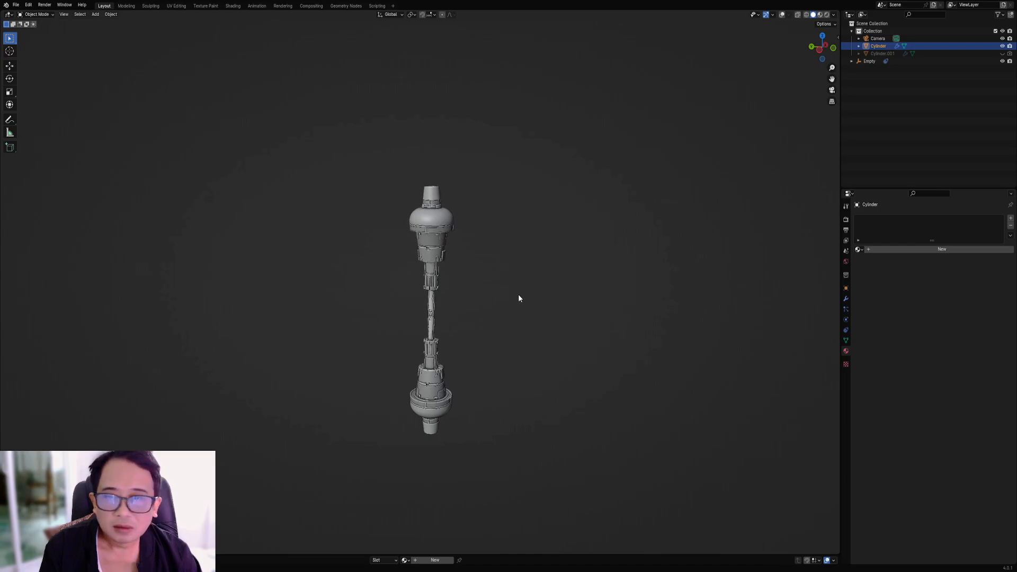
Append the Random Flow materials and assign grunge_metal to the cylinder.
scroll(511, 301, "up", 3)
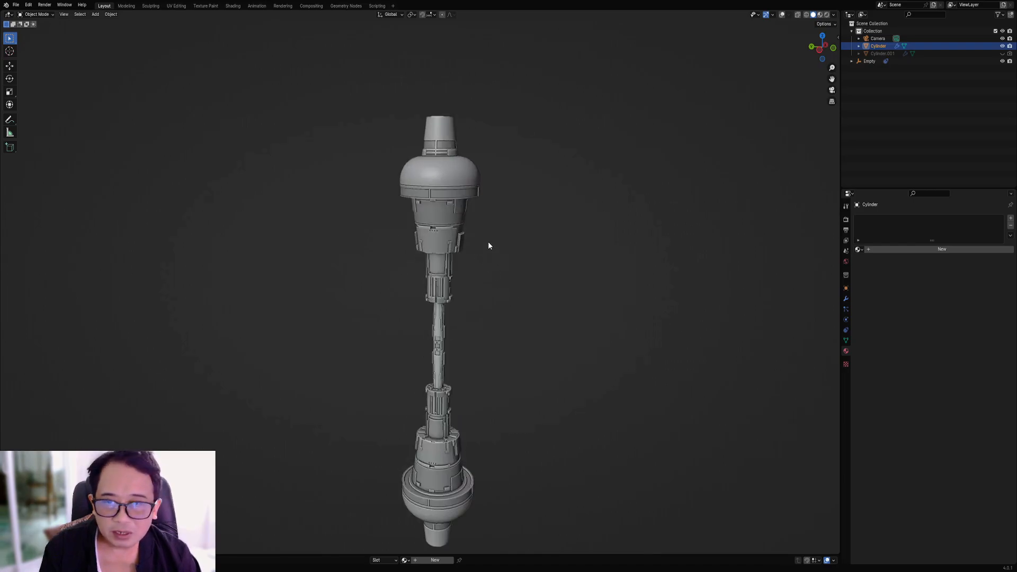
key("shift+alt+q")
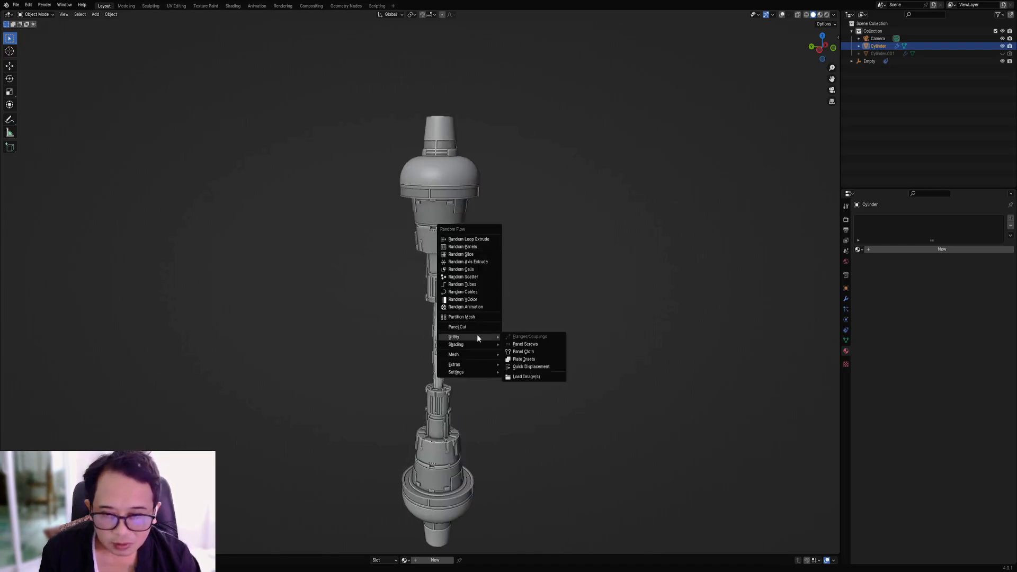
mouse_move(476, 340)
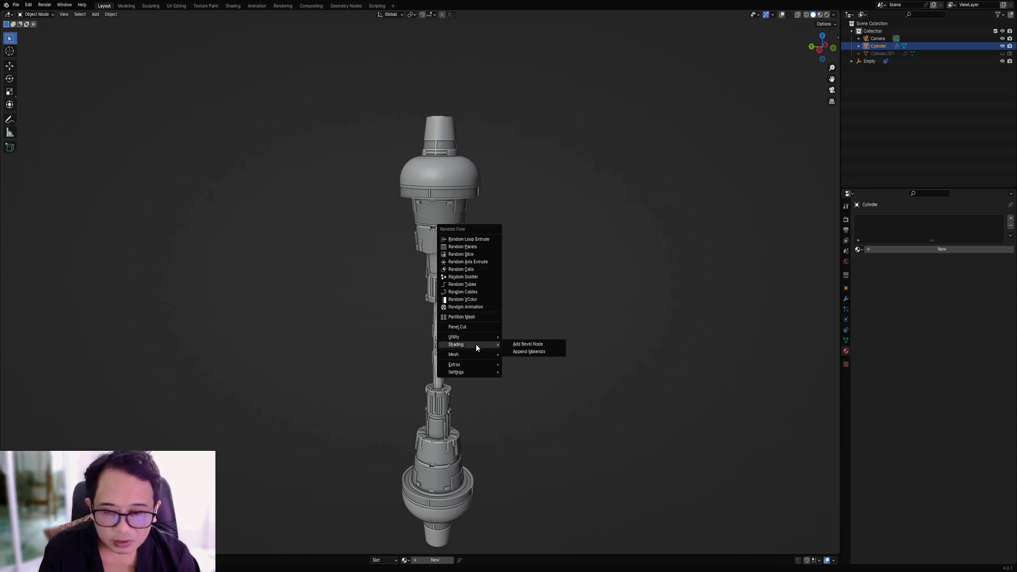
left_click(544, 352)
left_click(858, 249)
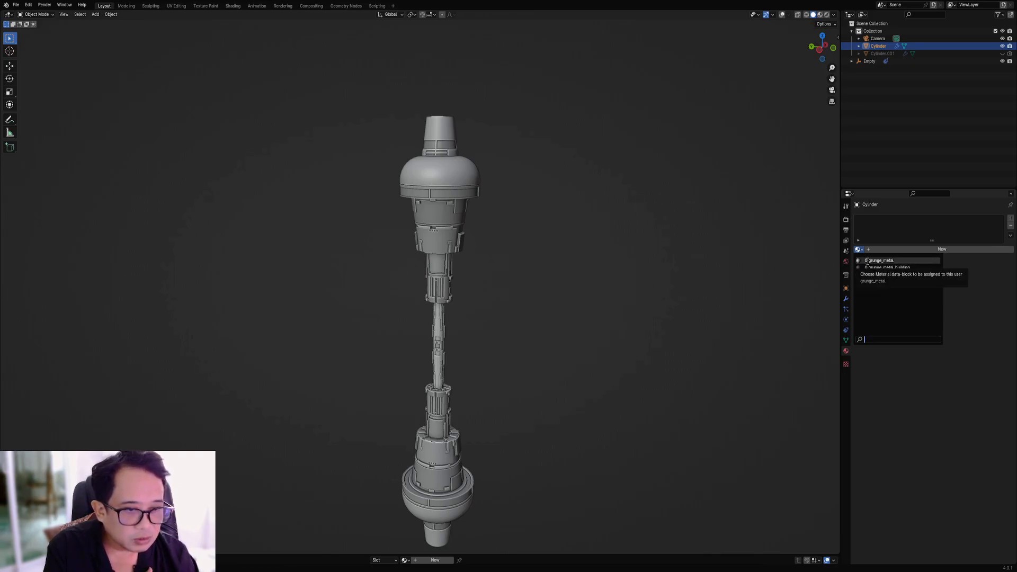
left_click(879, 260)
Examine the grunge metal surface in rendered shading from another side, and return to solid shading.
scroll(580, 281, "down", 2)
scroll(480, 308, "up", 3)
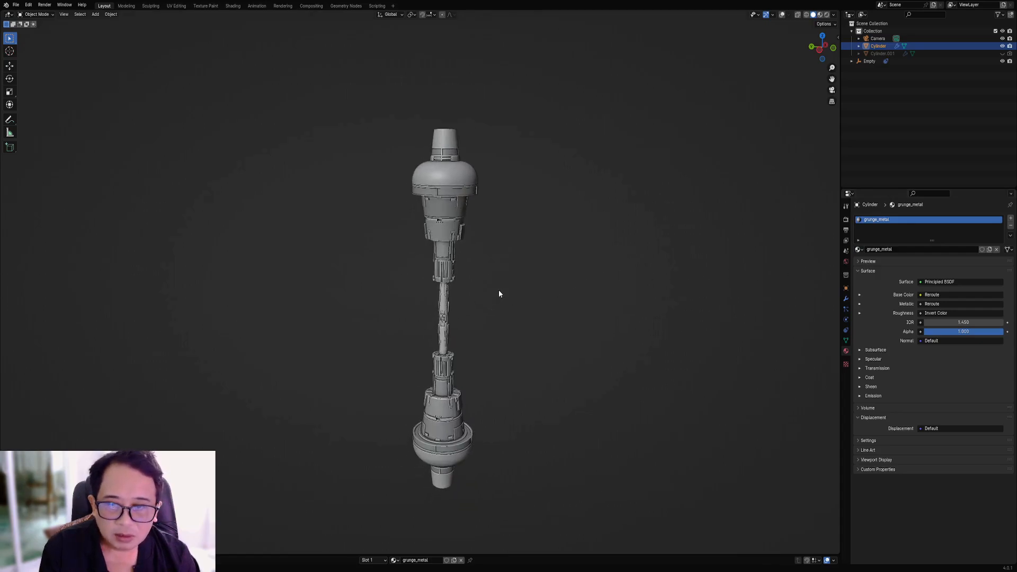
key("z")
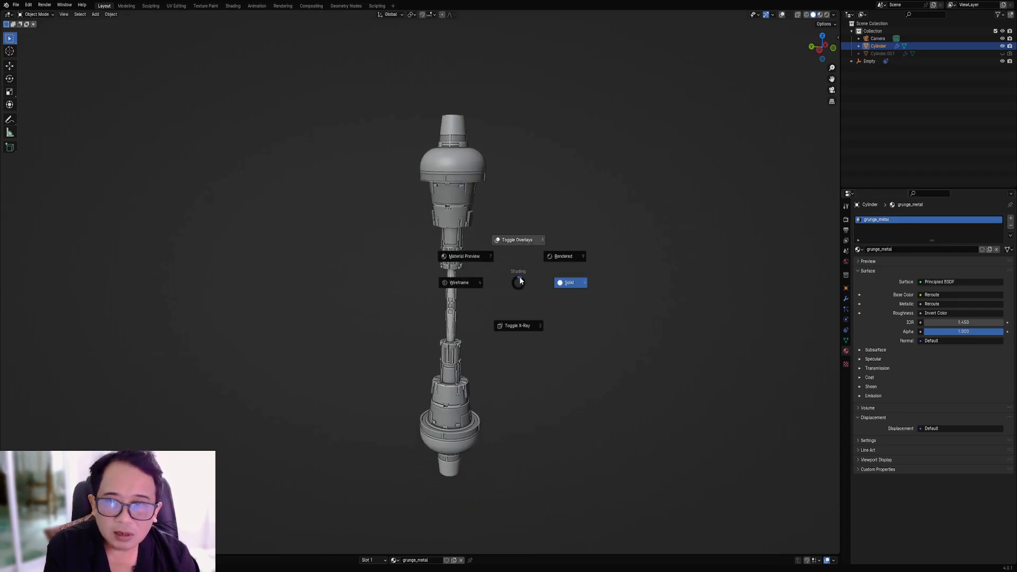
left_click(560, 257)
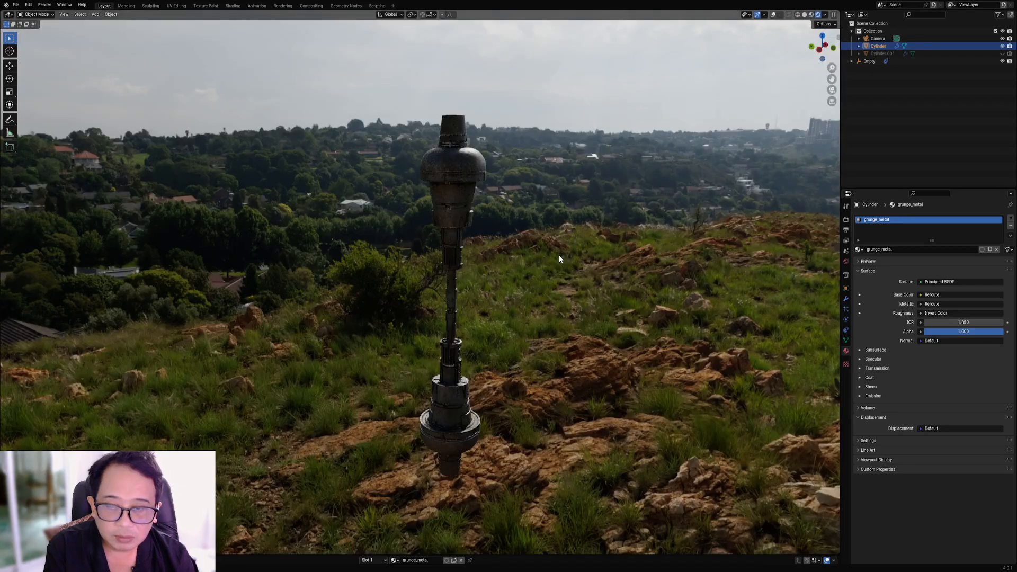
middle_click_drag(559, 259, 435, 253)
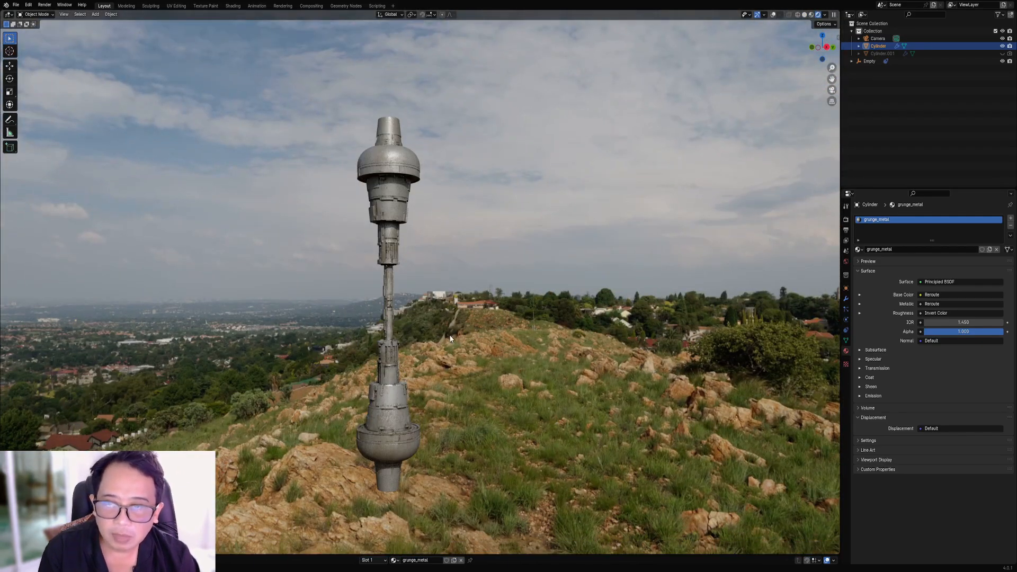
mouse_move(450, 327)
middle_mouse_down("shift")
mouse_move(481, 319)
mouse_move(523, 271)
middle_mouse_up("shift")
key("z")
left_click(563, 273)
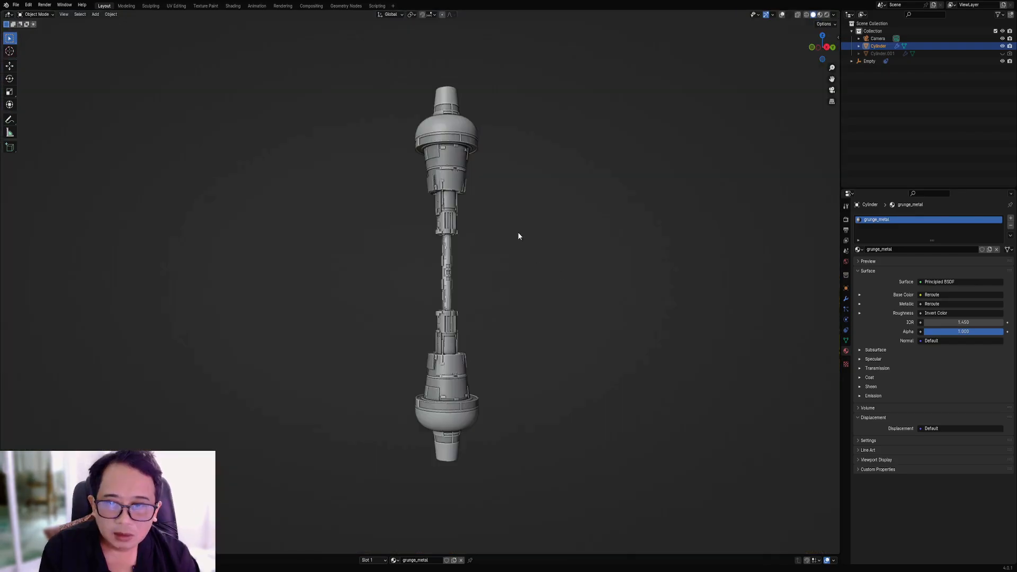
Start Random VColor on the cylinder and load the saved operator preset.
mouse_move(517, 234)
middle_mouse_down()
mouse_move(501, 286)
mouse_move(537, 238)
mouse_move(488, 220)
mouse_move(475, 303)
mouse_move(482, 228)
mouse_move(409, 229)
middle_mouse_up()
scroll(516, 243, "up", 5)
scroll(479, 236, "down", 4)
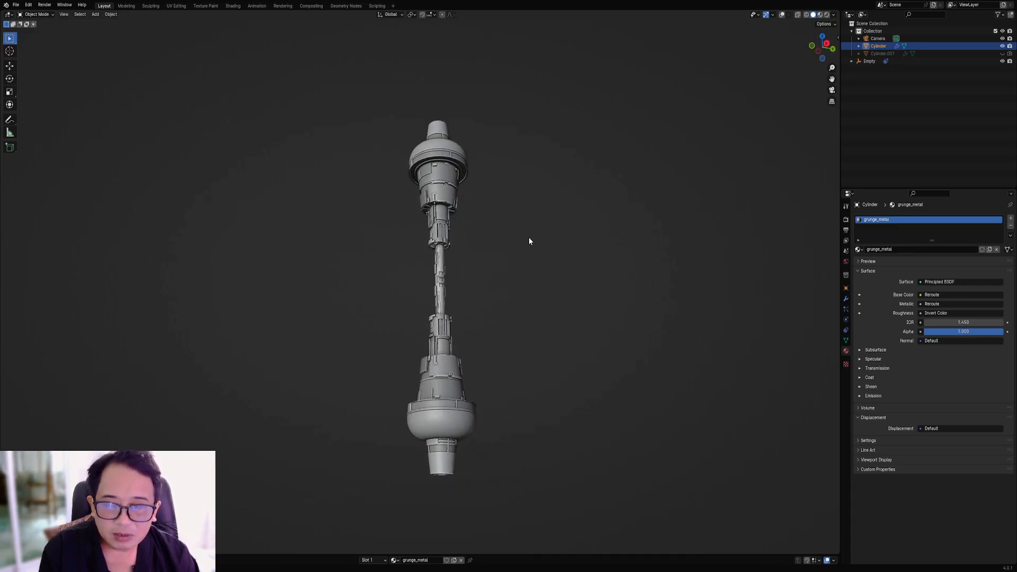
scroll(529, 241, "up", 1)
key("ctrl+alt+x")
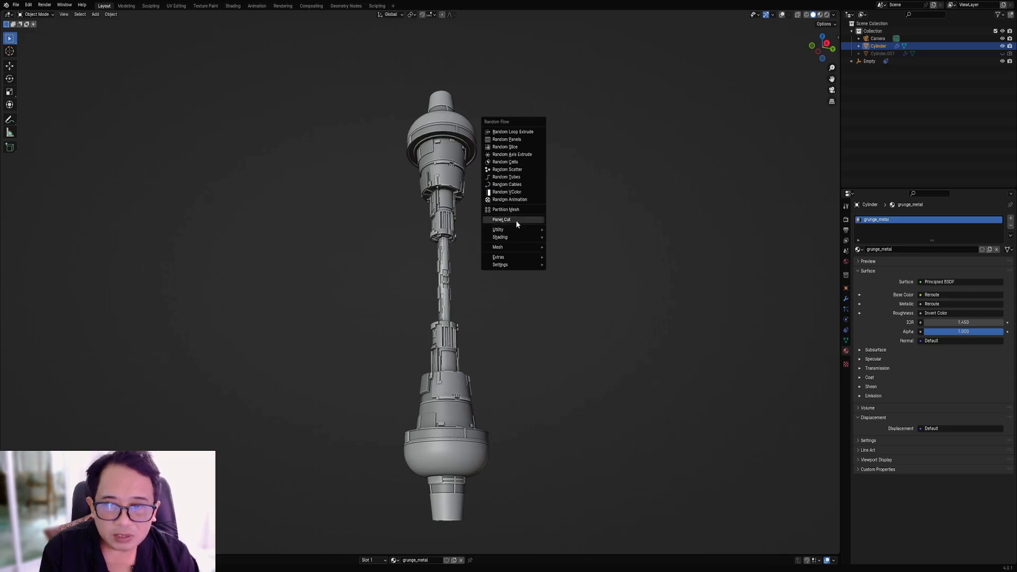
left_click(516, 193)
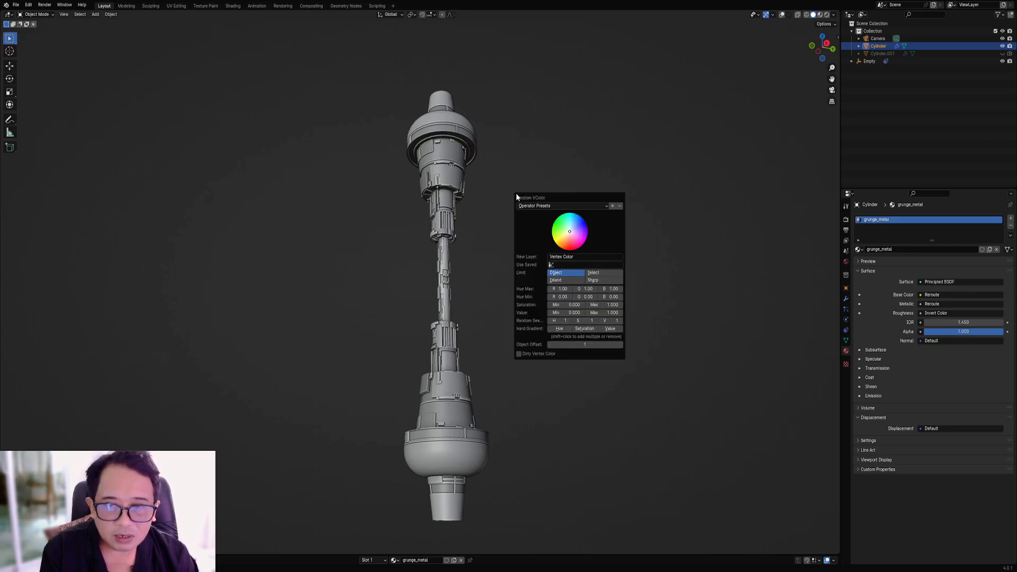
left_click(546, 206)
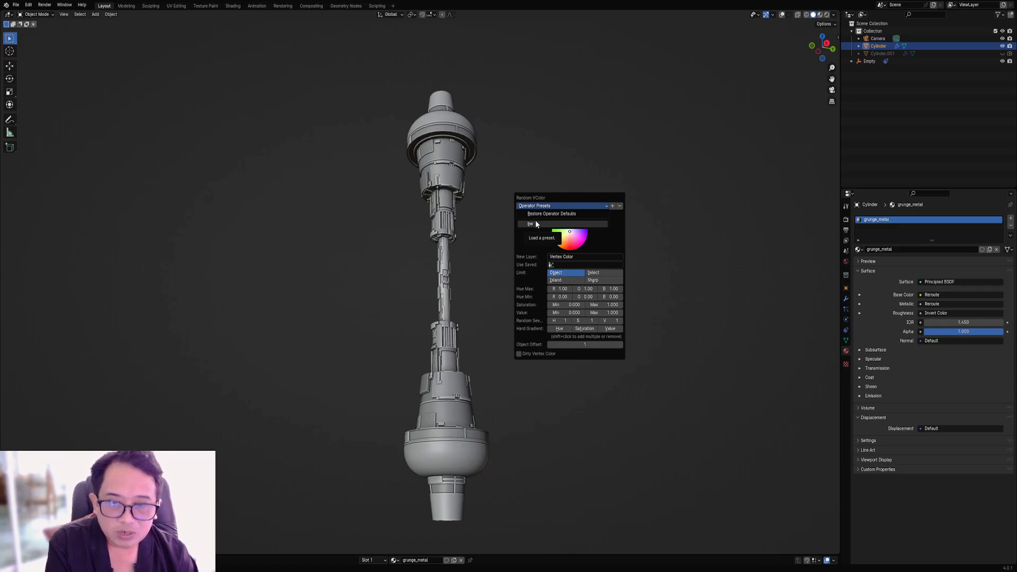
left_click(535, 224)
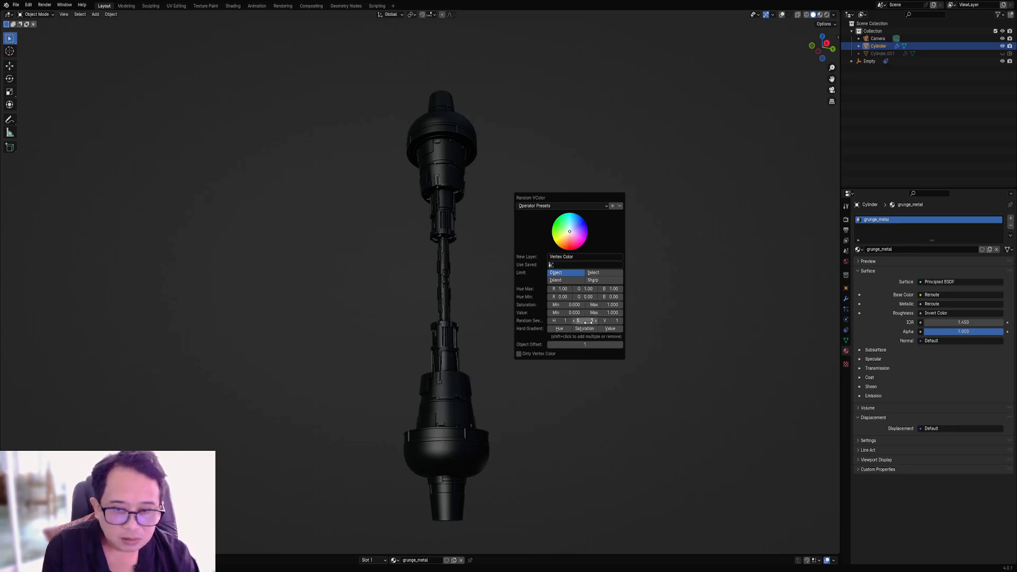
Set the random seeds to H 3, S 3 and V 25, and limit the vertex colors by Sharp.
left_click_drag(609, 320, 613, 322)
left_click(596, 281)
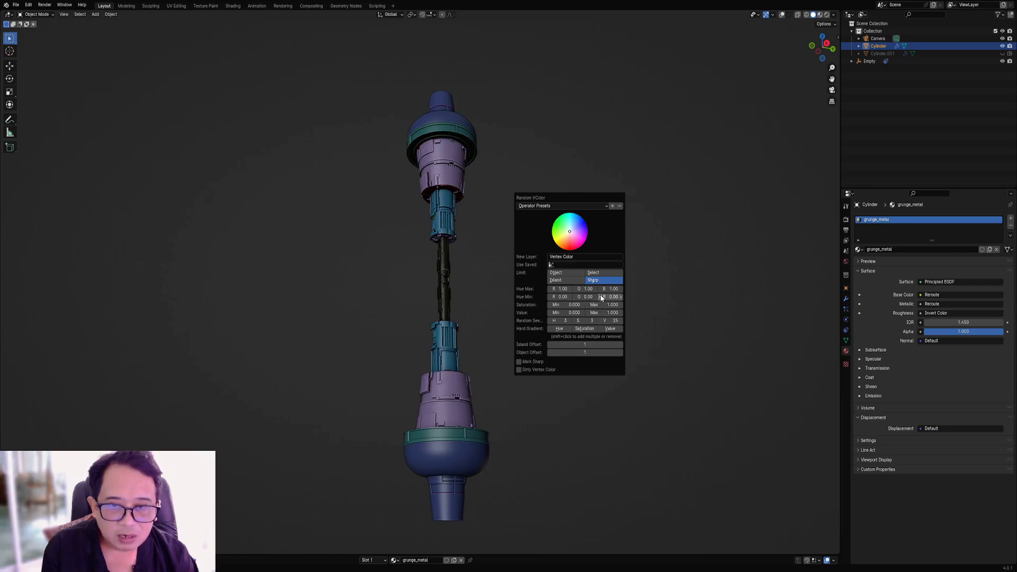
Set the maximum hue to an orange of R 1.00, G 0.43, B 0.00 and the minimum value to 0.600.
left_click(563, 250)
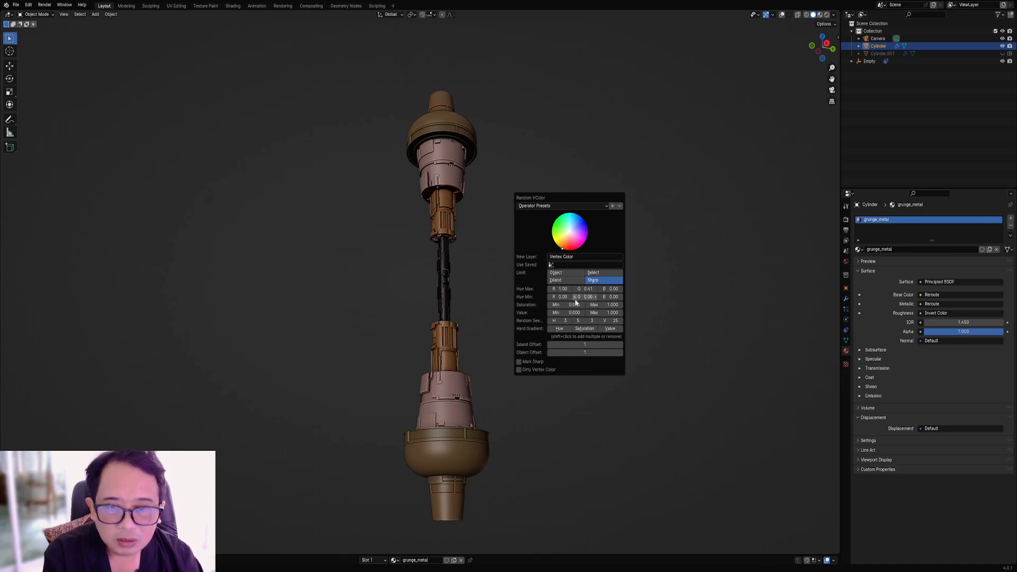
left_click_drag(567, 312, 596, 313)
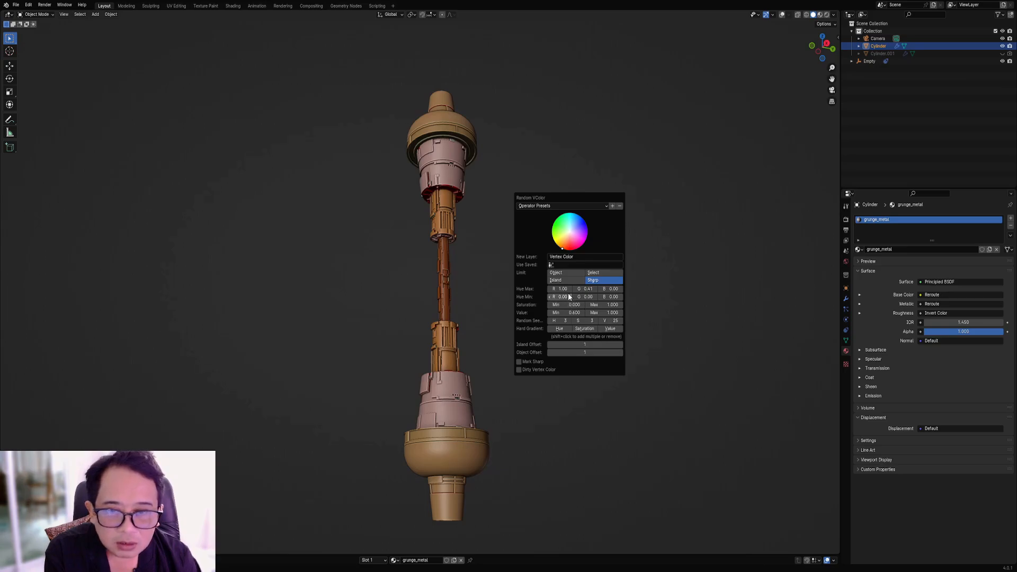
left_click_drag(563, 289, 588, 289)
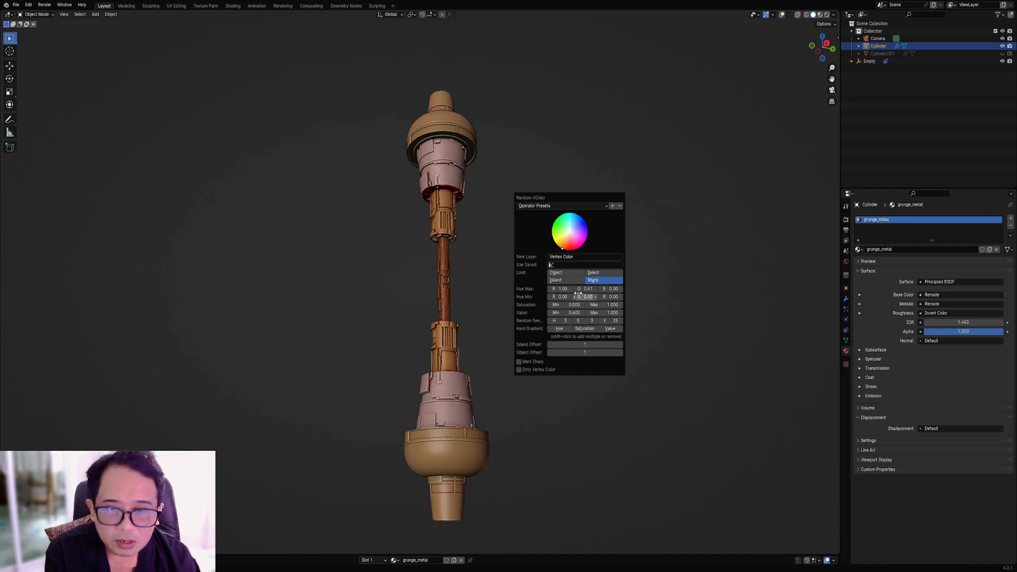
mouse_move(577, 290)
left_mouse_down()
mouse_move(550, 290)
mouse_move(577, 290)
left_mouse_up()
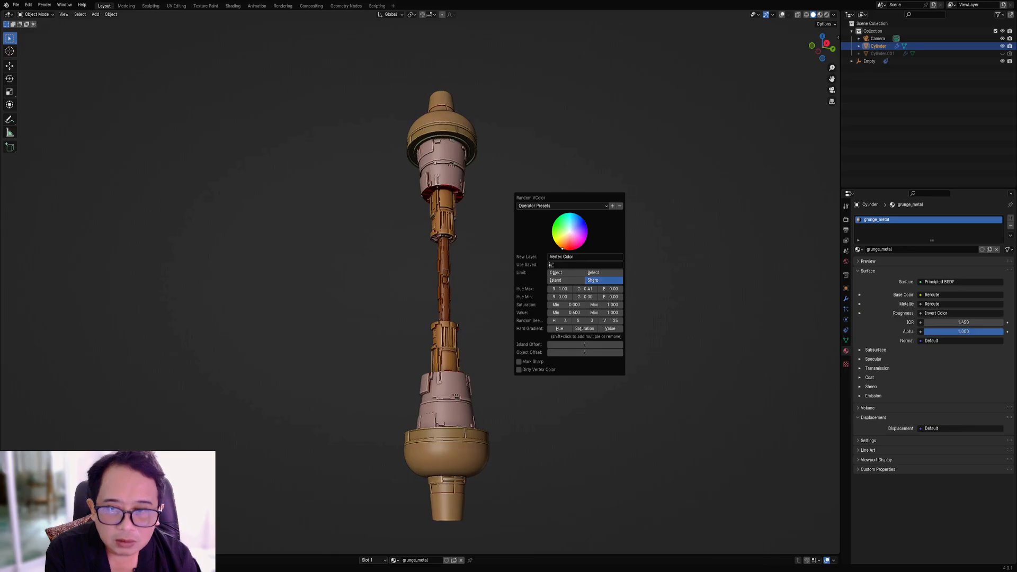
left_click_drag(585, 289, 588, 288)
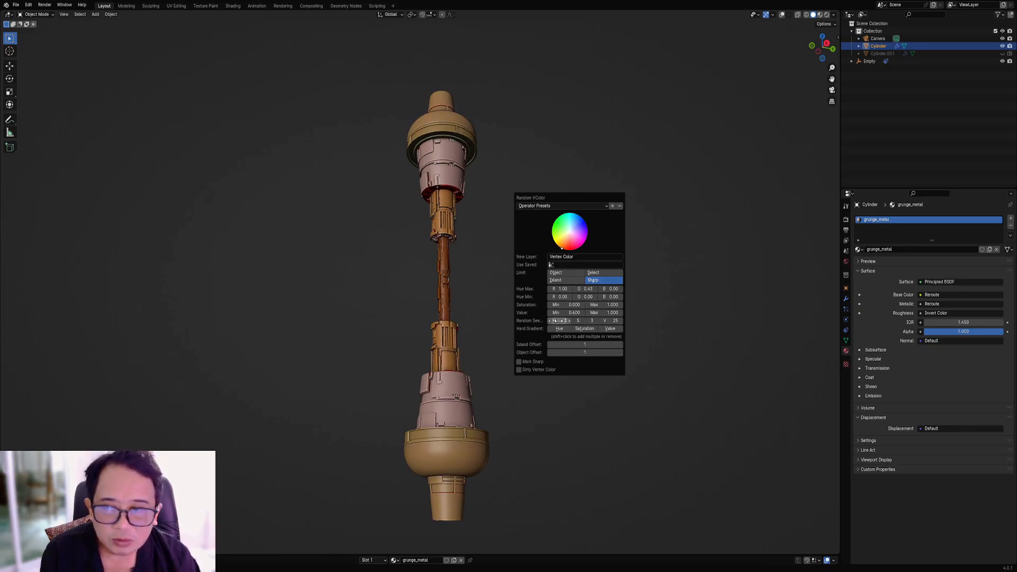
Set the hue random seed to 14, fine-tune the green of the maximum hue, and finish Random VColor.
left_click_drag(559, 321, 560, 321)
mouse_move(586, 289)
left_mouse_down()
mouse_move(567, 289)
mouse_move(601, 289)
mouse_move(590, 288)
left_mouse_up()
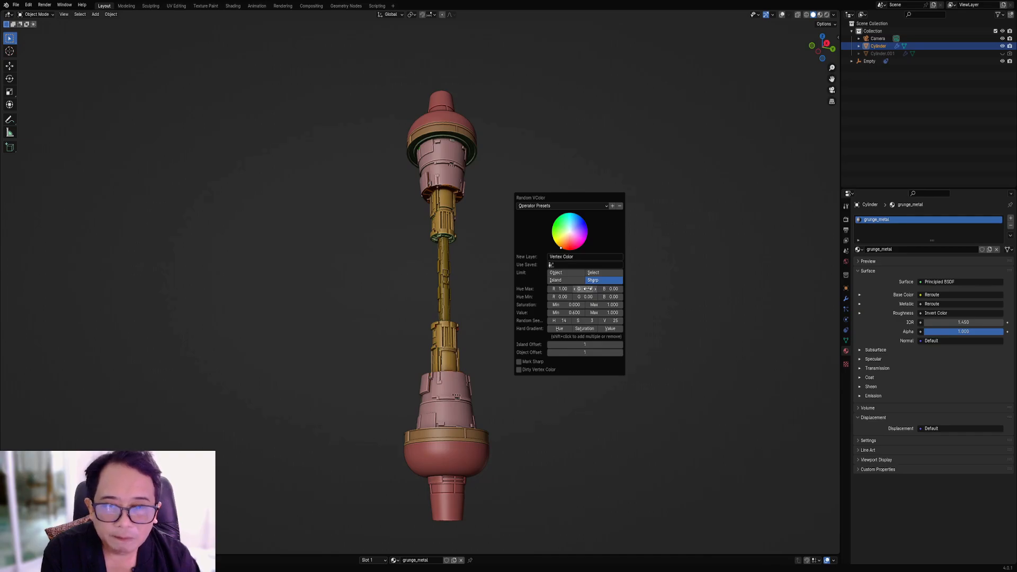
scroll(549, 504, "down", 1)
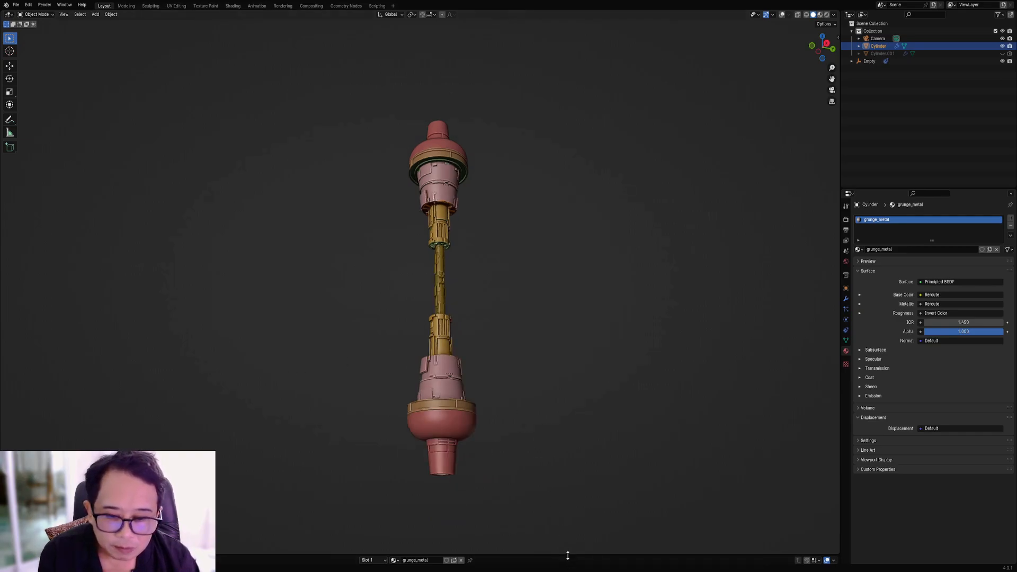
Enlarge the Shader Editor to full size with all grunge_metal nodes framed.
left_click_drag(568, 555, 546, 426)
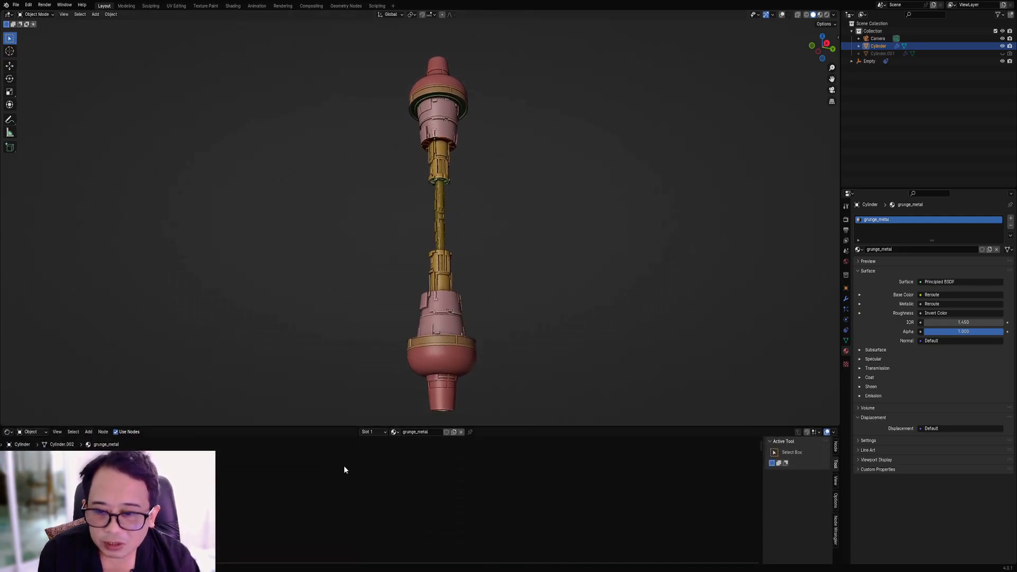
key("Home")
key("ctrl+space")
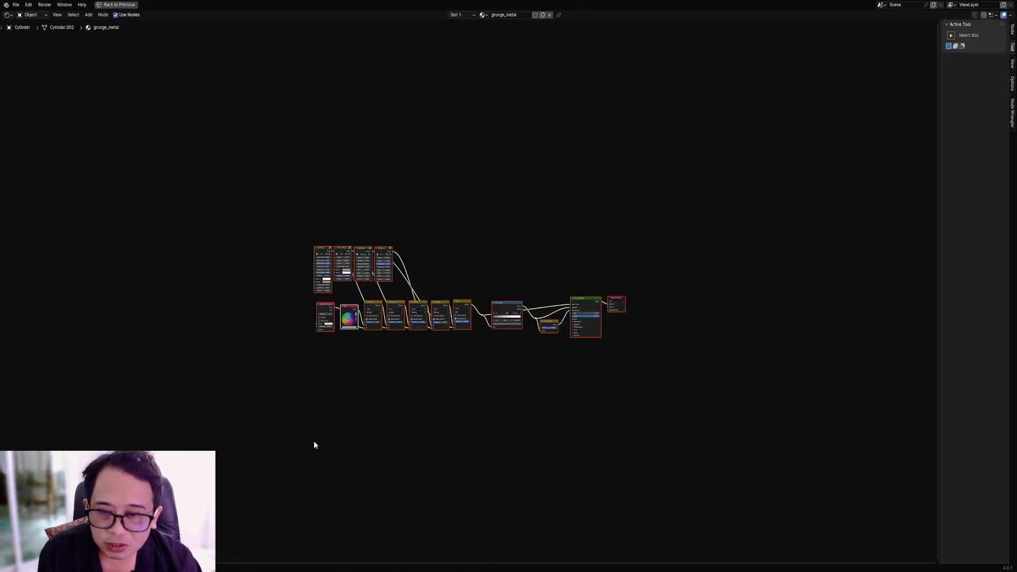
scroll(314, 445, "up", 6)
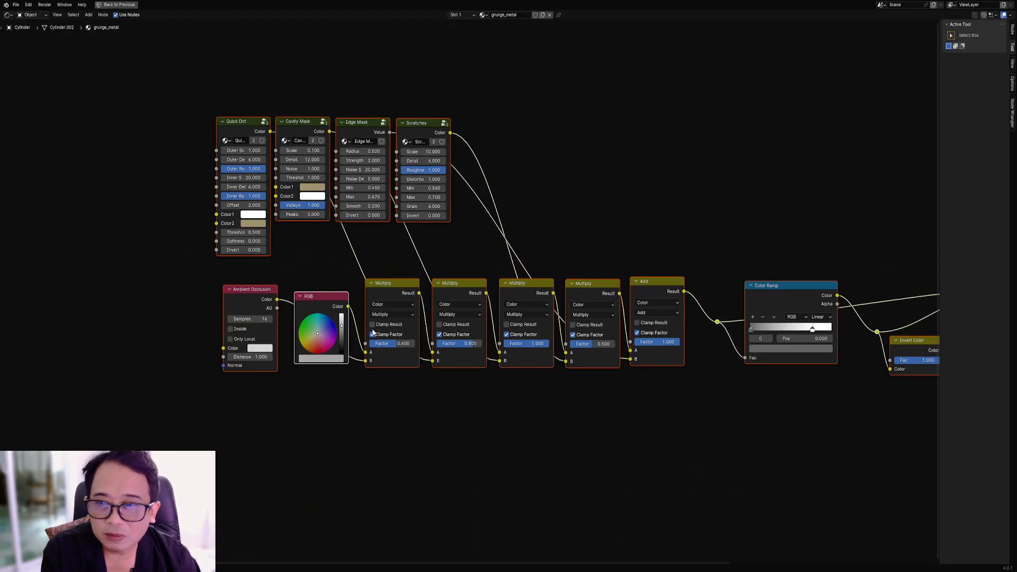
Delete the RGB node that feeds input A of the first Multiply node.
left_click(318, 306)
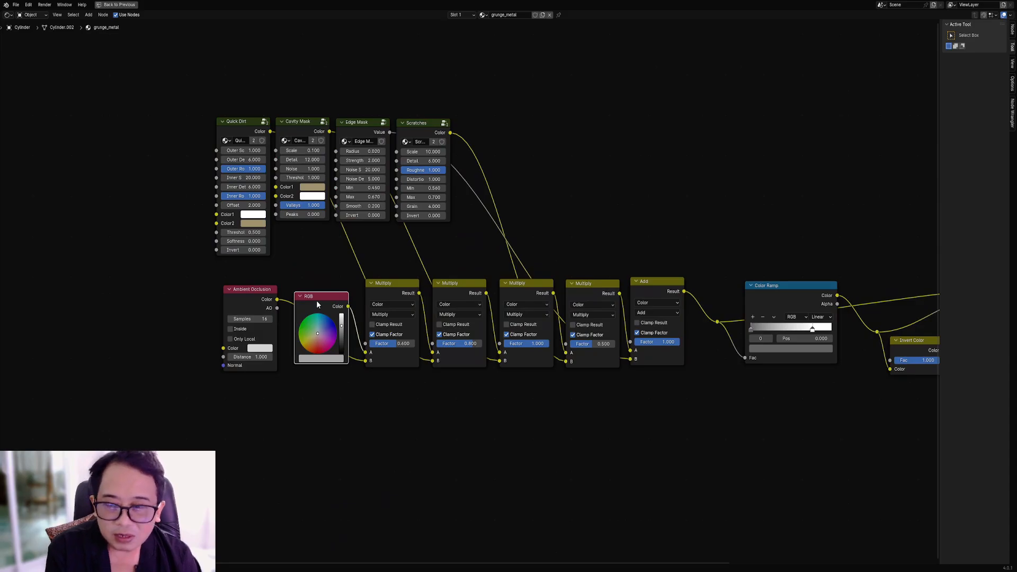
left_click_drag(316, 300, 313, 375)
scroll(467, 214, "down", 2)
middle_click_drag(339, 365, 405, 294)
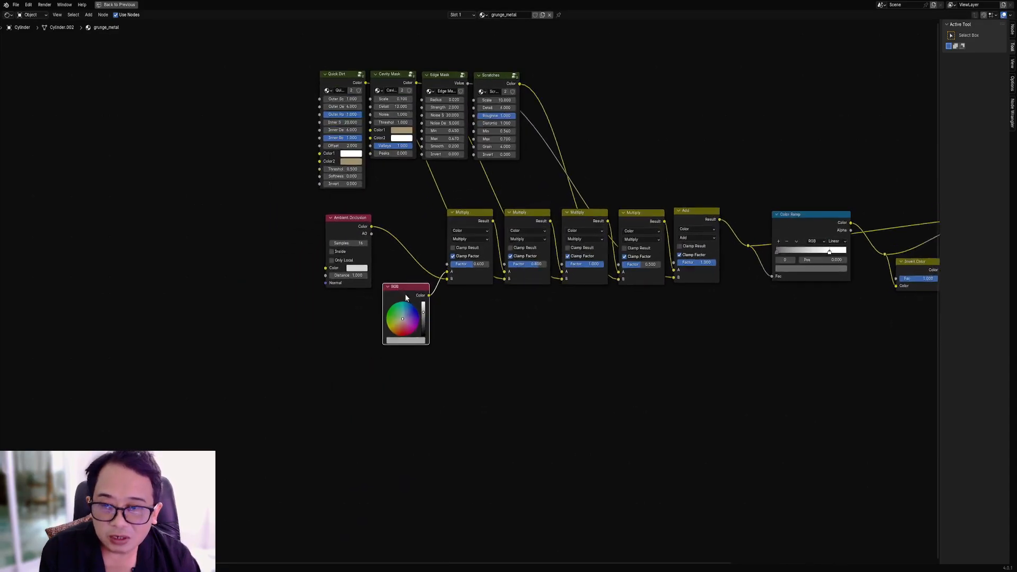
scroll(404, 294, "up", 2)
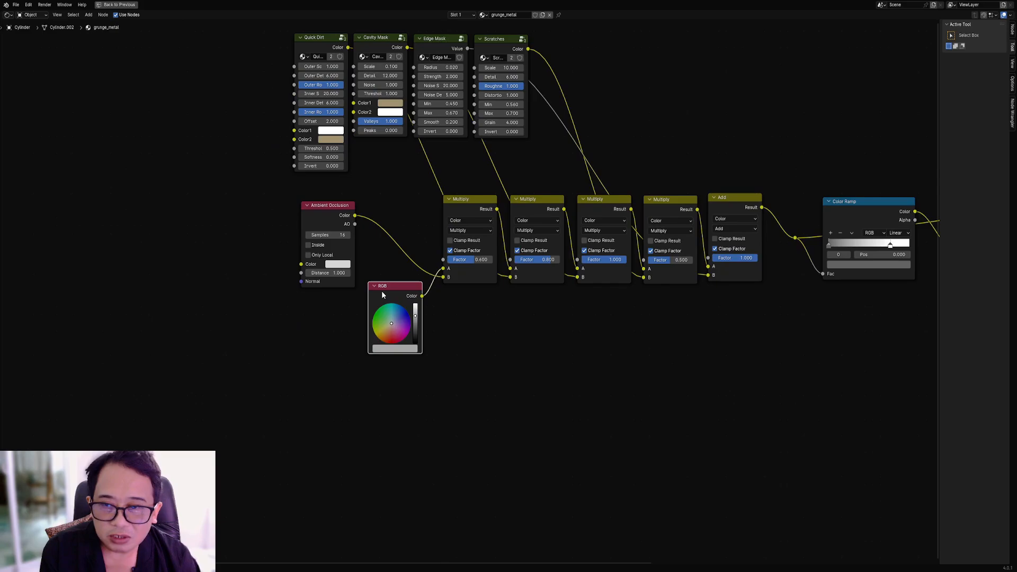
left_click(458, 209)
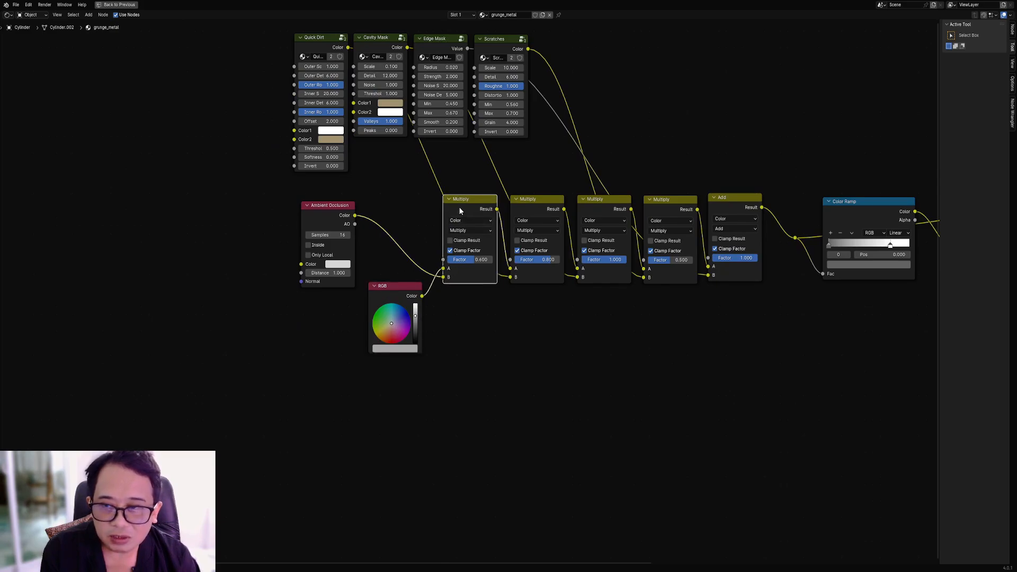
left_click(389, 288)
key("Delete")
Look over the mesh attributes offered as input nodes and display the Node Wrangler tools.
key("shift+a")
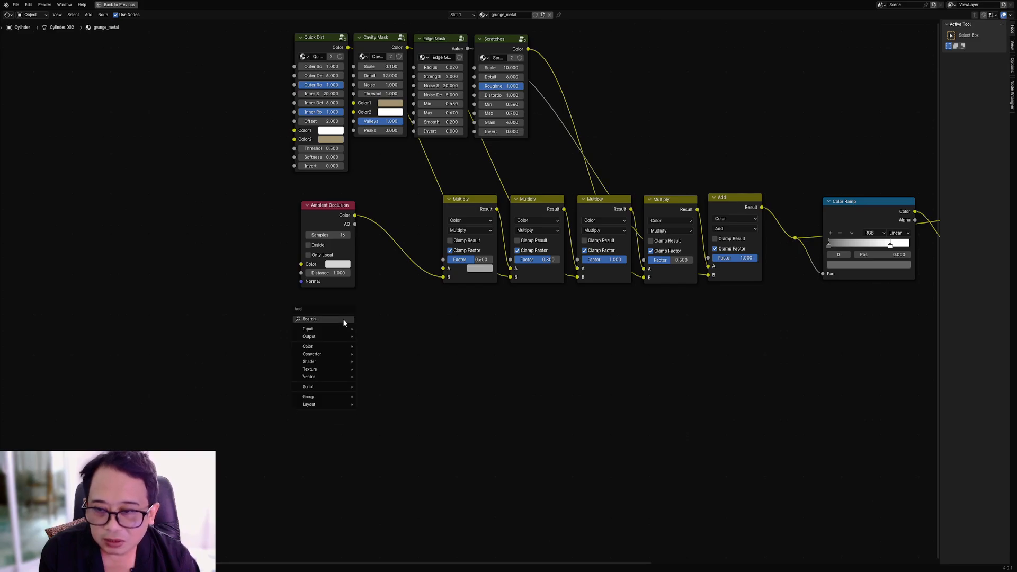
mouse_move(336, 328)
mouse_move(386, 328)
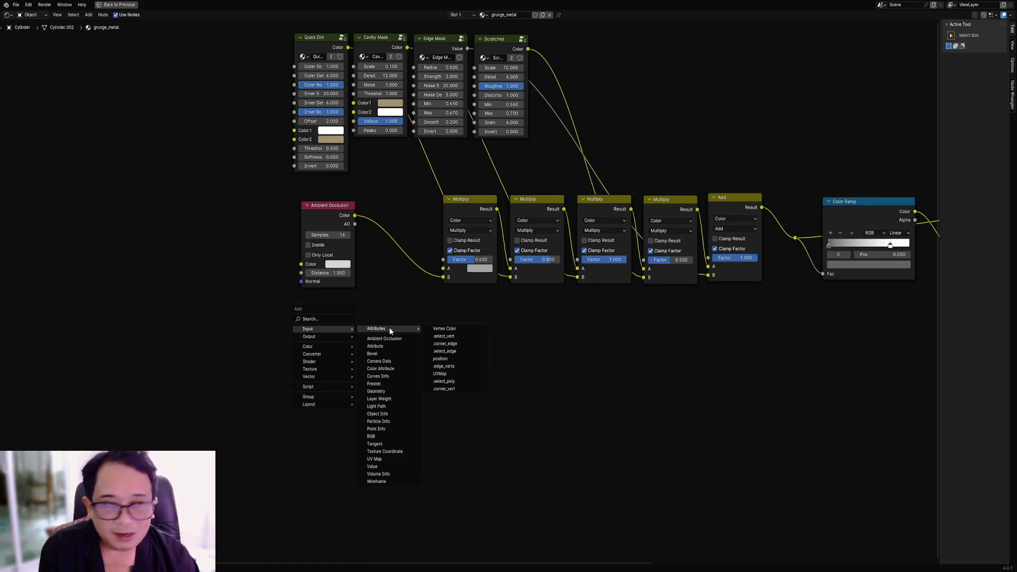
left_click(1013, 98)
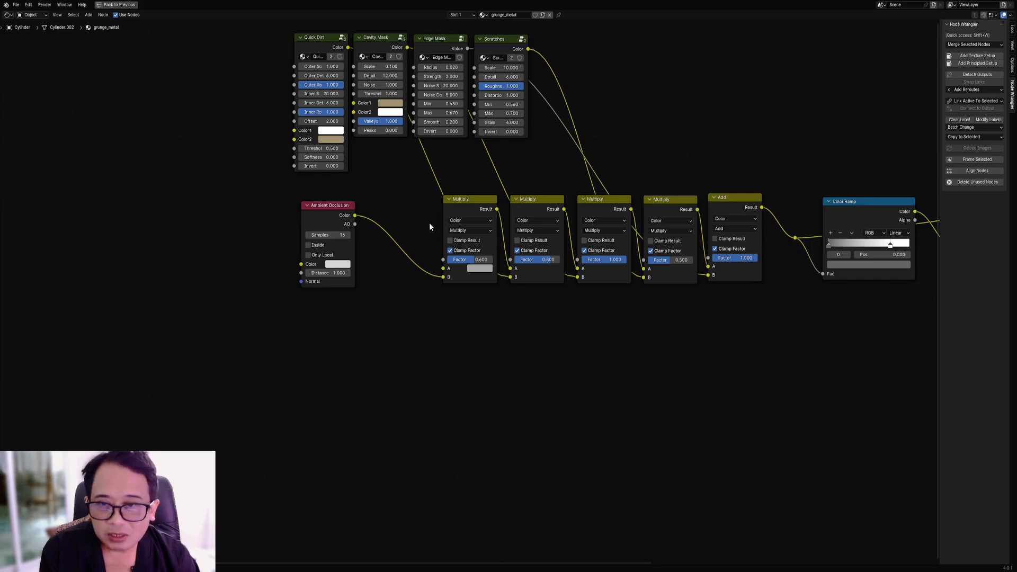
Add a Vertex Color attribute node below Ambient Occlusion and connect its Color output to input A of the first Multiply node.
key("shift+a")
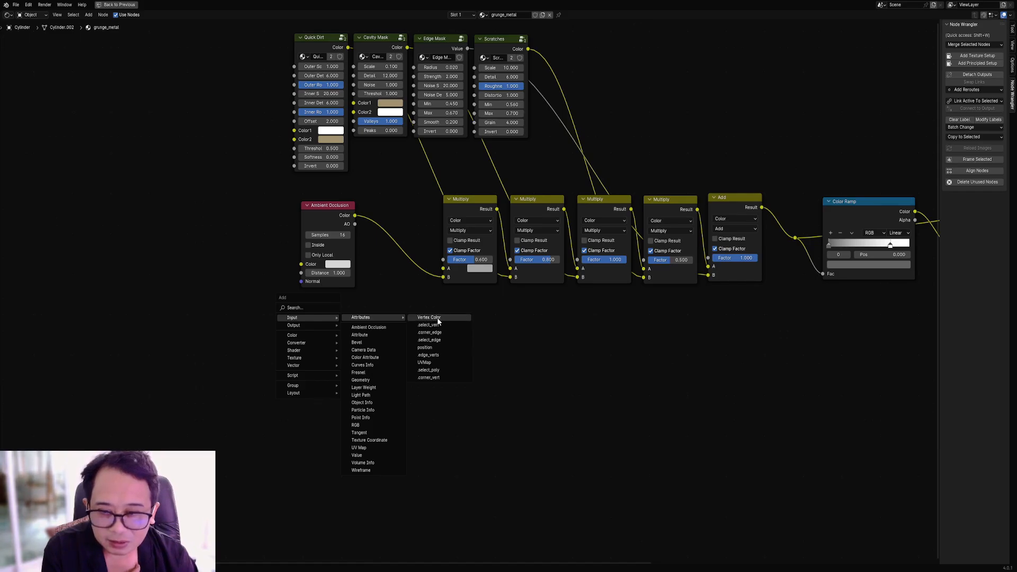
left_click(434, 318)
left_click(376, 337)
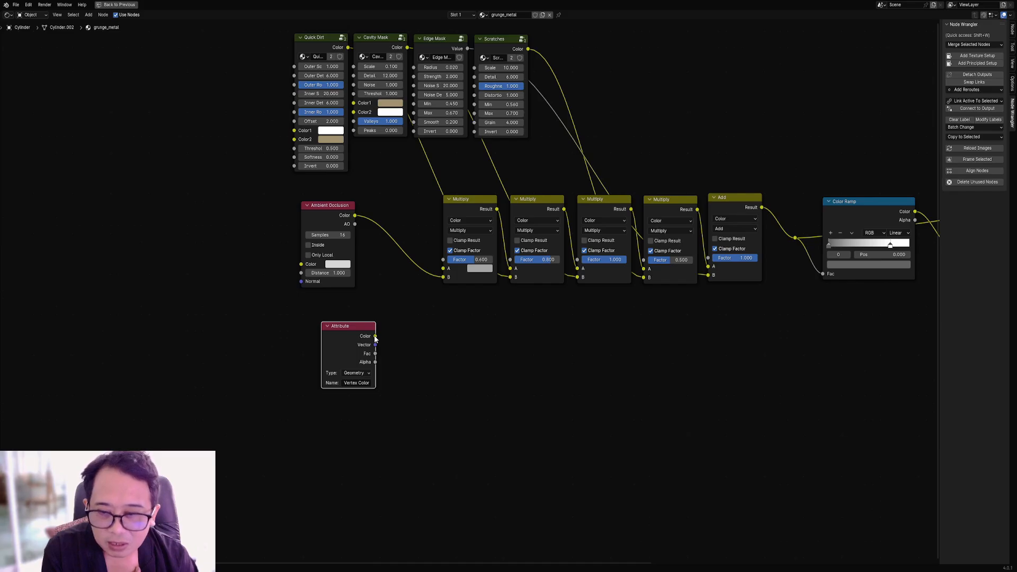
left_click_drag(375, 337, 443, 268)
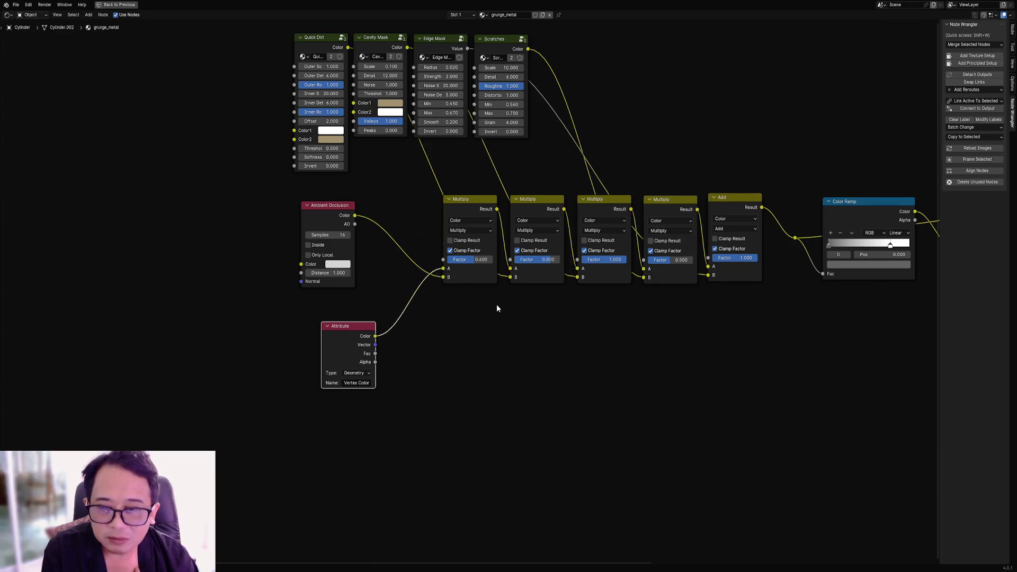
Reposition the Vertex Color attribute node below Ambient Occlusion and restore the Shader Editor from full size to the normal layout.
key("g")
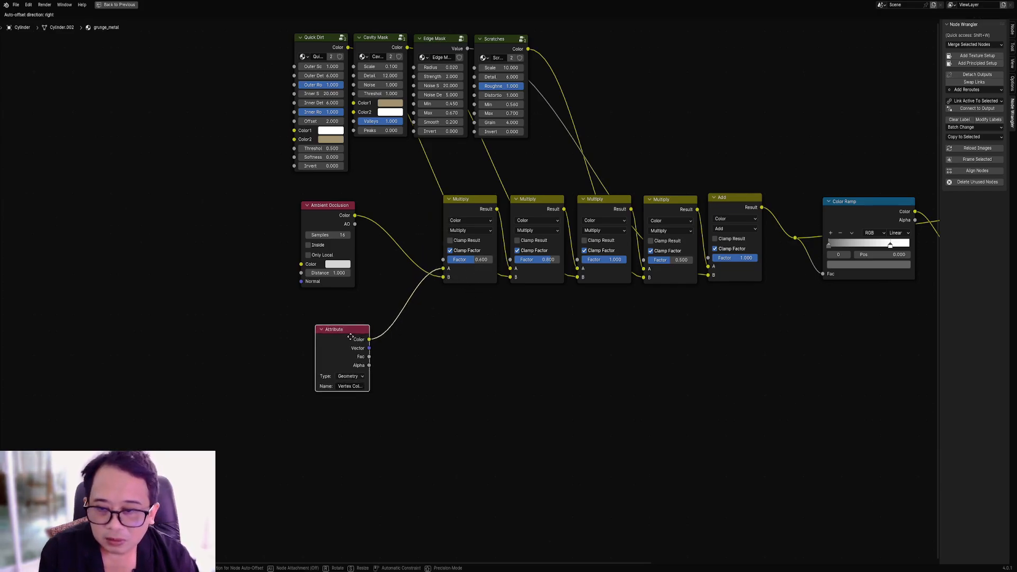
left_click(433, 323)
key("ctrl+space")
Examine the vertex-colored cylinder from several angles, comparing Rendered with Solid viewport shading.
key("z")
left_click(466, 260)
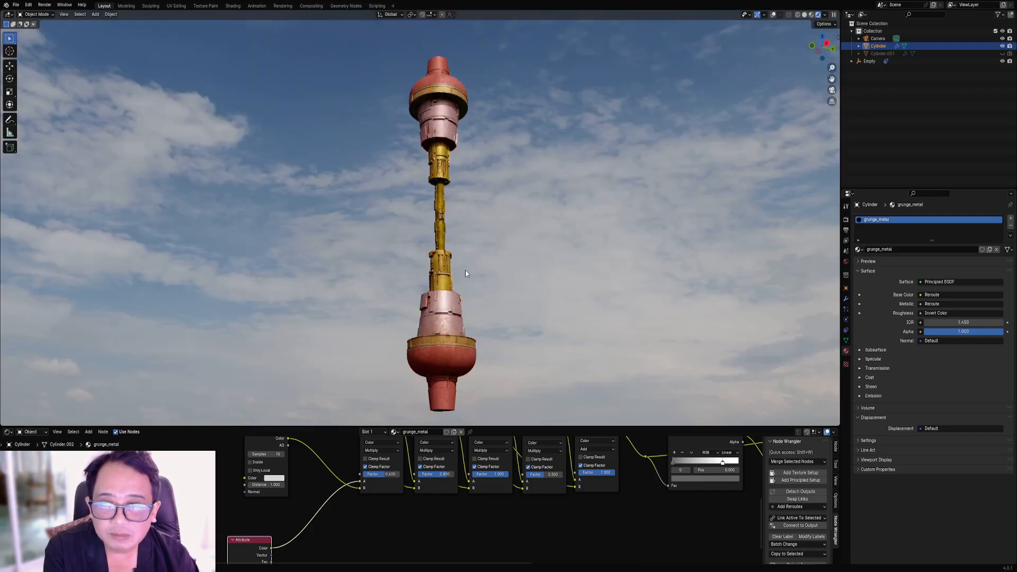
scroll(465, 270, "up", 1)
mouse_move(465, 270)
middle_mouse_down()
mouse_move(458, 301)
mouse_move(462, 276)
middle_mouse_up()
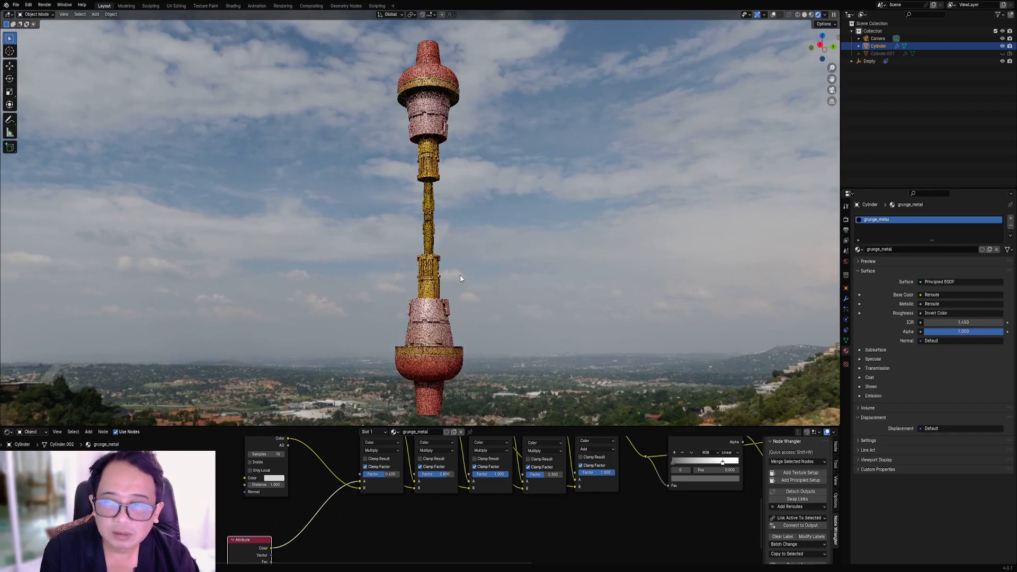
key("z")
left_click(507, 267)
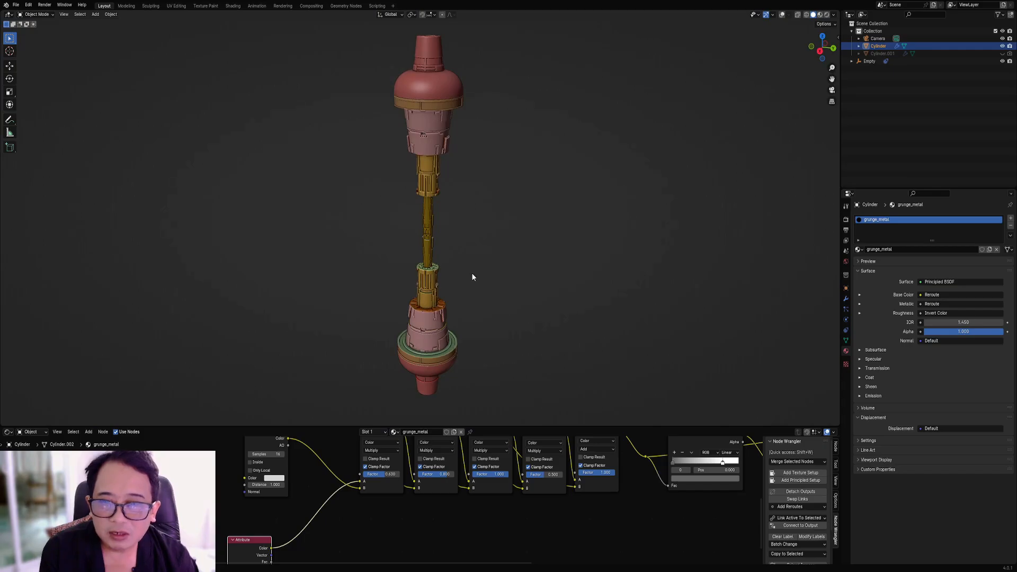
mouse_move(468, 272)
middle_mouse_down()
mouse_move(484, 241)
mouse_move(488, 260)
middle_mouse_up()
key("z")
left_click(523, 238)
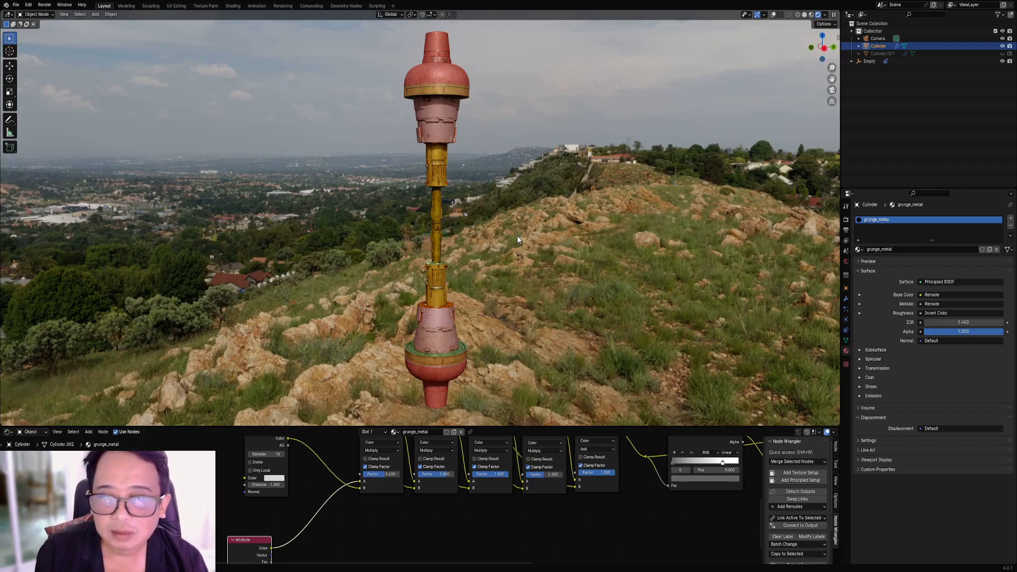
In Solid shading, set Random VColor's maximum hue green value to 0.00 and enable Mark Sharp.
key("z")
left_click(538, 240)
mouse_move(538, 240)
middle_mouse_down()
mouse_move(485, 223)
mouse_move(482, 203)
middle_mouse_up()
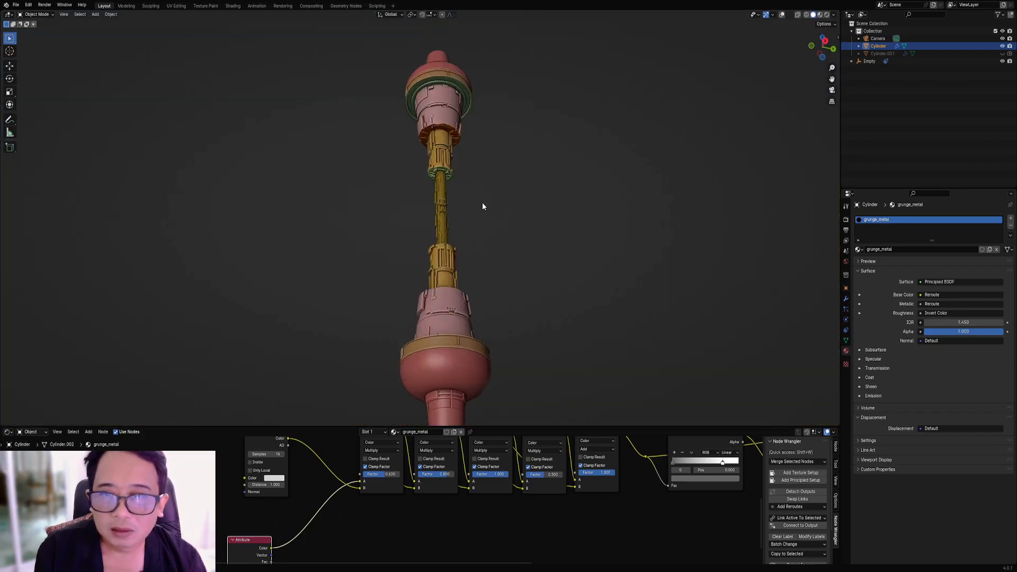
scroll(486, 180, "up", 3)
left_click(493, 198)
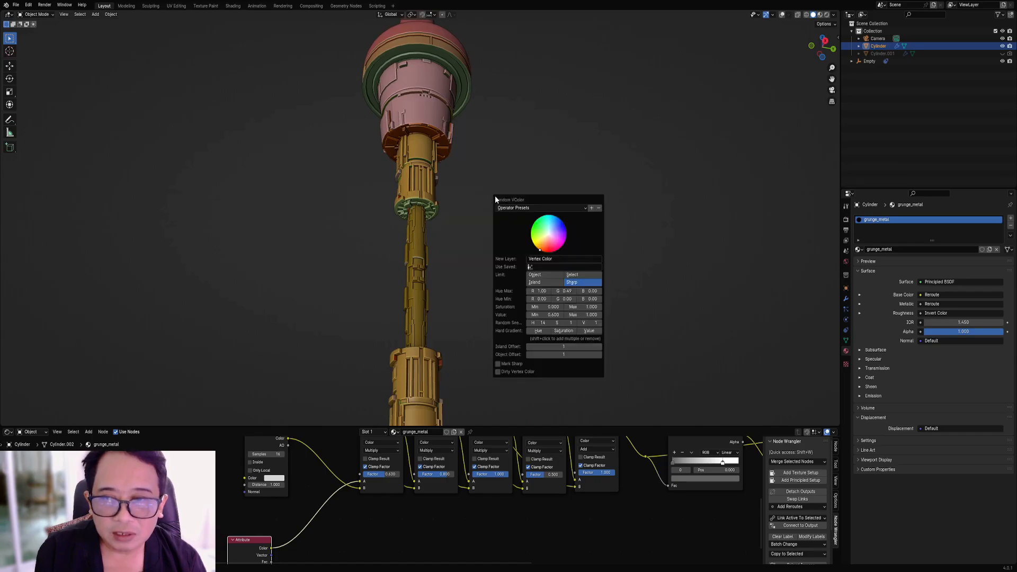
left_click(544, 250)
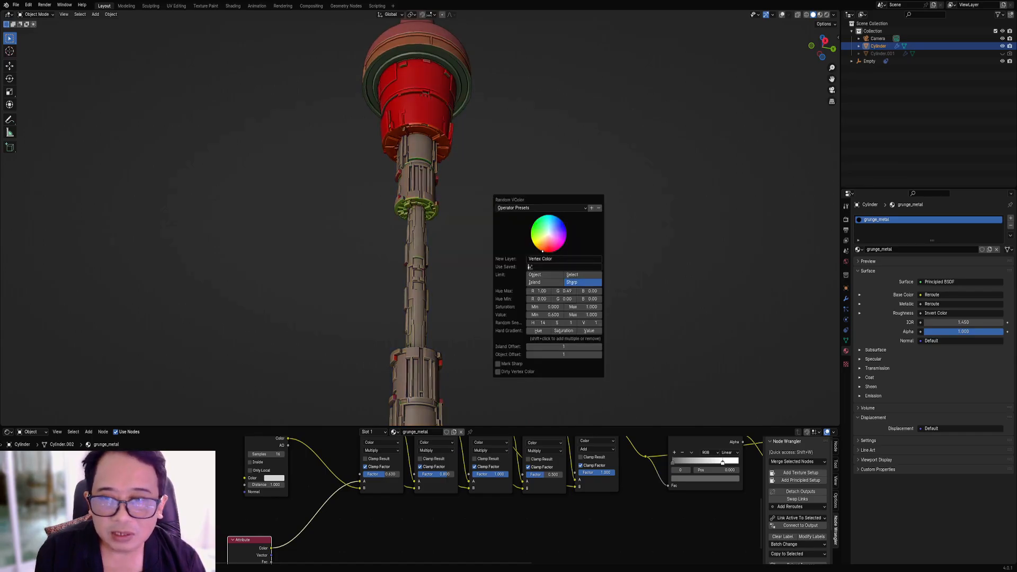
left_click(538, 249)
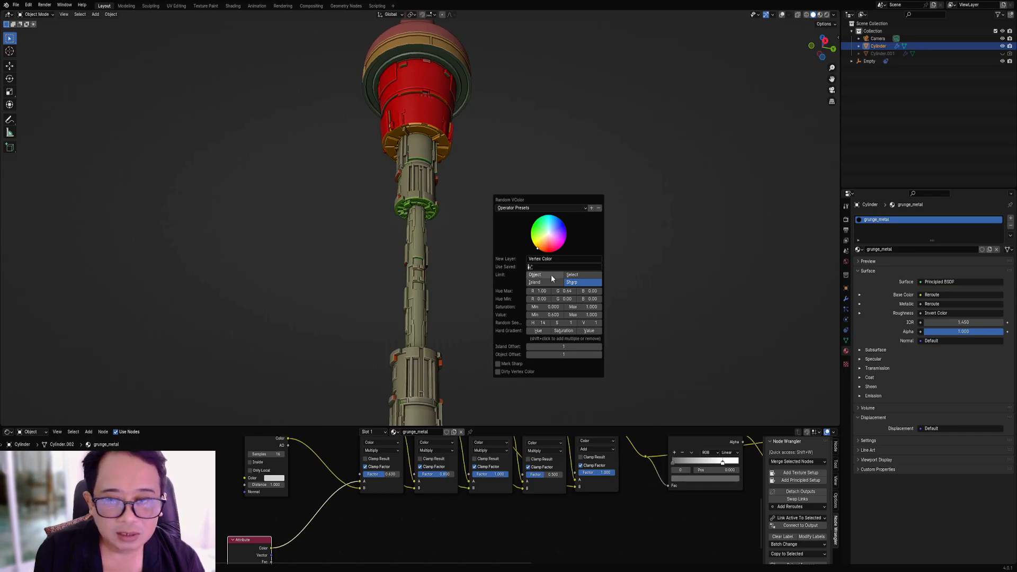
left_click_drag(566, 291, 551, 291)
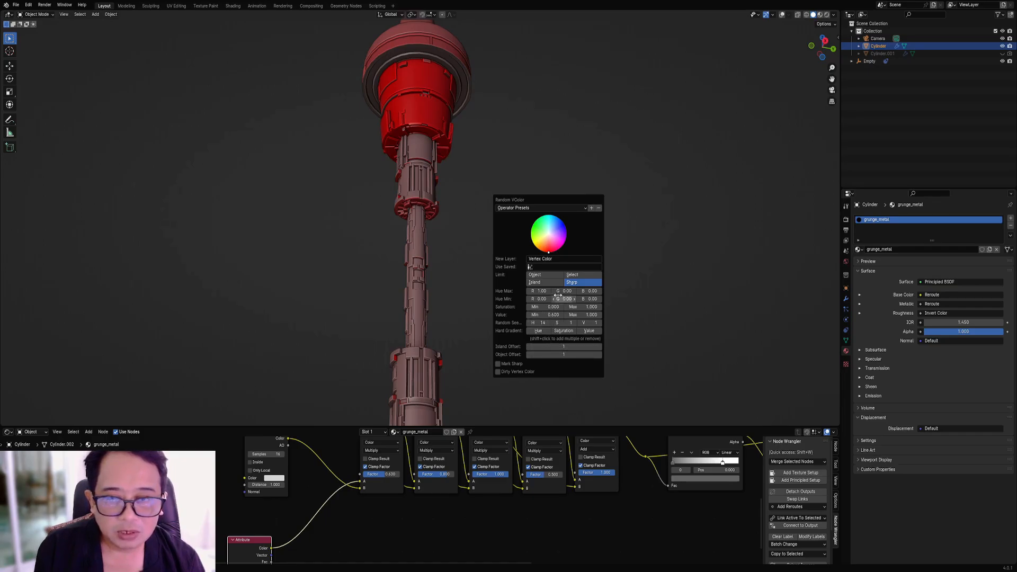
left_click(518, 364)
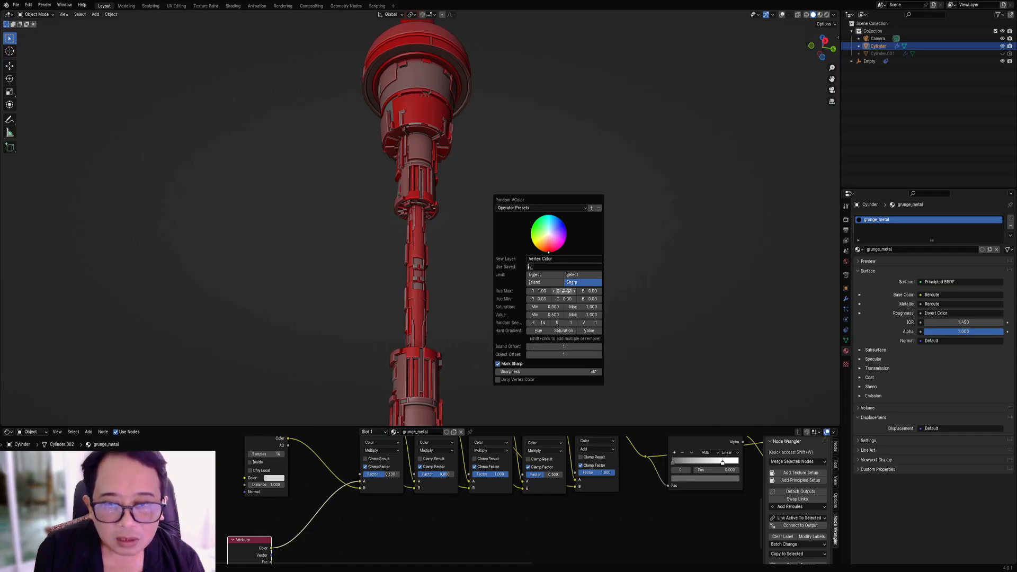
Set Random VColor's maximum hue green value to 0.48 and its minimum hue red value to 0.54.
mouse_move(582, 296)
left_mouse_down()
mouse_move(604, 296)
mouse_move(567, 291)
left_mouse_up()
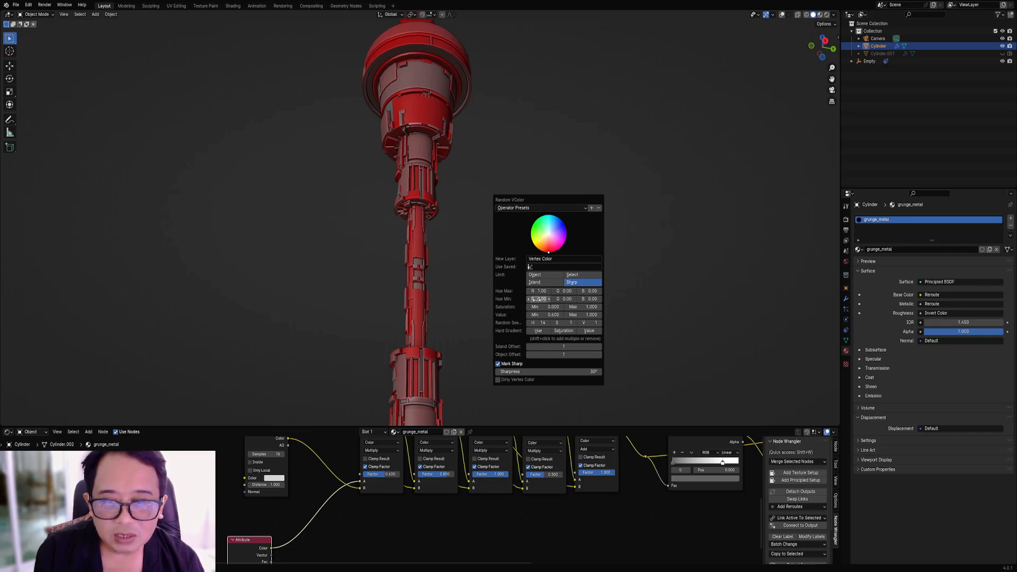
mouse_move(562, 299)
left_mouse_down()
mouse_move(585, 299)
mouse_move(559, 298)
left_mouse_up()
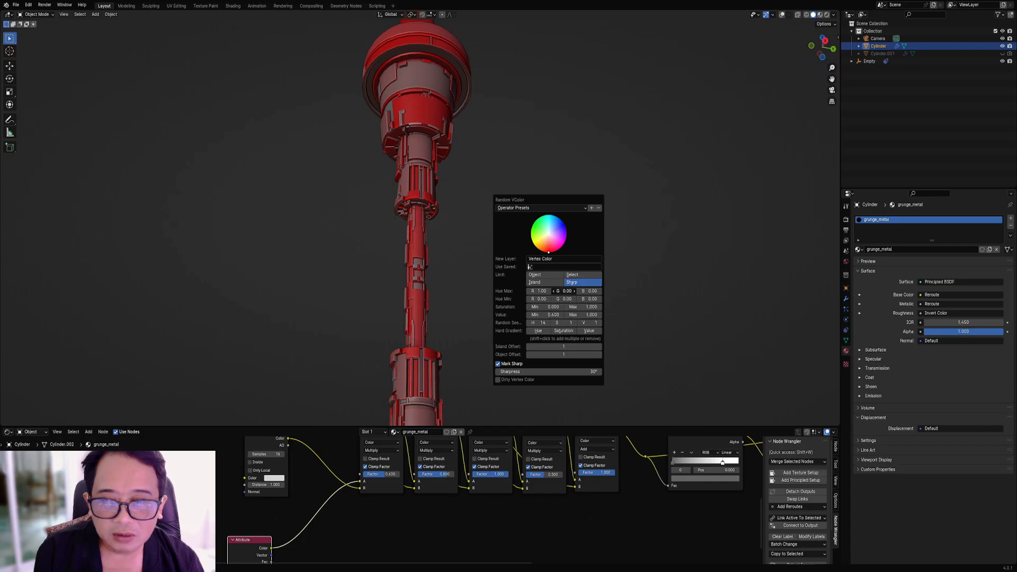
left_click_drag(564, 291, 566, 291)
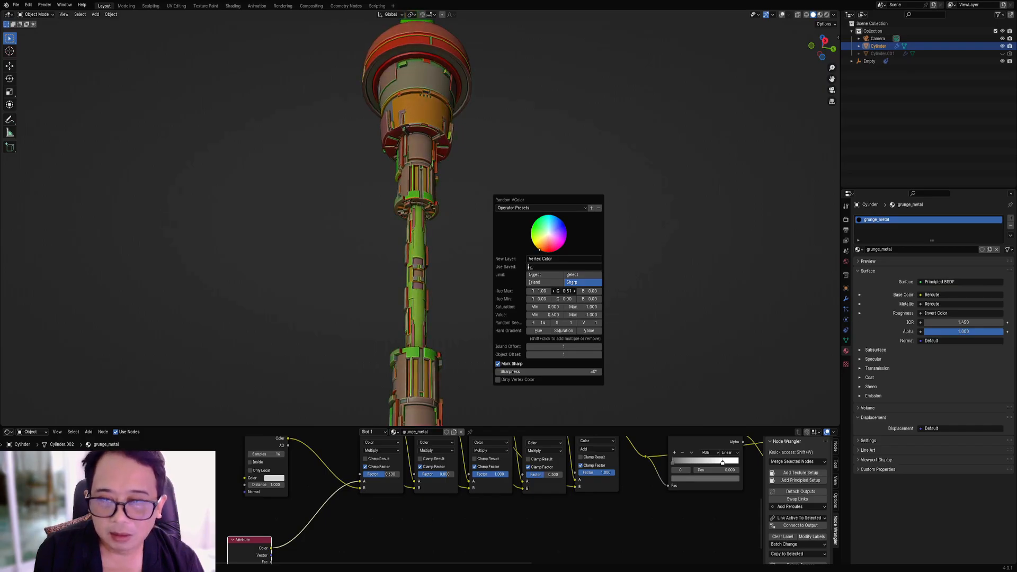
left_click_drag(565, 291, 564, 291)
left_click_drag(563, 299, 541, 299)
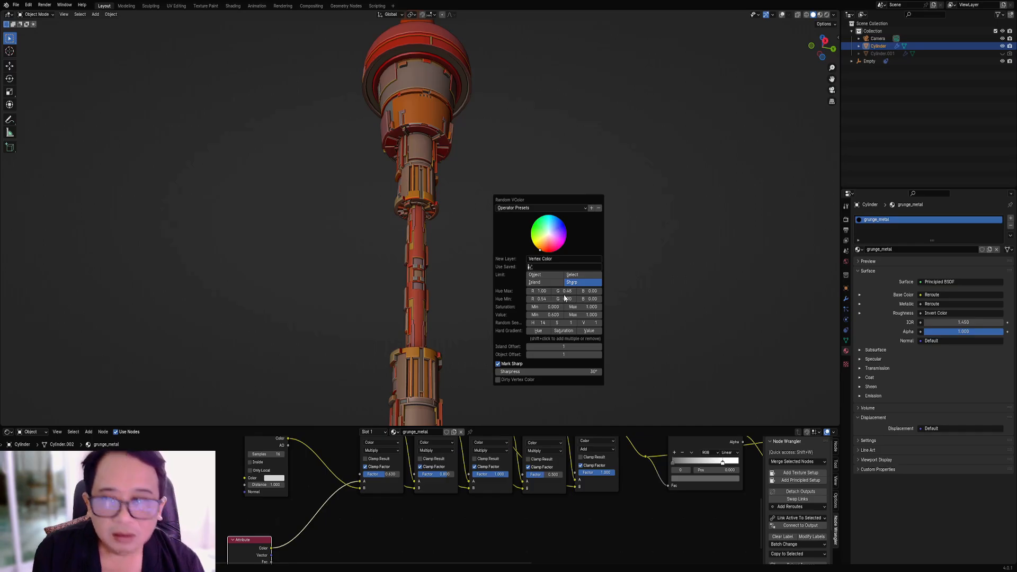
Examine the red and orange panel colors on the whole cylinder in both Rendered and Solid shading.
mouse_move(446, 179)
middle_mouse_down()
mouse_move(474, 215)
mouse_move(477, 181)
mouse_move(524, 228)
mouse_move(481, 177)
mouse_move(477, 238)
mouse_move(484, 234)
middle_mouse_up()
key("z")
left_click(521, 214)
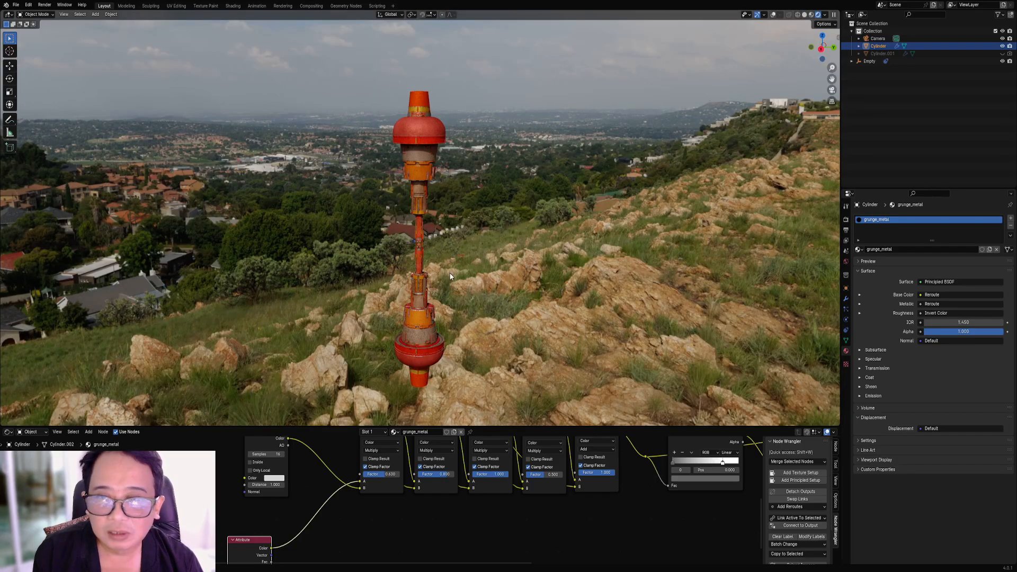
middle_click_drag(450, 276, 488, 234)
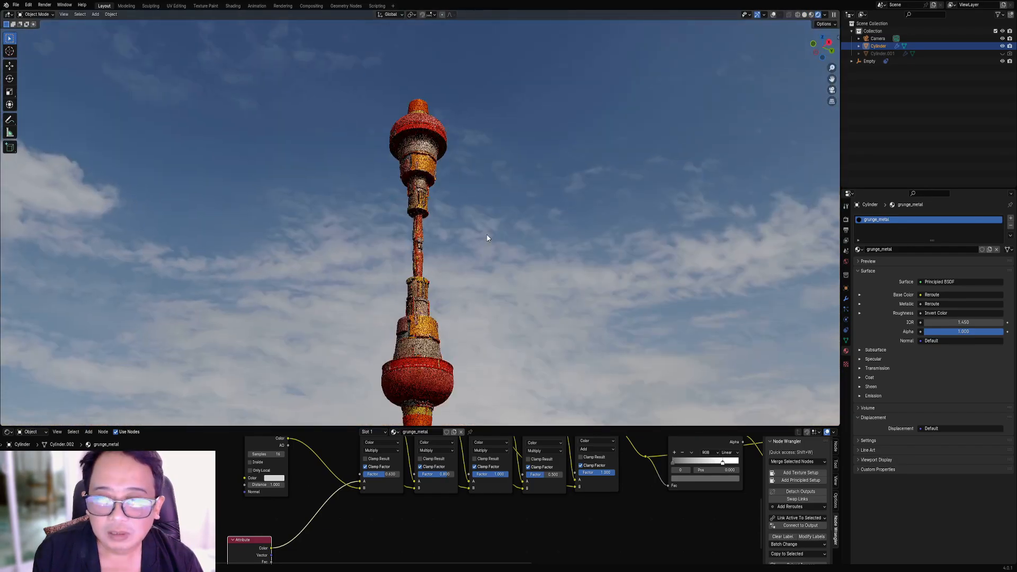
scroll(487, 234, "up", 1)
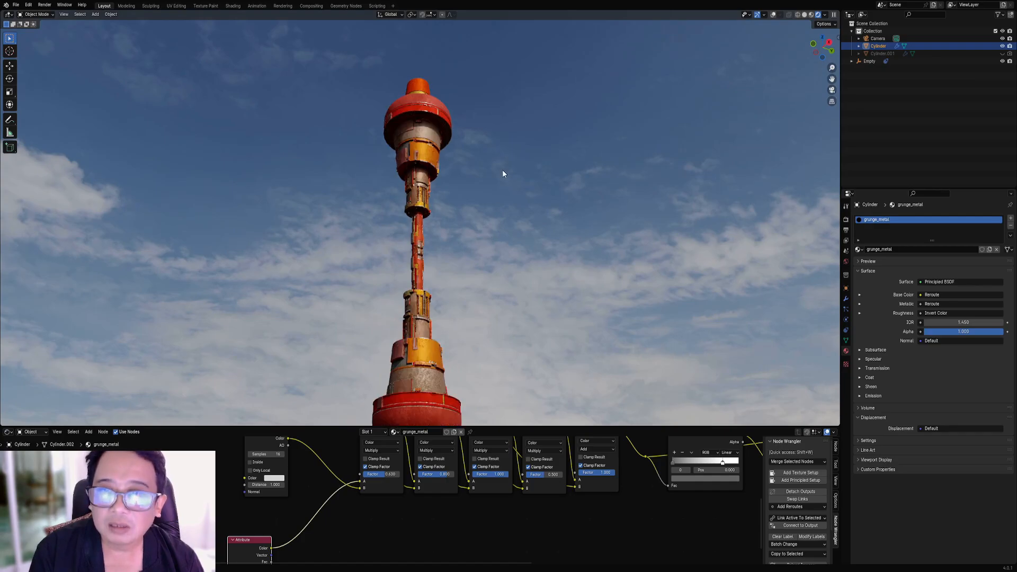
key("z")
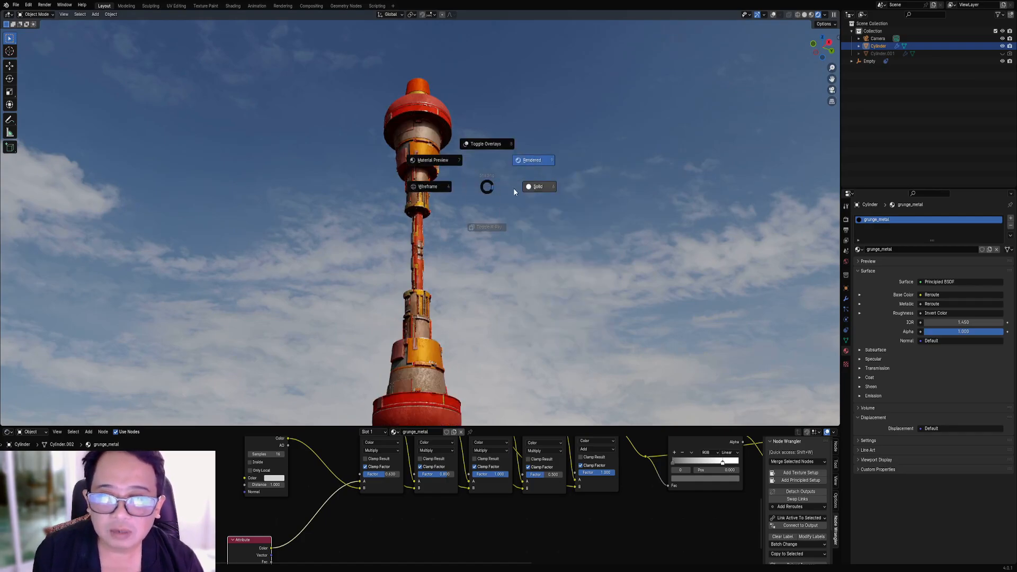
left_click(530, 188)
key("z")
left_click(488, 186)
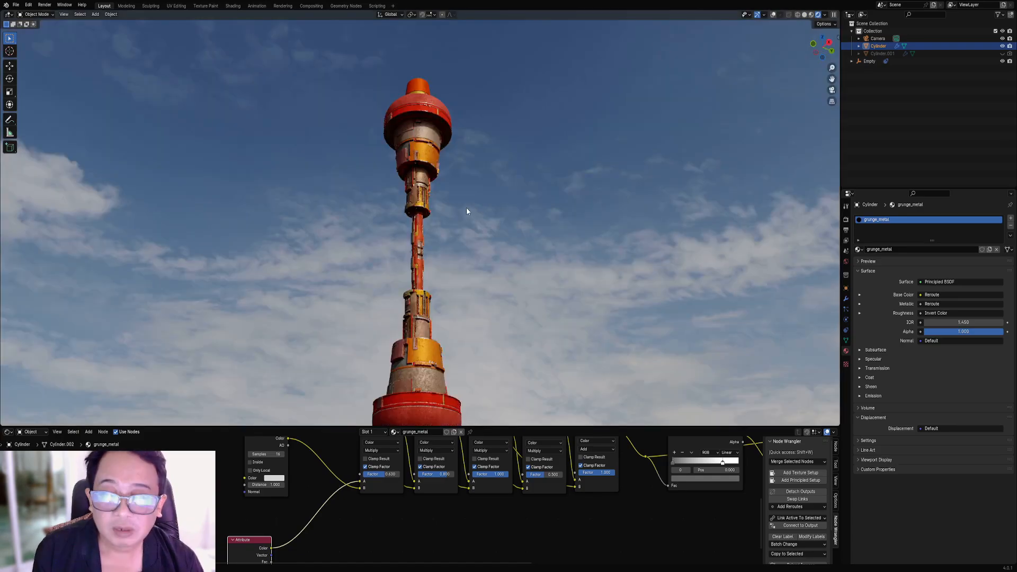
key("z")
left_click(521, 210)
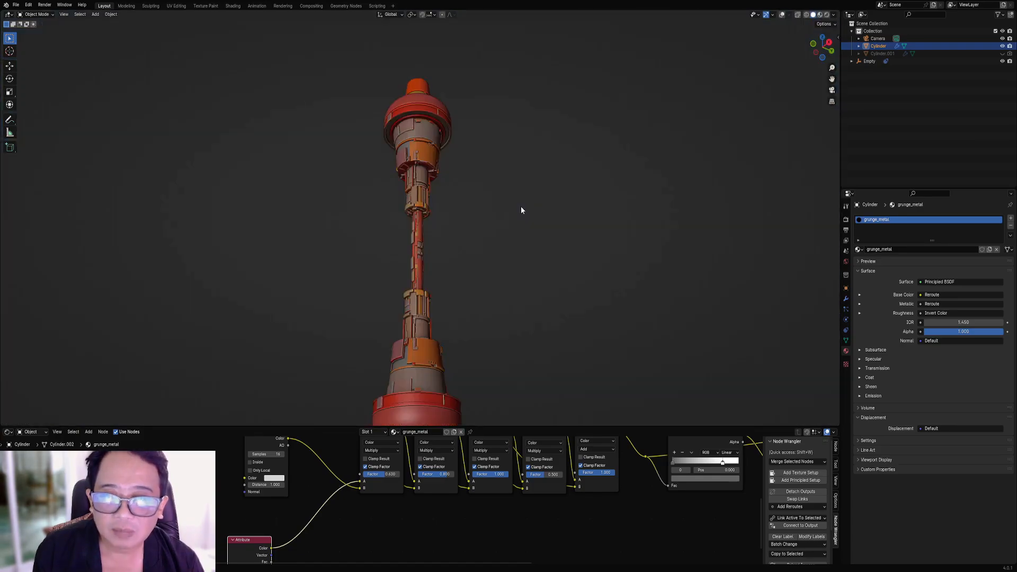
middle_click_drag(488, 226, 474, 223)
In Rendered shading, lower Random VColor's maximum saturation to 0.560.
key("z")
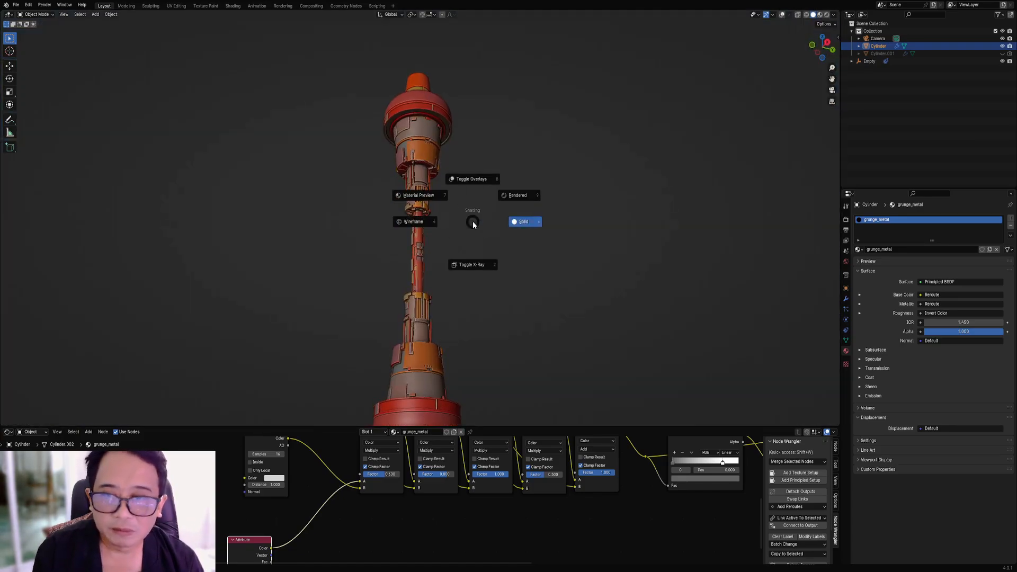
left_click(516, 196)
key("F9")
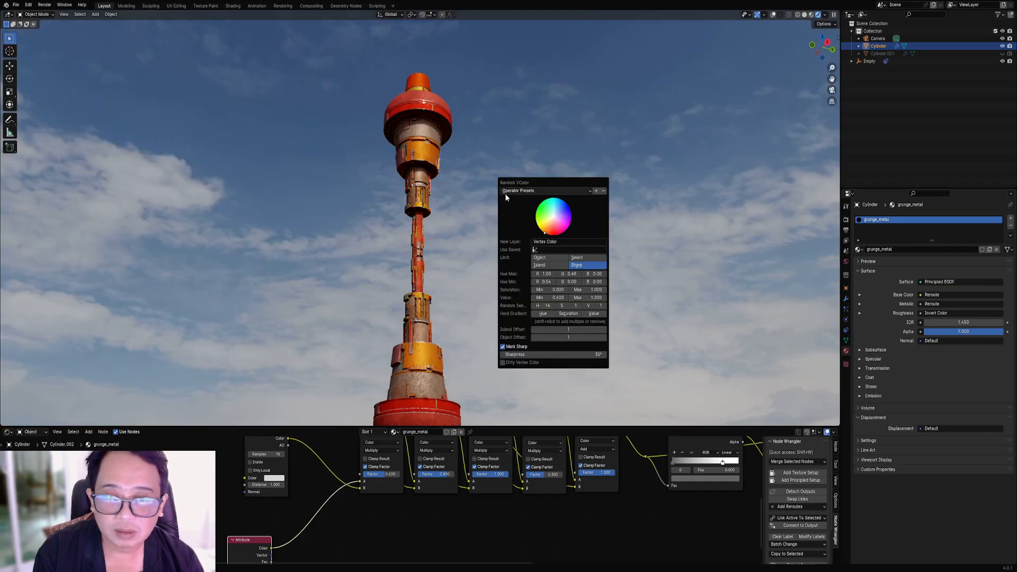
left_click_drag(586, 291, 577, 290)
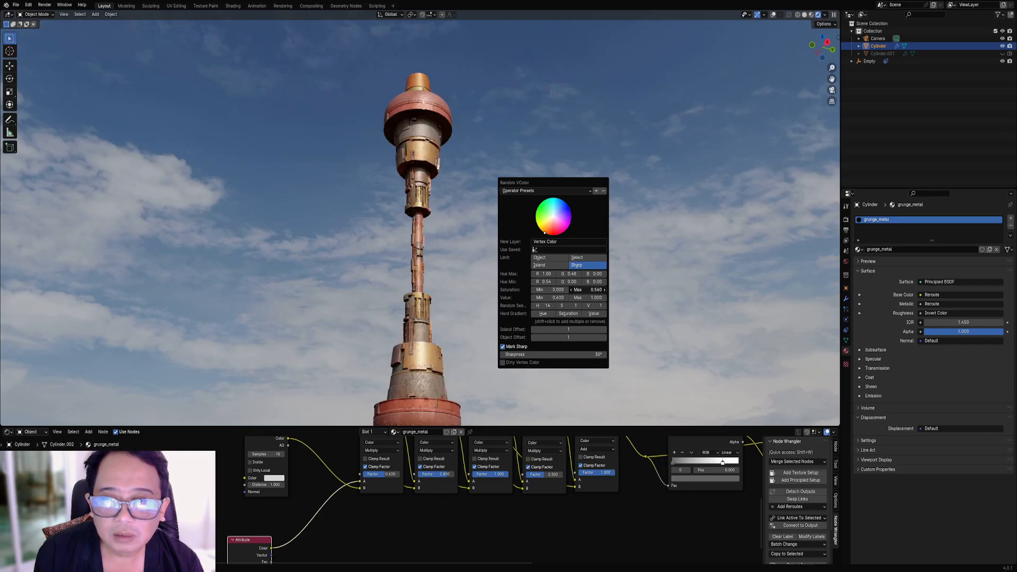
View the muted colors around the cylinder, return to Solid shading, and save the file.
middle_click_drag(394, 278, 486, 277)
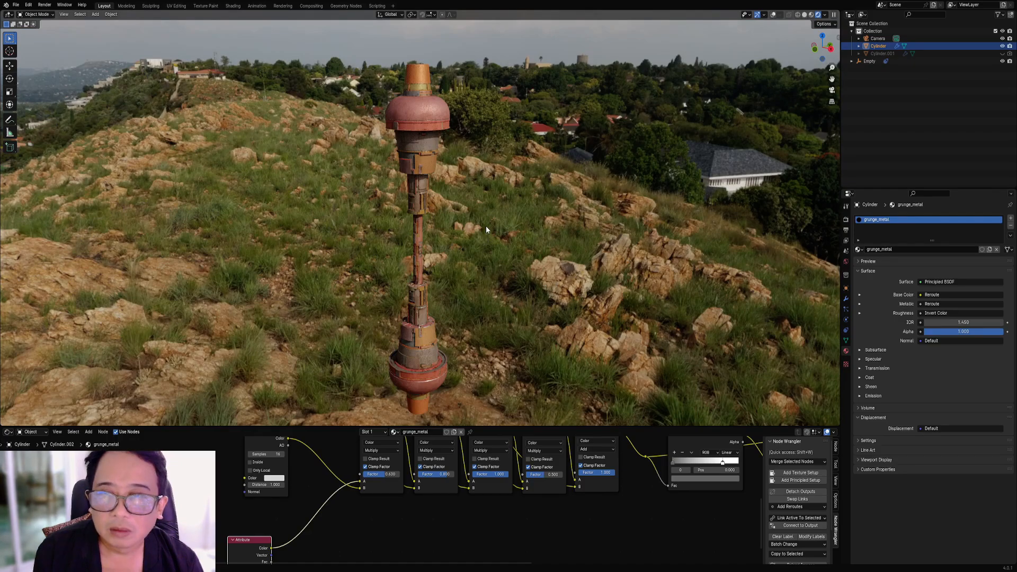
key("z")
left_click(549, 218)
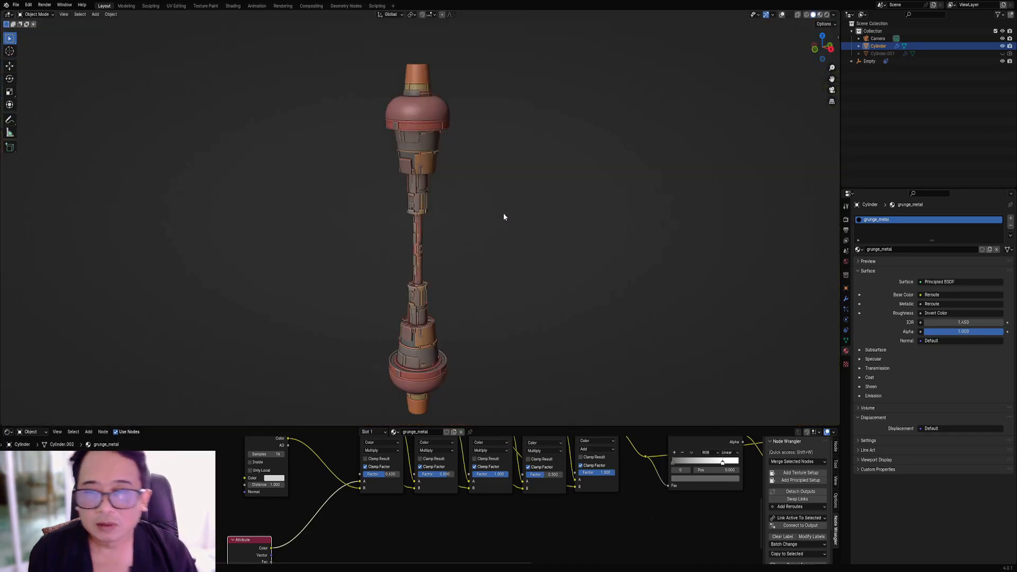
key("ctrl+s")
Check the upper part of the cylinder up close in Rendered shading and return to Solid shading.
scroll(515, 249, "up", 3)
key("z")
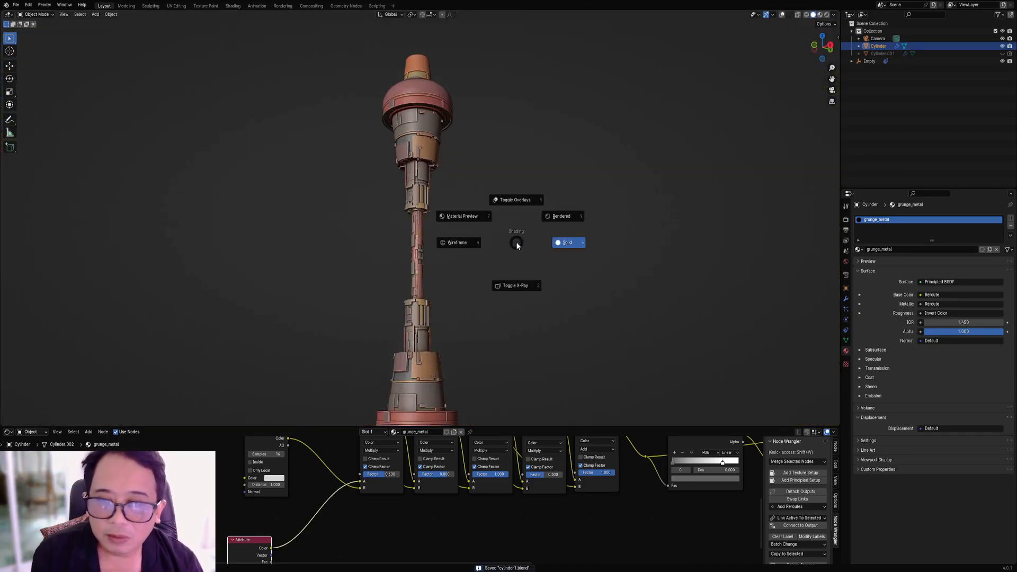
left_click(571, 214)
mouse_move(510, 265)
middle_mouse_down()
mouse_move(481, 279)
mouse_move(494, 200)
mouse_move(501, 300)
mouse_move(509, 236)
middle_mouse_up()
key("z")
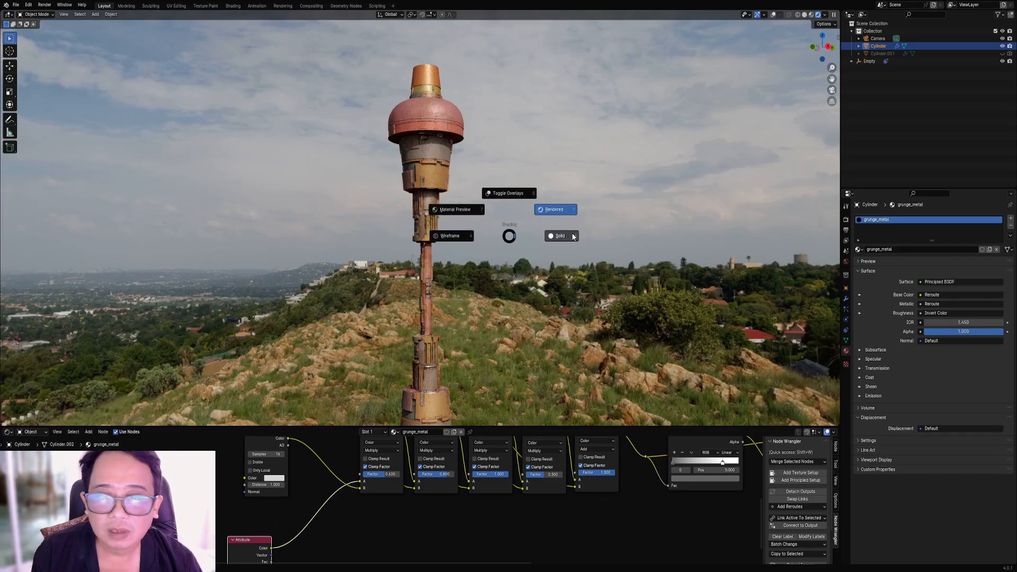
left_click(573, 236)
Hide the Node Wrangler sidebar in the Shader Editor and save the file again.
scroll(554, 504, "down", 5)
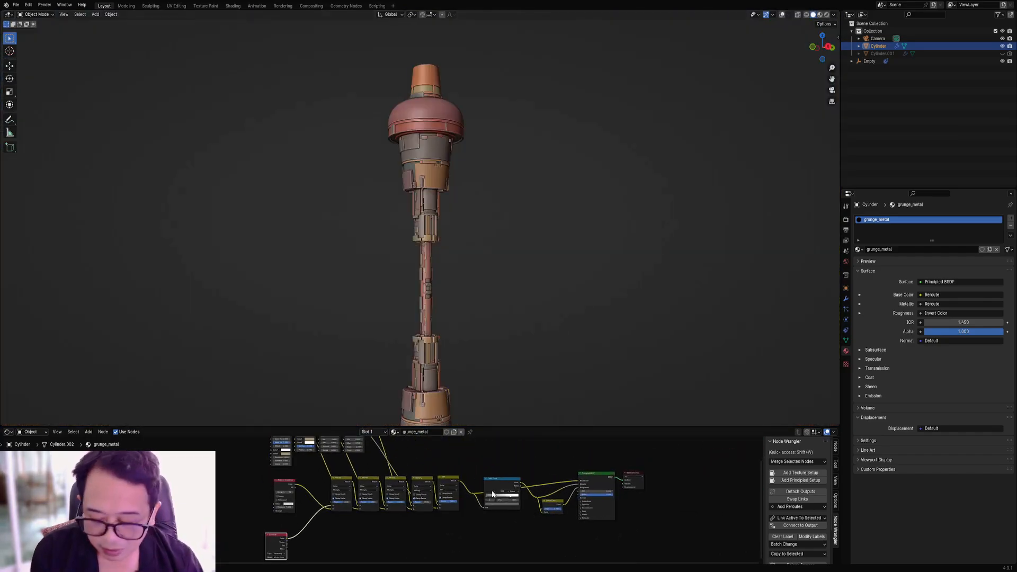
key("n")
scroll(405, 478, "up", 4)
key("ctrl+s")
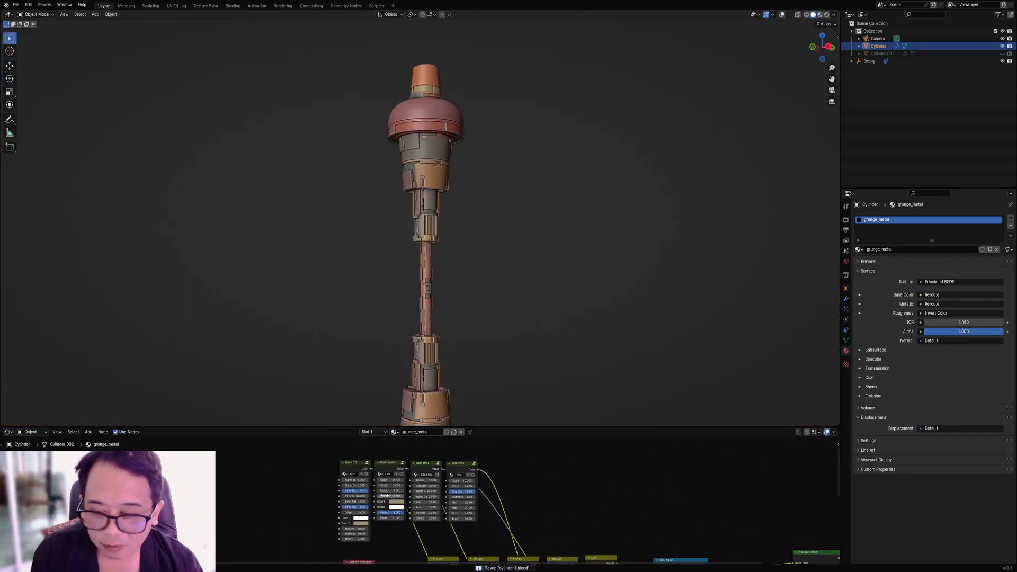
Look over the grunge_metal node chain from the Quick Dirt, Cavity Mask, Edge Mask and Scratches groups to the Principled BSDF.
scroll(396, 485, "up", 2)
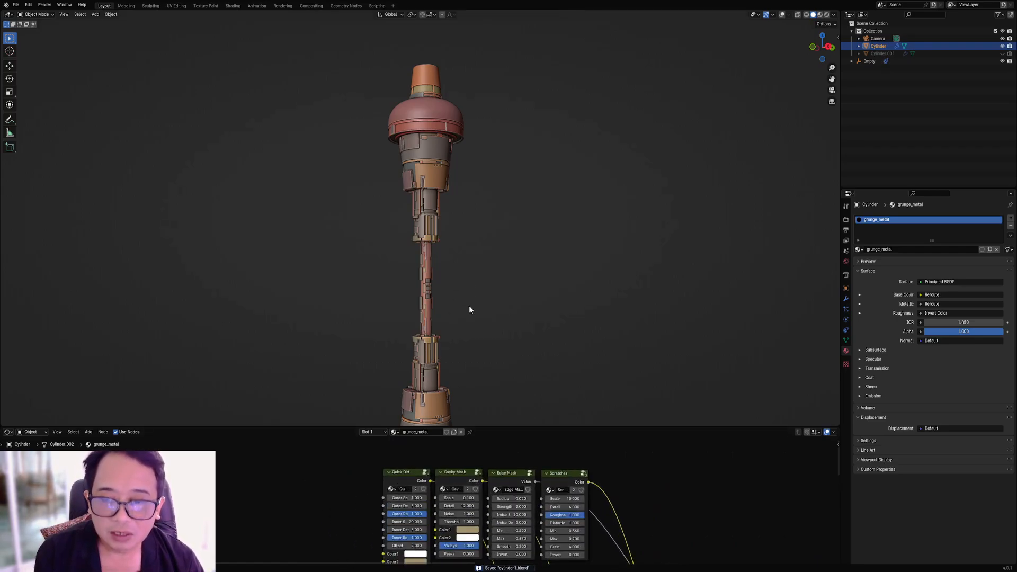
scroll(621, 504, "down", 3)
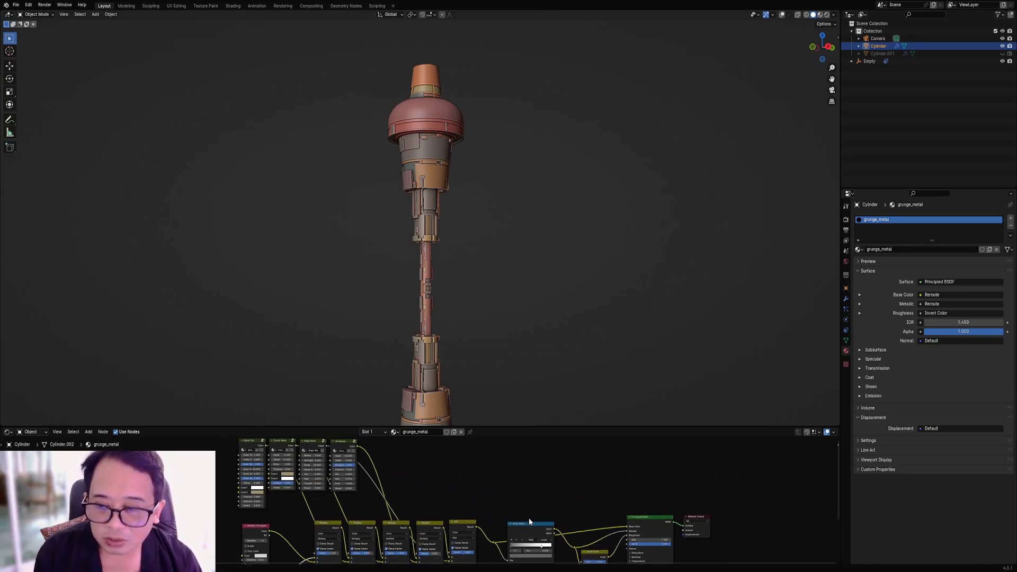
middle_click_drag(385, 516, 411, 526)
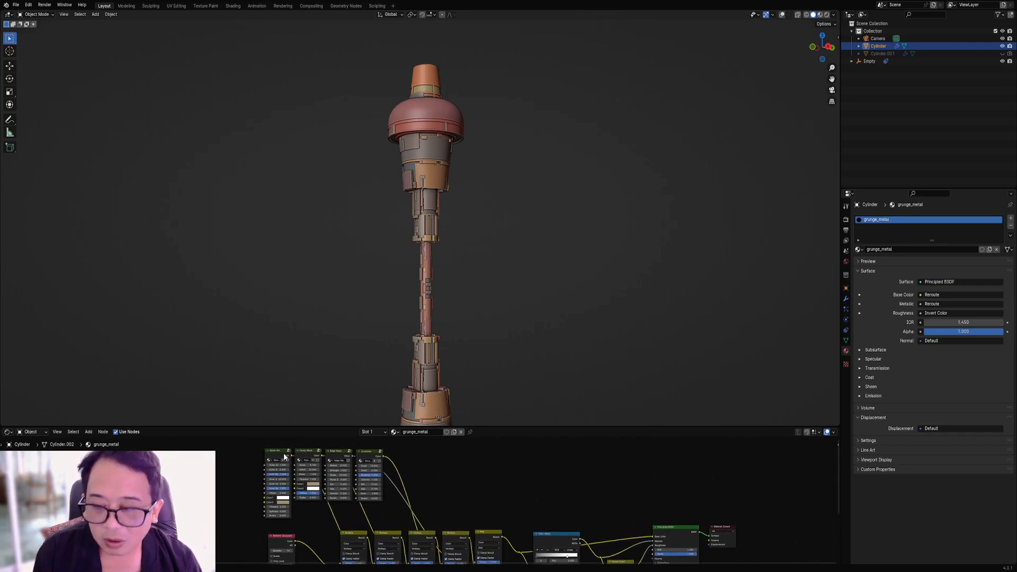
scroll(466, 501, "down", 2)
middle_click_drag(467, 501, 285, 492)
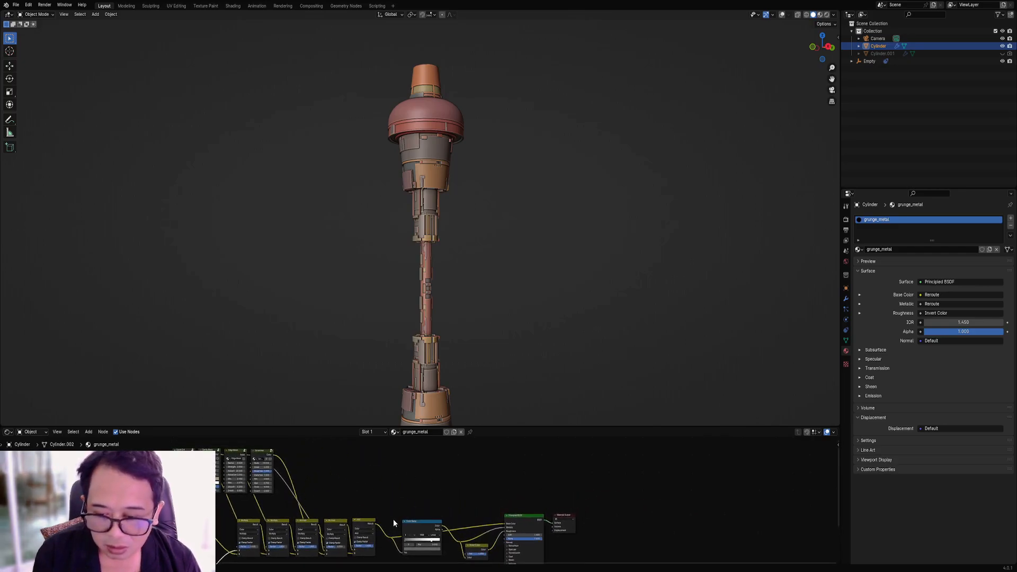
middle_click_drag(393, 519, 423, 501)
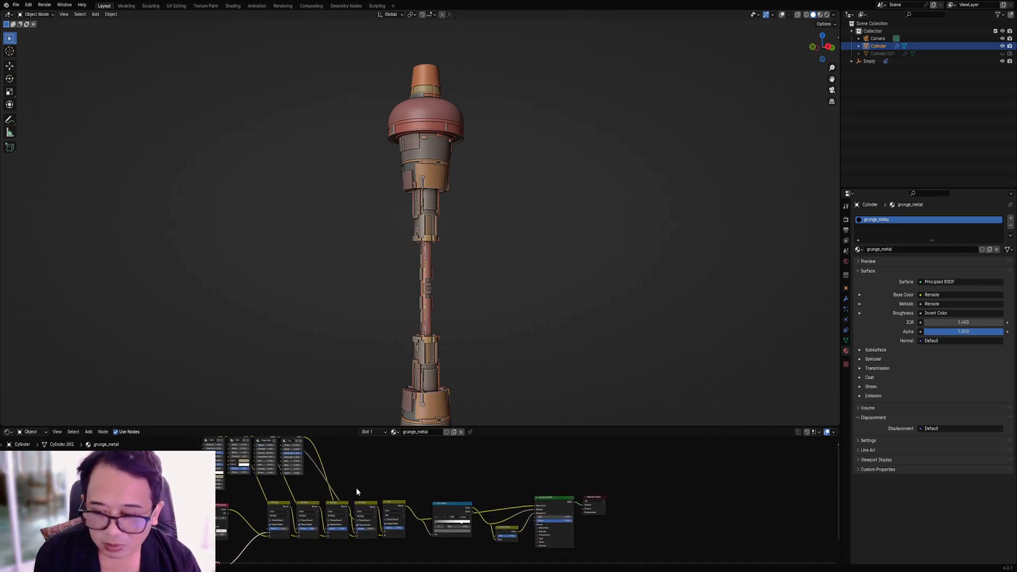
Maximize the Shader Editor with the Quick Dirt group previewed directly through the Material Output, and undo that preview connection.
middle_click_drag(356, 487, 444, 516)
scroll(407, 506, "up", 2)
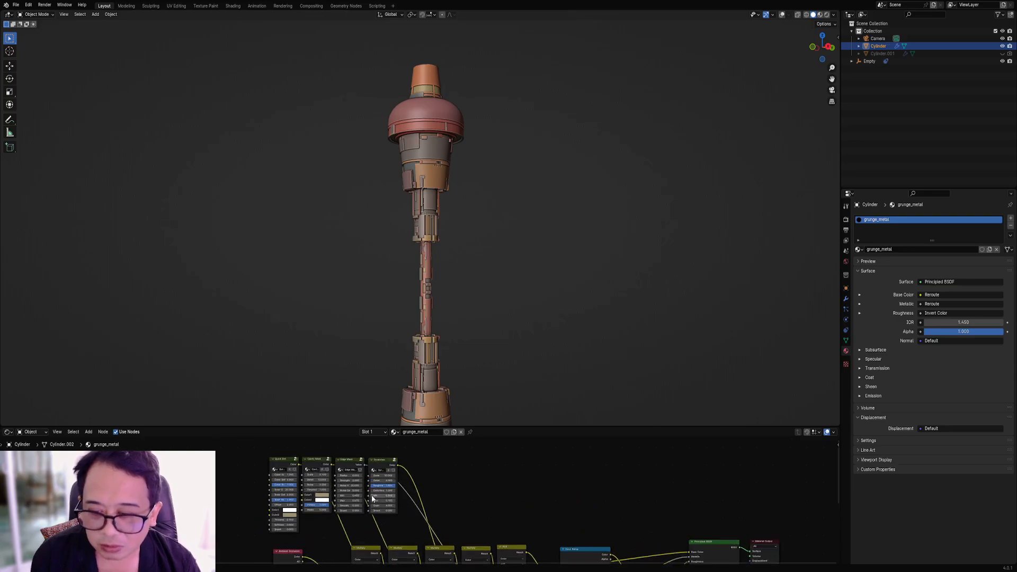
left_click(285, 460, "ctrl+shift")
key("ctrl+space")
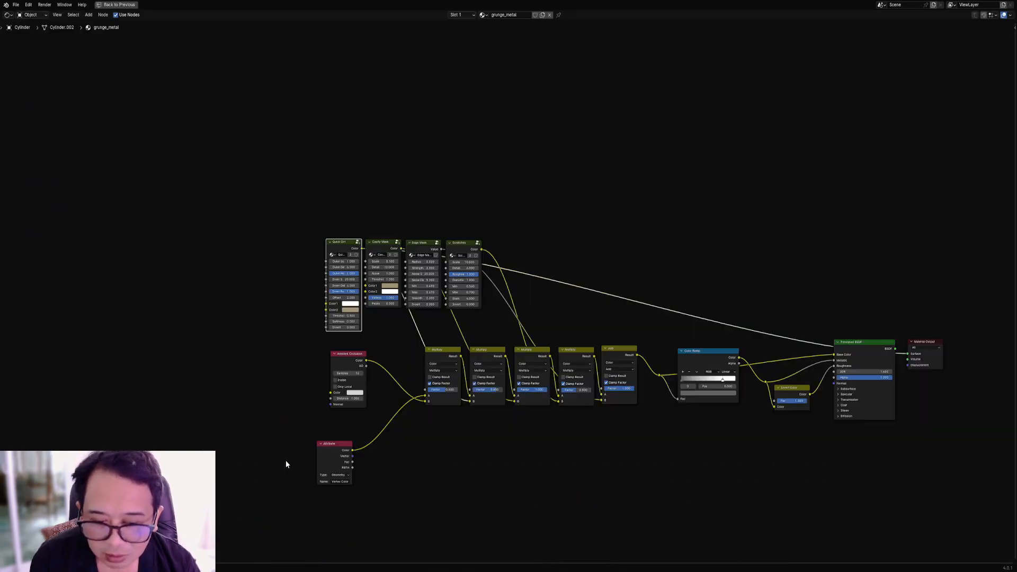
key("ctrl+z")
Move the Quick Dirt node well above the other mask groups and preview its color output directly through the Material Output.
middle_click_drag(312, 258, 216, 249)
left_click_drag(249, 238, 198, 116)
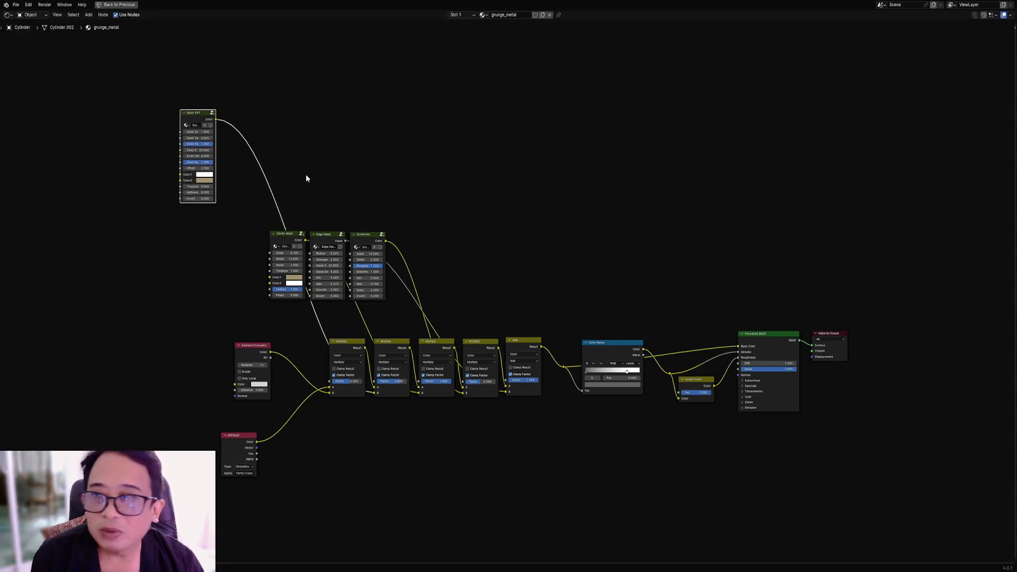
left_click(204, 113, "ctrl+shift")
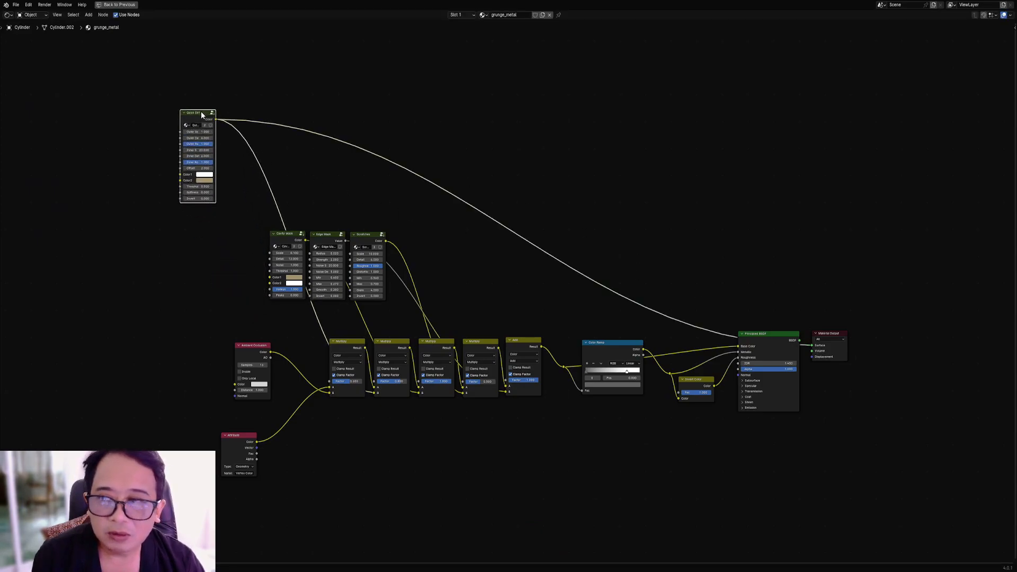
middle_click_drag(555, 284, 370, 264)
scroll(670, 344, "up", 1)
scroll(670, 345, "down", 1)
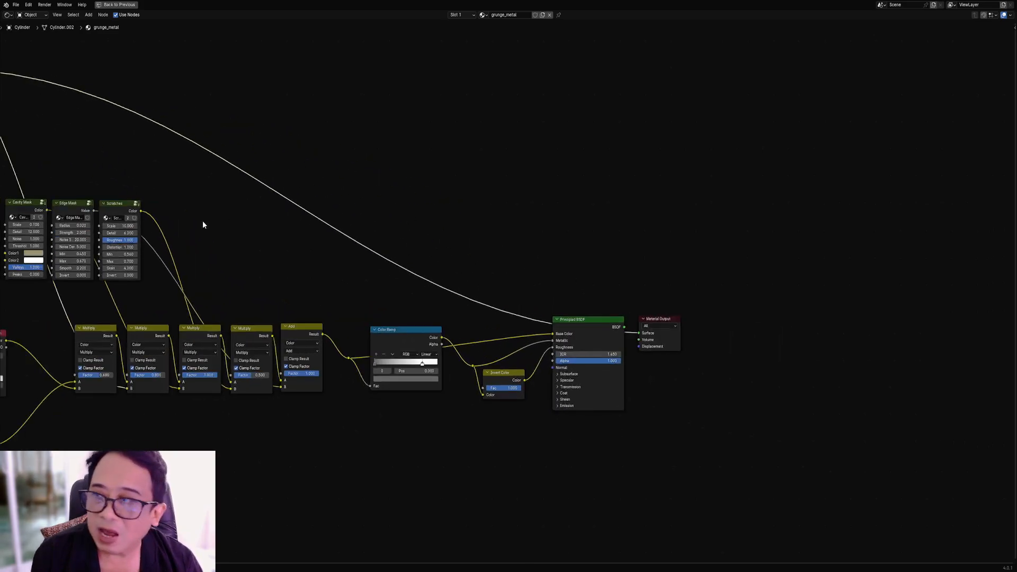
scroll(202, 221, "down", 1)
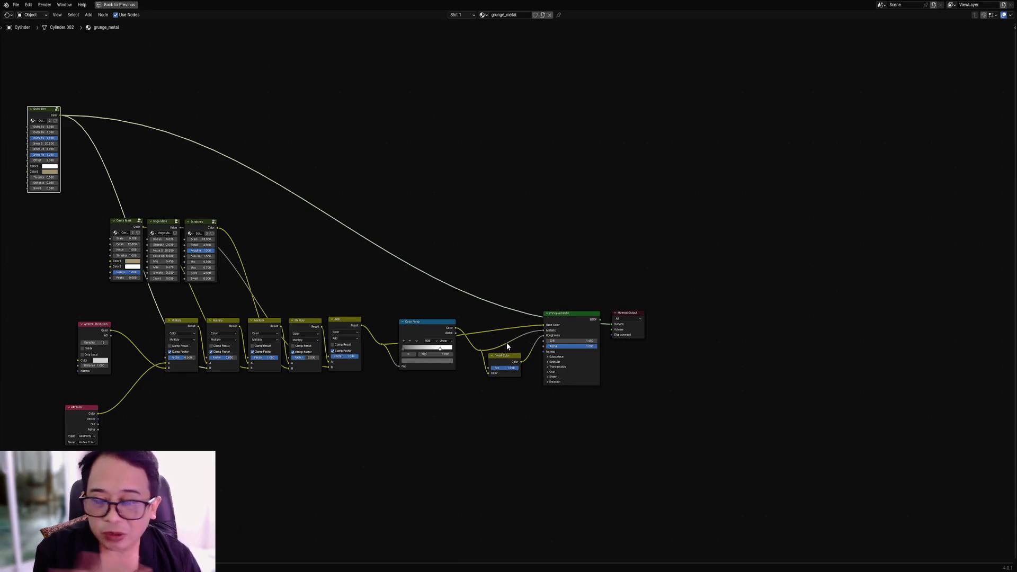
Reconnect the Principled BSDF to the Material Output surface and frame the whole grunge_metal node tree.
scroll(544, 372, "up", 2)
scroll(599, 341, "up", 1)
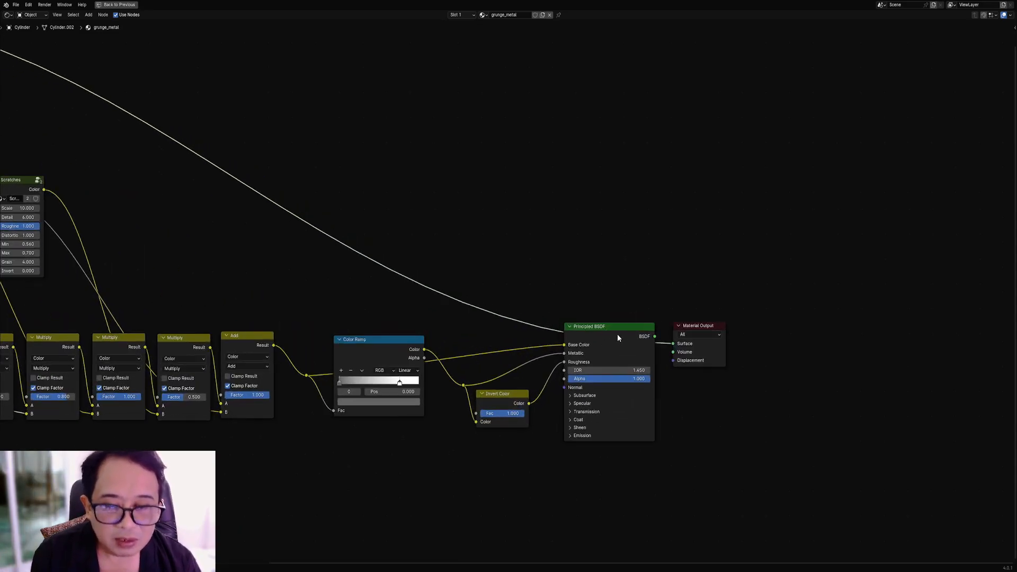
middle_click_drag(618, 335, 572, 310)
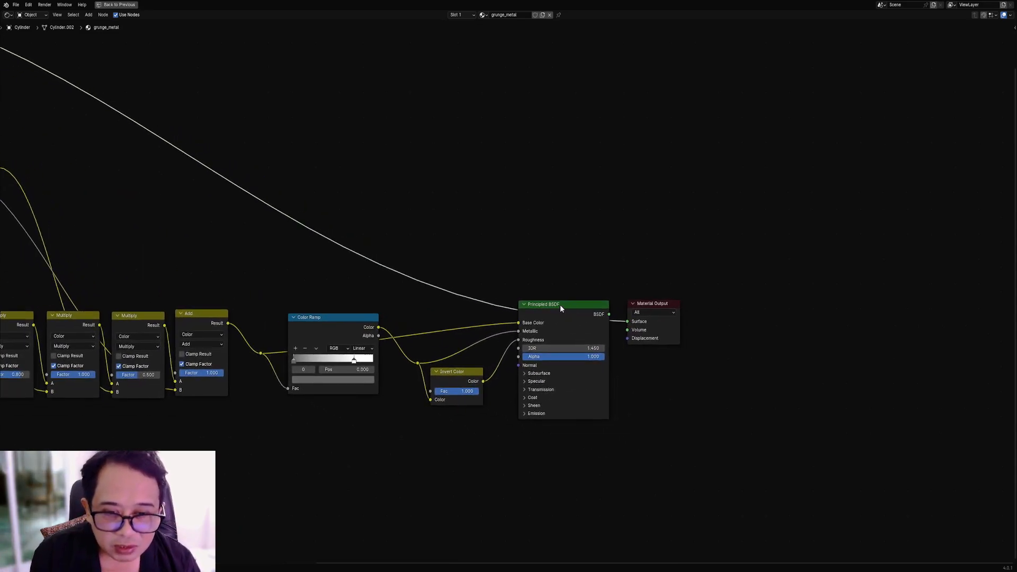
left_click(560, 304)
key("Home")
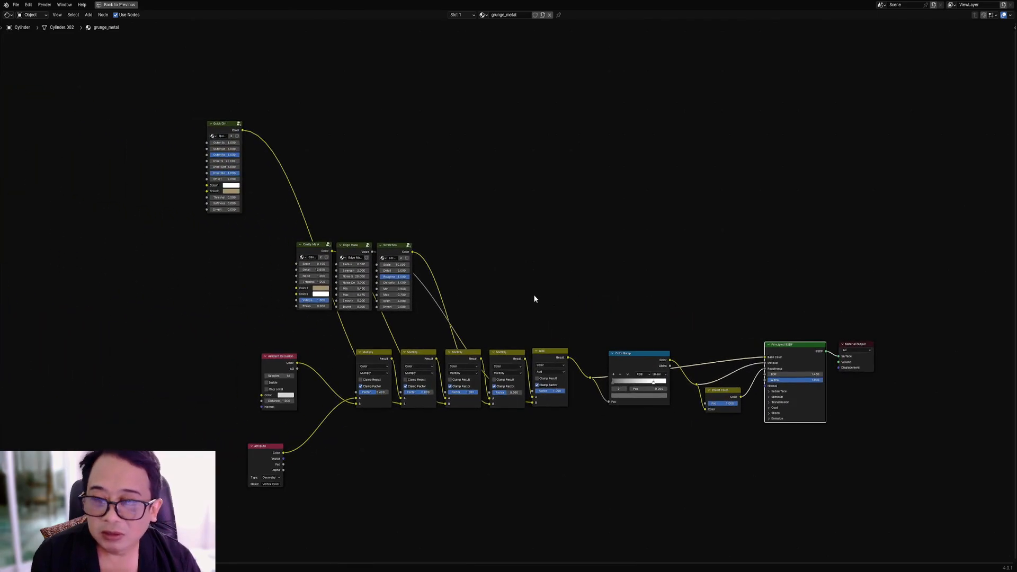
Restore the split layout, switch the viewport to Rendered shading, and preview the Quick Dirt group on the cylinder.
key("ctrl+space")
key("z")
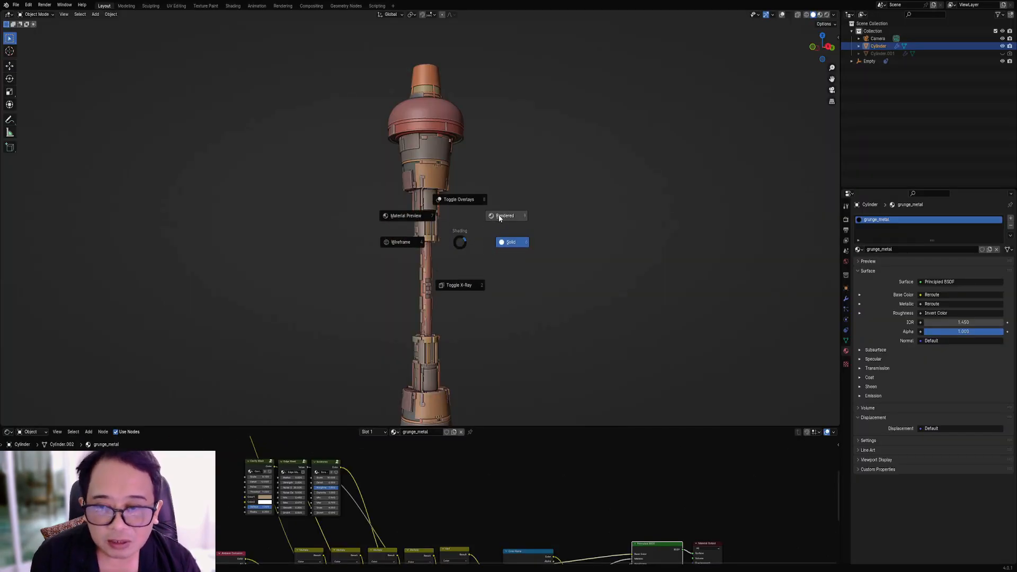
left_click(499, 216)
middle_click_drag(300, 453, 347, 539)
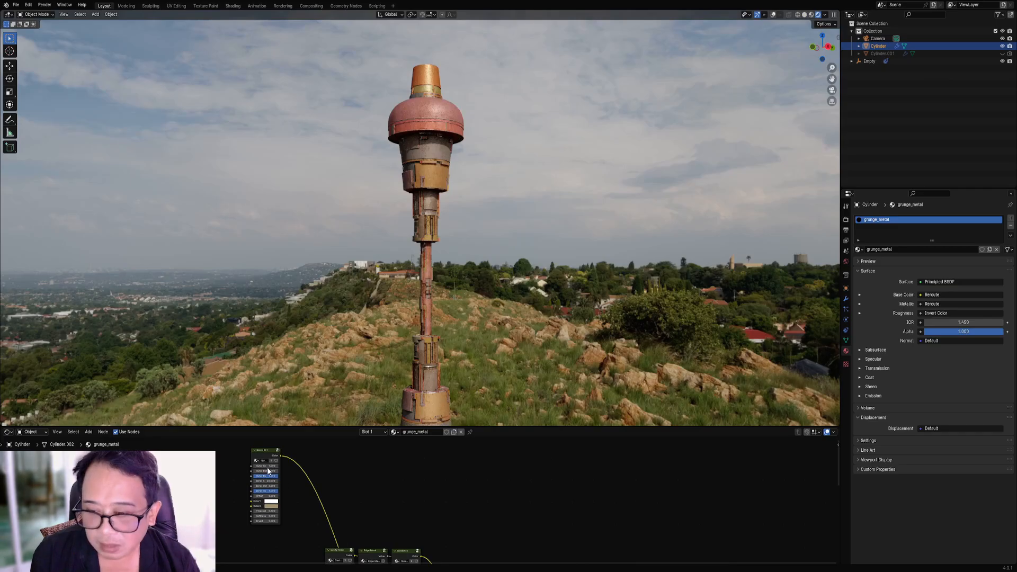
left_click(260, 451, "ctrl+shift")
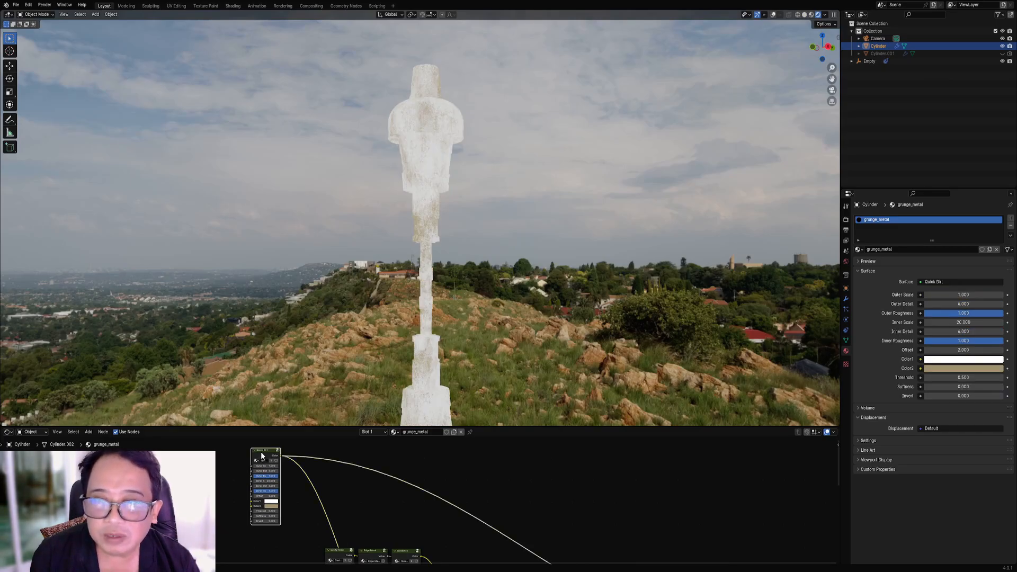
Route the Principled BSDF back into the Material Output and return the viewport to Solid shading.
middle_click_drag(541, 482, 347, 434)
scroll(370, 513, "up", 2)
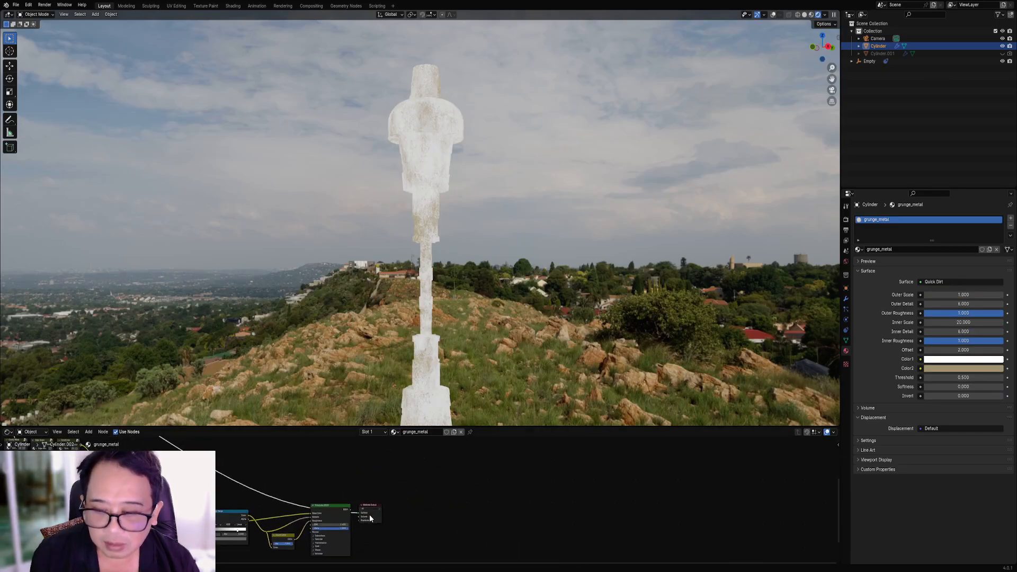
left_click(334, 511, "ctrl+shift")
middle_click_drag(334, 510, 452, 538)
key("z")
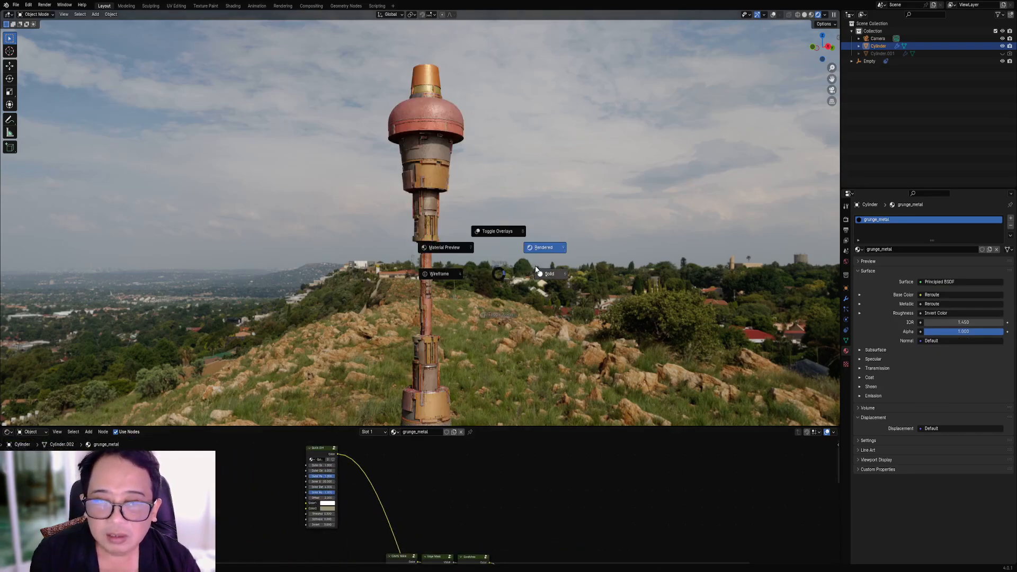
left_click(543, 274)
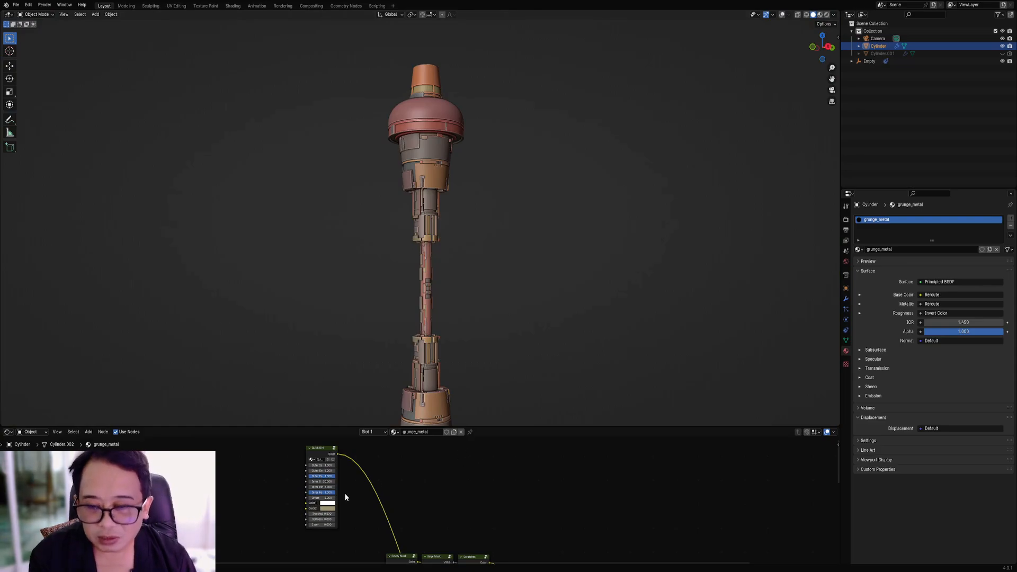
Move the Quick Dirt node back into the row beside the Cavity Mask group.
scroll(345, 493, "down", 1)
middle_click_drag(345, 493, 359, 463)
scroll(345, 455, "down", 3)
left_click_drag(367, 449, 391, 511)
scroll(391, 510, "up", 5)
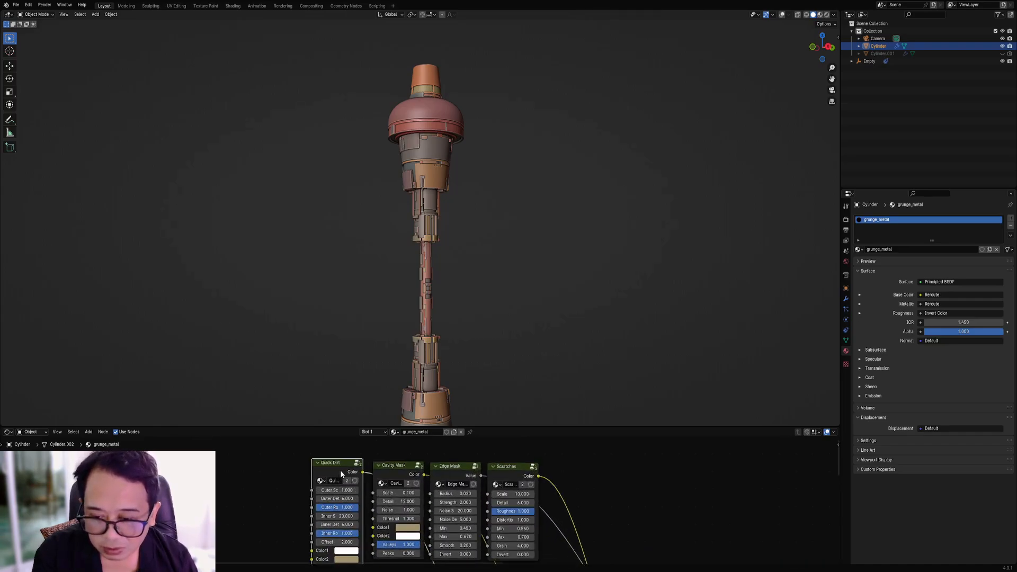
Go through the Cavity Mask, Edge Mask and Scratches groups by selecting each one in turn.
left_click(408, 468)
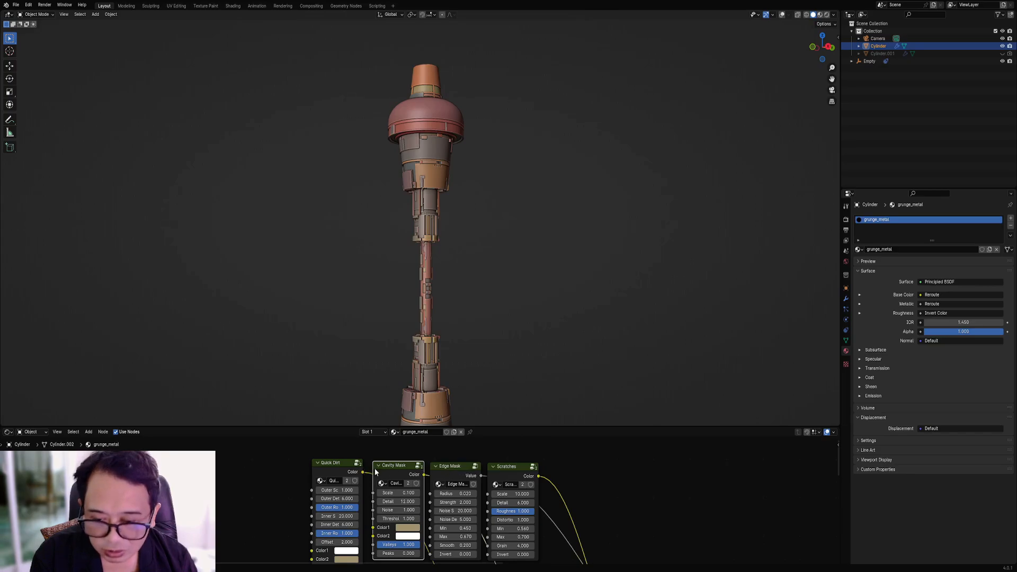
left_click(456, 466)
left_click(509, 467)
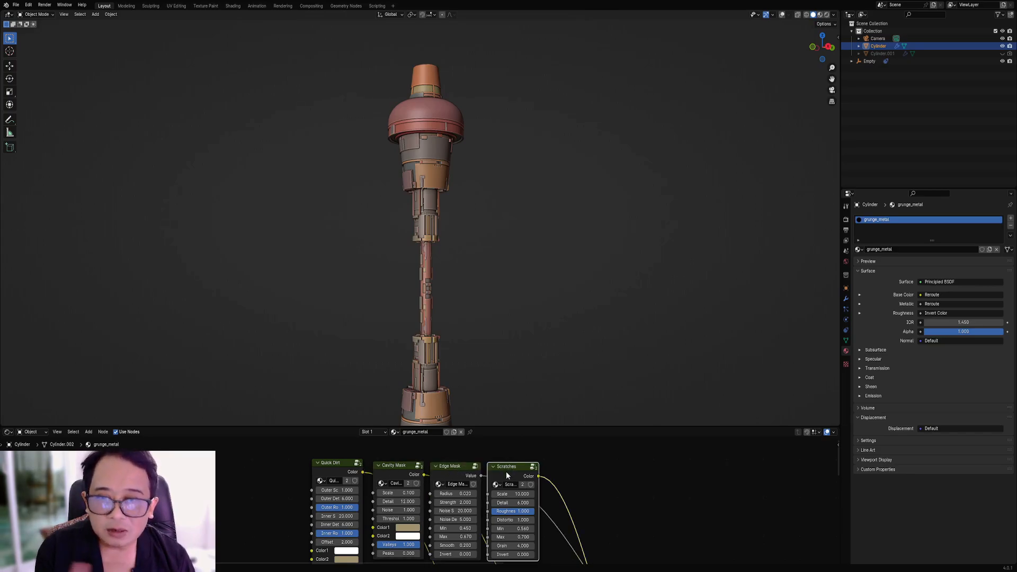
Preview the Quick Dirt group by itself on the cylinder in Rendered shading, viewing the dirt from a lower angle.
key("z")
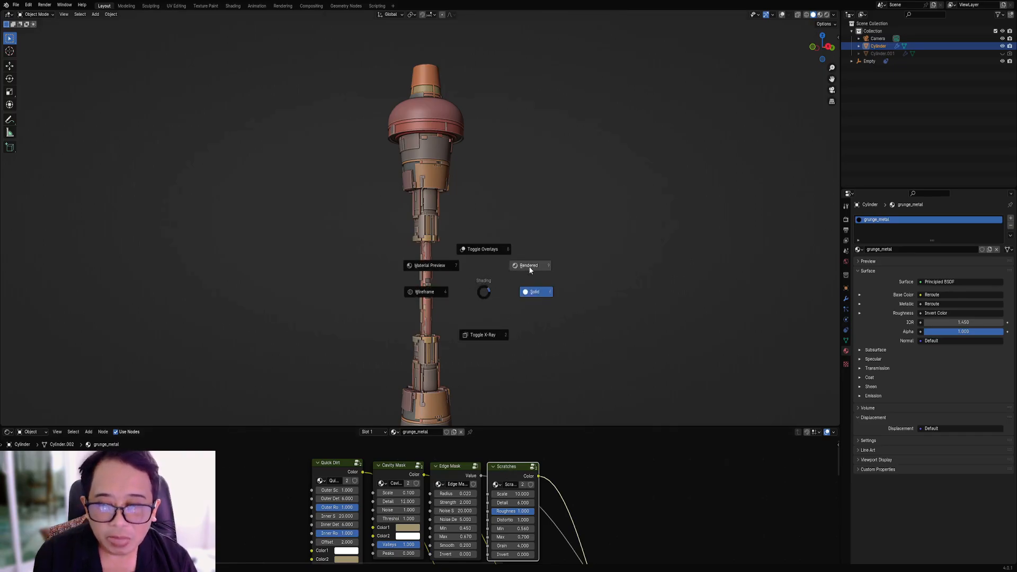
left_click(482, 248)
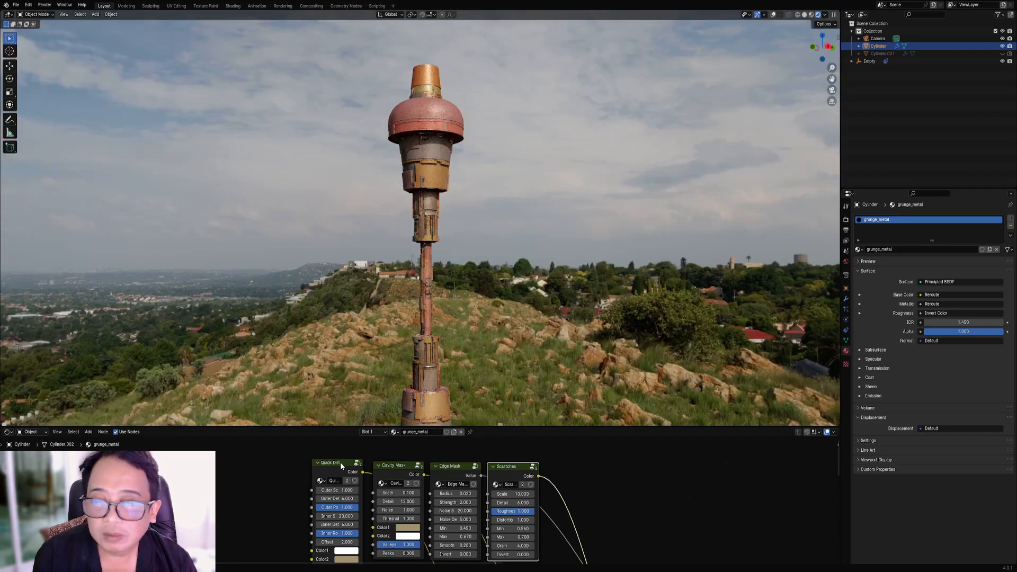
left_click(341, 466, "ctrl+shift")
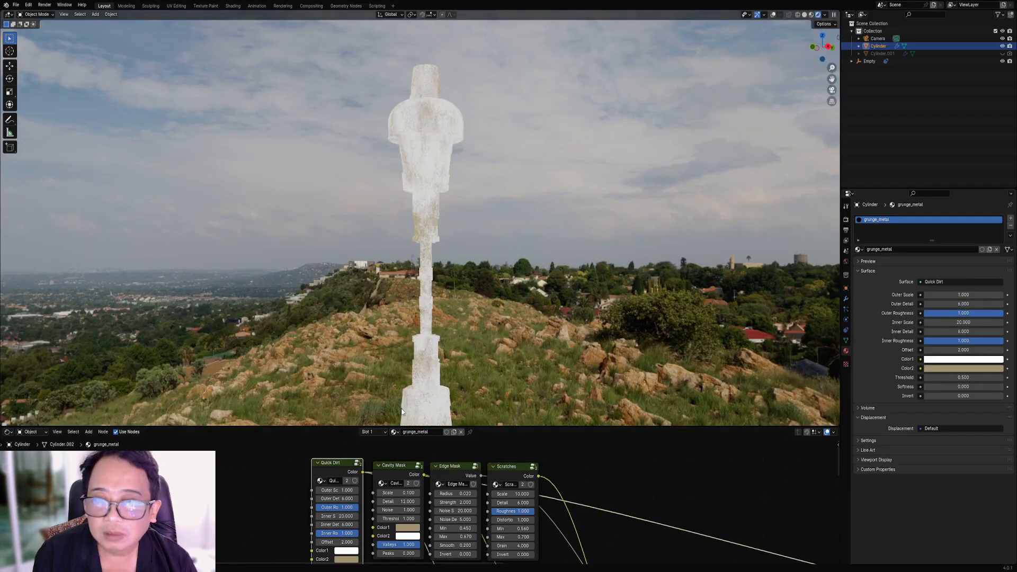
middle_click_drag(494, 343, 462, 323)
scroll(466, 333, "down", 1)
scroll(461, 324, "up", 1)
scroll(377, 503, "up", 1)
middle_click_drag(347, 538, 347, 520)
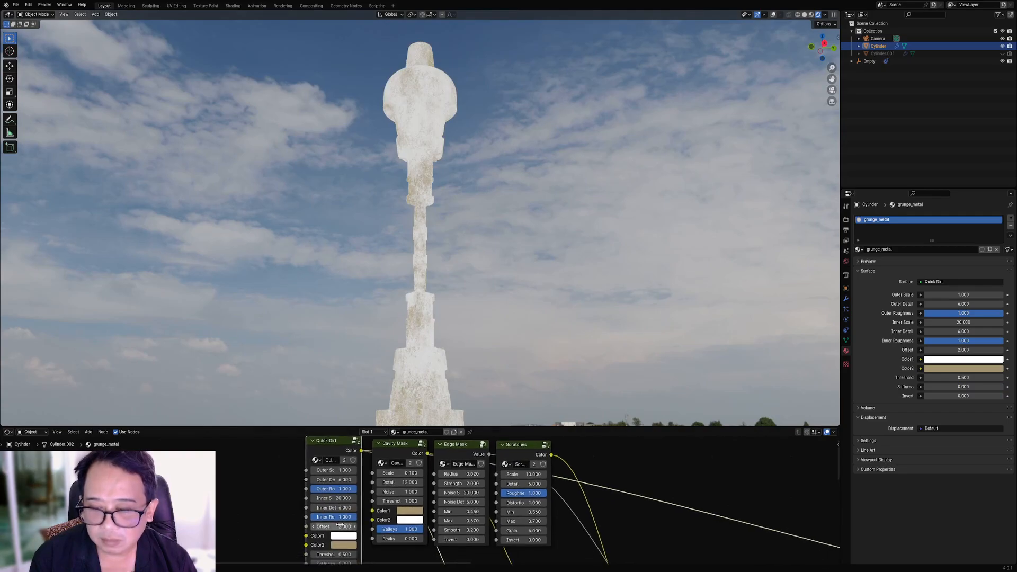
Set the Quick Dirt offset to 5, check the dirt pattern on the cylinder, and return to Solid shading.
double_click(345, 526)
type("5")
key("Return")
middle_click_drag(480, 259, 490, 318)
middle_click_drag(473, 360, 473, 295)
key("z")
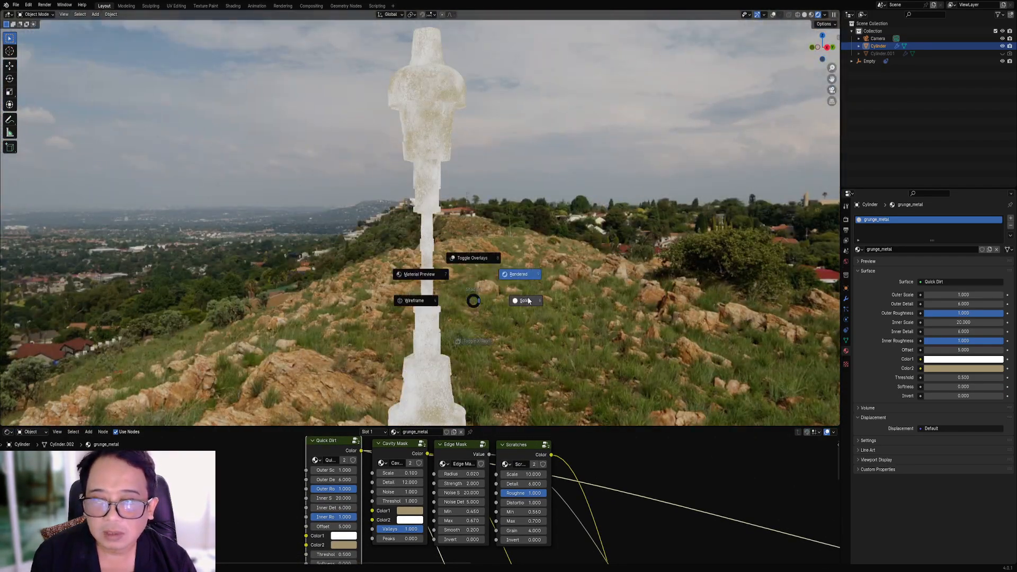
left_click(531, 300)
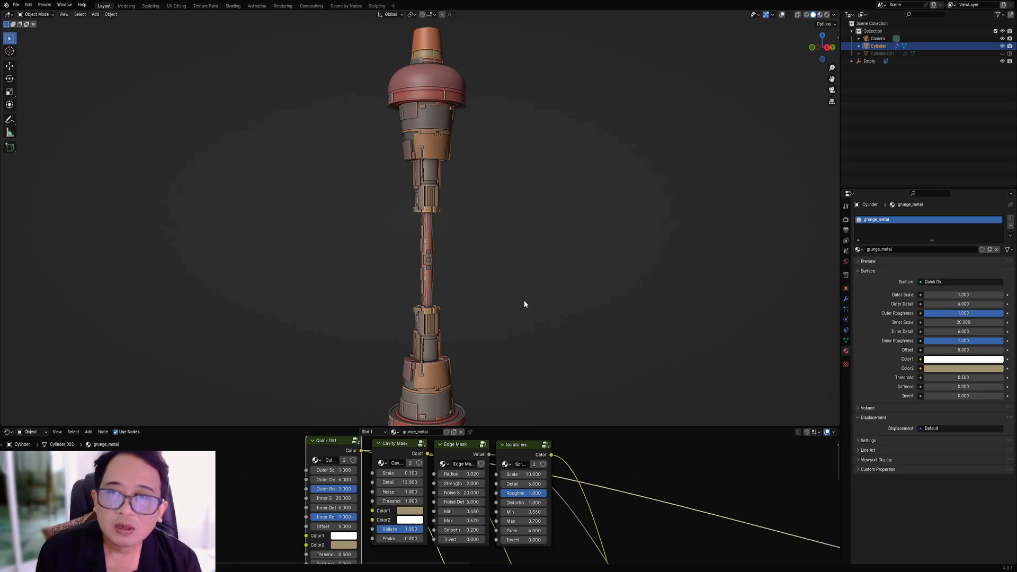
Examine the cylinder's panel details from several angles, comparing Solid shading with the rendered Quick Dirt preview.
scroll(475, 261, "up", 4)
scroll(436, 271, "down", 4)
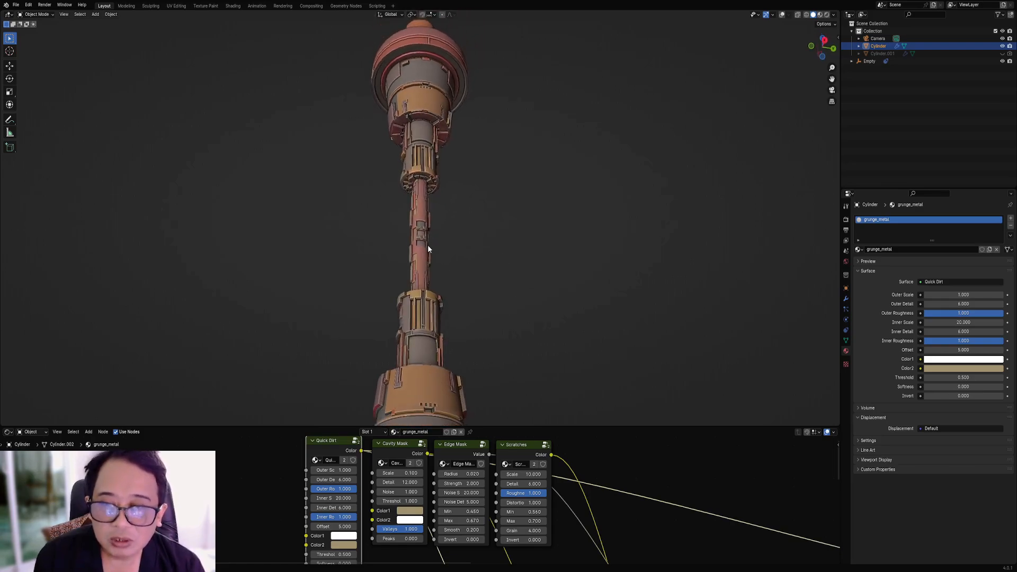
middle_click_drag(428, 245, 465, 300)
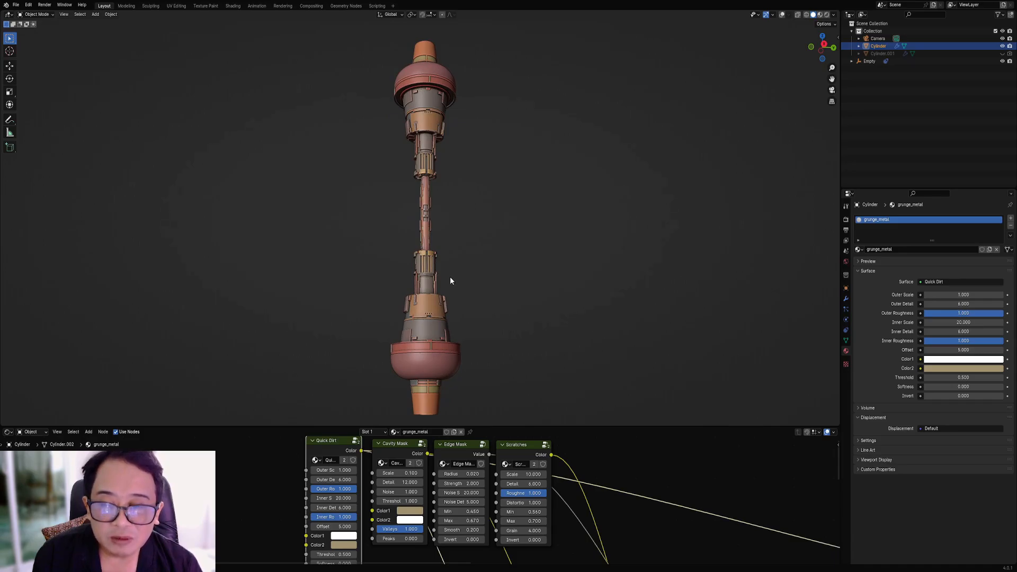
mouse_move(450, 281)
middle_mouse_down()
mouse_move(472, 284)
mouse_move(487, 270)
mouse_move(478, 264)
middle_mouse_up()
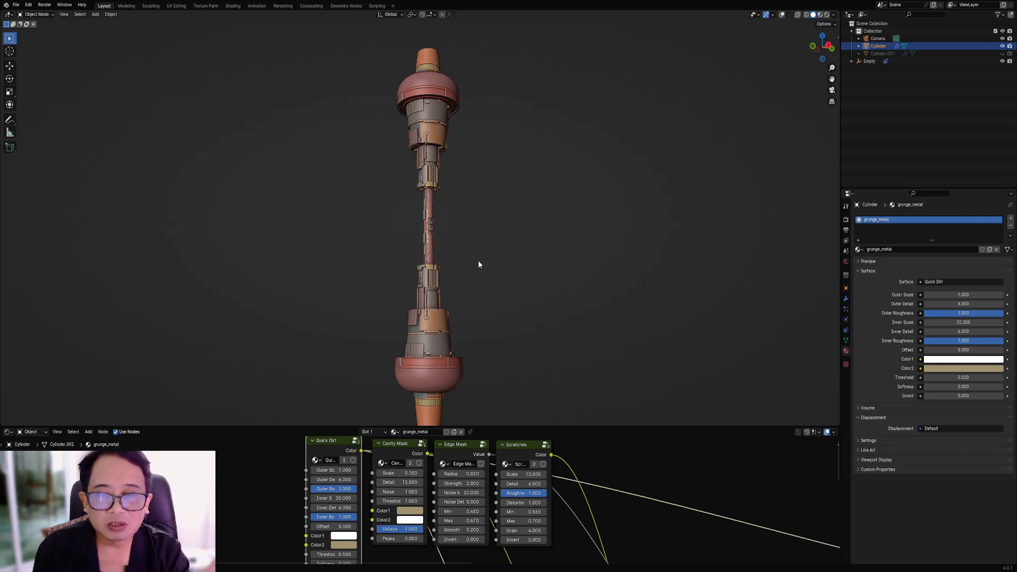
key("z")
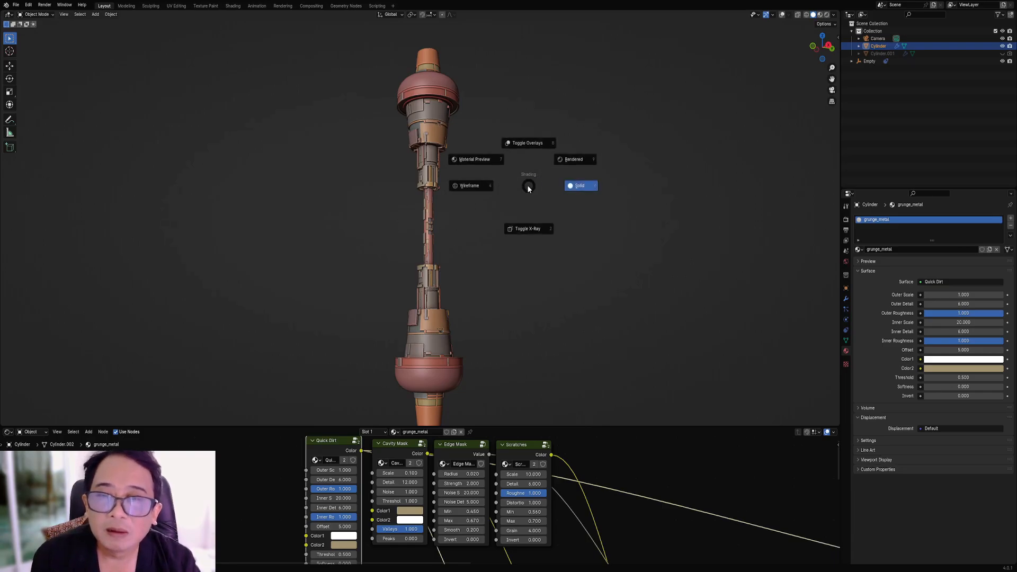
left_click(567, 161)
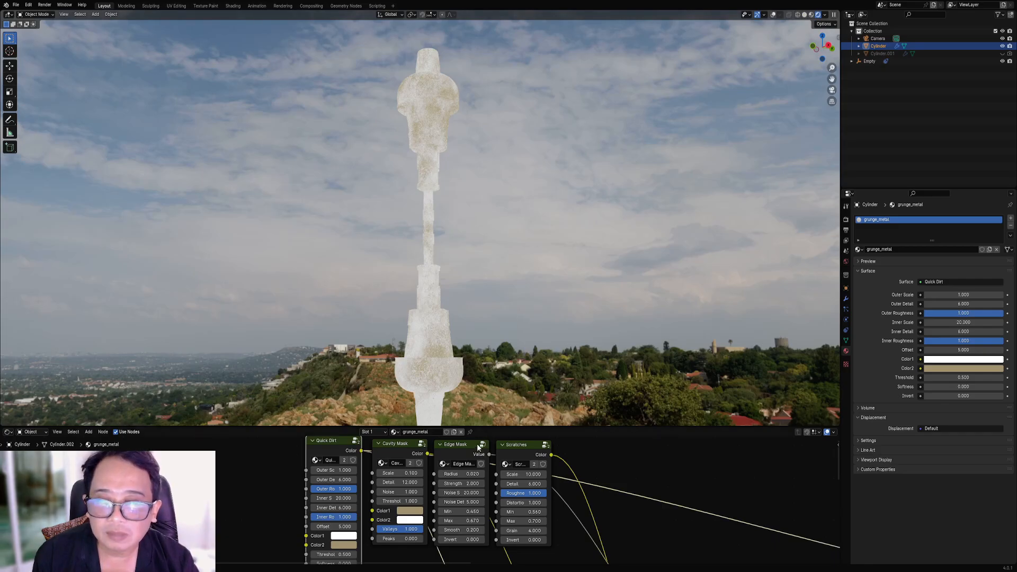
key("z")
left_click(556, 212)
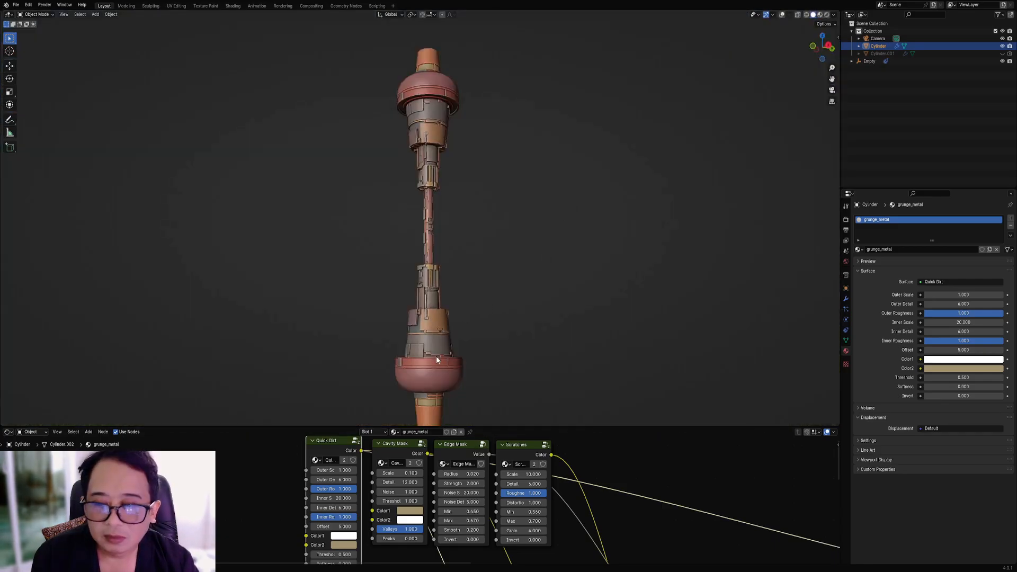
key("z")
left_click(543, 186)
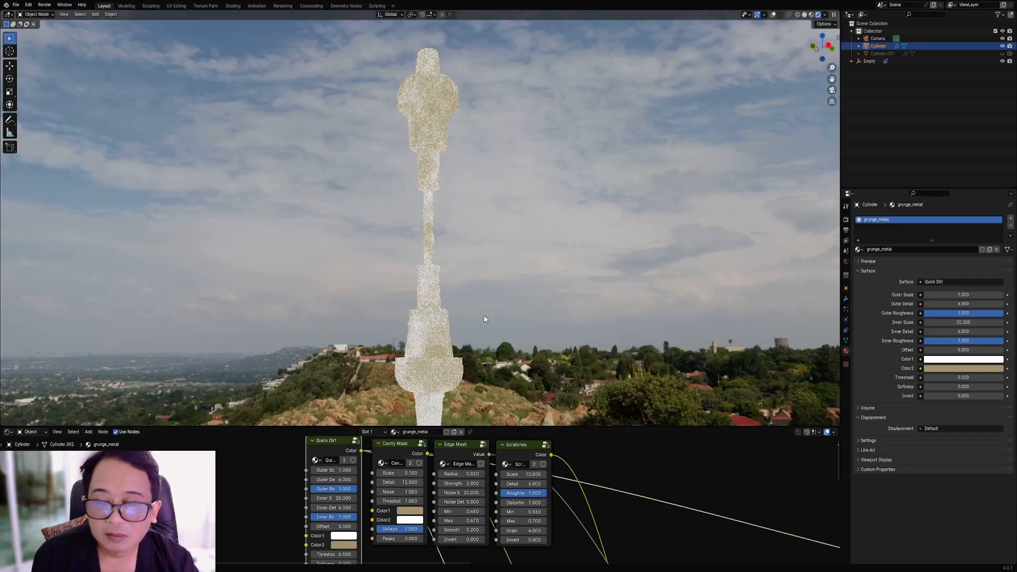
Preview the Cavity Mask group on the upper cylinder and set its Noise to 0.970 and Peaks to 1.000.
left_click(401, 446, "ctrl+shift")
middle_click_drag(489, 381, 471, 278)
scroll(471, 277, "up", 4)
left_click_drag(410, 492, 406, 492)
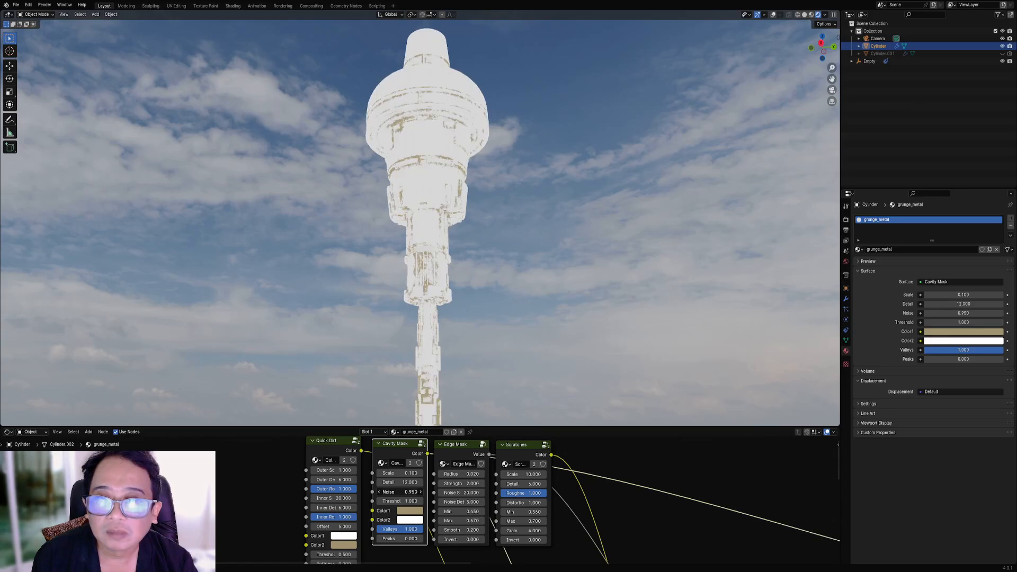
mouse_move(402, 539)
left_mouse_down()
mouse_move(418, 539)
mouse_move(400, 539)
left_mouse_up()
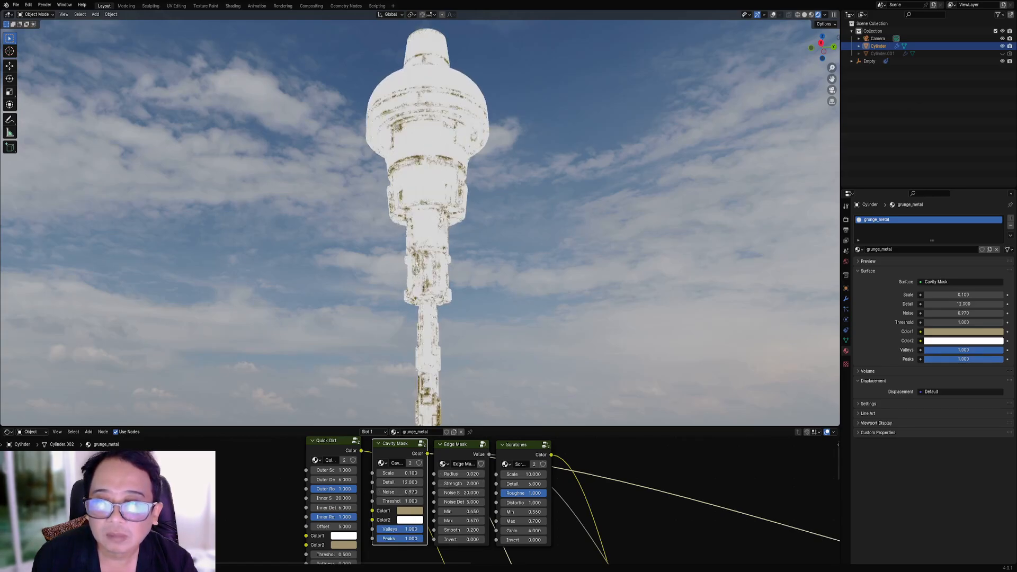
Preview the Edge Mask group on the cylinder and set its Min to 0.500, Max to 0.420 and Smooth to 0.460.
left_click(455, 449, "ctrl+shift")
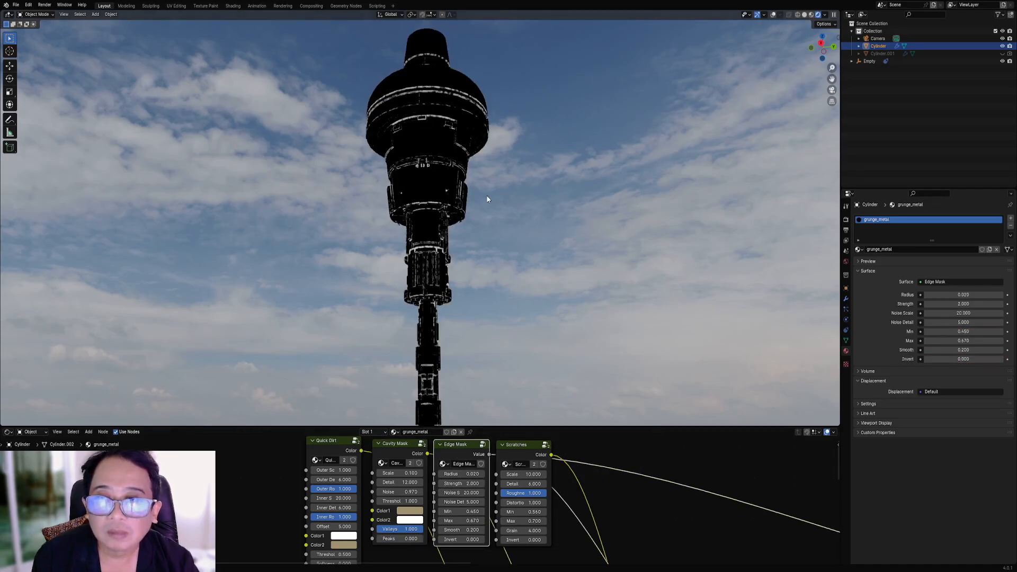
scroll(485, 272, "up", 5)
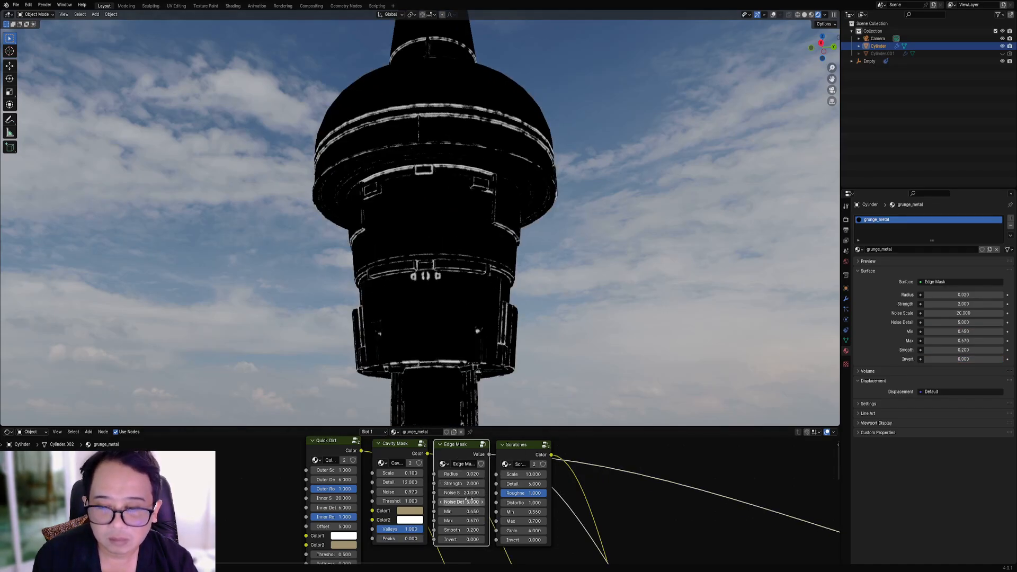
mouse_move(466, 511)
left_mouse_down()
mouse_move(434, 521)
mouse_move(469, 520)
left_mouse_up()
middle_click_drag(468, 521, 463, 502)
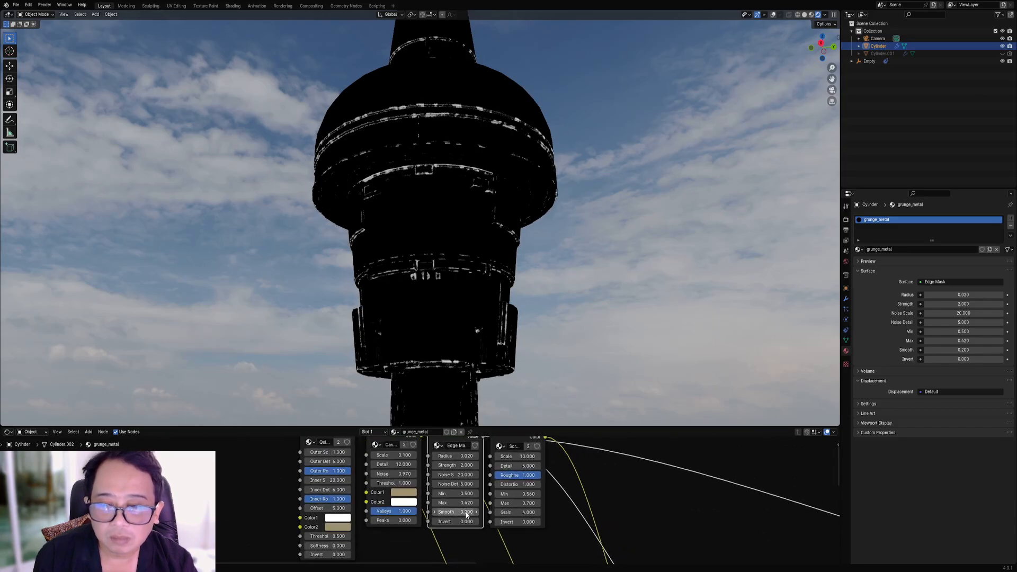
left_click_drag(460, 512, 472, 511)
scroll(523, 398, "down", 6)
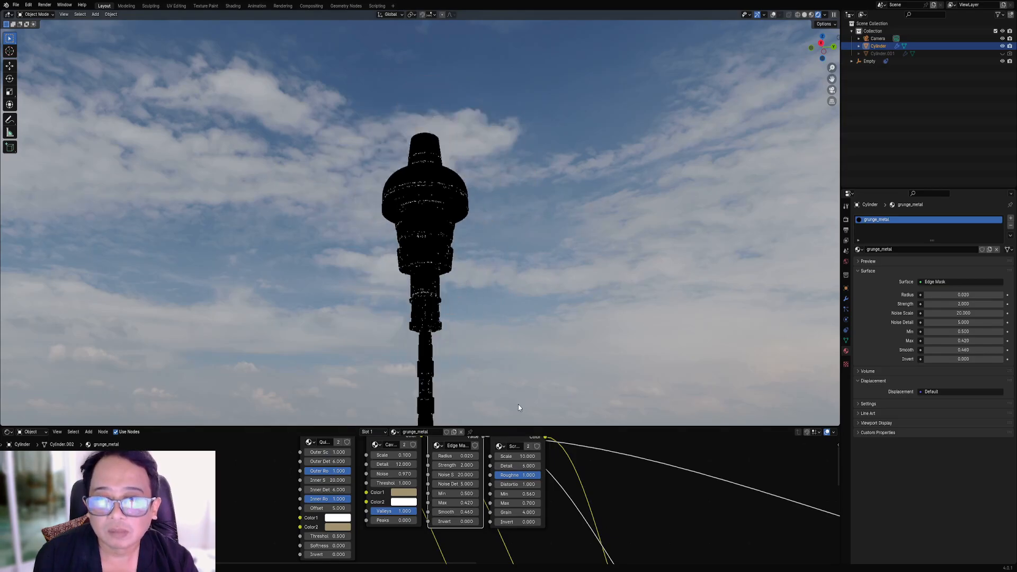
Preview the Scratches group on the upper cylinder and set its Scale to 5.
scroll(516, 481, "down", 2)
left_click(490, 449, "ctrl+shift")
scroll(478, 285, "up", 8)
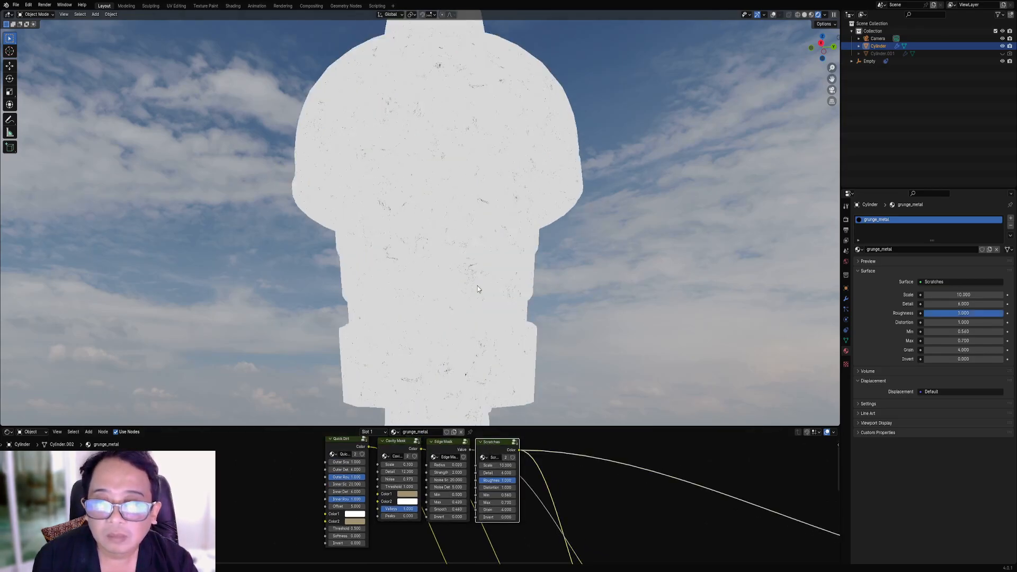
scroll(516, 459, "up", 2)
left_click(517, 460)
type("5")
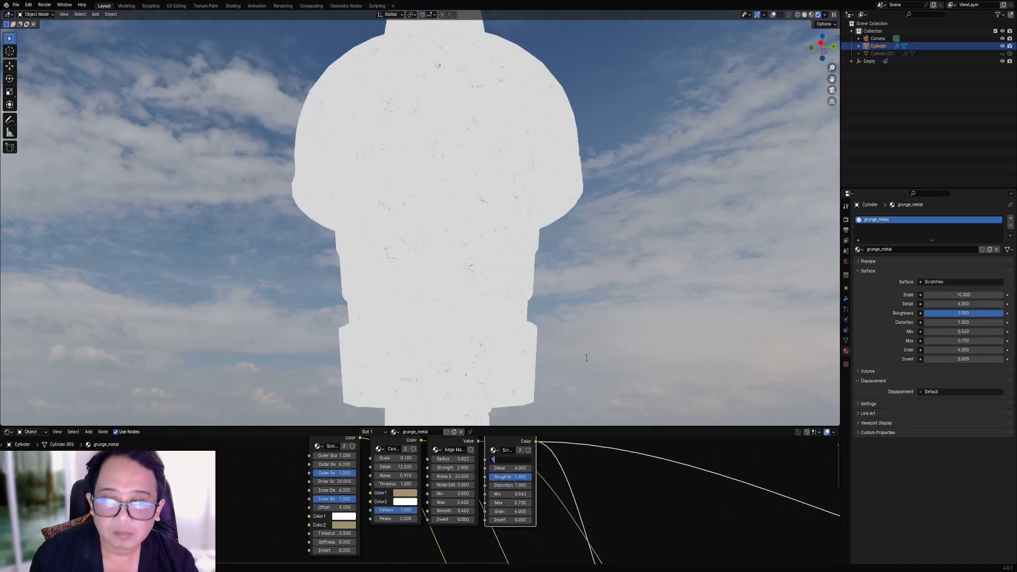
key("Return")
scroll(596, 514, "down", 5)
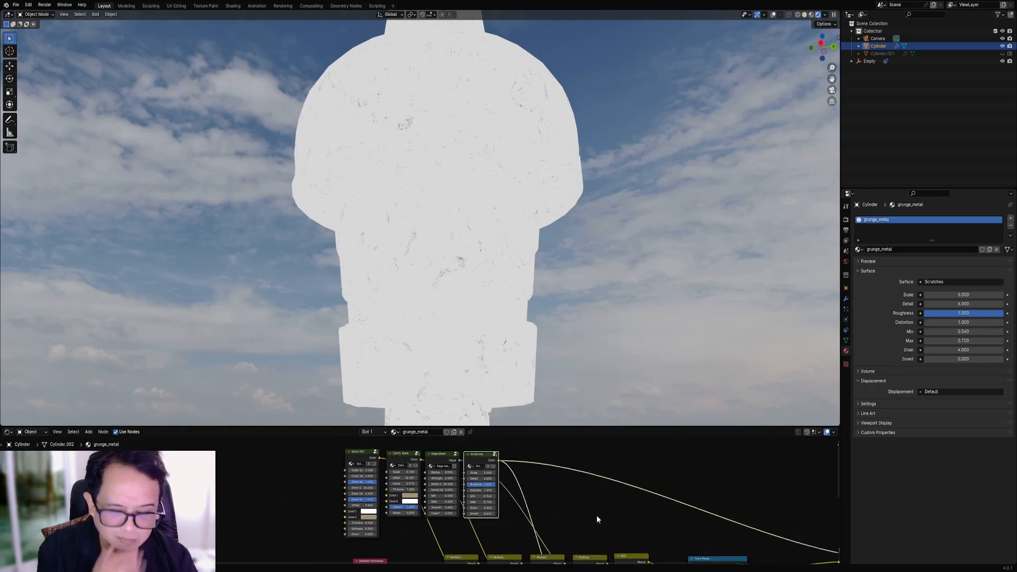
Reconnect the Principled BSDF as the material's surface output and view the complete grunge_metal look on the whole cylinder.
scroll(583, 374, "down", 4)
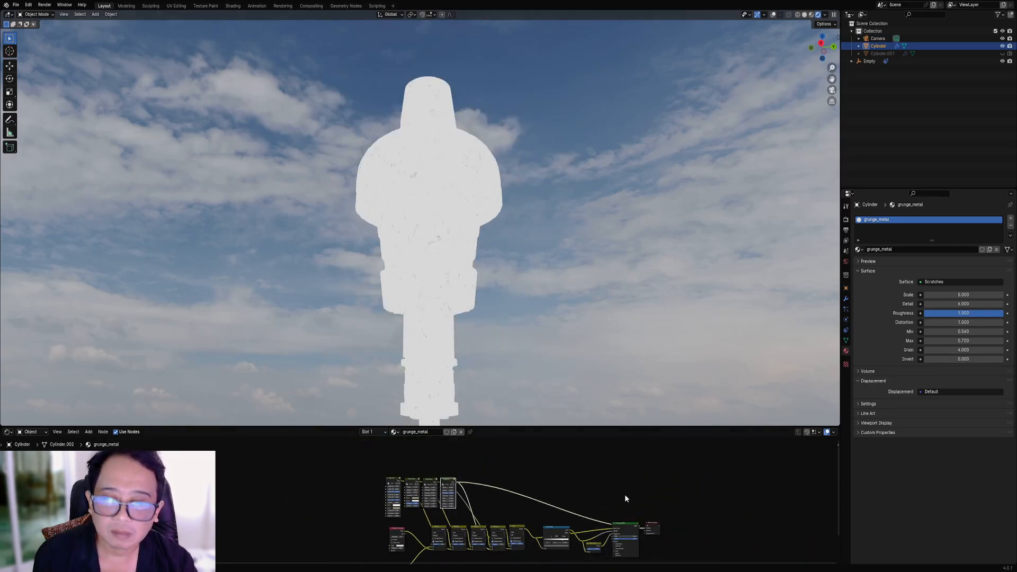
left_click(625, 525, "ctrl+shift")
middle_click_drag(488, 314, 521, 296)
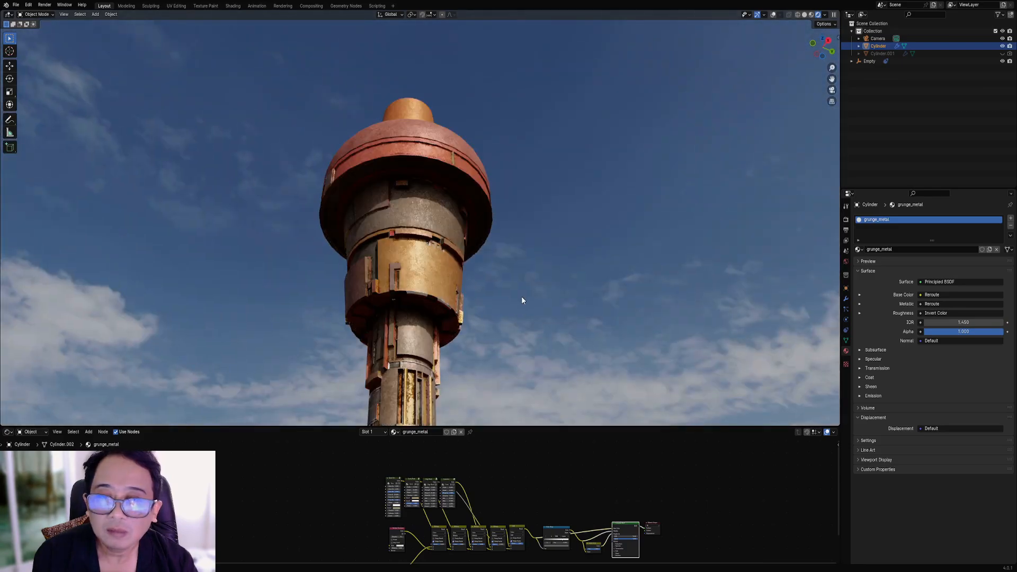
scroll(572, 502, "up", 2)
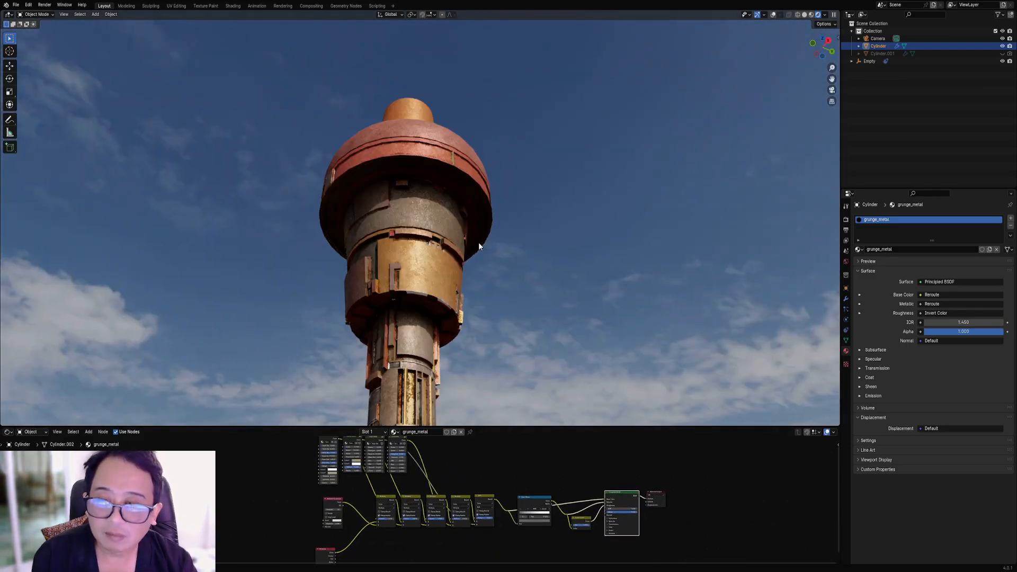
scroll(455, 332, "down", 3)
scroll(462, 211, "up", 3)
middle_click_drag(466, 200, 483, 276)
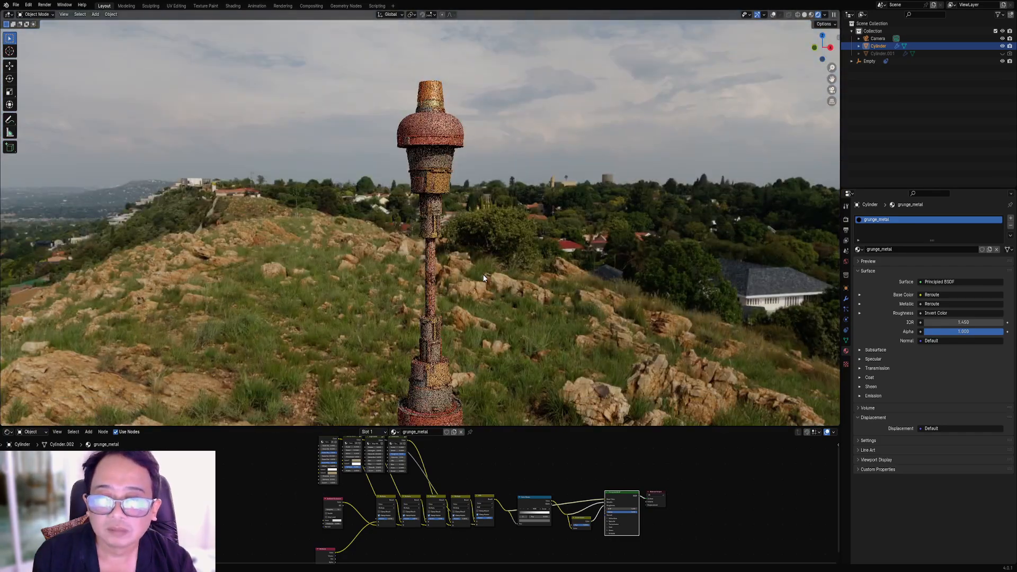
Return to Solid shading, save the cylinder1.blend file, and view the cylinder from a lower angle.
key("z")
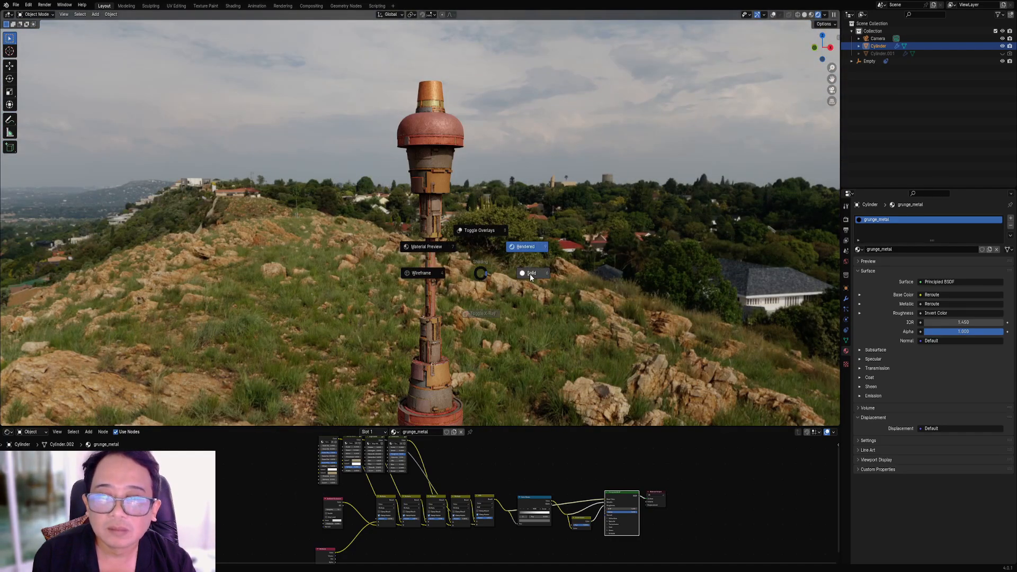
left_click(533, 273)
key("ctrl+s")
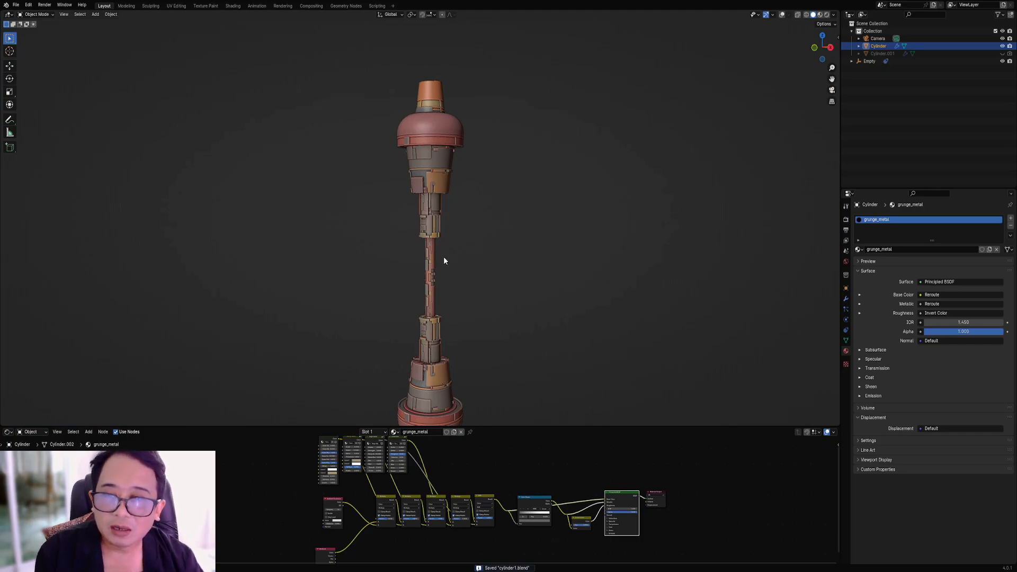
middle_click_drag(444, 255, 422, 148)
scroll(450, 202, "up", 3)
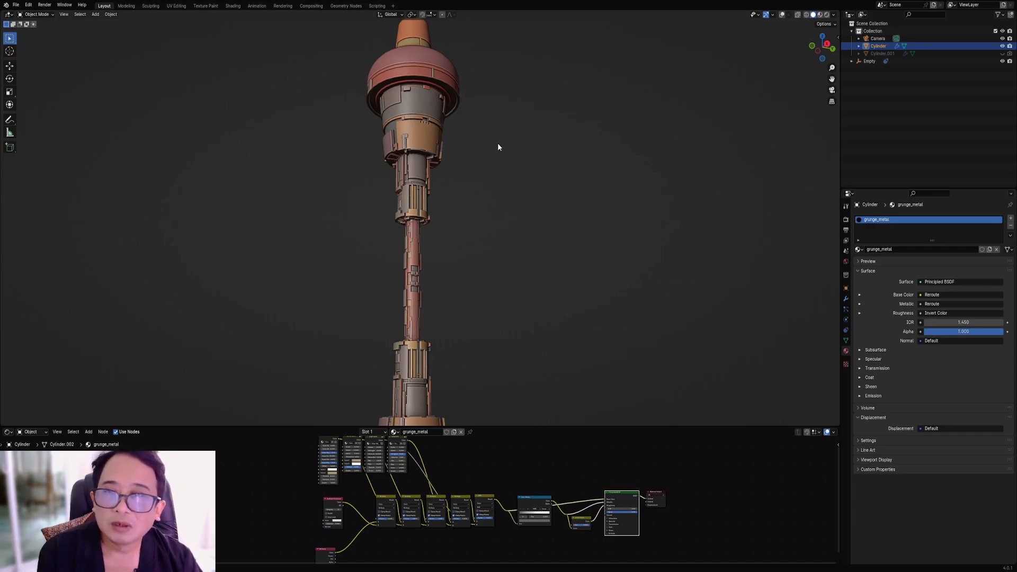
middle_click_drag(517, 175, 553, 177, "shift")
key("ctrl+shift+w")
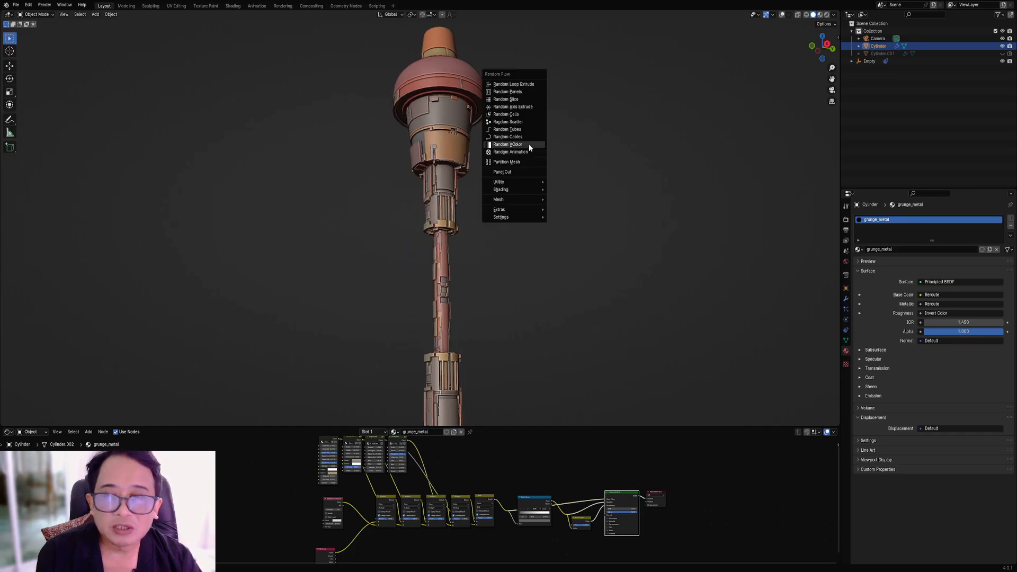
left_click(527, 144)
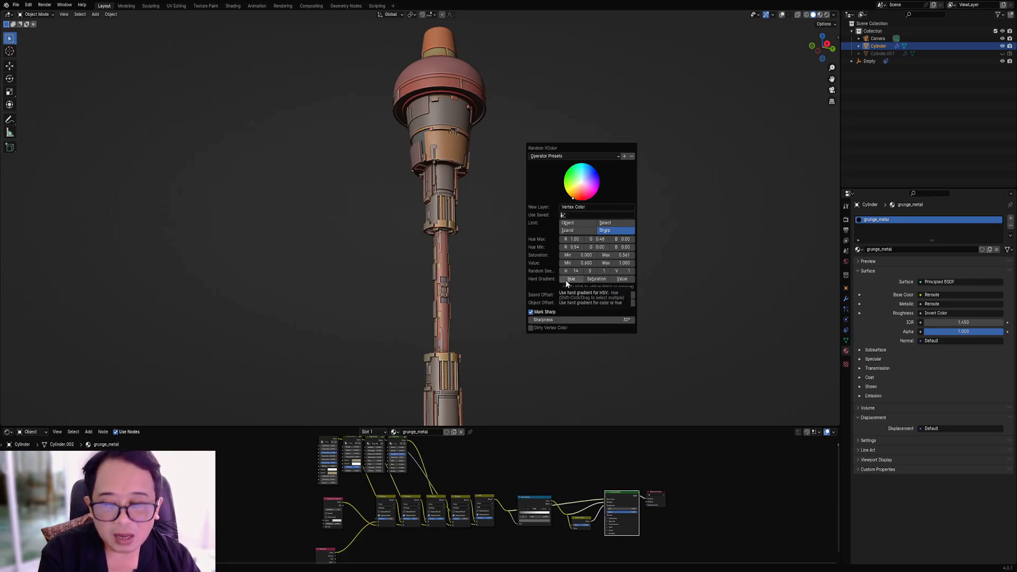
scroll(617, 526, "up", 3)
middle_click_drag(617, 526, 339, 481)
scroll(371, 487, "up", 6)
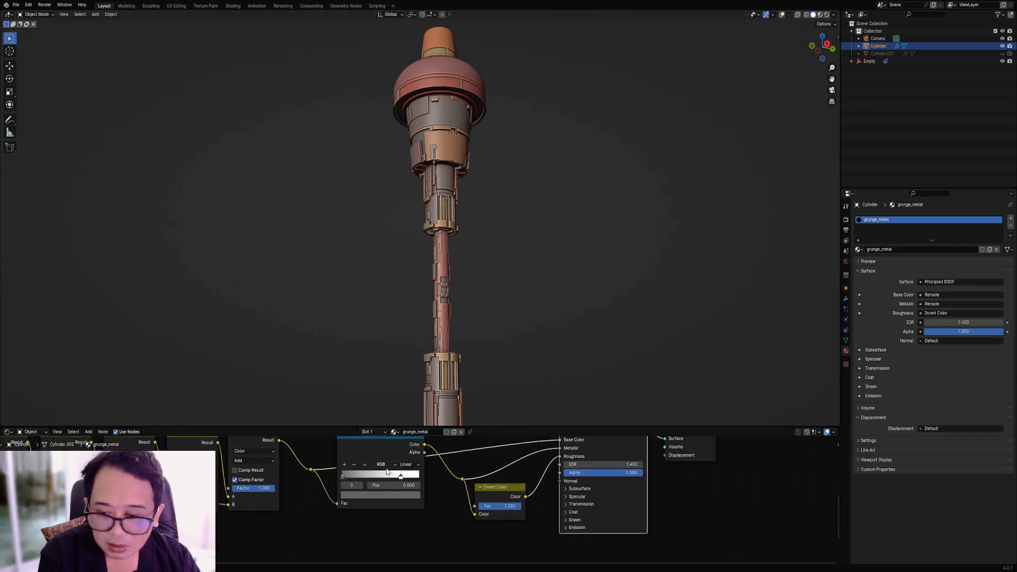
middle_click_drag(402, 488, 446, 531)
key("shift+a")
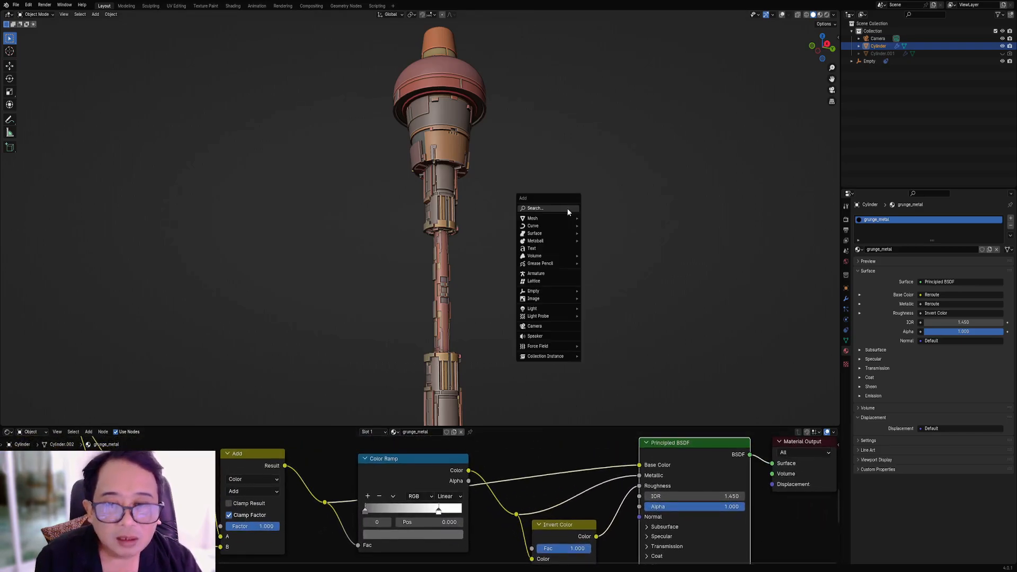
Run Random VColor on the cylinder with the Sharp limit and try different random seeds for Value.
key("shift+q")
left_click(537, 233)
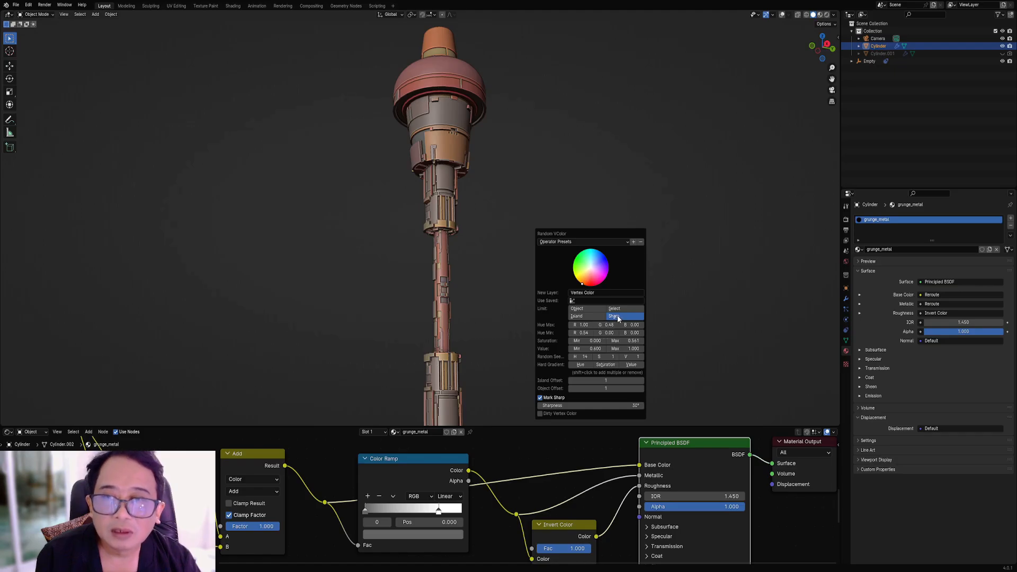
left_click_drag(625, 357, 636, 358)
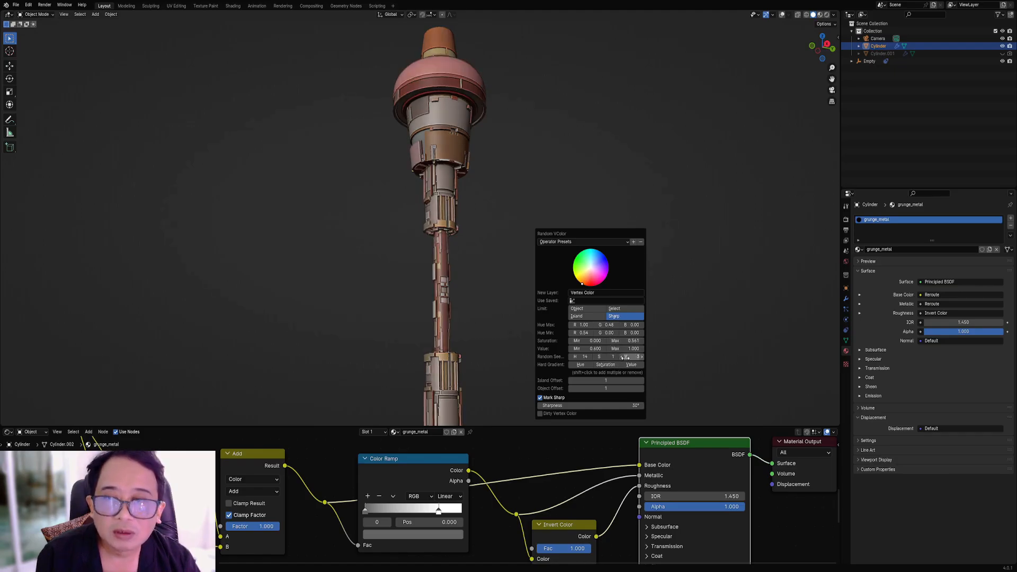
scroll(625, 357, "up", 2, "ctrl")
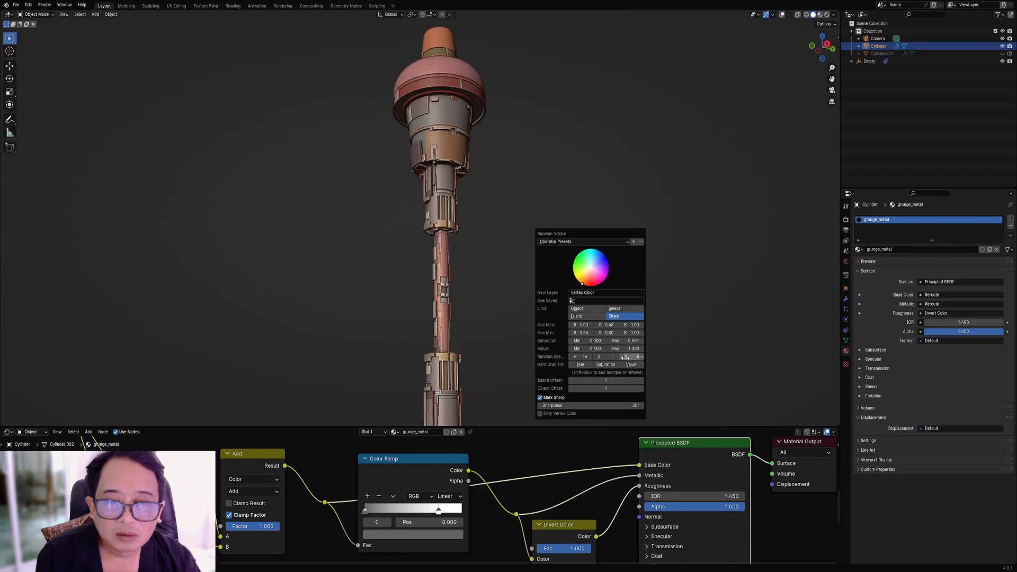
scroll(625, 358, "up", 2, "ctrl")
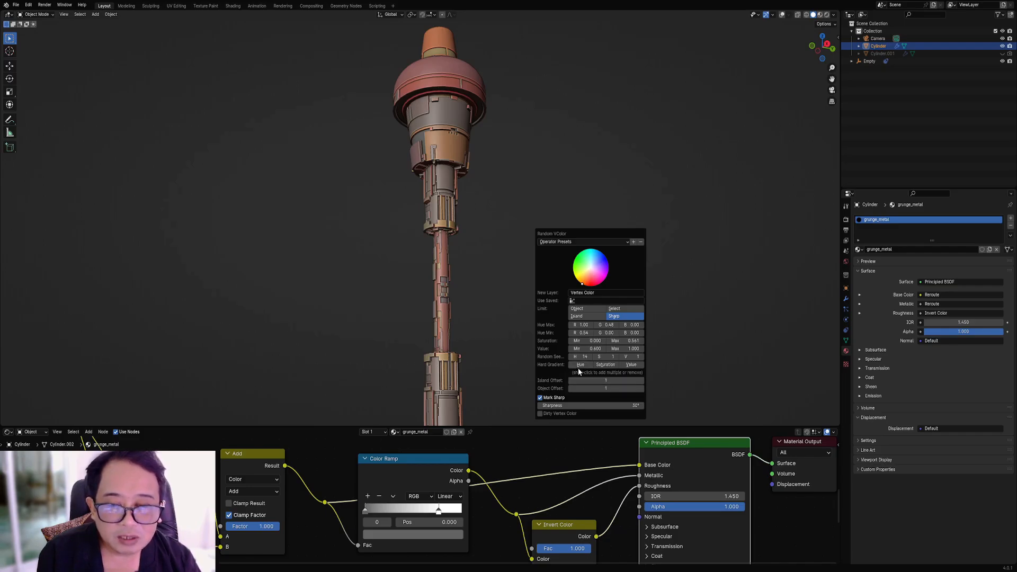
Enable the Hue hard gradient for the cylinder's random vertex colors and check the color banding along its length.
left_click(580, 366)
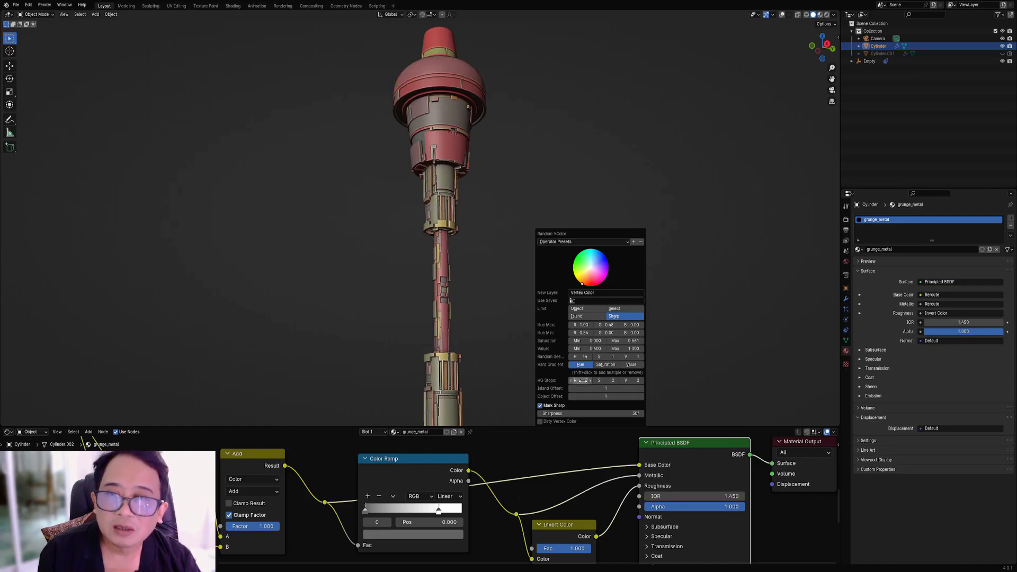
middle_click_drag(532, 222, 514, 268)
key("F9")
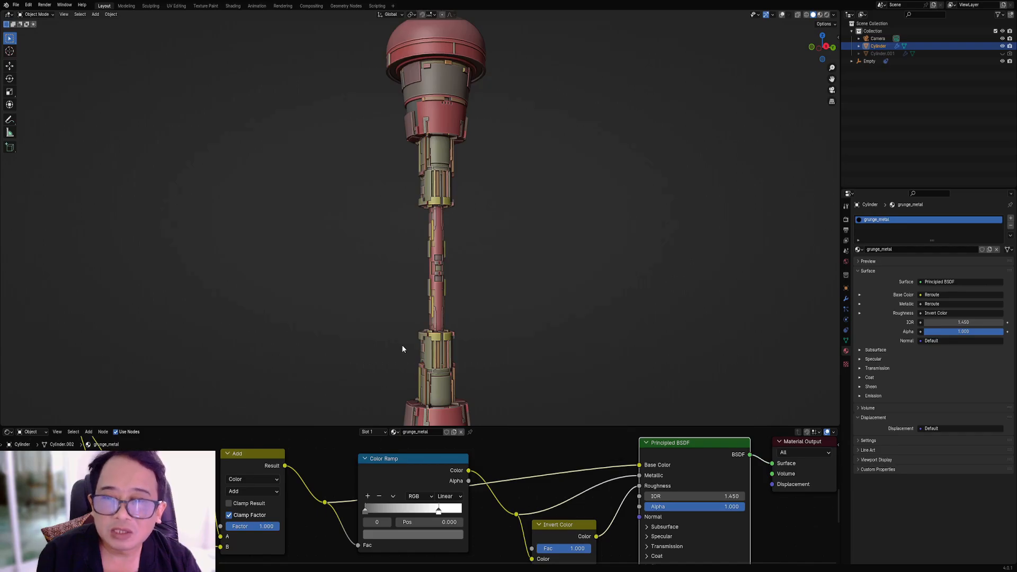
middle_click_drag(401, 344, 401, 323)
scroll(402, 323, "down", 1)
scroll(507, 303, "up", 2)
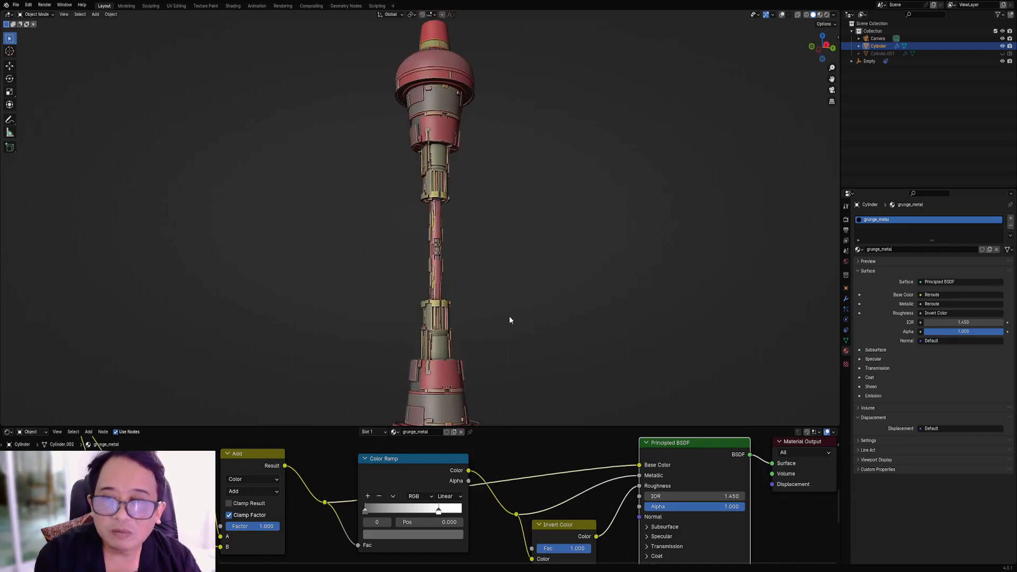
Compare the Saturation and Hue hard gradients in Random VColor, combine both, and set the hue seed to 9.
key("F9")
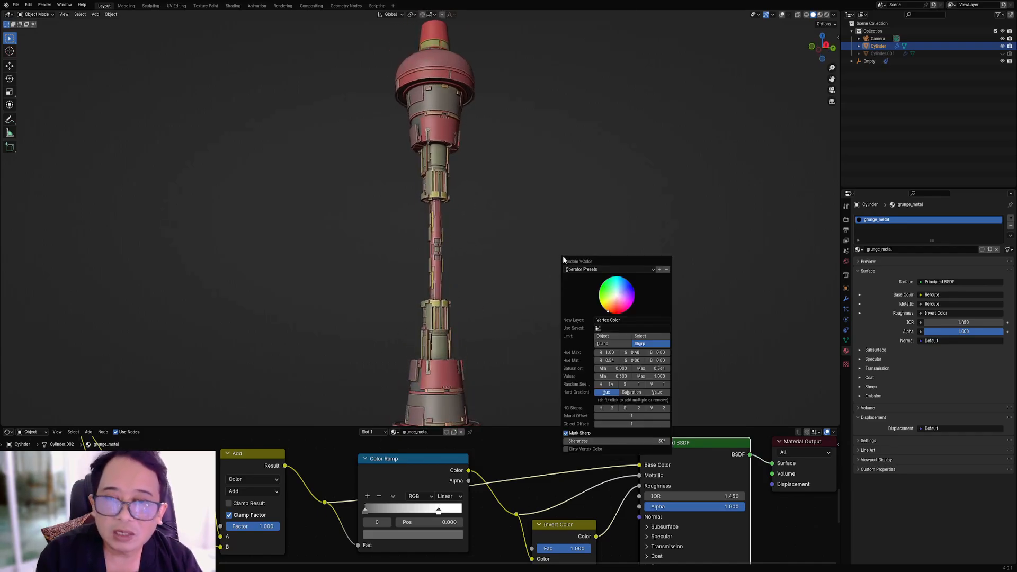
left_click(631, 393)
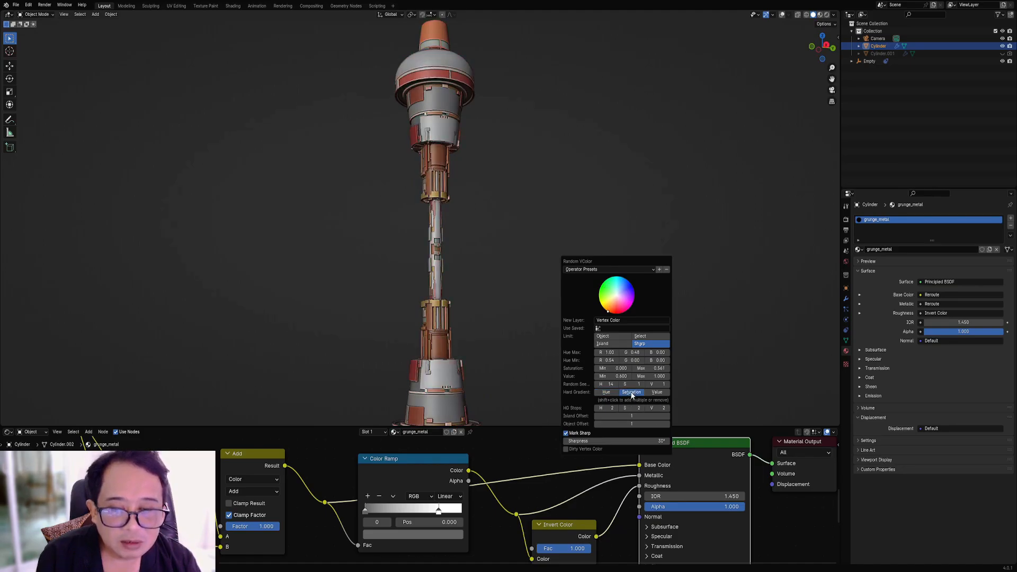
left_click(616, 392)
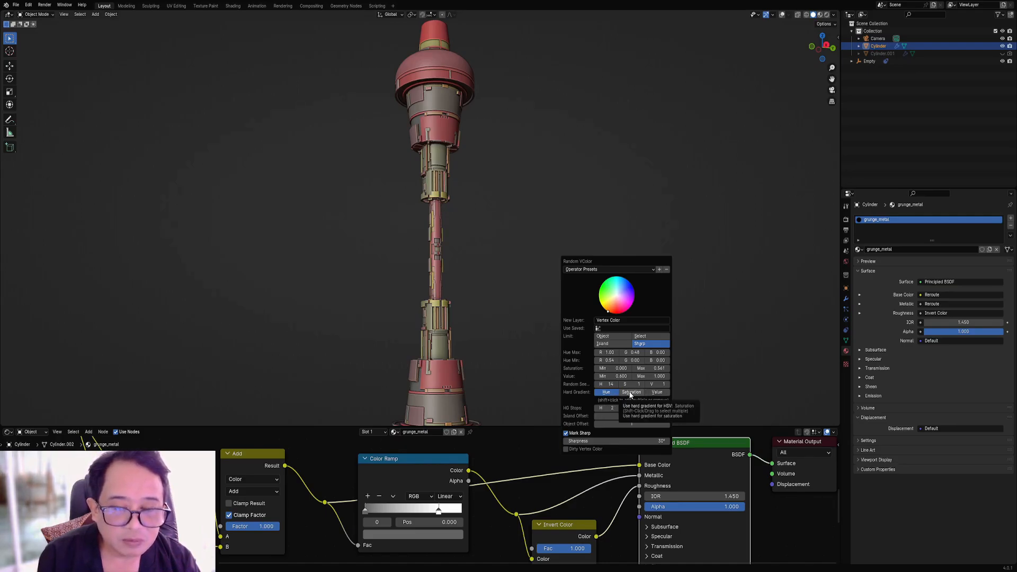
left_click(631, 392)
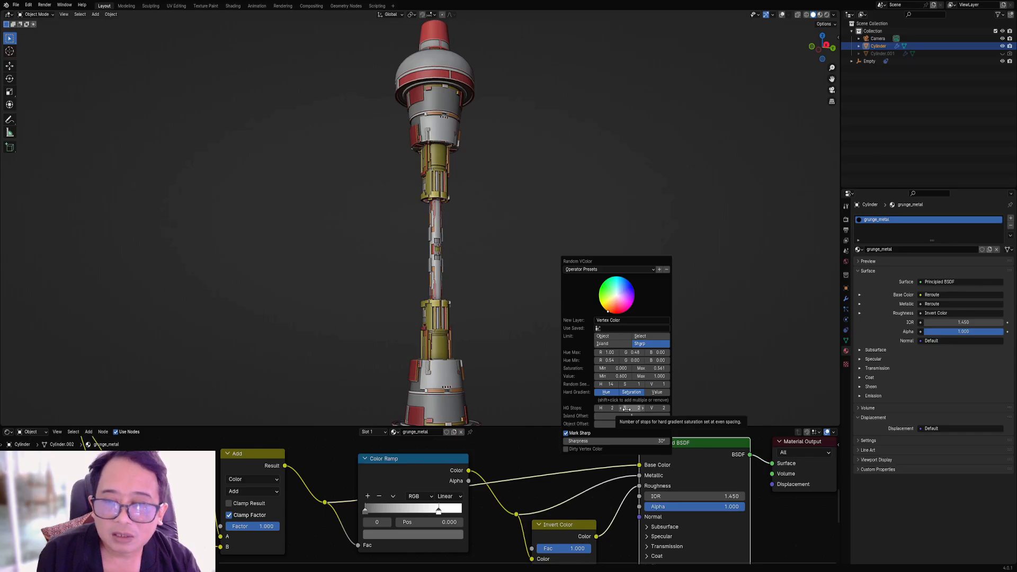
left_click_drag(625, 408, 607, 385)
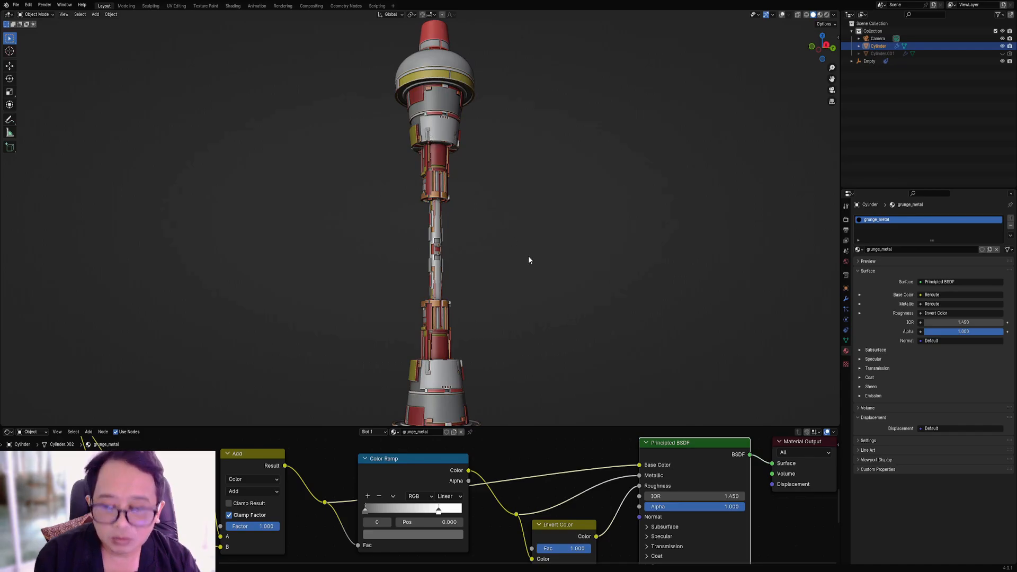
Add Value to the Hue and Saturation hard gradients in Random VColor and adjust the Value seed.
key("F9")
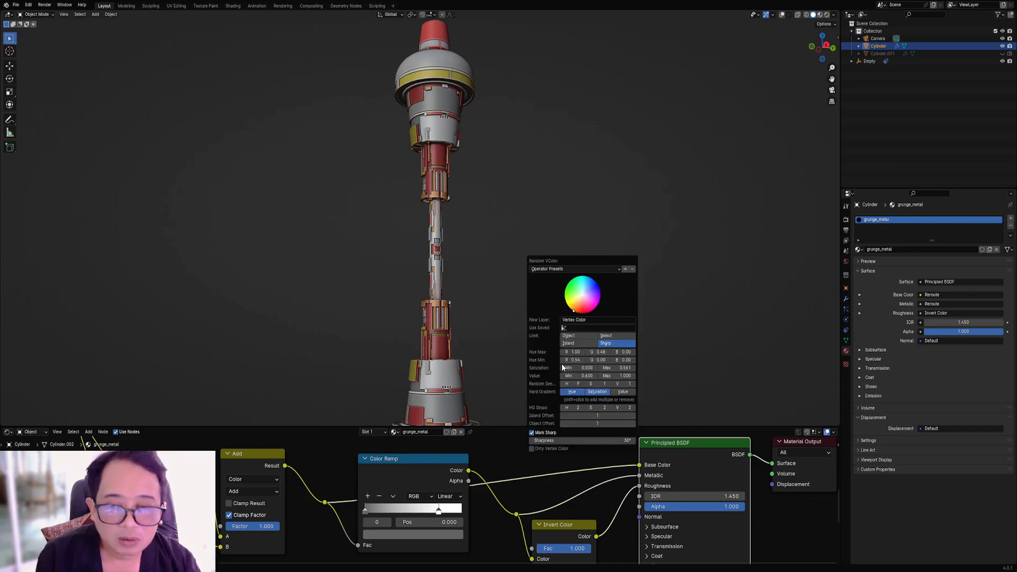
left_click(622, 392, "shift")
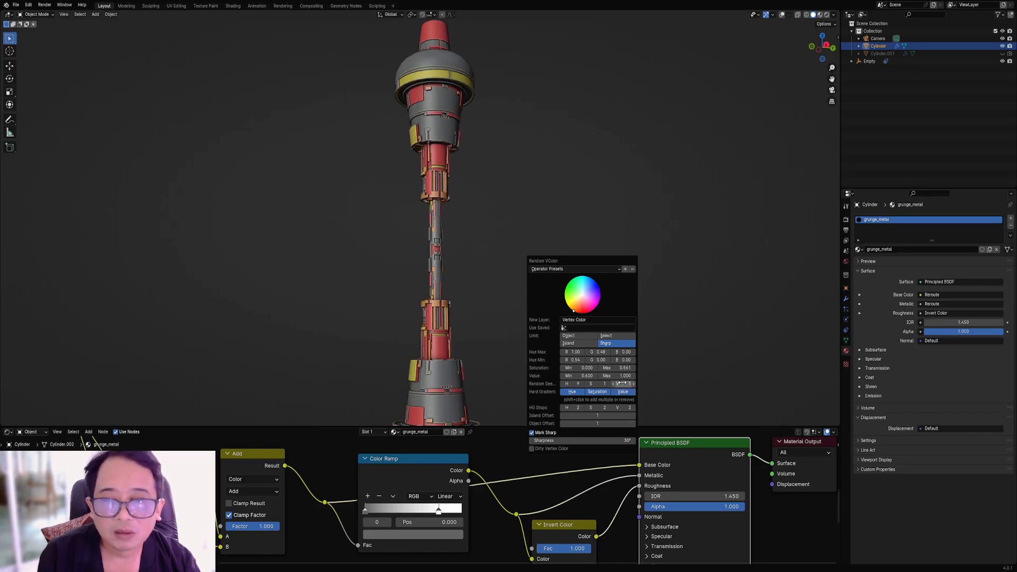
left_click_drag(620, 383, 619, 383)
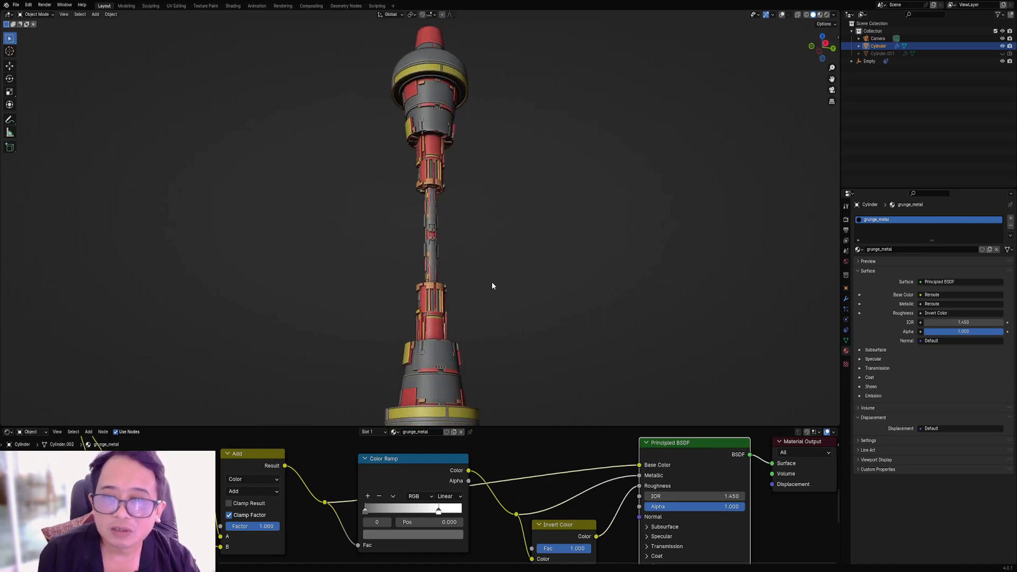
Check the new vertex colors with the grunge_metal material in Rendered shading, and return to Solid shading.
key("z")
left_click(528, 249)
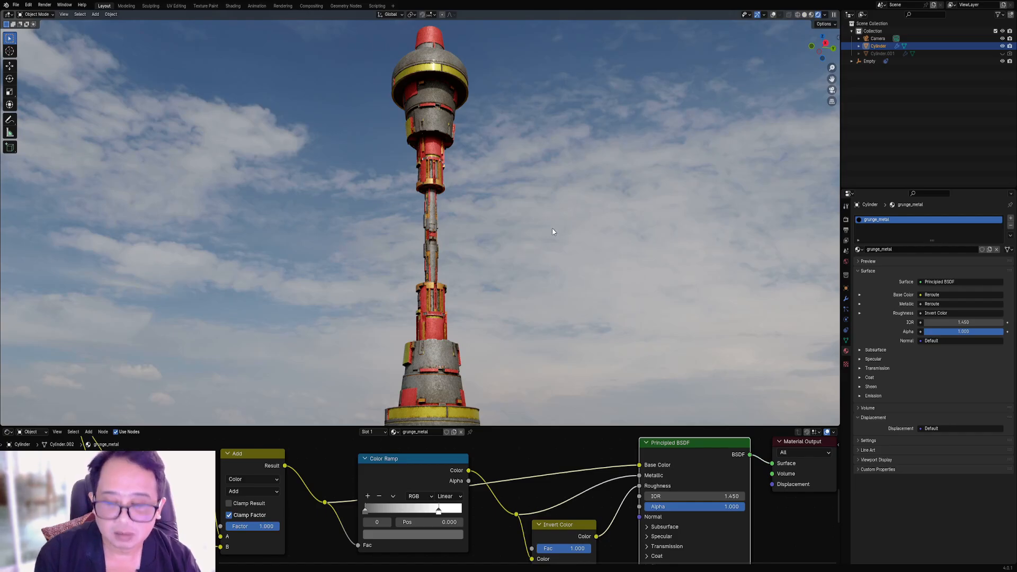
key("z")
left_click(540, 237)
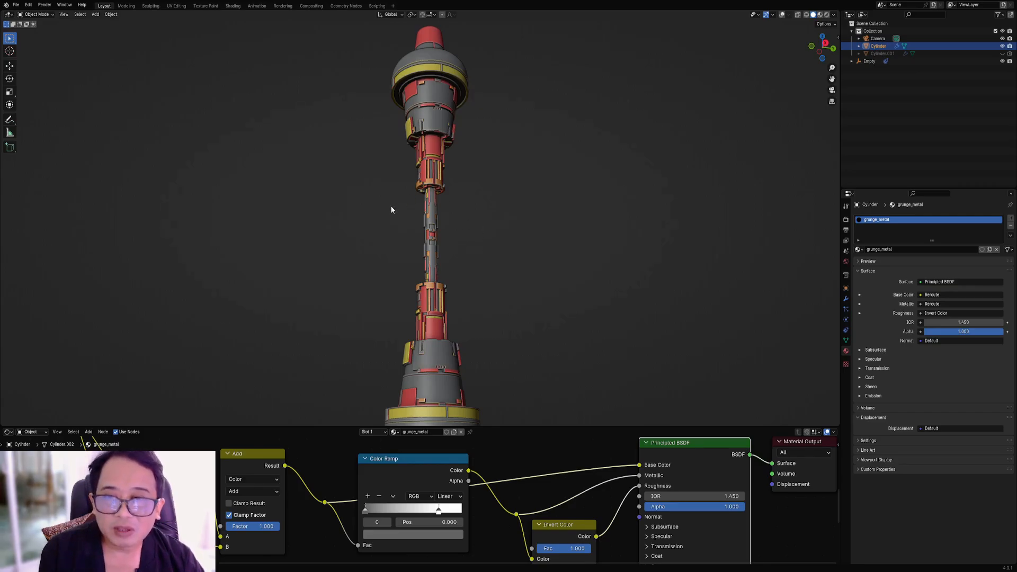
Save the file and compare the cylinder's panel colors between Solid and Rendered shading, ending in Rendered.
key("ctrl+s")
key("z")
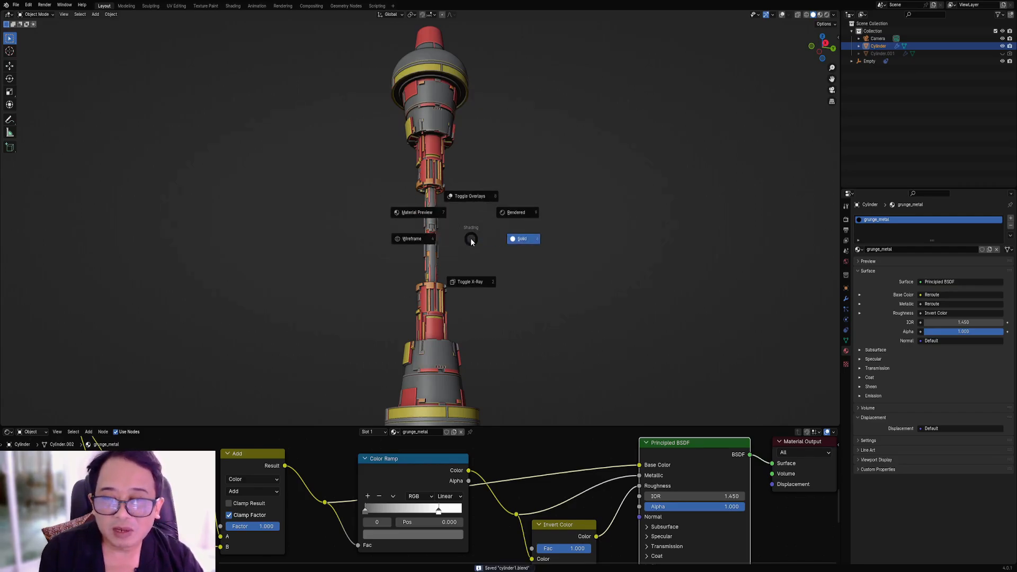
left_click(514, 213)
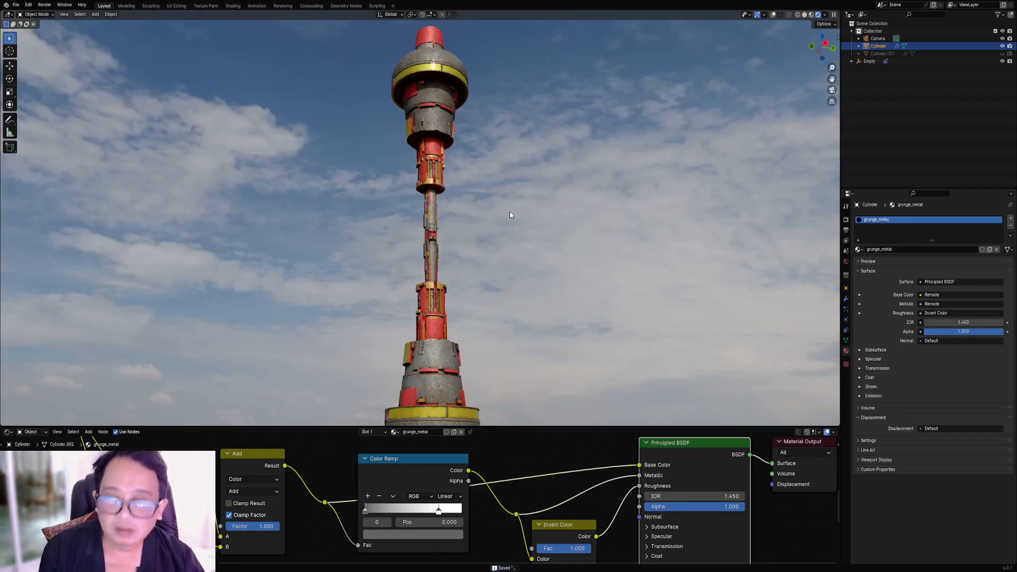
key("z")
left_click(512, 213)
key("z")
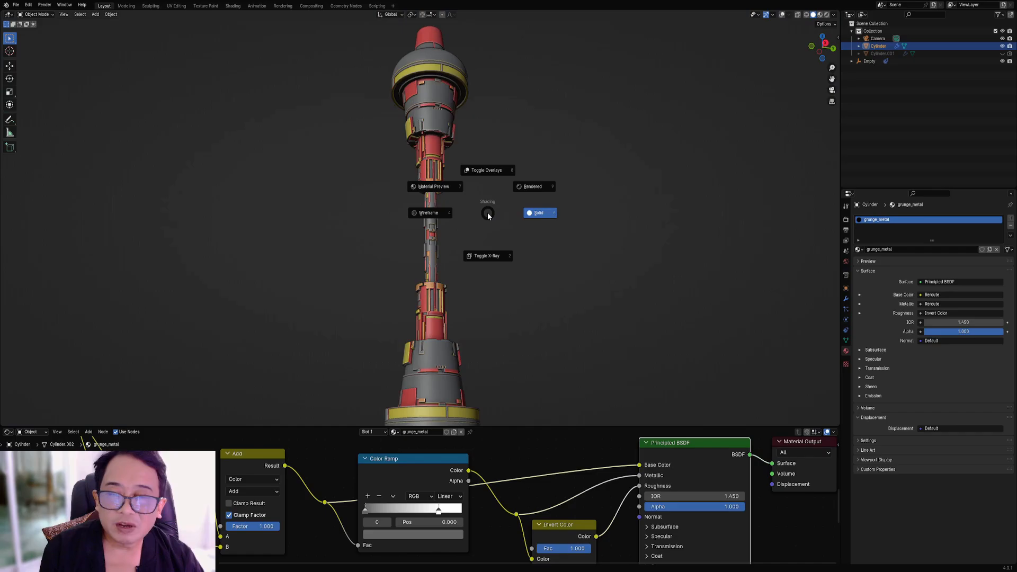
left_click(530, 186)
Adjust the Random VColor seeds while viewing the render, setting hue to 17, saturation to 3 and value to 2.
key("F9")
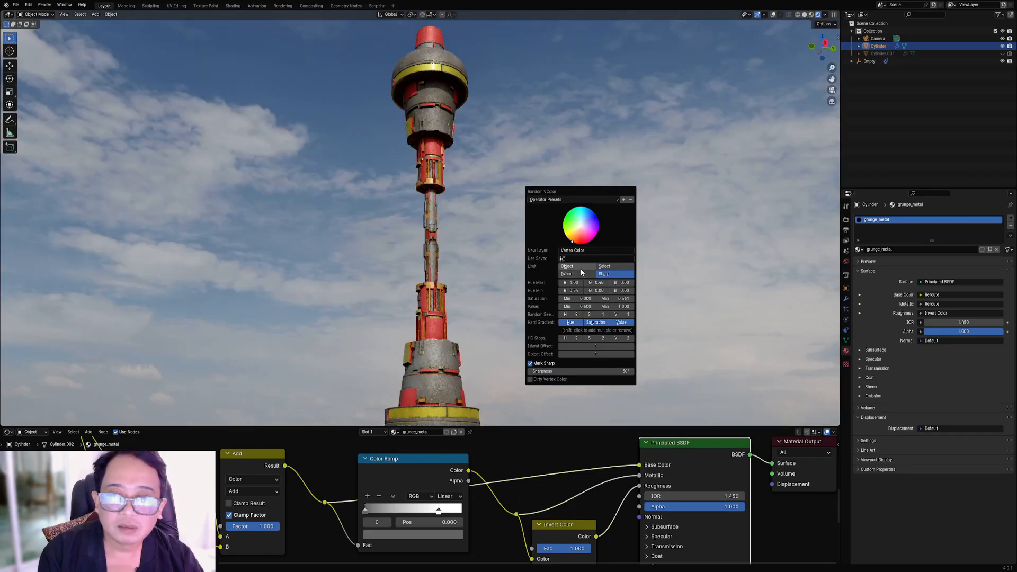
scroll(626, 315, "up", 4, "ctrl")
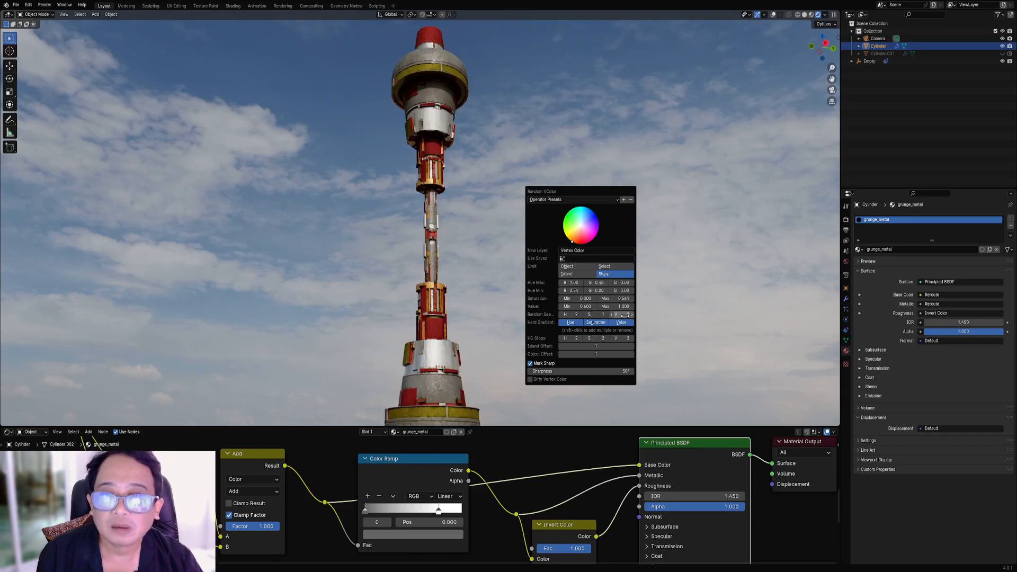
scroll(596, 314, "up", 1, "ctrl")
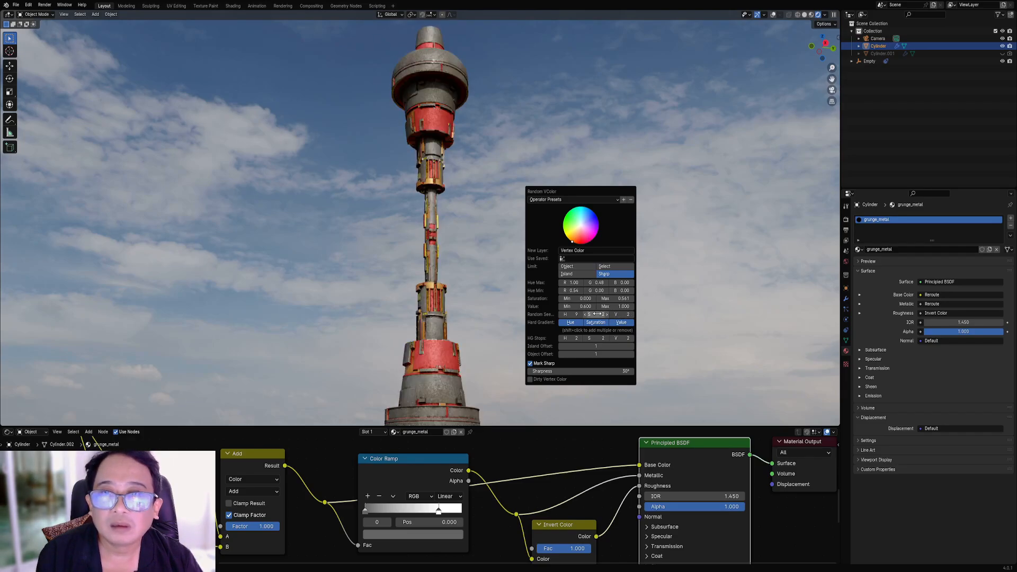
scroll(595, 314, "down", 1, "ctrl")
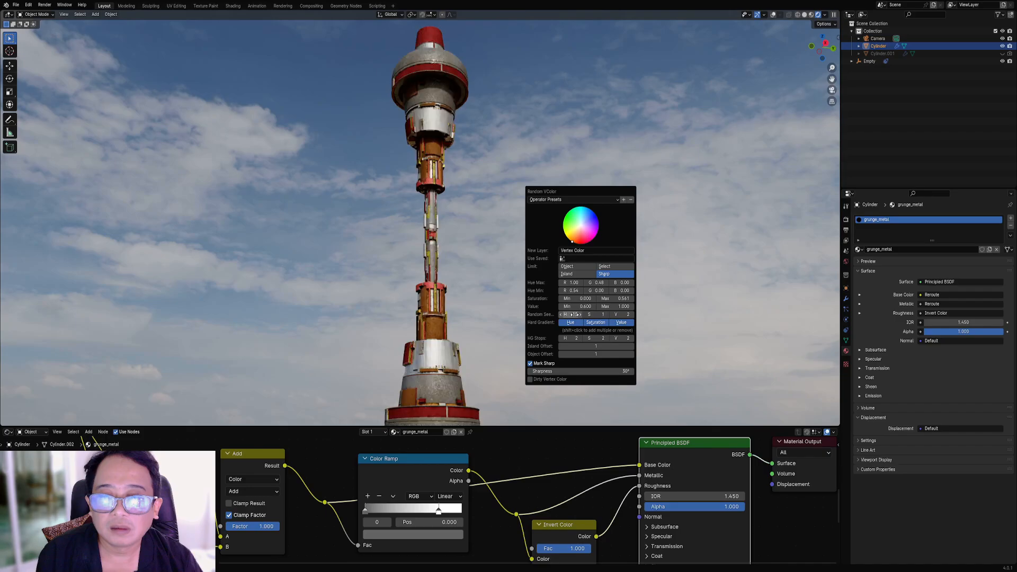
scroll(574, 314, "up", 3, "ctrl")
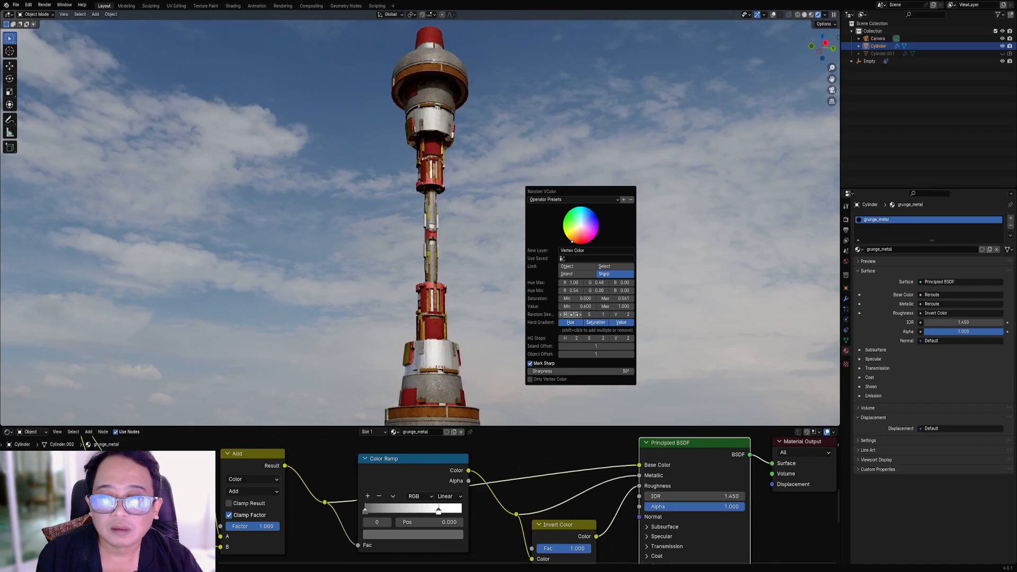
scroll(593, 315, "up", 1, "ctrl")
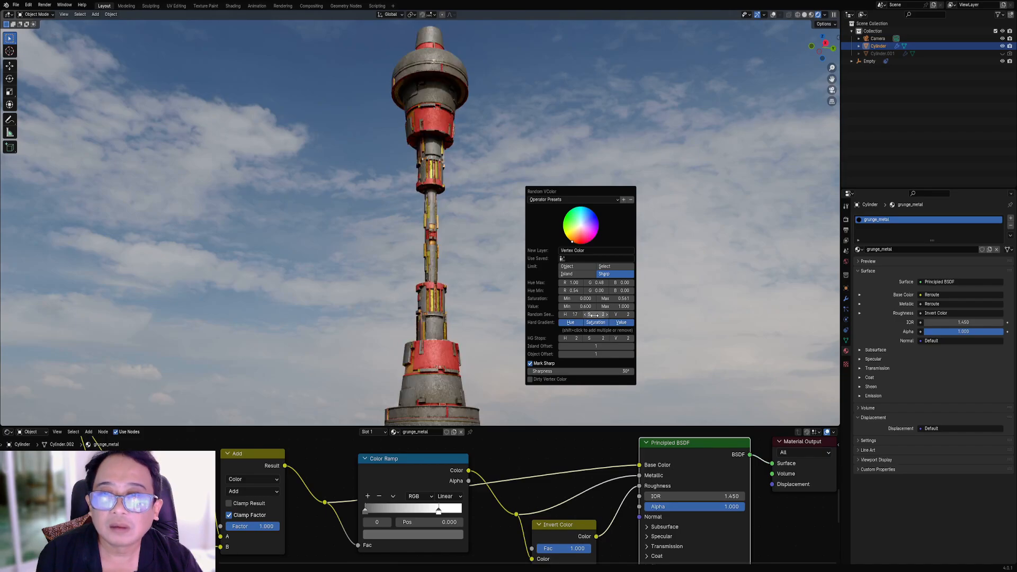
scroll(594, 315, "up", 1, "ctrl")
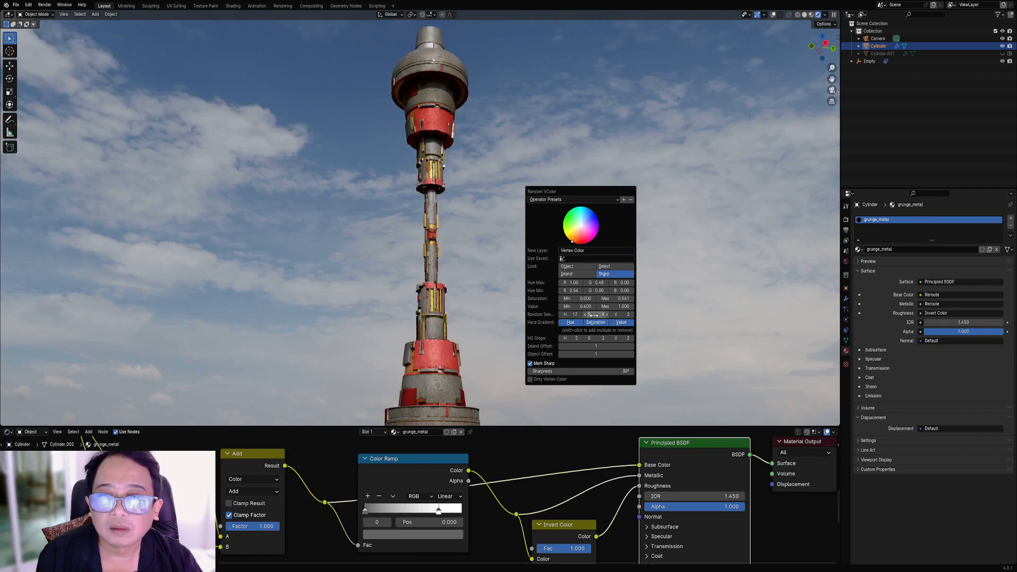
scroll(623, 315, "up", 1, "ctrl")
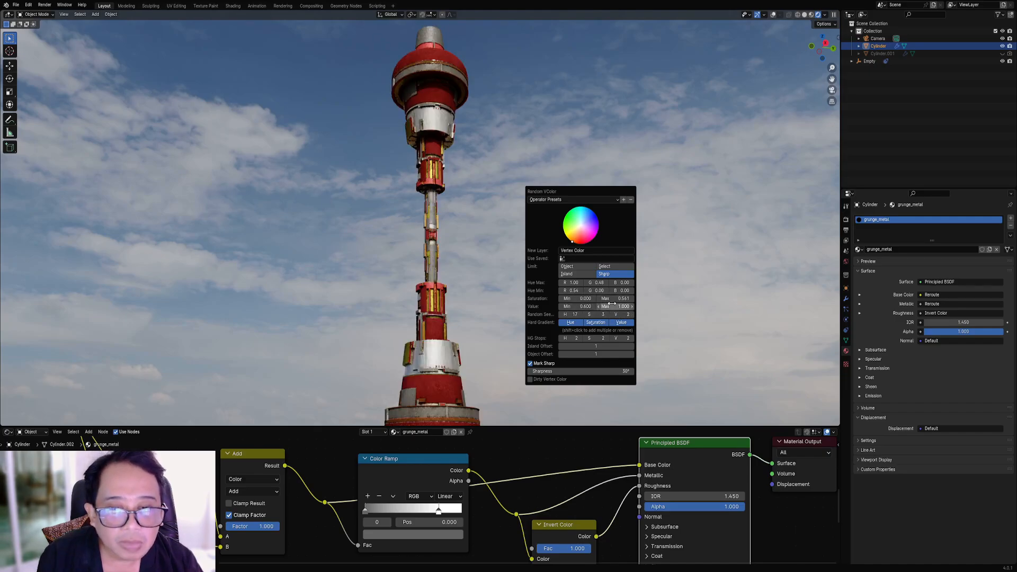
Lower the maximum saturation in Random VColor to about 0.35 and check the cylinder's colors at different distances.
left_click_drag(614, 298, 598, 298)
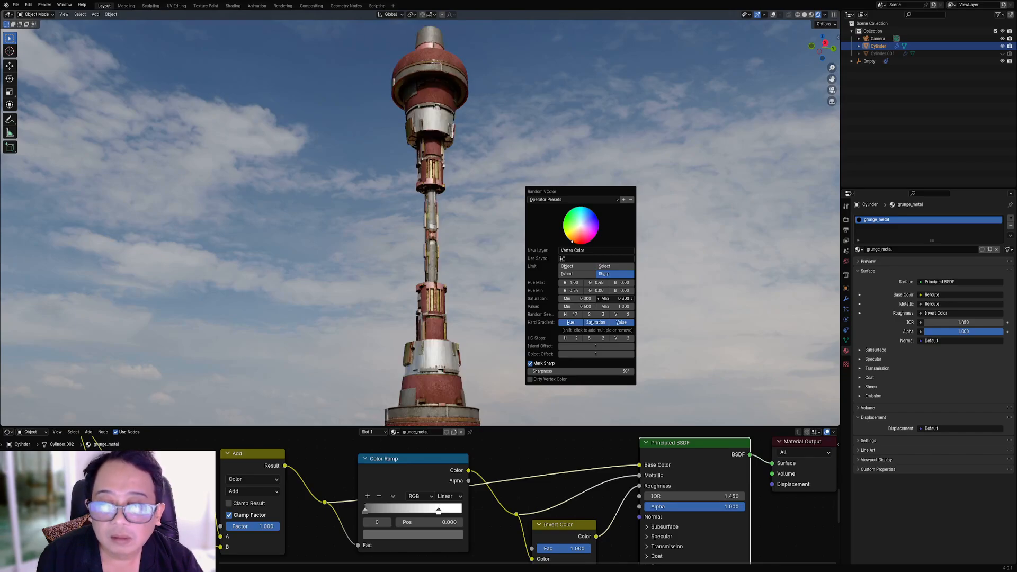
scroll(410, 299, "down", 2)
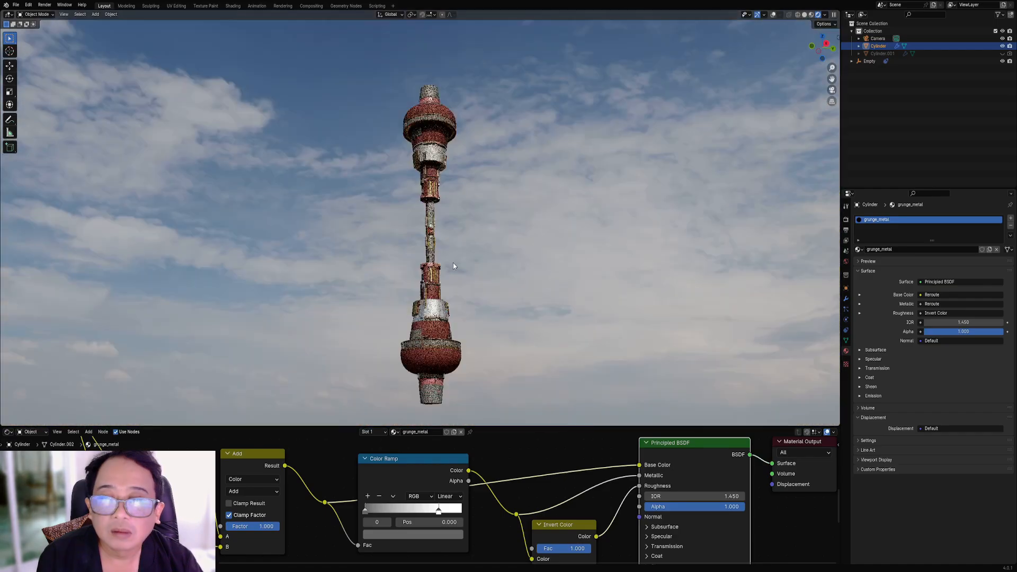
middle_click_drag(452, 262, 479, 268)
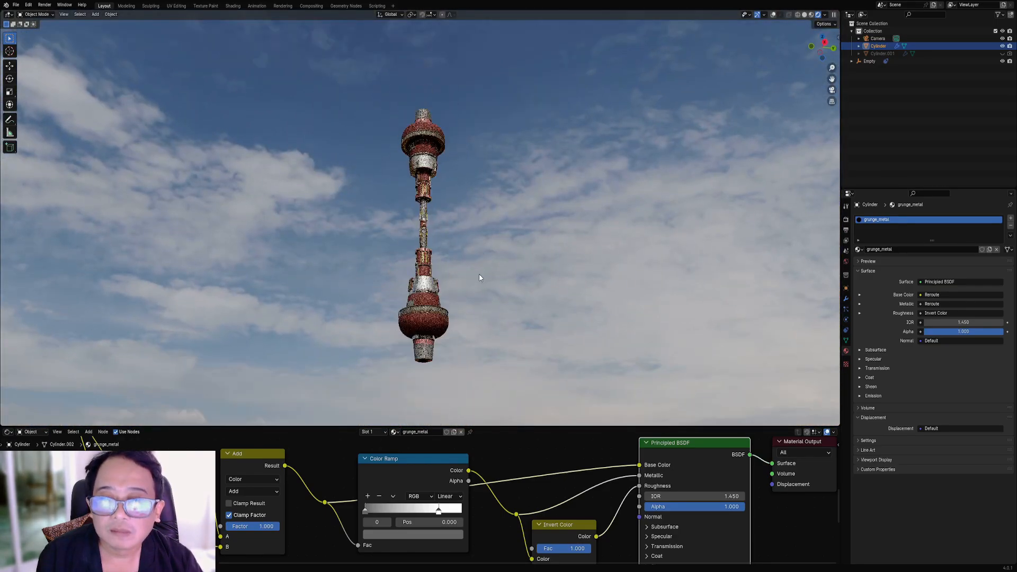
scroll(479, 275, "up", 3)
Set the value seed to 1 and change the saturation seed in Random VColor, and inspect the recolored panels.
key("F9")
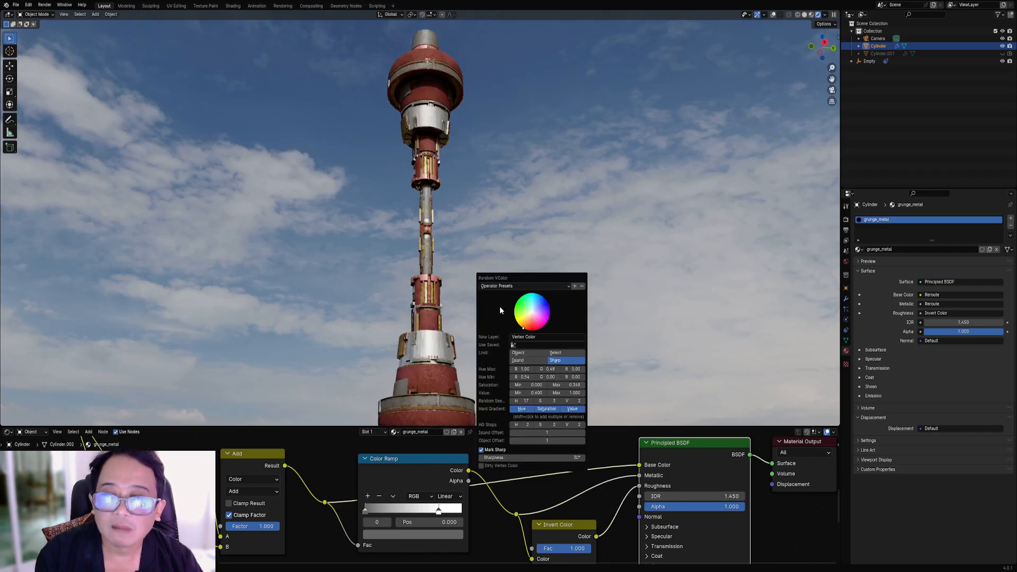
left_click_drag(571, 403, 573, 402)
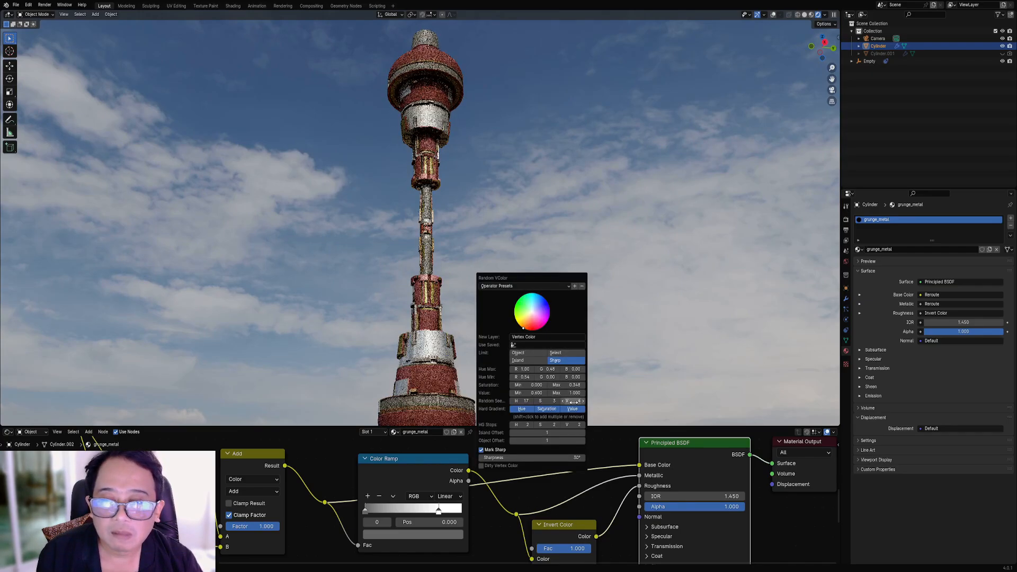
left_click_drag(574, 403, 548, 401)
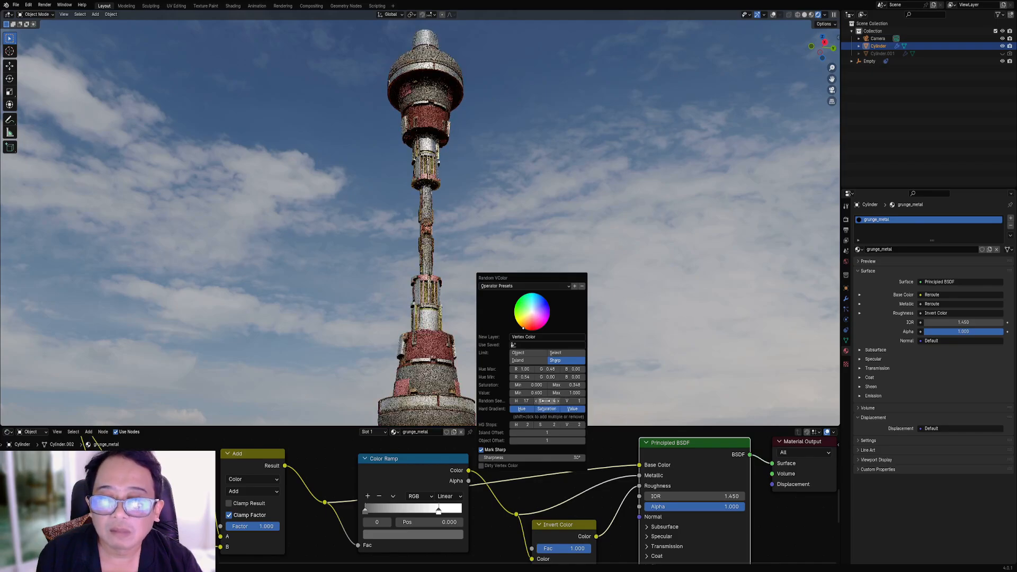
scroll(445, 212, "down", 2)
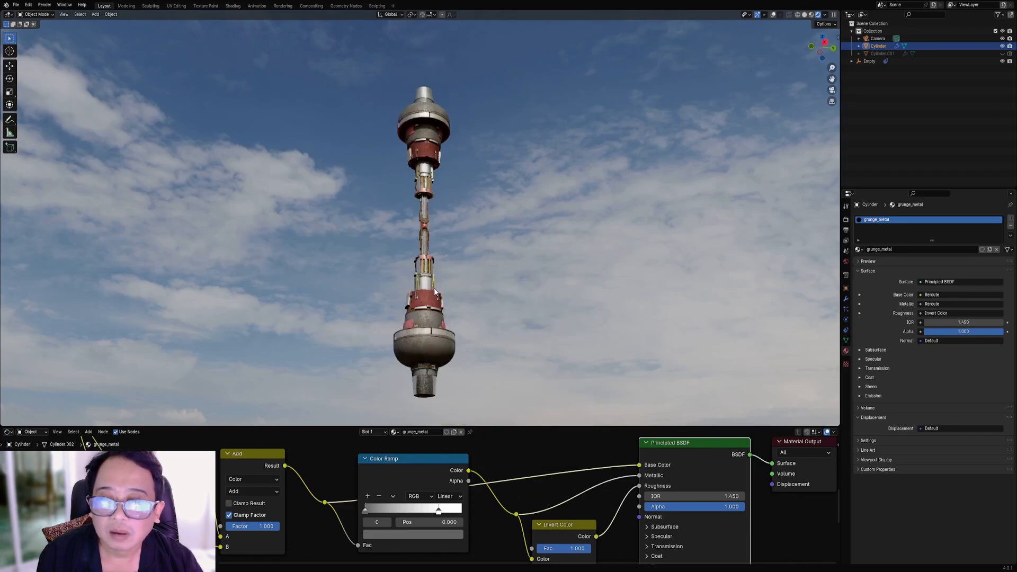
middle_click_drag(442, 186, 447, 289)
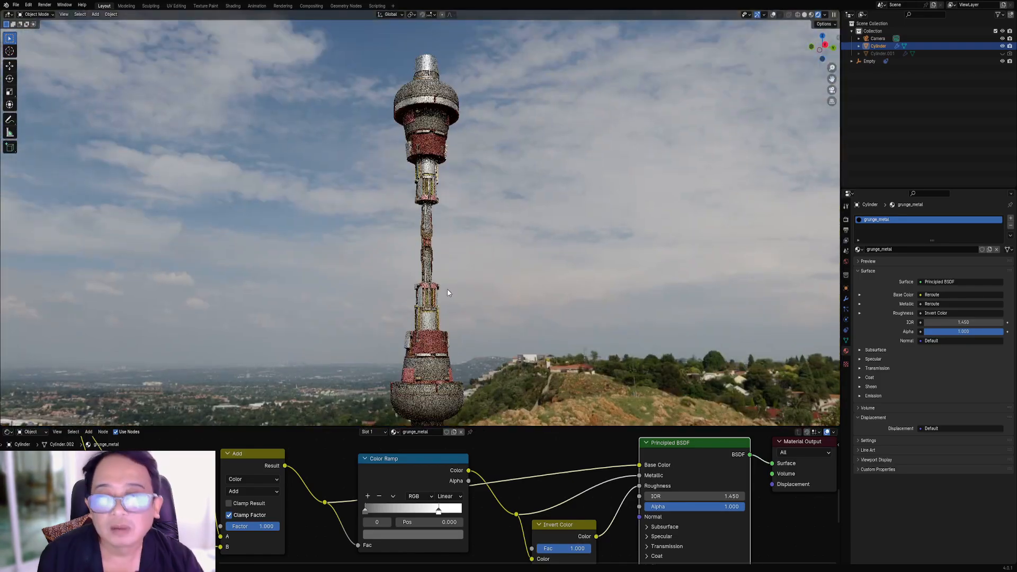
scroll(464, 295, "up", 1)
Return the viewport to Solid shading and save the file with the new vertex colors.
key("z")
left_click(505, 277)
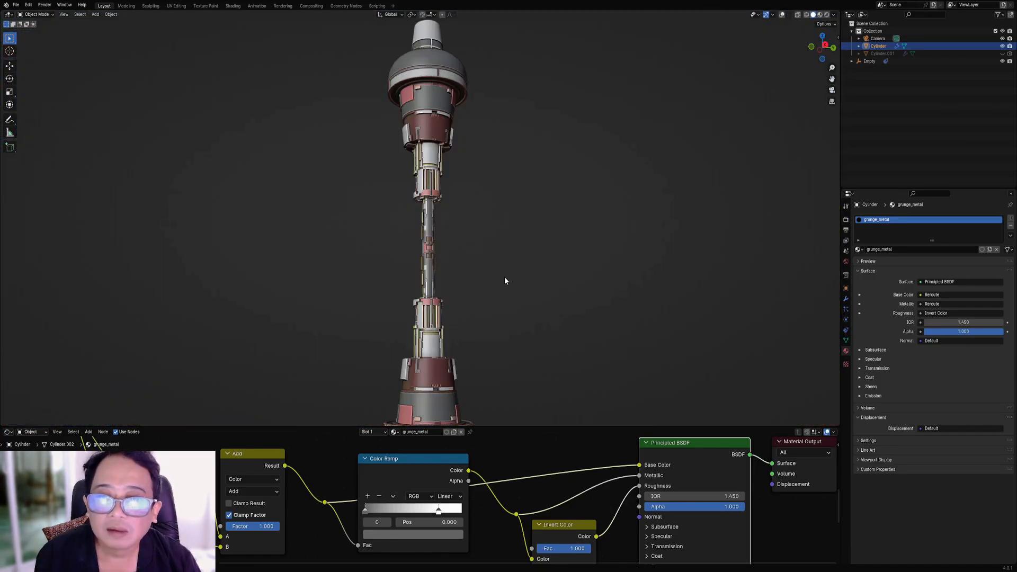
key("ctrl+s")
Unhide the outer cylinder, select it, and give it a new material named glass.
middle_click_drag(491, 214, 471, 236)
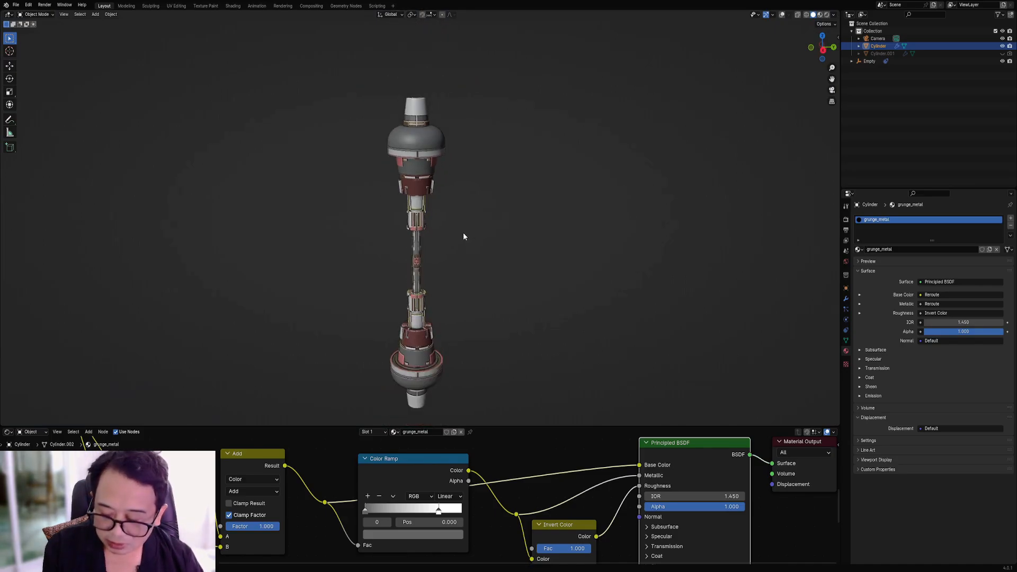
key("alt+h")
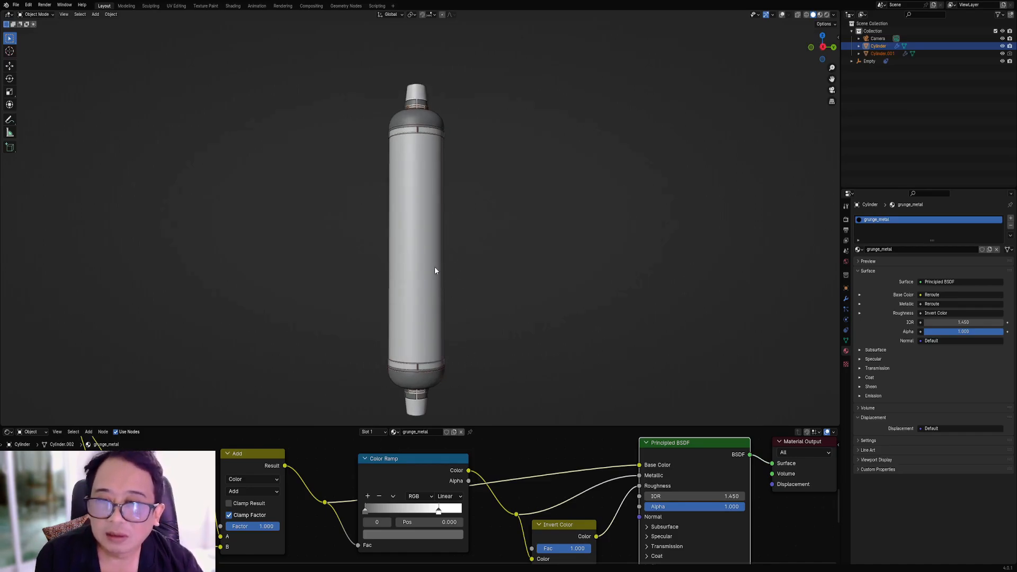
left_click(434, 266)
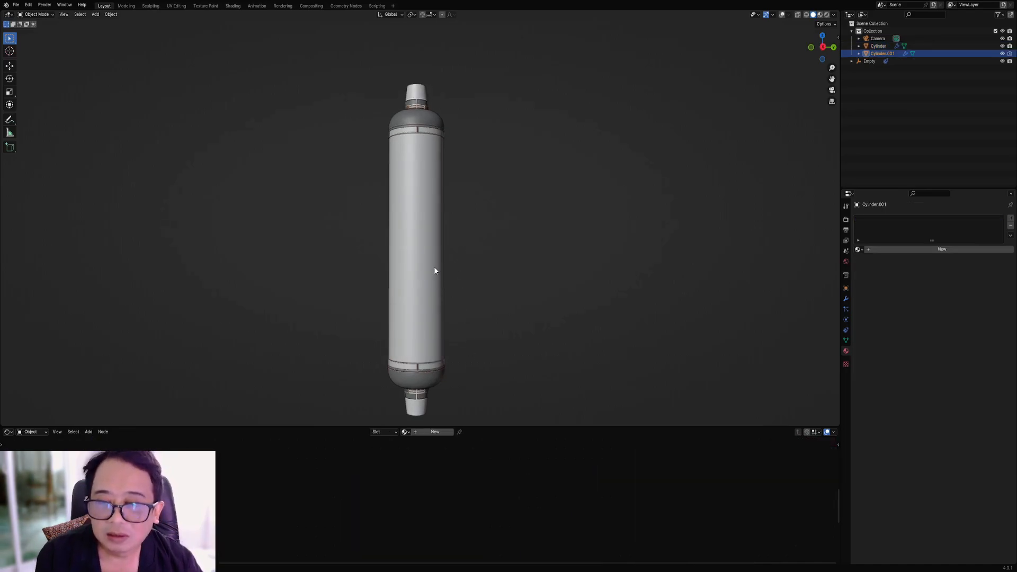
left_click(435, 432)
type("glas")
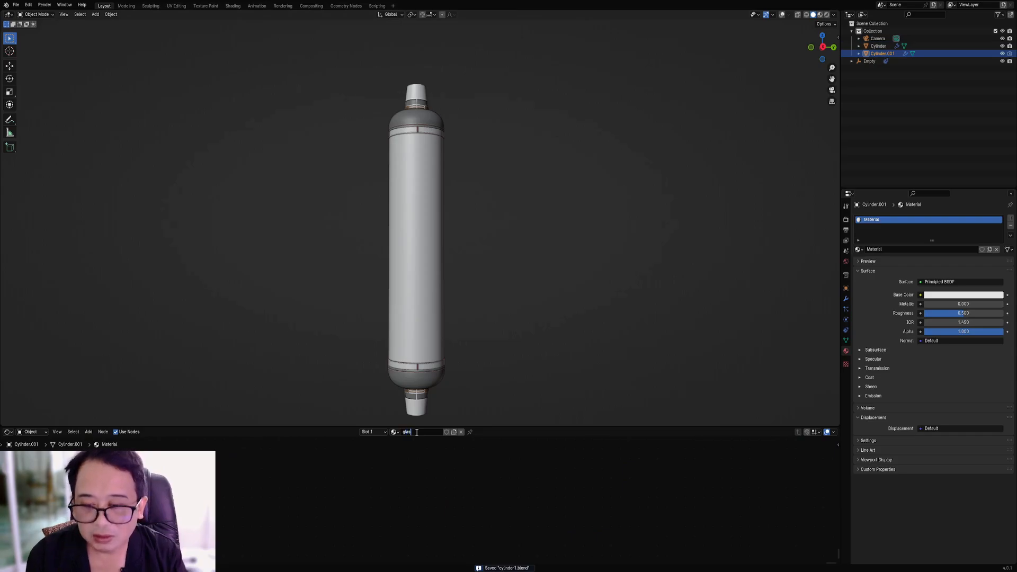
type("s")
key("Return")
Set the transmission weight of the glass material's Principled BSDF to 1.
key("Home")
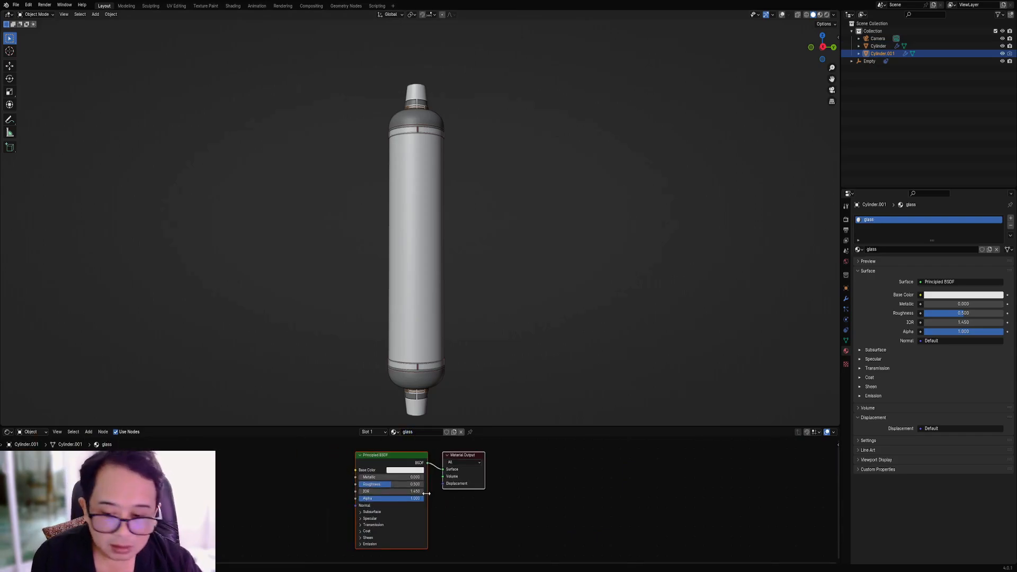
left_click_drag(390, 470, 318, 503)
scroll(404, 491, "up", 3)
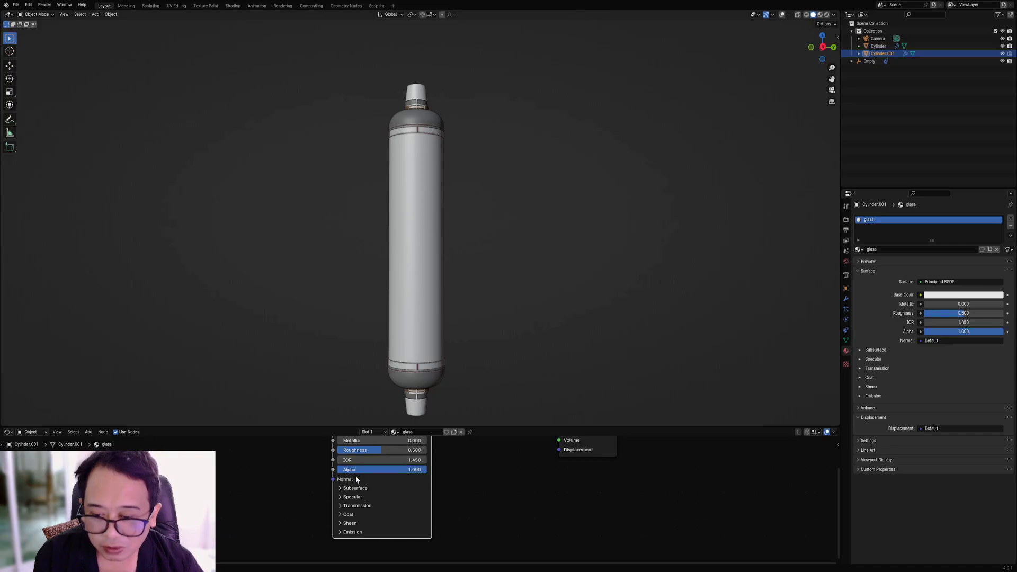
left_click(366, 506)
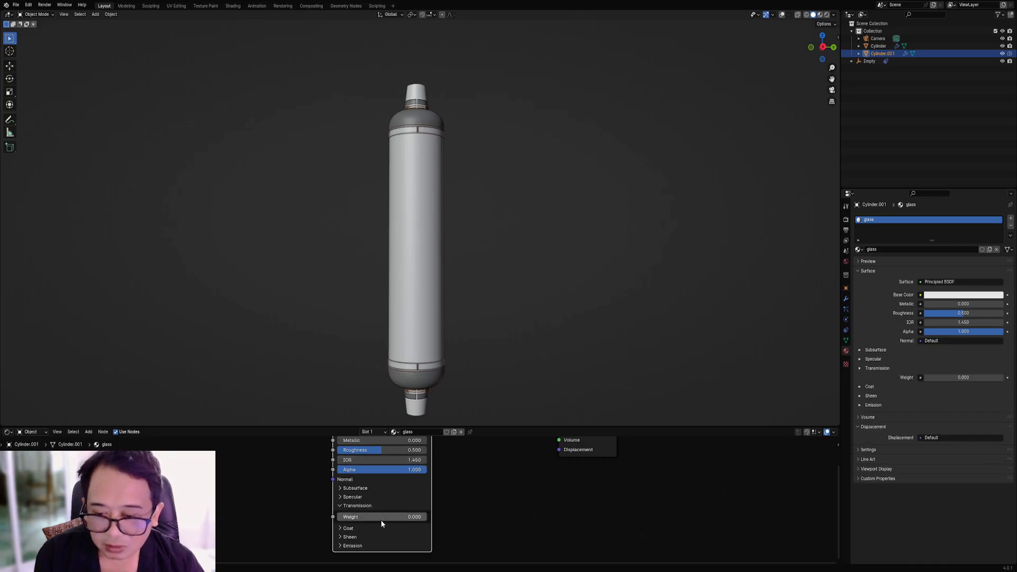
double_click(380, 517)
type("1")
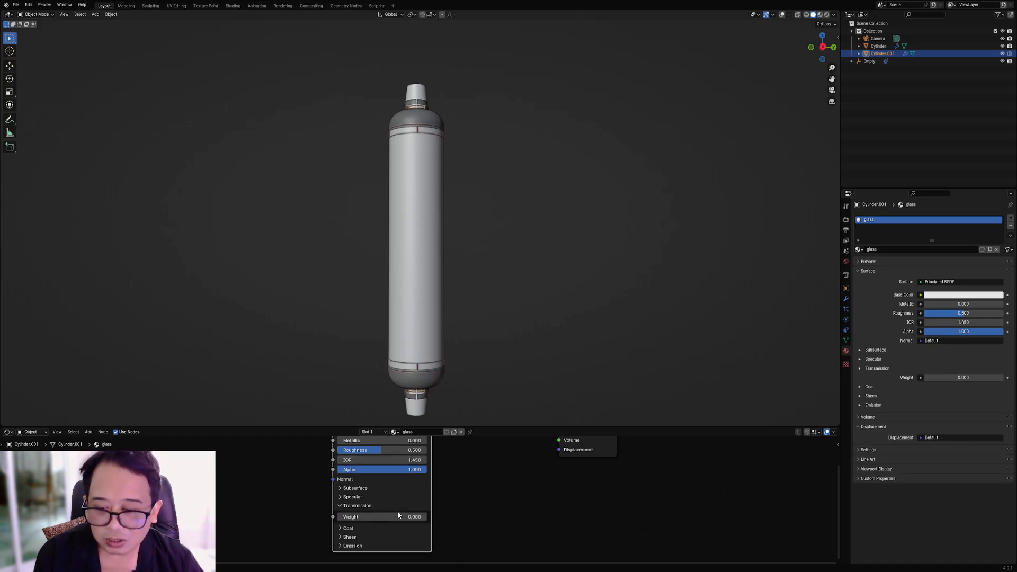
key("Return")
Check the transparency of the glass cylinder around the inner parts in Rendered shading.
key("z")
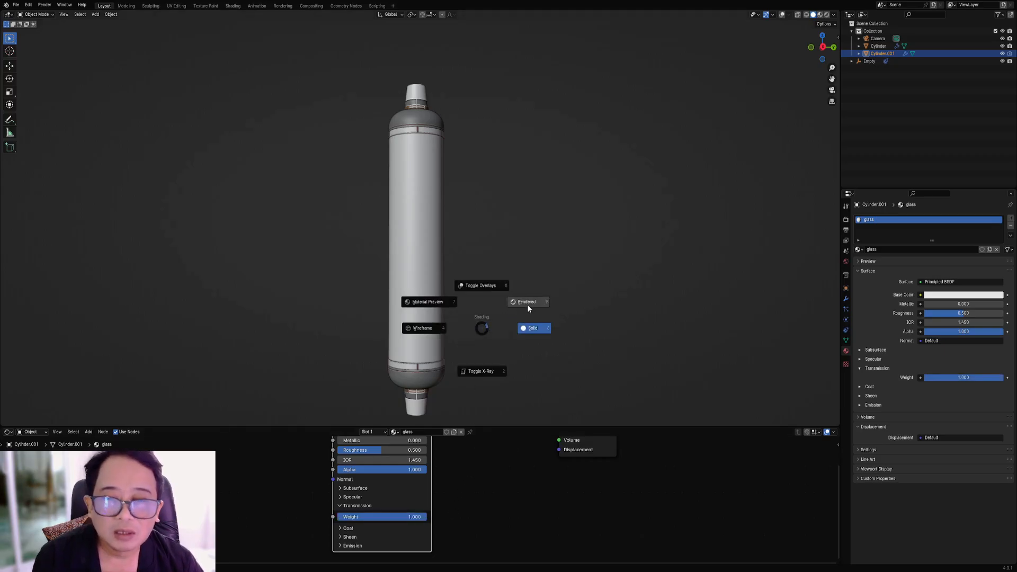
left_click(528, 308)
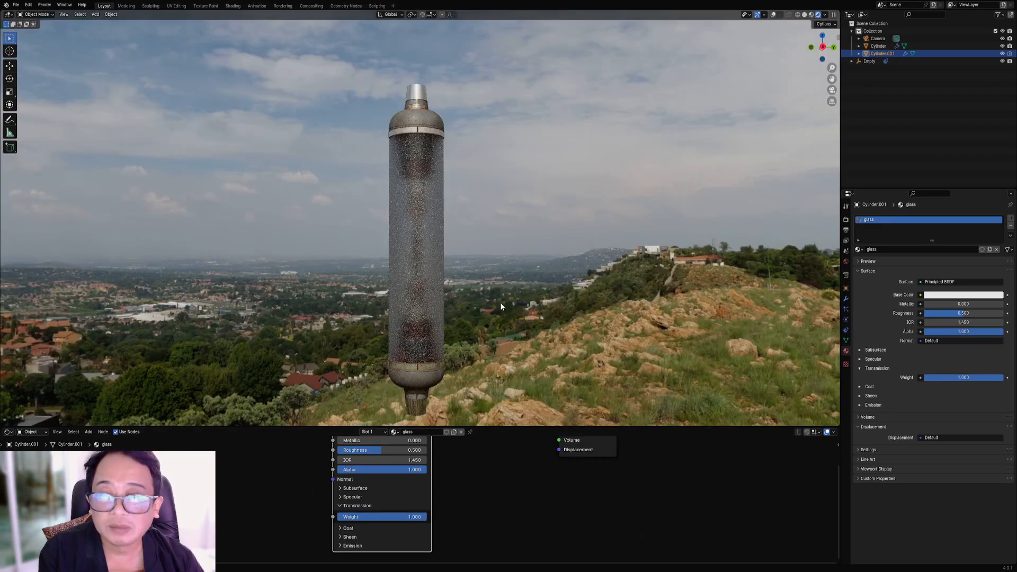
mouse_move(486, 302)
middle_mouse_down()
mouse_move(522, 285)
mouse_move(505, 296)
middle_mouse_up()
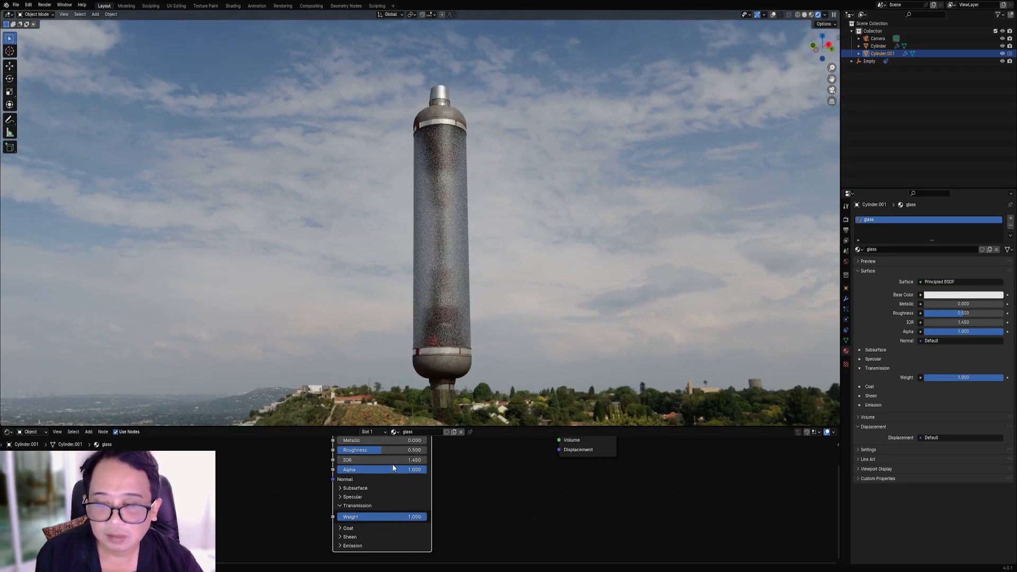
Try an IOR of 1.120 on the glass material, undo it, and return to Solid shading.
left_click_drag(393, 460, 370, 460)
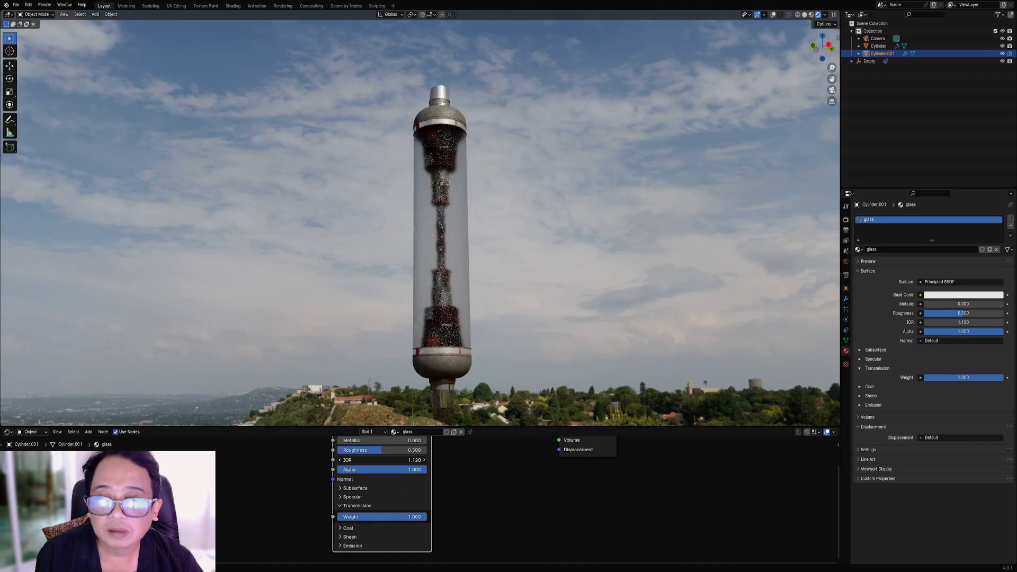
key("ctrl+z")
key("z")
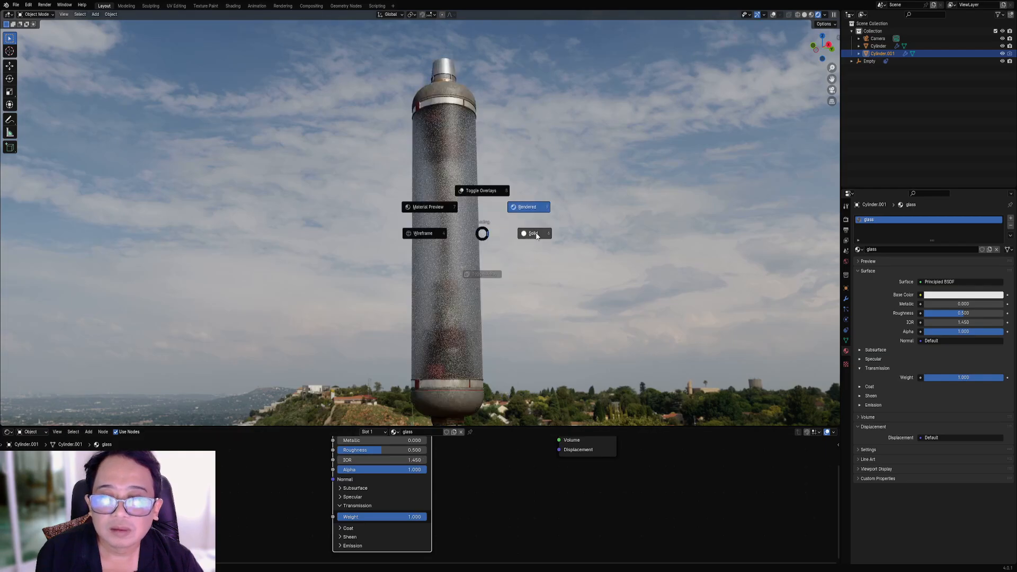
left_click(517, 238)
Set the glass material's roughness to 0.2, check it in Rendered shading, and return to Solid shading.
middle_click_drag(517, 238, 451, 328)
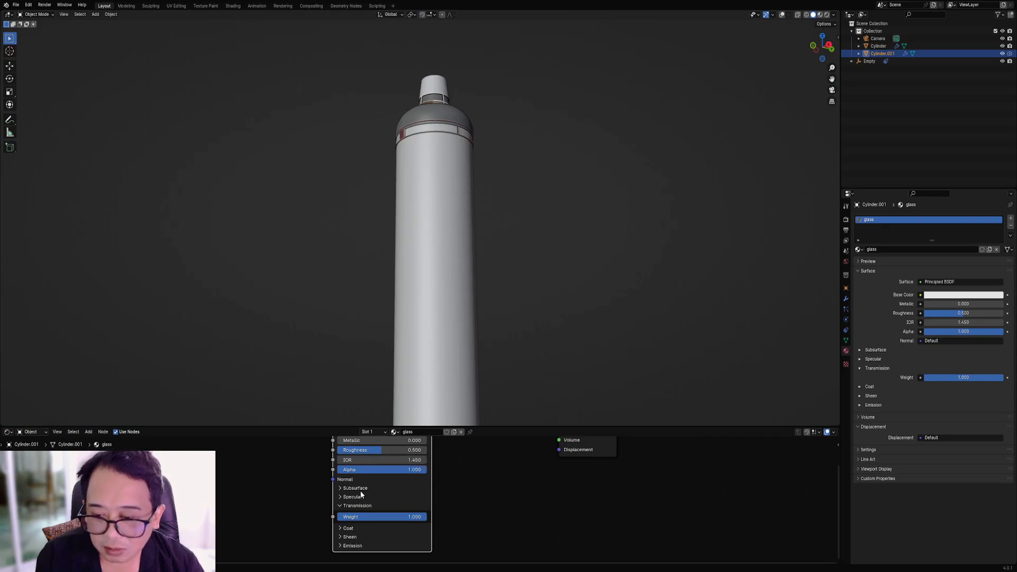
left_click_drag(379, 450, 358, 450)
key("z")
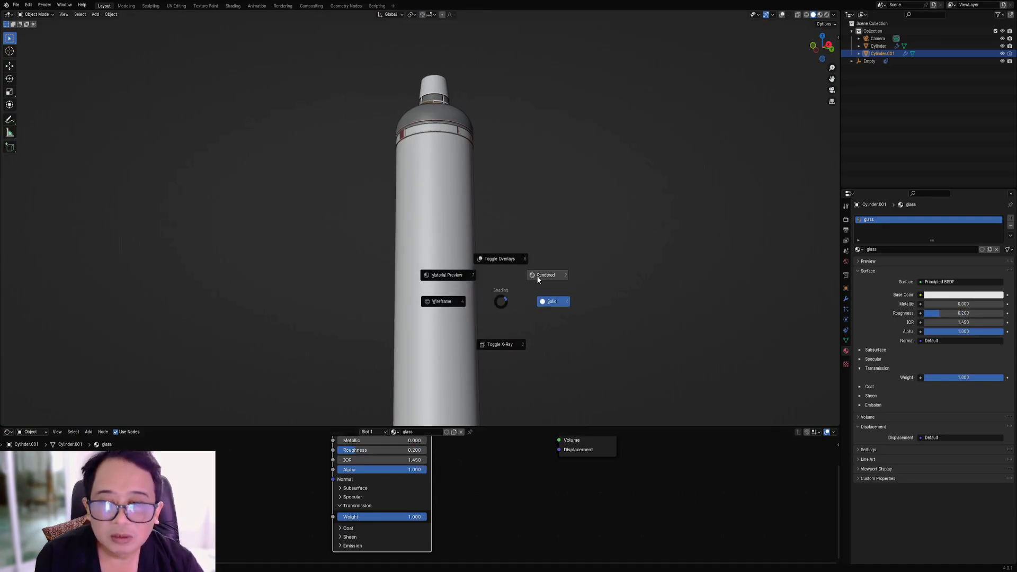
left_click(537, 276)
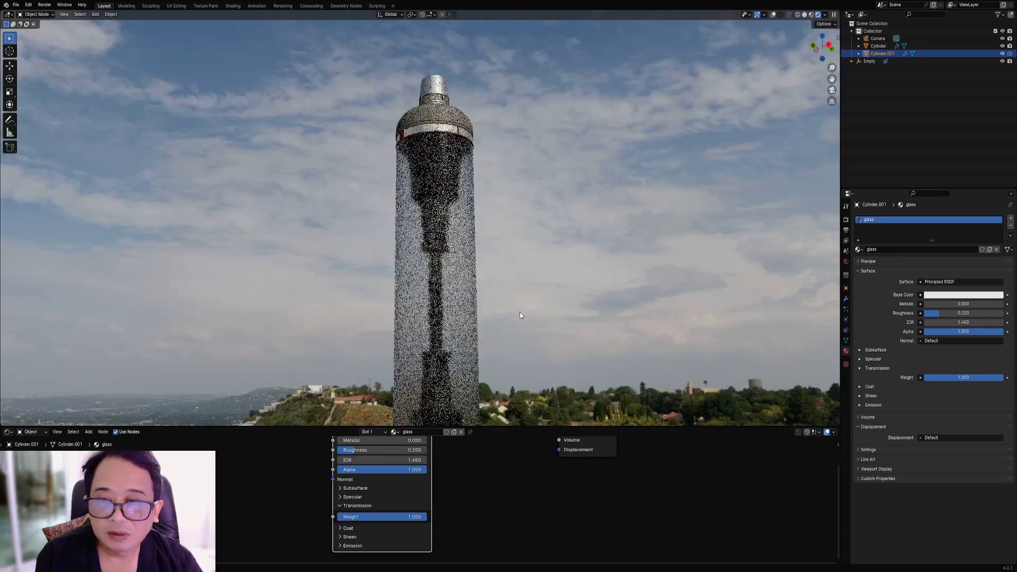
key("z")
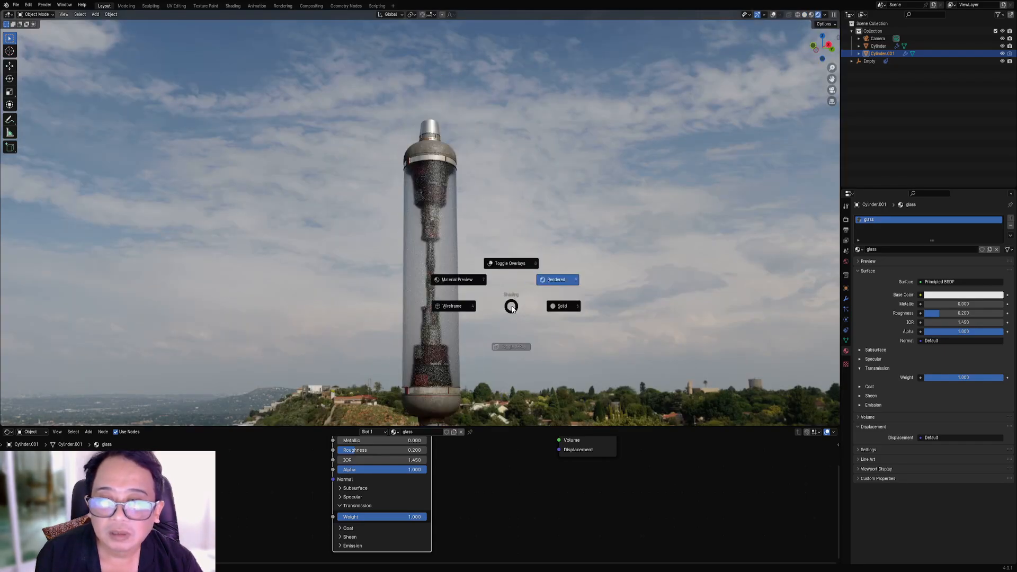
key("z")
left_click(577, 309)
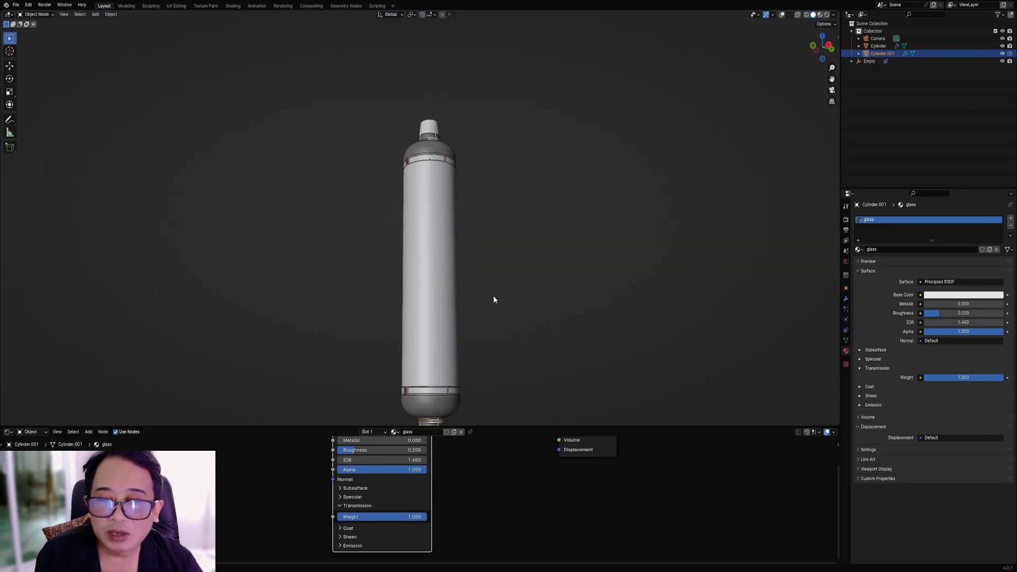
Save the cylinder scene to its existing blend file.
middle_click_drag(494, 296, 431, 285)
scroll(431, 284, "up", 2)
key("ctrl+s")
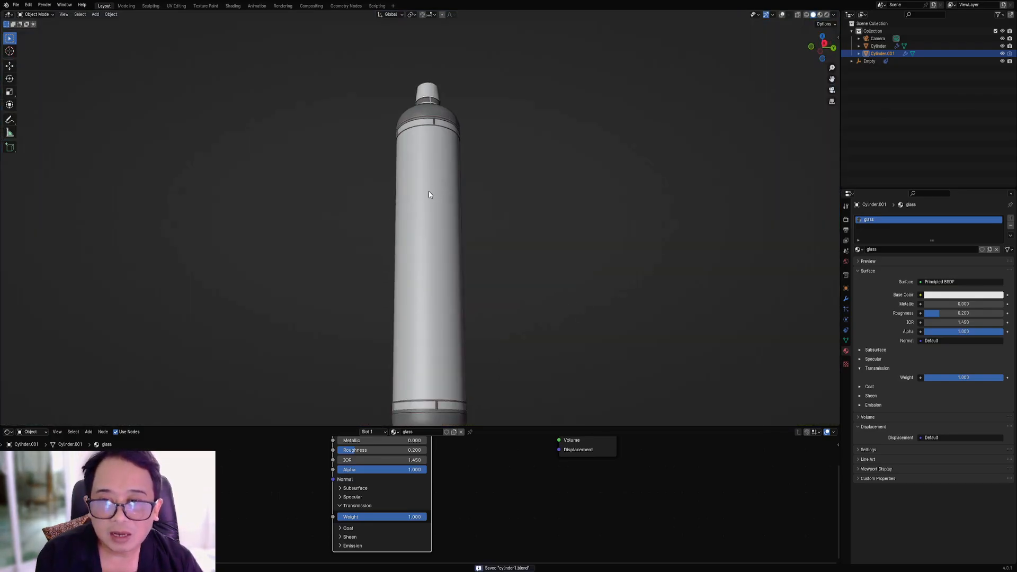
Try an IOR of 1.280 on the glass material in Rendered shading, and set it back to 1.45 in Solid shading.
middle_click_drag(425, 195, 446, 218)
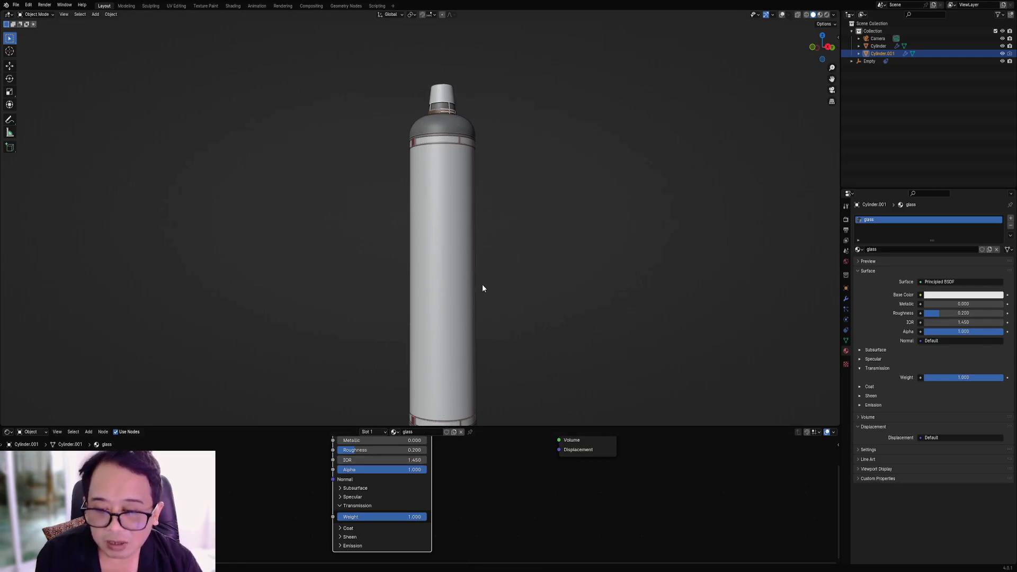
key("z")
left_click(538, 247)
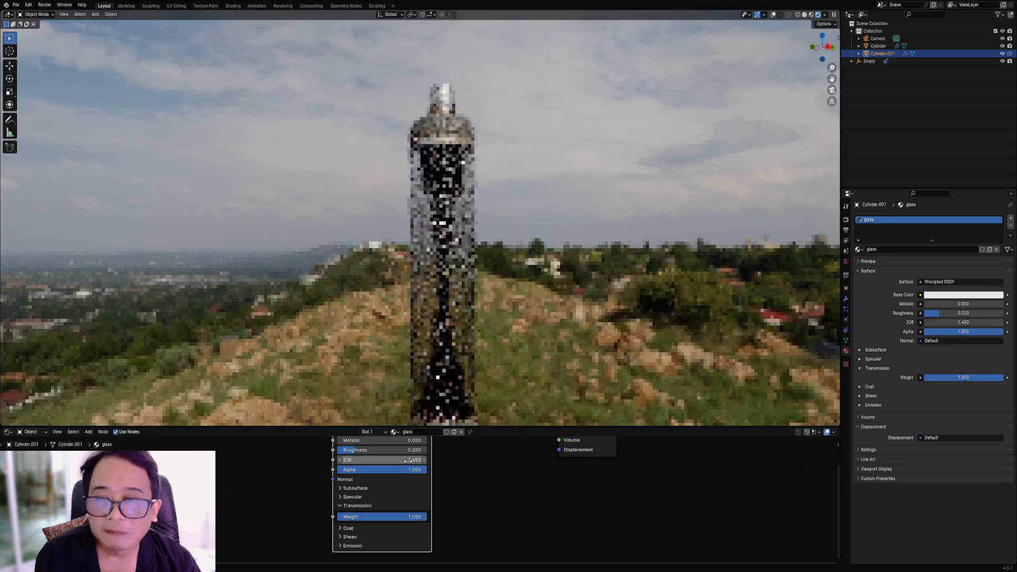
mouse_move(382, 460)
left_mouse_down()
mouse_move(355, 460)
mouse_move(379, 460)
left_mouse_up()
key("z")
left_click(605, 237)
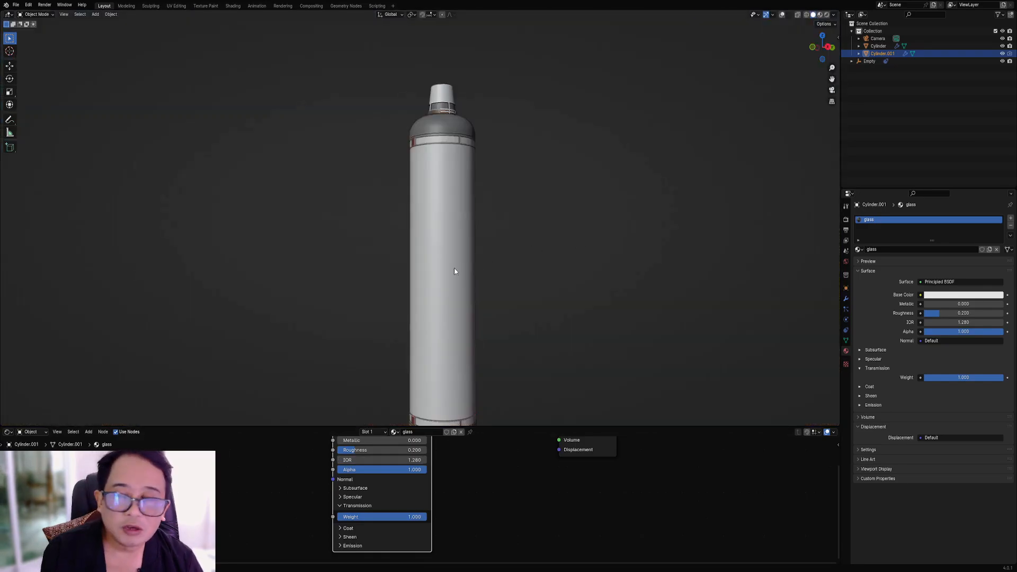
left_click(371, 460)
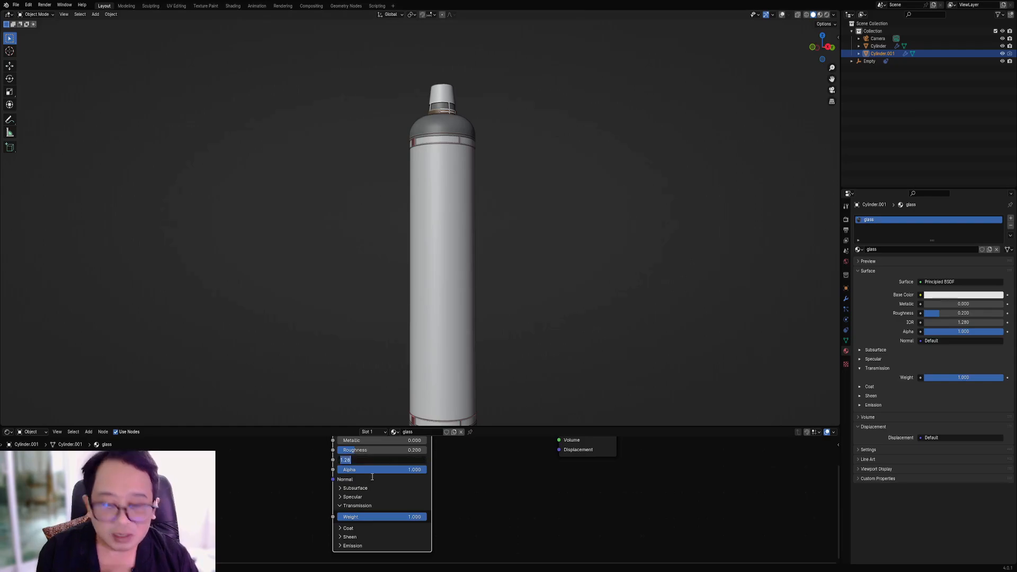
type("1.45")
key("Return")
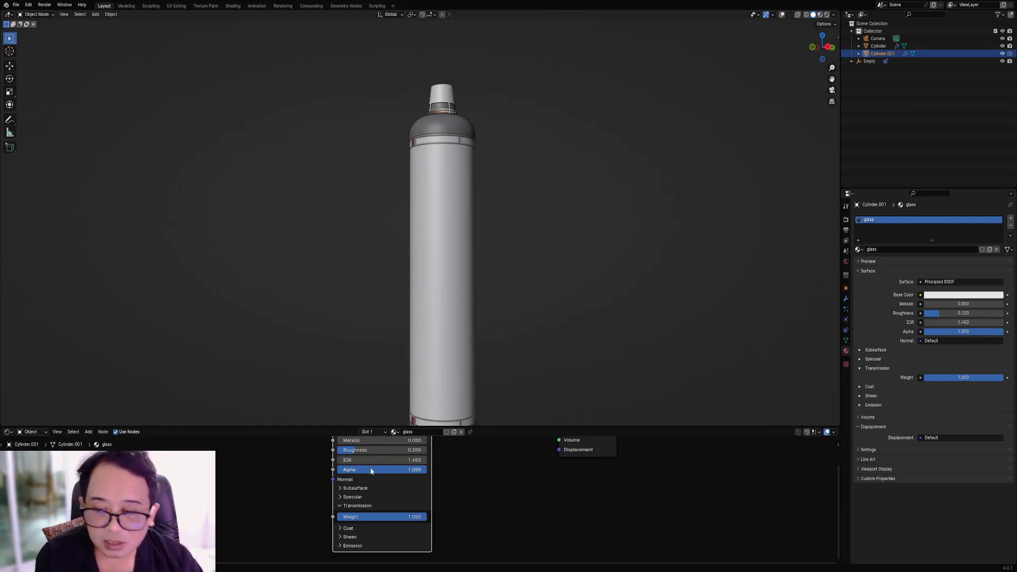
Maximize the node editor and insert a Mix Shader between the Principled BSDF and the Material Output.
scroll(420, 495, "down", 3)
key("ctrl+space")
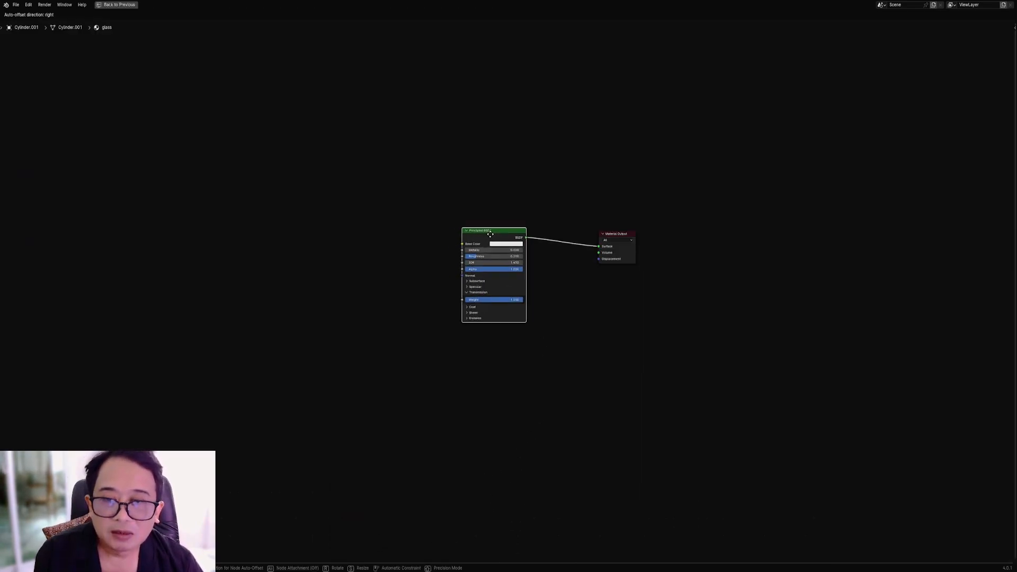
scroll(551, 267, "up", 3)
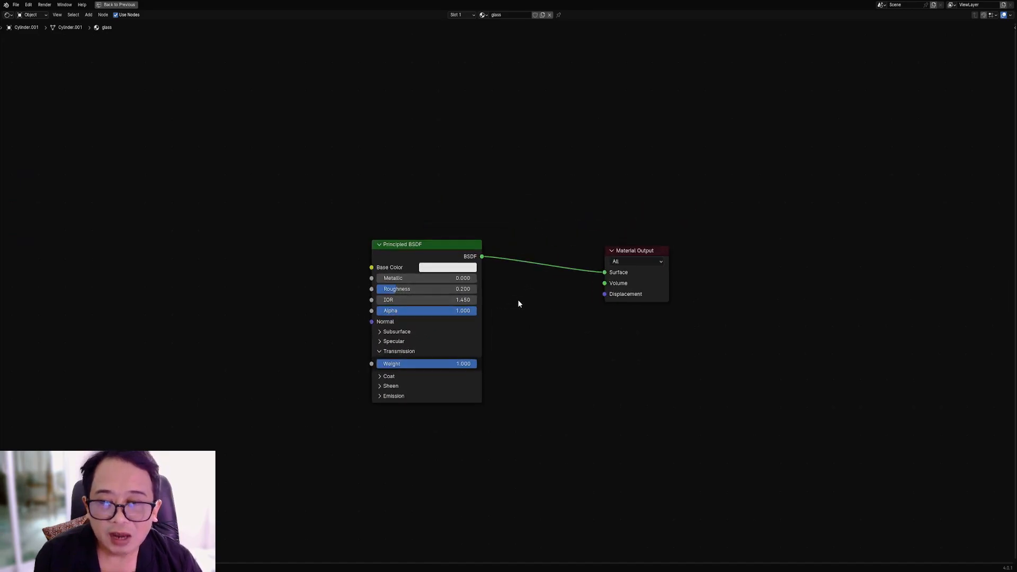
middle_click_drag(531, 302, 667, 279)
scroll(593, 285, "up", 1)
key("shift+a")
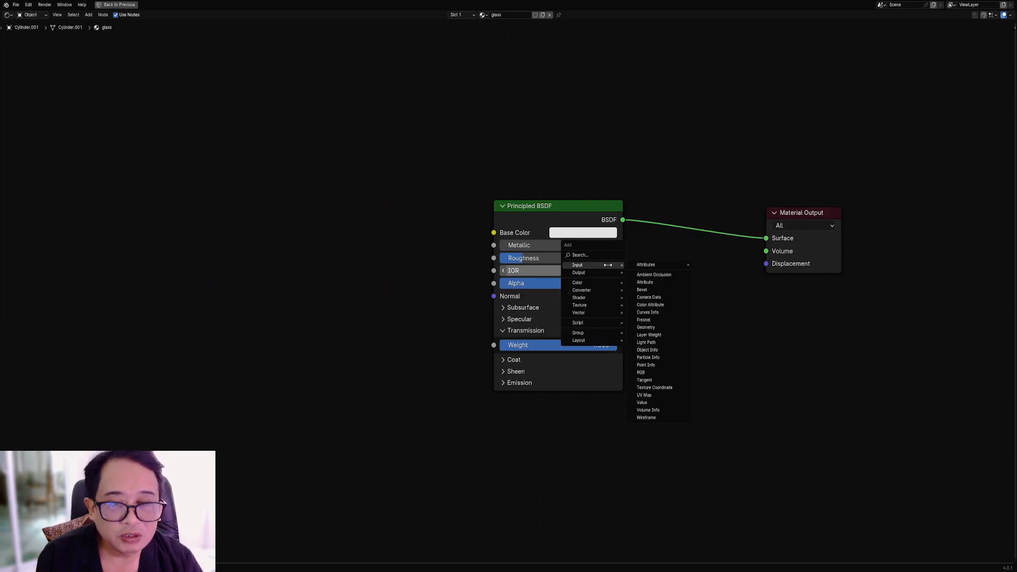
mouse_move(591, 276)
mouse_move(588, 298)
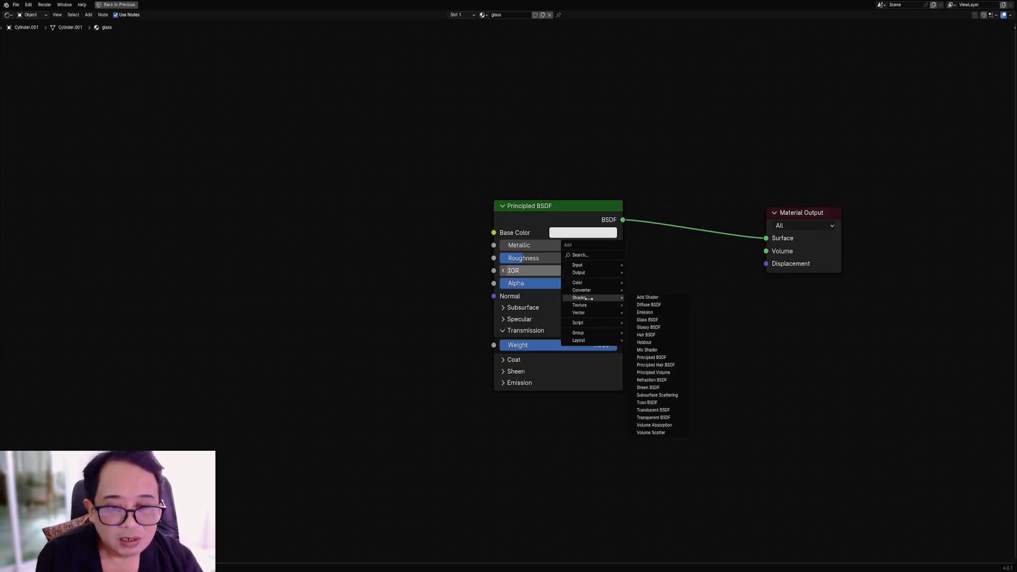
left_click(646, 349)
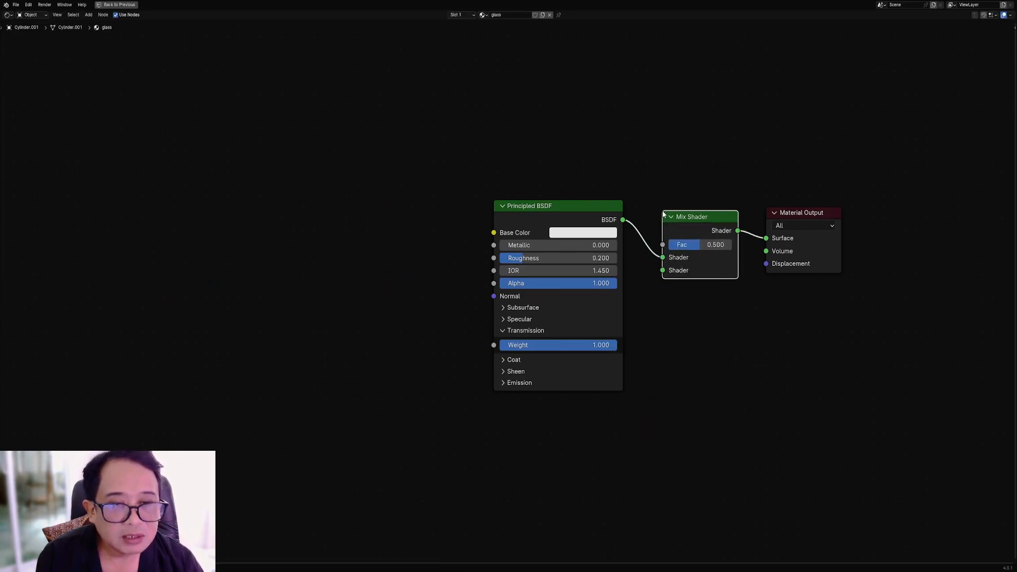
left_click(666, 212)
Add a Transparent BSDF below the Principled BSDF and connect it to the Mix Shader's second shader input.
scroll(508, 276, "down", 1)
key("shift+a")
mouse_move(496, 281)
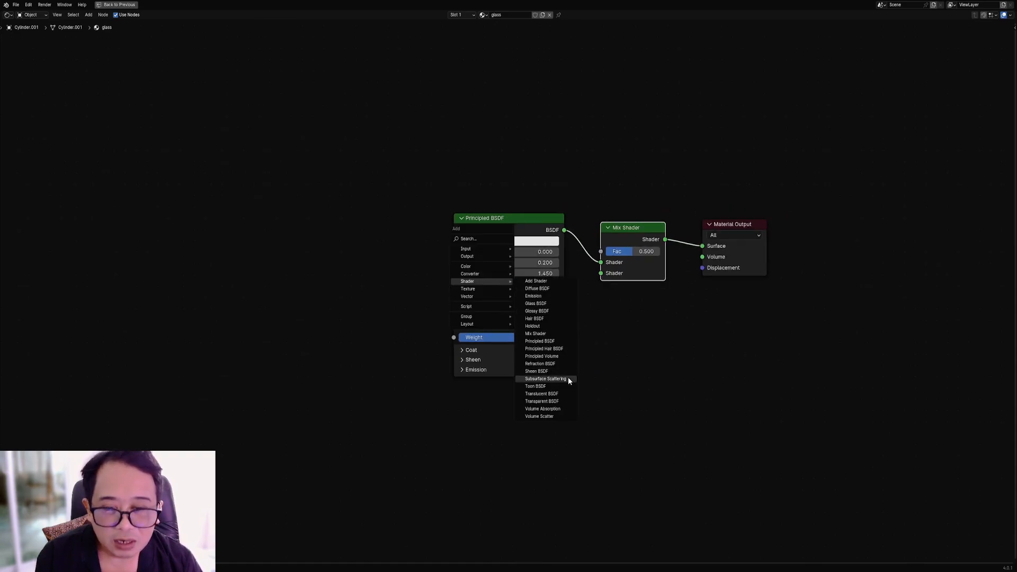
left_click(545, 402)
left_click(428, 403)
left_click_drag(491, 418, 597, 275)
scroll(541, 223, "down", 1)
middle_click_drag(539, 220, 560, 287)
mouse_move(636, 300)
left_mouse_down()
mouse_move(640, 258)
mouse_move(635, 306)
left_mouse_up()
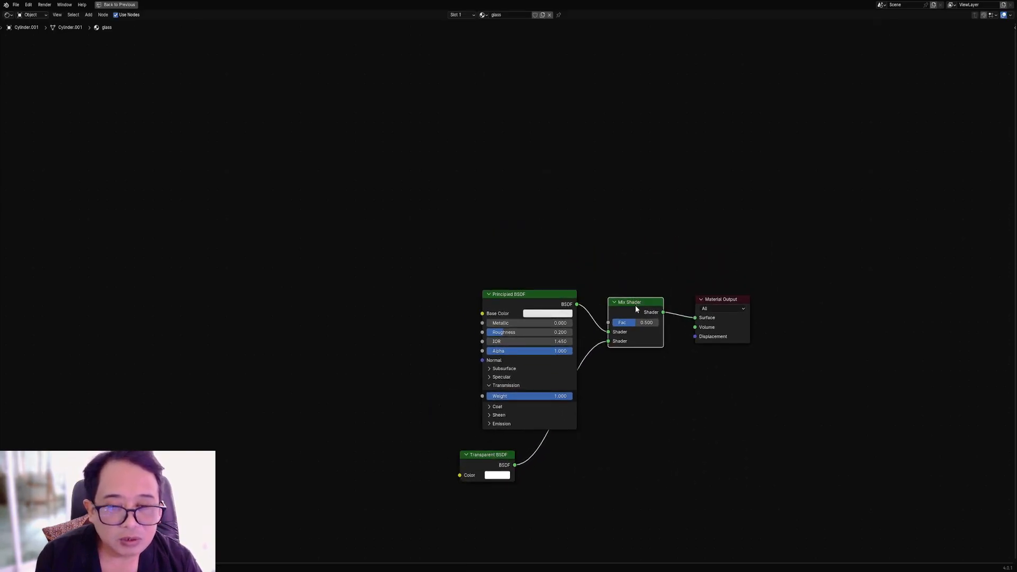
Add a Layer Weight node and connect its Fresnel output to the Mix Shader's Fac.
key("shift+a")
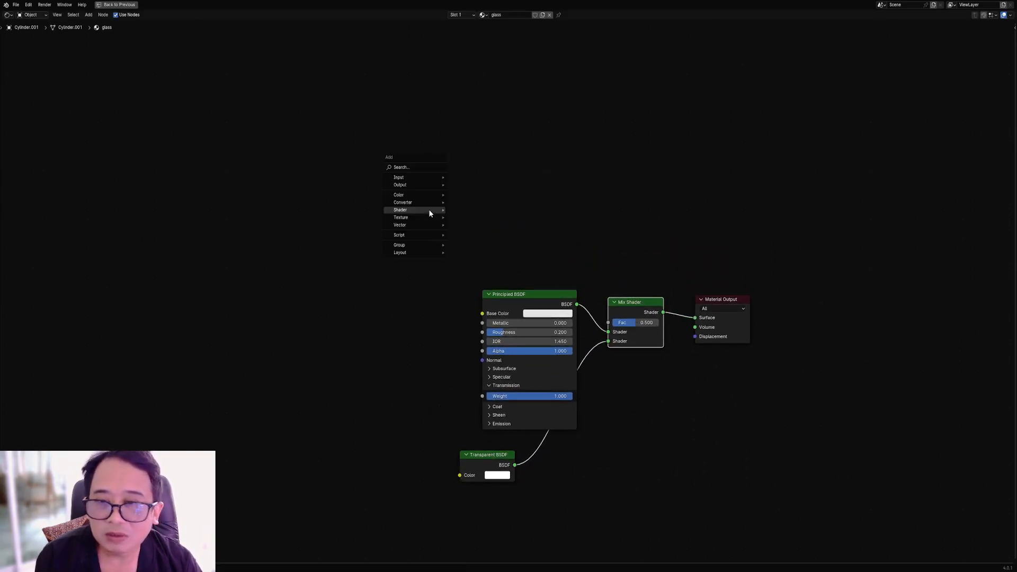
mouse_move(415, 178)
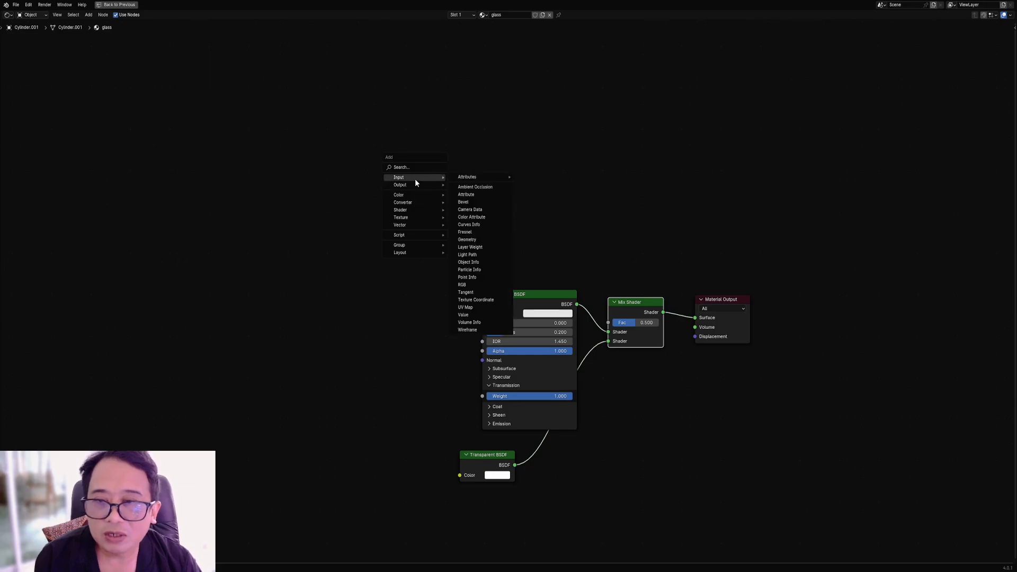
left_click(470, 246)
left_click(401, 229)
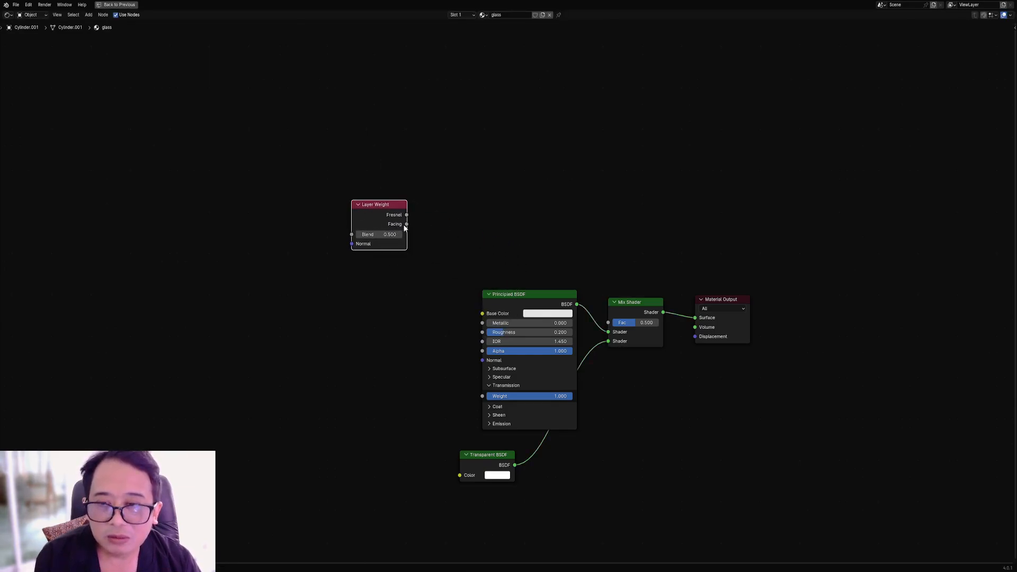
left_click_drag(406, 224, 600, 337)
left_click_drag(612, 328, 439, 267)
key("Escape")
left_click_drag(407, 214, 608, 323)
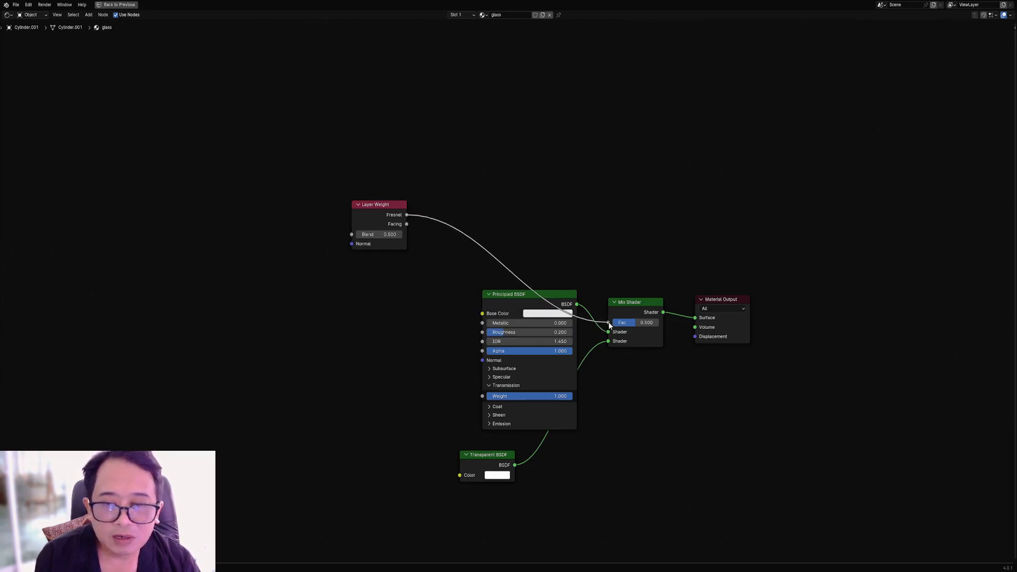
Insert a Color Ramp between the Layer Weight's Fresnel output and the Mix Shader's Fac, and restore the normal editor layout.
key("shift+a")
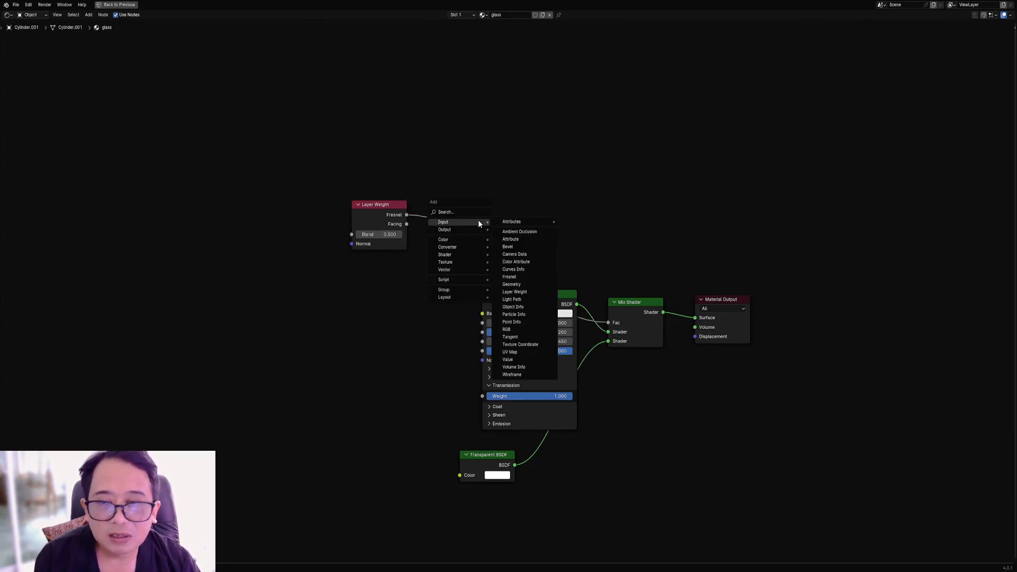
mouse_move(465, 247)
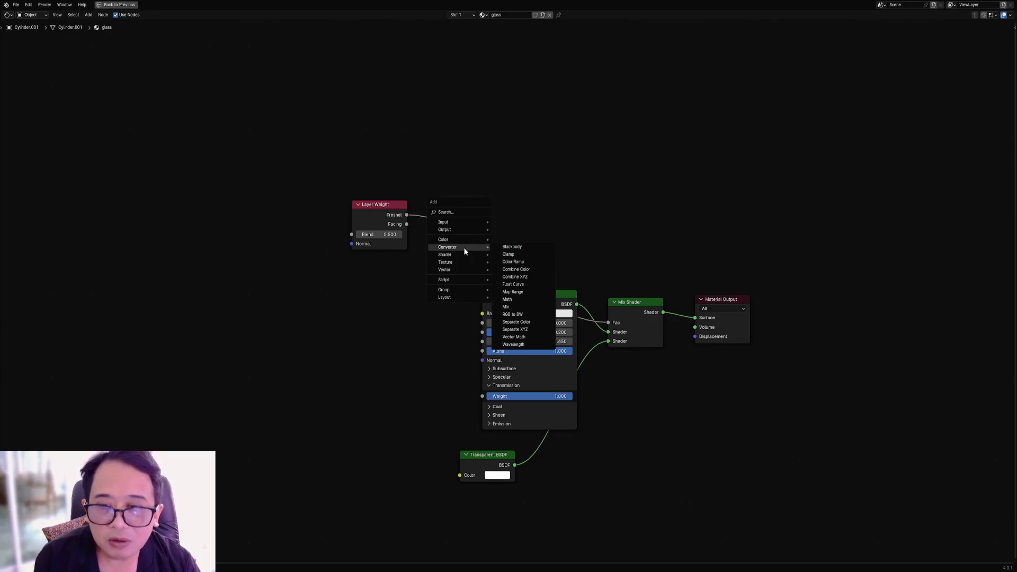
left_click(513, 262)
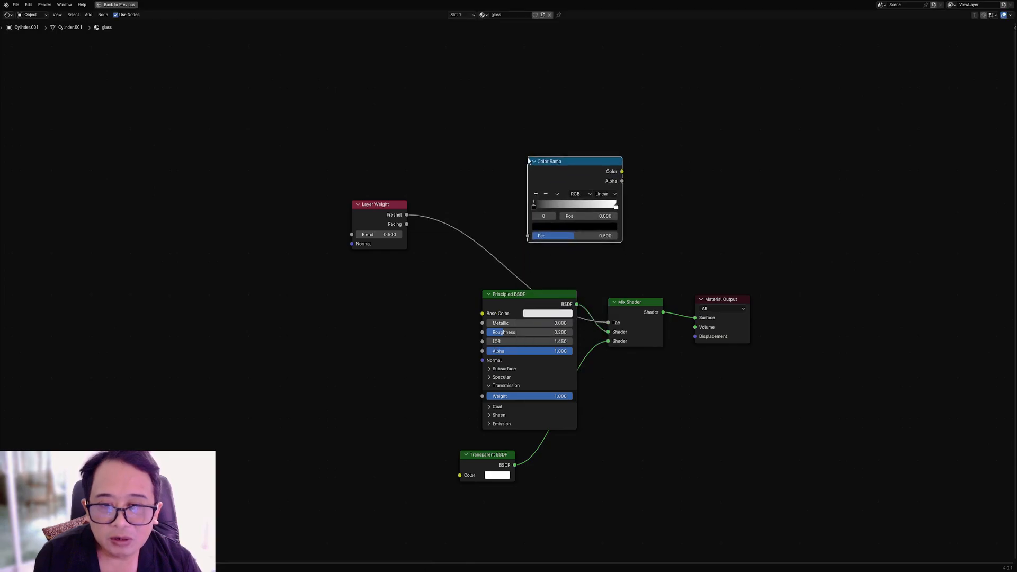
left_click(529, 162)
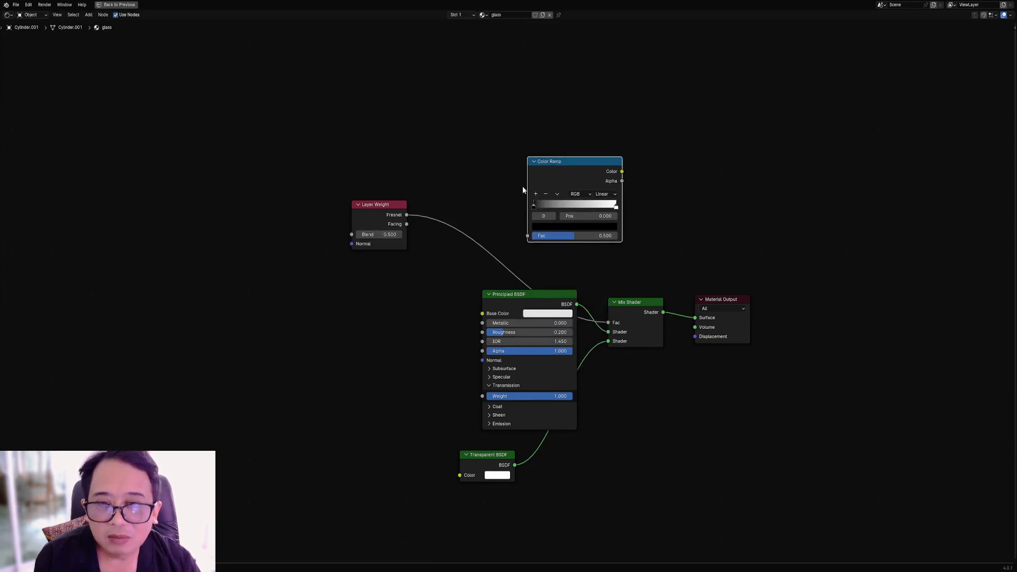
left_click_drag(549, 176, 458, 207)
key("ctrl+space")
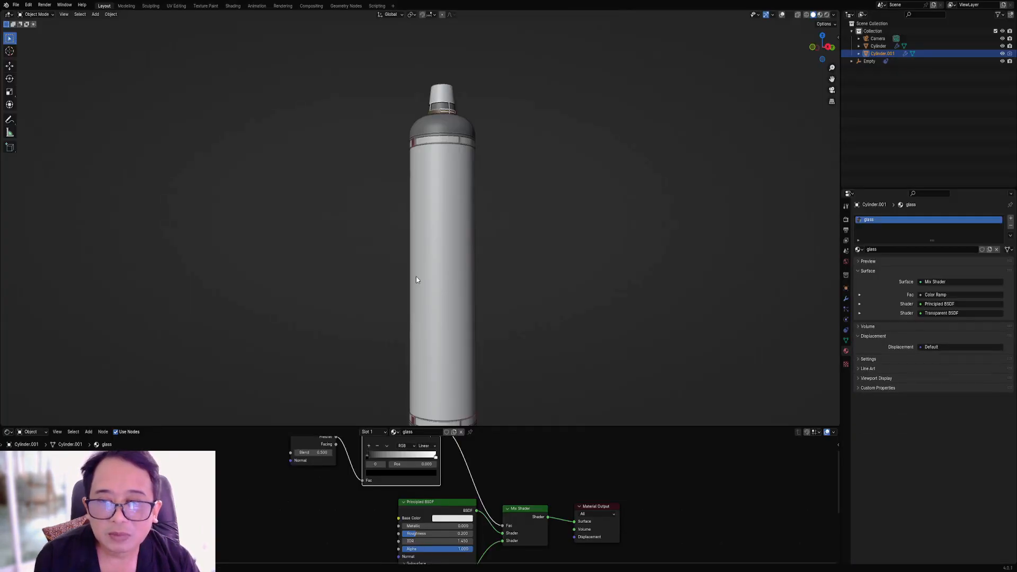
Try the Color Ramp's white stop at position 0.333 in Rendered shading, and return to Solid shading.
key("z")
left_click(478, 218)
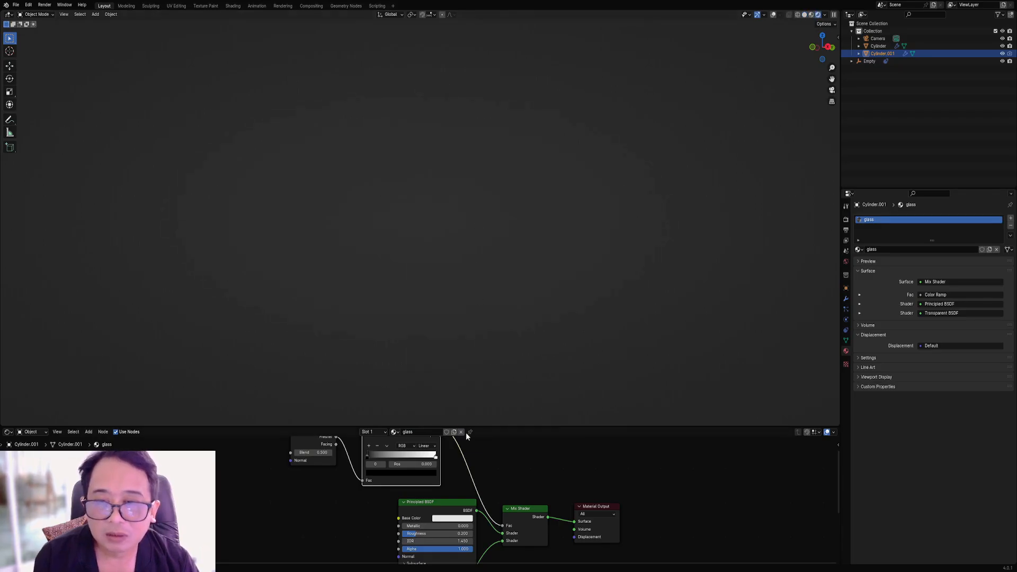
scroll(385, 489, "up", 1)
scroll(385, 488, "up", 1)
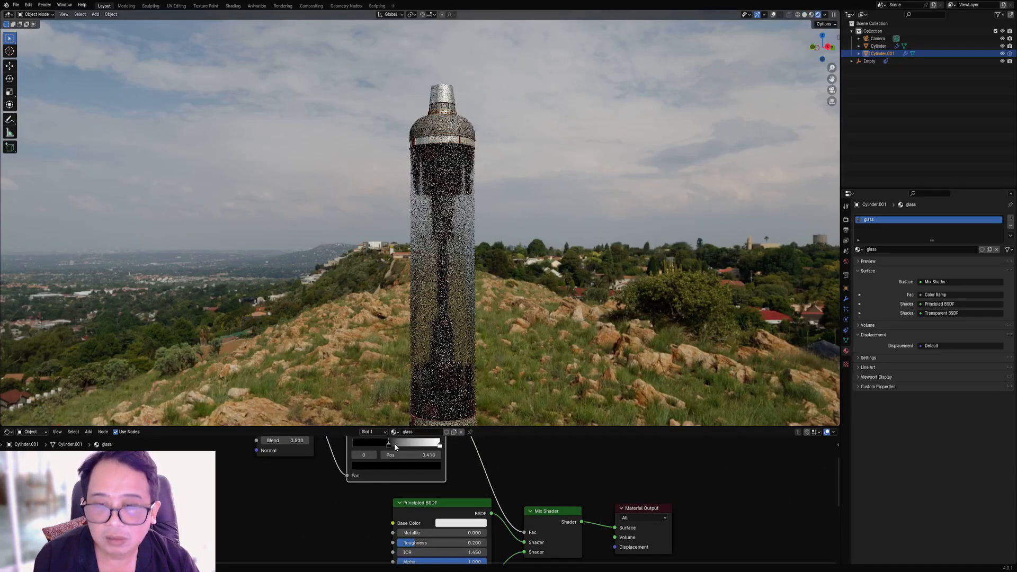
left_click_drag(440, 444, 380, 448)
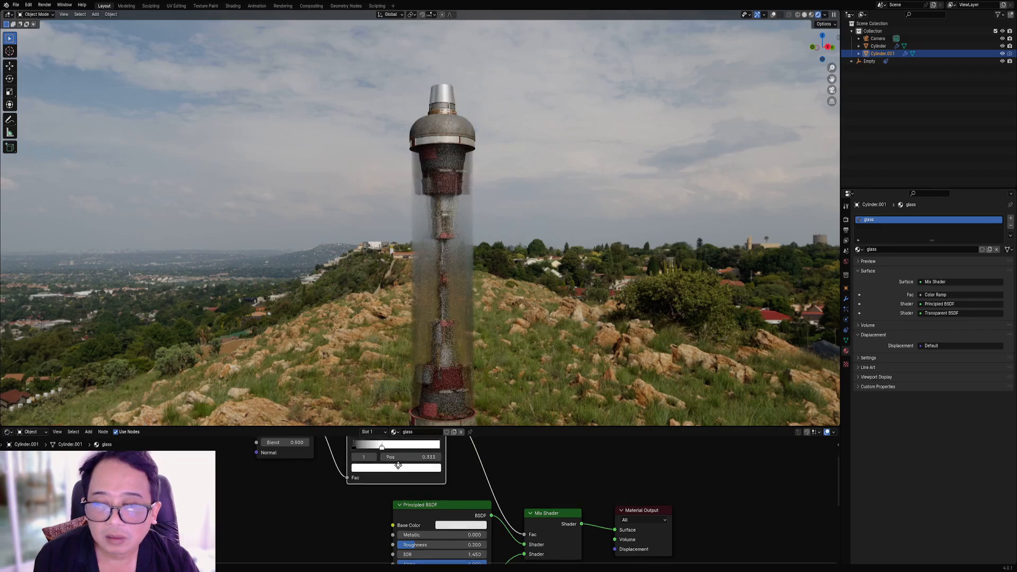
middle_click_drag(385, 444, 390, 469)
key("z")
left_click(507, 363)
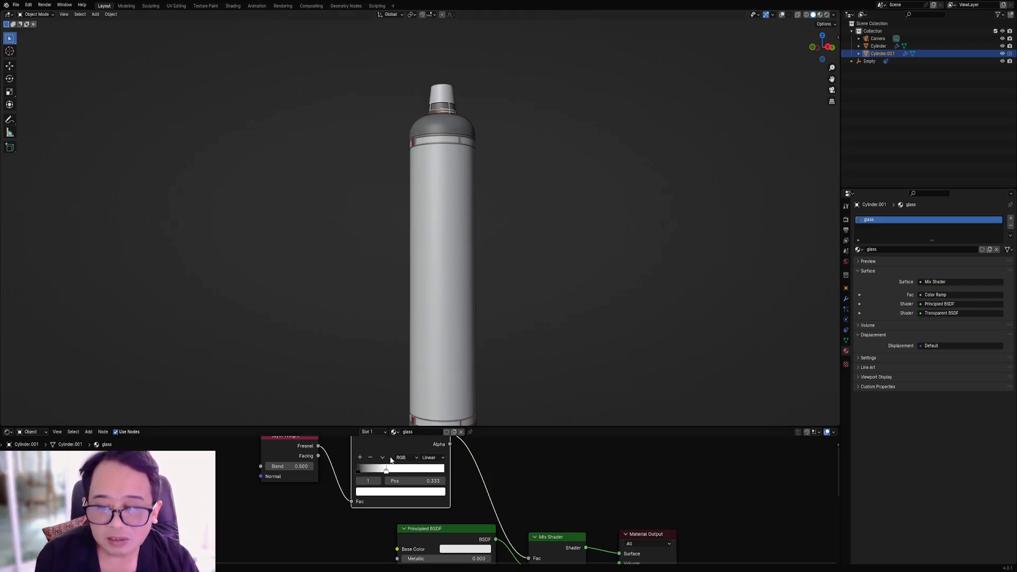
Flip the Color Ramp and, in Rendered shading, move its white stop to the start and its black stop to about 0.369.
left_click(382, 457)
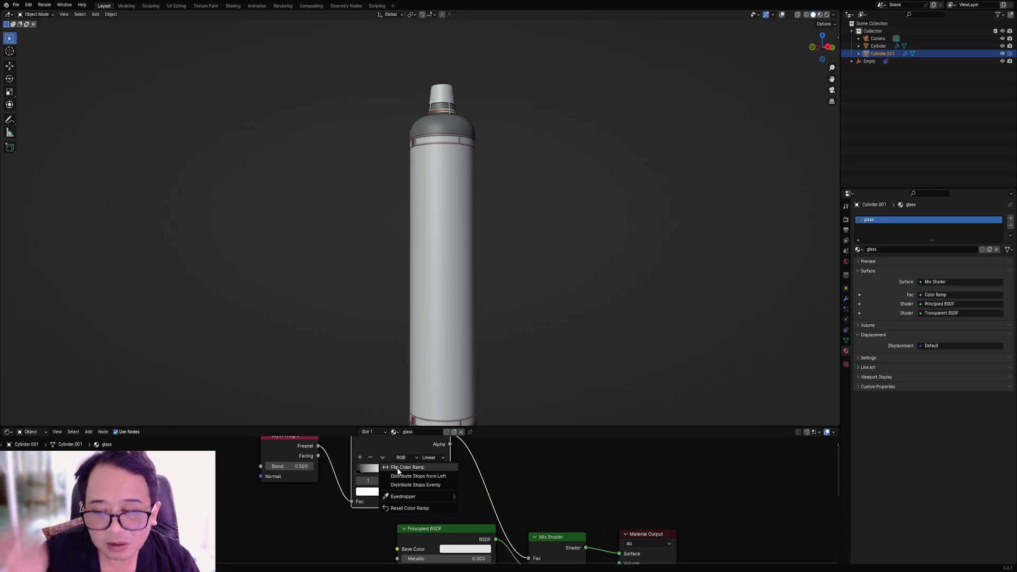
left_click(396, 467)
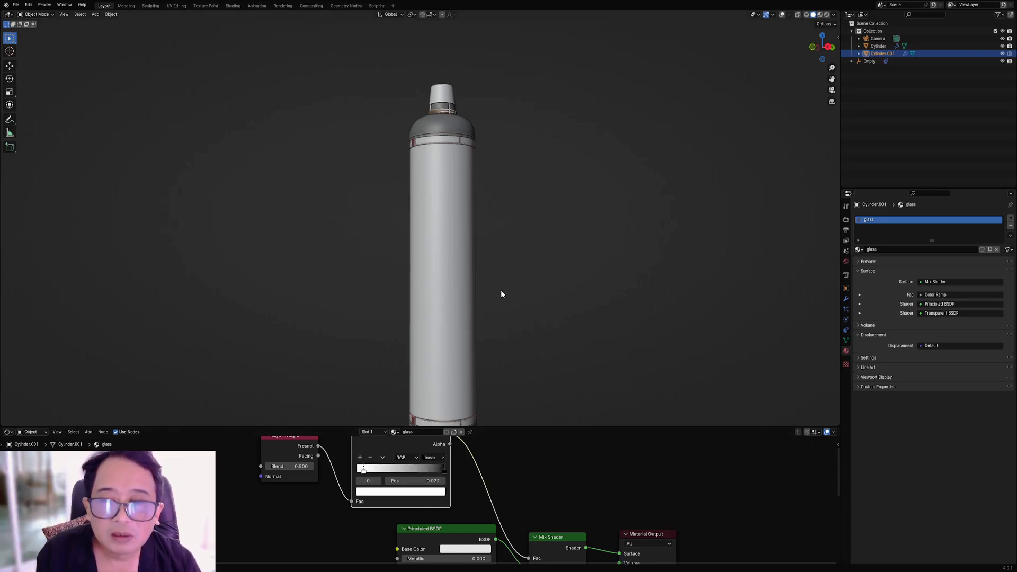
key("z")
left_click(547, 268)
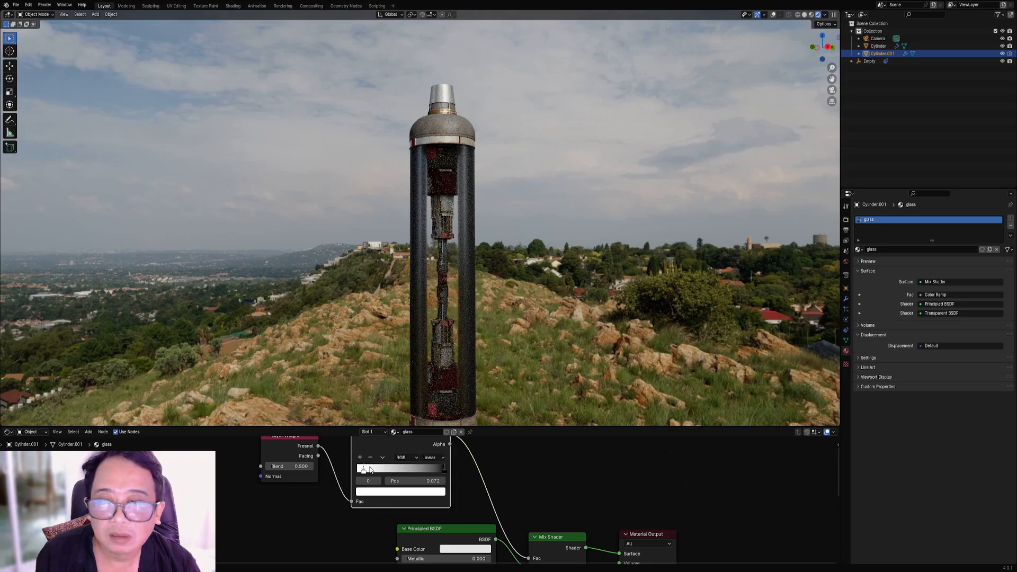
mouse_move(370, 469)
left_mouse_down()
mouse_move(440, 470)
mouse_move(356, 469)
left_mouse_up()
left_click_drag(442, 469, 392, 470)
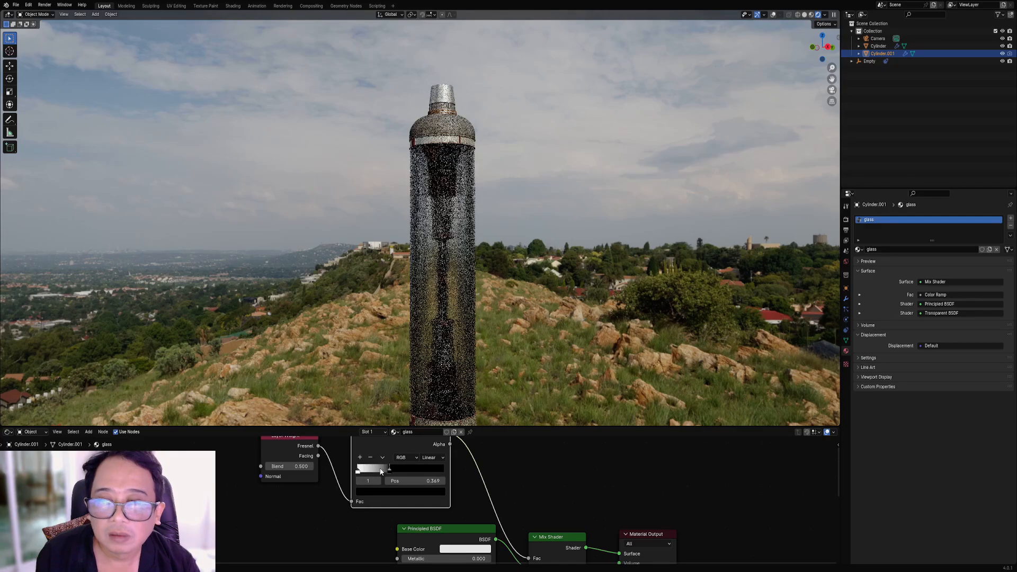
Feed the Color Ramp from the Layer Weight's Facing output and save the file in Solid shading.
middle_click_drag(459, 365, 446, 332)
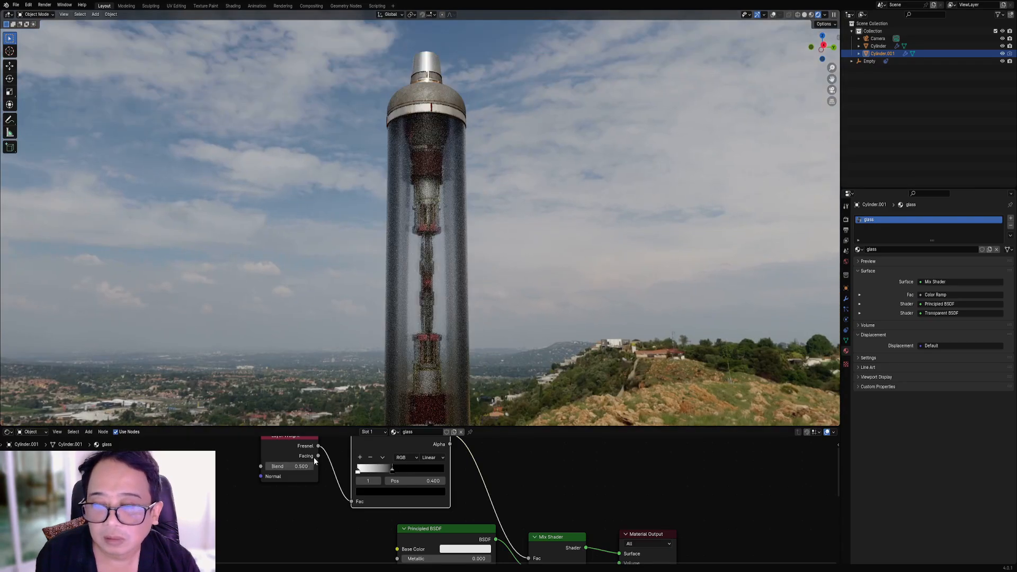
left_click_drag(317, 456, 351, 501)
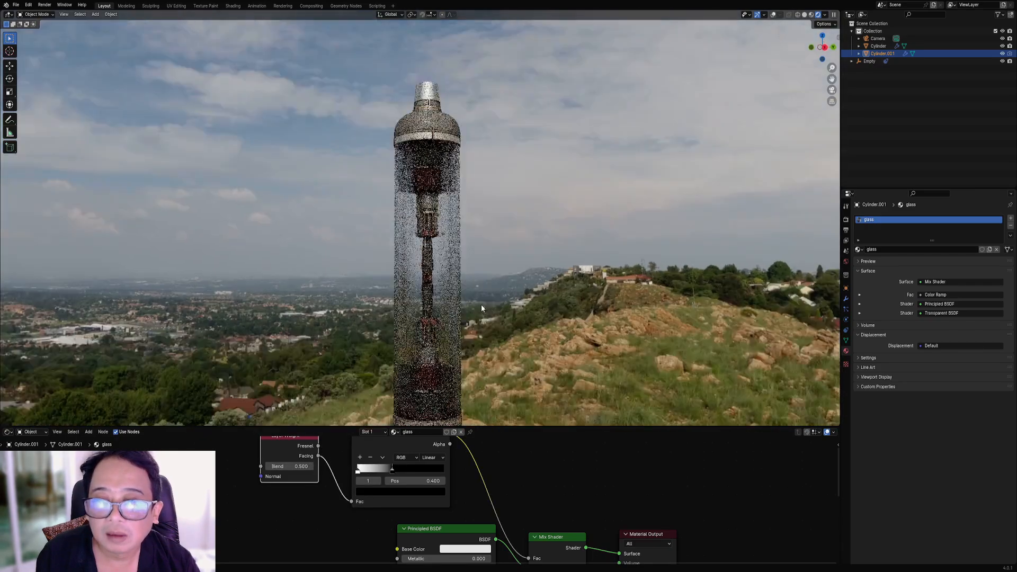
key("z")
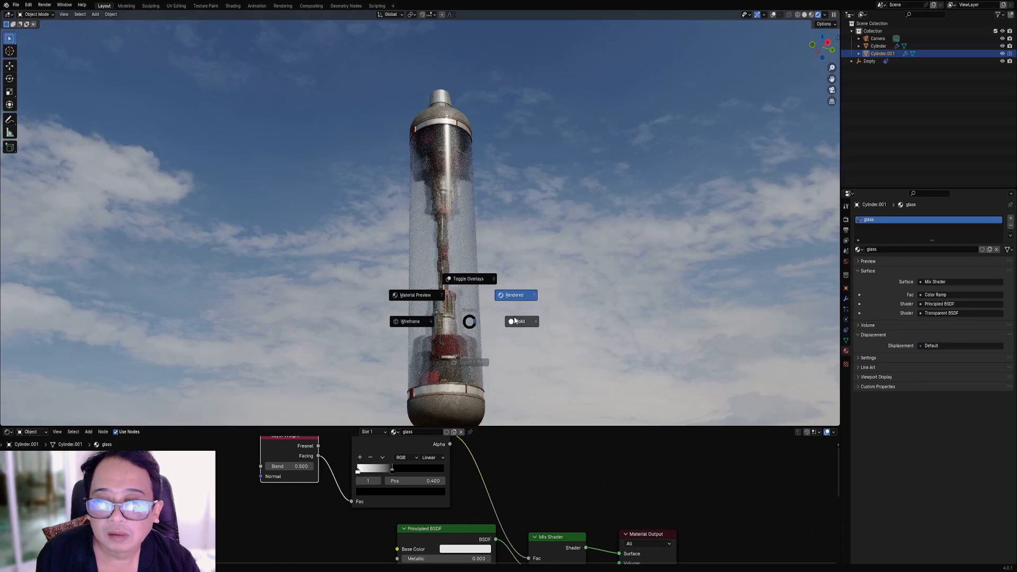
left_click(520, 324)
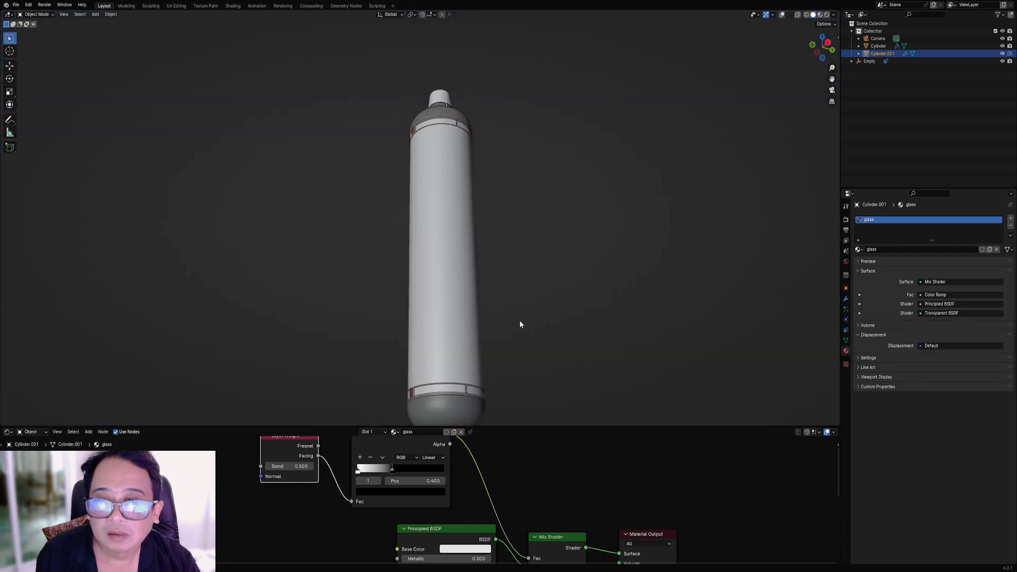
key("ctrl+s")
Try the Color Ramp's black stop at position 0.626 in Rendered shading, and return to Solid shading.
key("z")
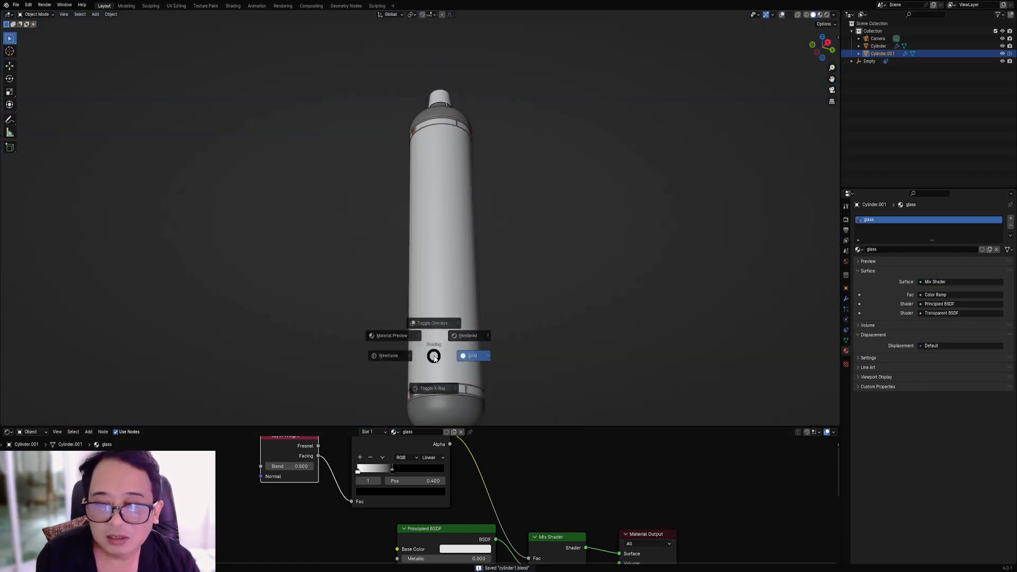
left_click(467, 335)
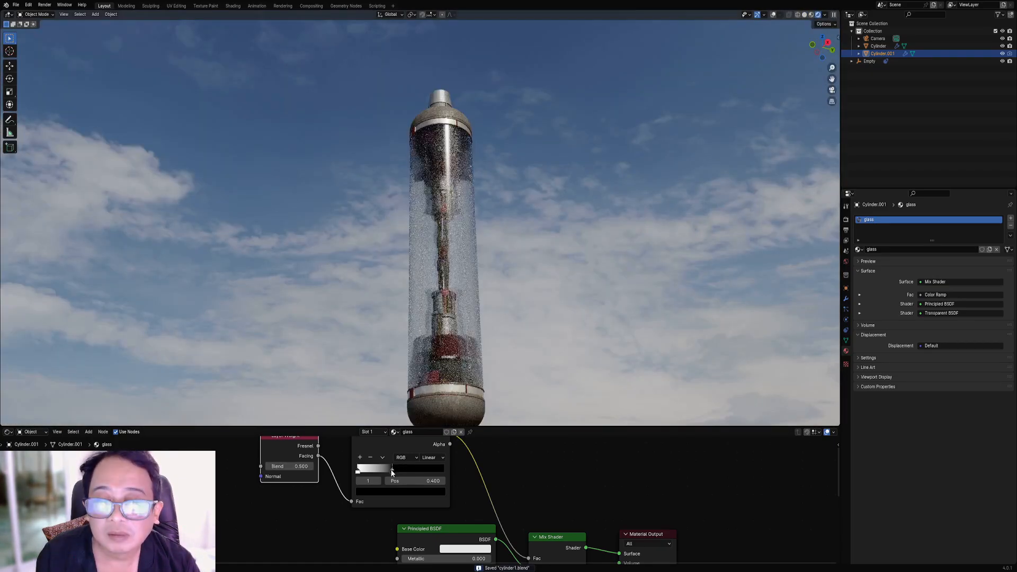
mouse_move(392, 473)
left_mouse_down()
mouse_move(376, 475)
mouse_move(412, 471)
left_mouse_up()
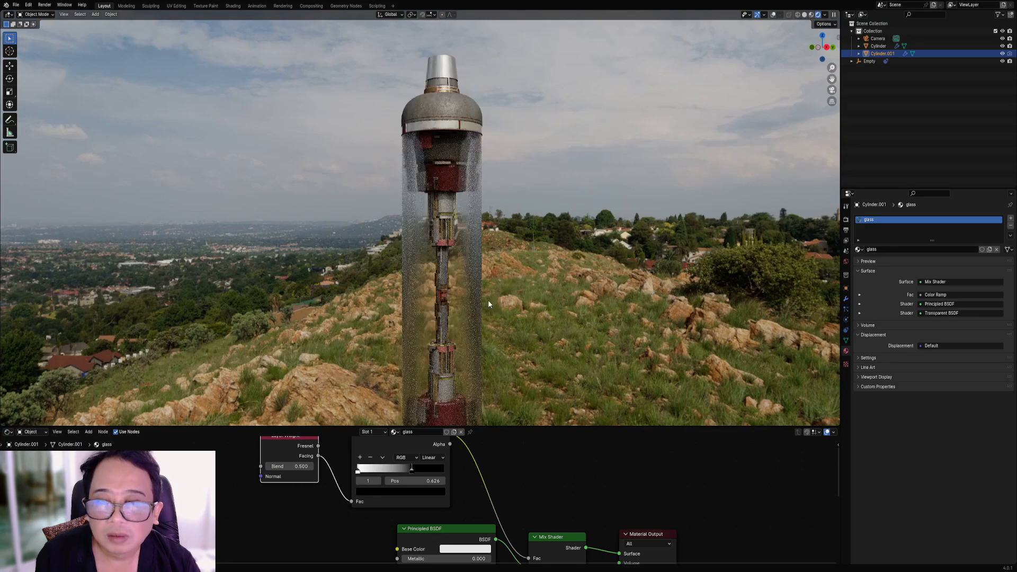
key("z")
left_click(520, 320)
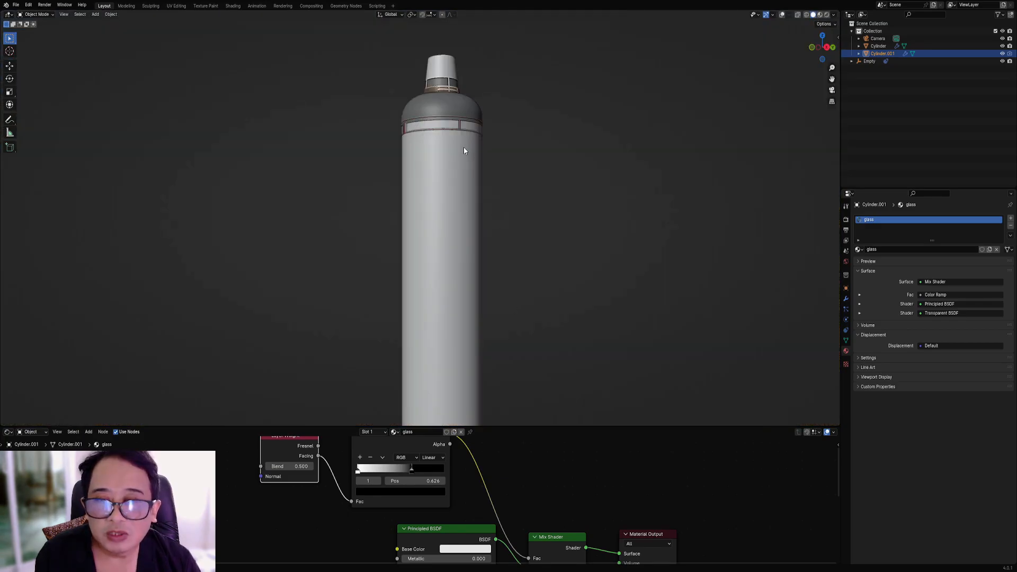
Set the Color Ramp's interpolation to B-Spline and show the glass in Rendered shading.
left_click(432, 458)
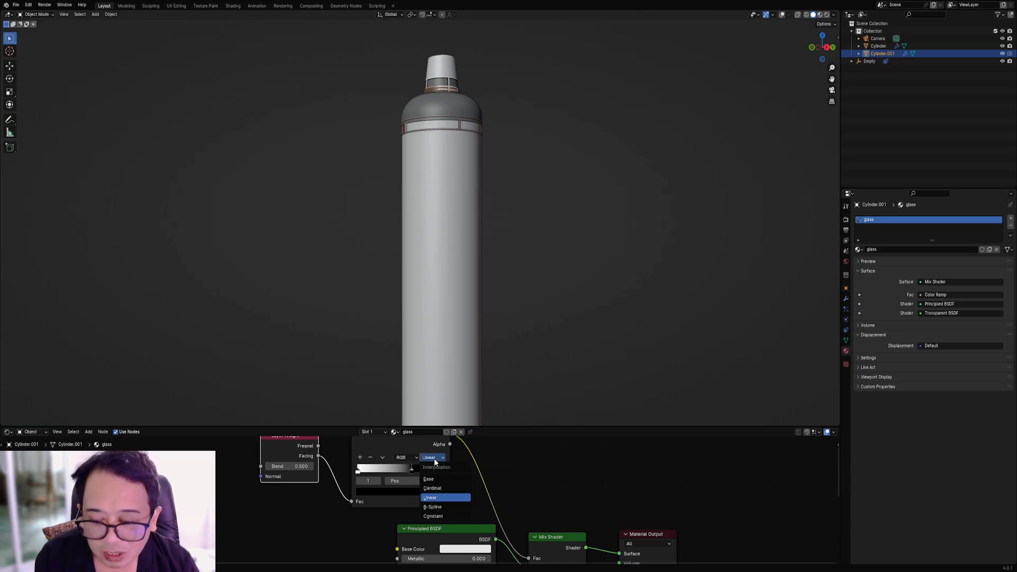
left_click(435, 508)
key("z")
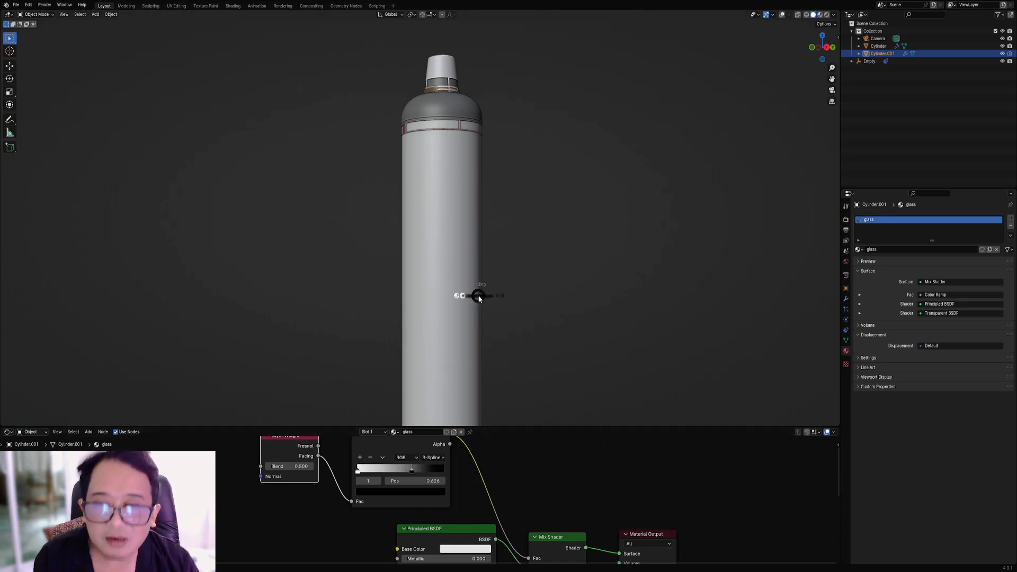
left_click(510, 267)
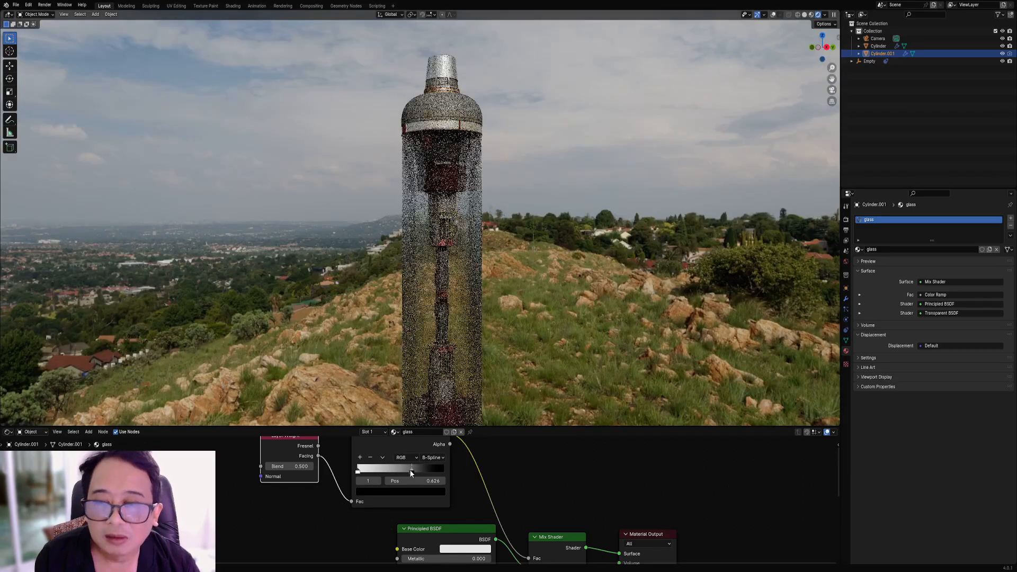
Move the Color Ramp's black stop to about 0.436 and save the file in Solid shading.
left_click_drag(412, 469, 382, 472)
middle_click_drag(468, 360, 475, 303)
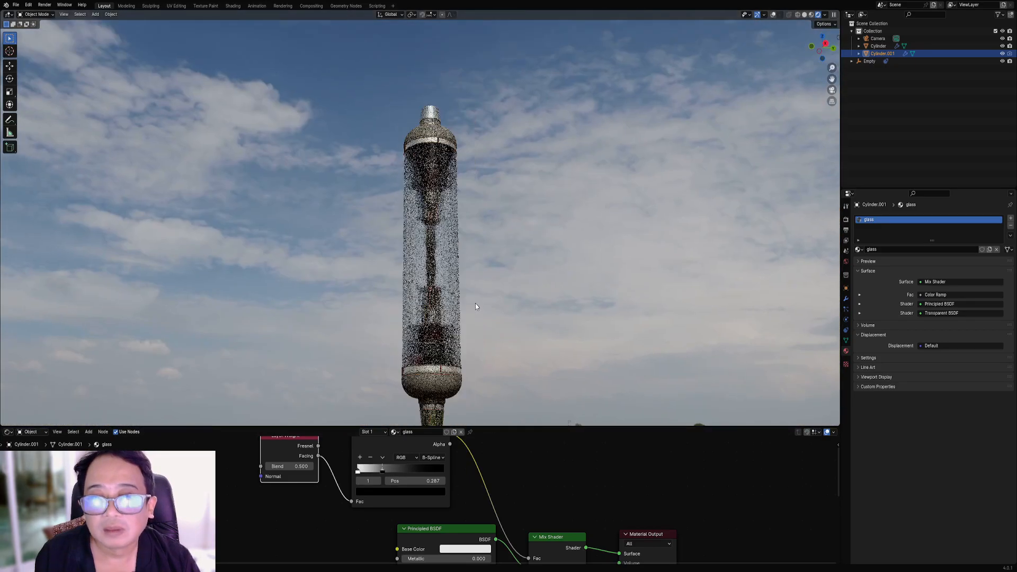
mouse_move(384, 472)
left_mouse_down()
mouse_move(406, 468)
mouse_move(396, 470)
left_mouse_up()
middle_click_drag(411, 424, 465, 271)
key("z")
left_click(521, 265)
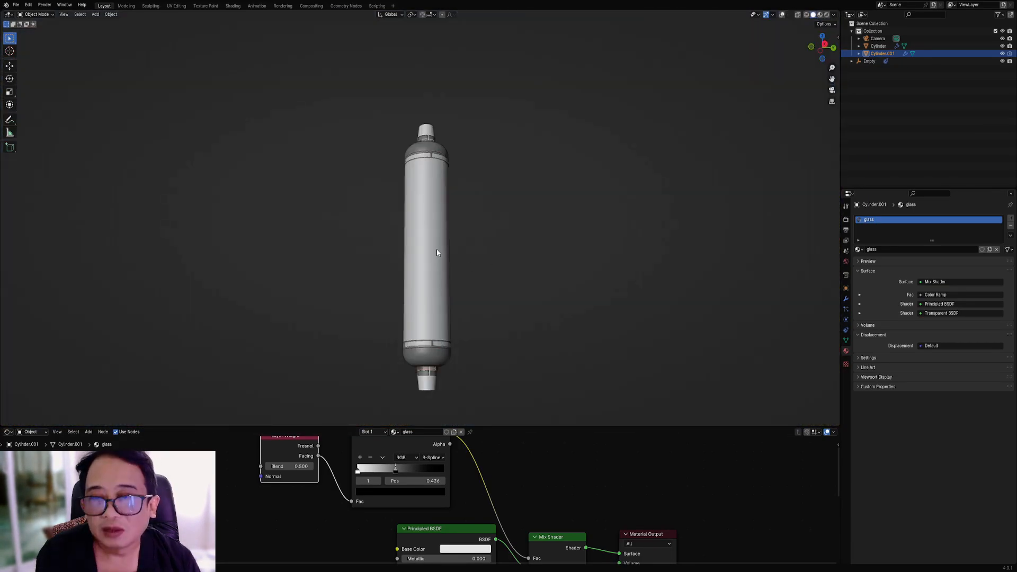
key("ctrl+s")
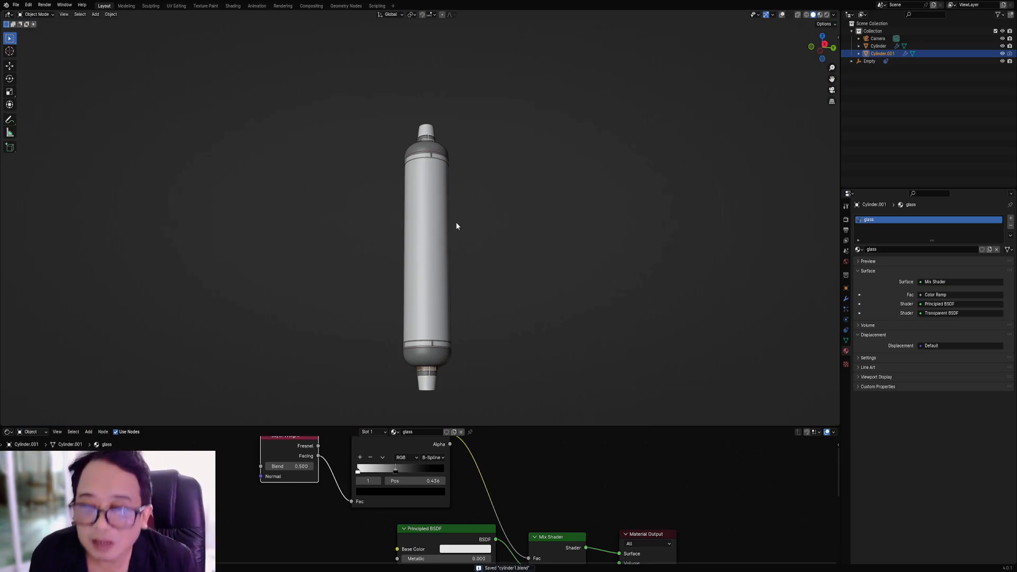
In Rendered shading, try the Rural Landscape world HDRI and switch the environment to Quarry 03.
key("z")
left_click(501, 203)
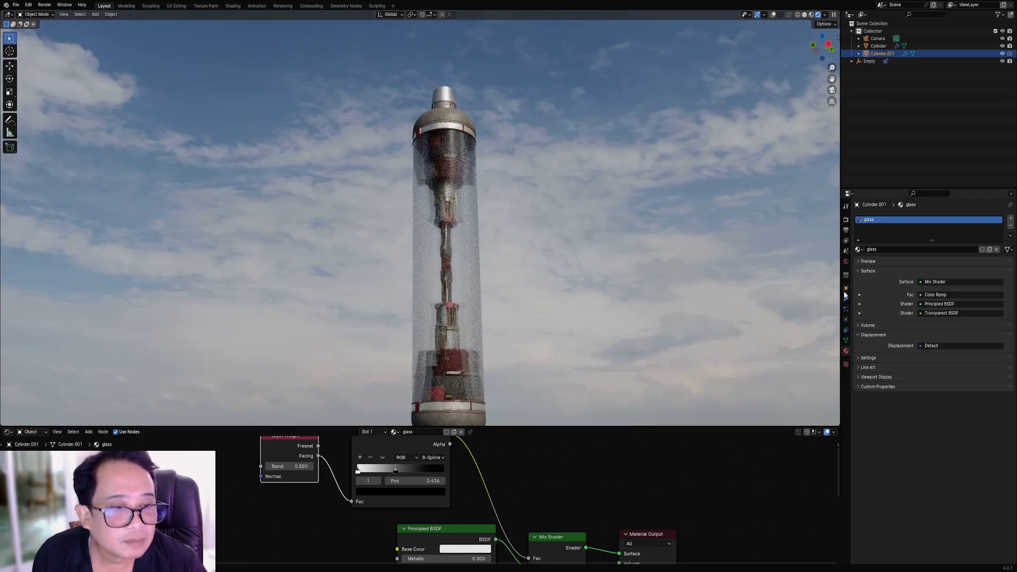
left_click(846, 262)
left_click(925, 377)
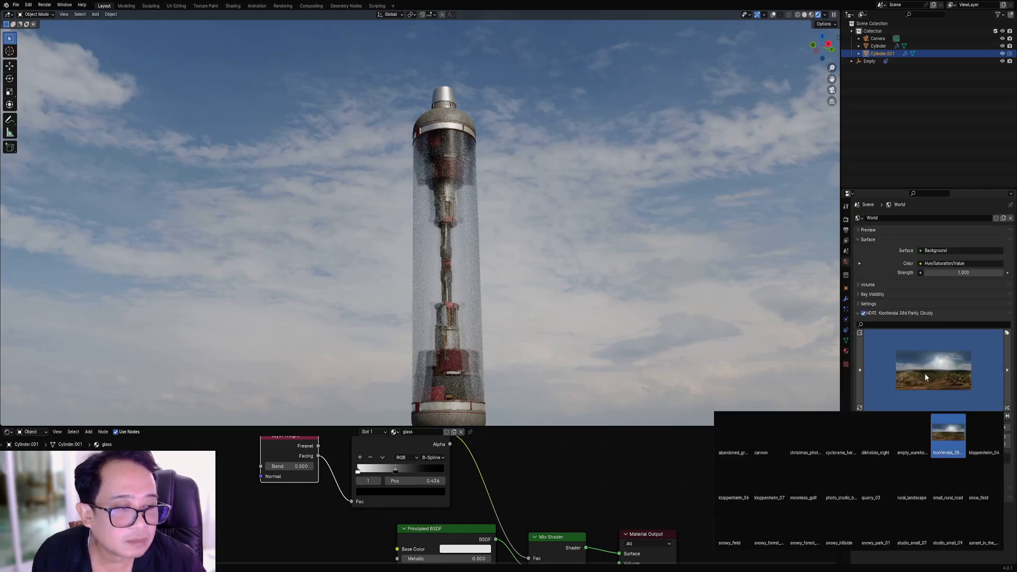
left_click(918, 474)
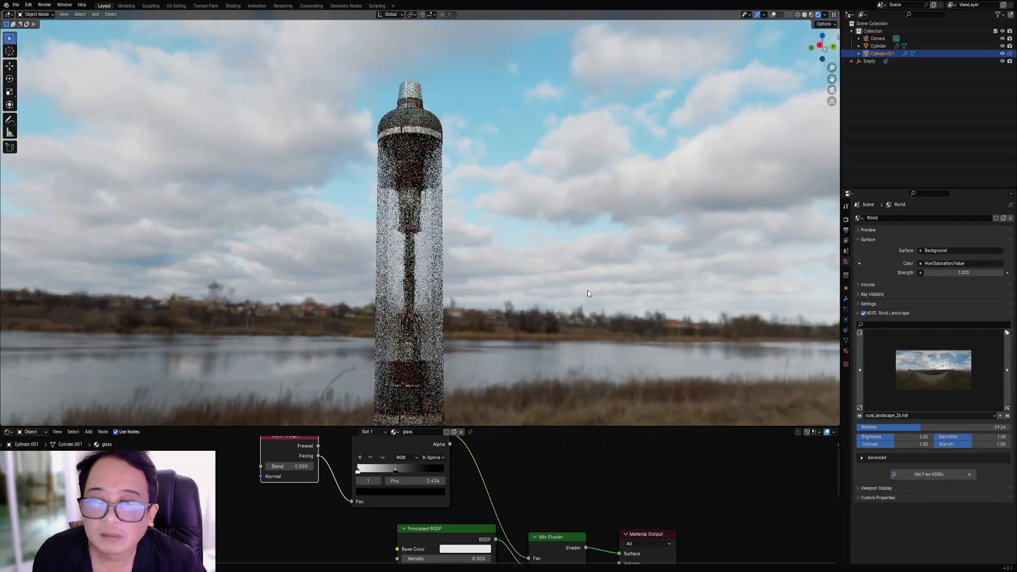
left_click(940, 398)
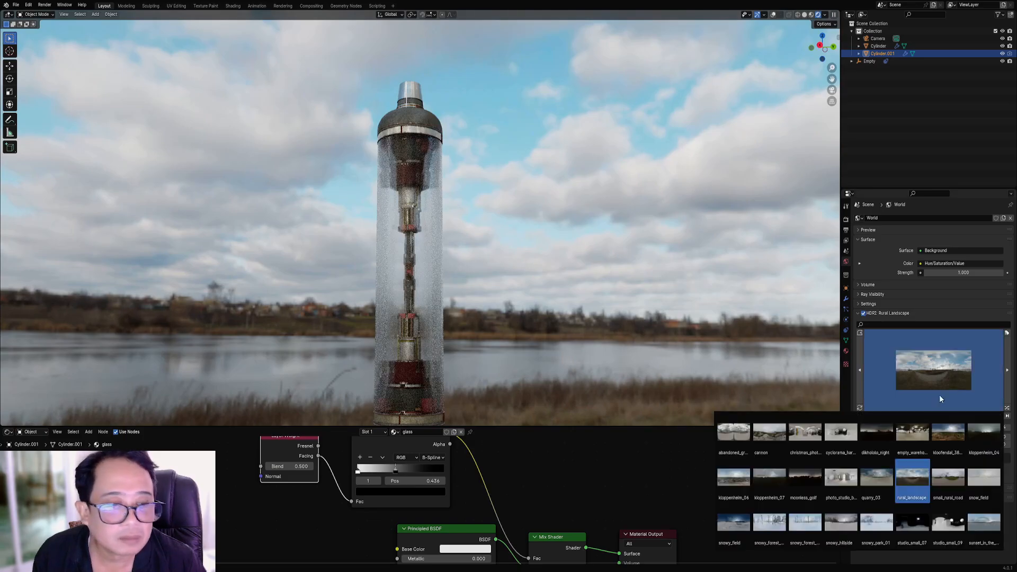
left_click(887, 476)
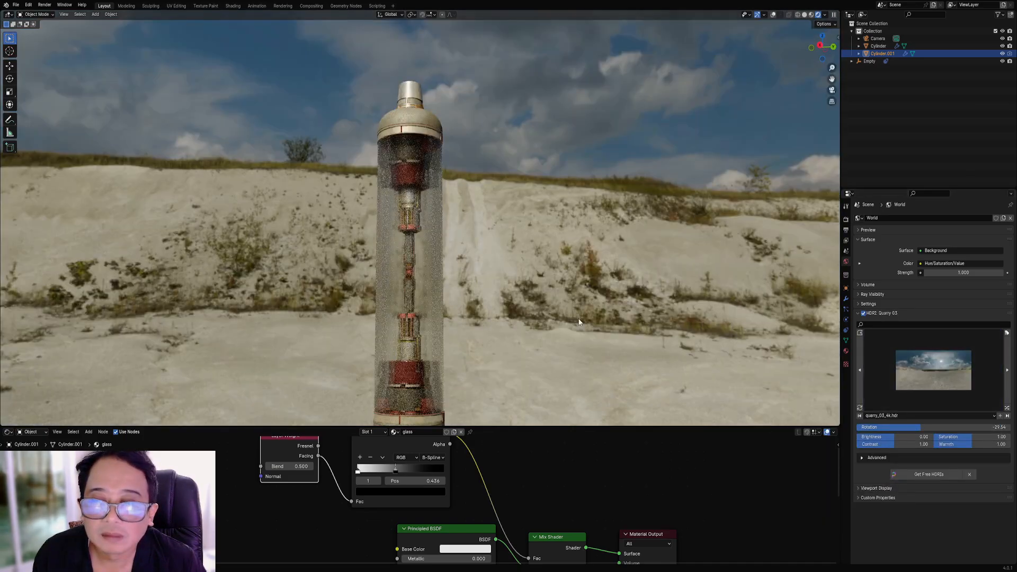
Check the glass against the Quarry 03 environment, return to Solid shading, and save the file.
mouse_move(472, 296)
middle_mouse_down()
mouse_move(470, 239)
mouse_move(488, 237)
mouse_move(489, 266)
mouse_move(521, 275)
mouse_move(511, 253)
mouse_move(490, 253)
middle_mouse_up()
key("z")
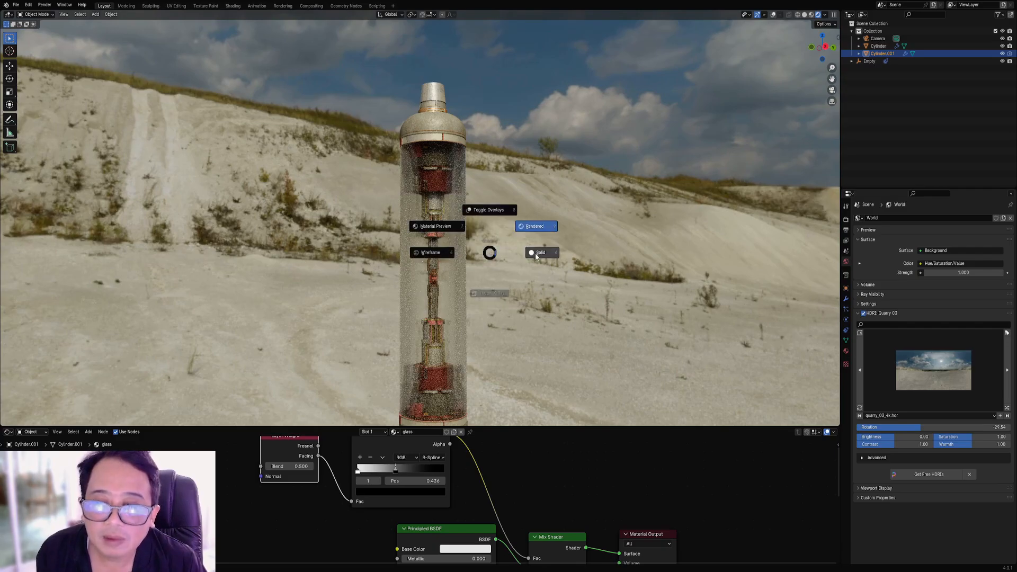
left_click(535, 253)
key("ctrl+s")
key("ctrl+space")
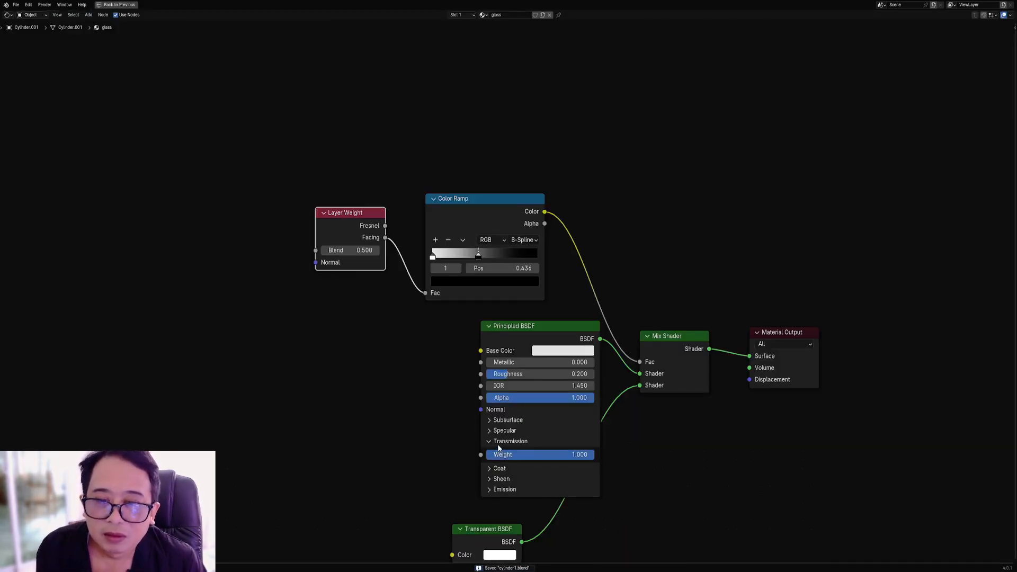
key("ctrl+space")
key("ctrl+z")
key("ctrl+z")
key("ctrl+z")
key("ctrl+z")
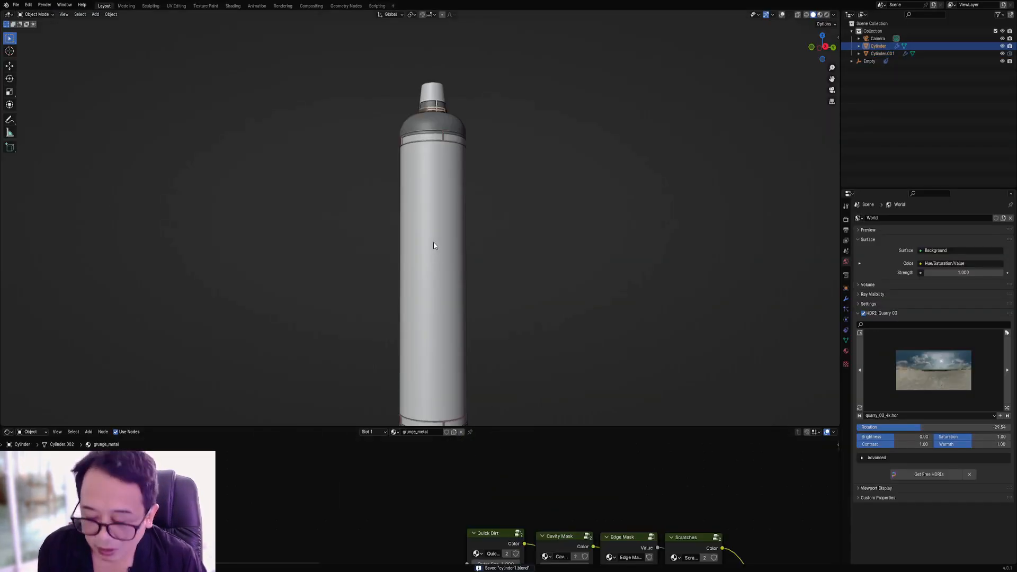
key("ctrl+shift+z")
key("ctrl+shift+z")
key("ctrl+shift+z")
key("ctrl+shift+z")
key("ctrl+z")
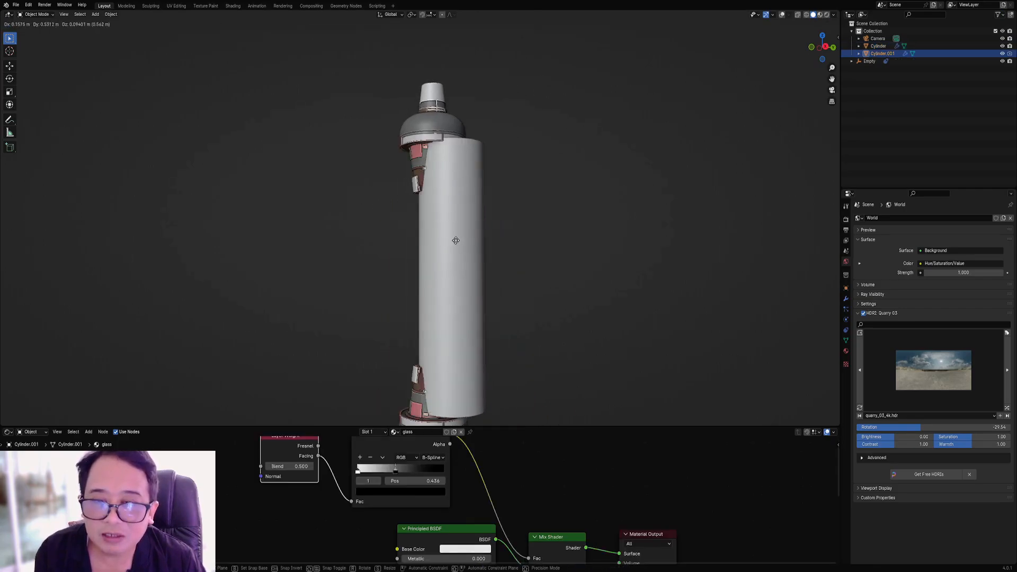
key("ctrl+shift+z")
Select the metal cylinder object and copy the Quick Dirt node from its grunge_metal material.
left_click(455, 121)
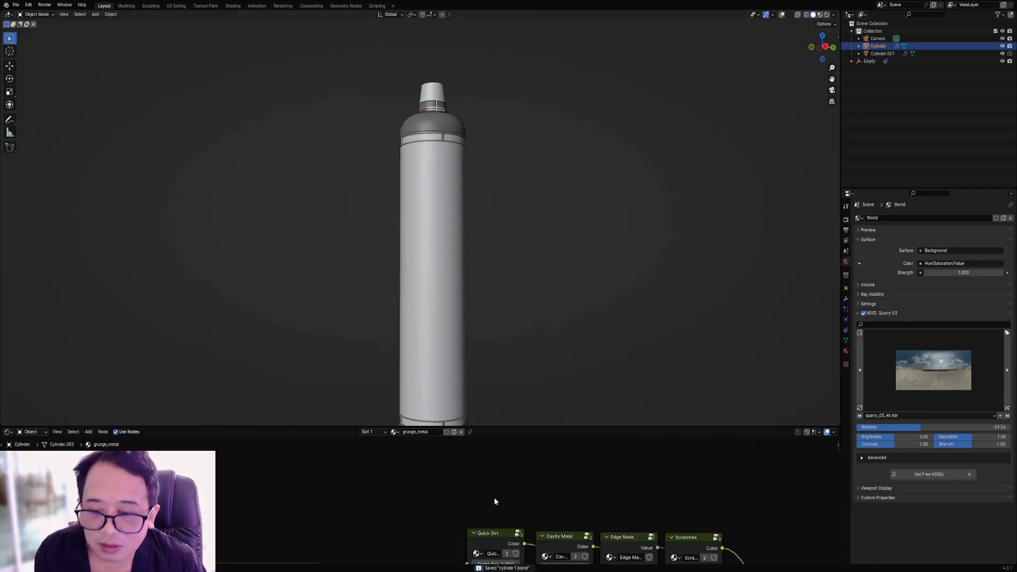
key("g")
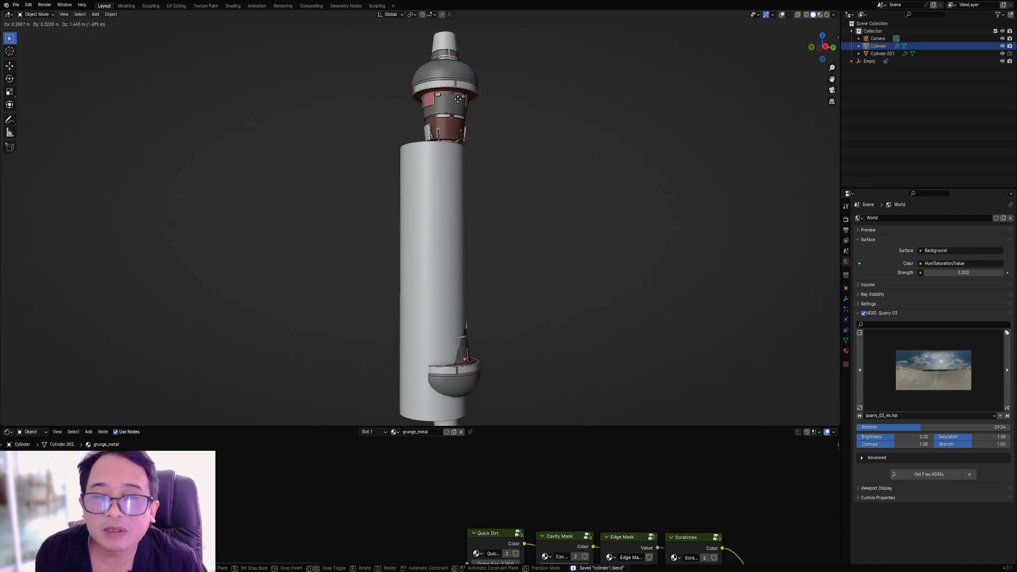
right_click(378, 152)
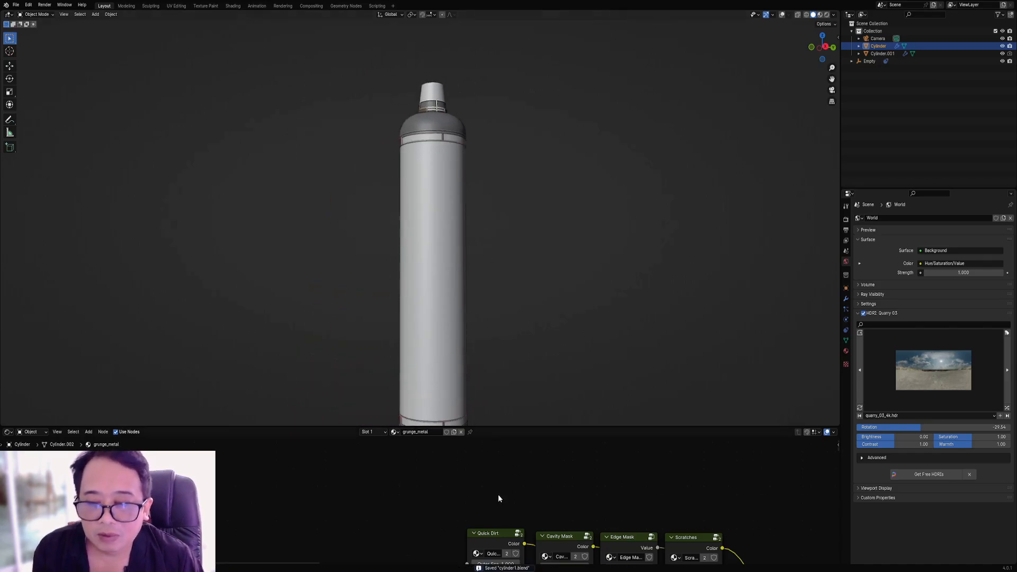
scroll(466, 495, "down", 2)
middle_click_drag(507, 514, 438, 492)
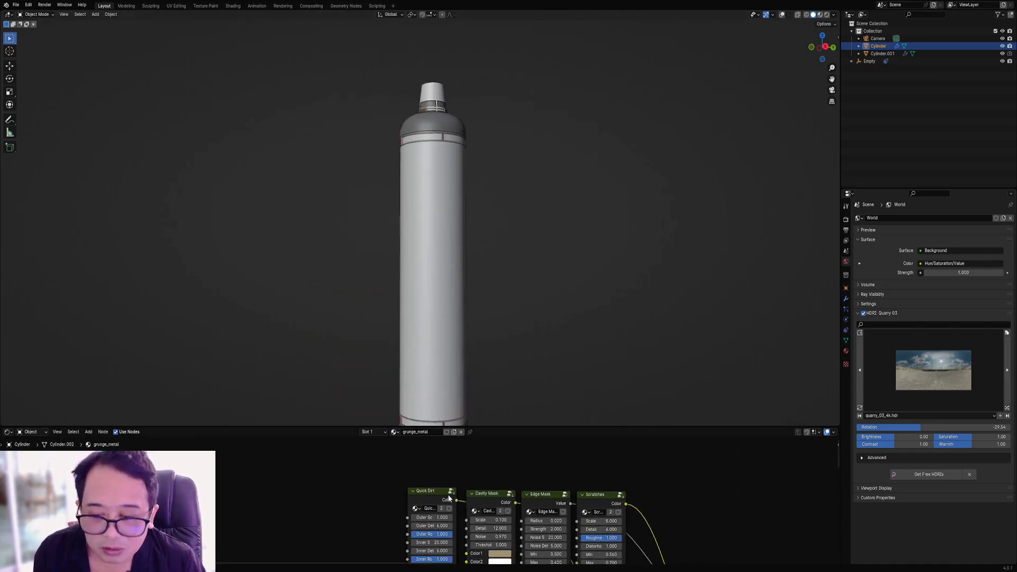
key("ctrl+space")
left_click(510, 291)
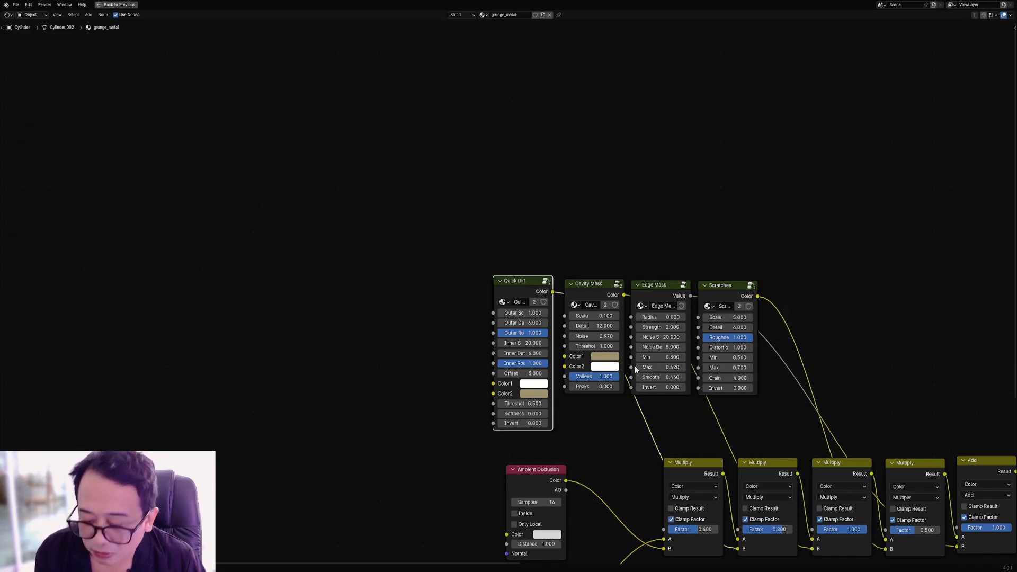
key("ctrl+space")
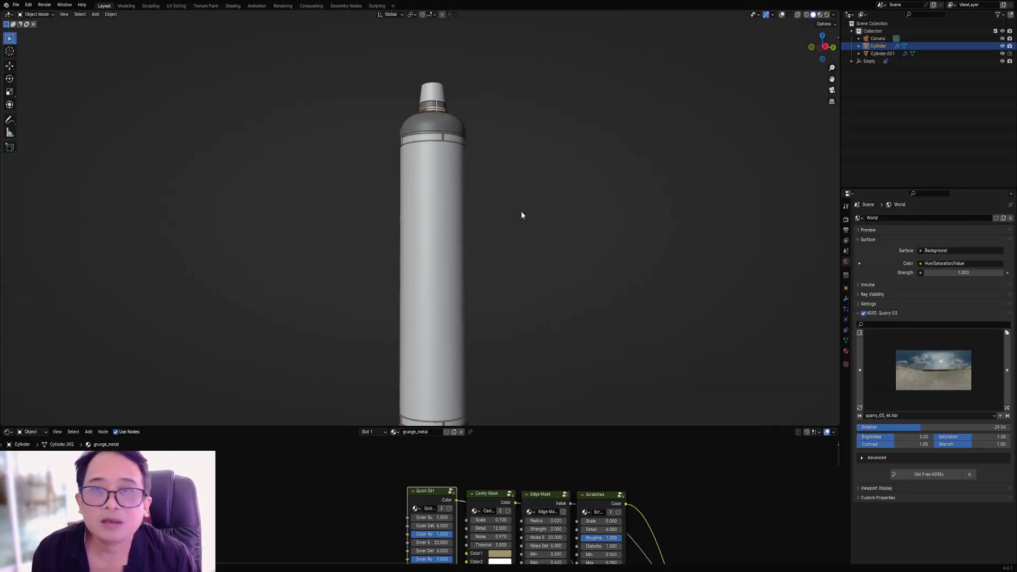
Paste the Quick Dirt node into the outer cylinder's glass material and place it beside the Principled BSDF.
left_click(450, 204)
key("ctrl+space")
scroll(373, 427, "down", 3)
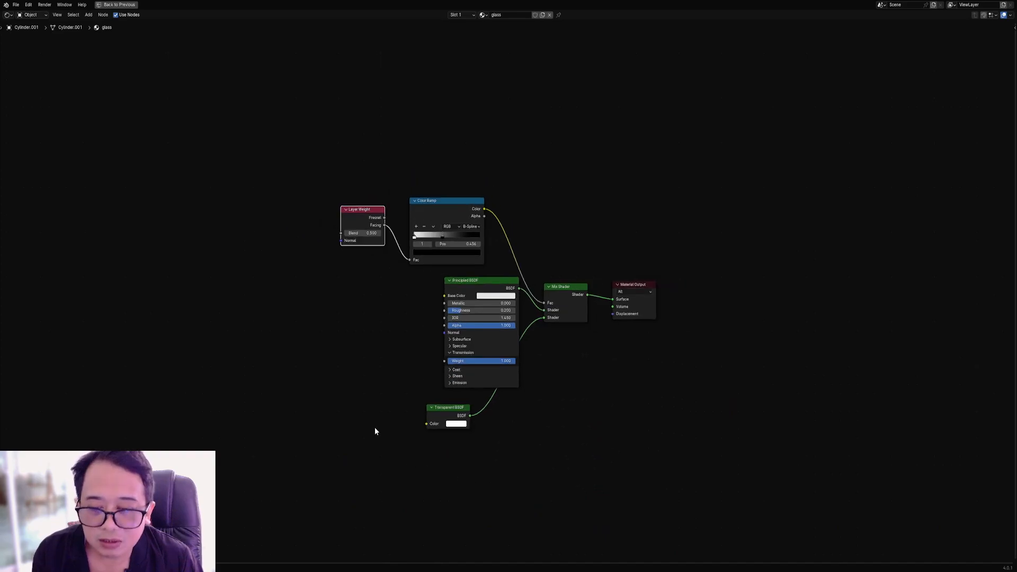
scroll(450, 341, "up", 1)
key("ctrl+v")
left_click_drag(449, 288, 373, 285)
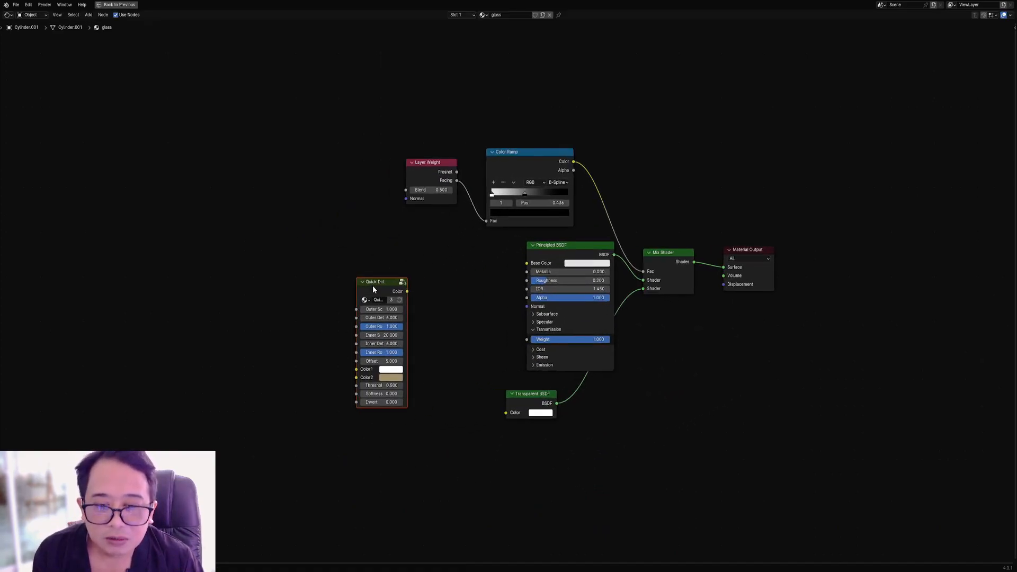
scroll(453, 313, "up", 1)
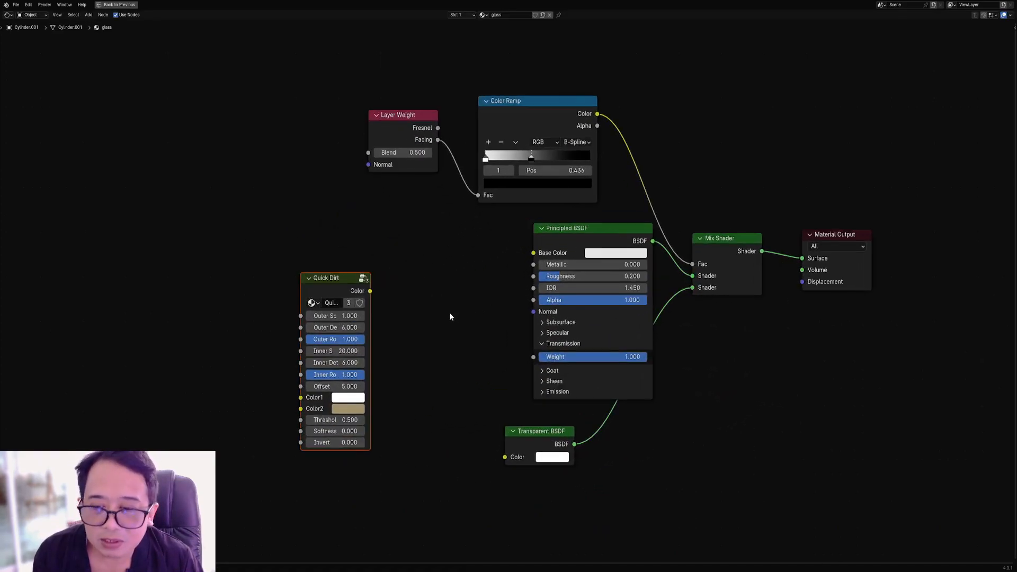
Set Quick Dirt's Color2 to black and connect its Color output to the Principled BSDF's Transmission Weight.
left_click(357, 409)
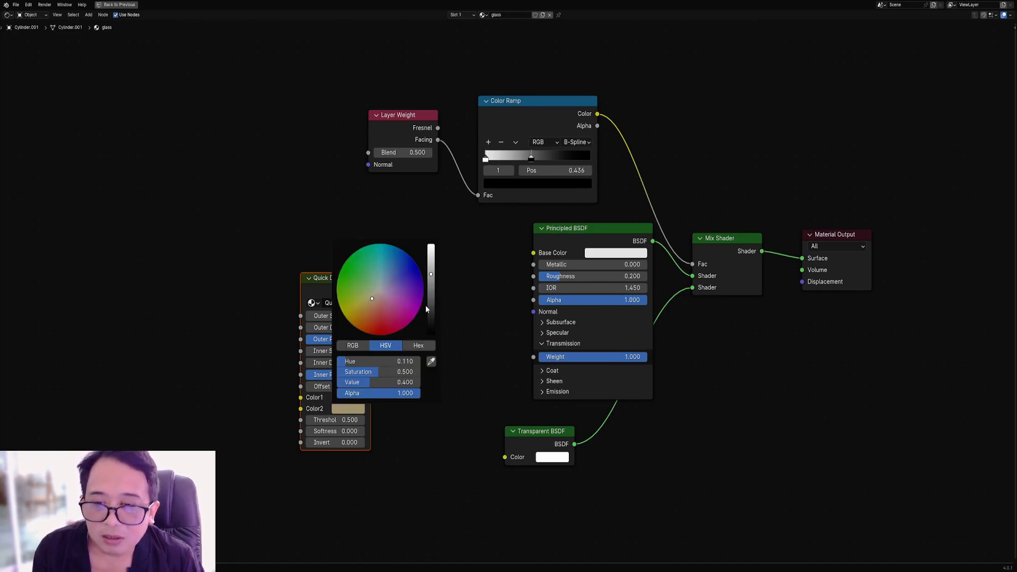
left_click_drag(427, 309, 430, 336)
left_click_drag(370, 291, 532, 357)
Preview the glass in Rendered shading and set the Quick Dirt node's Threshold to 0.430.
key("ctrl+space")
key("z")
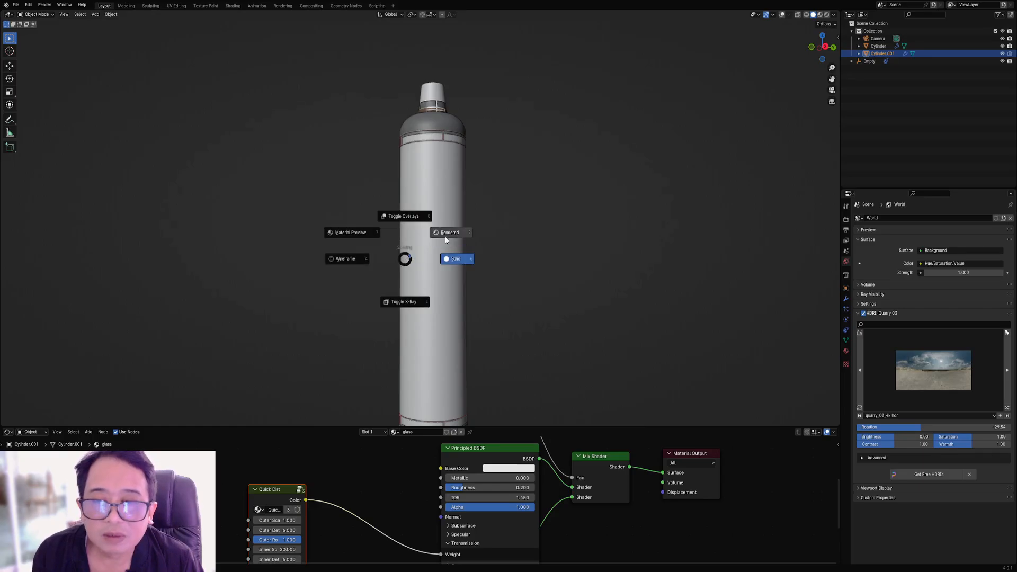
left_click(444, 234)
middle_click_drag(438, 238, 445, 362)
scroll(347, 484, "up", 2)
middle_click_drag(315, 489, 398, 447)
scroll(398, 485, "up", 2)
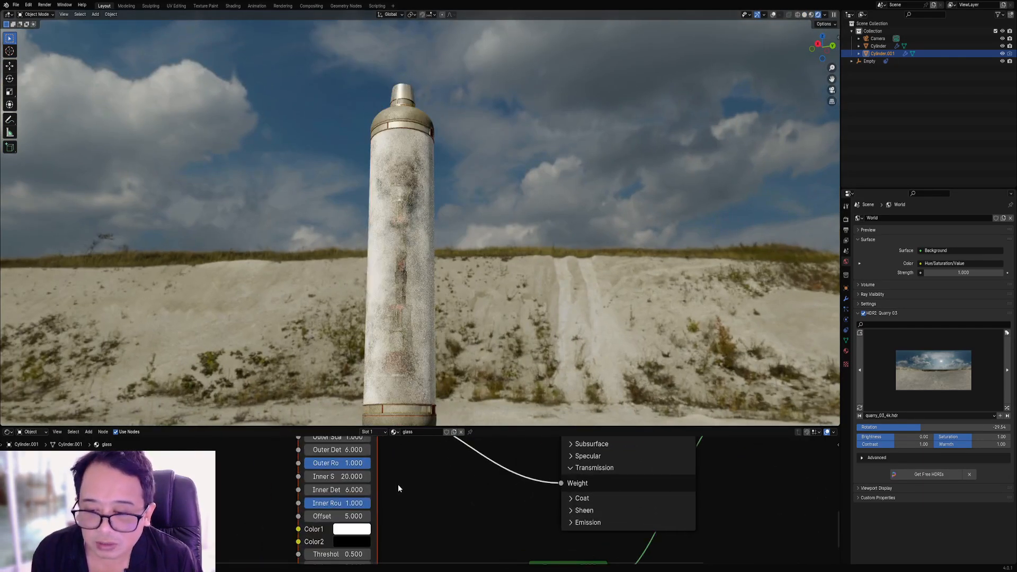
middle_click_drag(386, 515, 405, 486)
left_click_drag(372, 525, 366, 525)
middle_click_drag(436, 301, 456, 307)
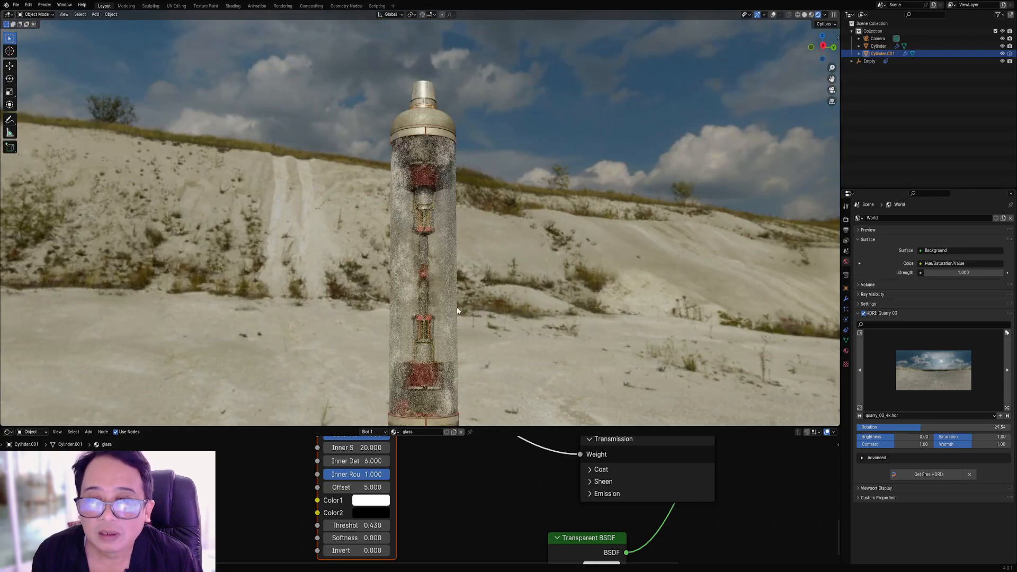
Switch the world HDRI to kloofendal_38d_partly_cloudy_2k.hdr and view the glass cylinder against its sky.
left_click(936, 389)
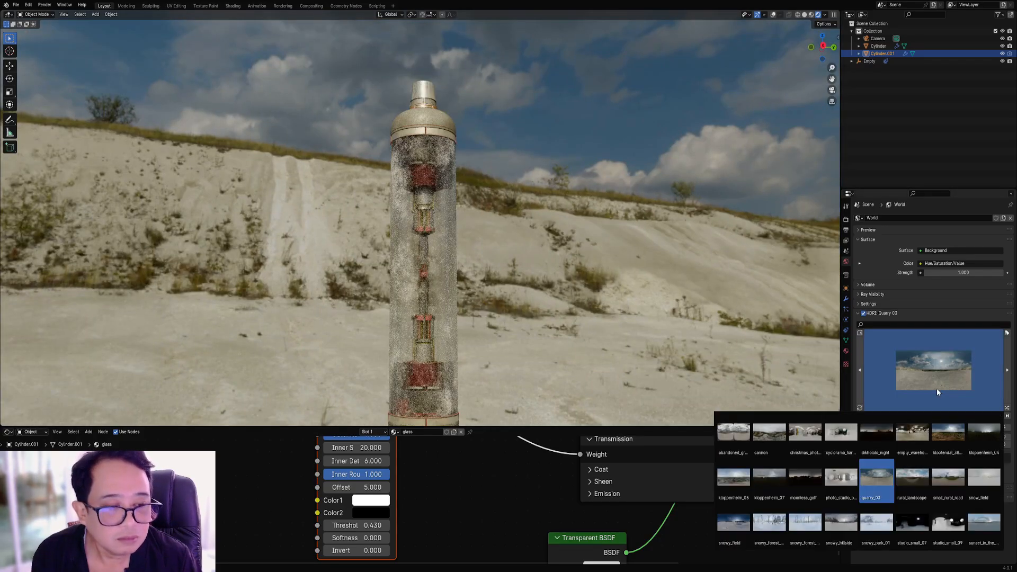
left_click(941, 431)
middle_click_drag(485, 313, 479, 374)
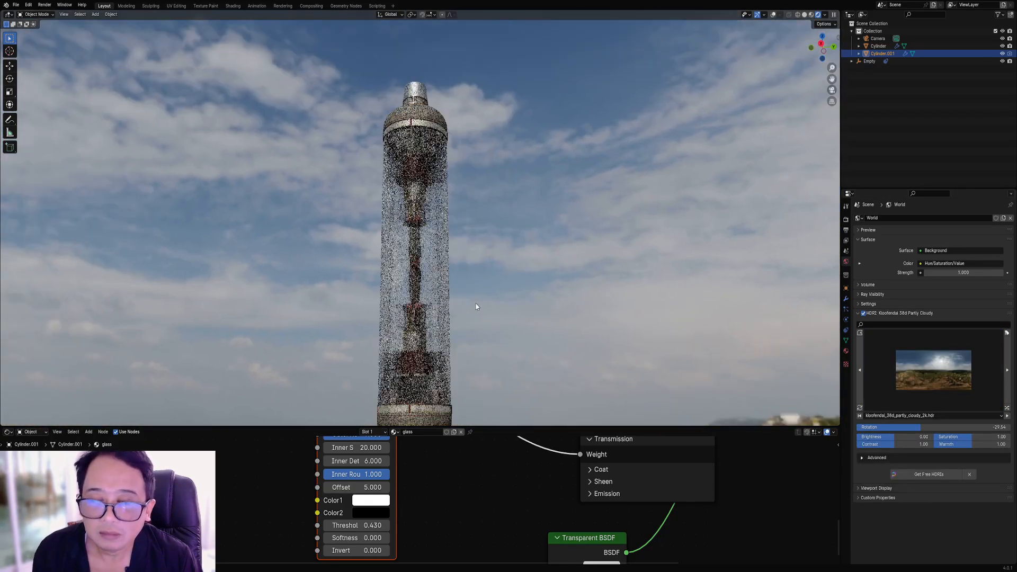
Connect Quick Dirt's Color output to the Principled BSDF's Base Color as well.
scroll(483, 460, "down", 2)
middle_click_drag(483, 460, 439, 537)
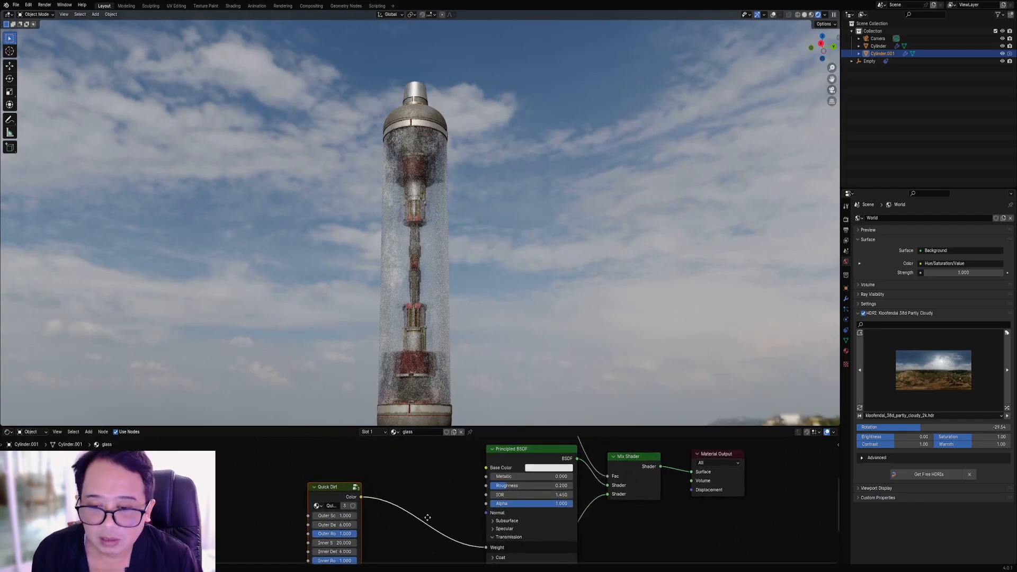
left_click_drag(407, 497, 484, 471)
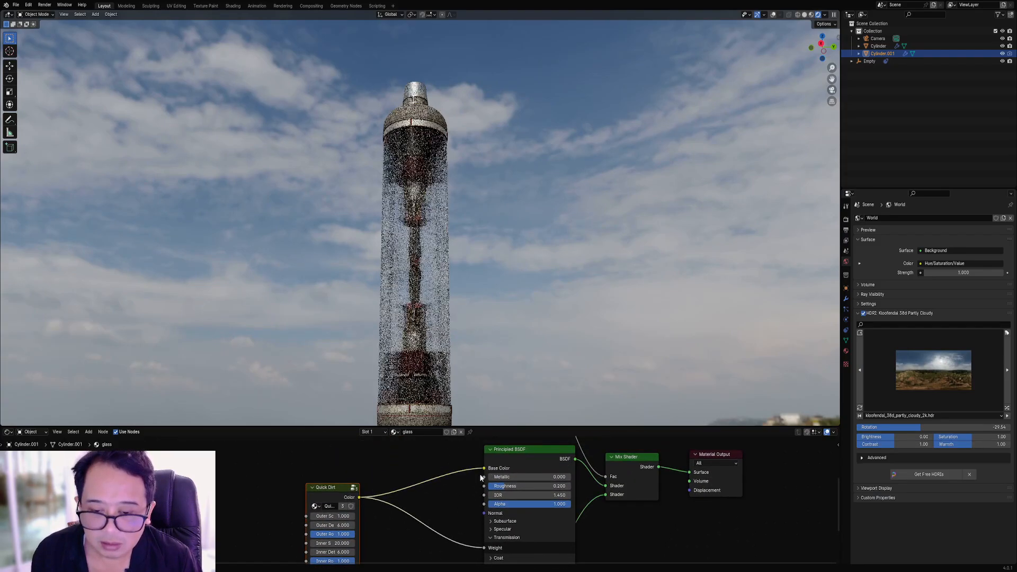
scroll(433, 471, "down", 3)
scroll(421, 494, "up", 2)
mouse_move(433, 470)
middle_mouse_down()
mouse_move(414, 524)
mouse_move(423, 516)
middle_mouse_up()
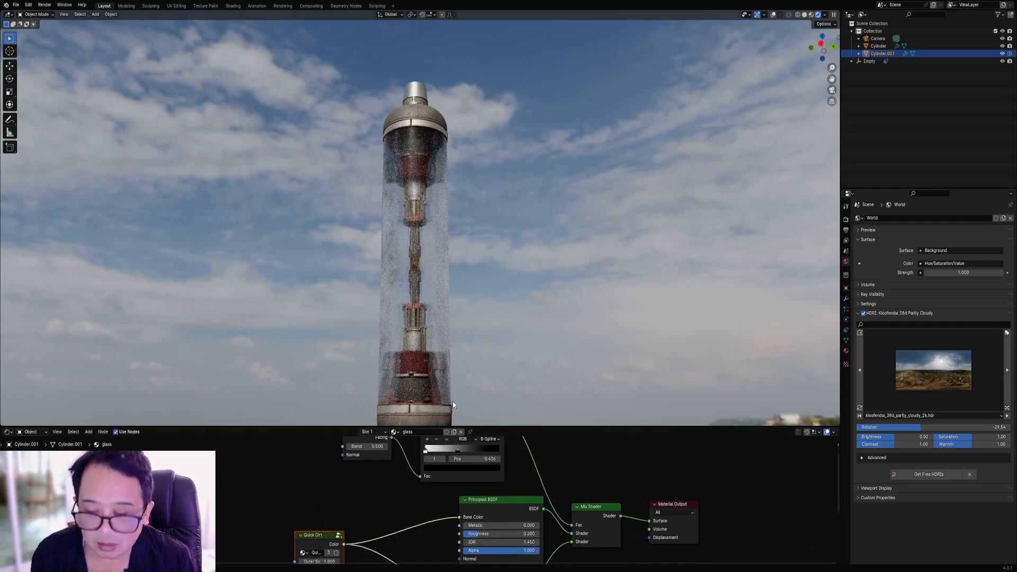
In Solid shading, insert a duplicate of the Color Ramp between Quick Dirt and Base Color, and move Quick Dirt lower.
key("z")
left_click(495, 360)
key("ctrl+space")
scroll(447, 474, "up", 3)
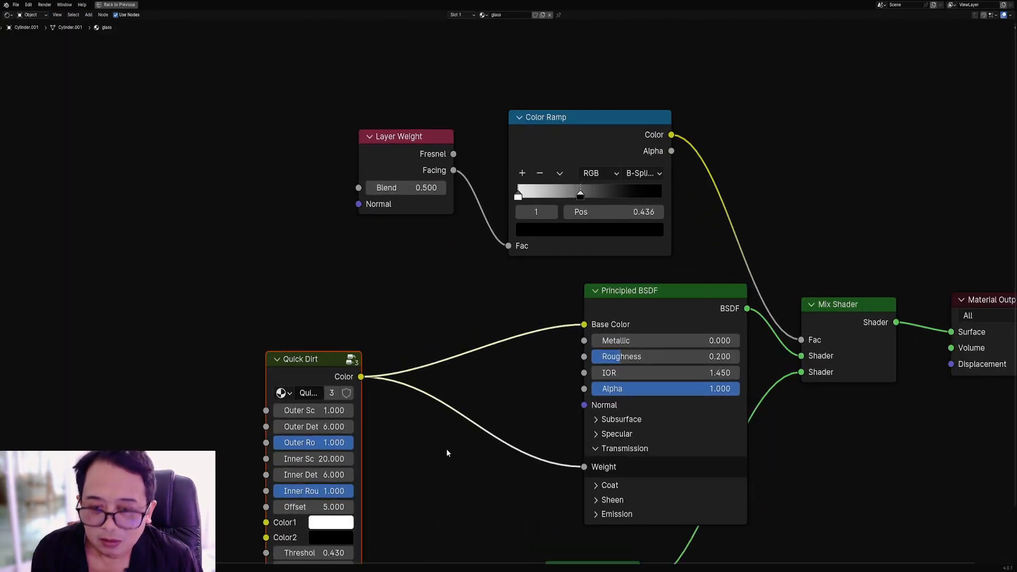
left_click(581, 112)
key("shift+d")
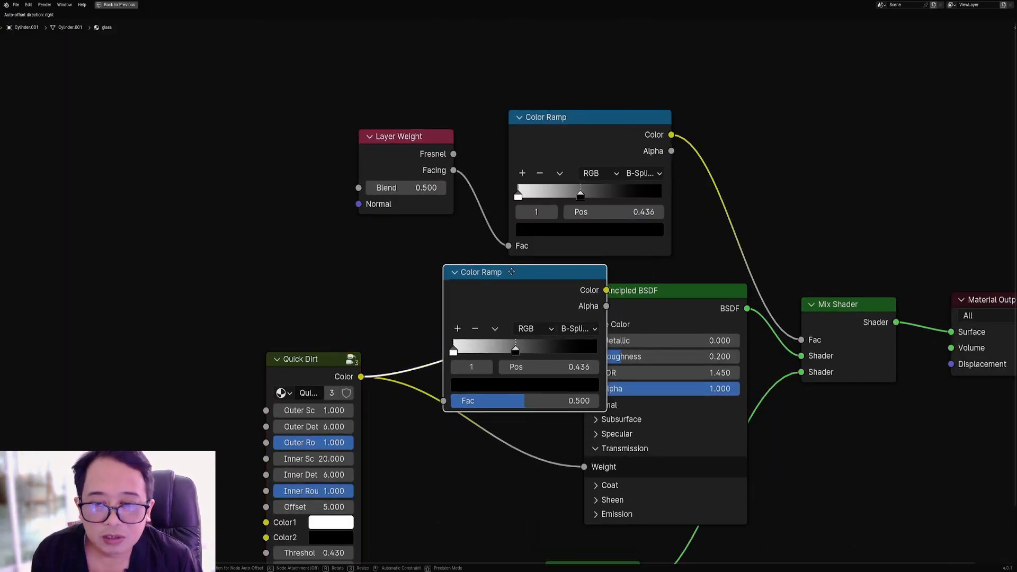
left_click(510, 272)
scroll(510, 285, "down", 4)
middle_click_drag(410, 463, 419, 411)
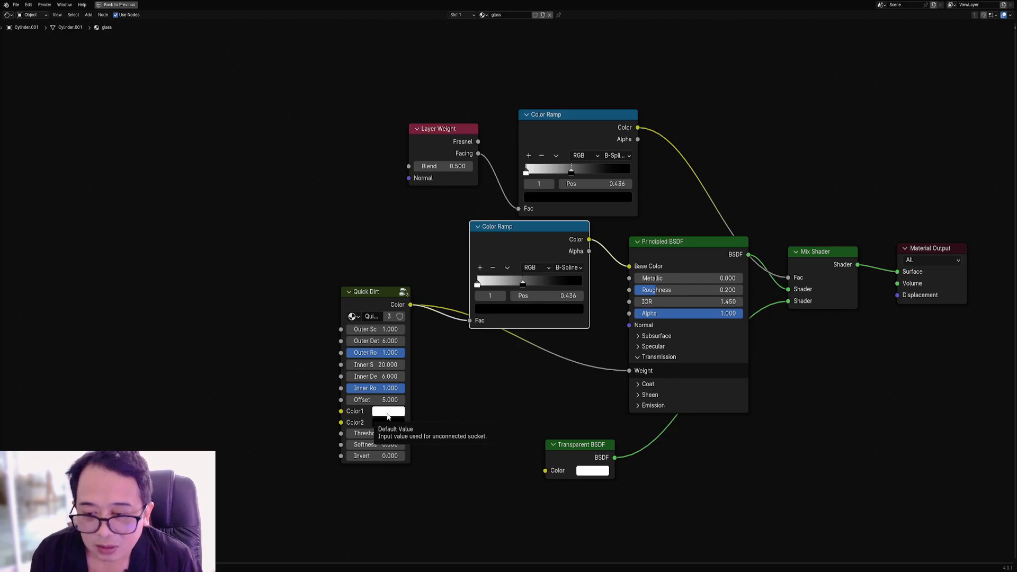
left_click_drag(382, 289, 344, 344)
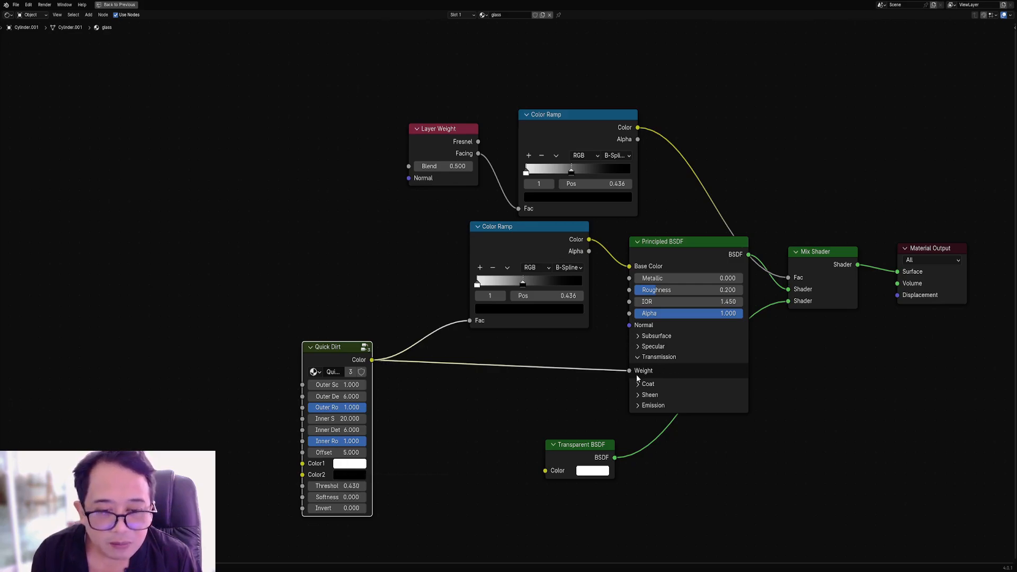
Try an orange-red Color2 in the Quick Dirt node and return it to black.
left_click(343, 475)
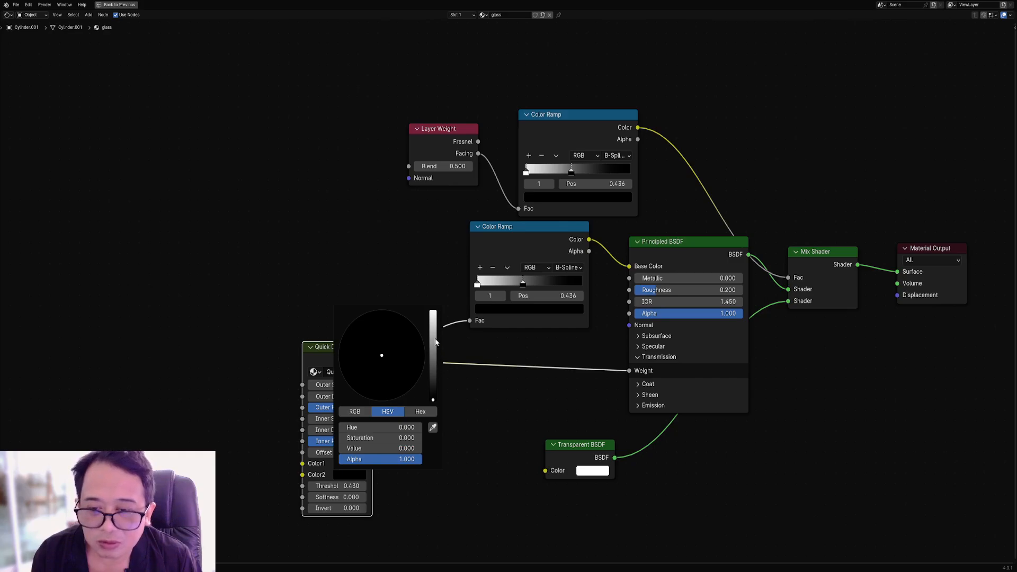
left_click(432, 311)
mouse_move(383, 365)
left_mouse_down()
mouse_move(376, 400)
mouse_move(373, 389)
left_mouse_up()
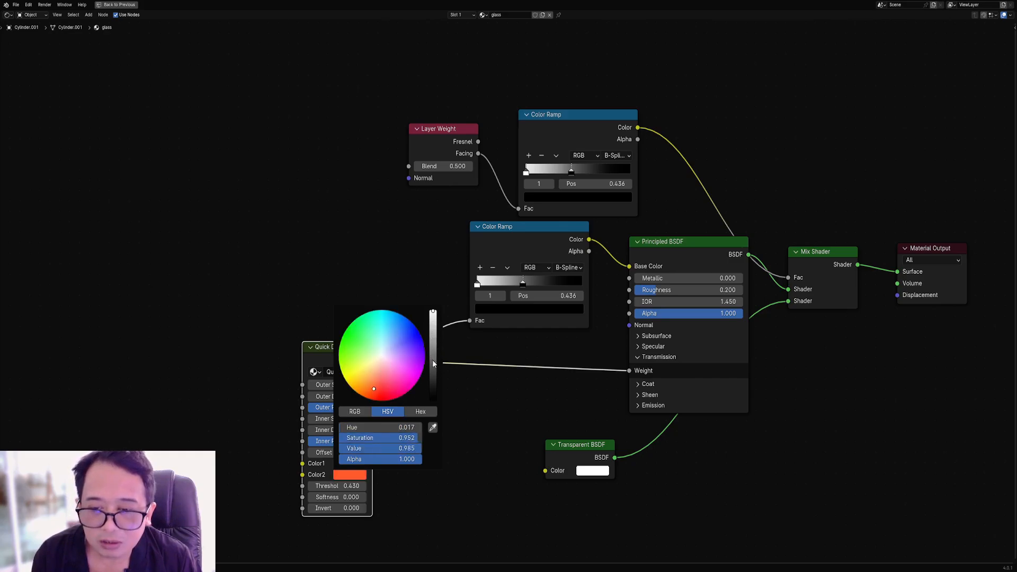
left_click_drag(433, 363, 434, 402)
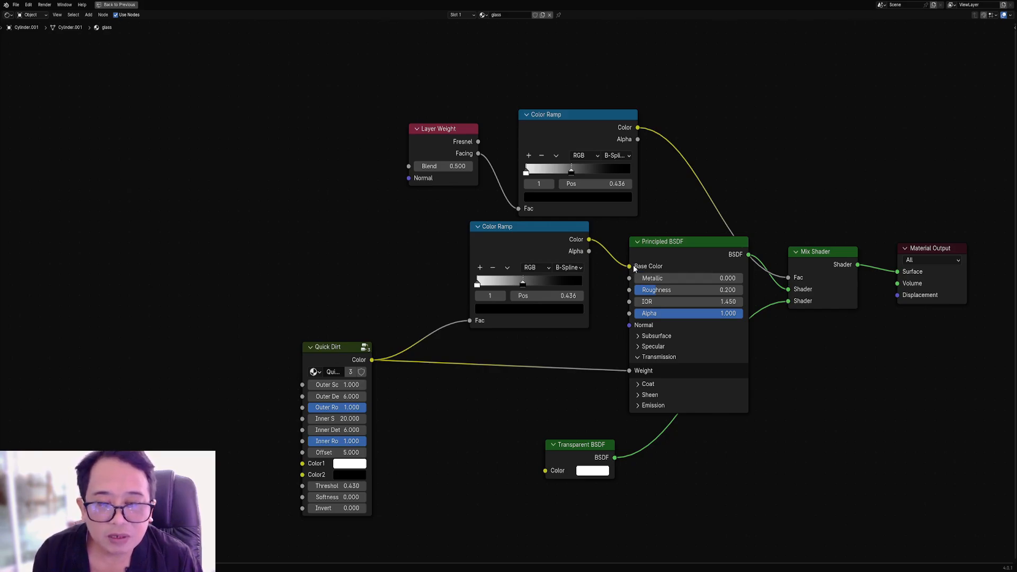
Move the Base Color ramp slightly away from the Principled BSDF, recolor its black stop orange, and preview in Rendered shading.
left_click_drag(538, 243, 517, 255)
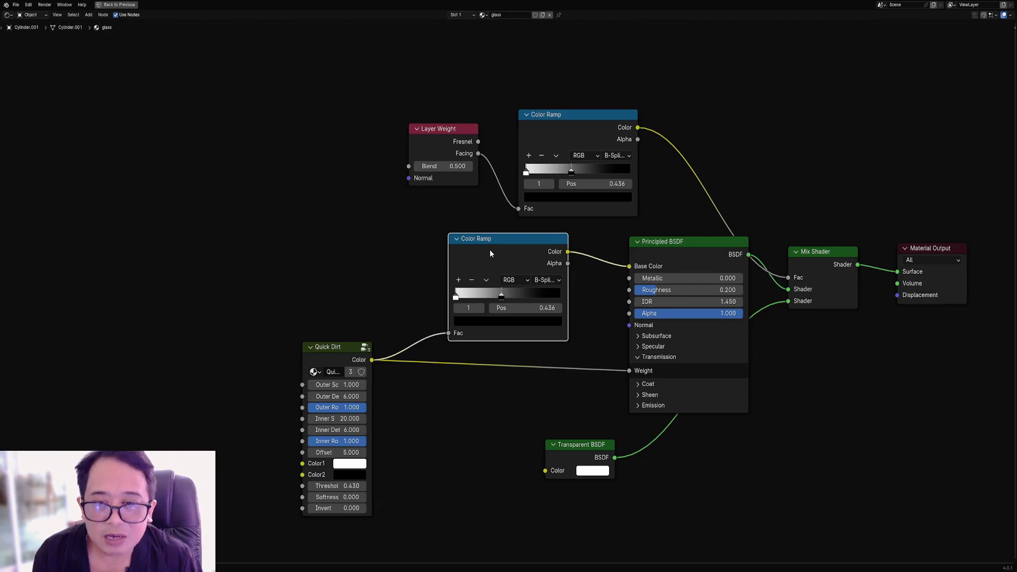
mouse_move(489, 253)
left_mouse_down()
mouse_move(498, 252)
mouse_move(487, 259)
left_mouse_up()
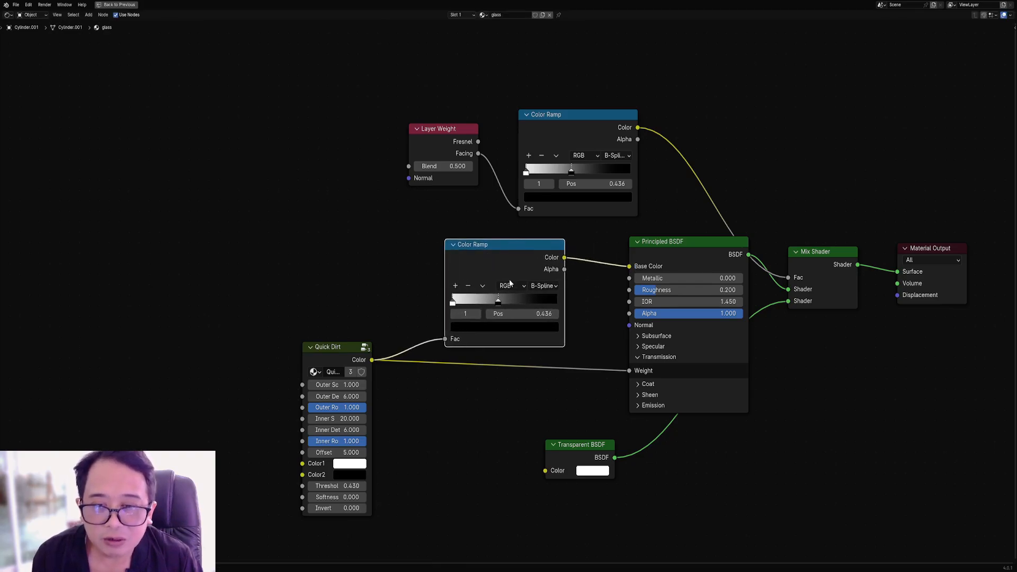
left_click(506, 328)
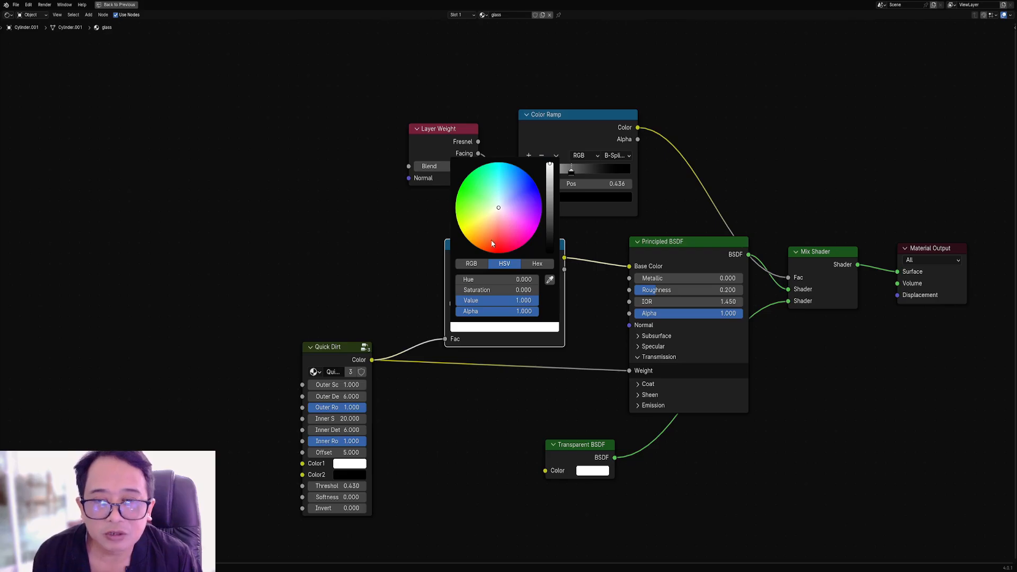
key("ctrl+v")
key("ctrl+space")
key("z")
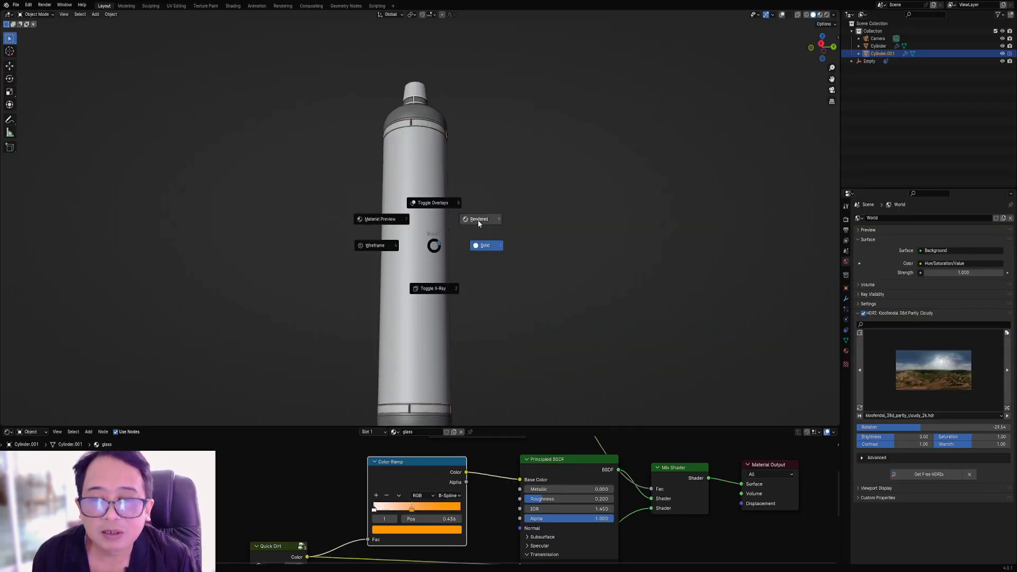
left_click(477, 221)
scroll(478, 493, "up", 2)
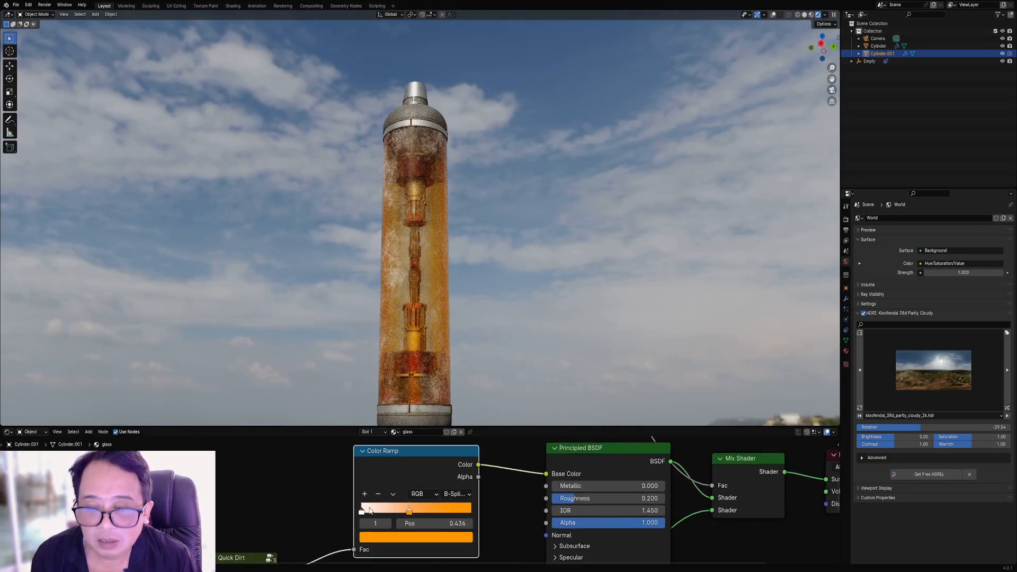
Move the Base Color ramp's white stop to 0.467 and orange stop to 0.805, and desaturate the orange to pale peach.
left_click_drag(362, 509, 455, 512)
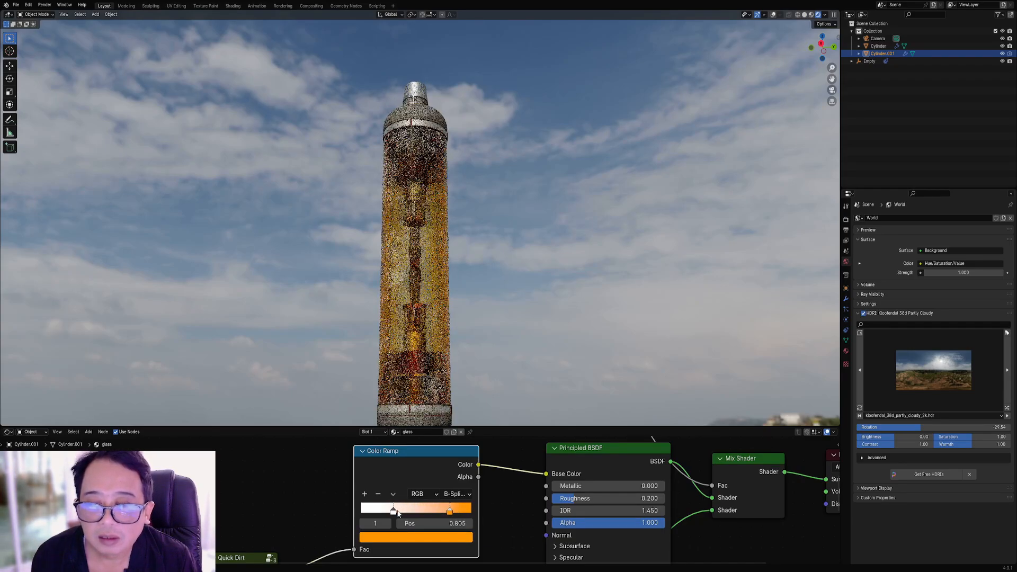
mouse_move(393, 509)
left_mouse_down()
mouse_move(424, 510)
mouse_move(412, 509)
left_mouse_up()
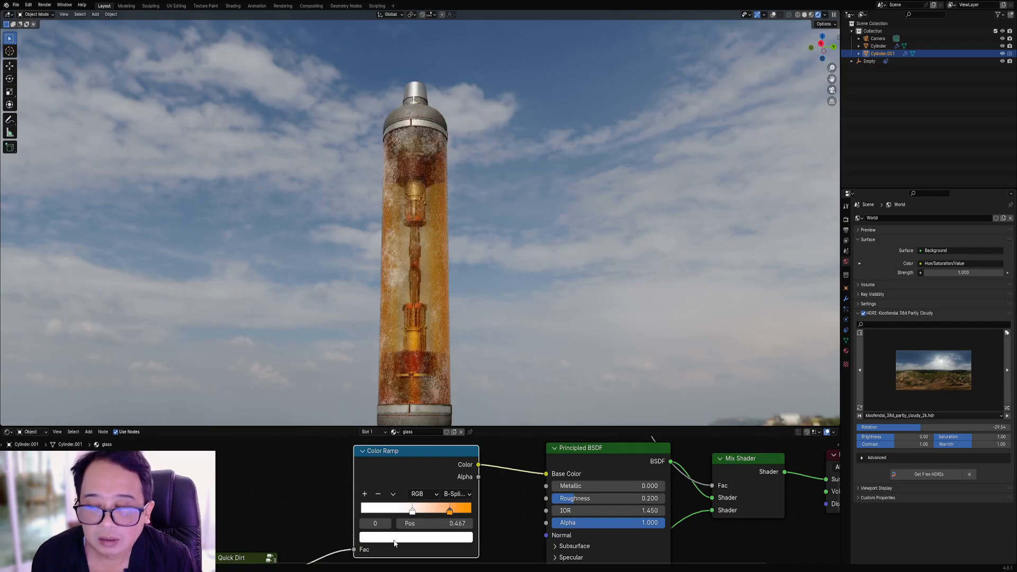
left_click(394, 539)
left_click(388, 523)
left_click(388, 537)
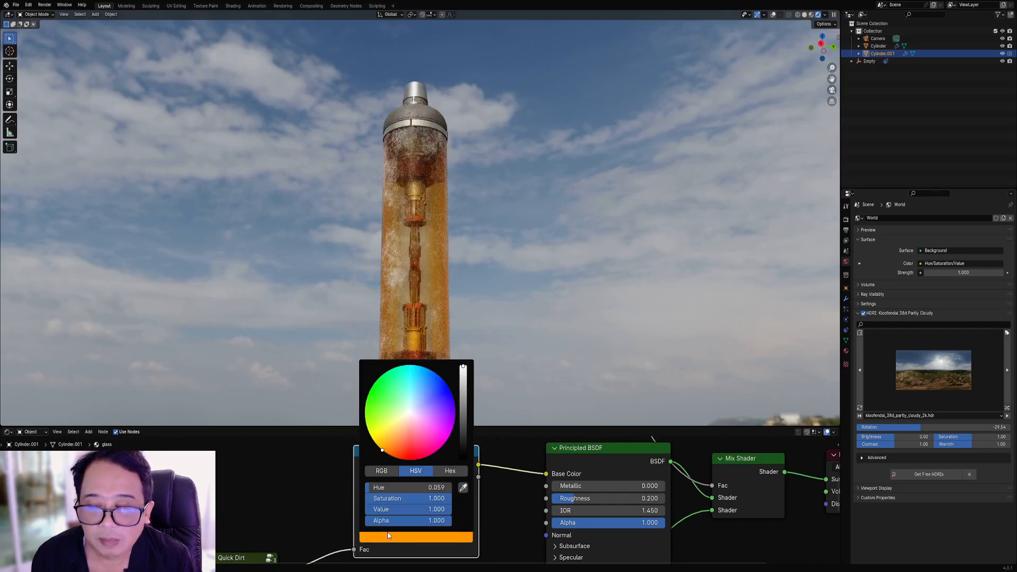
left_click_drag(463, 412, 463, 367)
left_click_drag(418, 498, 391, 498)
middle_click_drag(502, 286, 502, 314)
key("KP_0")
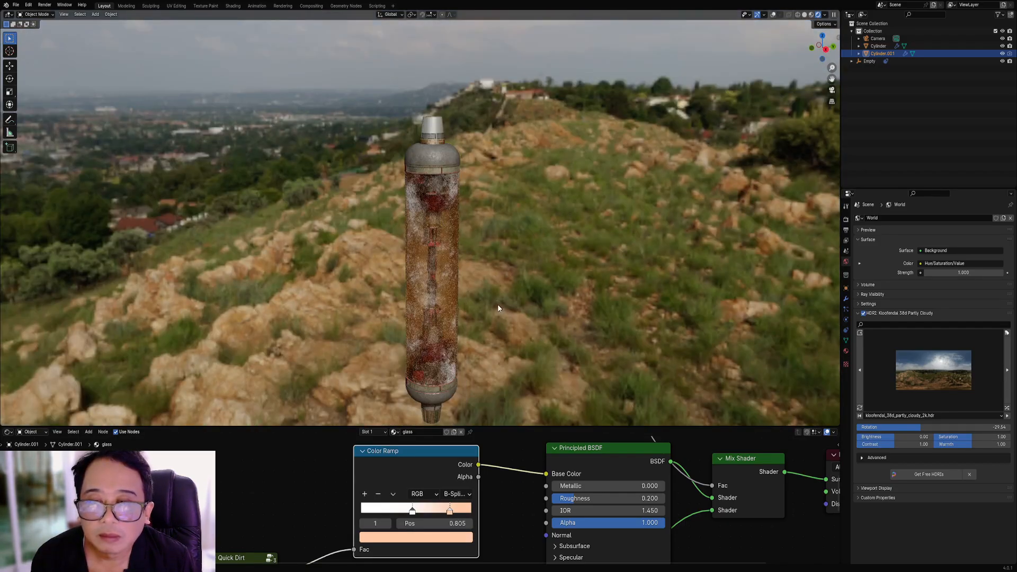
Save the file and shift the Base Color ramp's white stop to about 0.43.
key("ctrl+s")
scroll(488, 488, "down", 1)
scroll(487, 492, "up", 1)
mouse_move(412, 510)
left_mouse_down()
mouse_move(432, 510)
mouse_move(409, 519)
left_mouse_up()
Try a different Threshold on the Quick Dirt node.
scroll(409, 516, "down", 3)
scroll(348, 524, "up", 5)
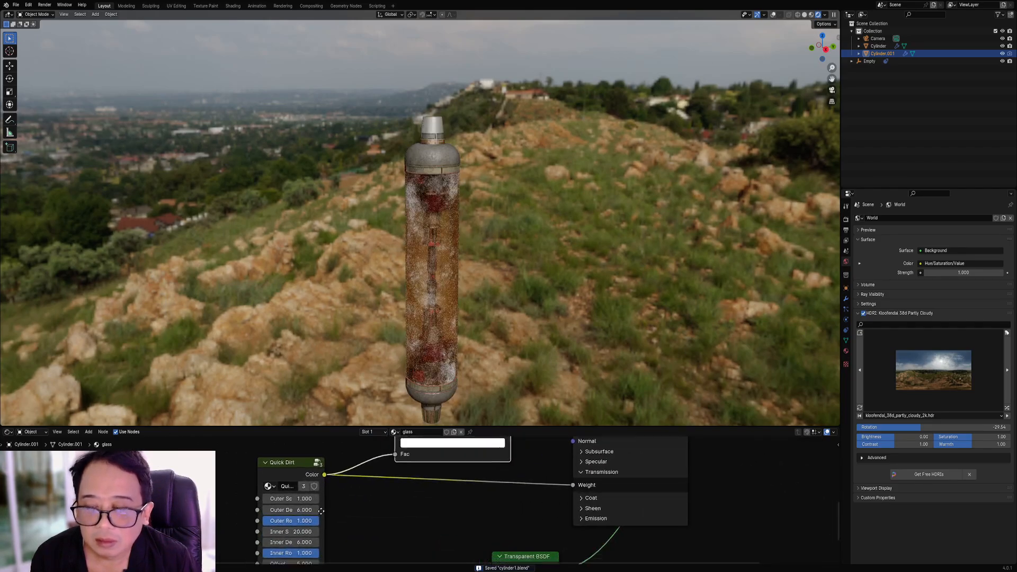
middle_click_drag(339, 535, 364, 492)
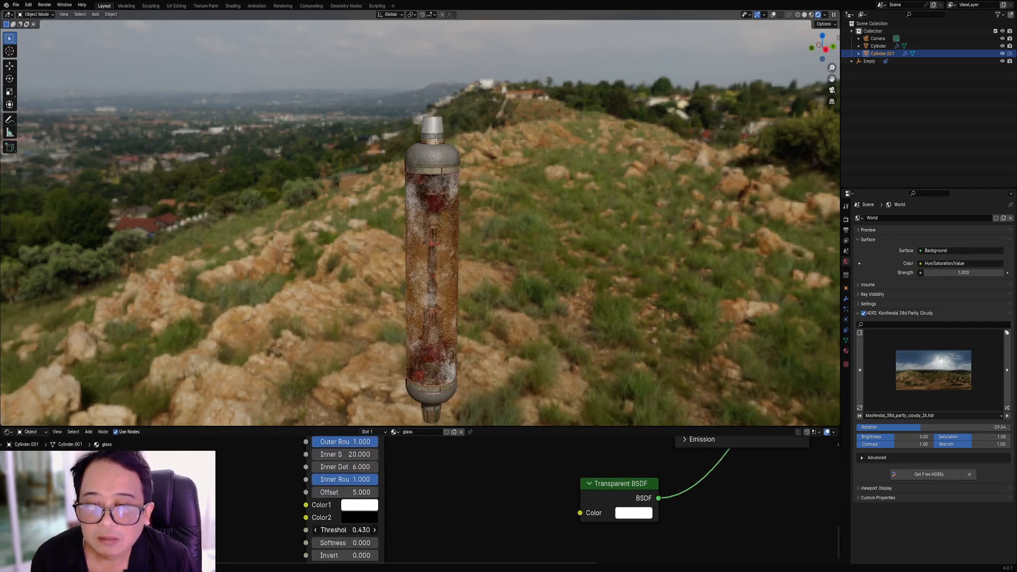
left_click(375, 529)
left_click(374, 529)
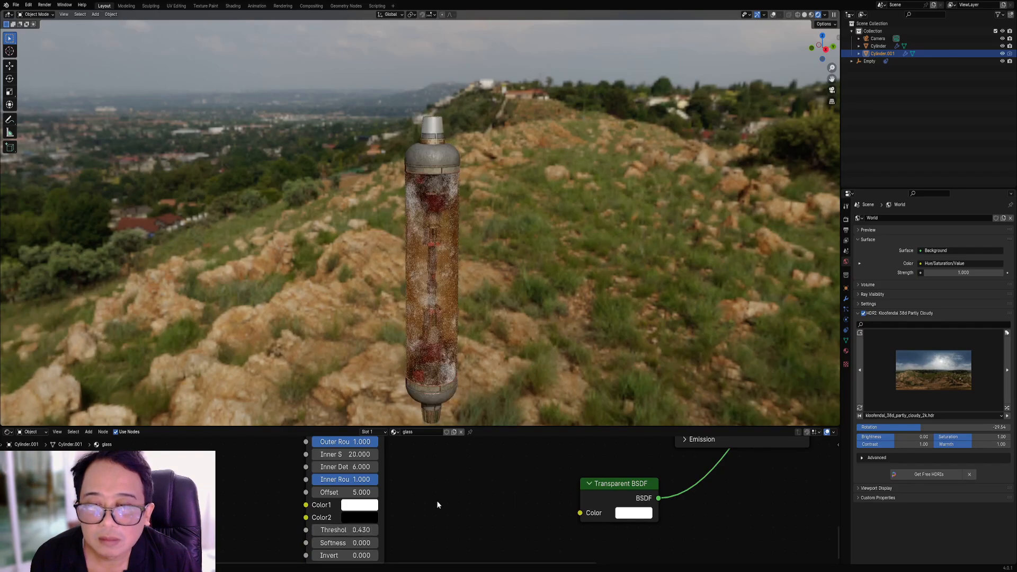
Change the Base Color ramp's pale peach stop to white.
scroll(501, 461, "down", 2)
middle_click_drag(500, 461, 447, 528)
middle_click_drag(483, 452, 467, 514)
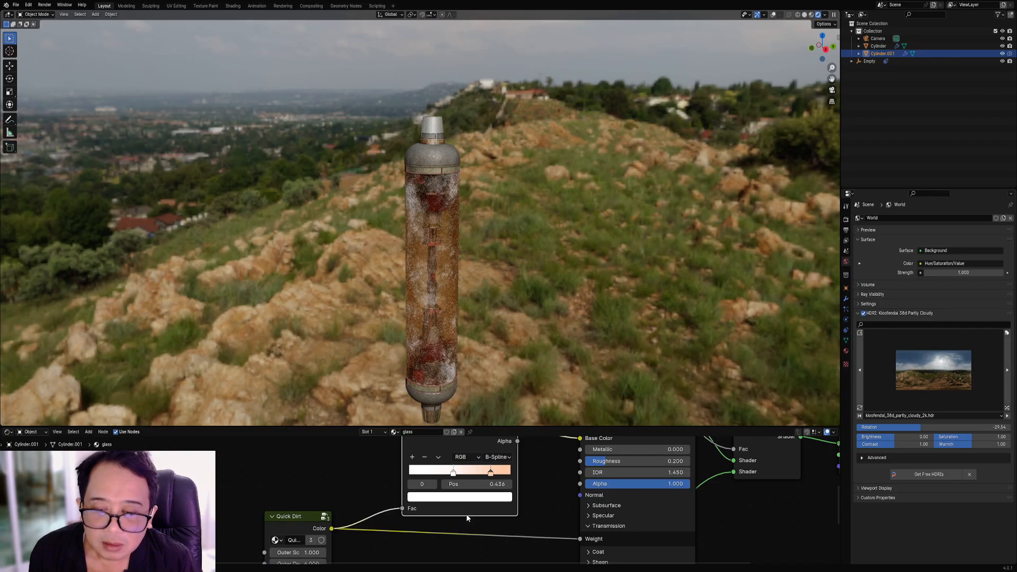
left_click(435, 496)
left_click(454, 382)
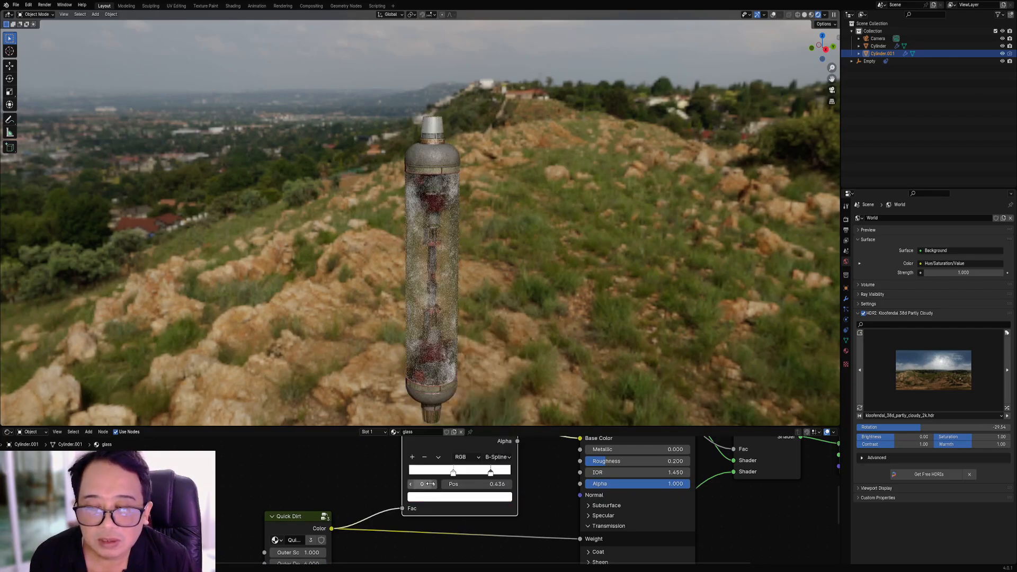
Recolor the Base Color ramp's first stop to a pale orange and check the tint on the rendered cylinder.
left_click(438, 496)
left_click(444, 412)
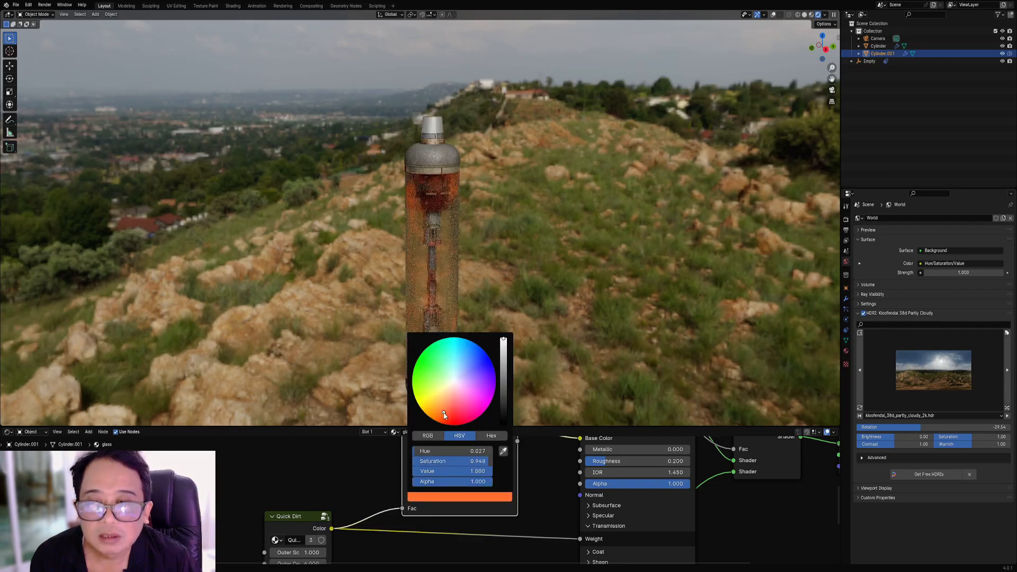
left_click(447, 499)
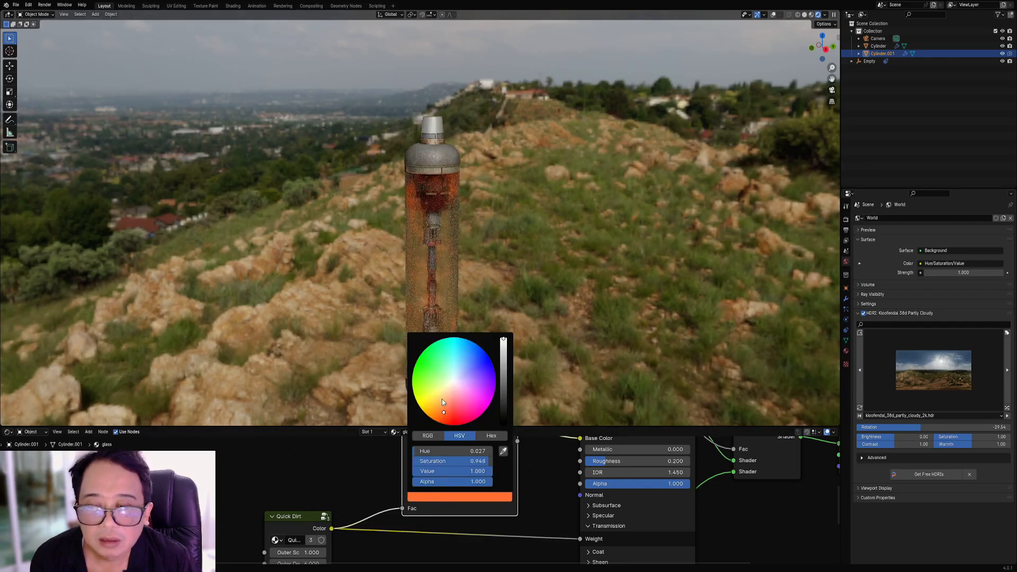
left_click(442, 393)
left_click_drag(442, 393, 448, 390)
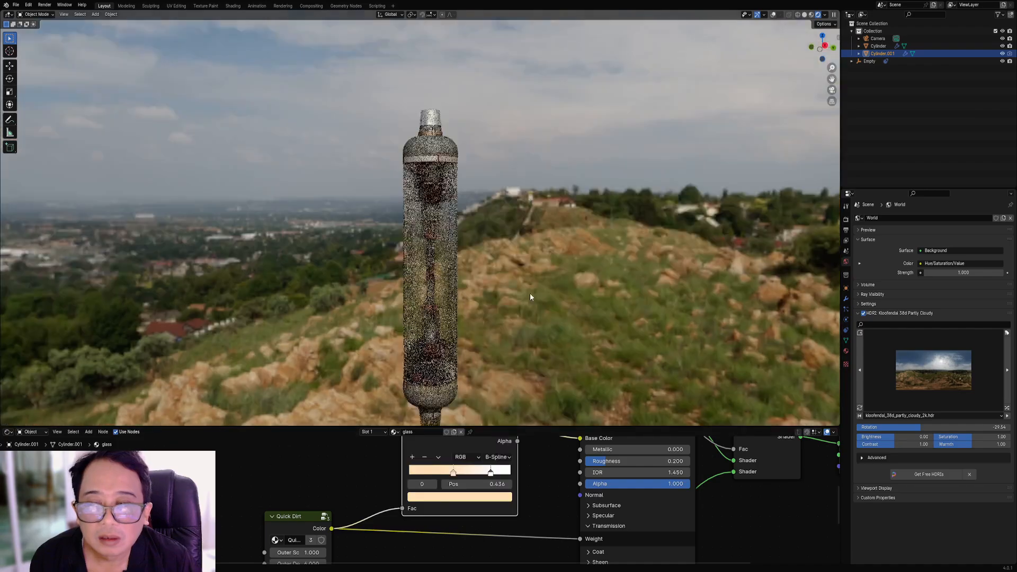
middle_click_drag(530, 294, 516, 319)
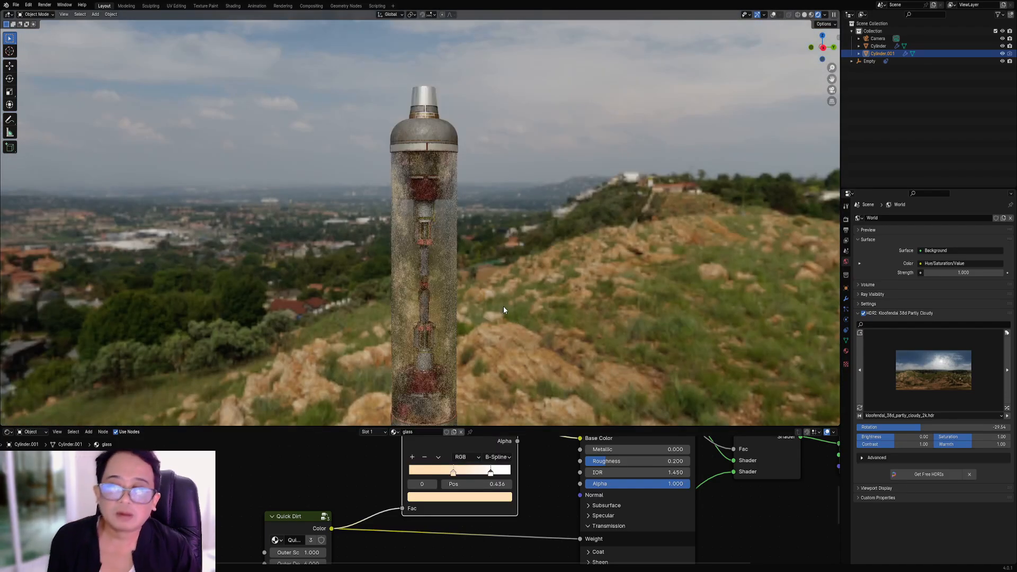
Move the Quick Dirt node up, closer to the Base Color ramp.
scroll(563, 538, "down", 2)
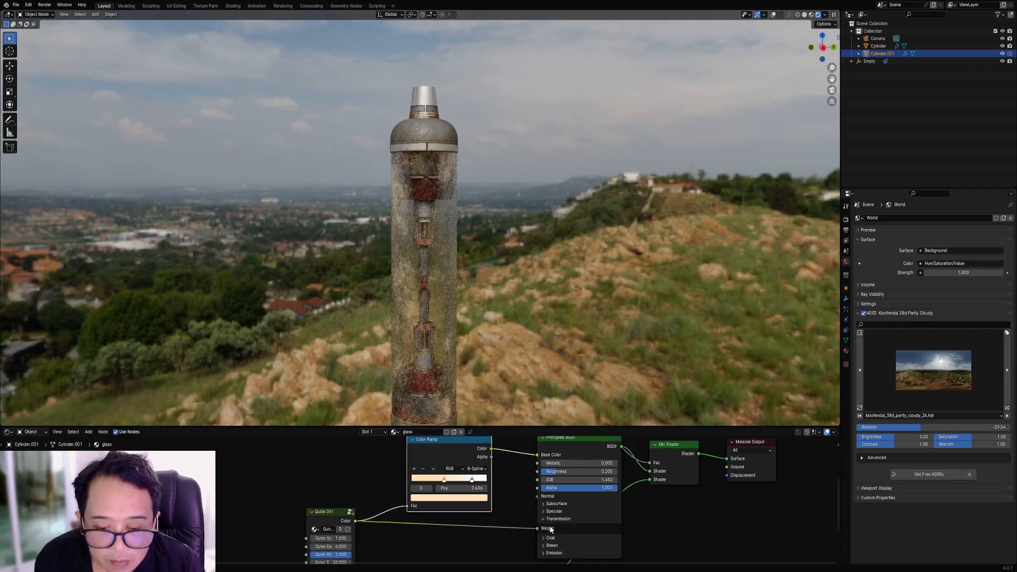
left_click_drag(331, 512, 351, 474)
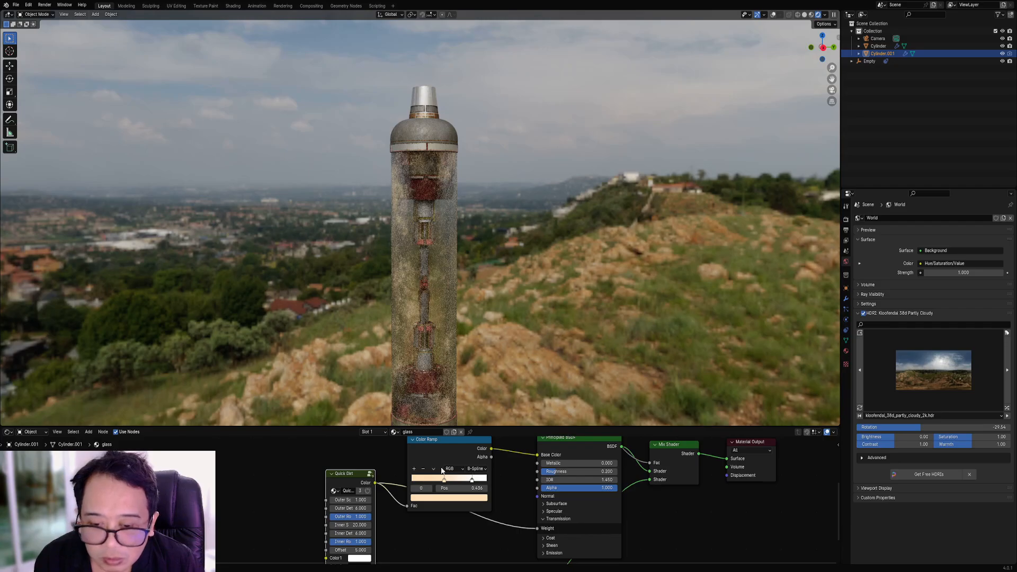
Inspect the dirty glass from a lower angle, switch the viewport to Solid shading and save the file.
left_click_drag(374, 483, 517, 493)
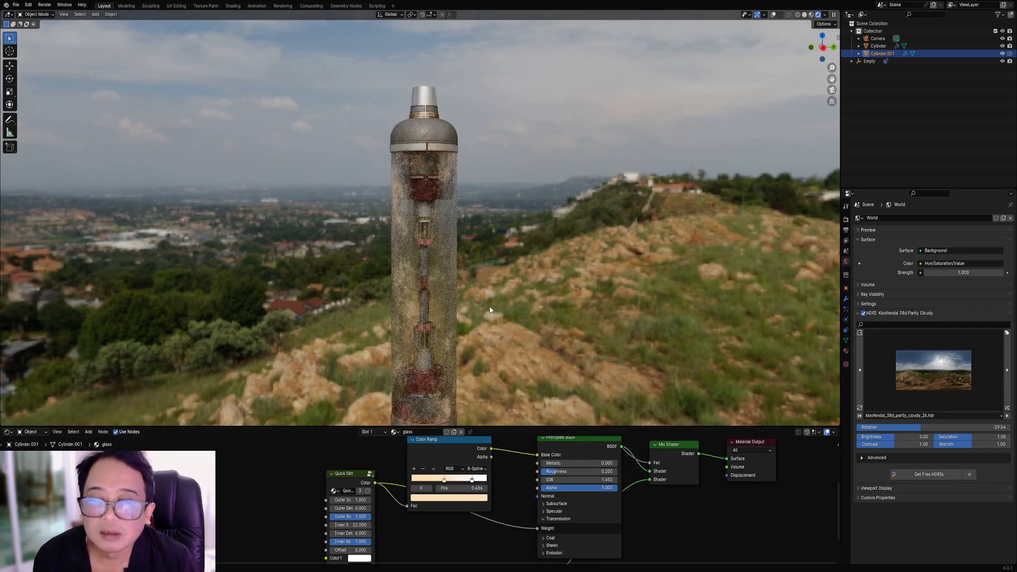
middle_click_drag(489, 309, 480, 273)
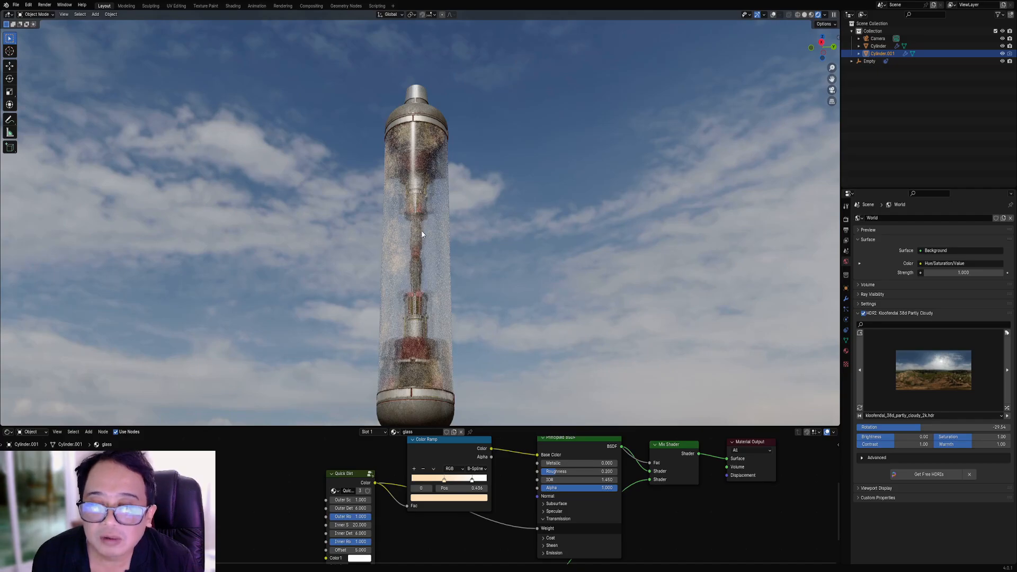
key("z")
left_click(464, 218)
key("ctrl+s")
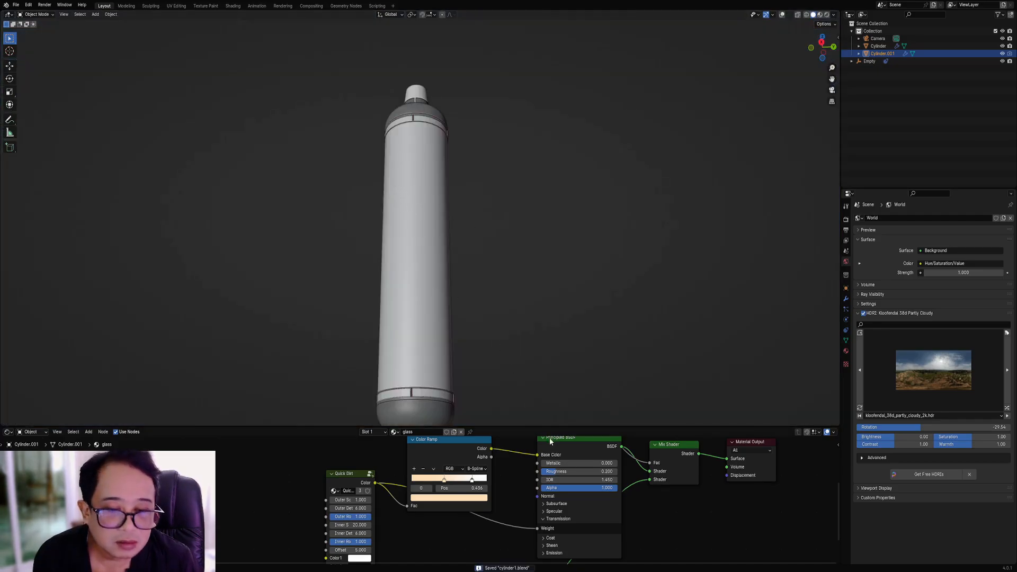
Maximize the node editor and move the Quick Dirt node and Base Color ramp left, away from the Principled BSDF.
key("ctrl+space")
scroll(697, 363, "down", 2)
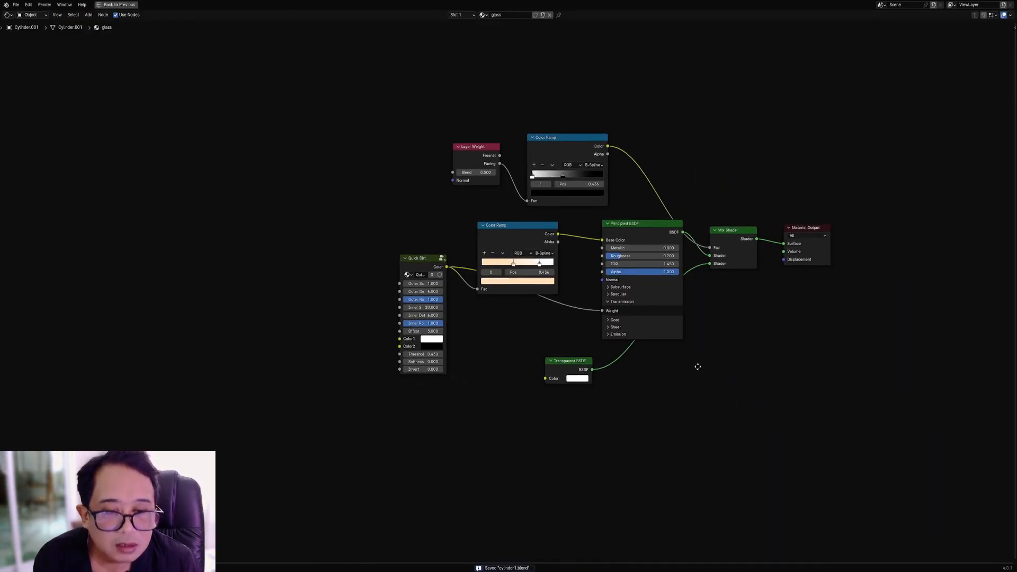
scroll(633, 283, "up", 2)
scroll(444, 309, "down", 1)
left_click_drag(386, 265, 271, 265)
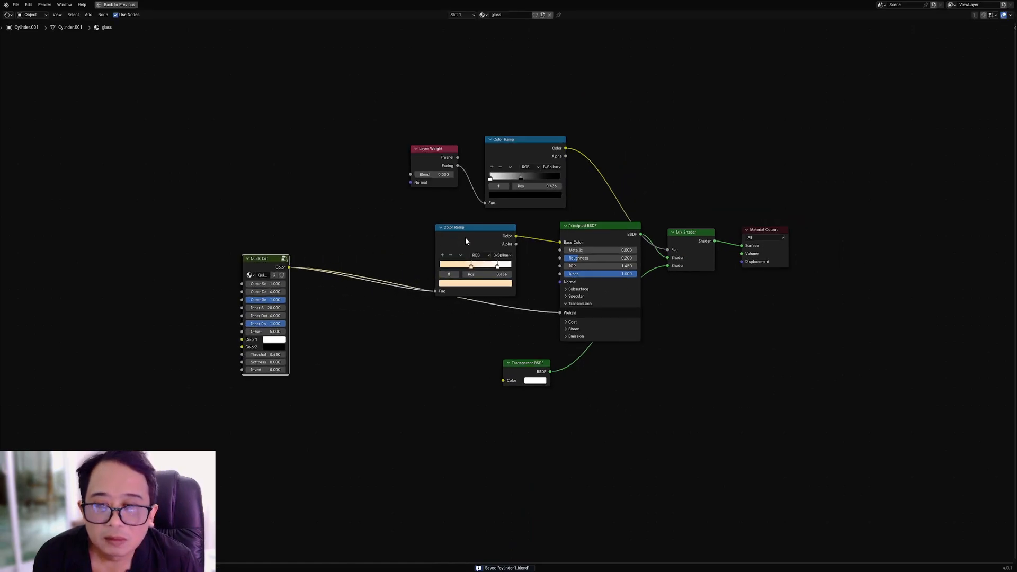
left_click_drag(465, 236, 376, 243)
Link Quick Dirt's Color to the Principled BSDF's Normal through a new Bump node, feeding the bump's Height input.
left_click_drag(289, 268, 560, 282)
scroll(506, 286, "up", 1)
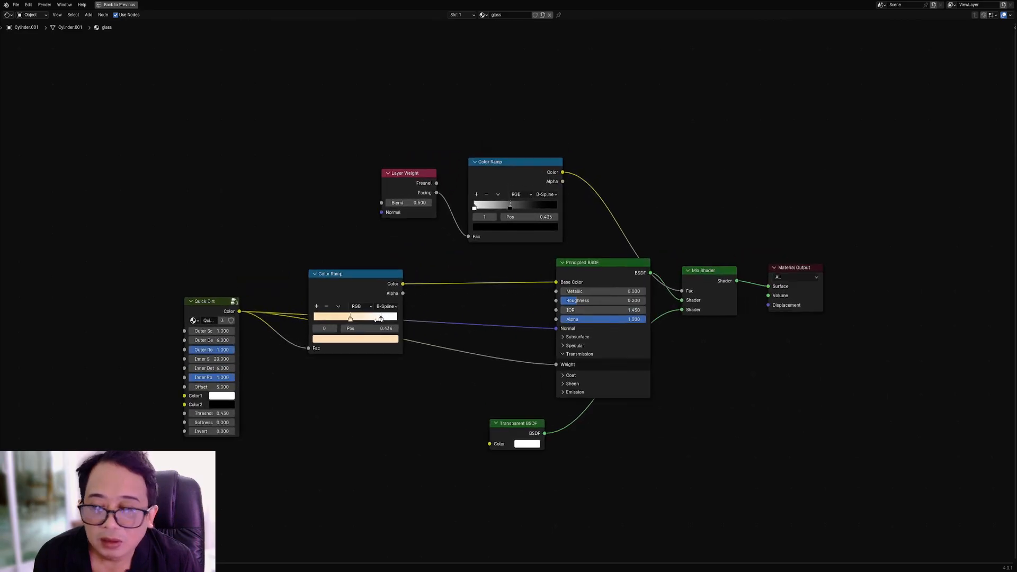
scroll(460, 313, "up", 2)
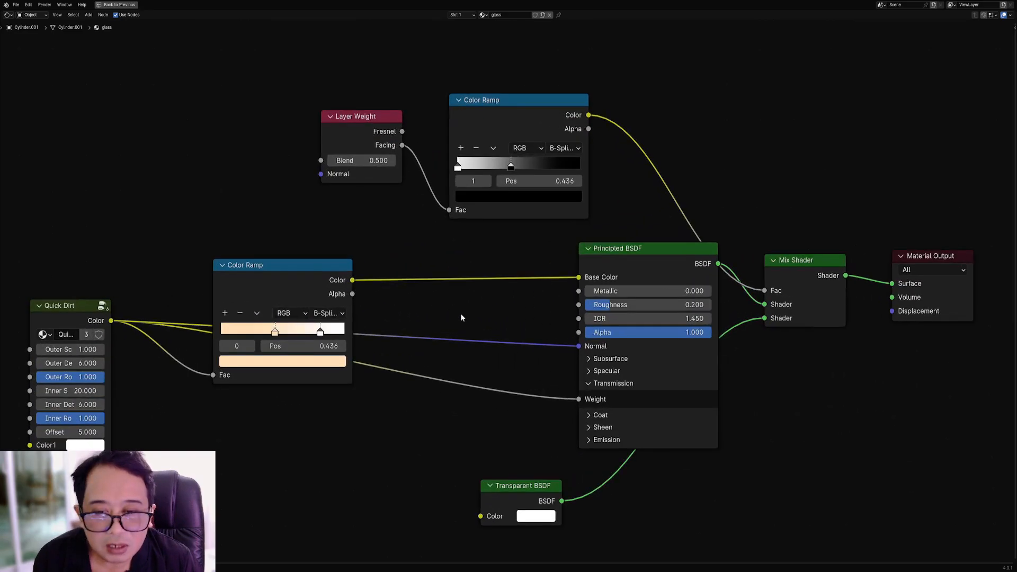
key("shift+a")
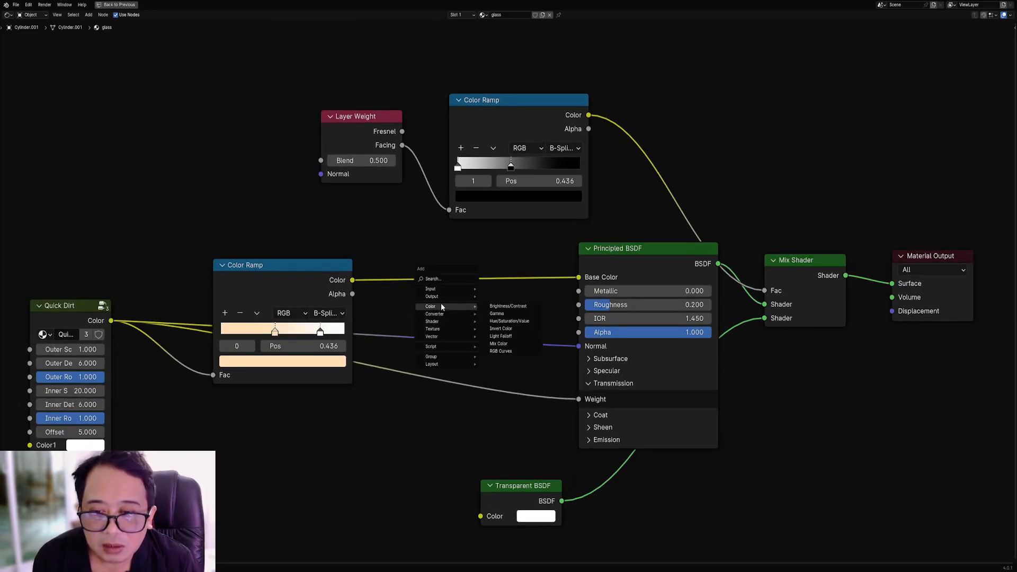
mouse_move(437, 337)
left_click(507, 337)
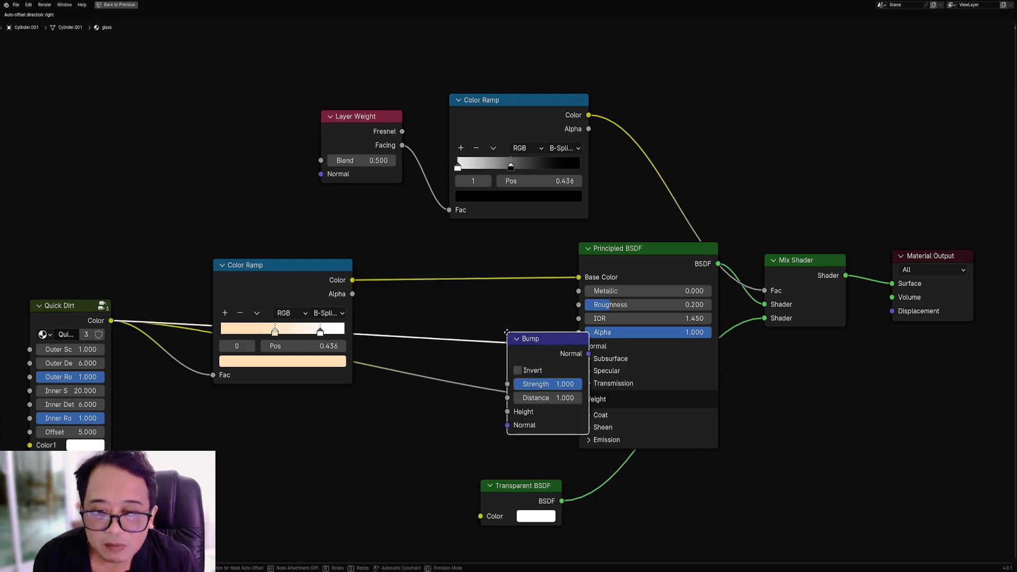
left_click(453, 303)
left_click_drag(450, 387, 454, 378)
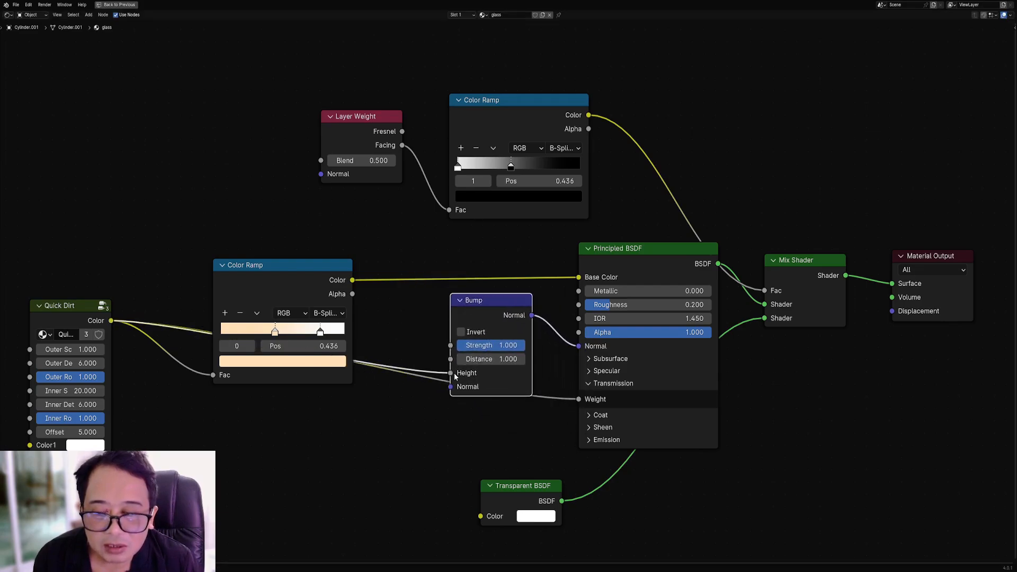
Place the Bump node below the Base Color ramp, beside the Transparent BSDF, and set its Strength to 0.104.
left_click_drag(474, 315, 423, 412)
scroll(423, 411, "down", 1)
middle_click_drag(303, 428, 350, 392)
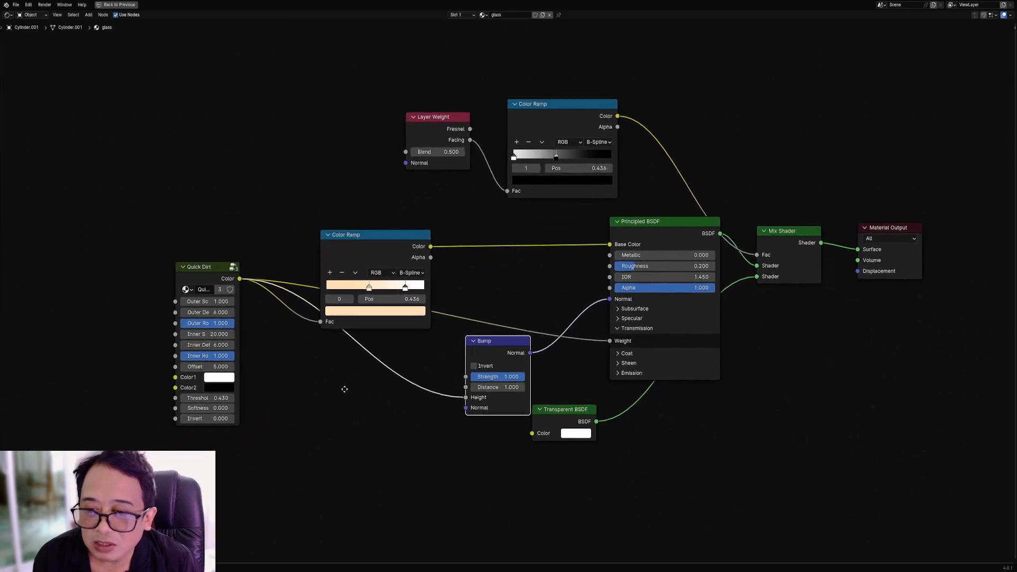
mouse_move(466, 397)
left_mouse_down()
mouse_move(468, 411)
mouse_move(466, 397)
left_mouse_up()
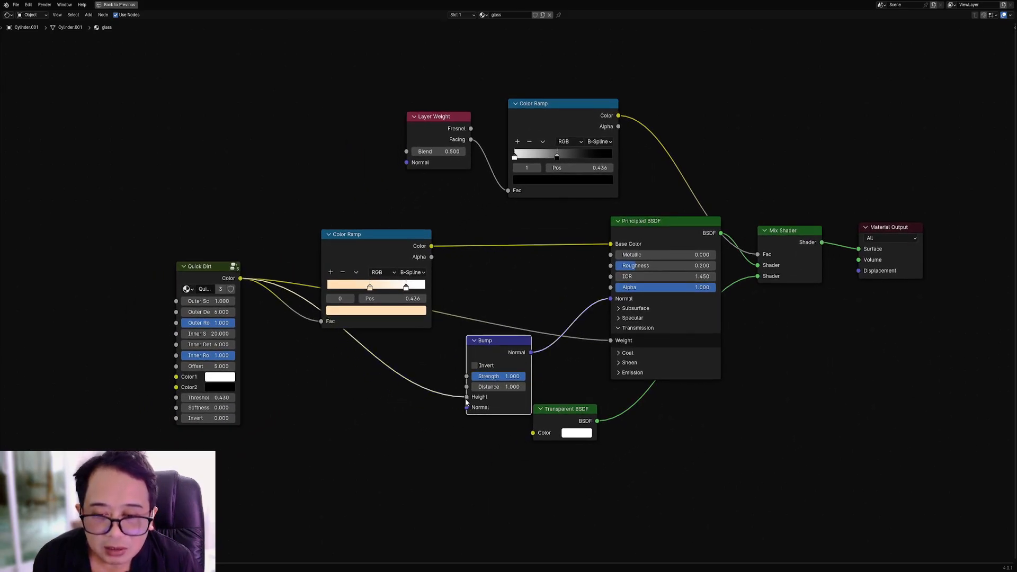
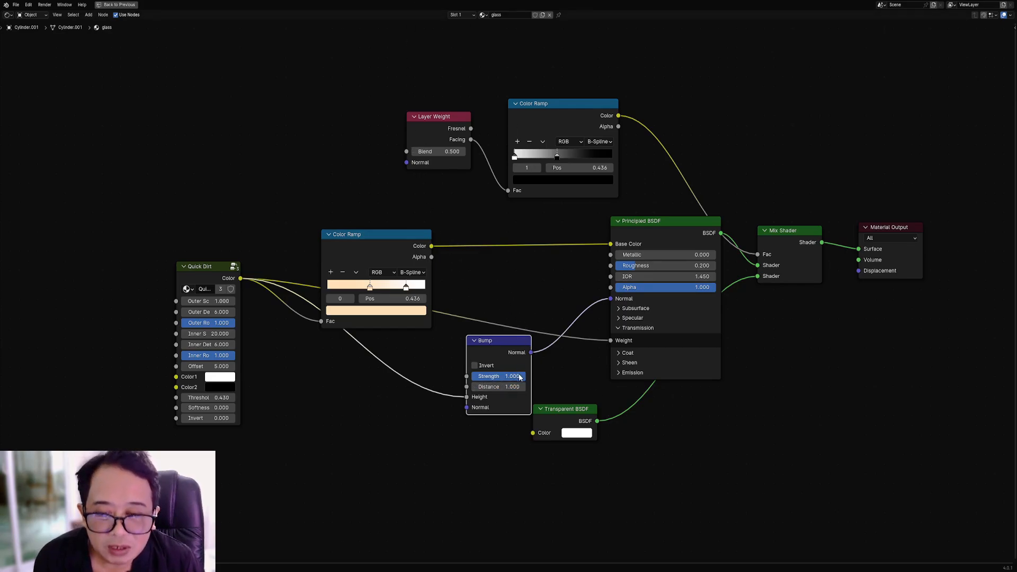
left_click_drag(524, 376, 482, 376)
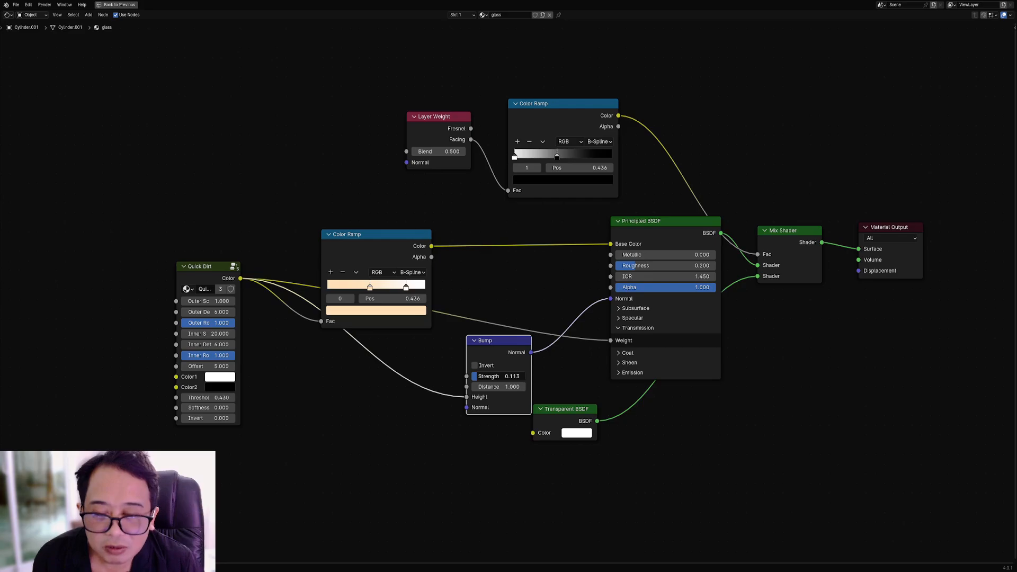
mouse_move(477, 376)
left_mouse_down()
mouse_move(496, 376)
mouse_move(483, 376)
left_mouse_up()
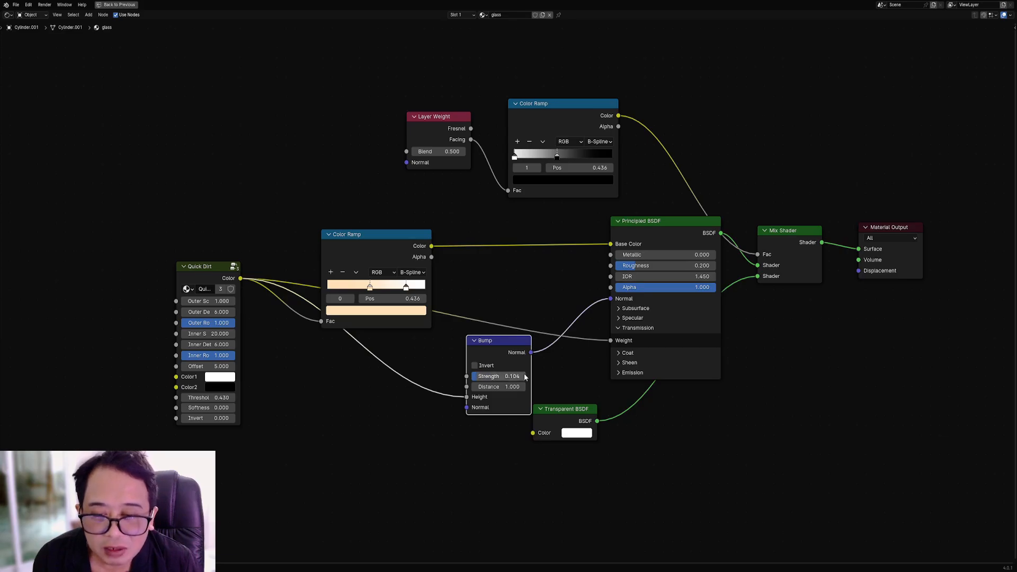
Restore the split layout and switch the 3D viewport to Rendered shading.
key("Home")
key("ctrl+space")
key("z")
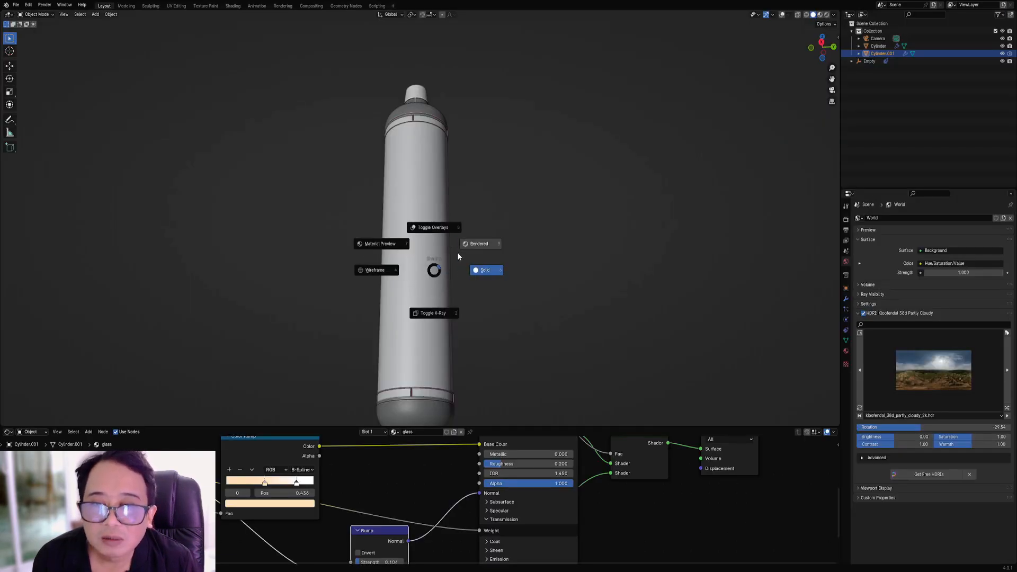
Show the cylinder in rendered shading and try strengths of 1, 0 and 0.2 on the glass material's Bump node.
left_click(473, 244)
scroll(430, 484, "up", 2)
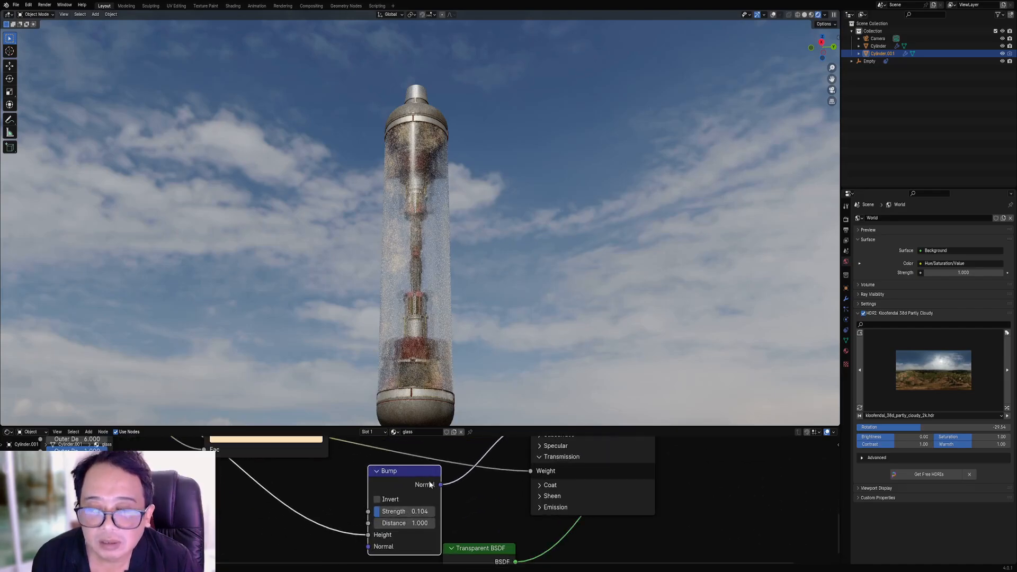
key("BackSpace")
scroll(489, 293, "up", 3)
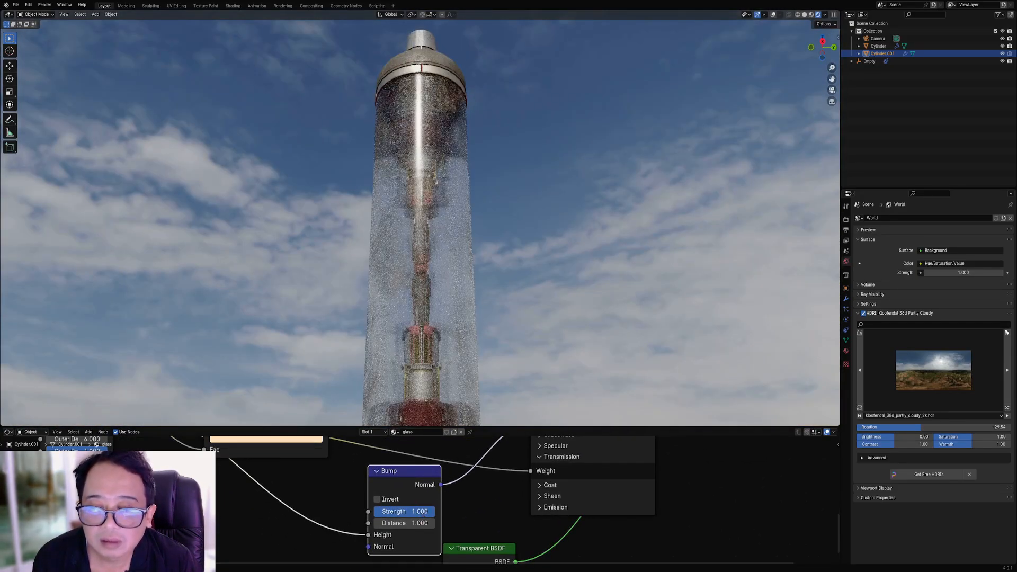
key("Return")
type("0")
key("Return")
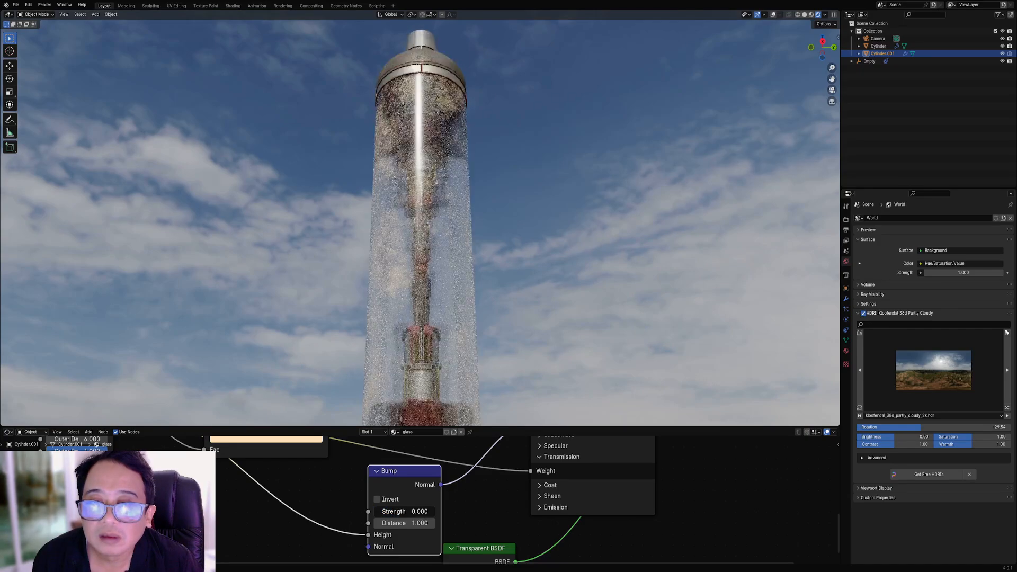
key("Return")
type("0.2")
key("Return")
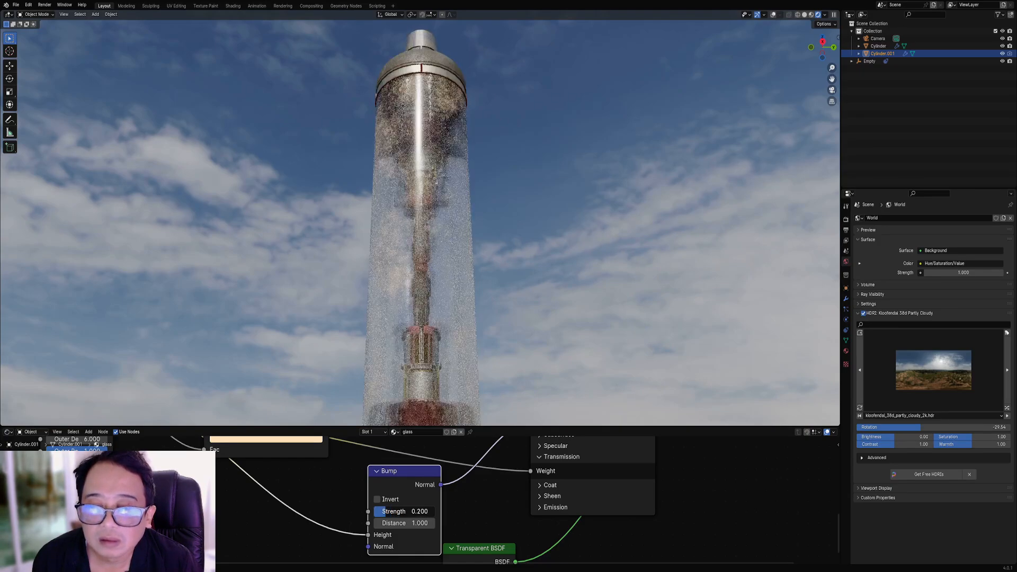
Set the Bump node's strength to 0.3 and return the 3D viewport to solid shading.
key("Return")
type("0.3")
key("Return")
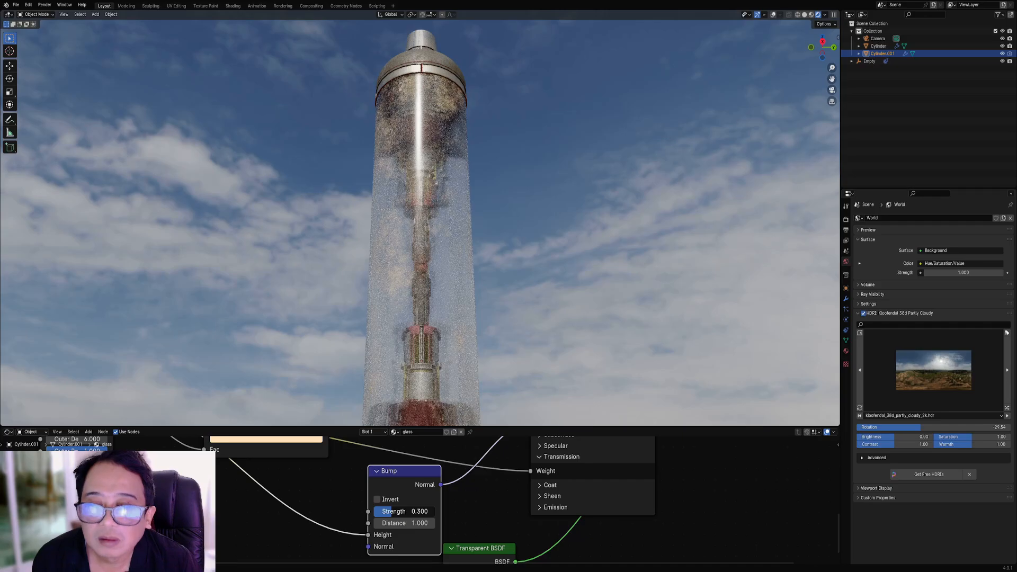
scroll(436, 288, "down", 3)
key("z")
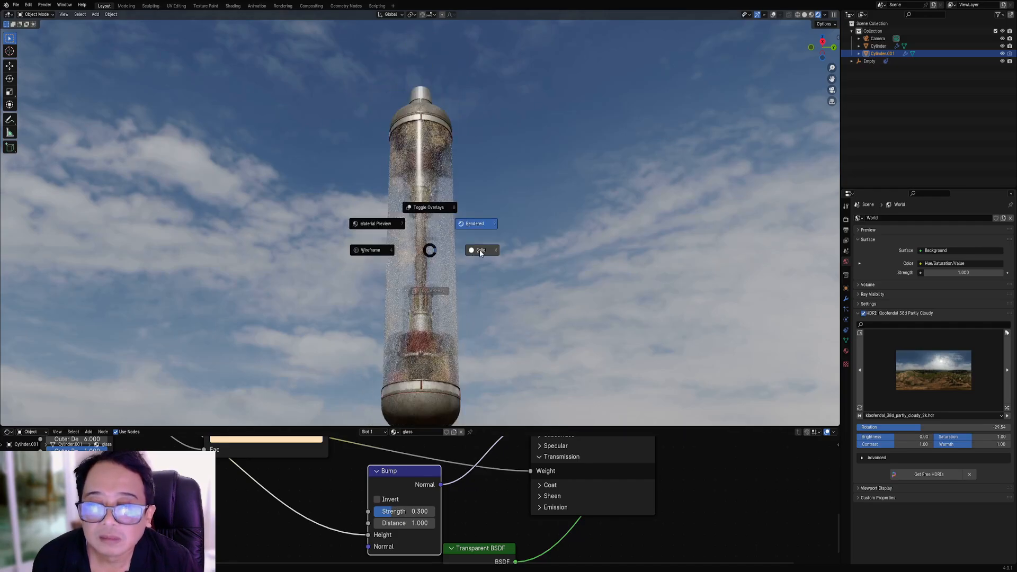
left_click(478, 249)
Maximize the shader editor, frame the whole glass node tree and save the file.
key("ctrl+space")
key("Home")
key("ctrl+s")
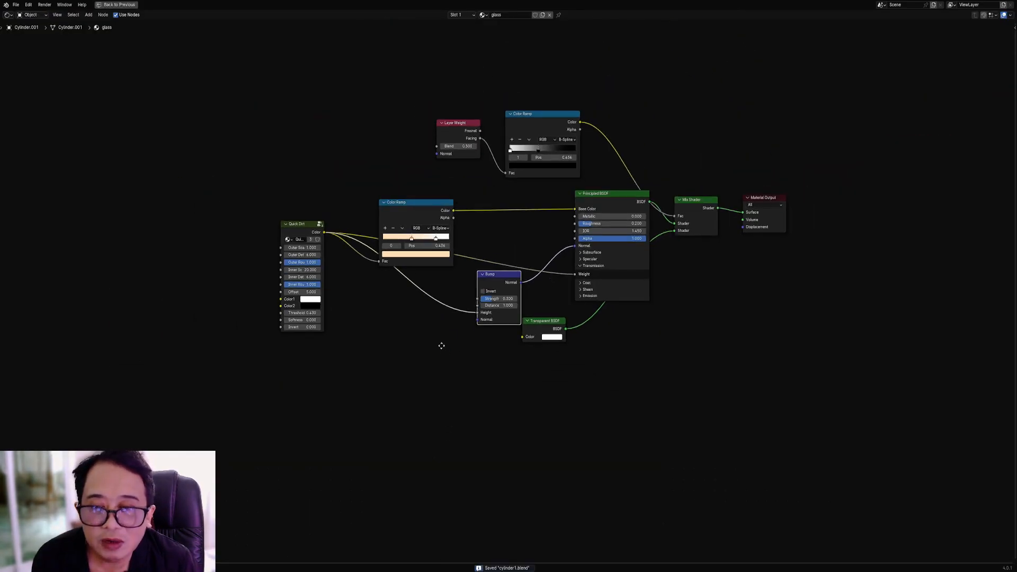
Add a Texture Coordinate, Mapping and Image Texture setup to the Bump node, feeding Mapping from the Object coordinates.
middle_click_drag(440, 344, 481, 295)
middle_click_drag(418, 311, 489, 294)
scroll(451, 300, "up", 1)
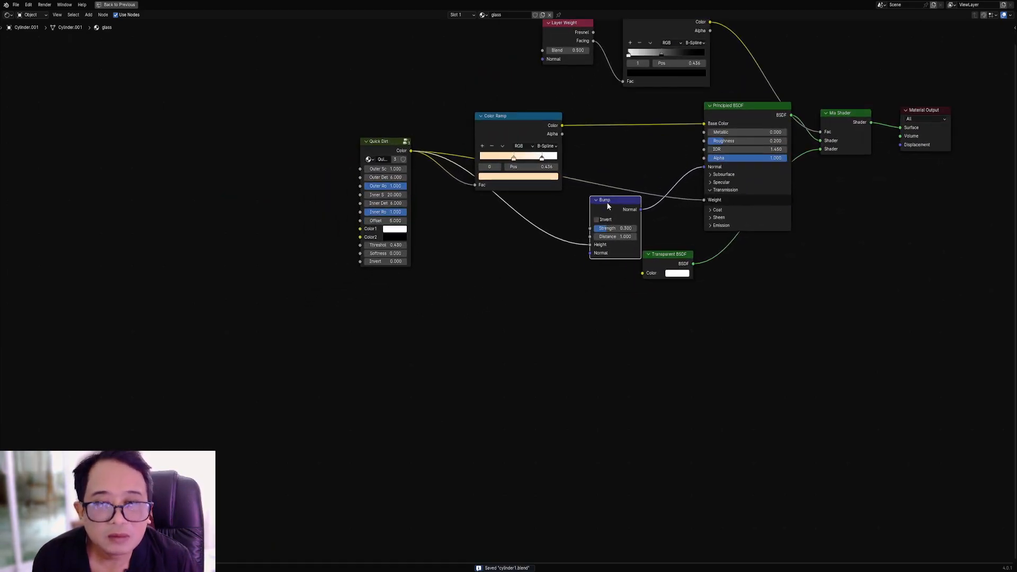
key("ctrl+t")
left_click_drag(526, 279, 376, 427)
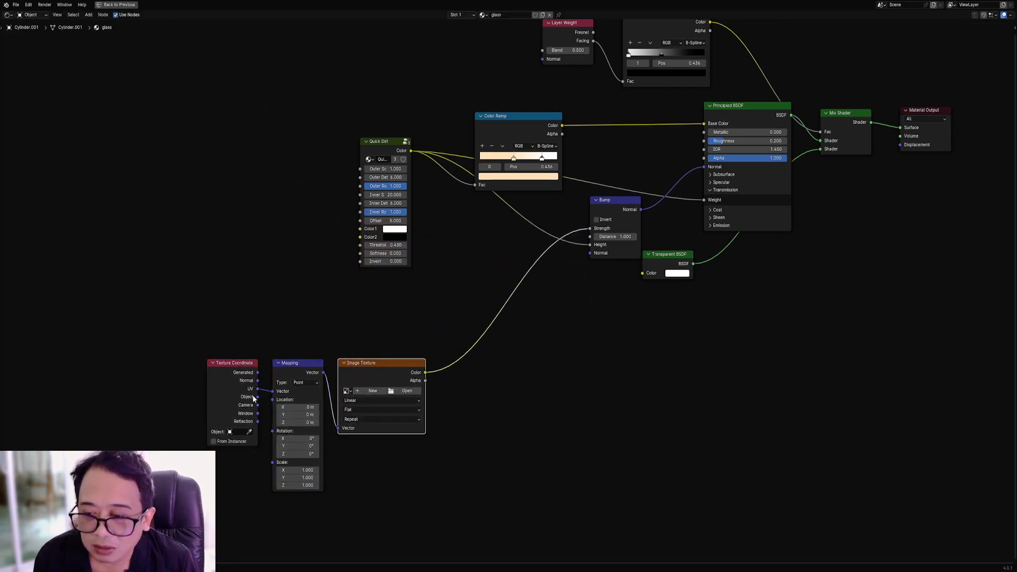
left_click_drag(254, 397, 272, 395)
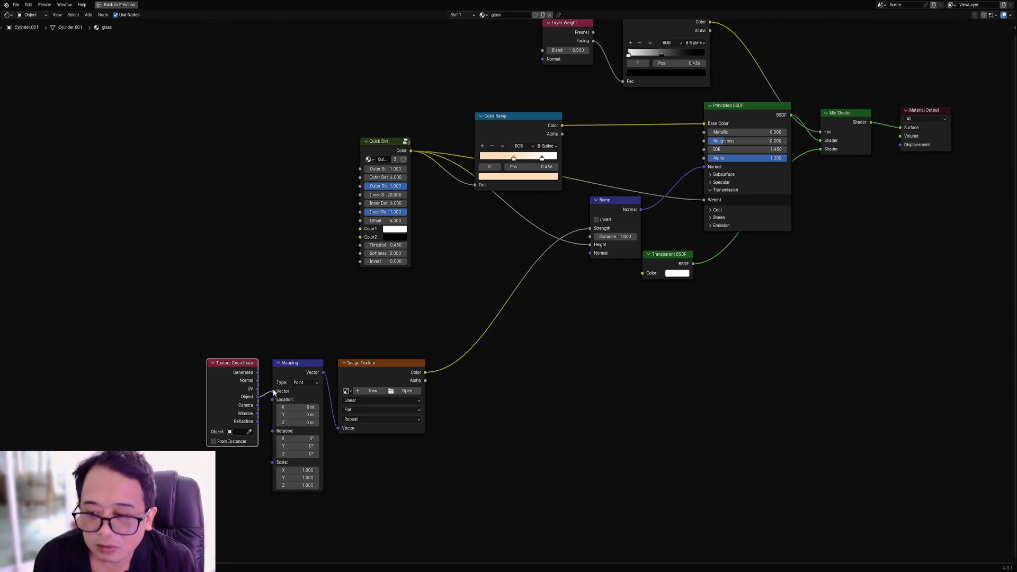
Delete the Image Texture node, keeping the Texture Coordinate and Mapping nodes.
middle_click_drag(382, 400, 408, 351)
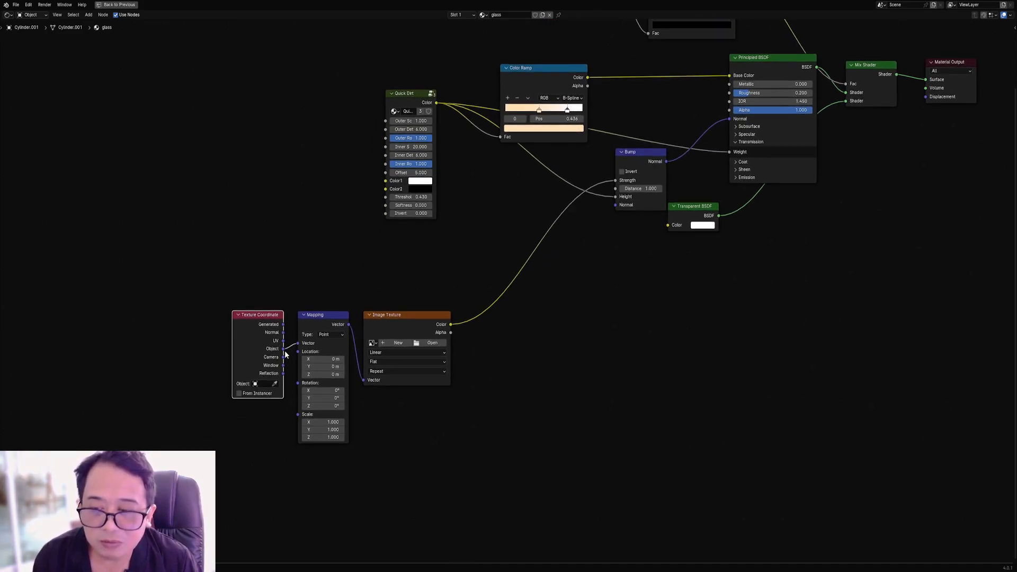
scroll(381, 332, "up", 2)
left_click(383, 329)
key("x")
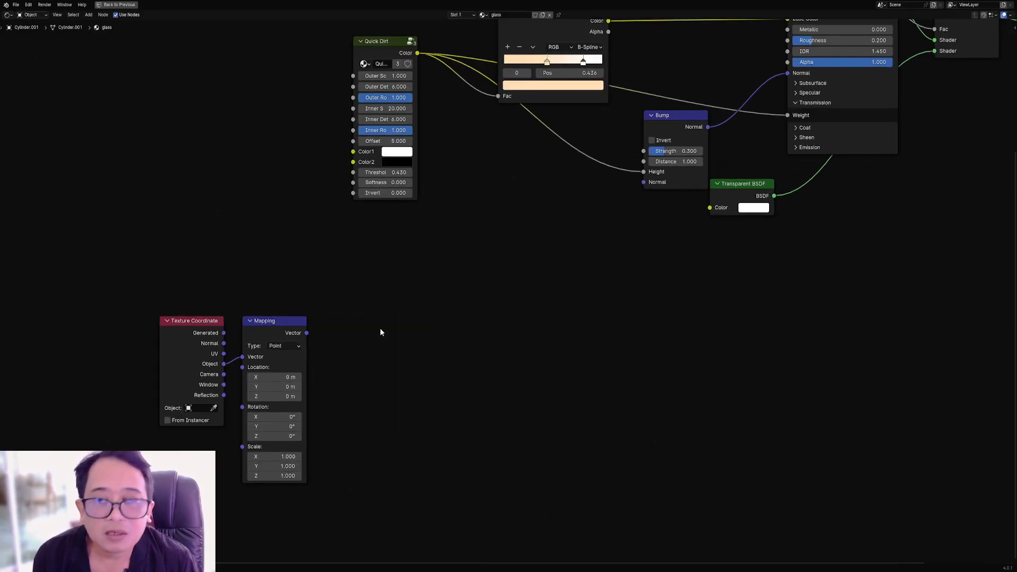
key("ctrl+z")
key("ctrl+shift+z")
Add a Voronoi Texture beside the Mapping node and connect the Mapping vector to its Vector input.
key("shift+a")
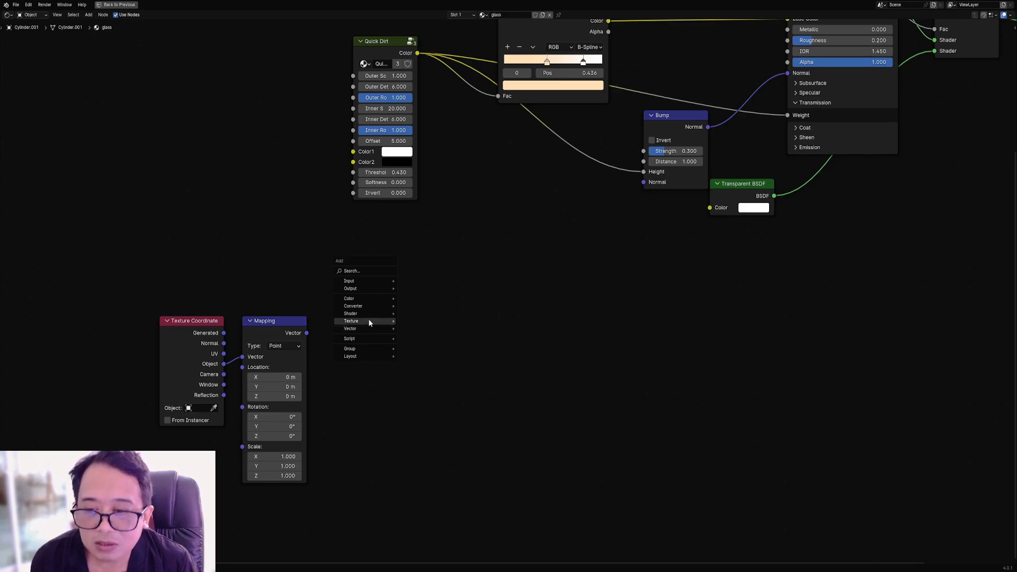
mouse_move(369, 322)
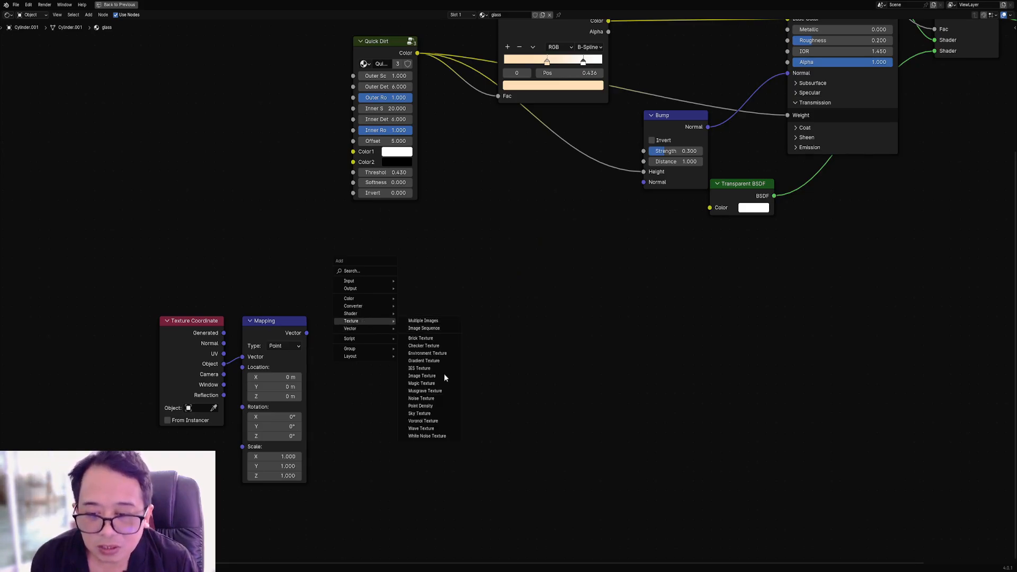
left_click(424, 421)
left_click(341, 317)
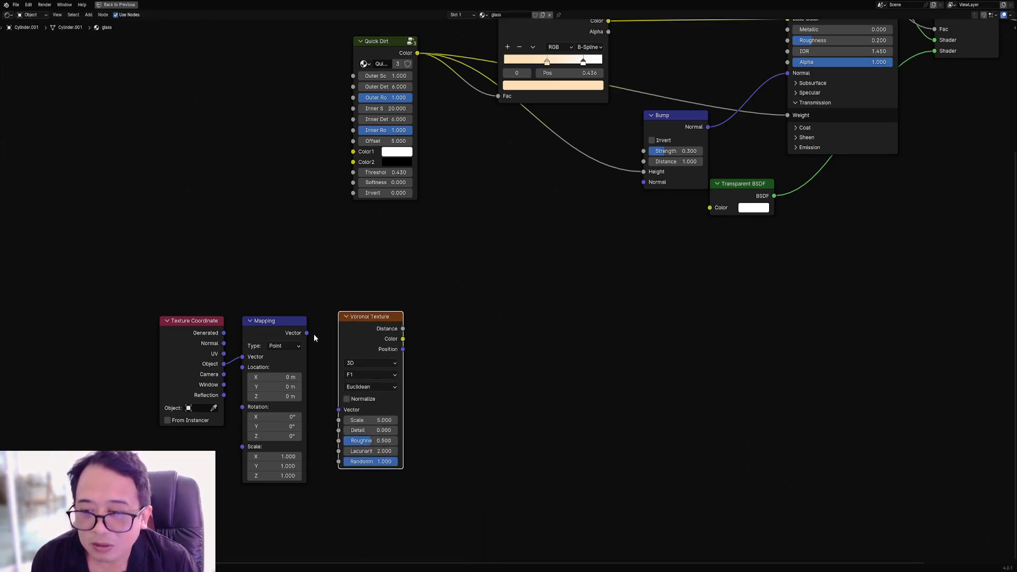
left_click_drag(306, 333, 339, 410)
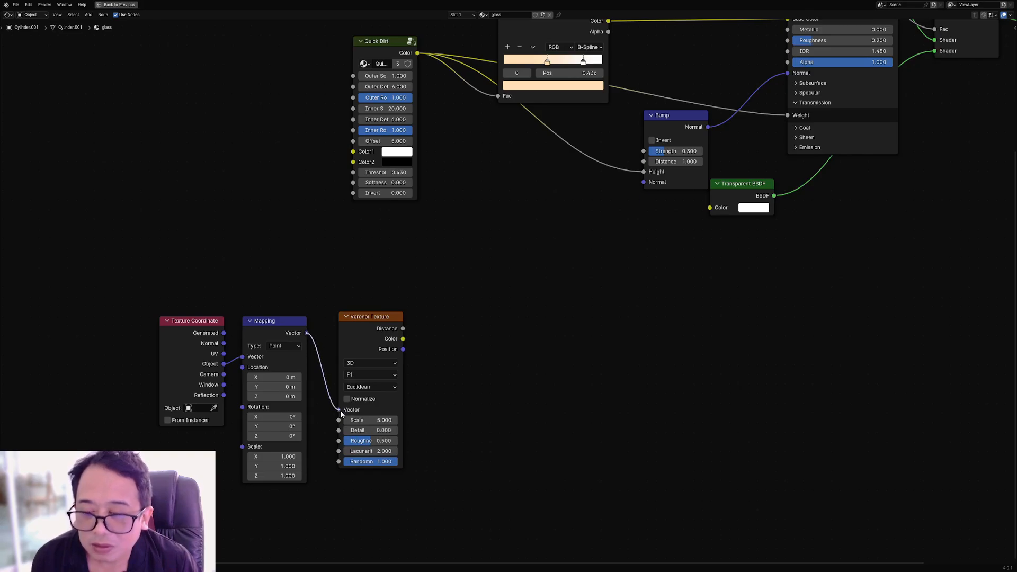
Link the Voronoi color to the Bump node's Normal input and insert a duplicate Bump node on that link.
left_click_drag(403, 339, 643, 182)
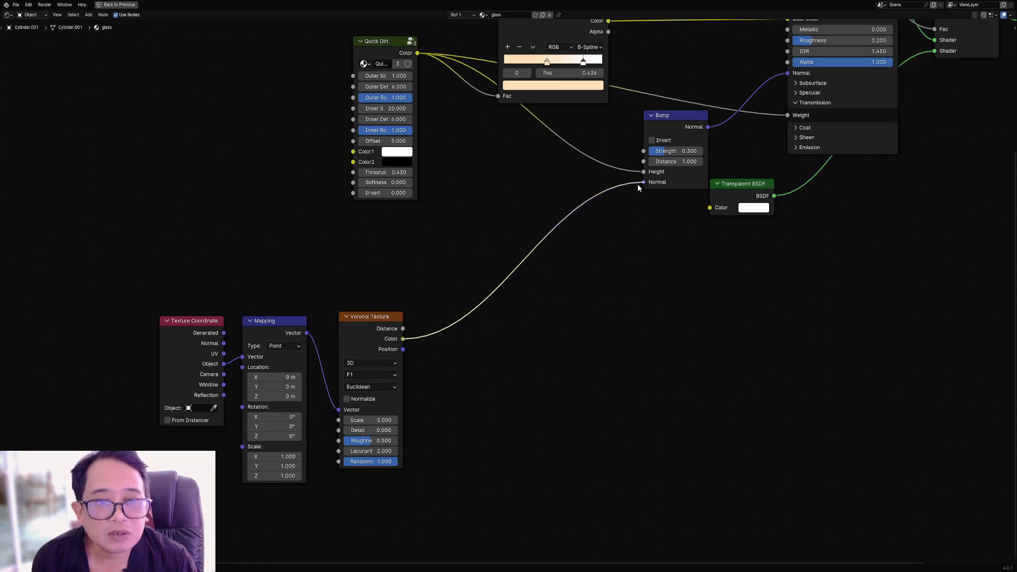
left_click(668, 117)
key("shift+d")
left_click(529, 244)
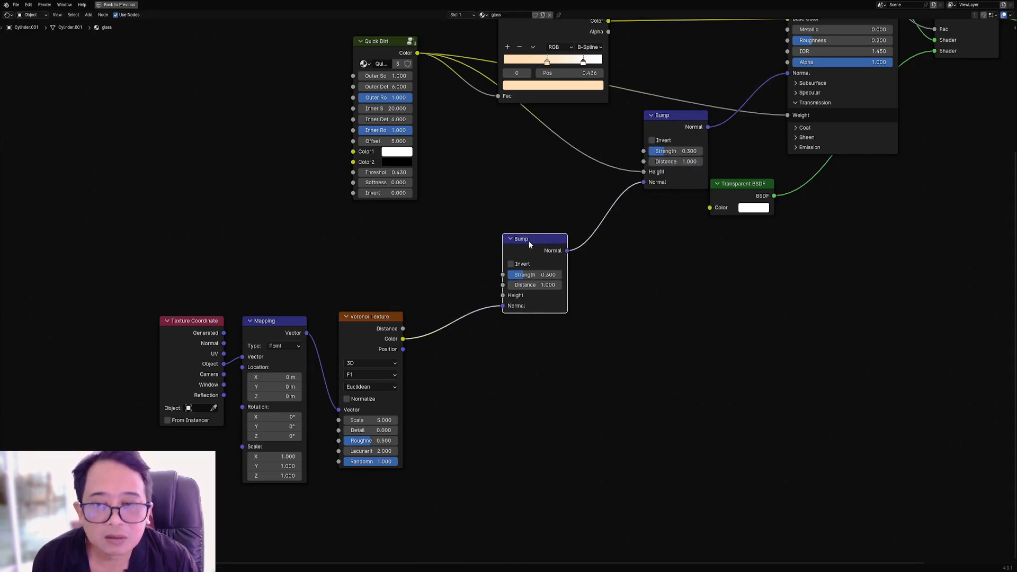
Move the Voronoi color link to the second Bump node's Height input and set that node's strength to 1.
scroll(635, 237, "down", 3)
middle_click_drag(638, 234, 554, 301)
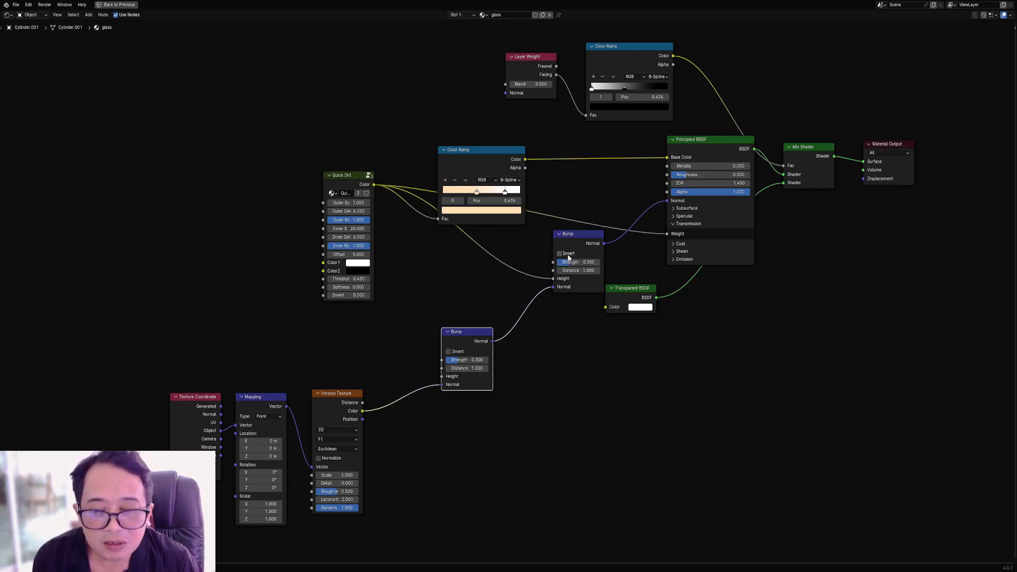
scroll(475, 400, "up", 2)
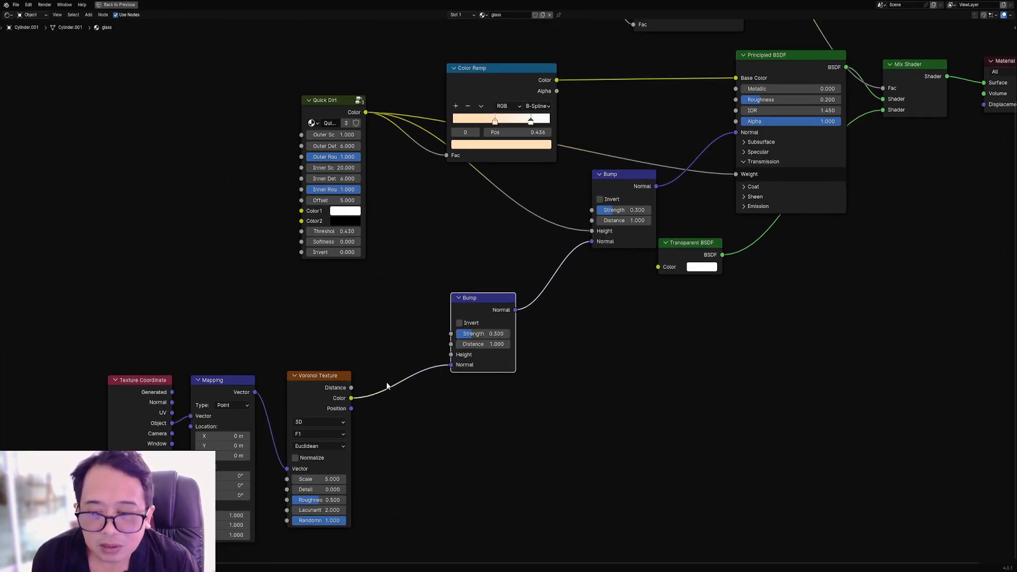
scroll(388, 386, "up", 2)
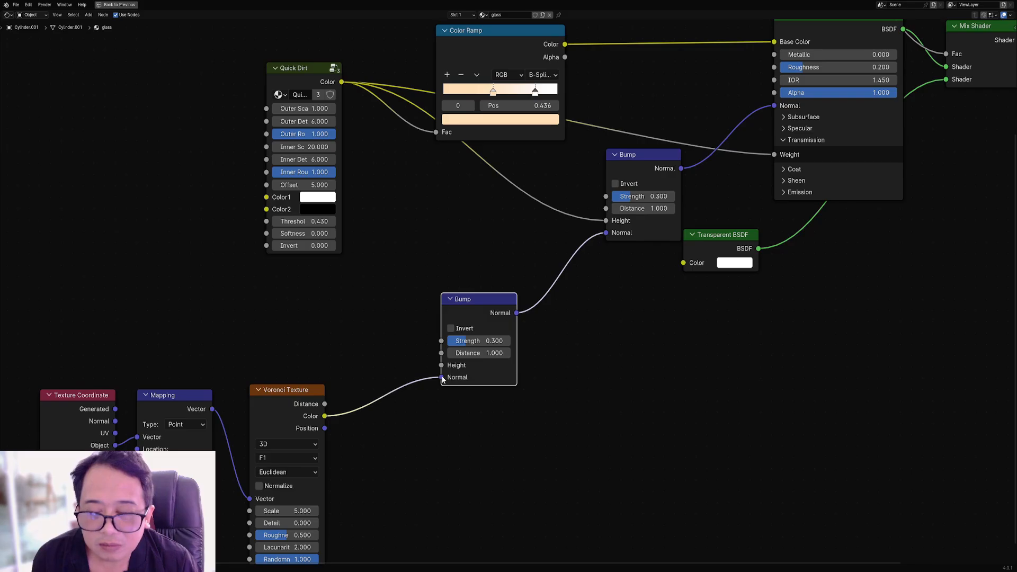
left_click_drag(443, 379, 509, 341)
scroll(412, 410, "down", 1)
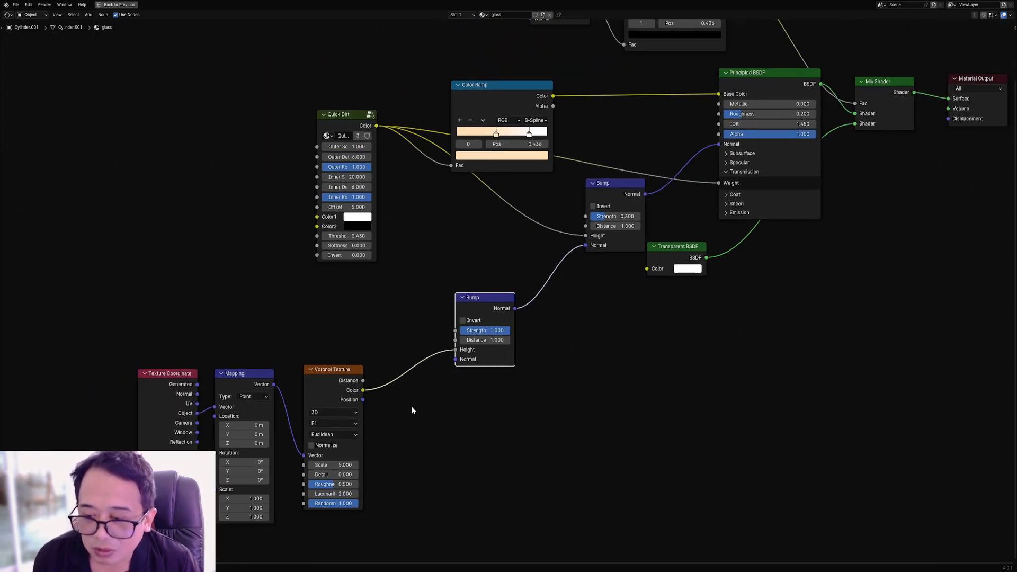
Duplicate the dirt Color Ramp and insert the copy between the Voronoi Texture and the second Bump node.
middle_click_drag(413, 410, 424, 386)
scroll(436, 368, "up", 3)
scroll(477, 318, "down", 3)
middle_click_drag(507, 66, 478, 129)
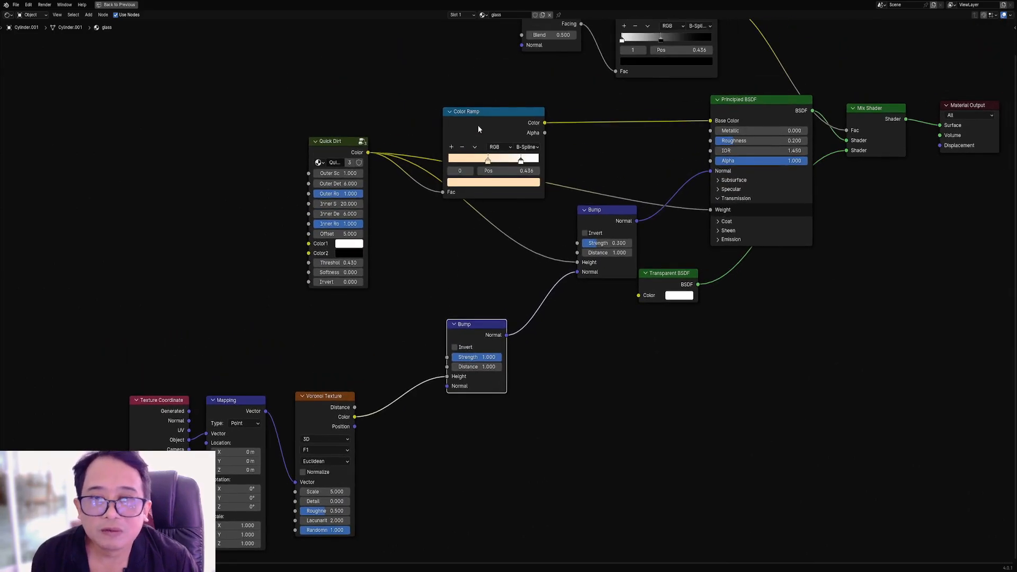
key("shift+d")
left_click(424, 356)
scroll(525, 288, "down", 1)
scroll(503, 395, "right", 1)
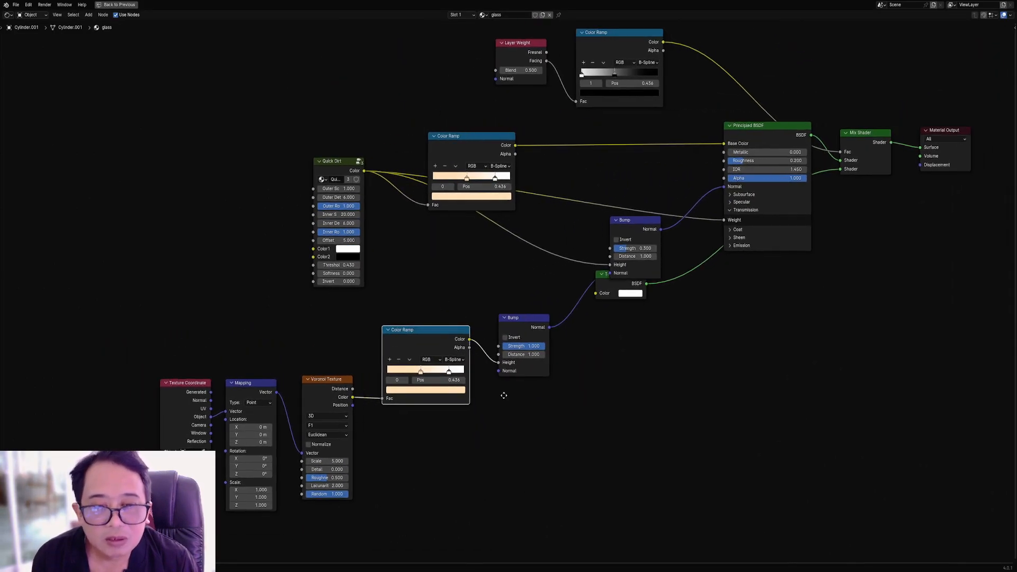
middle_click_drag(503, 395, 497, 394)
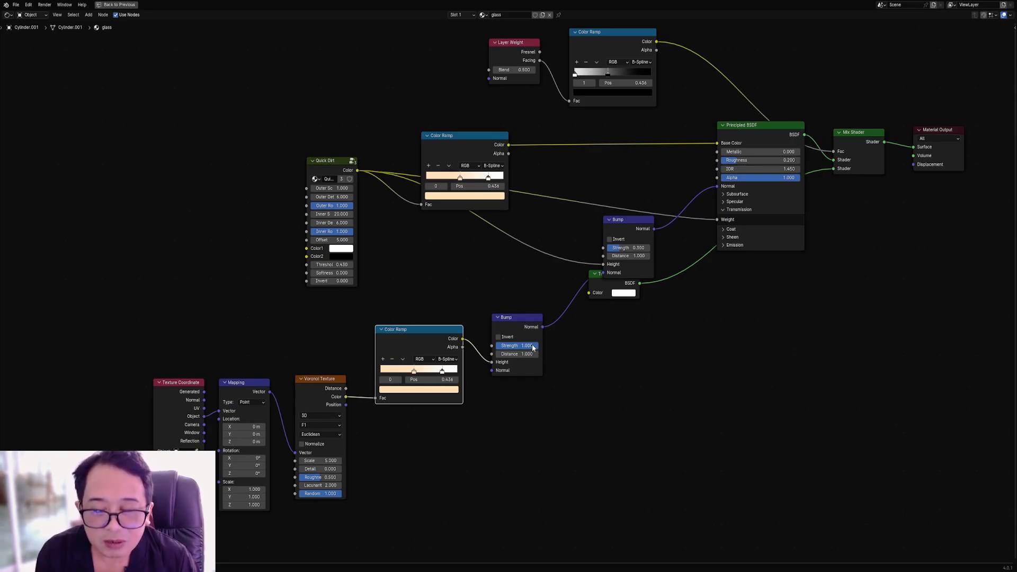
left_click_drag(516, 346, 538, 346)
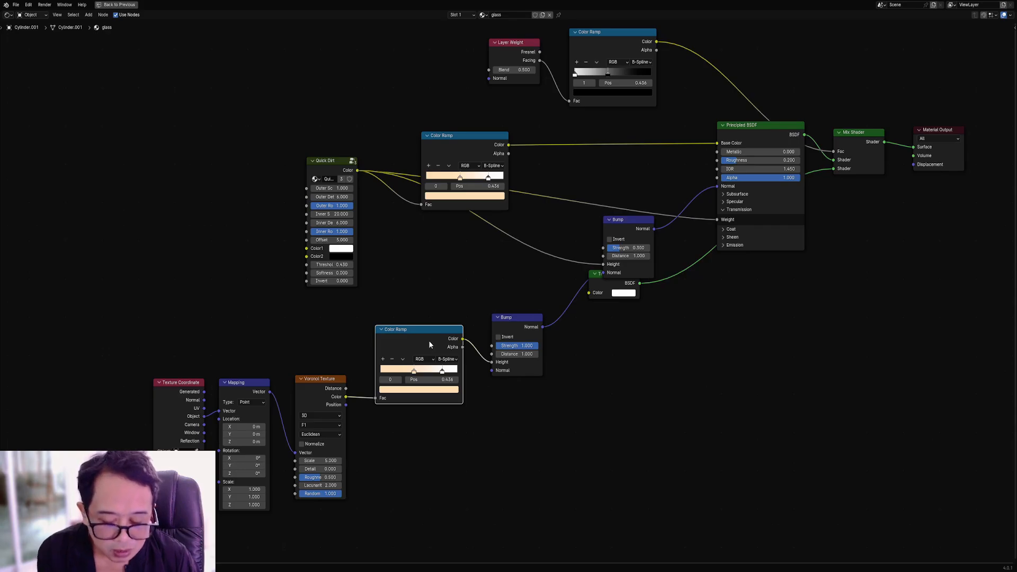
Reset the duplicated Color Ramp to its default linear black-to-white gradient.
scroll(428, 341, "up", 2)
middle_click_drag(421, 343, 463, 326)
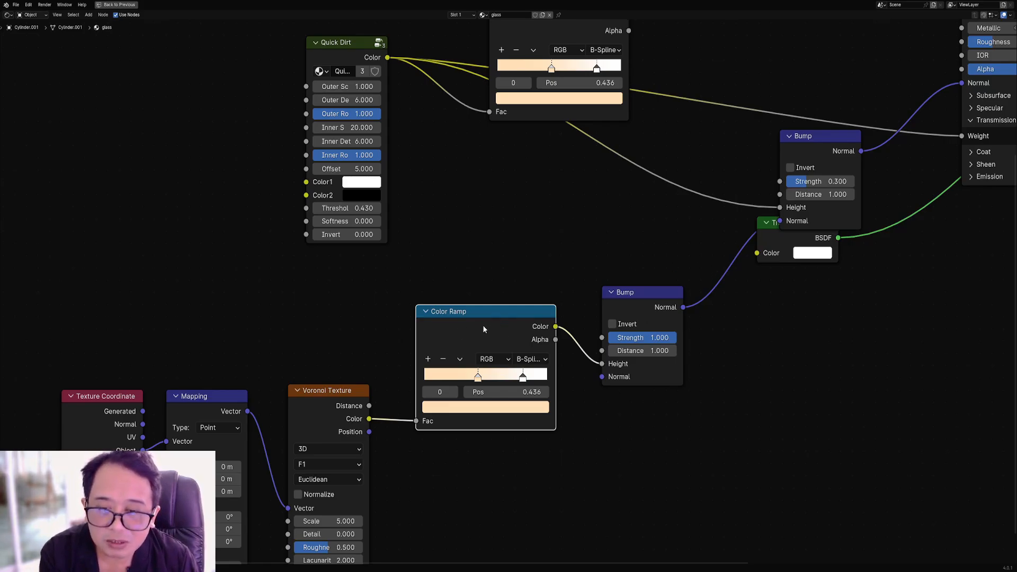
key("BackSpace")
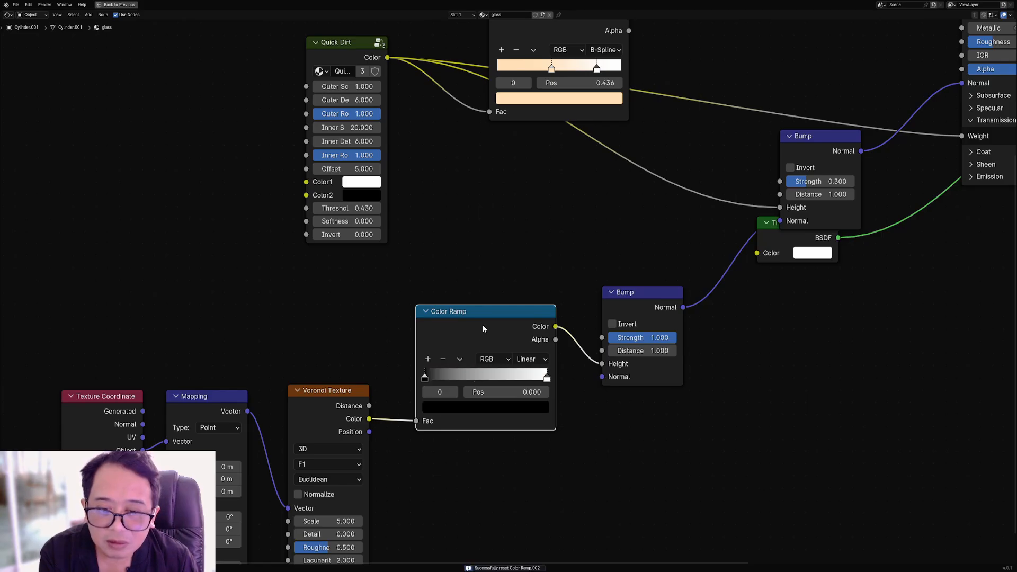
Restore the split layout and examine the Voronoi bump on the glass in rendered shading, returning to solid shading.
scroll(481, 326, "down", 4)
key("ctrl+space")
key("z")
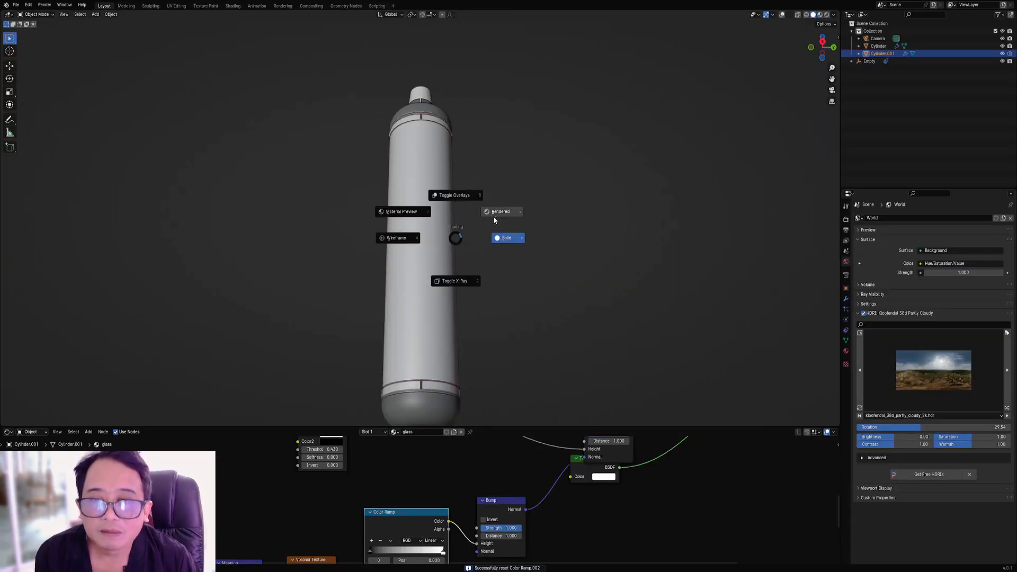
left_click(494, 212)
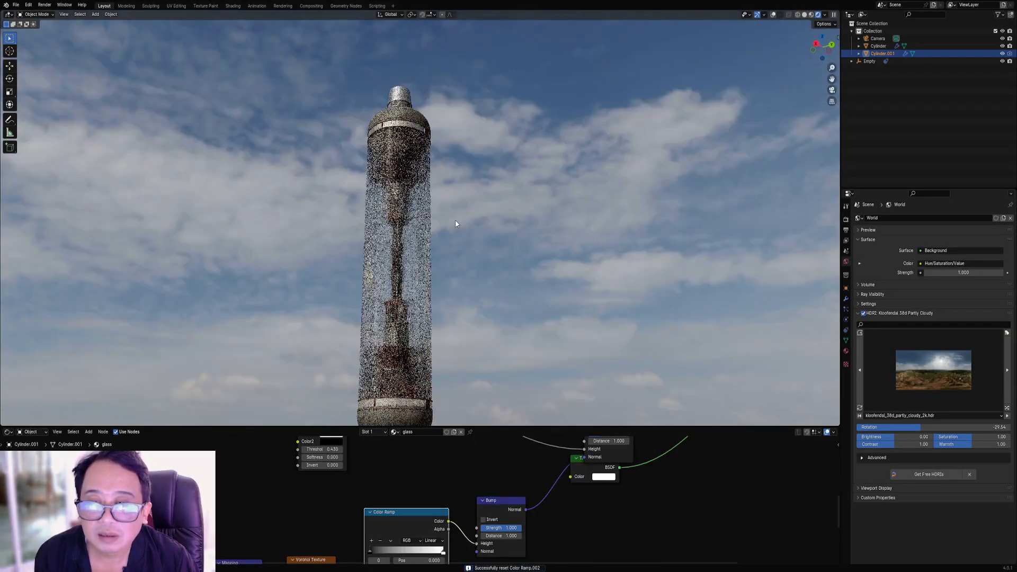
scroll(455, 220, "up", 3)
scroll(475, 227, "up", 4)
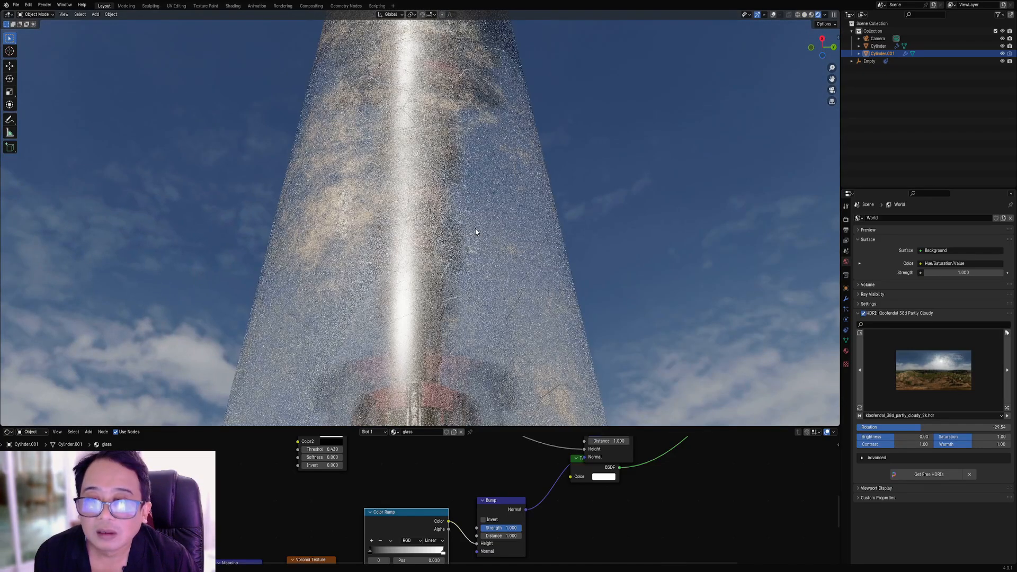
scroll(475, 227, "down", 5)
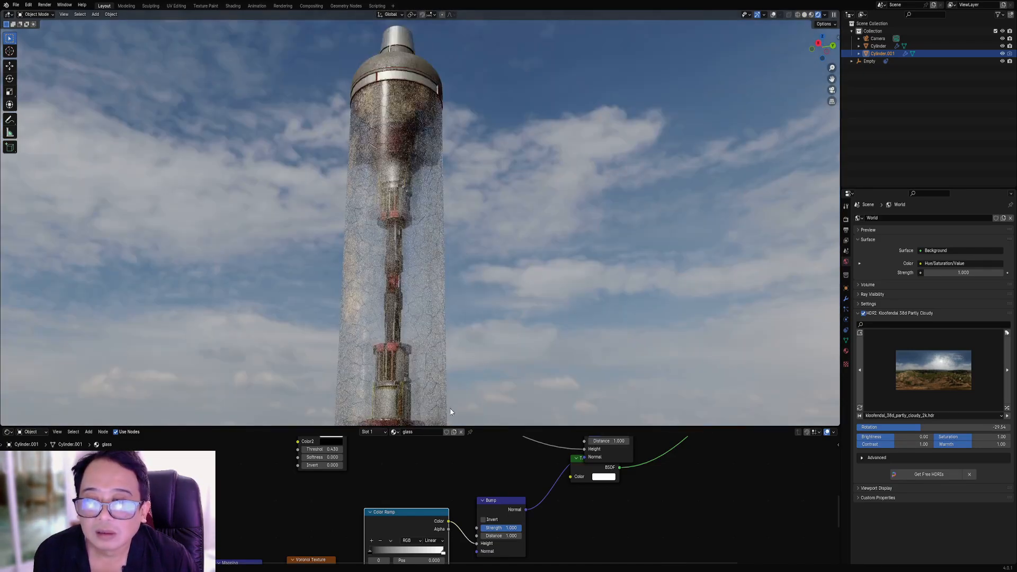
key("z")
left_click(512, 338)
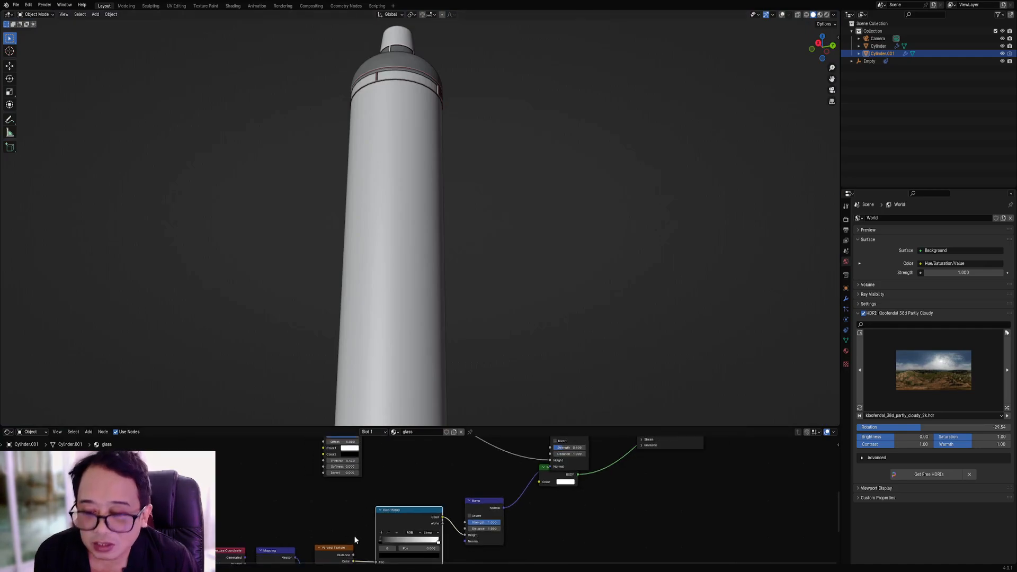
Save the file and switch the viewport to rendered shading with the Voronoi Texture settings in view.
middle_click_drag(354, 536, 411, 465)
middle_click_drag(411, 523, 362, 516)
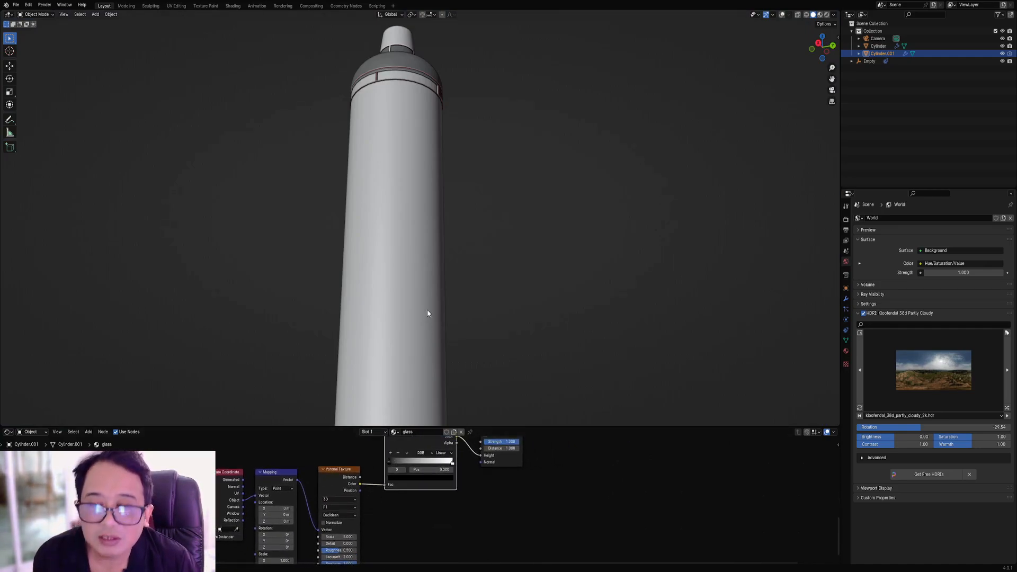
key("ctrl+s")
key("z")
left_click(462, 286)
scroll(418, 484, "up", 3)
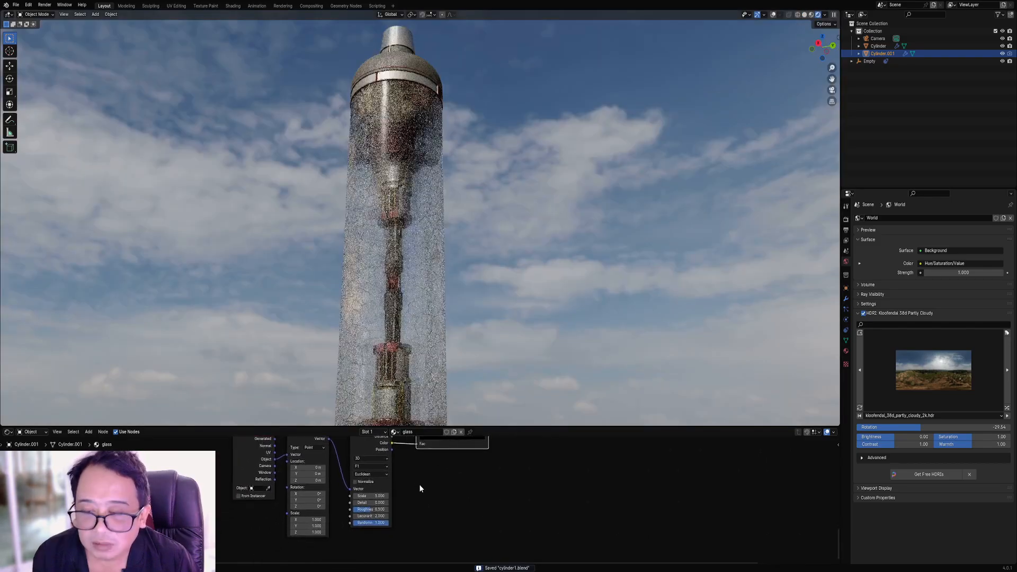
Set the Voronoi Texture scale to 0.5, check the glass in rendered shading and return to solid shading.
middle_click_drag(432, 418, 462, 433)
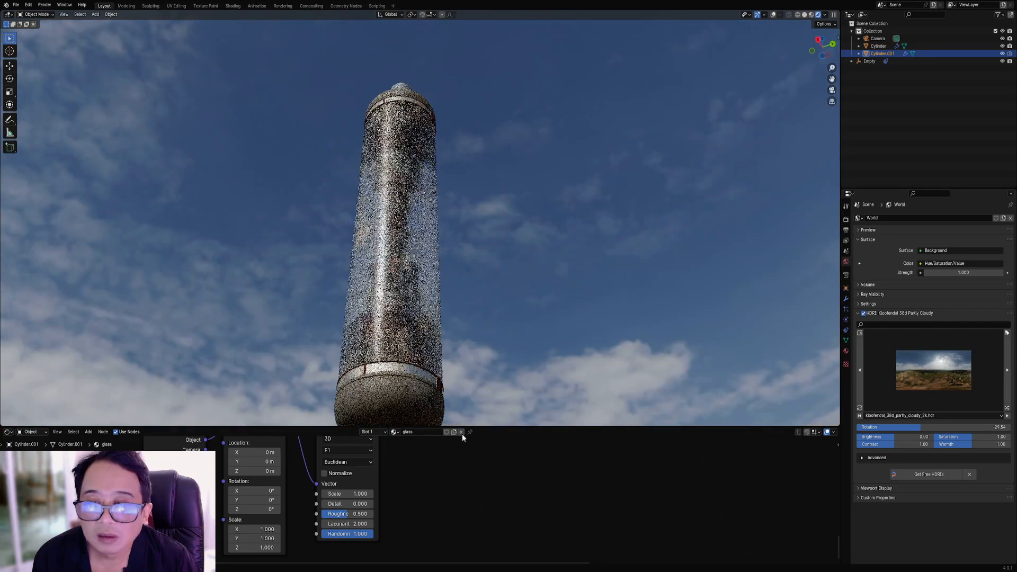
left_click(351, 494)
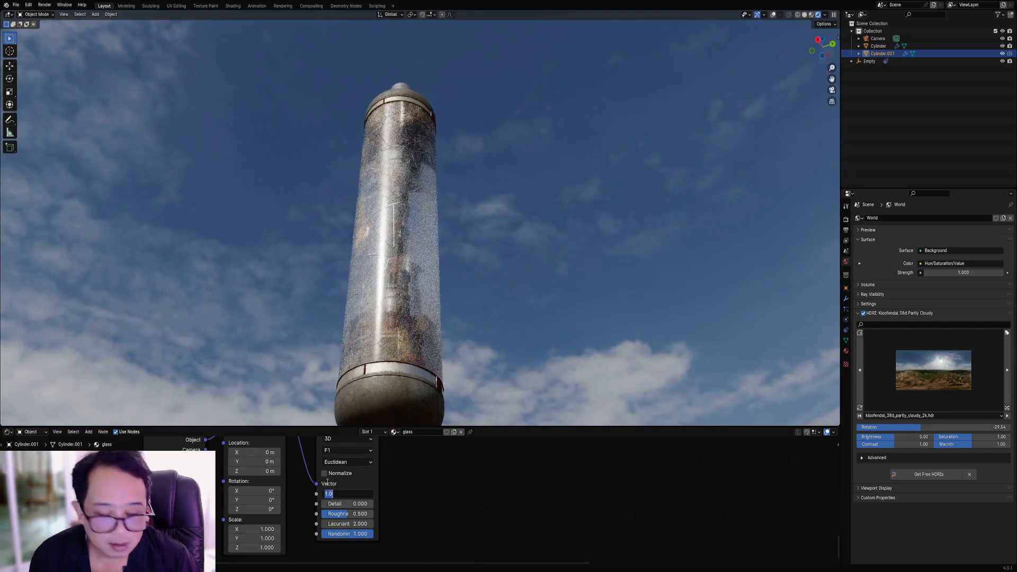
type("0.5")
key("Return")
middle_click_drag(395, 284, 492, 284)
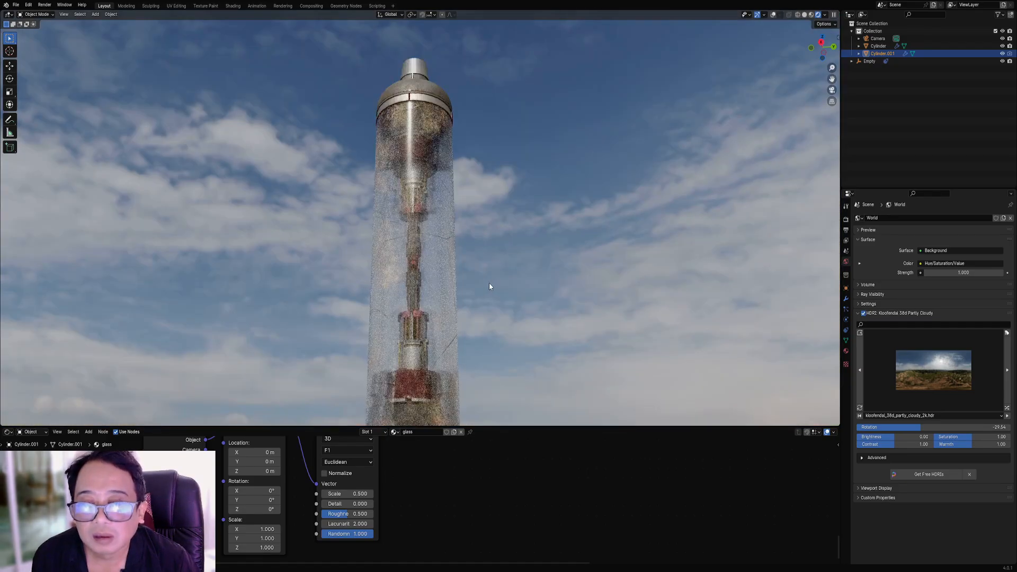
key("z")
left_click(540, 278)
Tidy the Mapping, Texture Coordinate and Transparent BSDF nodes around the Voronoi bump chain, saving the file along the way.
scroll(358, 462, "down", 3)
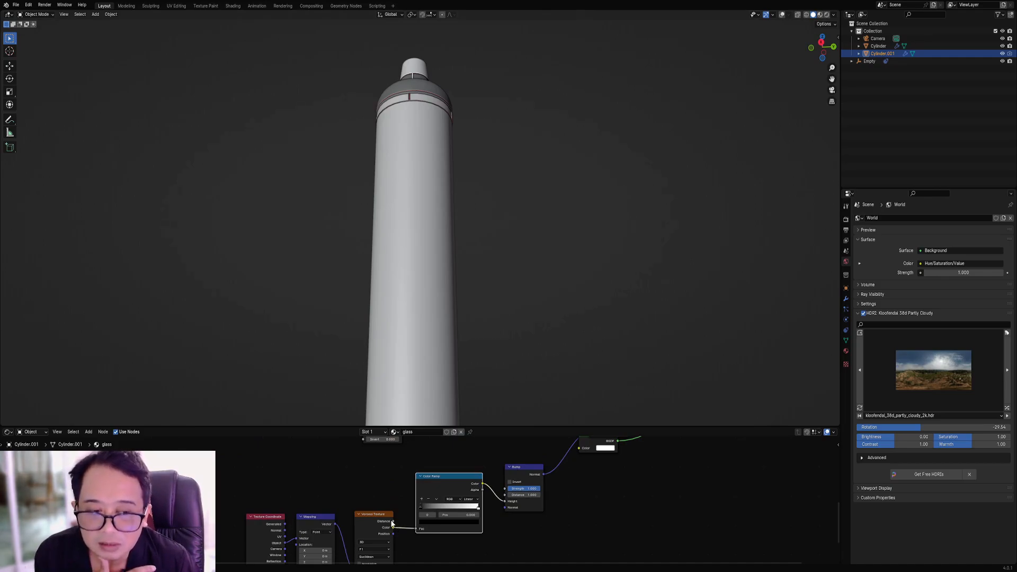
scroll(388, 522, "down", 2)
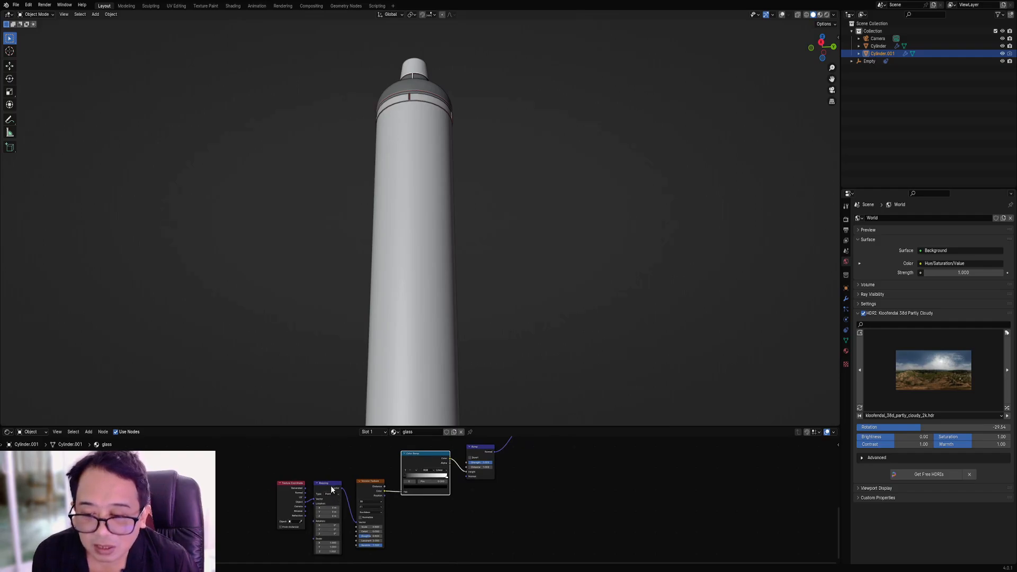
left_click_drag(332, 490, 301, 490)
key("ctrl+s")
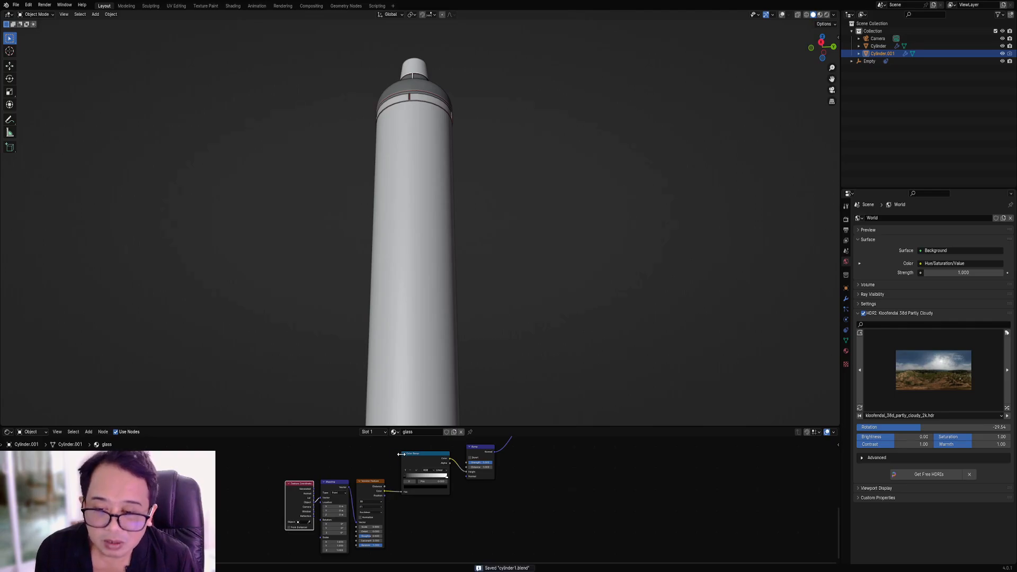
middle_click_drag(413, 464, 336, 504)
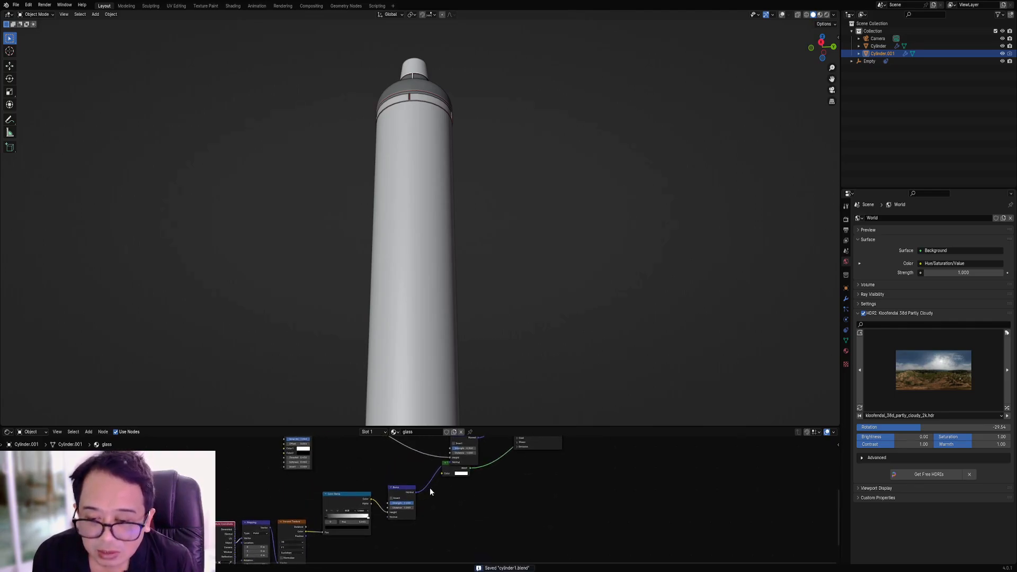
left_click(454, 480)
Try shifting the black stop of the Color Ramp after the Voronoi Texture while viewing the glass in rendered shading.
key("z")
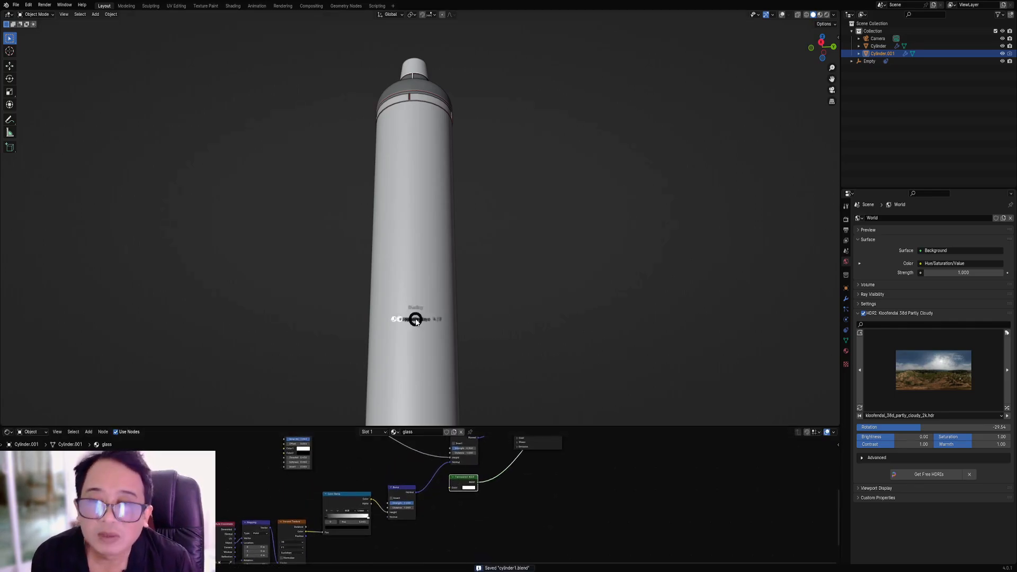
left_click(462, 292)
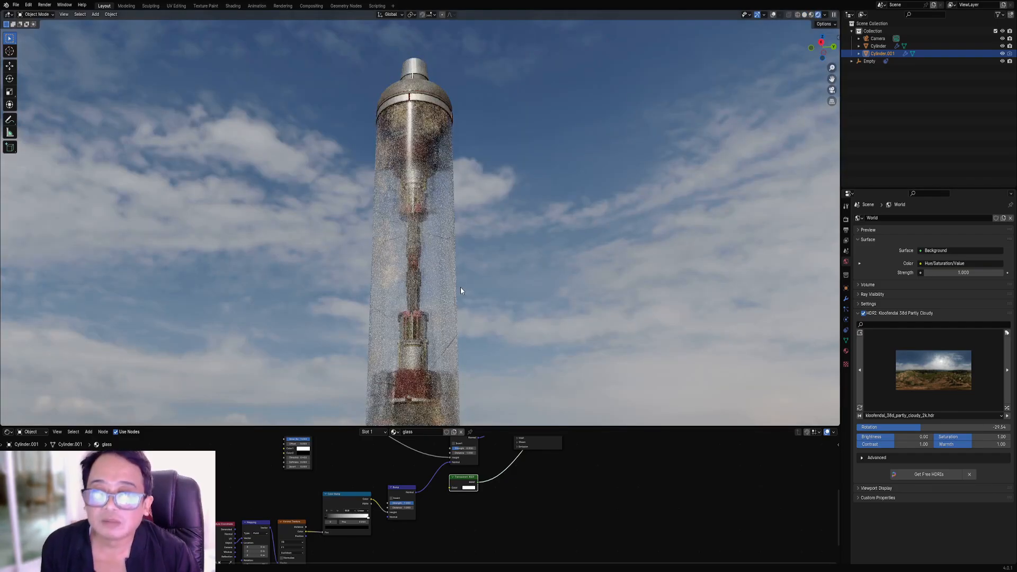
middle_click_drag(458, 285, 535, 305)
scroll(410, 498, "up", 3)
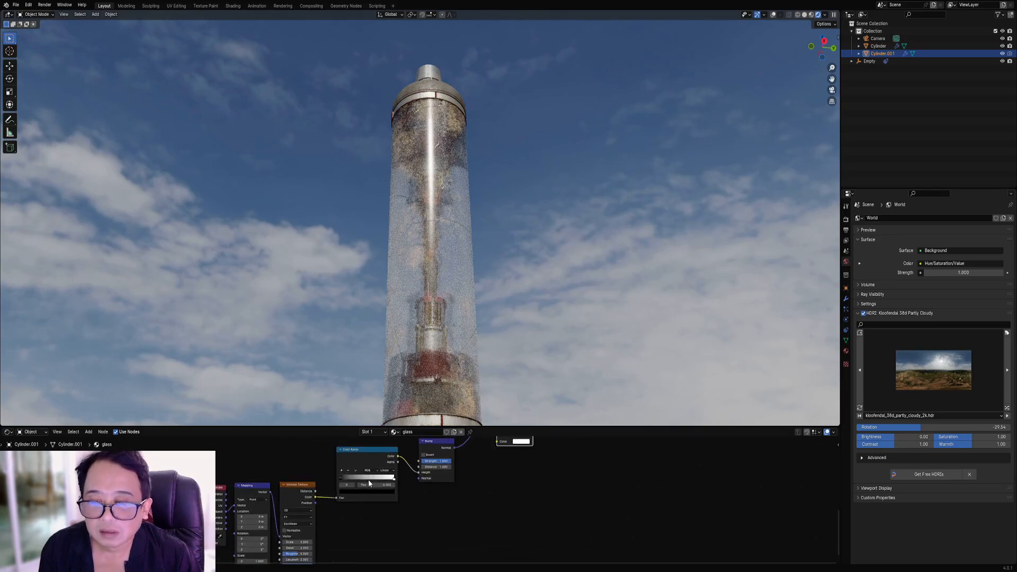
mouse_move(339, 470)
left_mouse_down()
mouse_move(391, 474)
mouse_move(319, 472)
mouse_move(361, 474)
mouse_move(331, 472)
left_mouse_up()
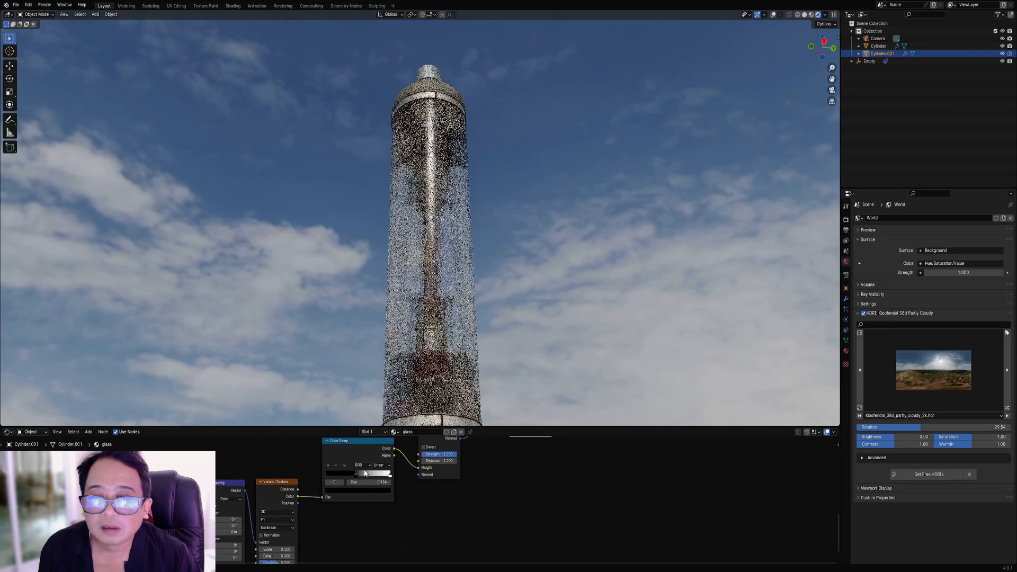
Delete the Voronoi Color Ramp while keeping its link to the Bump node, and move the three texture nodes closer to the Bump.
left_click(354, 453)
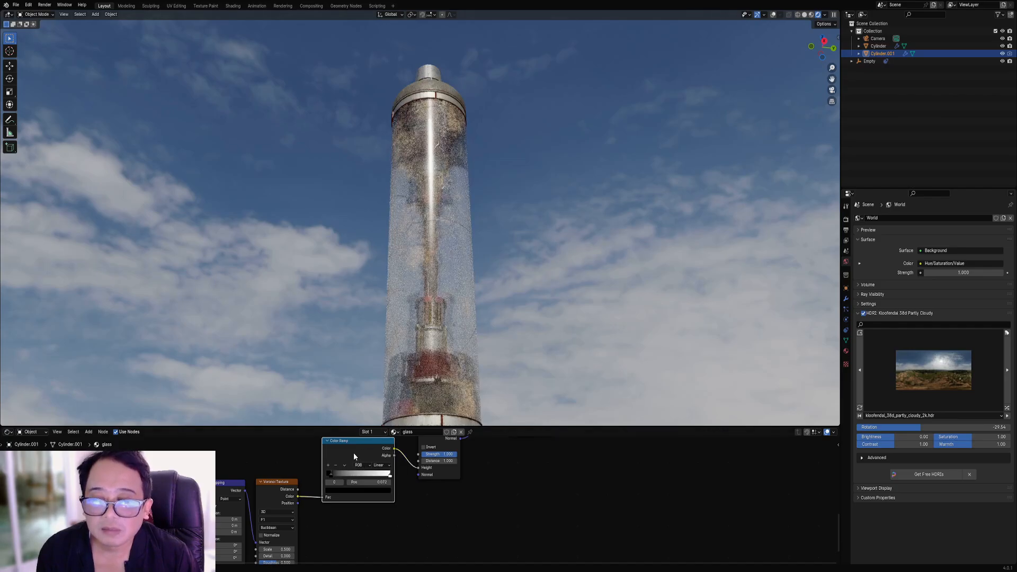
key("ctrl+x")
key("KP_0")
scroll(230, 486, "down", 1)
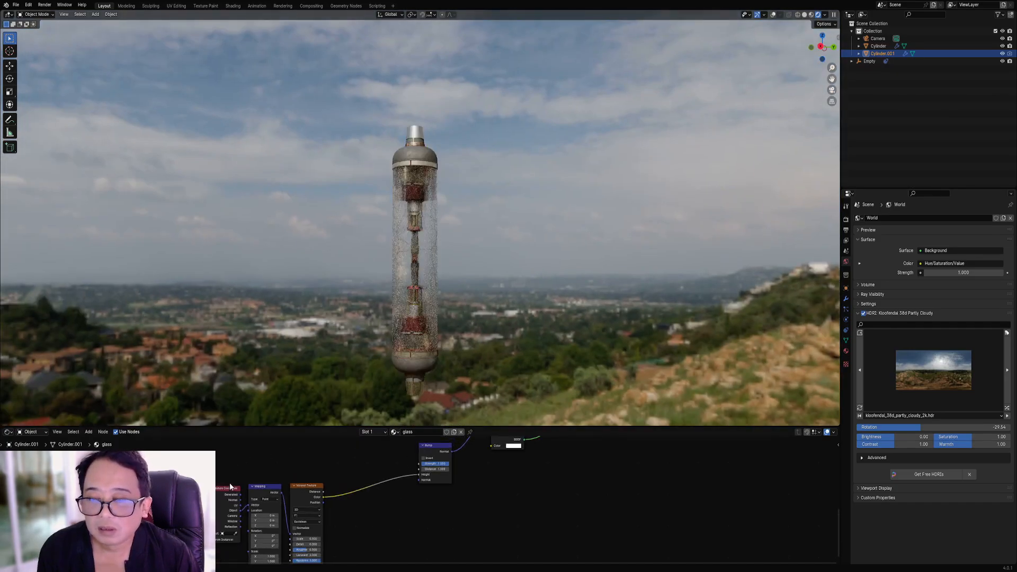
left_click_drag(236, 499, 313, 493)
right_click(339, 488)
key("g")
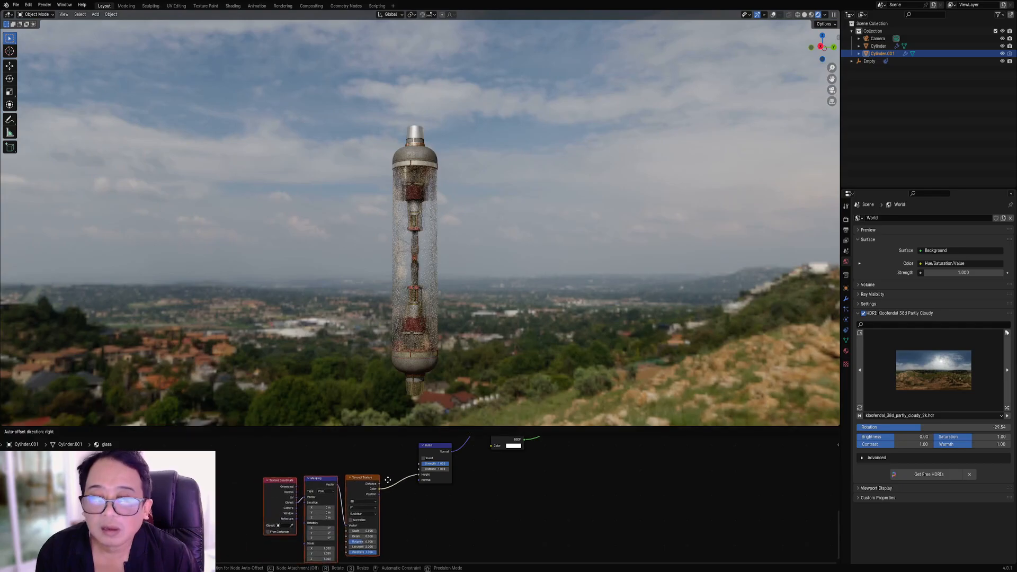
left_click(407, 469)
Inspect the glass from another angle, then switch to solid shading in the right side view and save the file.
mouse_move(466, 296)
middle_mouse_down()
mouse_move(503, 248)
mouse_move(481, 266)
mouse_move(448, 258)
mouse_move(478, 248)
mouse_move(489, 289)
mouse_move(477, 252)
middle_mouse_up()
key("z")
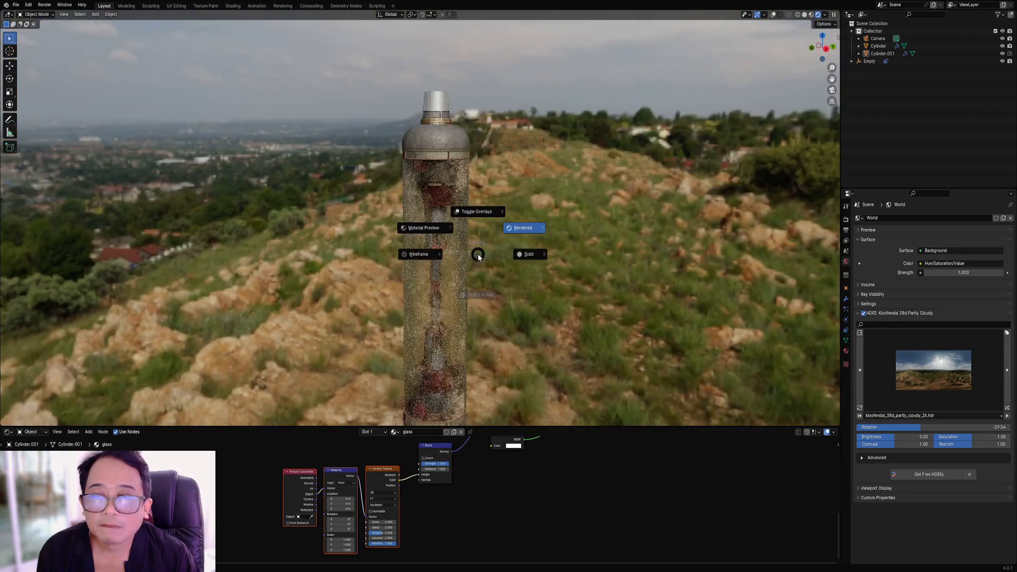
left_click(525, 254)
key("KP_3")
key("ctrl+s")
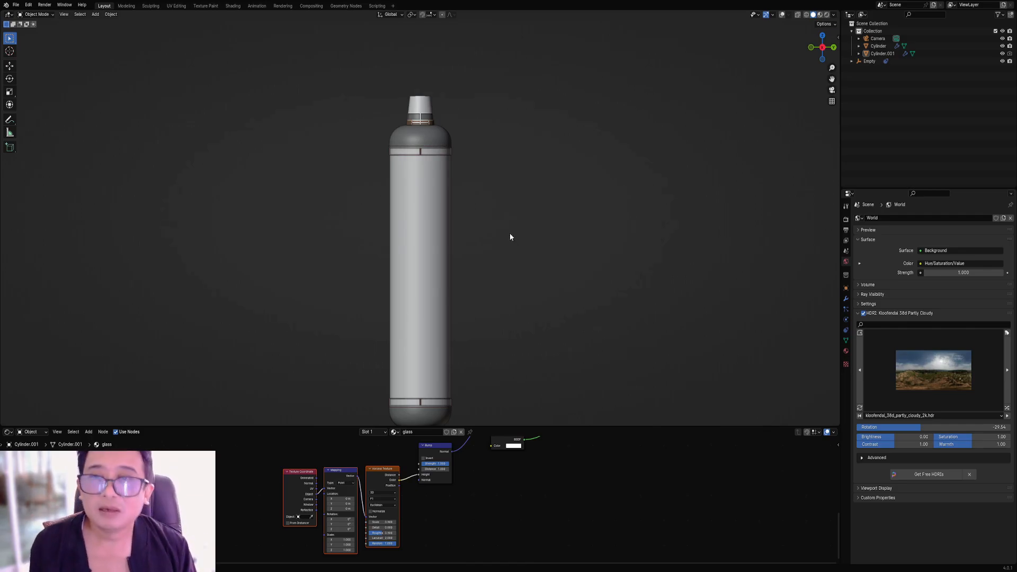
Show the viewport overlays, select a single vertex on the centre line of the metal cylinder's upper dome, and save the file.
scroll(509, 233, "up", 5)
left_click(451, 176)
key("Tab")
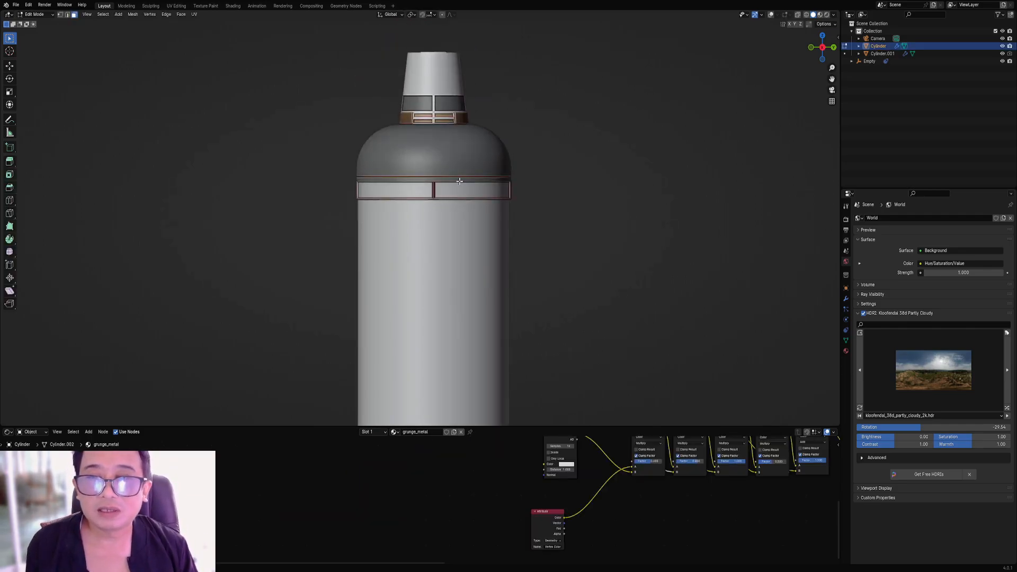
key("shift+alt+z")
scroll(444, 179, "up", 2)
key("Tab")
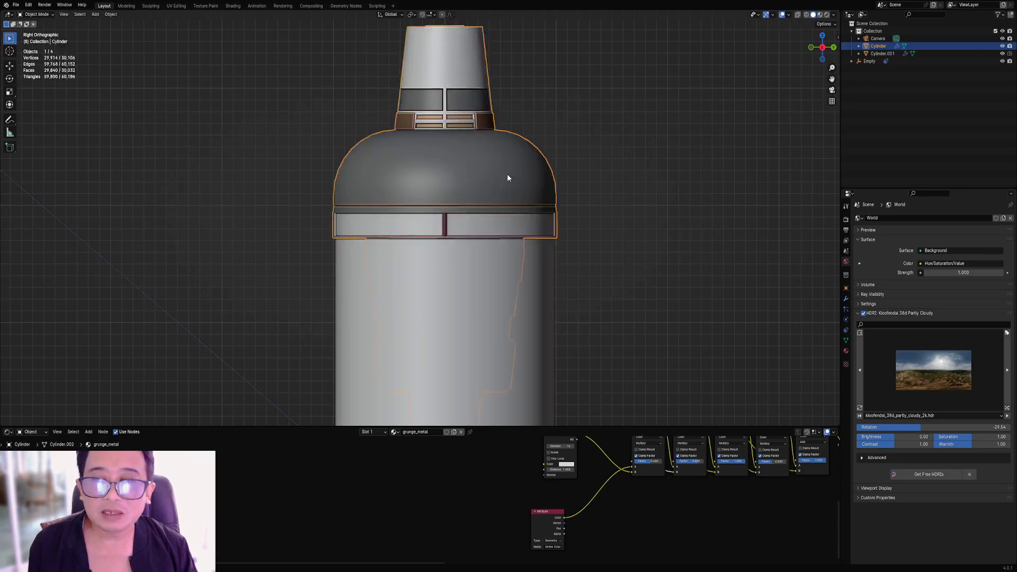
key("Tab")
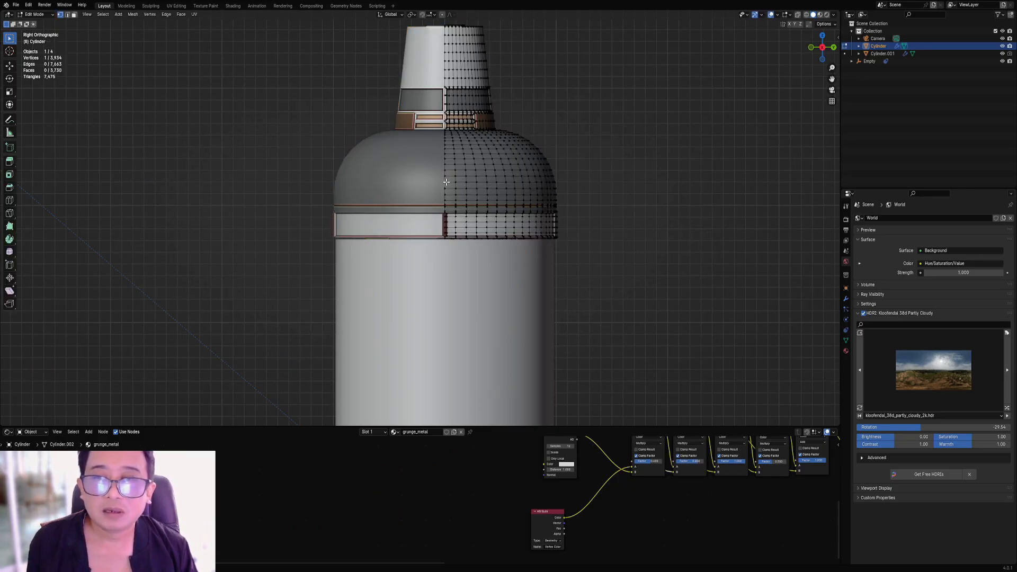
key("Tab")
key("ctrl+s")
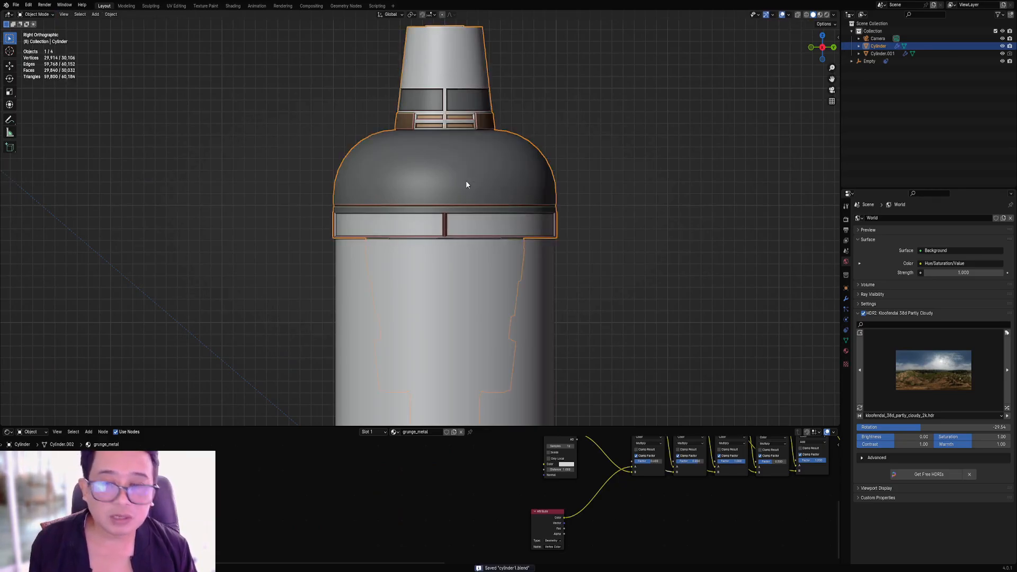
Try adding a text object without first placing the 3D cursor, and undo it.
scroll(572, 509, "down", 1)
scroll(575, 497, "down", 2)
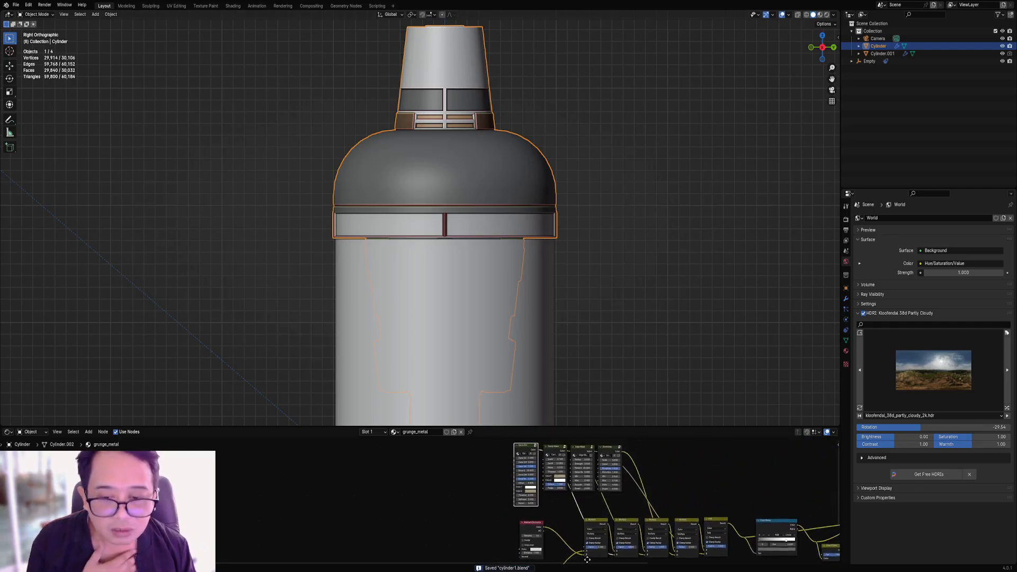
scroll(541, 448, "up", 3)
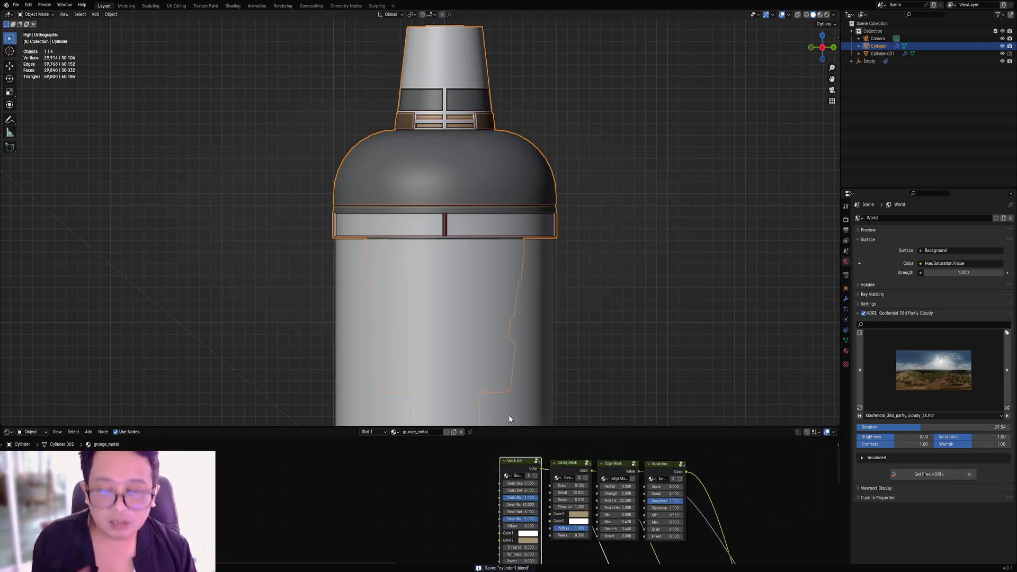
key("shift+a")
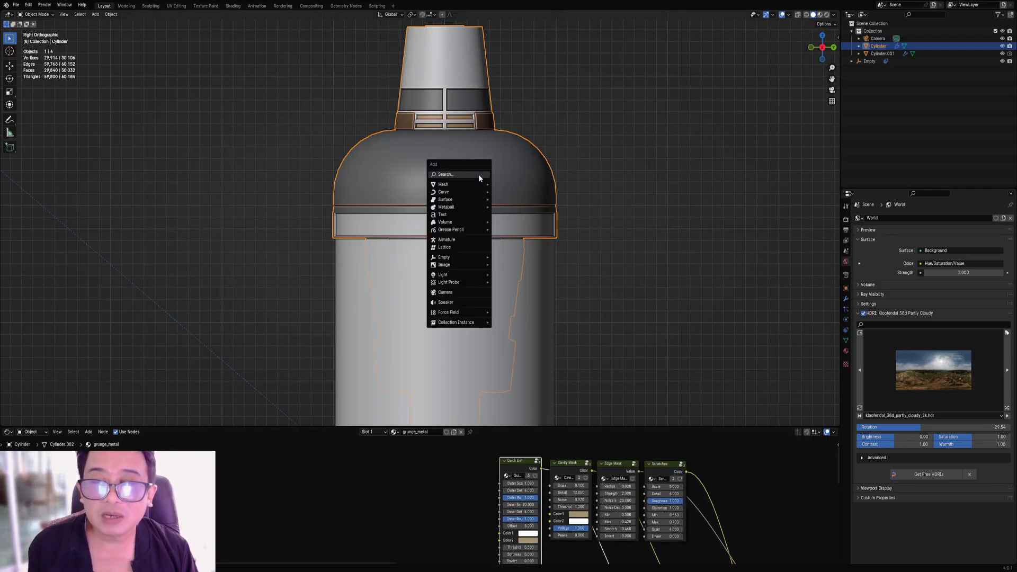
left_click(462, 215)
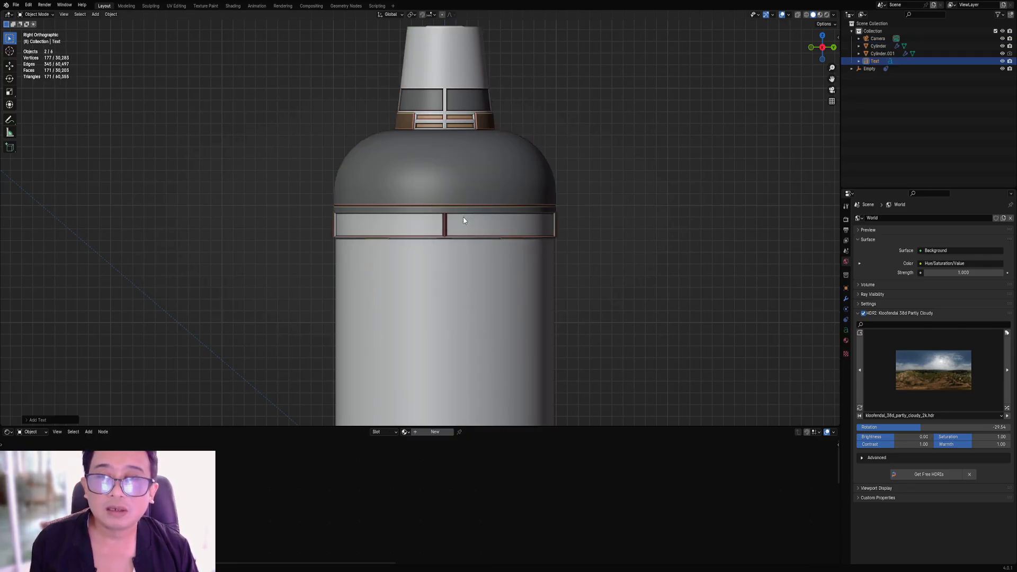
key("ctrl+z")
Snap the 3D cursor to the selected vertex on the metal dome's centre line in Edit Mode.
scroll(462, 214, "down", 2)
left_click(463, 213)
scroll(463, 212, "up", 2)
key("Tab")
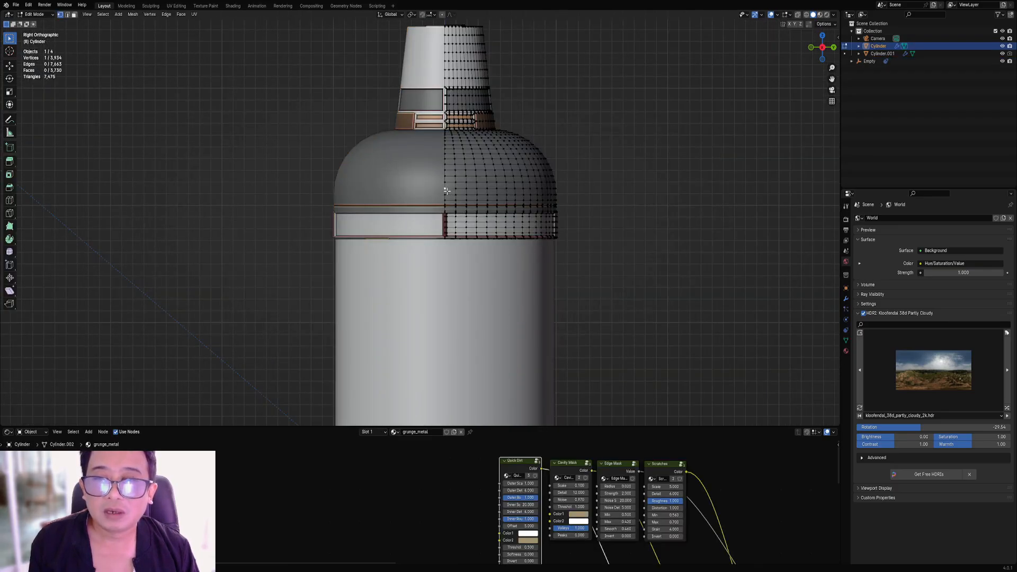
scroll(451, 215, "up", 6)
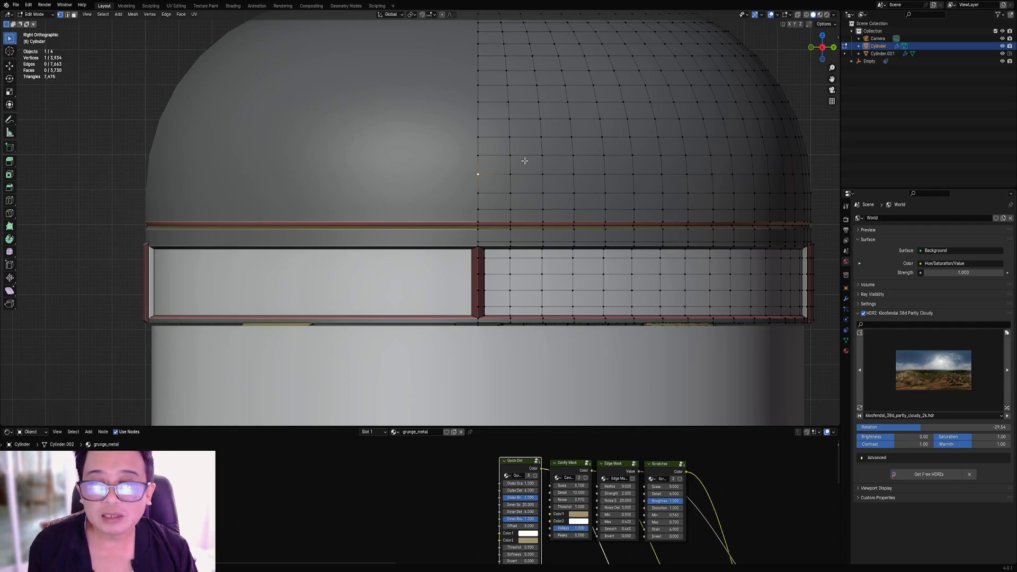
key("ctrl+Tab")
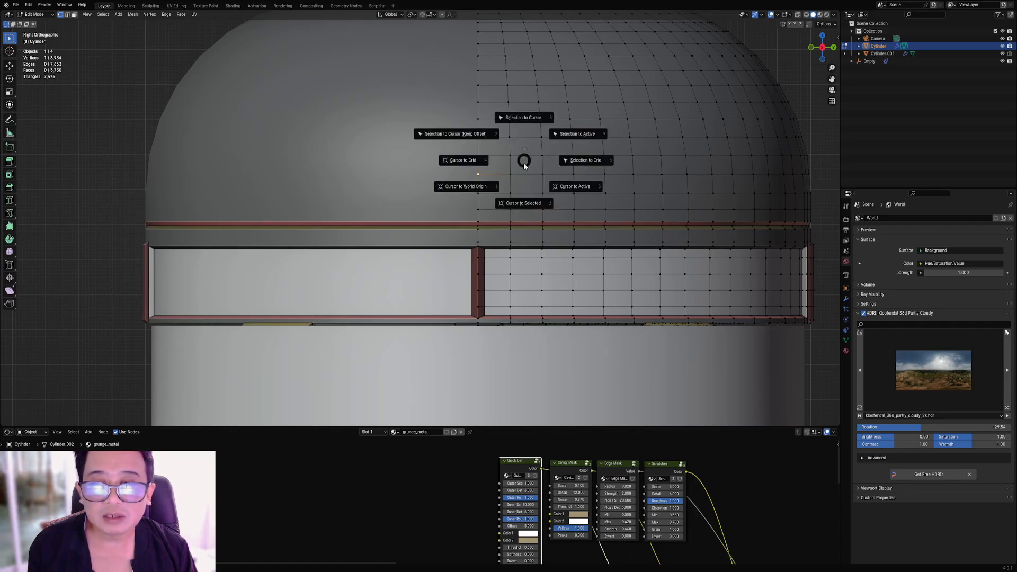
left_click(523, 202)
Add a text object at the 3D cursor in Object Mode and align it to the view.
scroll(516, 156, "down", 4)
key("shift+a")
left_click(511, 143)
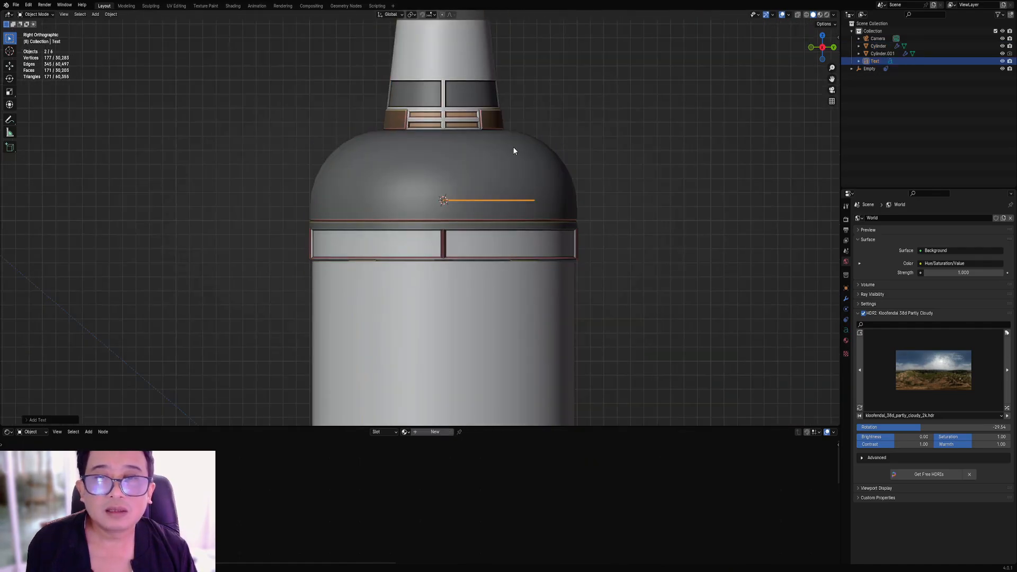
key("F9")
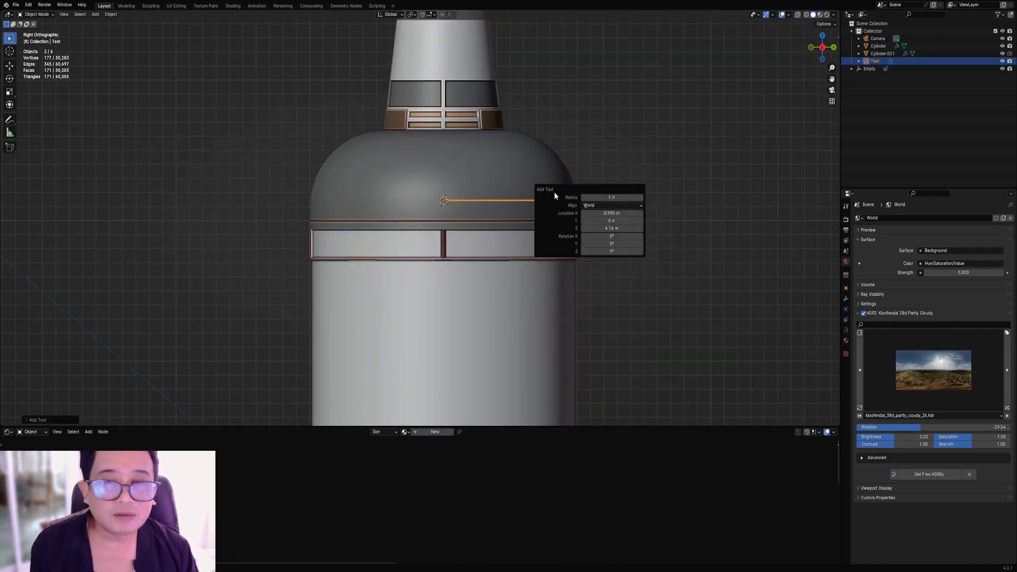
left_click(605, 205)
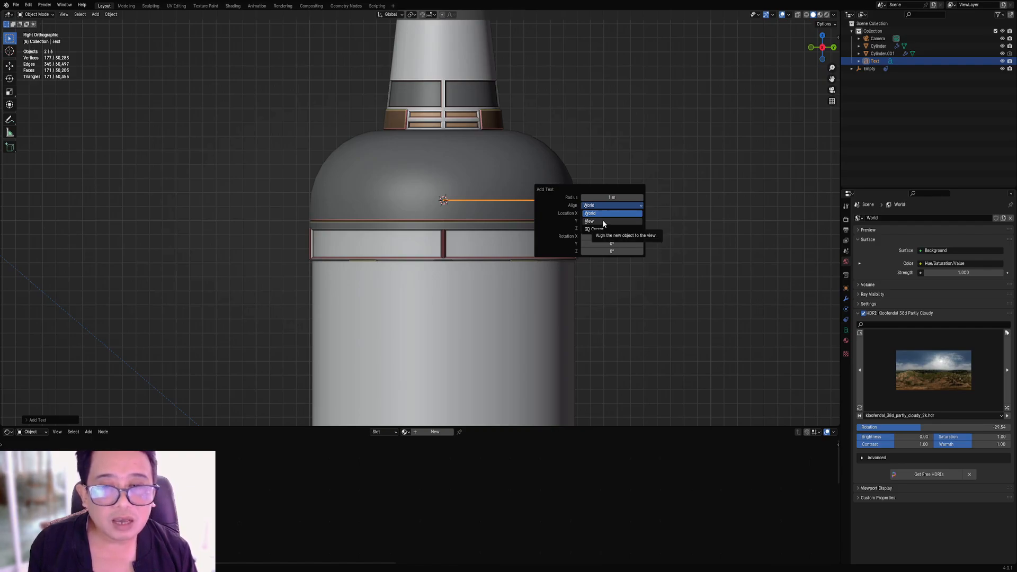
left_click(602, 220)
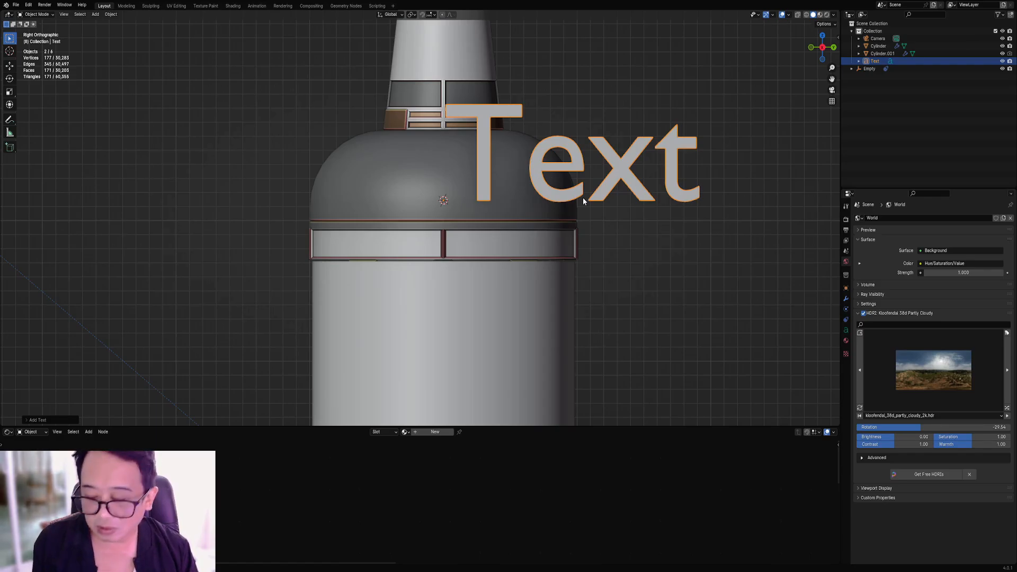
Move the text along the Y axis and scale it down until it sits centred on the metal dome.
key("g")
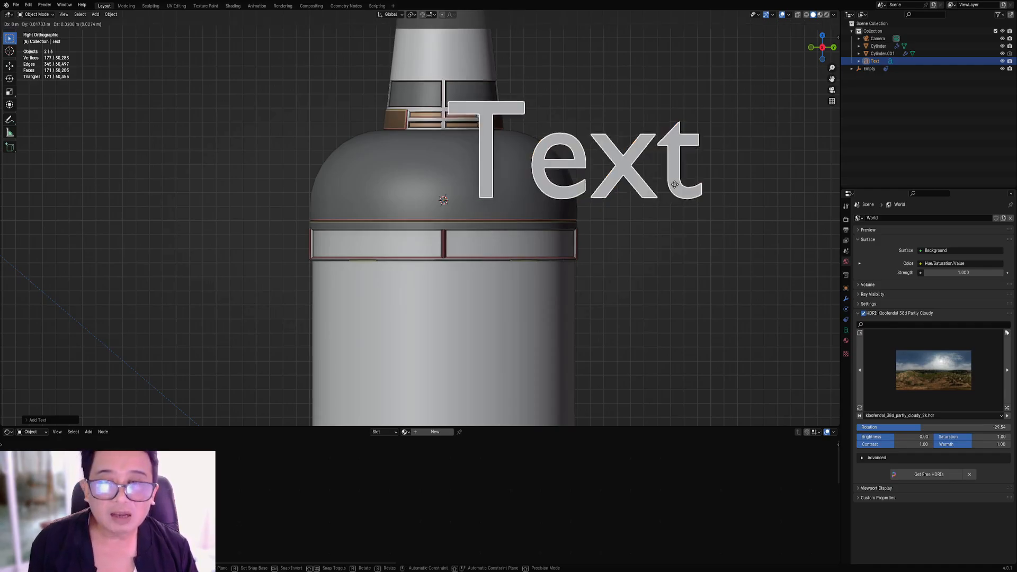
key("y")
left_click(551, 192)
key("s")
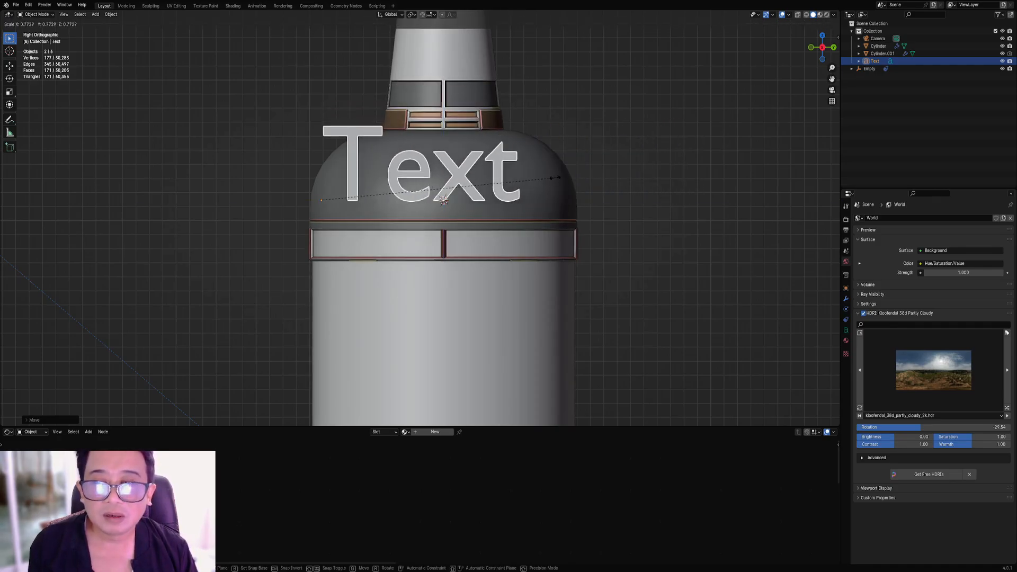
left_click(510, 185)
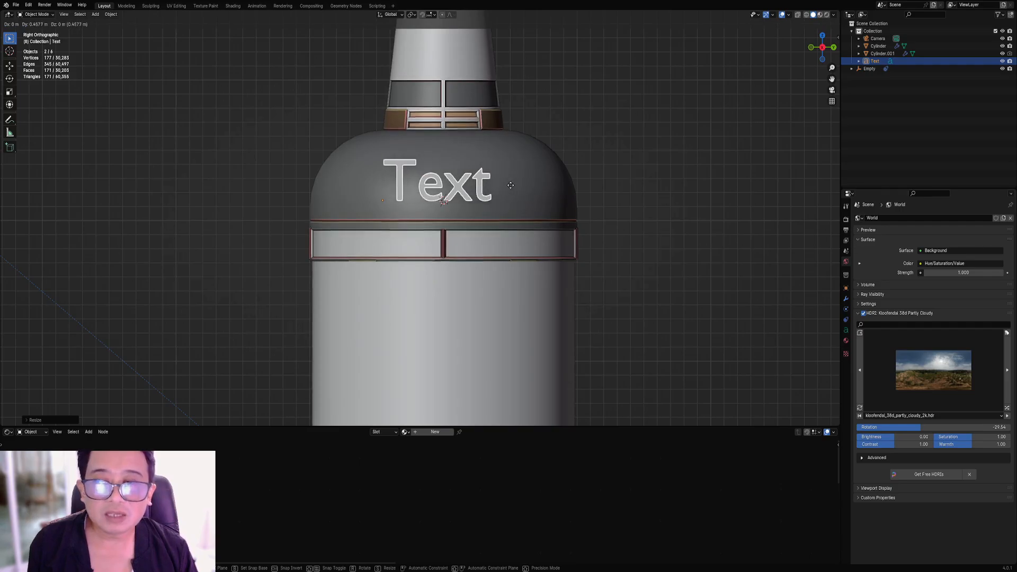
Change the text object's regular font to AniMe Matrix - MB_EN Regular and scale the text down to about two thirds.
left_click(846, 330)
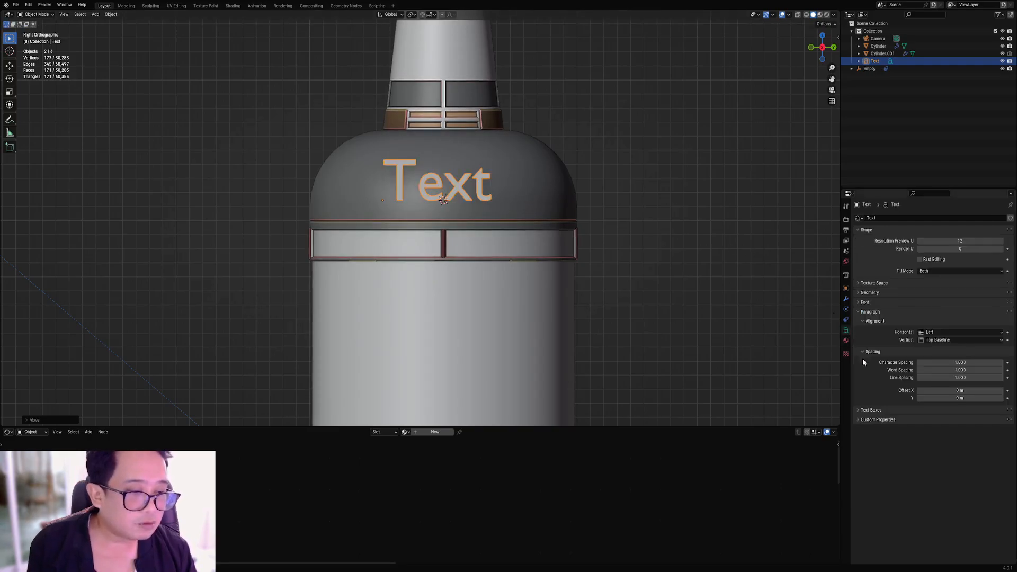
left_click(895, 303)
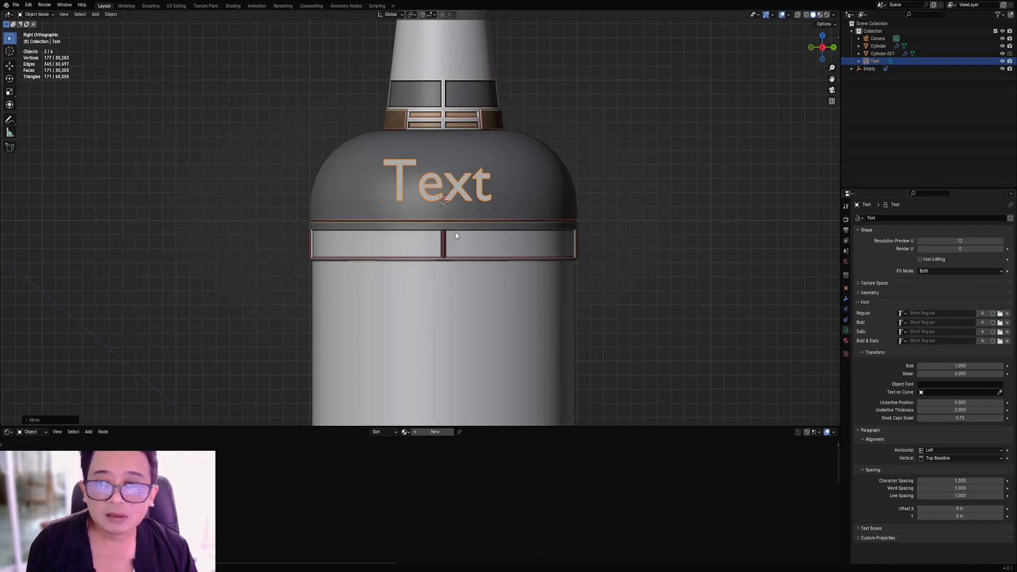
double_click(507, 205)
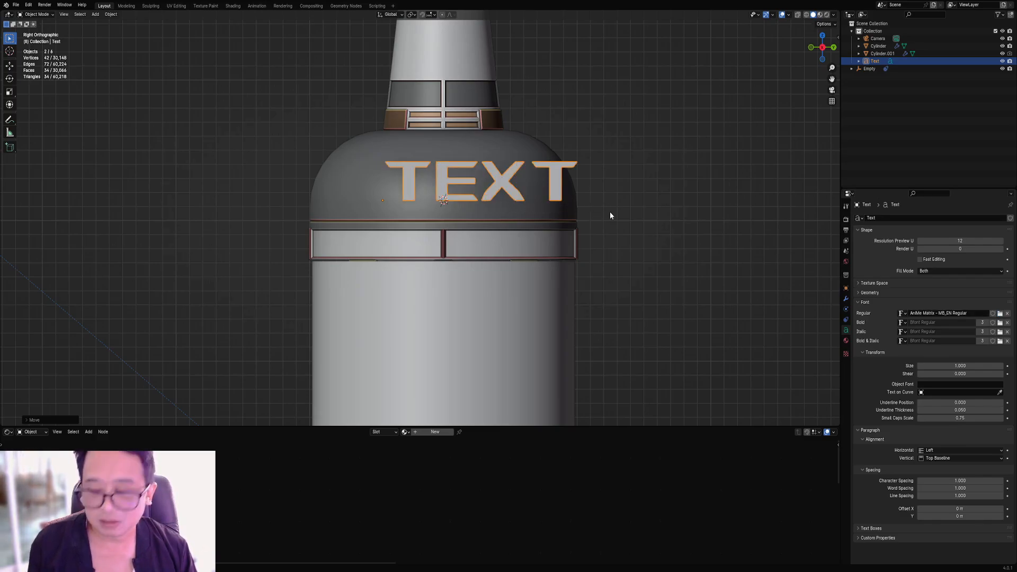
key("s")
right_click(507, 207)
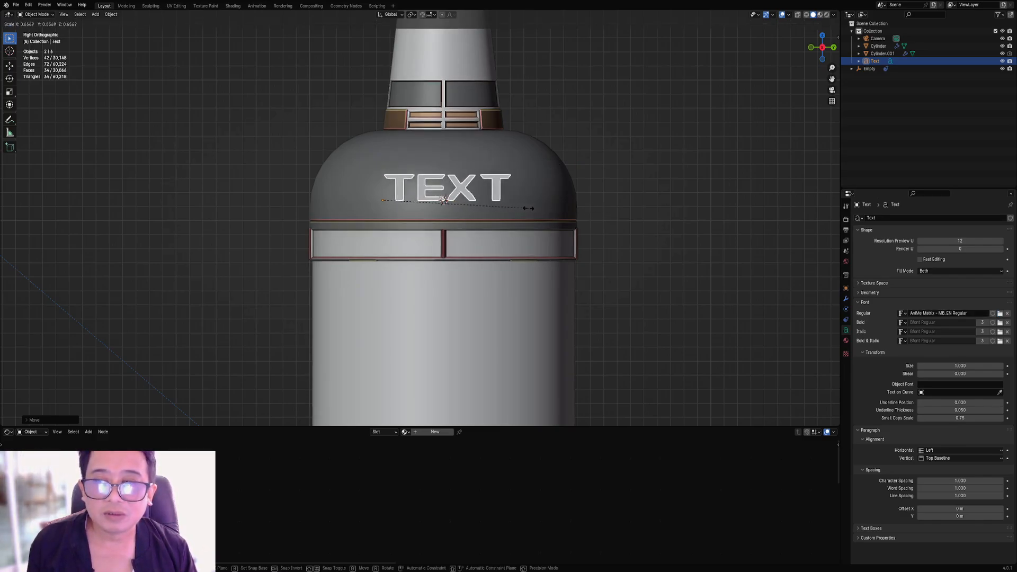
key("Tab")
key("ctrl+a")
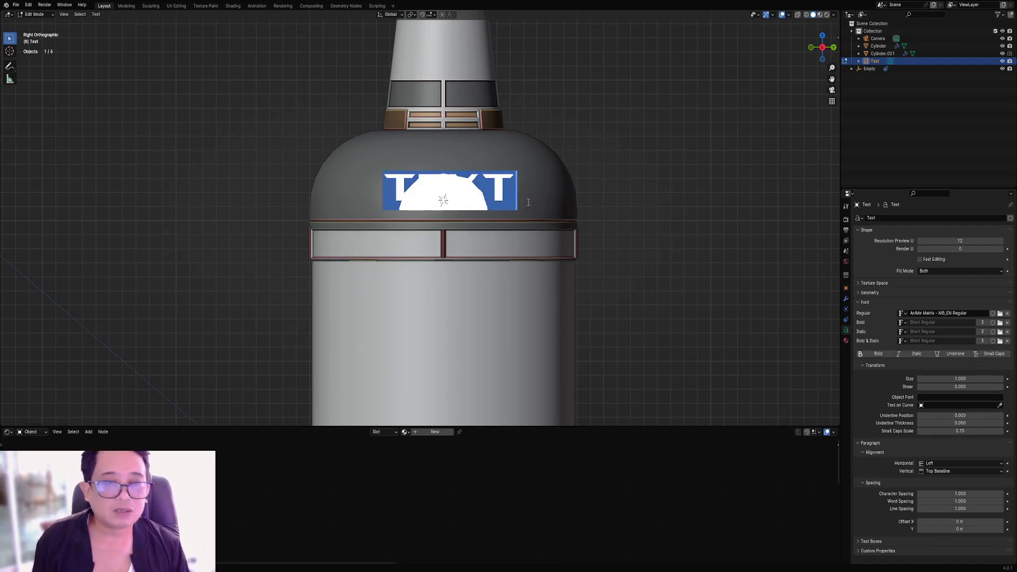
key("Tab")
Move the text object slightly outward so it sits in front of the metal dome's surface.
middle_click_drag(529, 223, 564, 229)
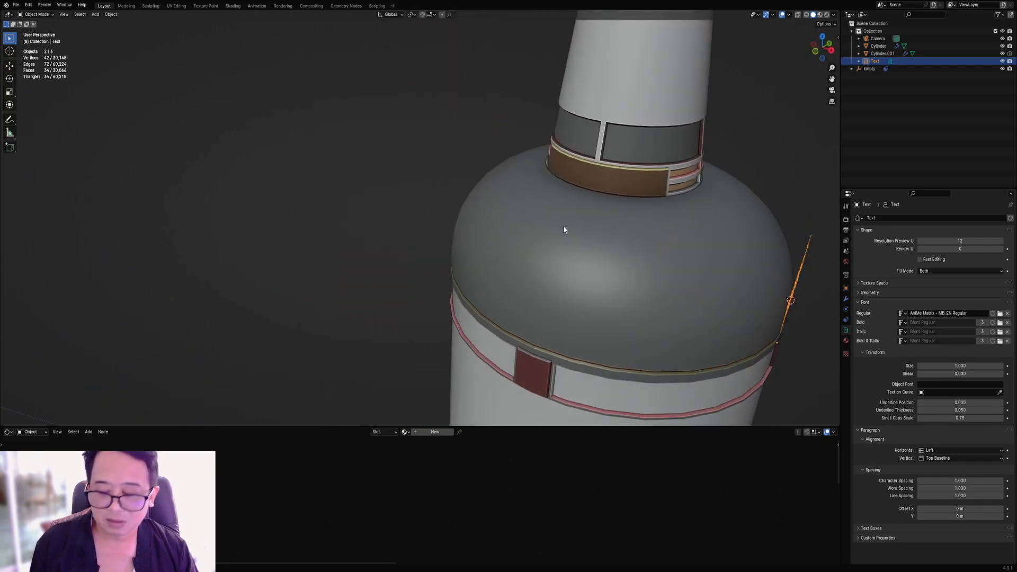
scroll(696, 276, "down", 4)
middle_click_drag(683, 273, 646, 264)
scroll(646, 263, "up", 1)
key("g")
middle_click_drag(503, 241, 517, 246)
left_click(517, 251)
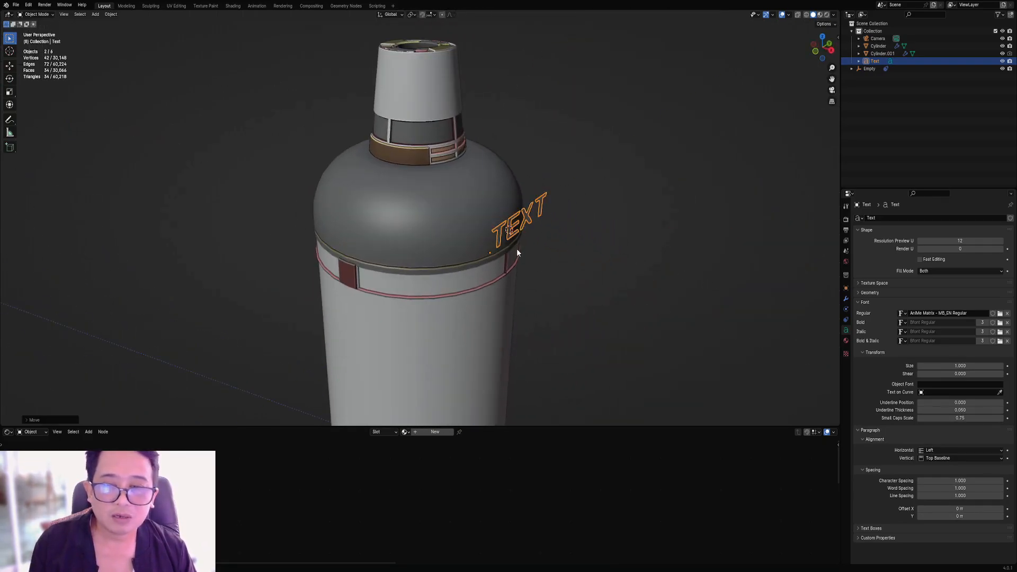
Replace the text object's content with SCT01 from the right orthographic view and save the file.
middle_click_drag(598, 265, 542, 234)
key("KP_3")
middle_click_drag(458, 183, 536, 251, "shift")
scroll(537, 252, "up", 2)
key("Tab")
key("ctrl+a")
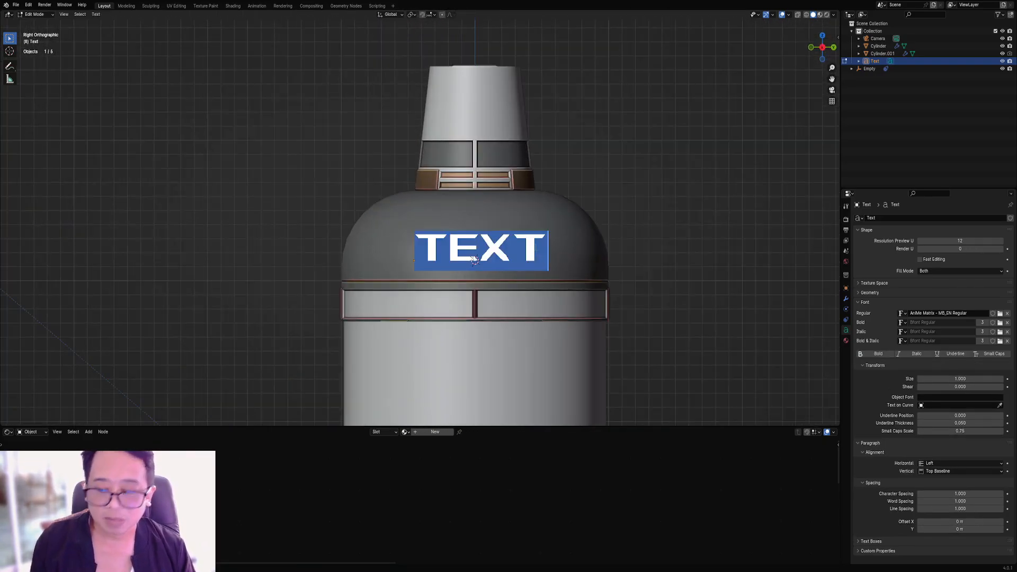
type("C")
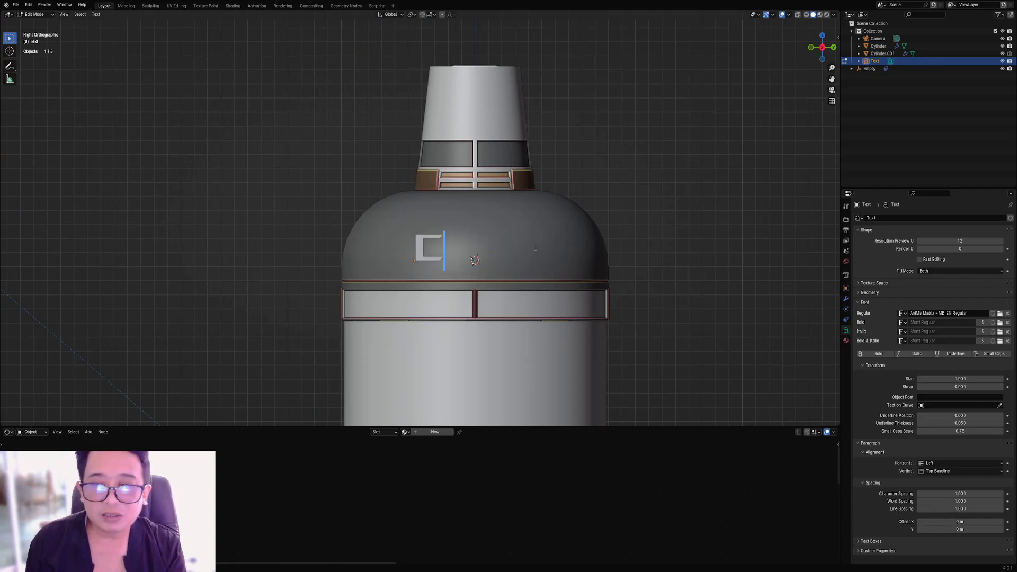
key("BackSpace")
type("S")
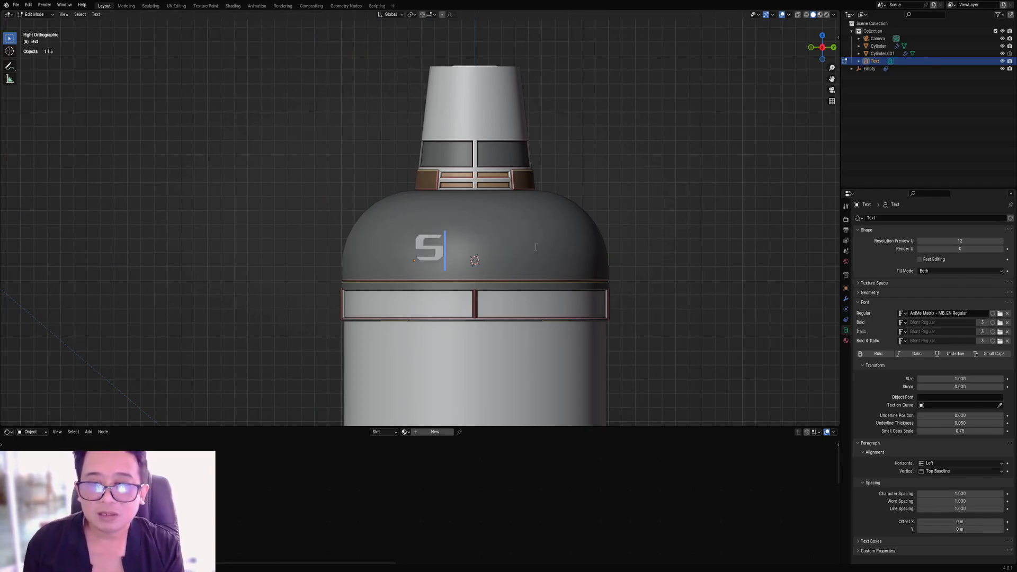
type("CT")
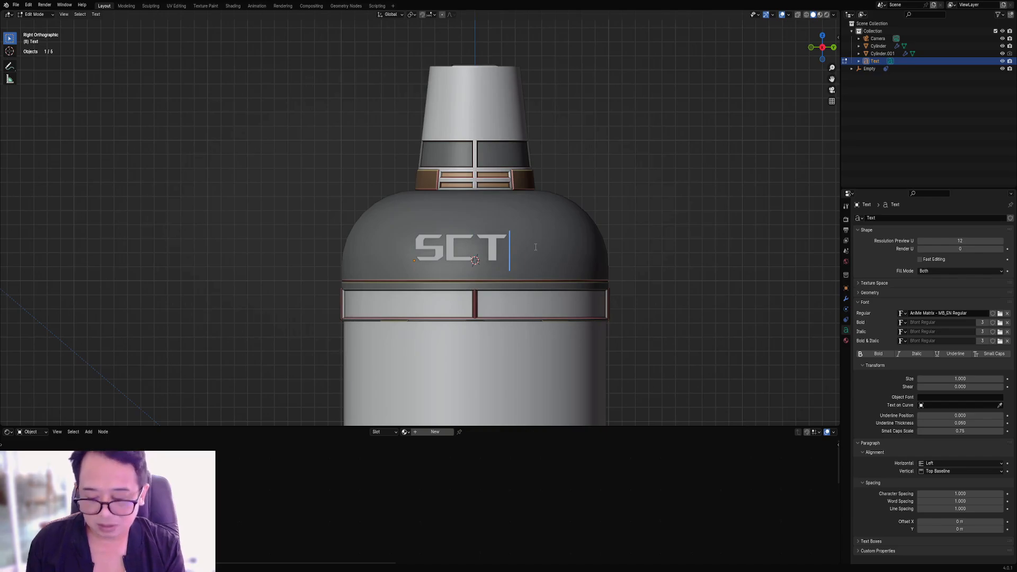
type("O1")
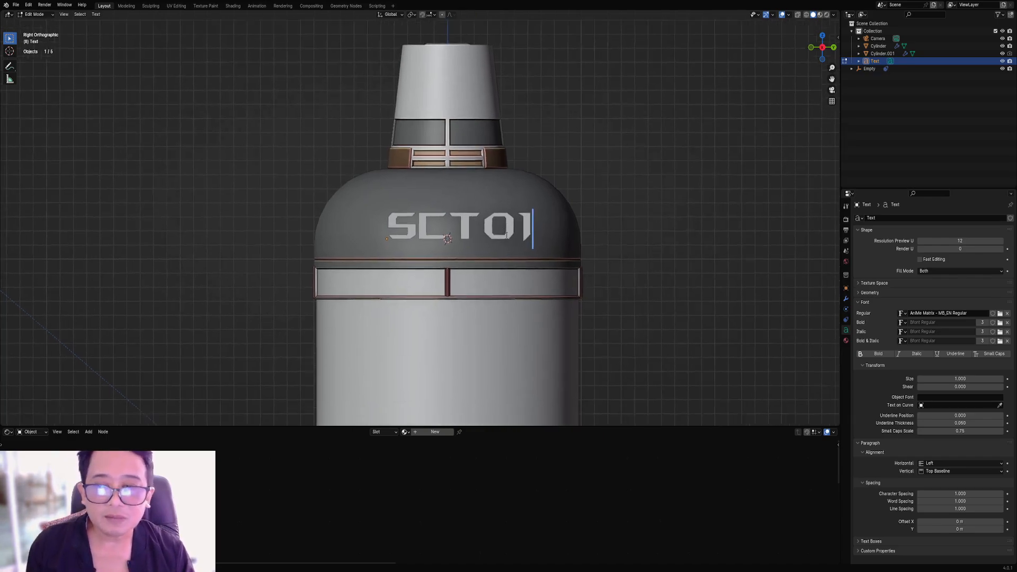
key("Tab")
scroll(500, 229, "up", 2)
scroll(500, 228, "up", 4)
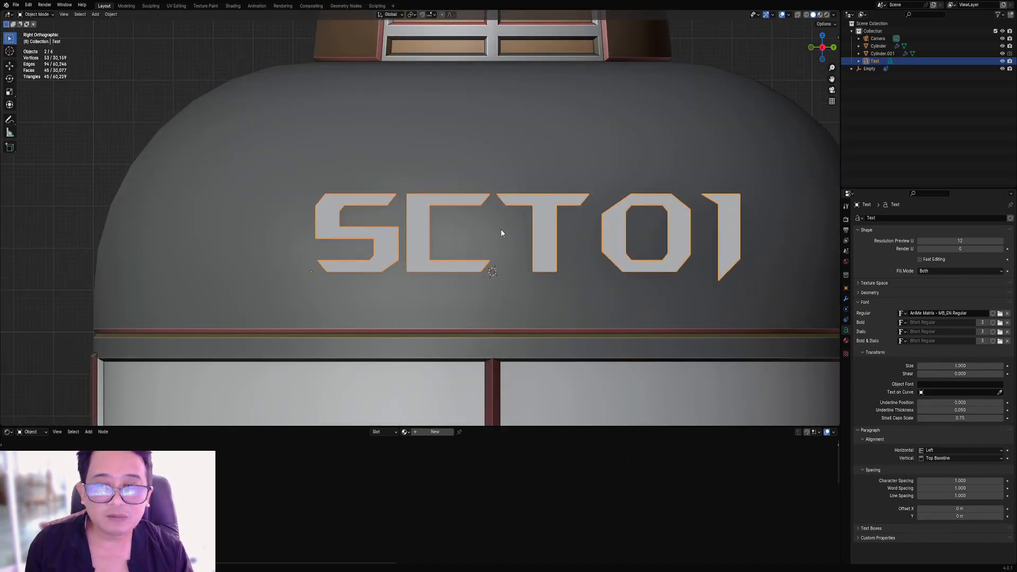
key("ctrl+s")
Switch to wireframe display and convert the SCT01 text to a mesh with Text Remesh at octree depth 6.
scroll(500, 229, "down", 1)
middle_click_drag(603, 228, 516, 225, "shift")
scroll(516, 224, "up", 1)
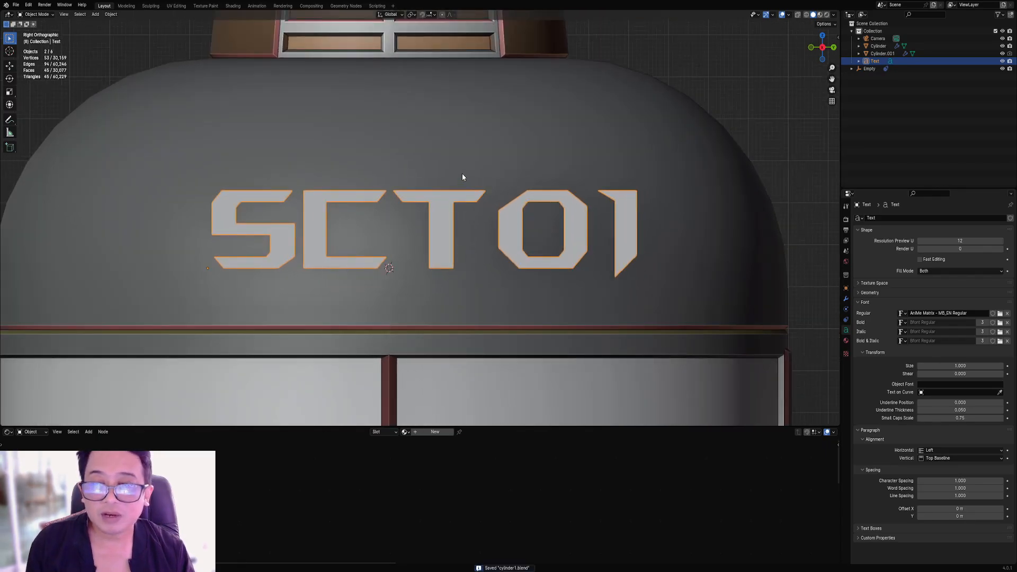
key("v")
mouse_move(441, 293)
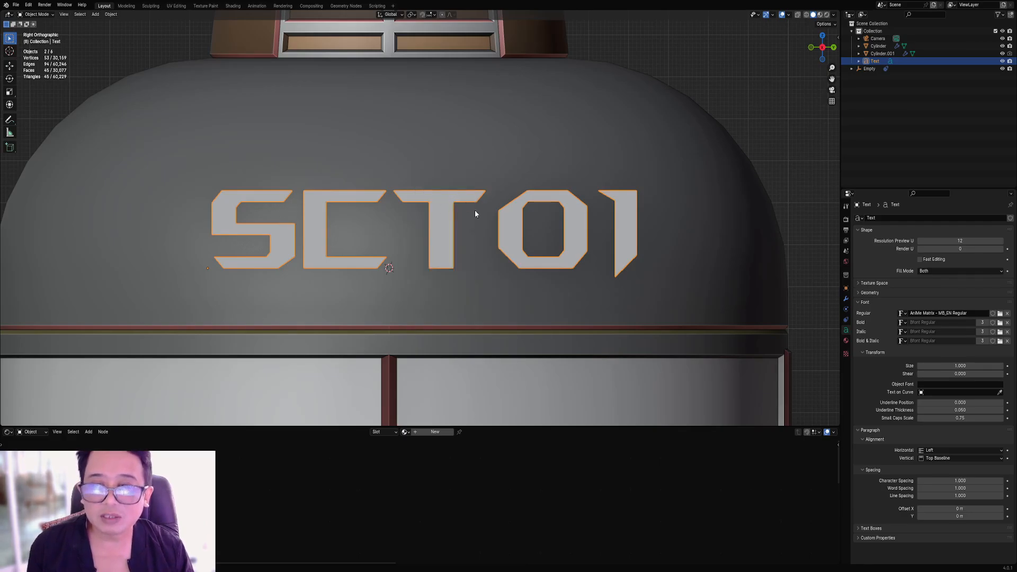
key("shift+z")
key("v")
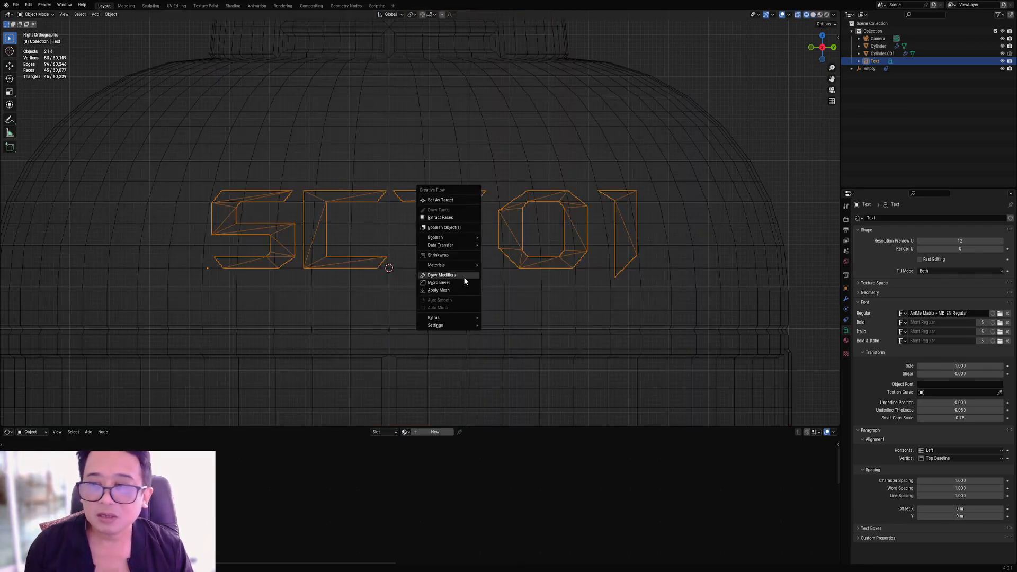
mouse_move(471, 317)
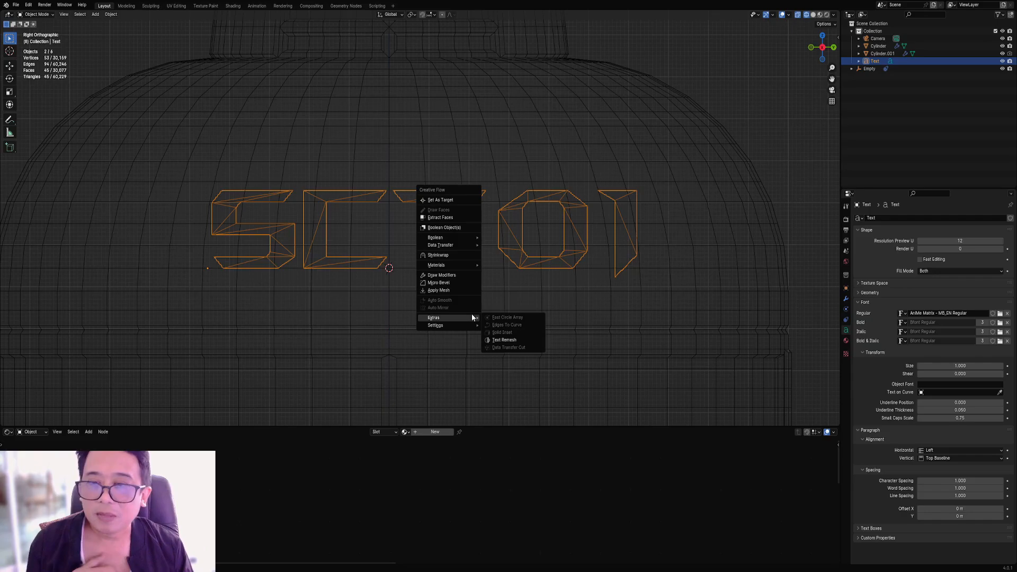
left_click(503, 341)
left_click_drag(503, 337, 610, 243)
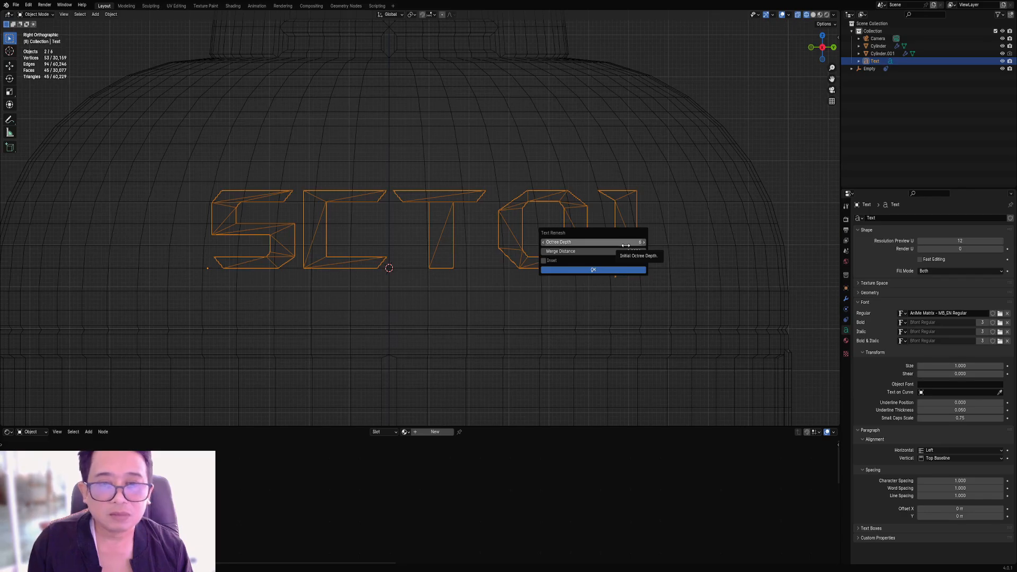
left_click(571, 270)
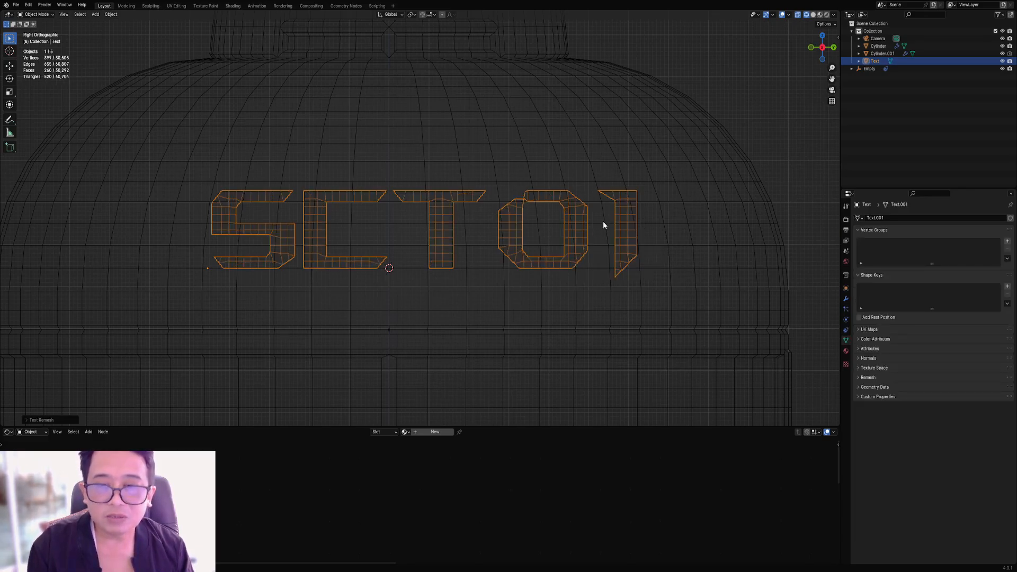
Compare octree depths 6, 7 and 8 for the Text Remesh operation and set the depth to 7.
left_click(49, 420)
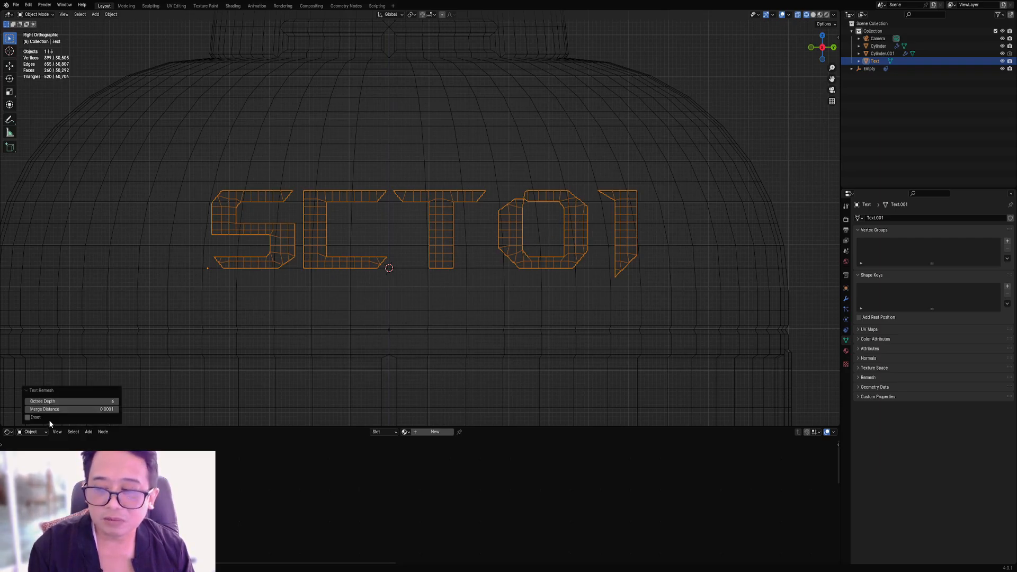
left_click(48, 391)
left_click(57, 393)
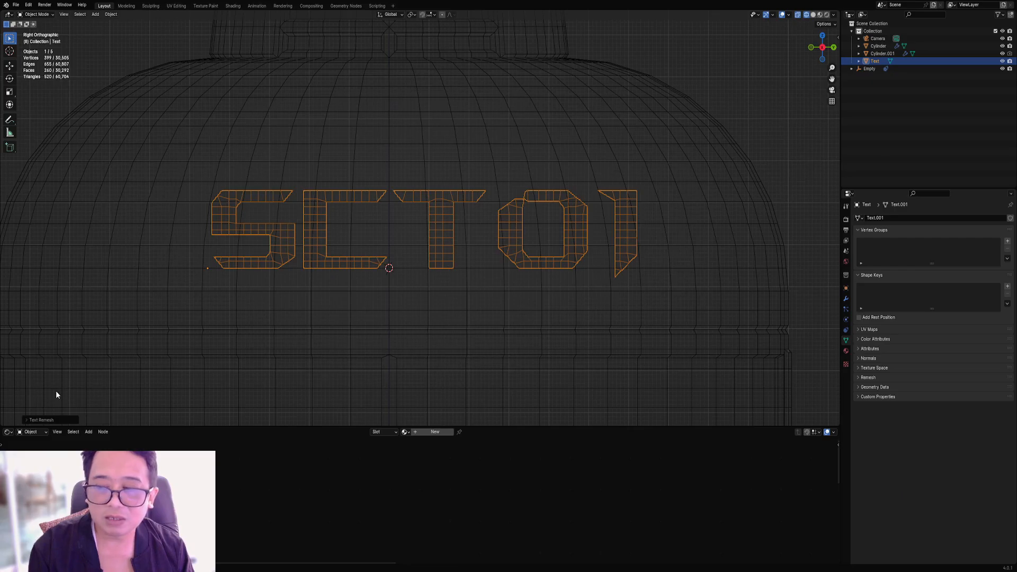
key("F9")
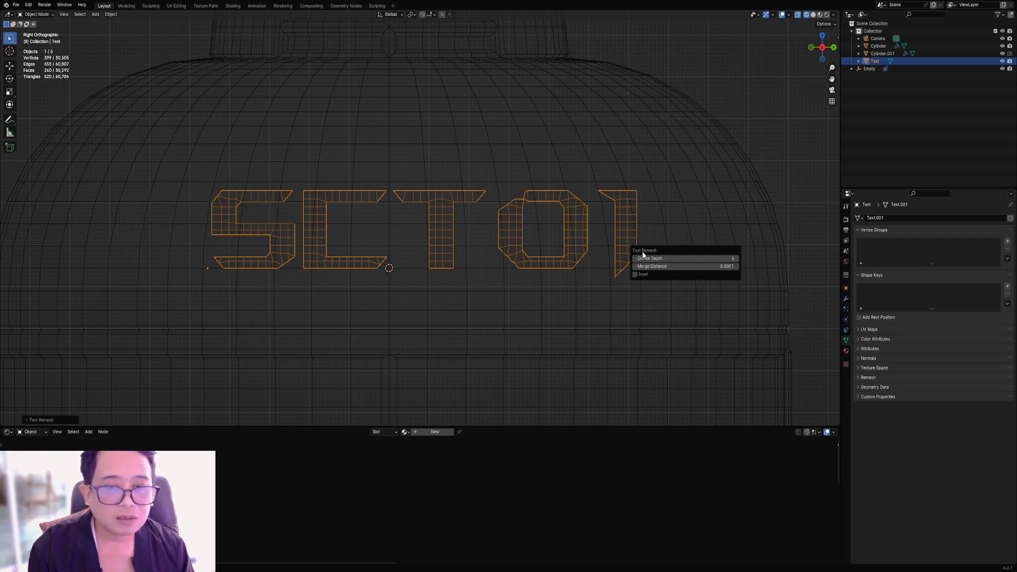
left_click(736, 258)
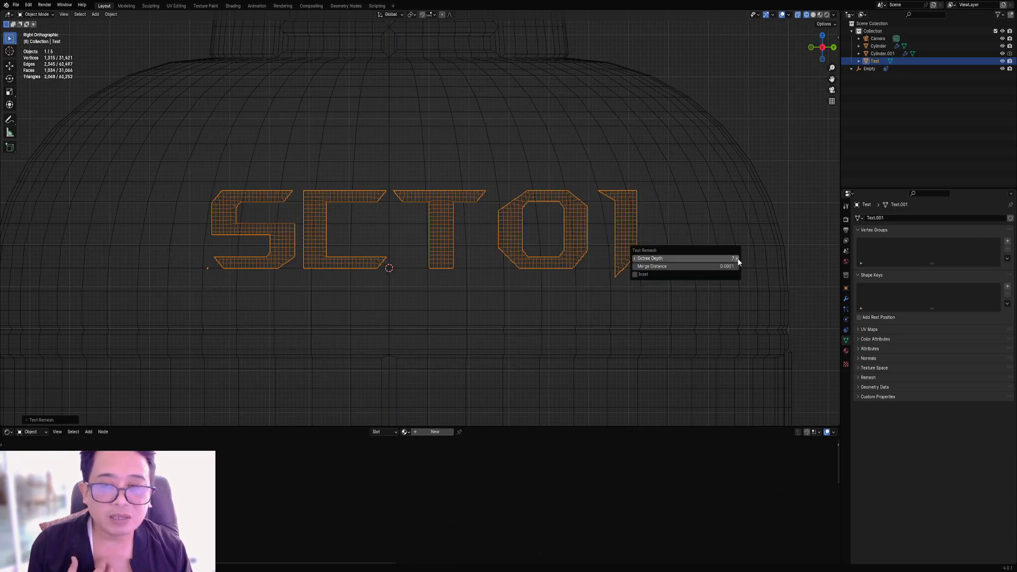
left_click(736, 258)
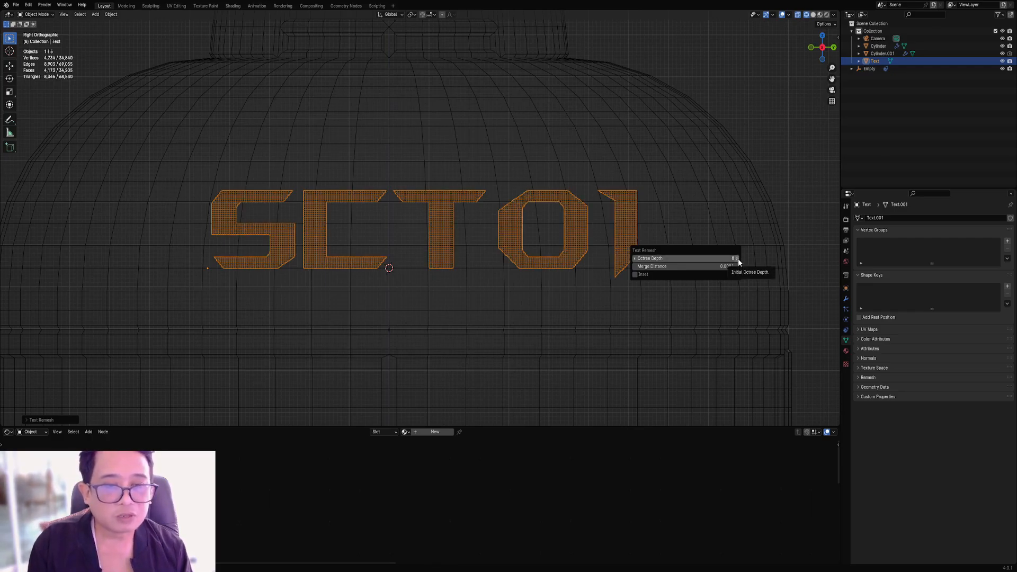
left_click(635, 259)
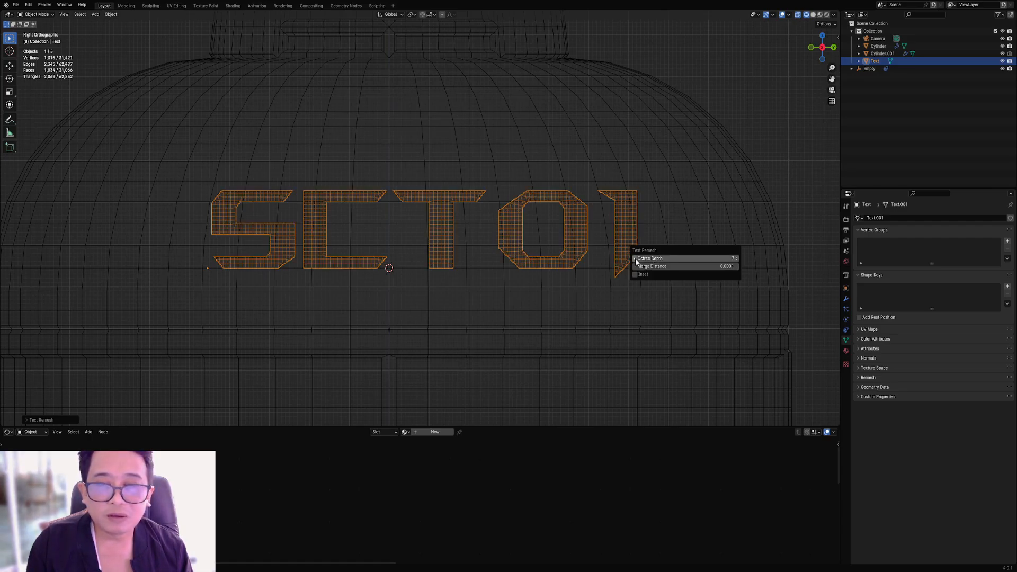
left_click(634, 258)
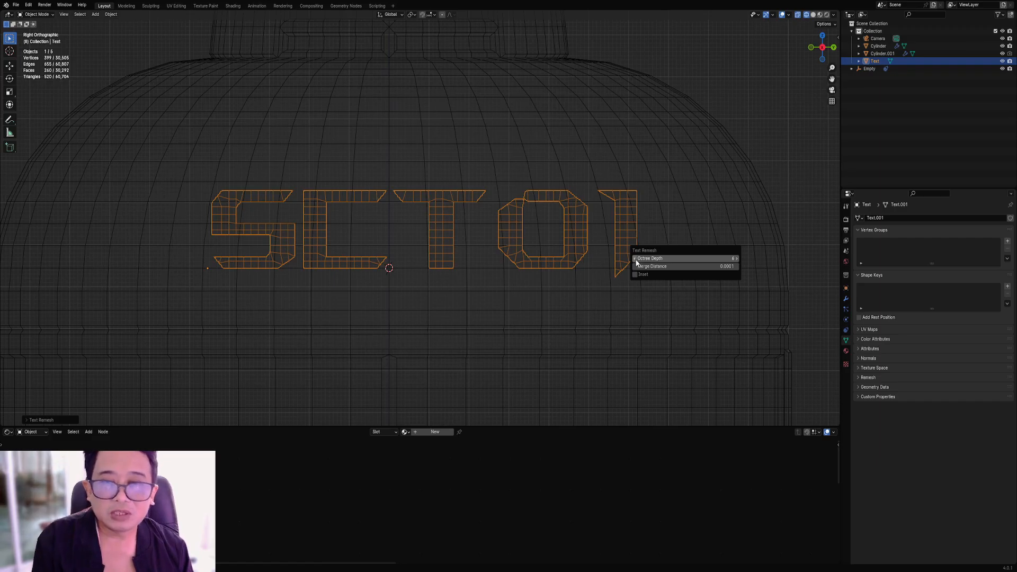
left_click(736, 258)
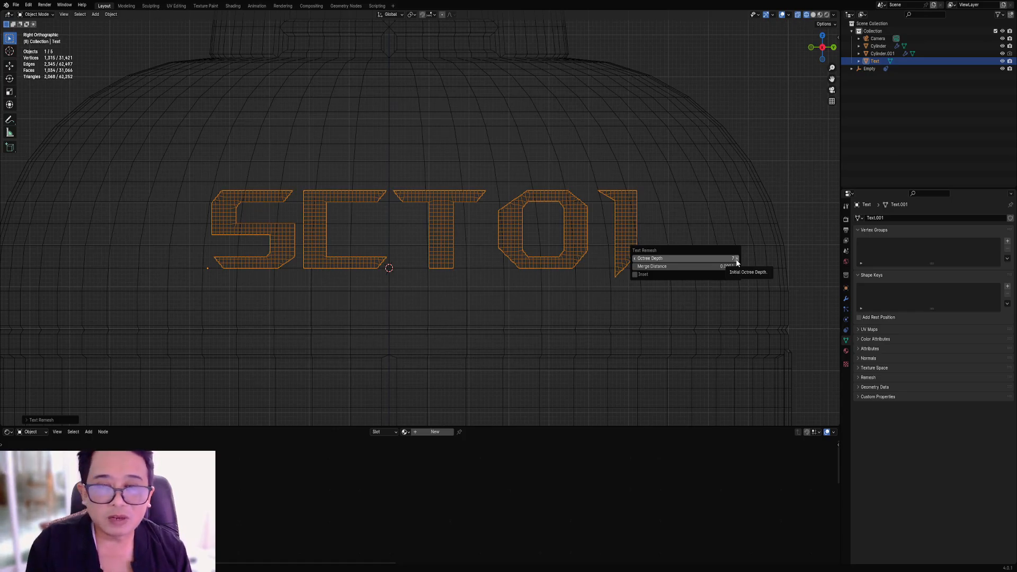
left_click(736, 259)
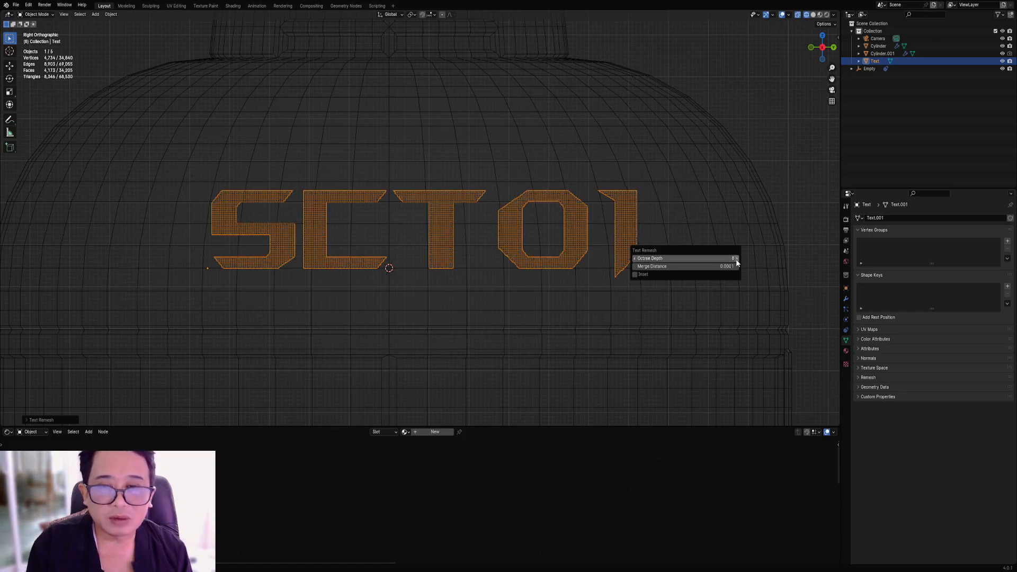
left_click(634, 259)
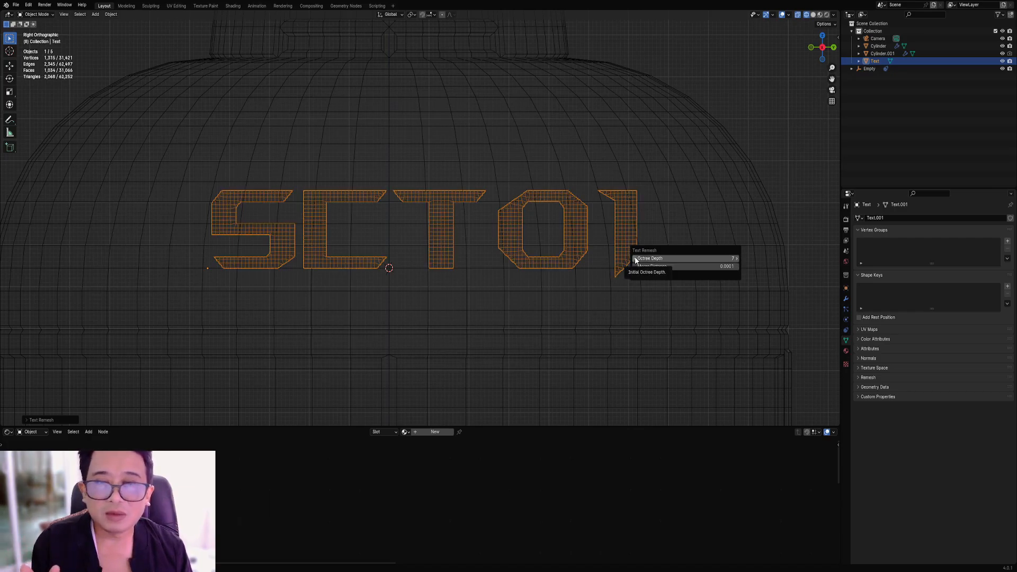
left_click(734, 258)
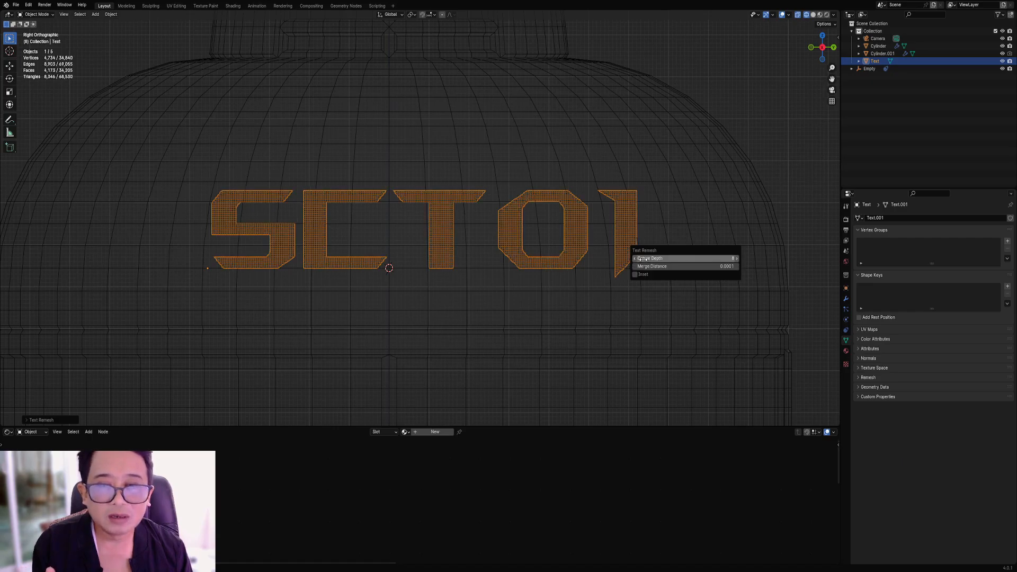
left_click(634, 259)
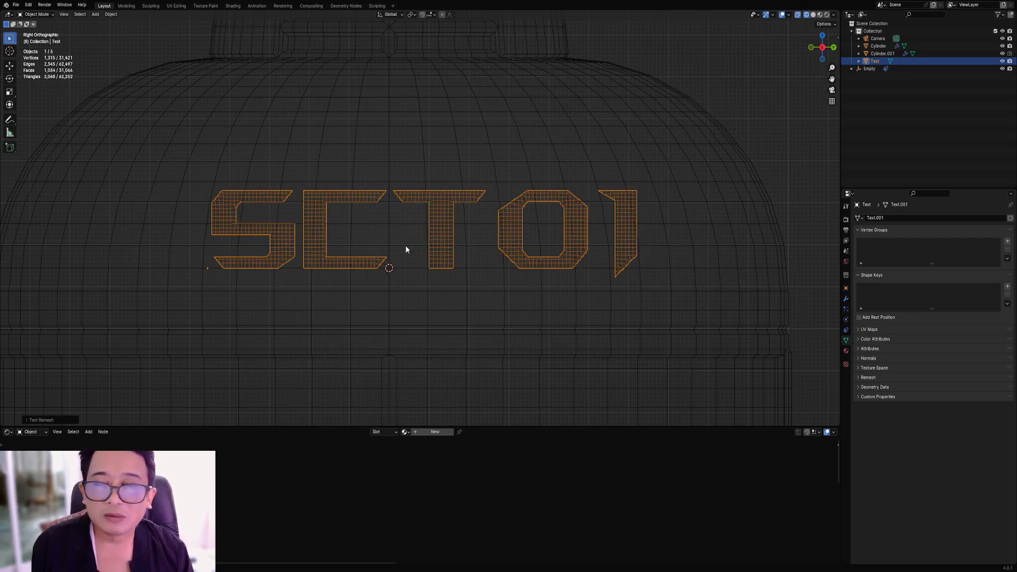
Return to solid display and move the SCT01 mesh so it is centred across the metal dome.
key("shift+z")
scroll(496, 154, "down", 4)
scroll(508, 225, "up", 1)
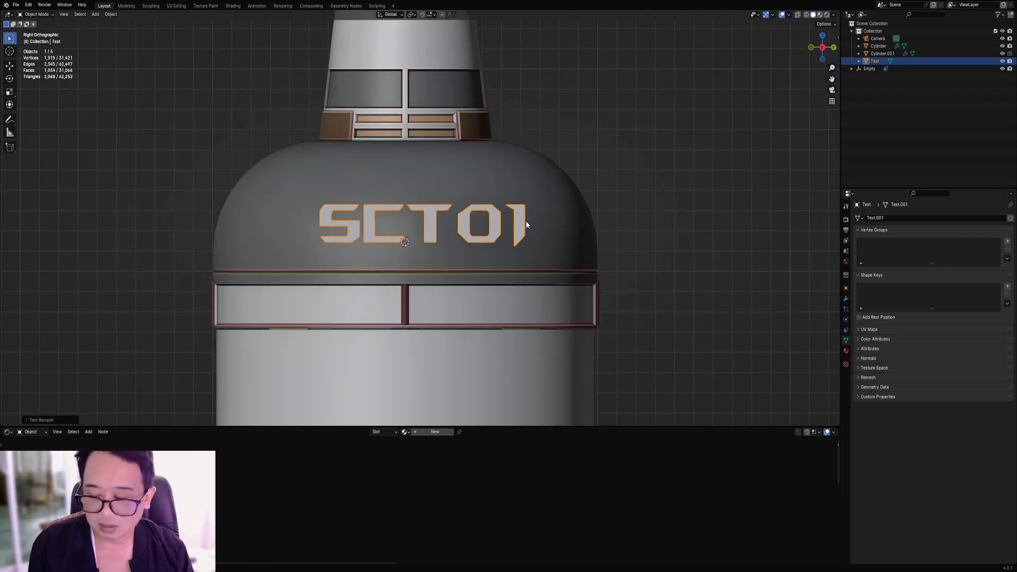
key("g")
left_click(478, 234)
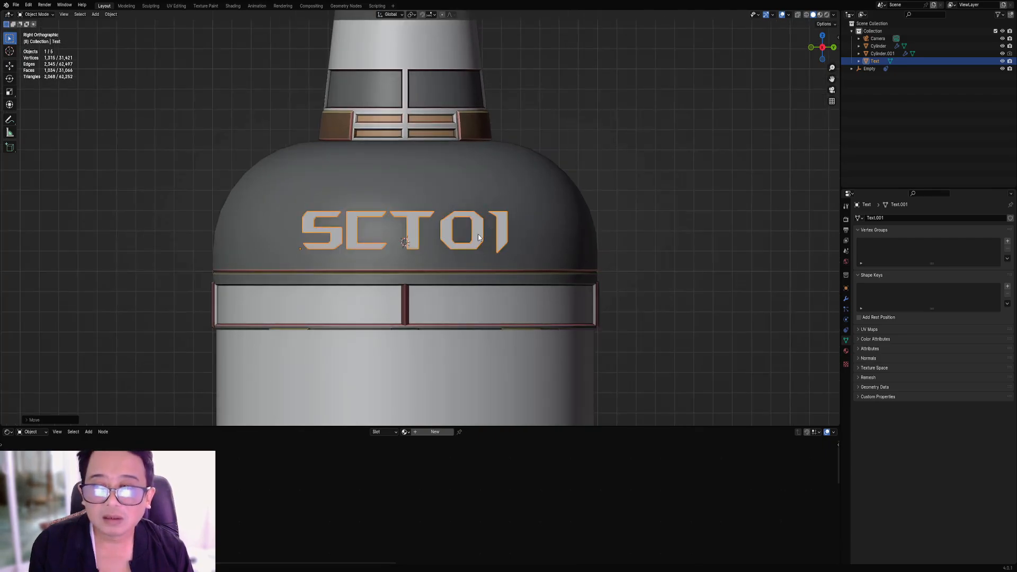
Move the SCT01 mesh in the front view so it stands just clear of the dome's side.
middle_click_drag(478, 234, 565, 227)
scroll(555, 192, "up", 3)
key("g")
left_click(550, 228)
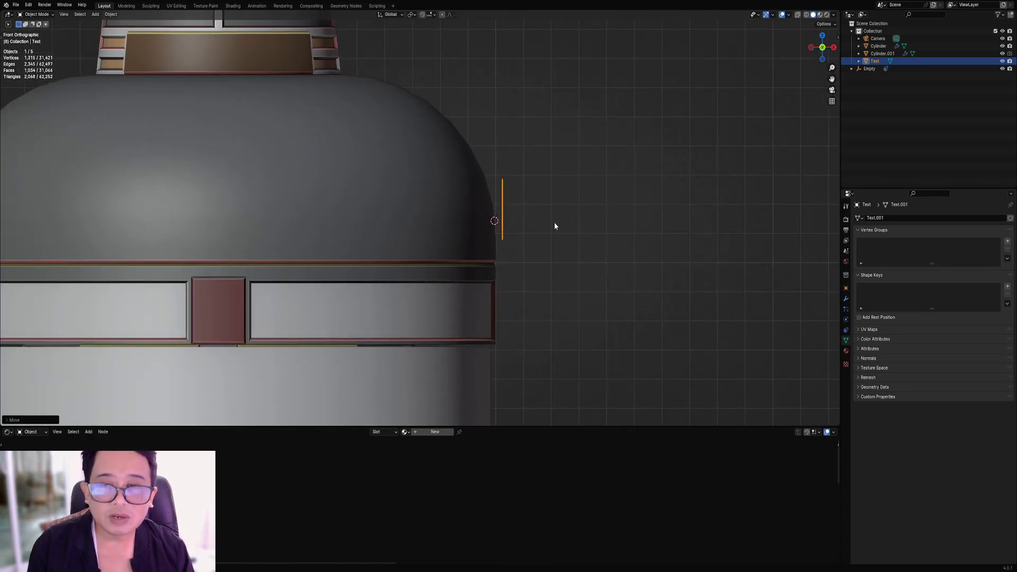
key("t")
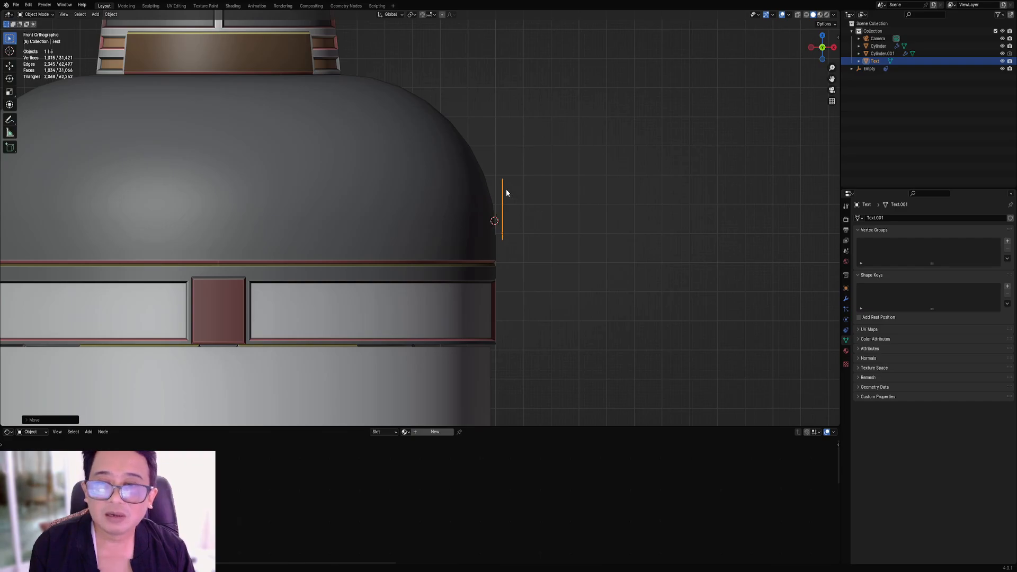
Rotate the SCT01 mesh in the front view to an X rotation of about 82° so it leans towards the dome.
key("r")
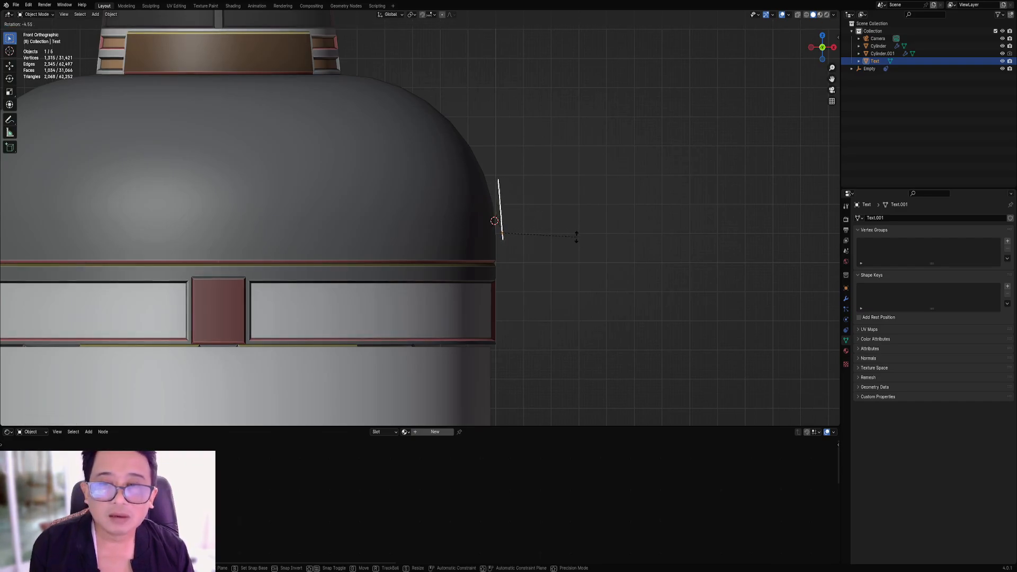
left_click(577, 233)
middle_click_drag(577, 231, 518, 250)
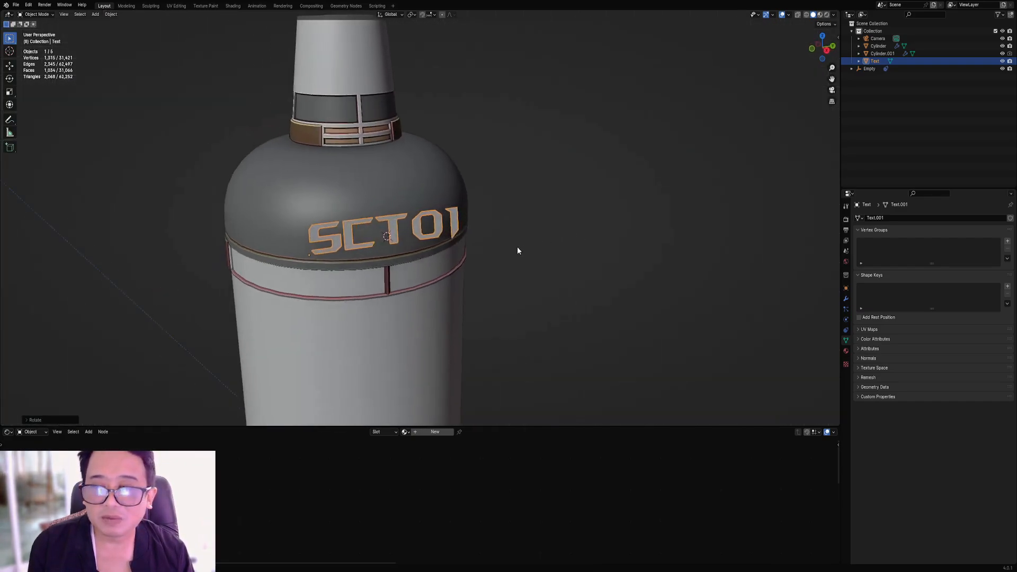
middle_click_drag(449, 234, 593, 232)
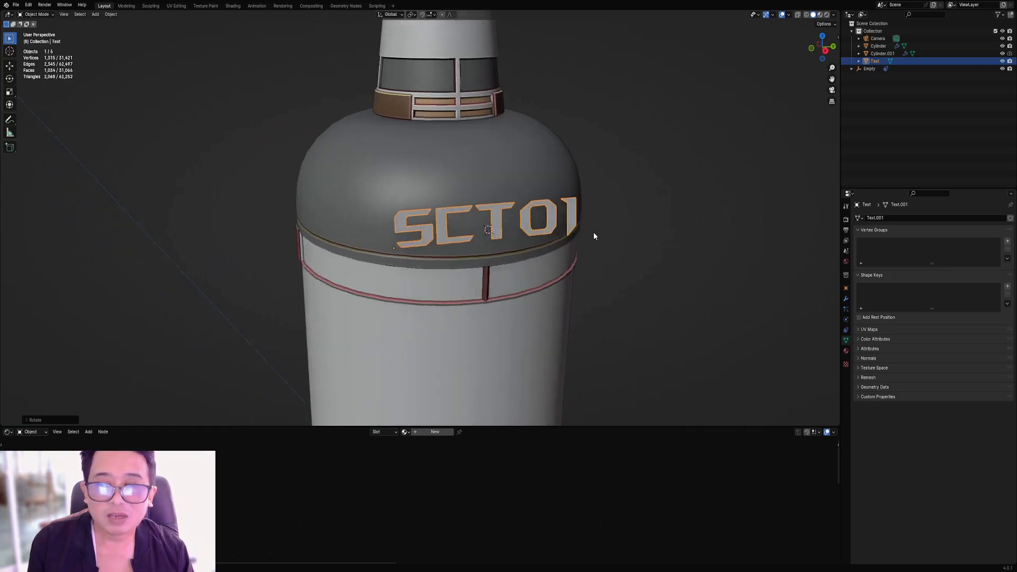
Scale the SCT01 mesh down to about 0.221 and centre it on the dome in the right view.
key("KP_3")
key("s")
left_click(502, 238)
key("KP_5")
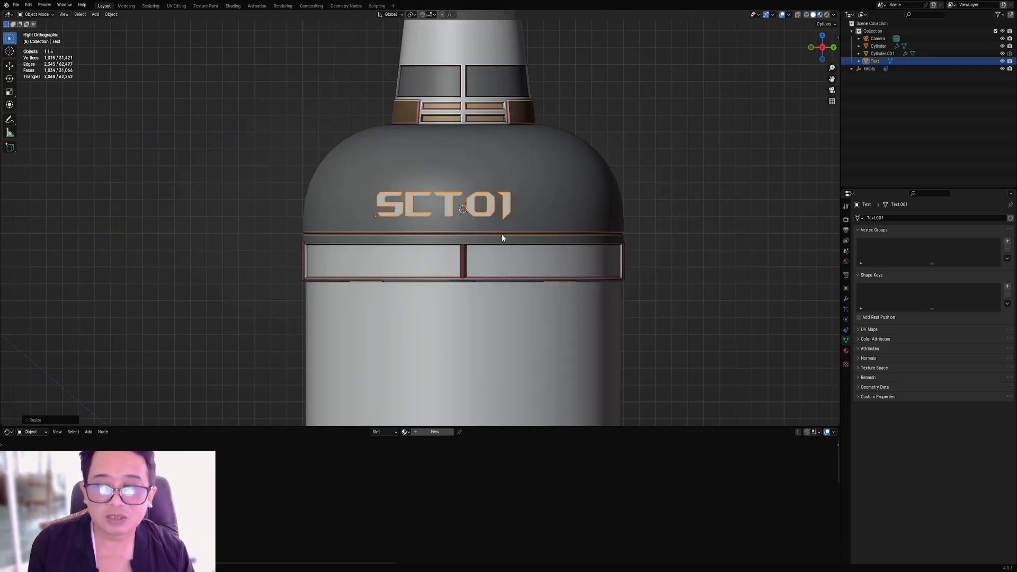
scroll(519, 233, "up", 3)
key("g")
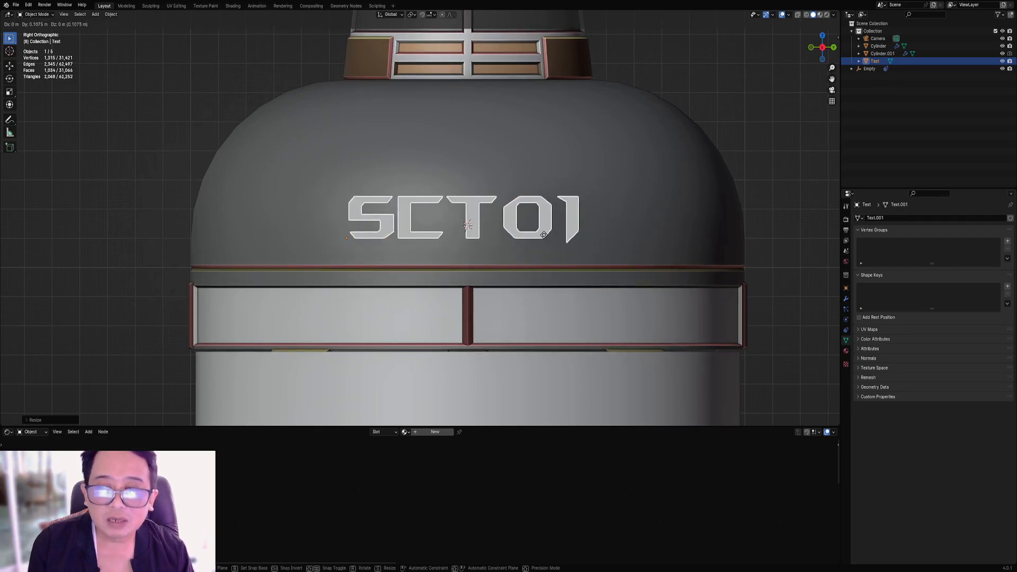
left_click(543, 235)
middle_click_drag(544, 234, 486, 197)
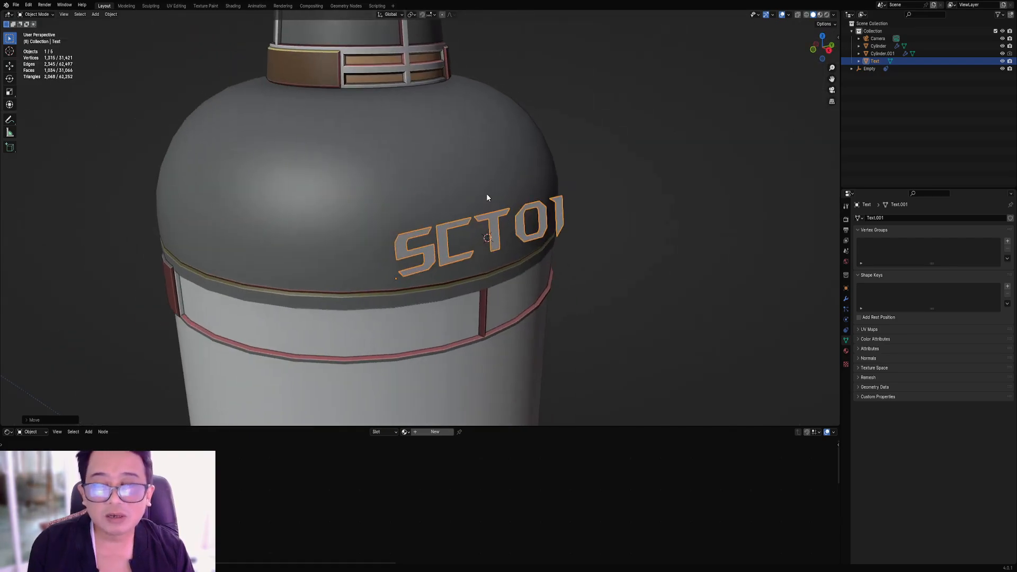
Save the file and shrinkwrap the SCT01 mesh onto the cylinder with Use Shrinkwrap and Use Data Transfer enabled.
left_click(473, 181, "shift")
left_click(563, 210)
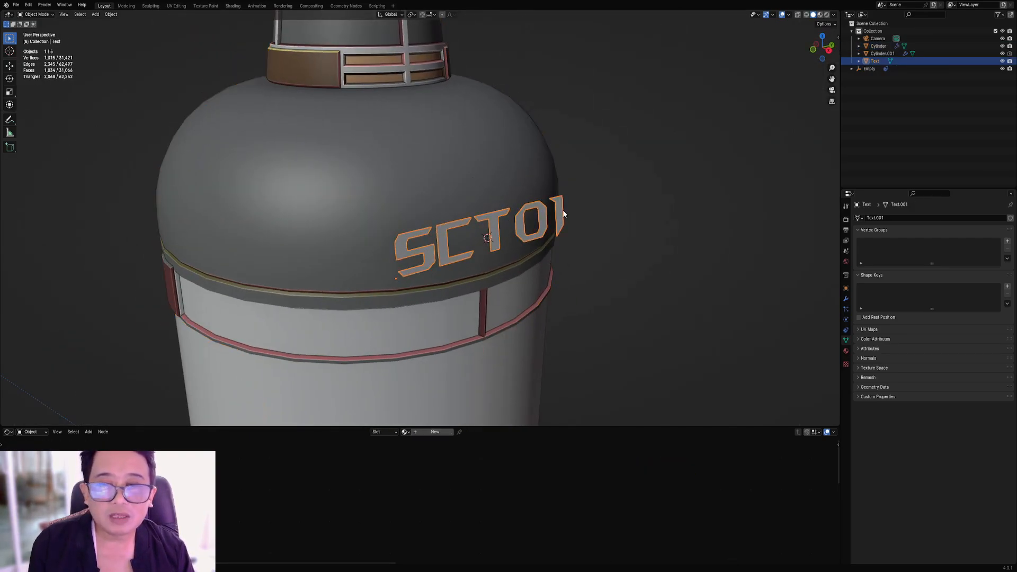
key("ctrl+s")
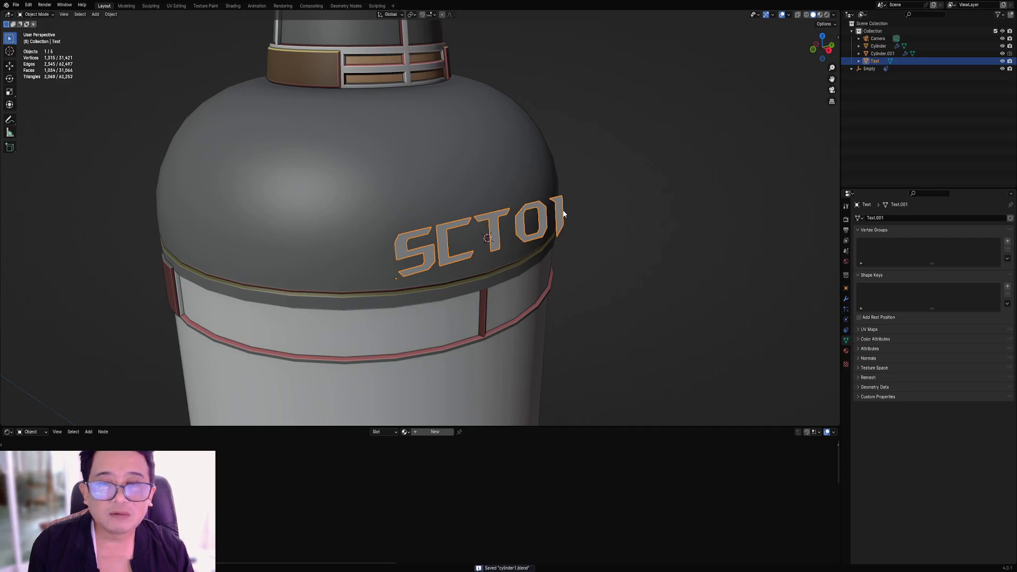
left_click(471, 173, "shift")
key("q")
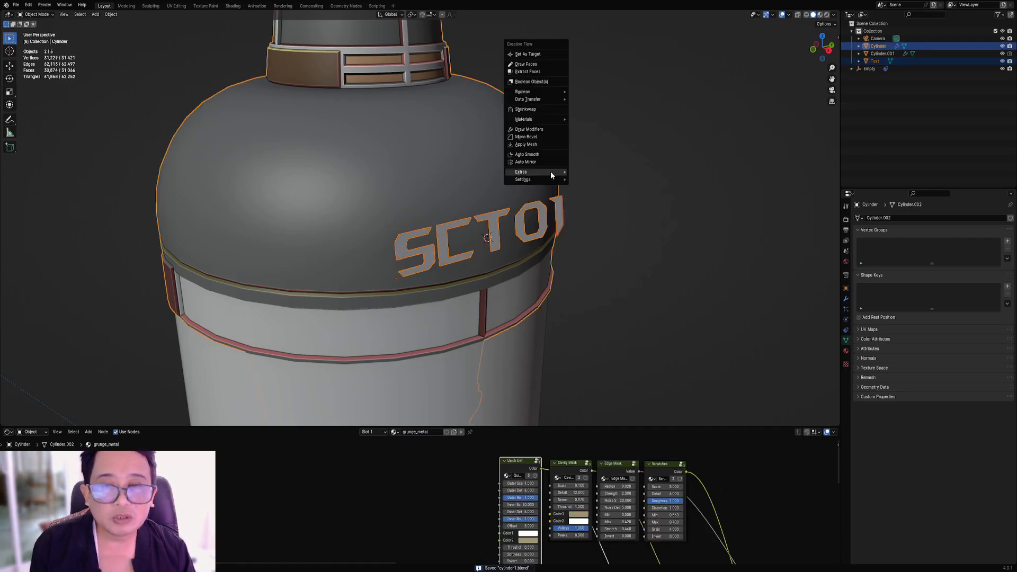
left_click(542, 109)
left_click_drag(542, 113, 605, 110)
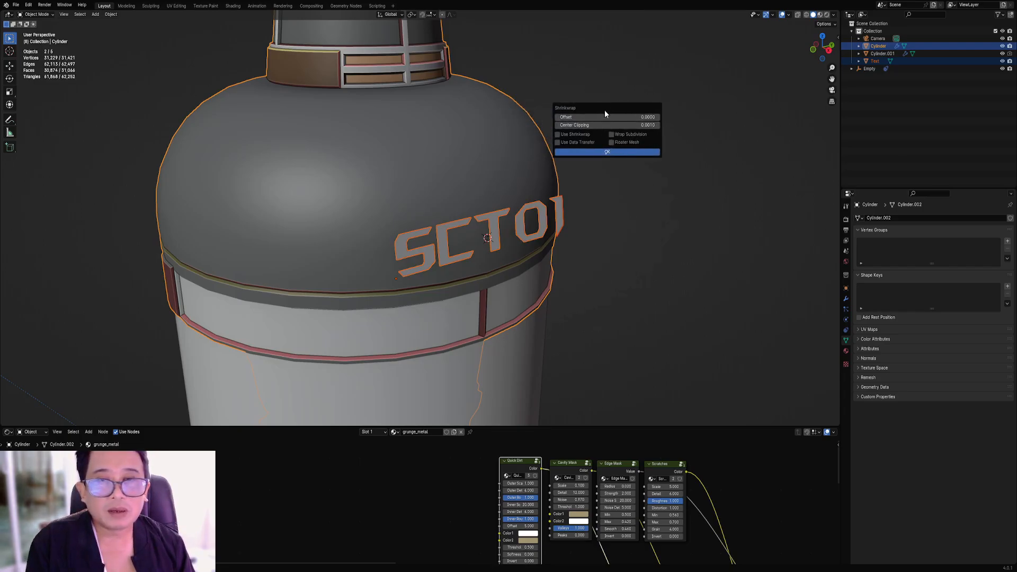
left_click(579, 142)
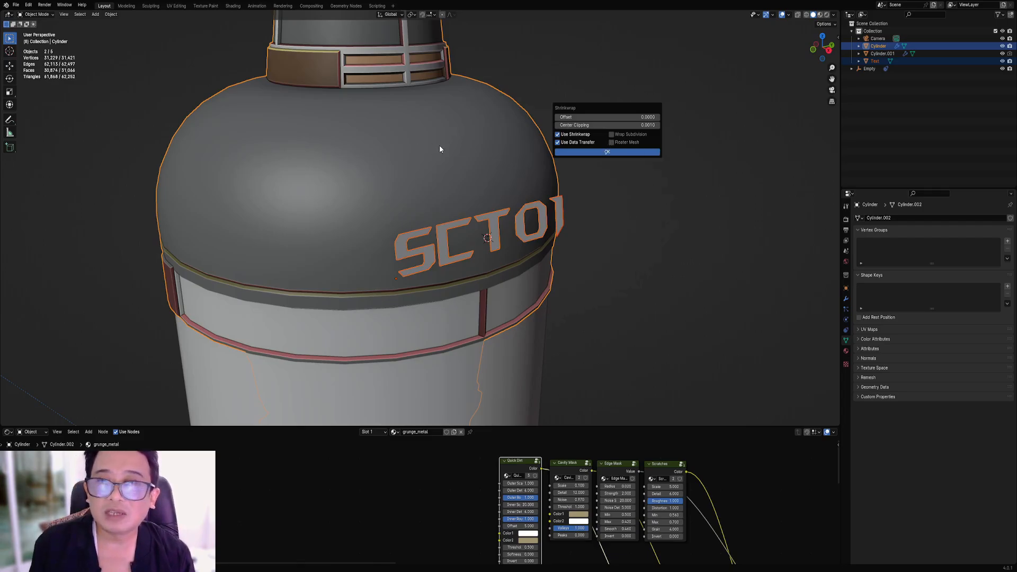
left_click(612, 151)
Adjust the Shrinkwrap operation to Floater Mesh with an offset of 0.0029 so the lettering clears the dome's surface.
middle_click_drag(591, 253, 570, 230)
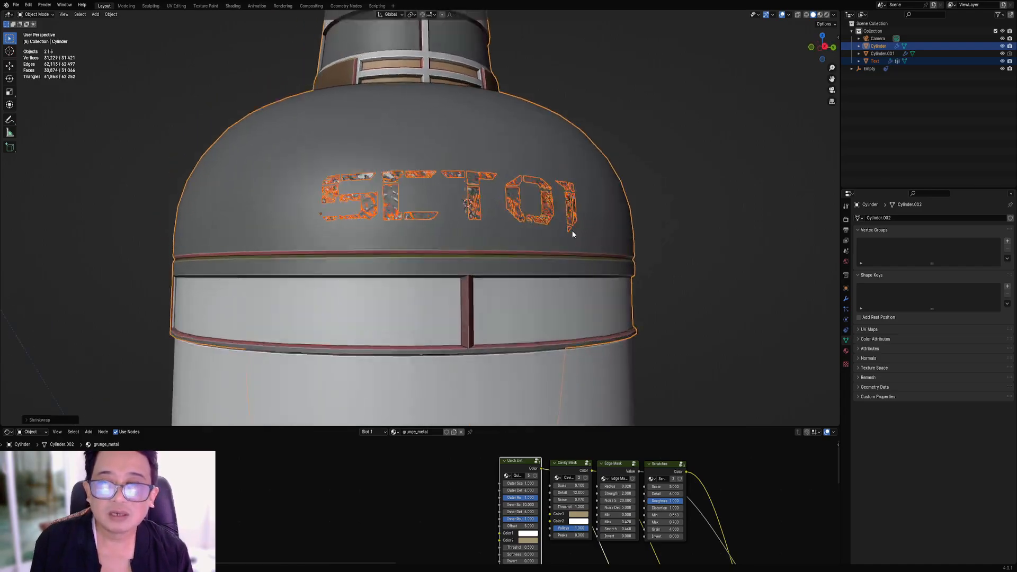
scroll(570, 229, "up", 3)
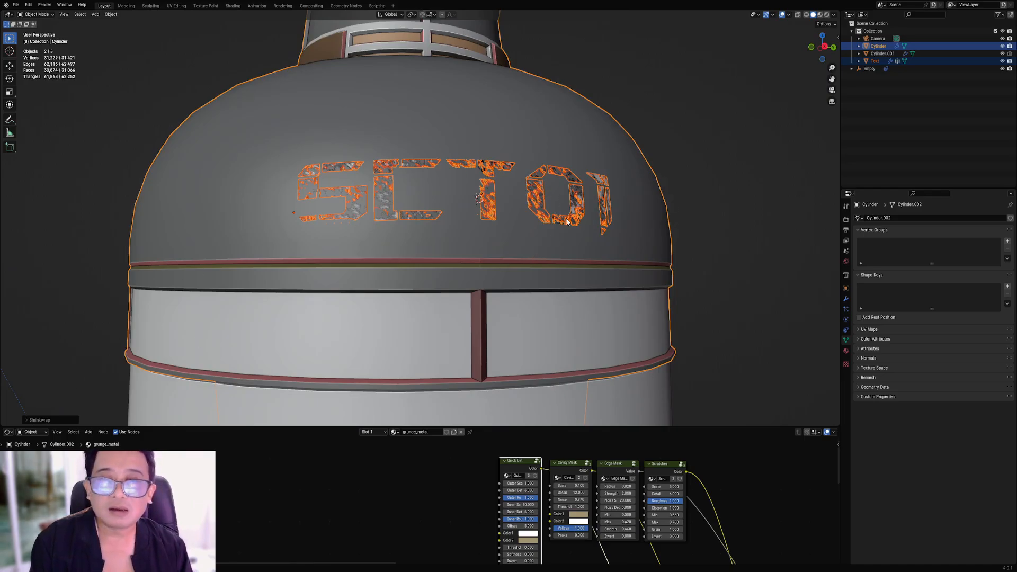
key("F9")
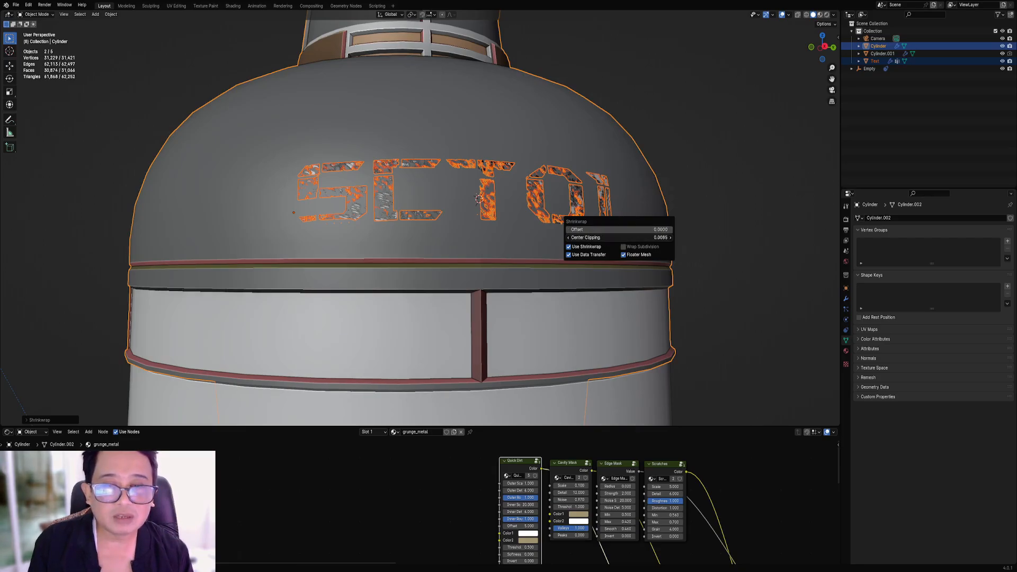
left_click_drag(616, 227, 625, 228)
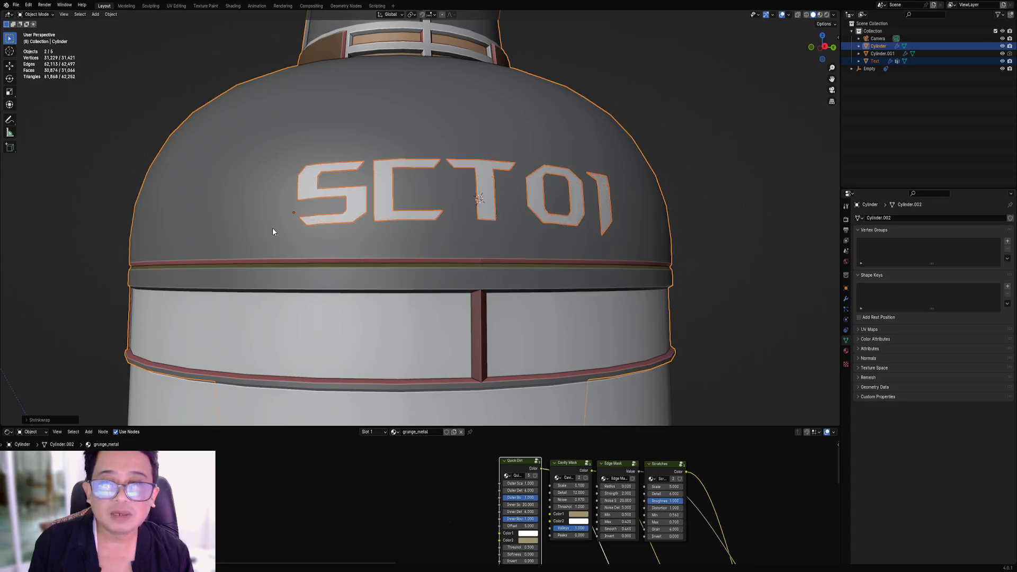
Examine the wrapped lettering up close and compare its shading with Use Data Transfer off and on.
scroll(542, 177, "down", 2)
scroll(529, 189, "up", 8)
scroll(529, 193, "down", 8)
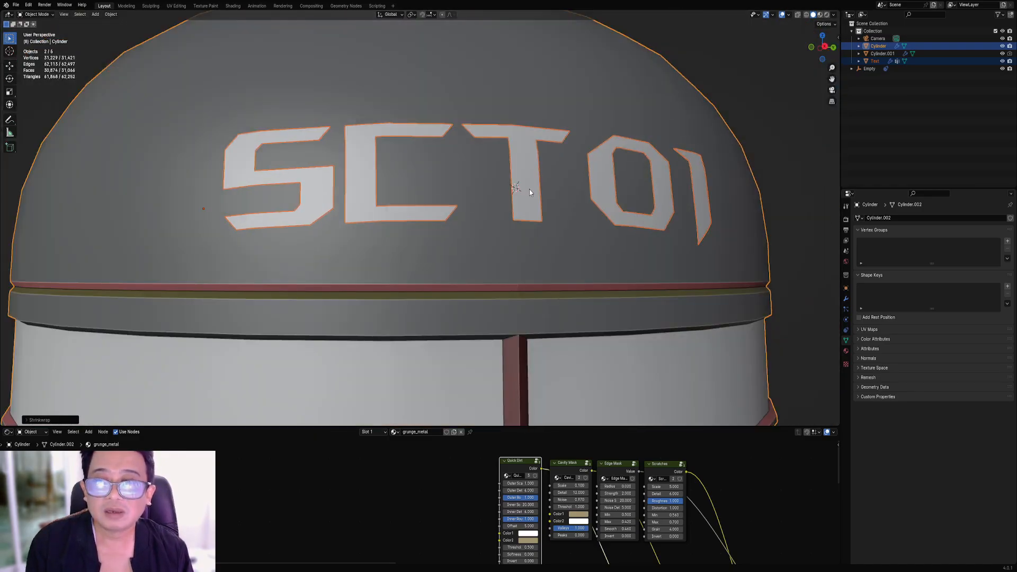
scroll(546, 199, "up", 2)
key("F9")
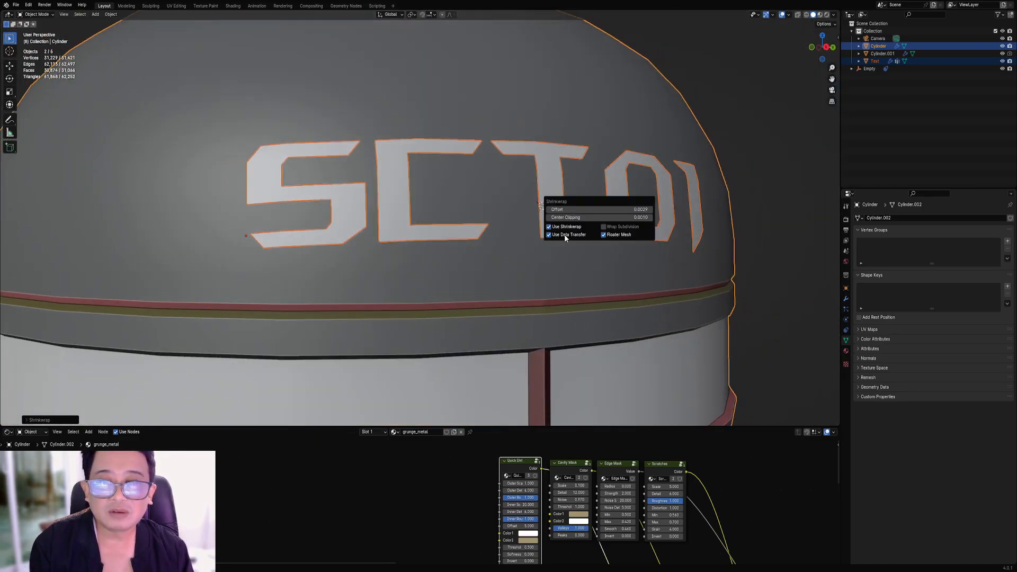
left_click(564, 235)
left_click(564, 234)
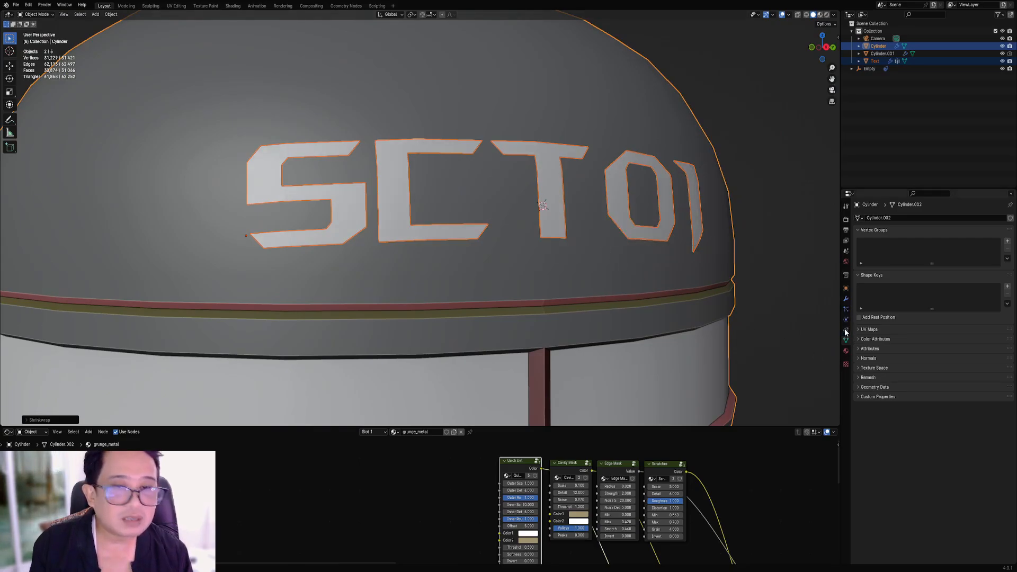
Select only the SCT01 lettering and show its Ray Visibility options in the object's Visibility settings.
left_click(671, 227)
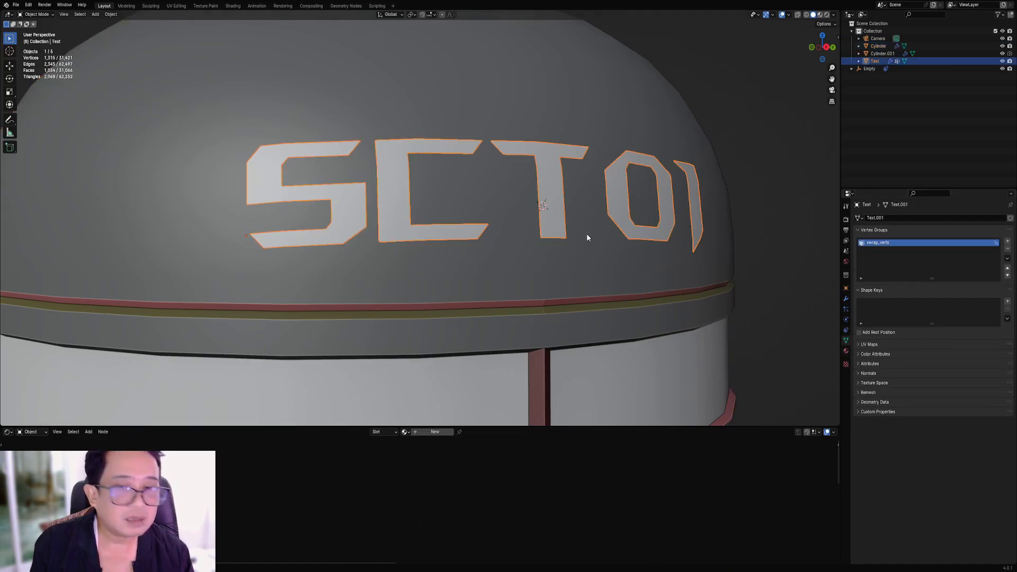
scroll(586, 232, "down", 5)
key("shift+q")
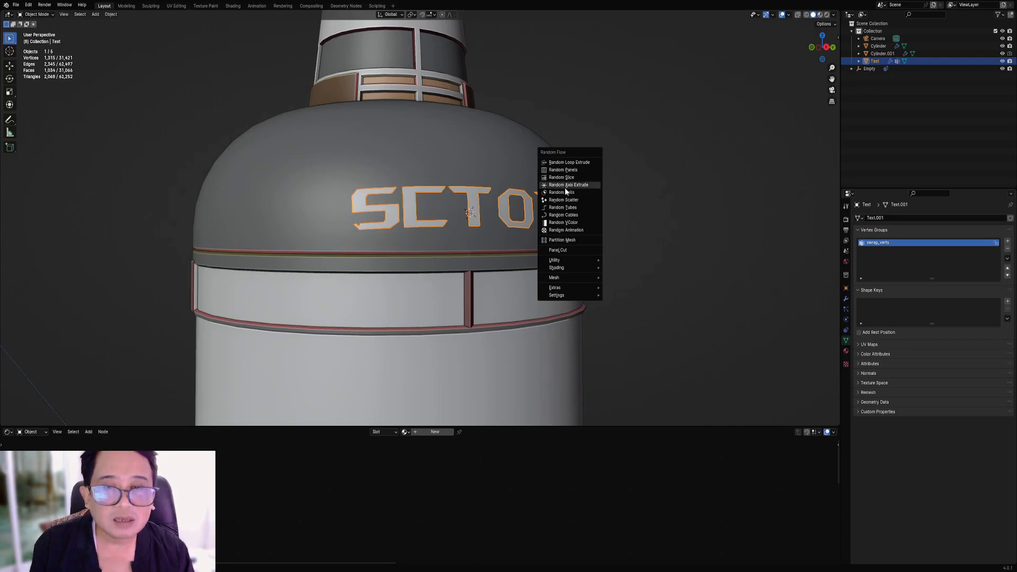
scroll(685, 275, "up", 3)
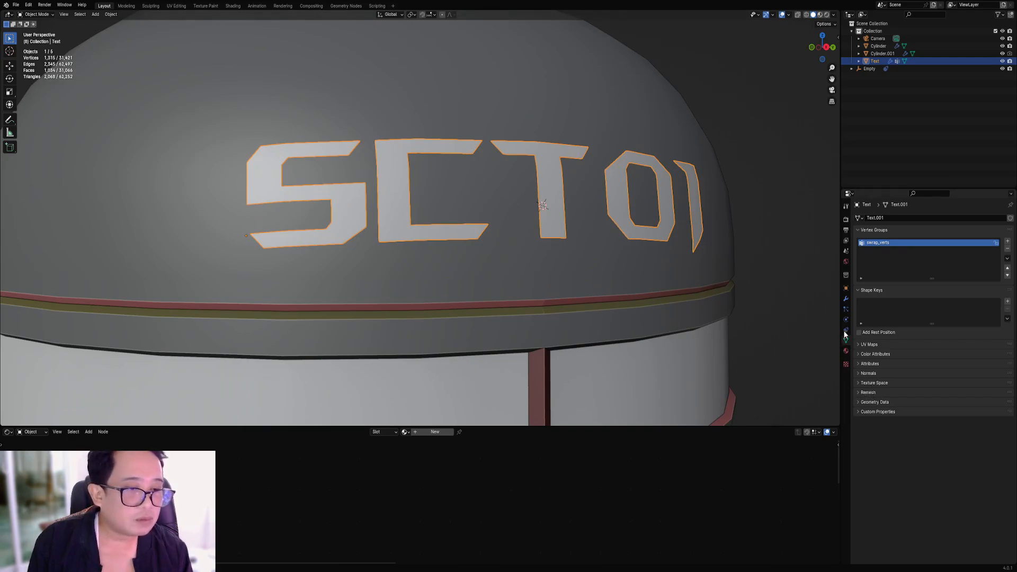
left_click(845, 288)
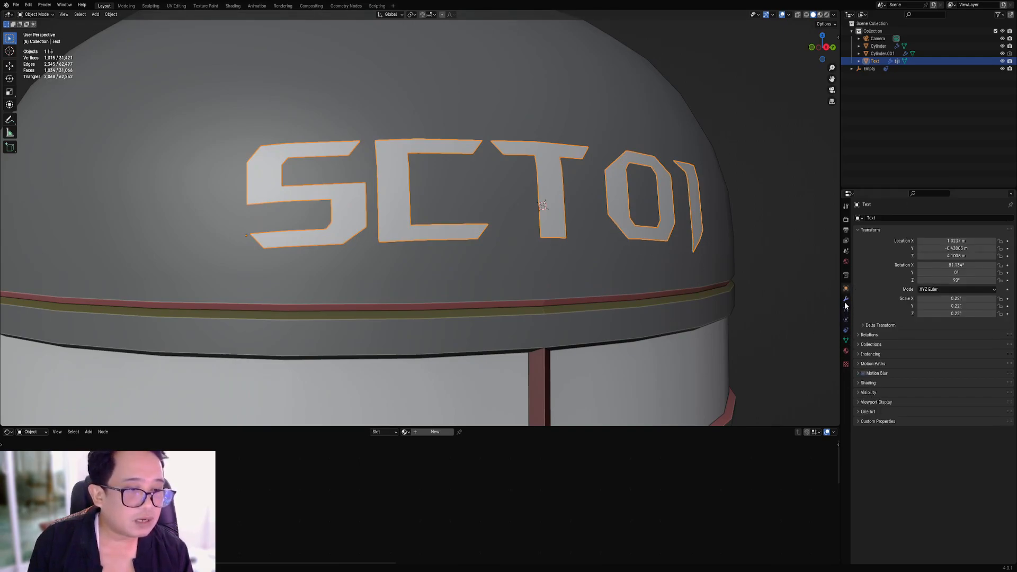
left_click(879, 401)
left_click(878, 401)
left_click(878, 392)
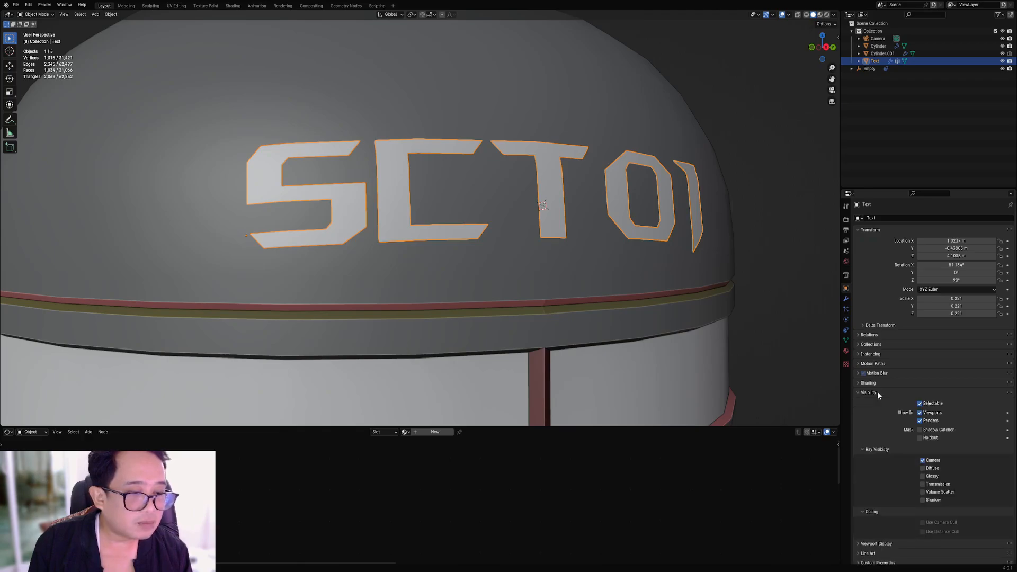
scroll(894, 453, "down", 1)
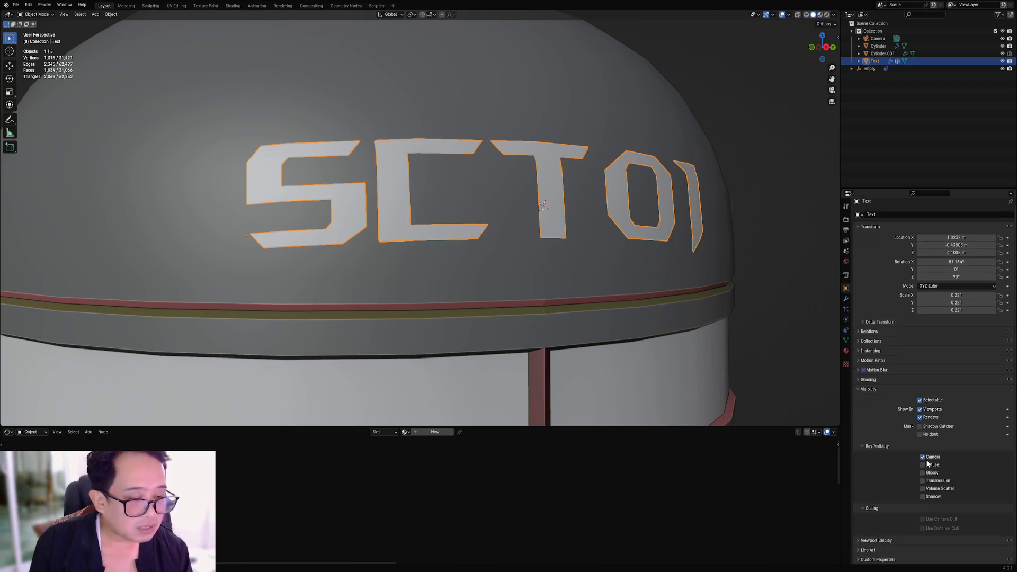
Create a new material for the SCT01 lettering, space the Principled BSDF away from the output node, and save the file.
scroll(529, 281, "down", 4)
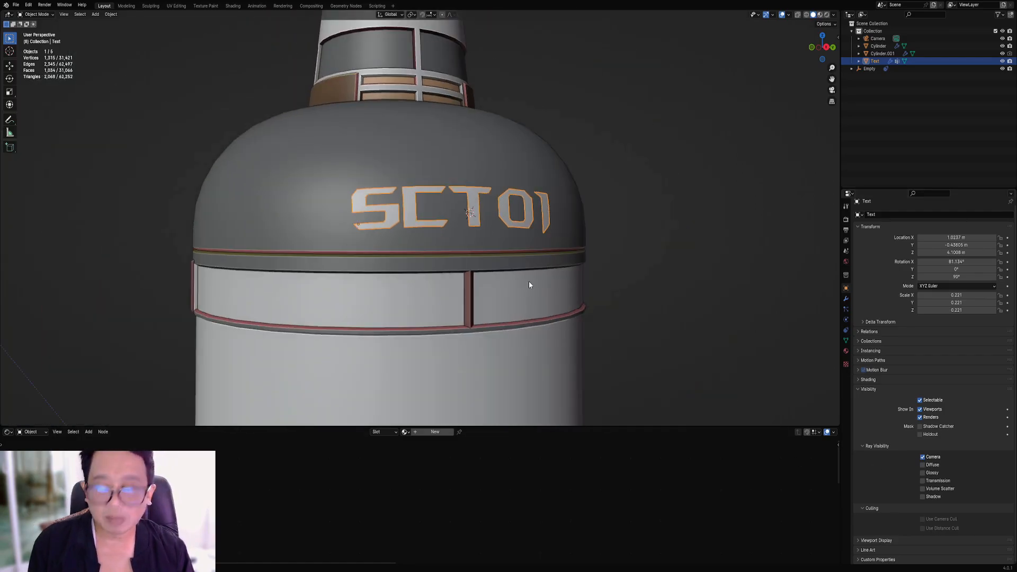
scroll(527, 282, "down", 1)
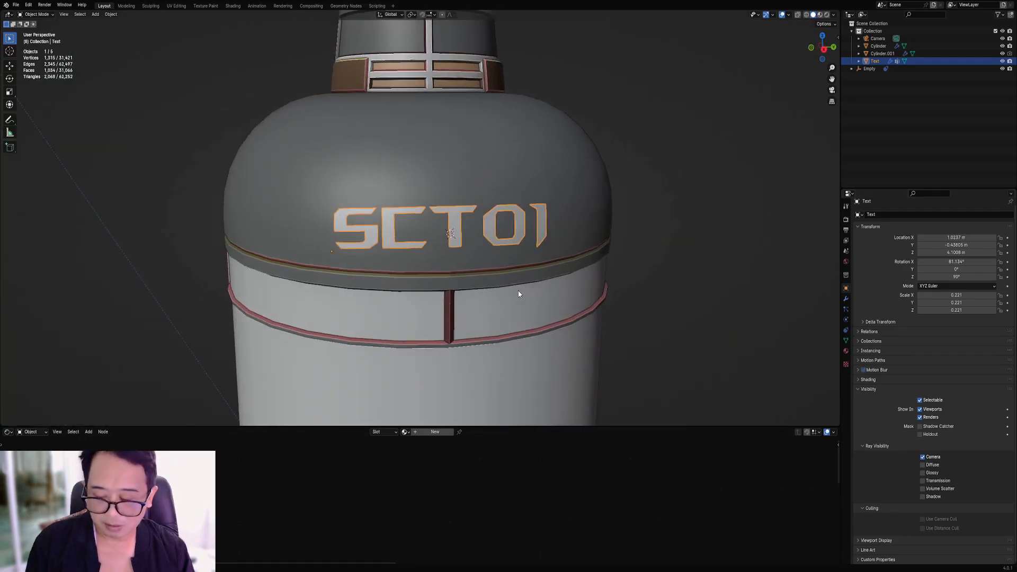
left_click(513, 246)
left_click(512, 247)
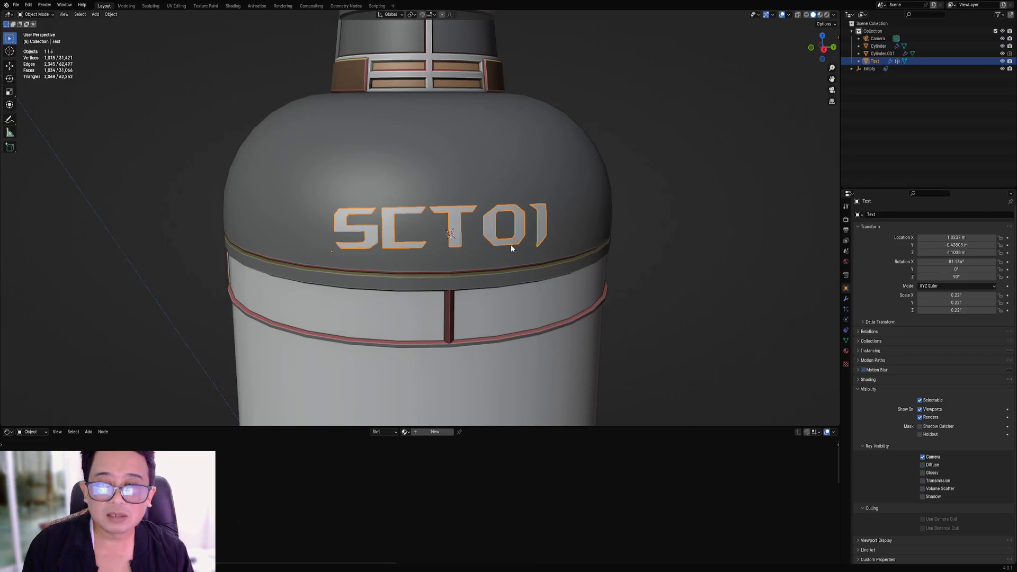
left_click(434, 431)
scroll(461, 466, "down", 2)
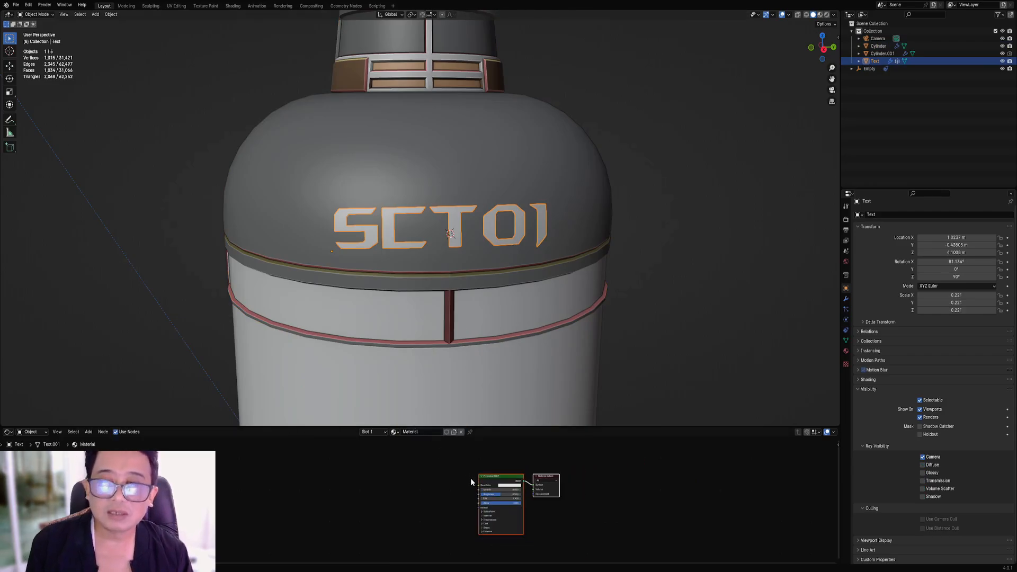
scroll(471, 479, "up", 1)
left_click_drag(504, 473, 425, 480)
key("ctrl+s")
Check the lettering on the dome in rendered display, return to solid display and view the numeral 1 up close.
key("z")
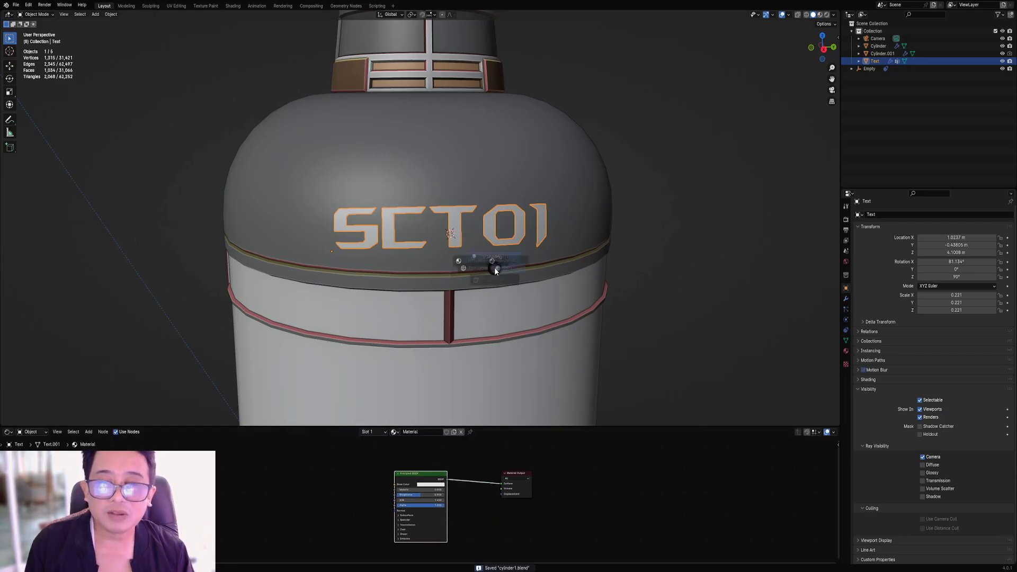
left_click(533, 244)
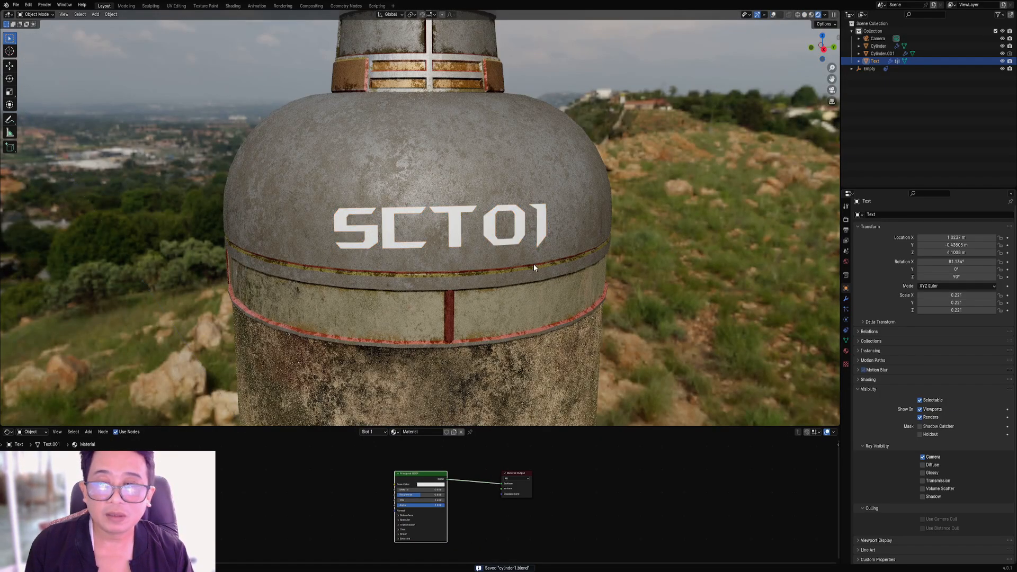
mouse_move(533, 267)
middle_mouse_down()
mouse_move(537, 294)
mouse_move(501, 285)
mouse_move(511, 277)
mouse_move(479, 240)
middle_mouse_up()
key("z")
left_click(557, 286)
scroll(460, 270, "up", 4)
scroll(460, 270, "down", 2)
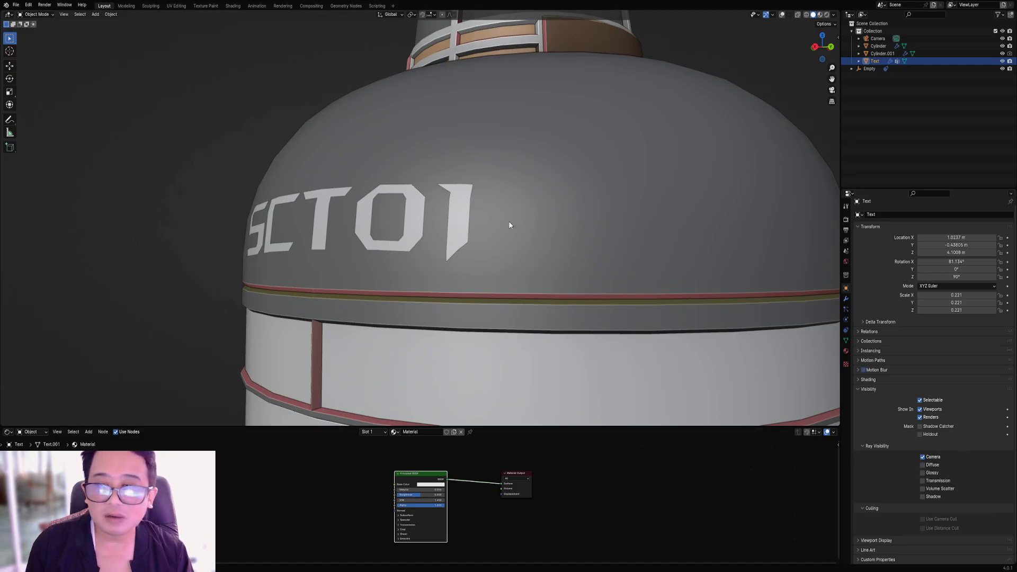
Save the file, switch to rendered display and enable Diffuse, Glossy, Transmission, Volume Scatter and Shadow ray visibility for the lettering.
key("ctrl+s")
key("z")
left_click(553, 219)
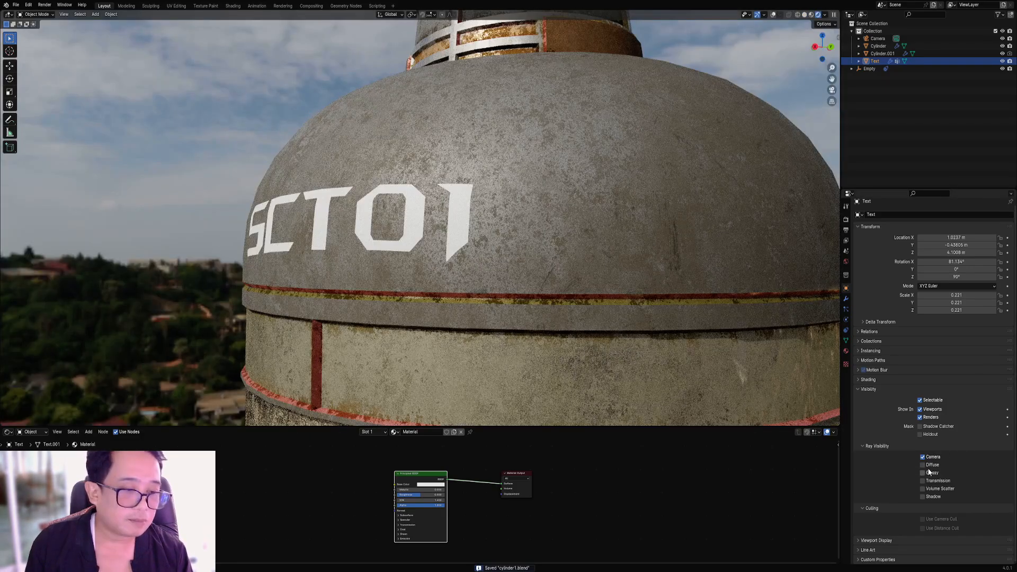
left_click_drag(922, 464, 922, 497)
Examine the edges of the numerals 0 and 1 up close in rendered display, and return to solid display.
scroll(480, 254, "up", 3)
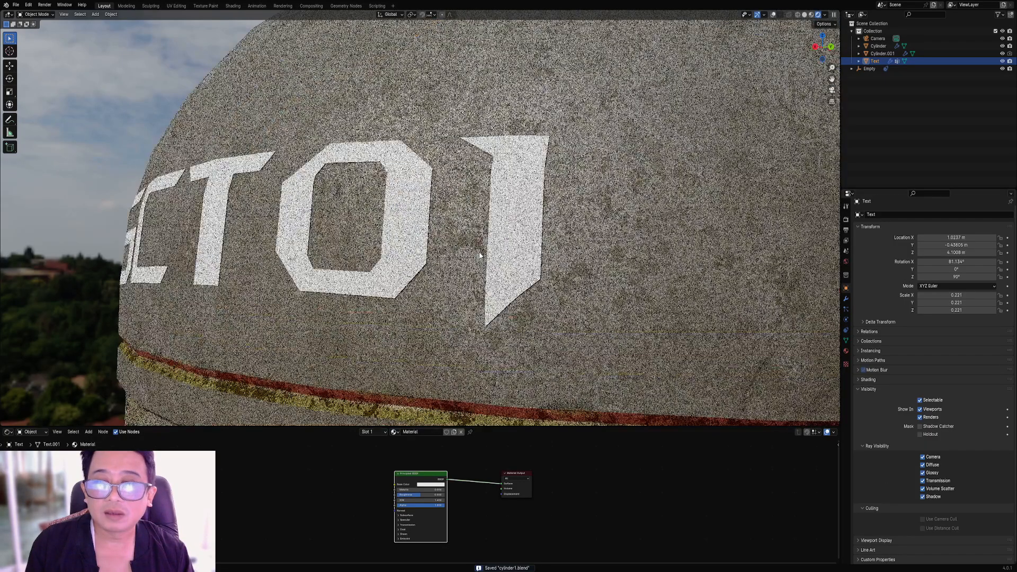
scroll(480, 255, "up", 5)
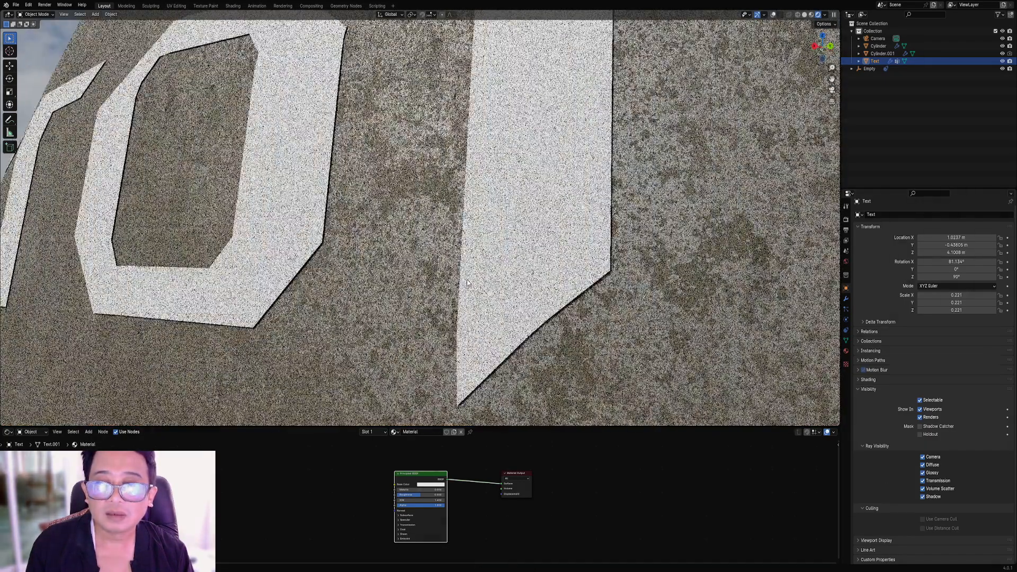
scroll(466, 279, "up", 3)
scroll(461, 277, "down", 4)
key("z")
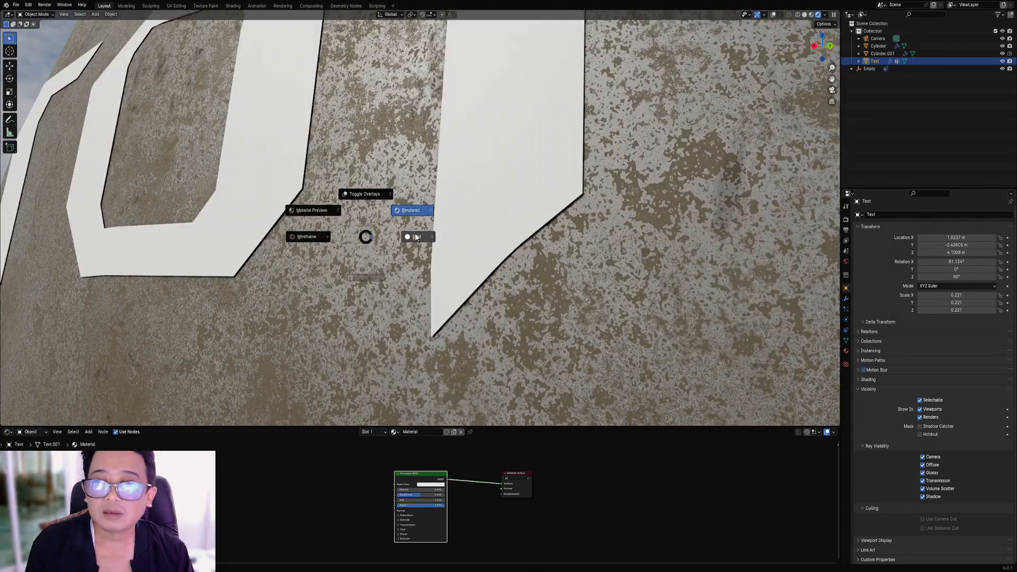
left_click(416, 237)
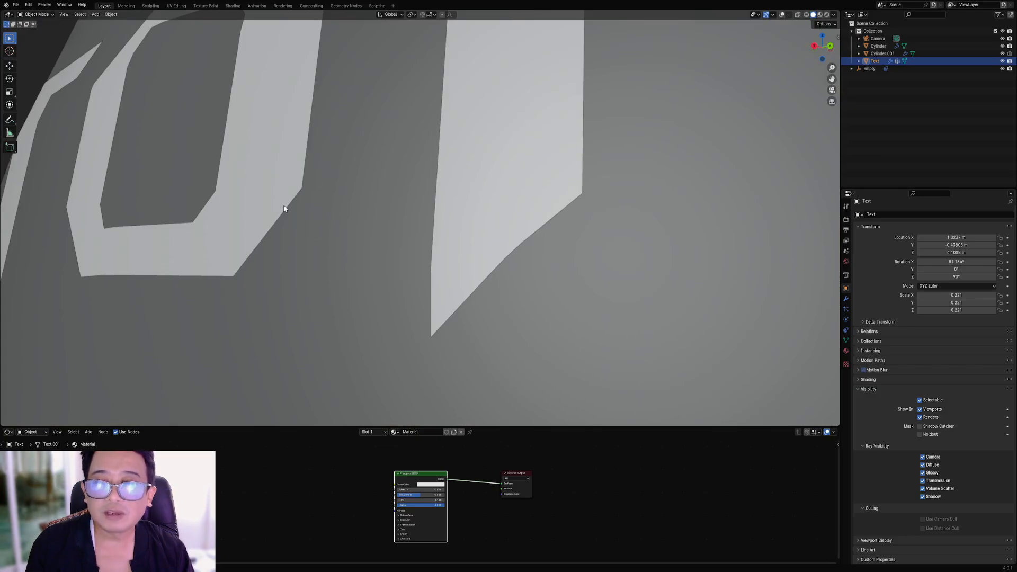
Switch to rendered display and disable Diffuse, Glossy, Transmission, Volume Scatter and Shadow ray visibility for the SCT01 lettering.
key("z")
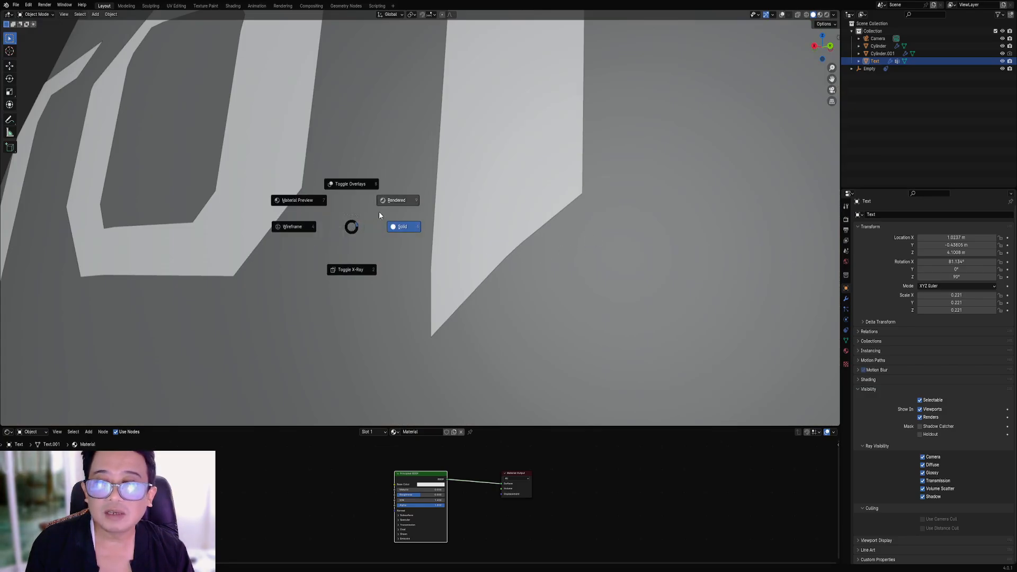
left_click(389, 202)
left_click(570, 257)
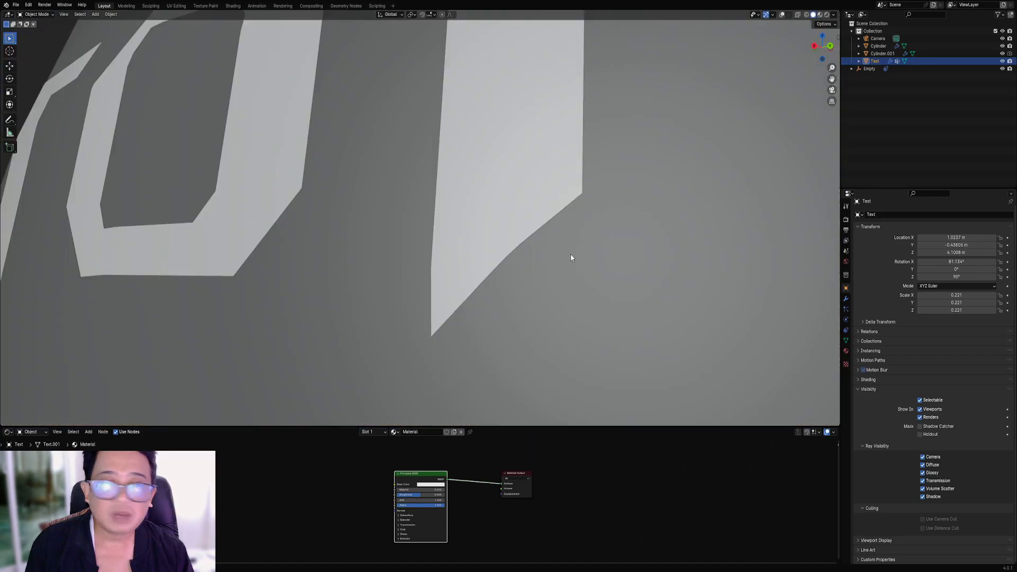
left_click(418, 236)
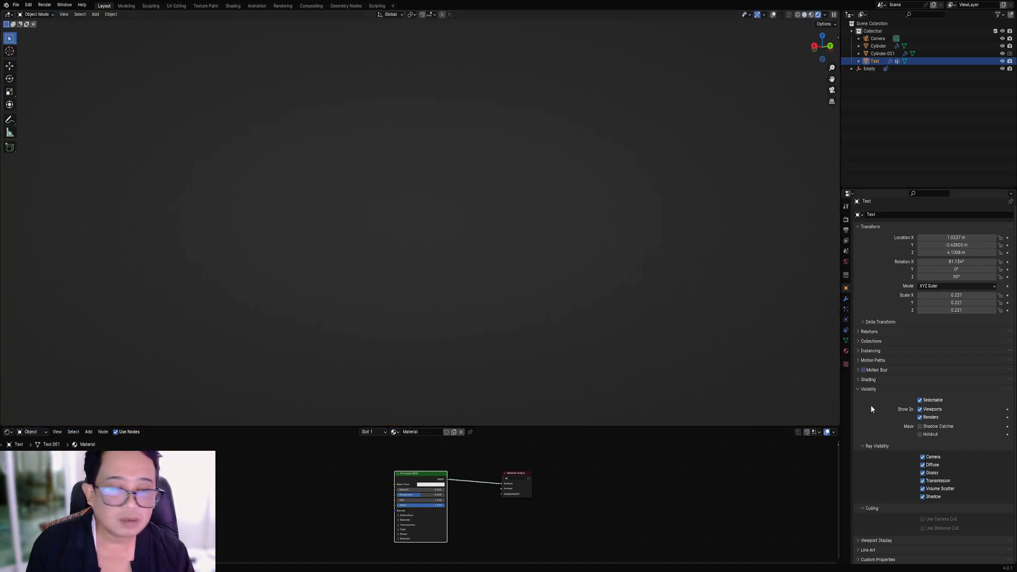
left_click(923, 465)
left_click(922, 472)
left_click_drag(922, 480, 922, 497)
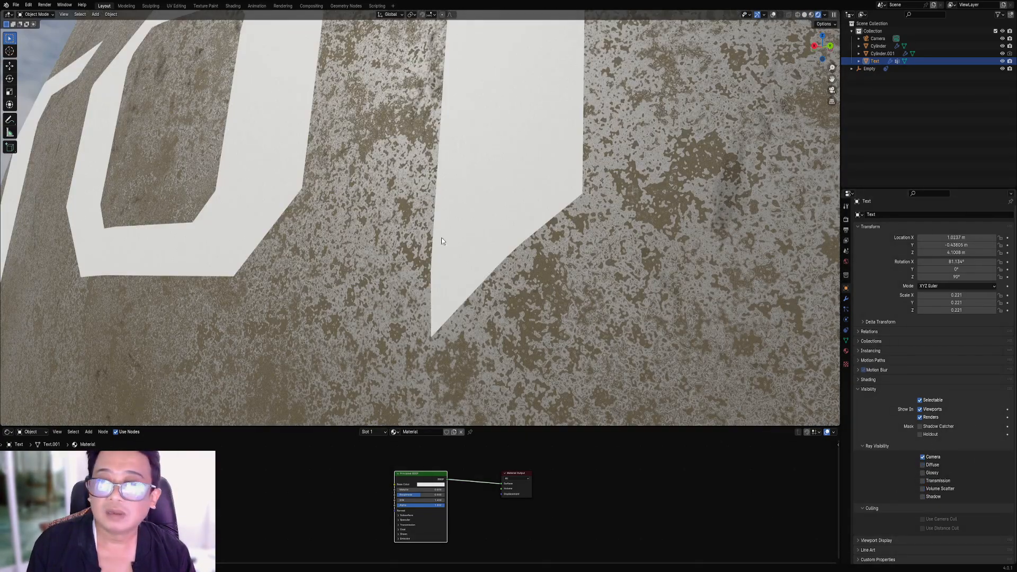
Check the whole SCT01 lettering on the dome in rendered display and go back to solid display.
scroll(329, 186, "down", 8)
middle_click_drag(373, 186, 522, 208)
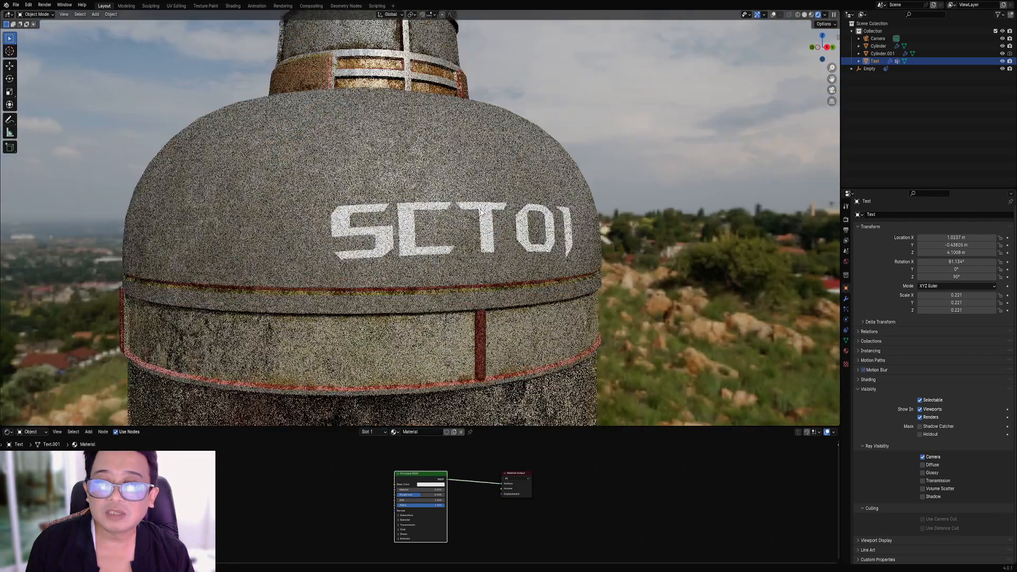
key("z")
left_click(431, 231)
Align the view to the right side of the model, select the SCT01 lettering and save the file.
left_click(411, 211)
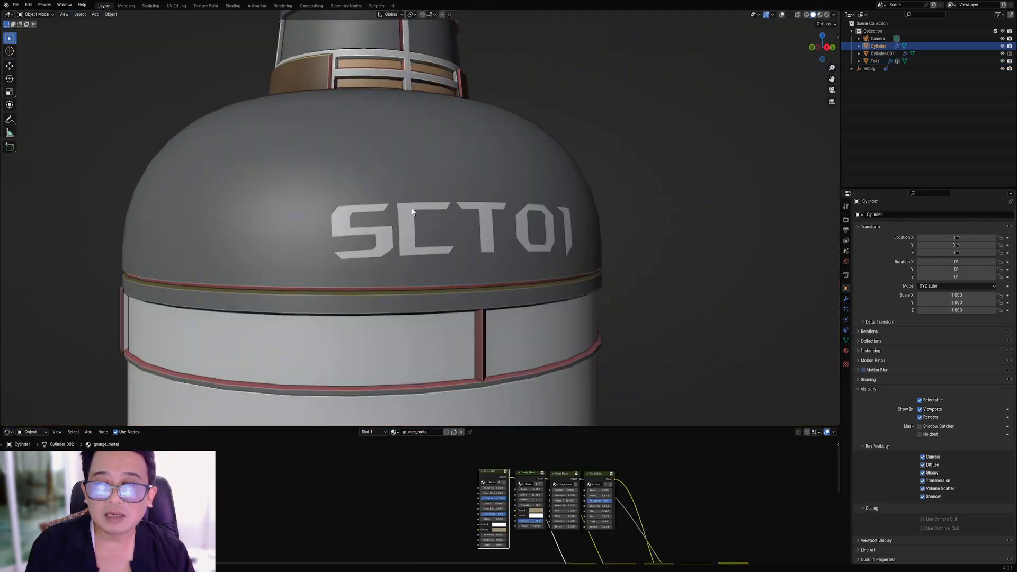
scroll(440, 167, "down", 4)
middle_click_drag(438, 166, 480, 192)
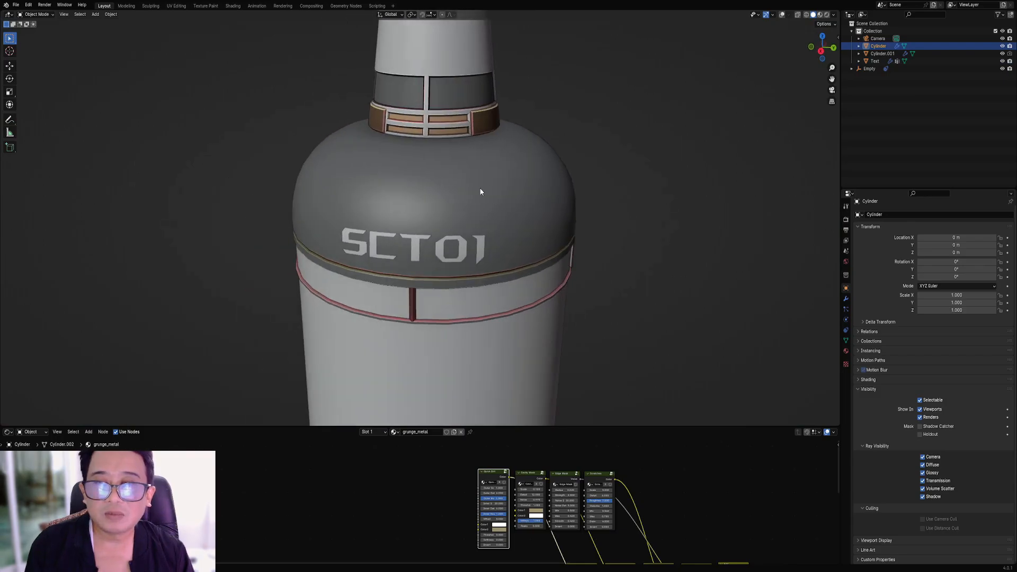
key("KP_3")
left_click(464, 230)
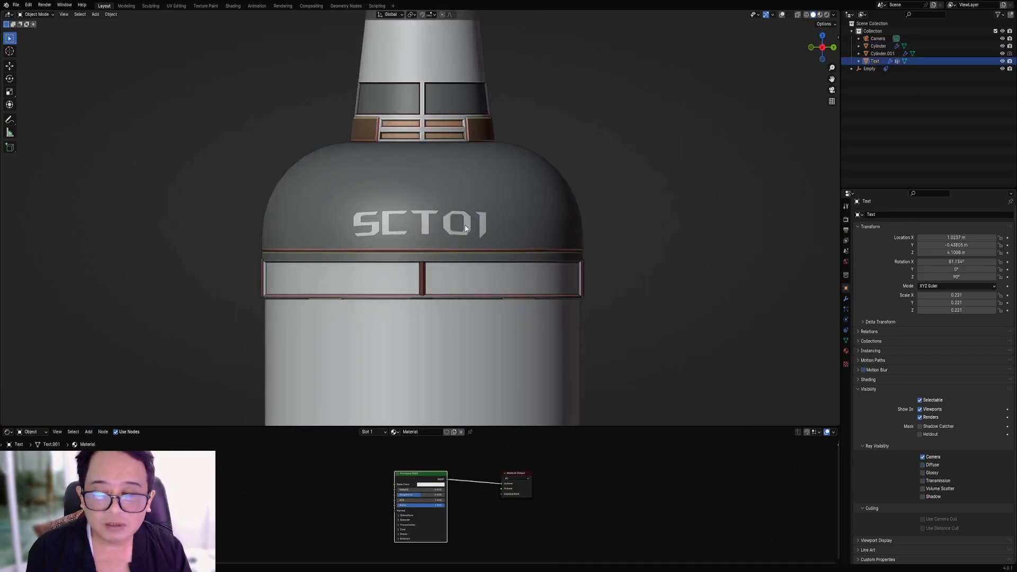
key("ctrl+s")
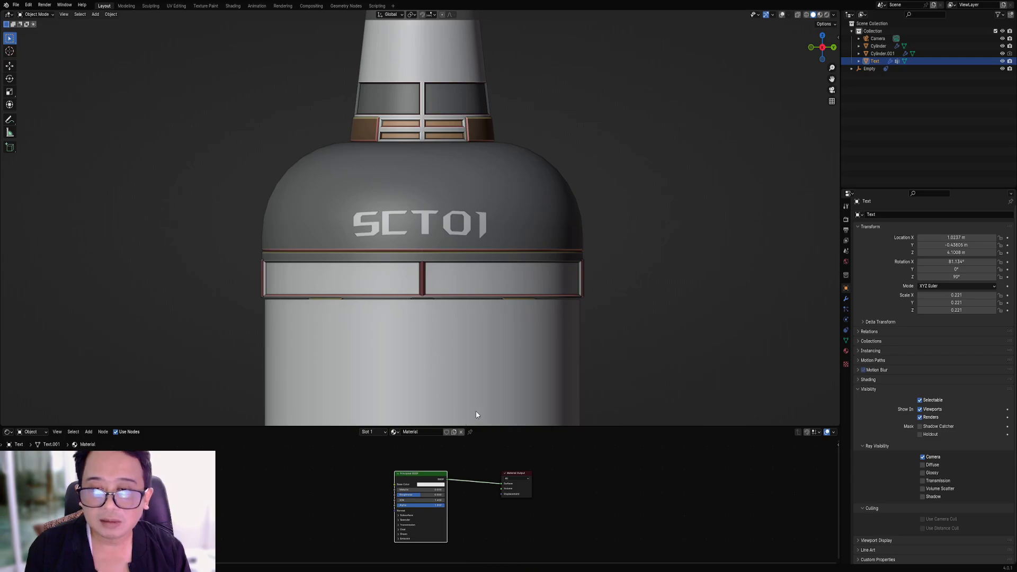
Copy the Quick Dirt node from the glass material of the Cylinder.001 object.
scroll(491, 313, "down", 5)
left_click(488, 314)
key("ctrl+space")
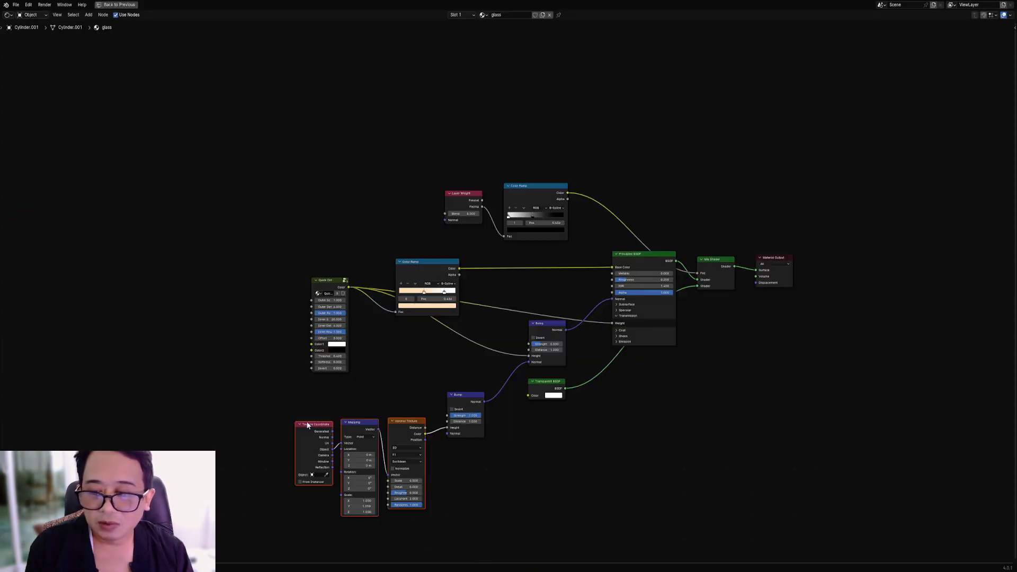
left_click(327, 291)
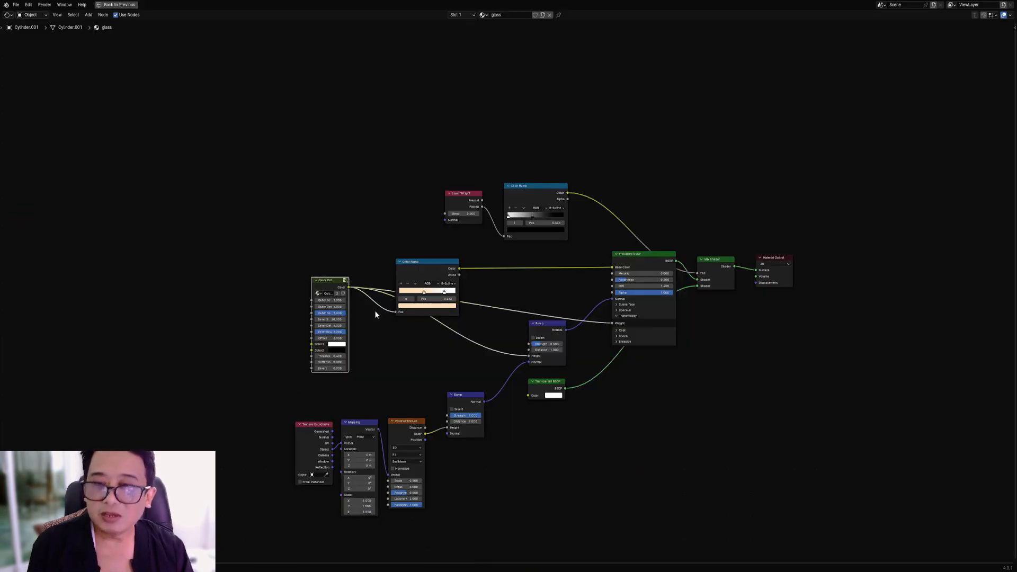
key("ctrl+space")
Insert a Mix Shader between the Principled BSDF and the Material Output in the SCT01 lettering's material.
left_click(424, 223)
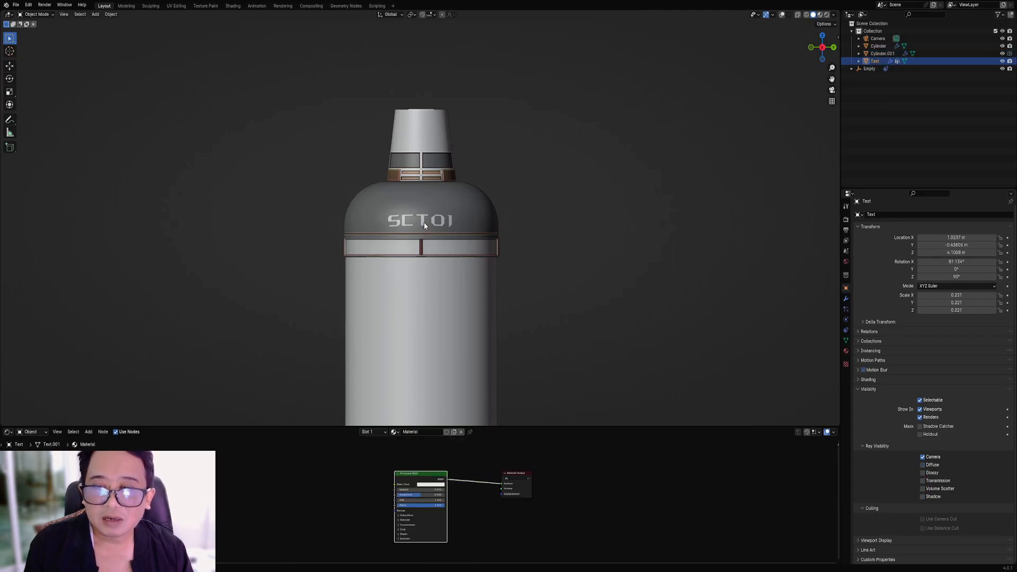
key("ctrl+space")
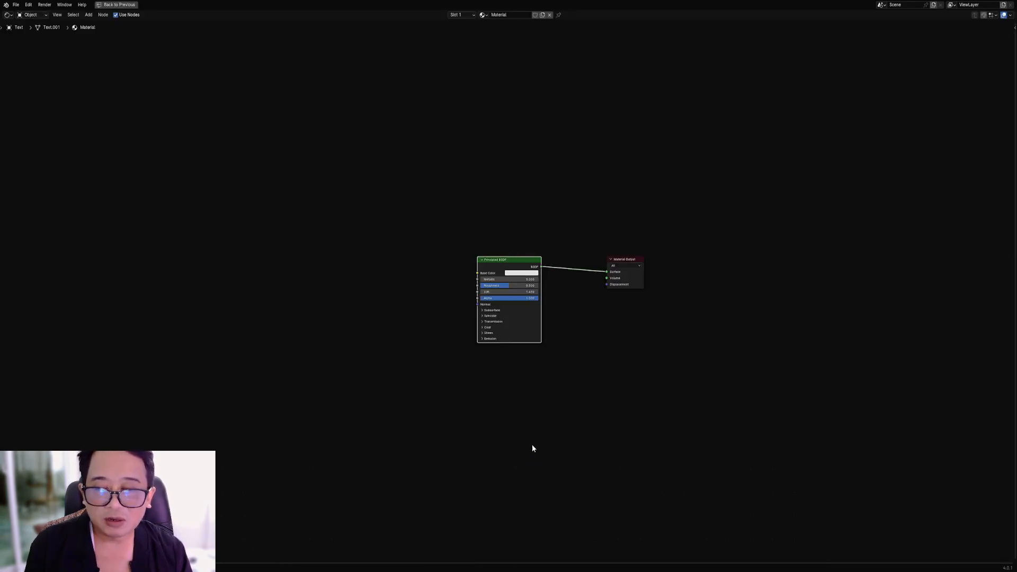
scroll(558, 314, "up", 3)
key("shift+a")
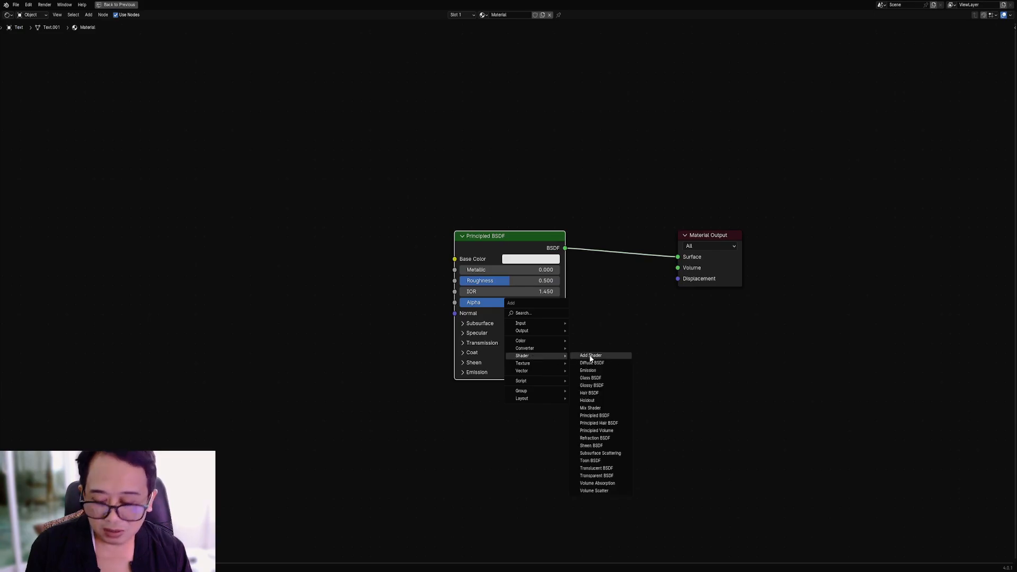
key("shift+a")
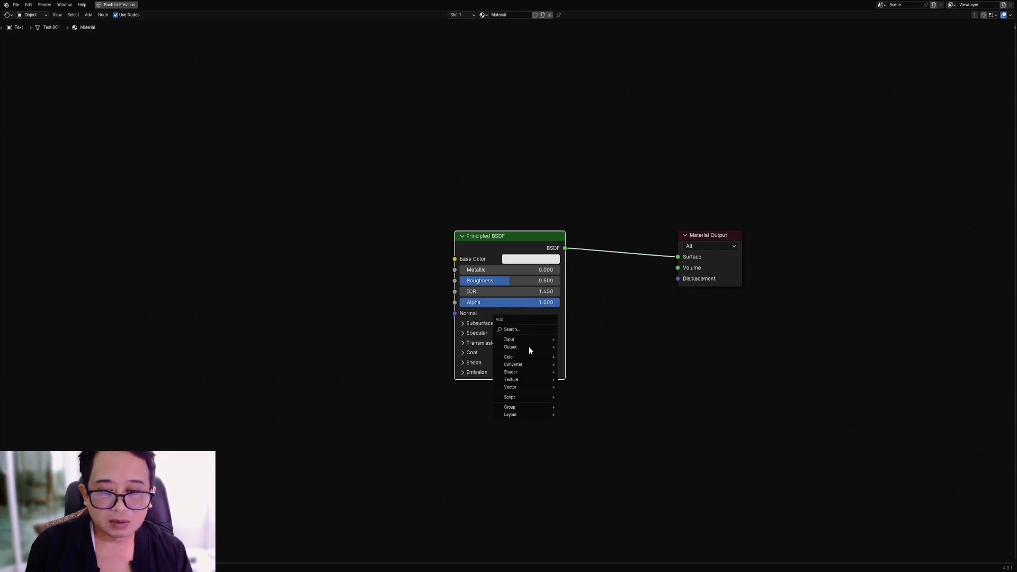
mouse_move(520, 373)
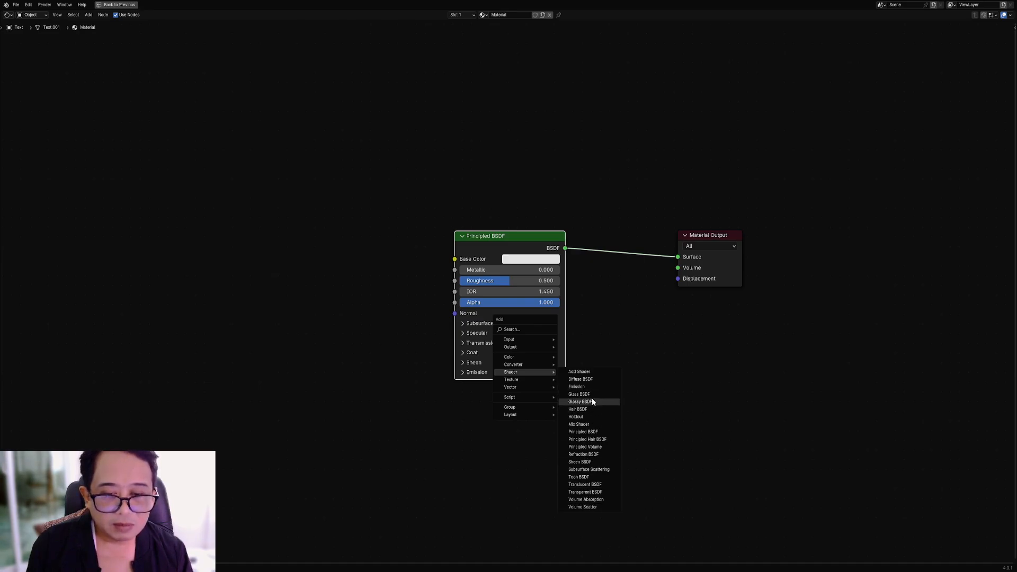
left_click(584, 424)
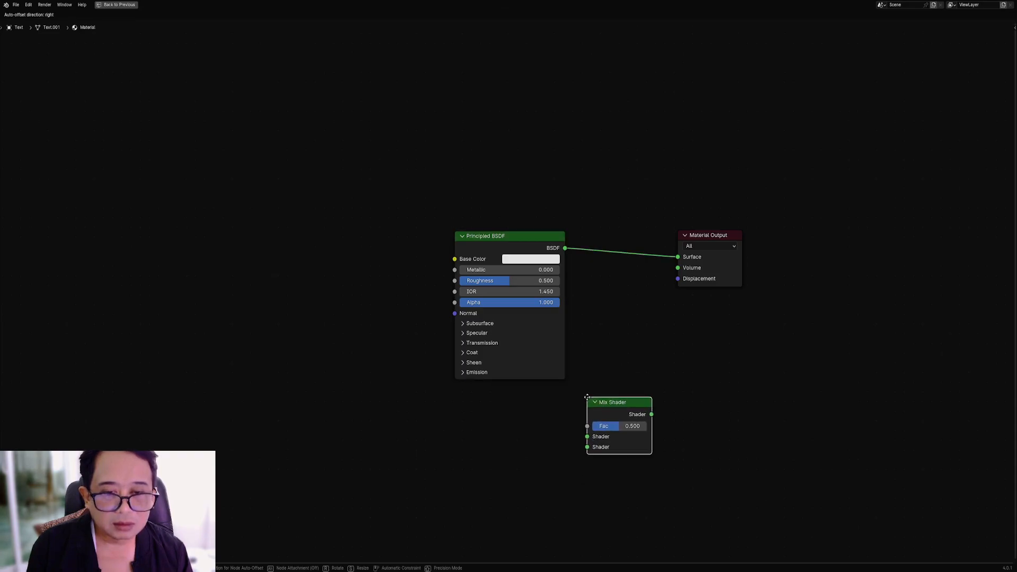
left_click(598, 269)
Add a Transparent BSDF below the Principled BSDF and connect it to the Mix Shader's second shader input.
key("shift+a")
mouse_move(529, 253)
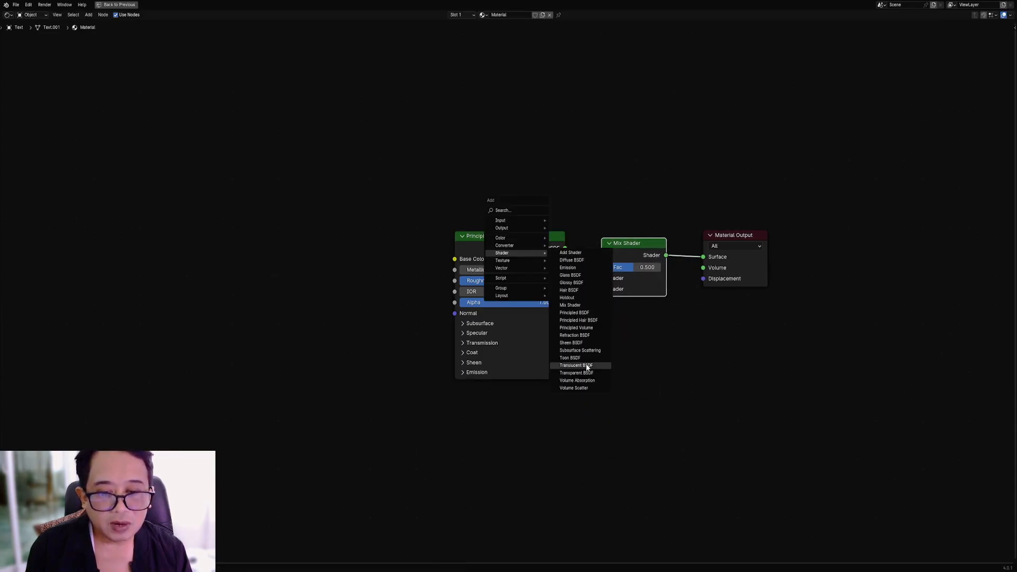
left_click(576, 373)
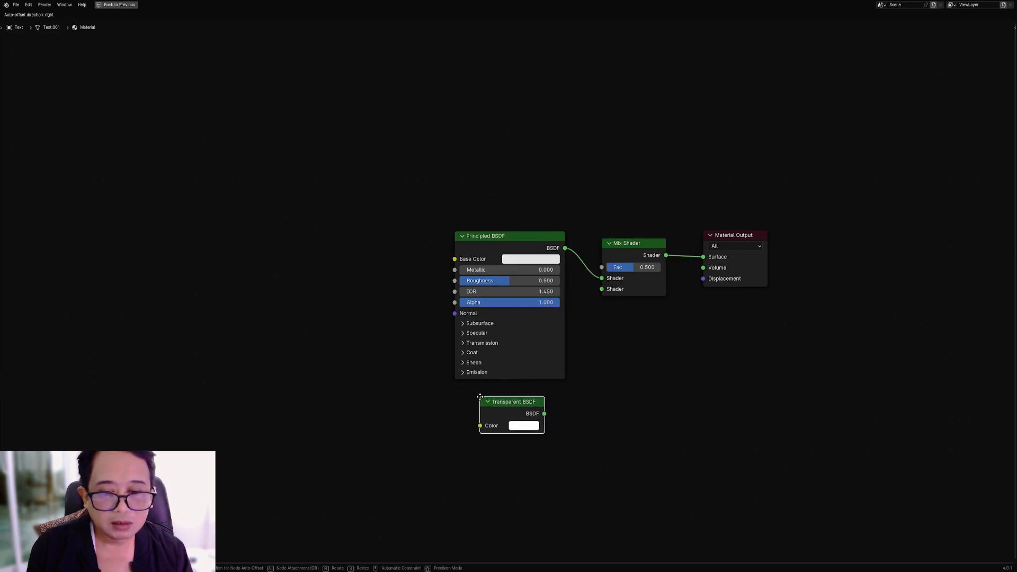
left_click_drag(590, 335, 605, 289)
left_click(619, 246)
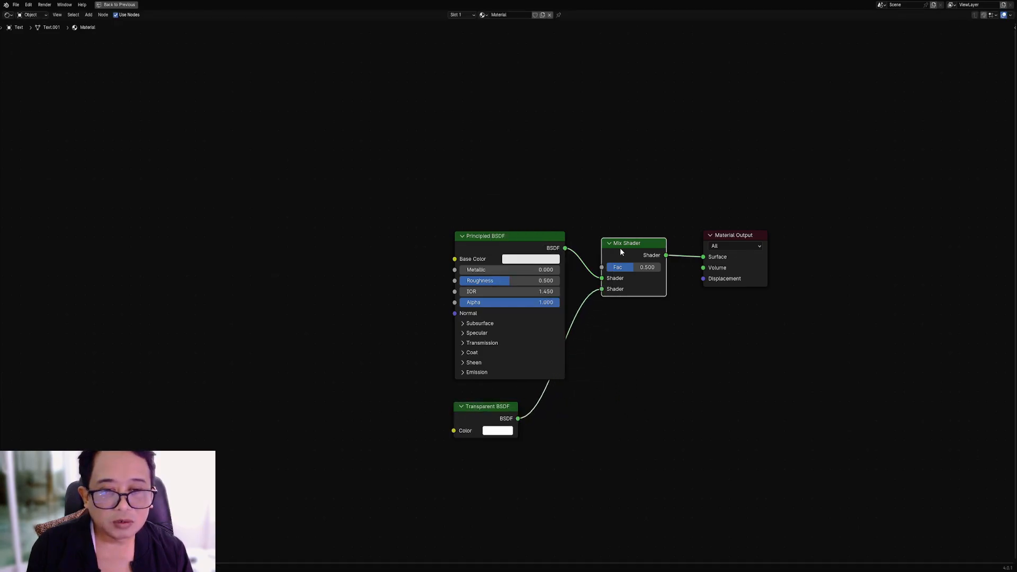
scroll(440, 217, "down", 2)
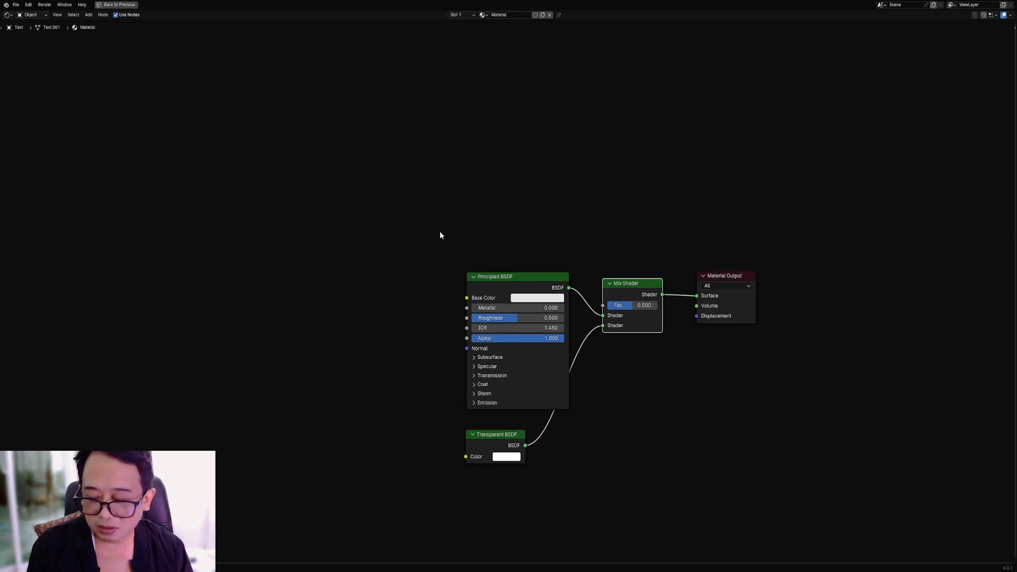
Paste the Quick Dirt node, connect its Color output to the Mix Shader's Fac input and save the file.
left_click(419, 161)
left_click(372, 154)
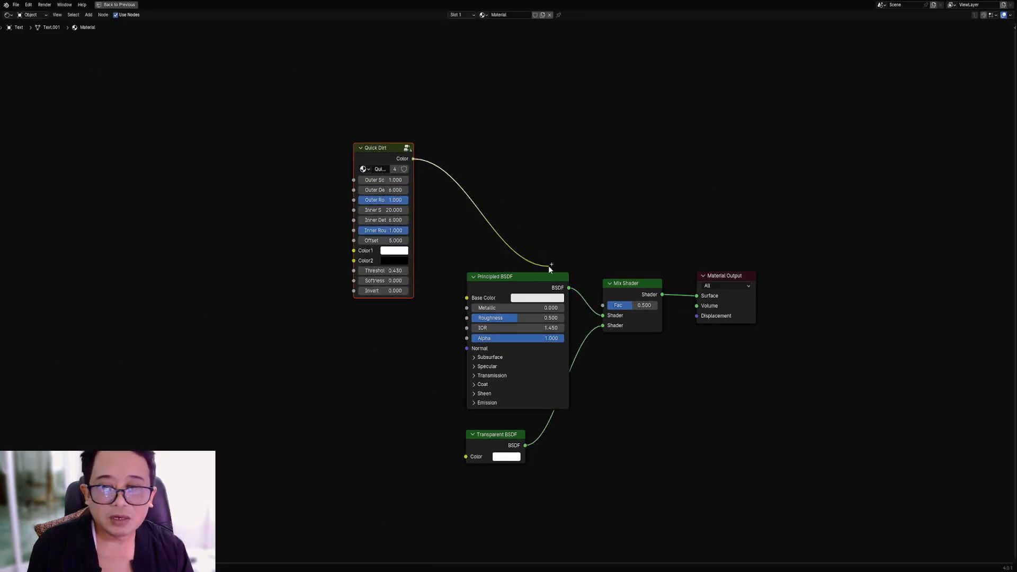
left_click_drag(549, 269, 603, 305)
key("ctrl+space")
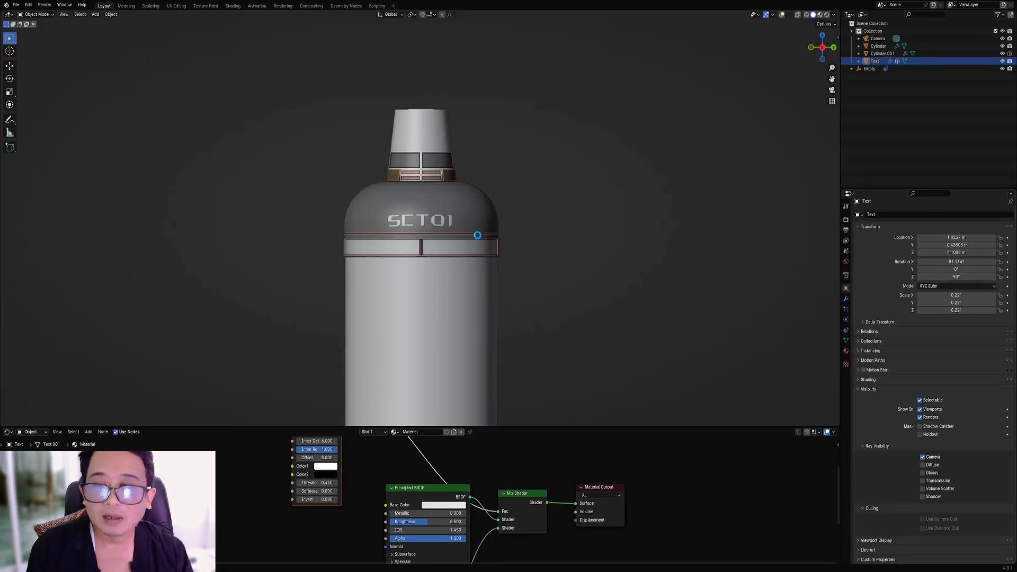
key("ctrl+s")
Show the lettering in rendered display and set the Quick Dirt node's threshold to 0.470.
scroll(466, 234, "up", 8)
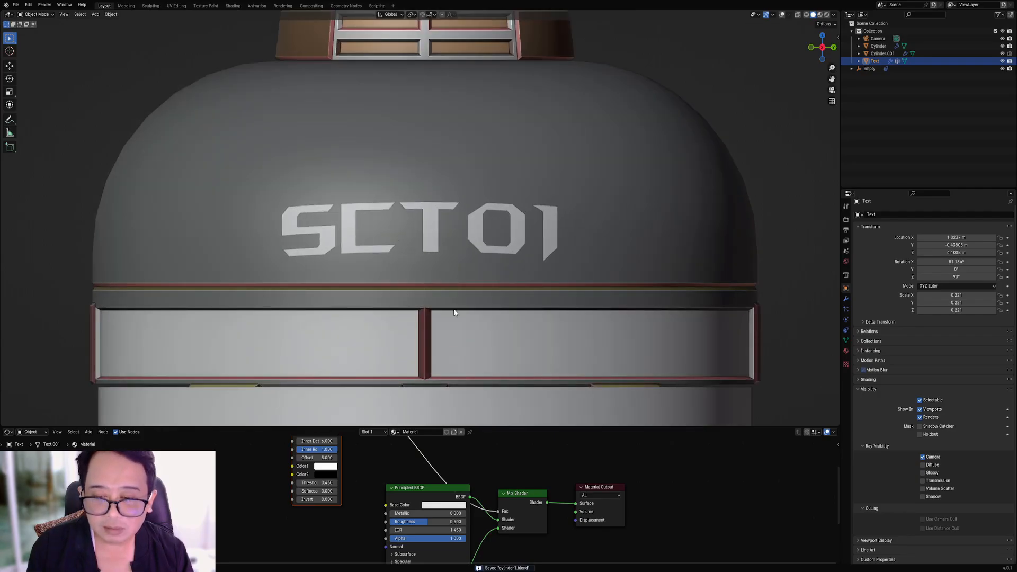
scroll(440, 493, "down", 2)
mouse_move(489, 534)
middle_mouse_down()
mouse_move(486, 452)
mouse_move(491, 527)
middle_mouse_up()
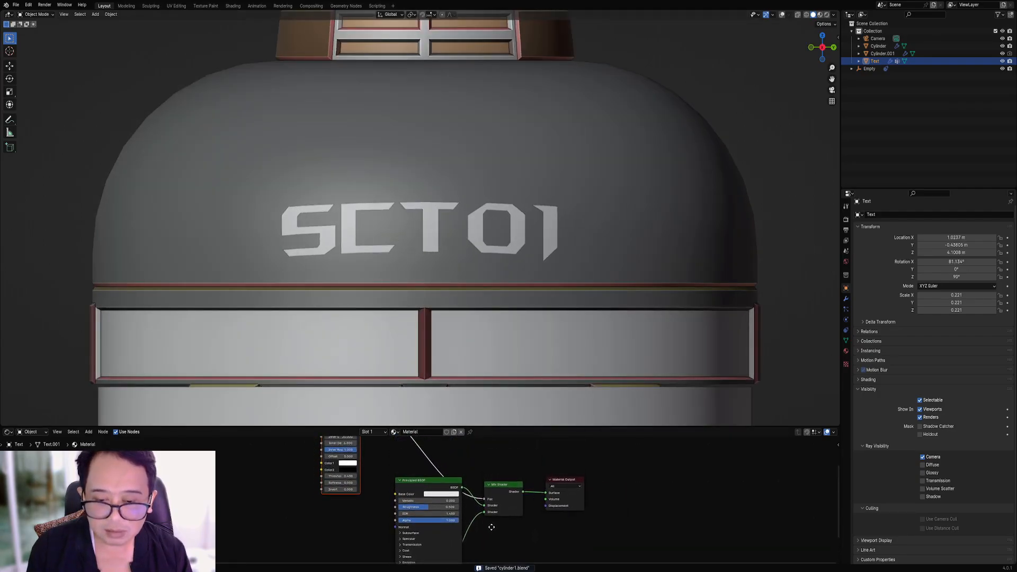
key("z")
left_click(468, 155)
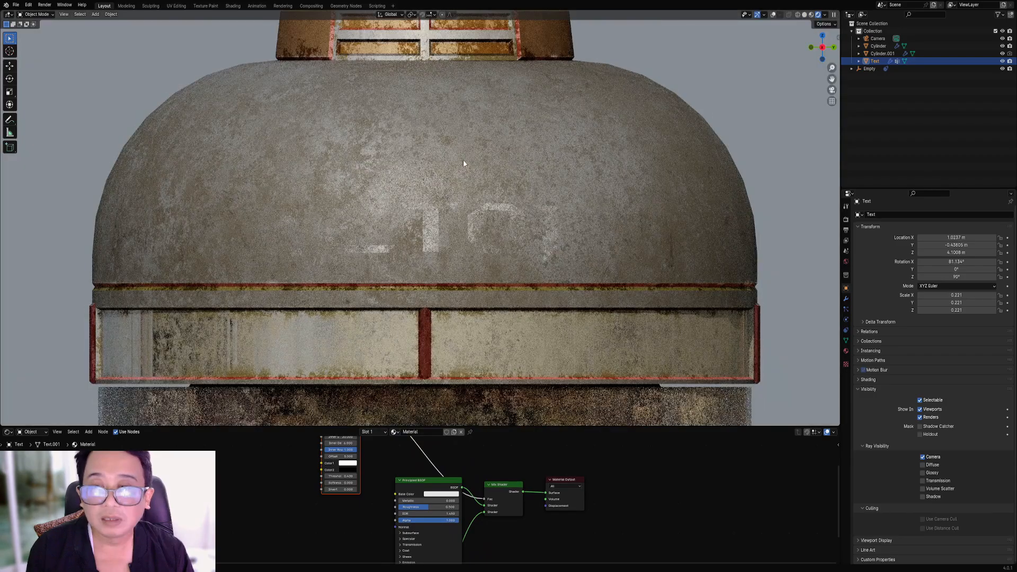
scroll(427, 482, "up", 5)
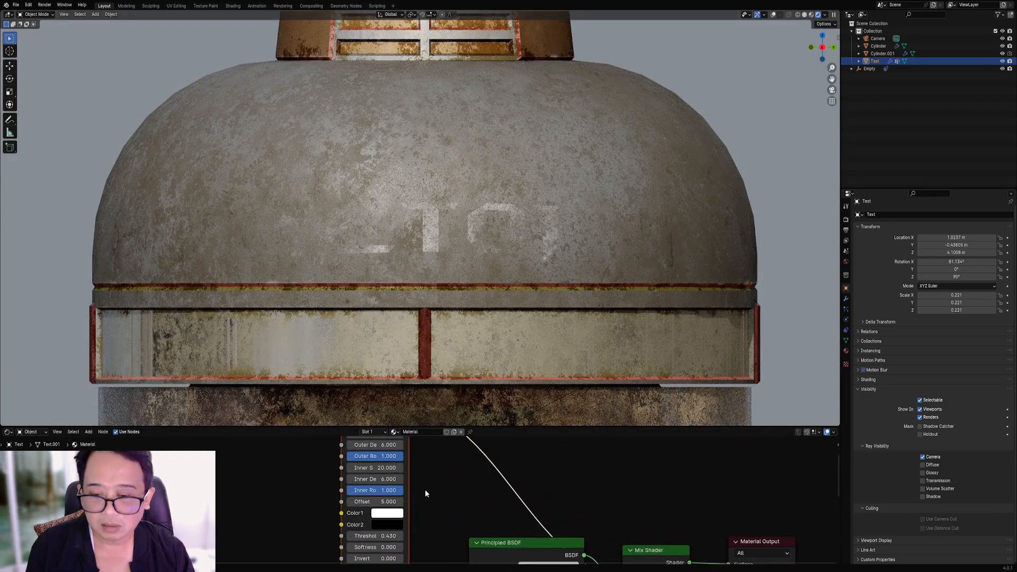
left_click_drag(375, 535, 380, 536)
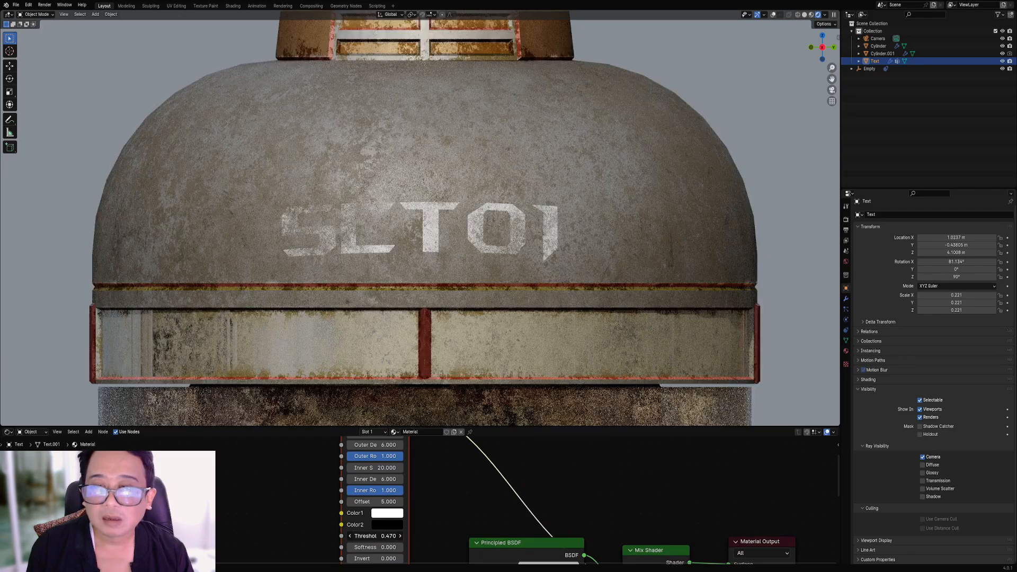
Try an outer detail of 4 on the Quick Dirt node, then set it to 2.
scroll(392, 509, "up", 2)
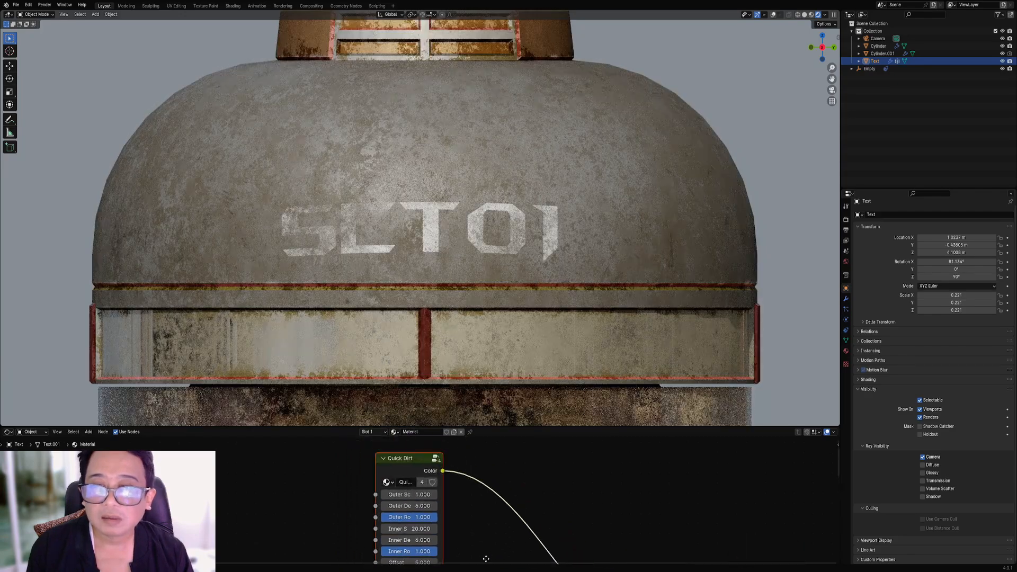
left_click(409, 508)
type("4")
key("Return")
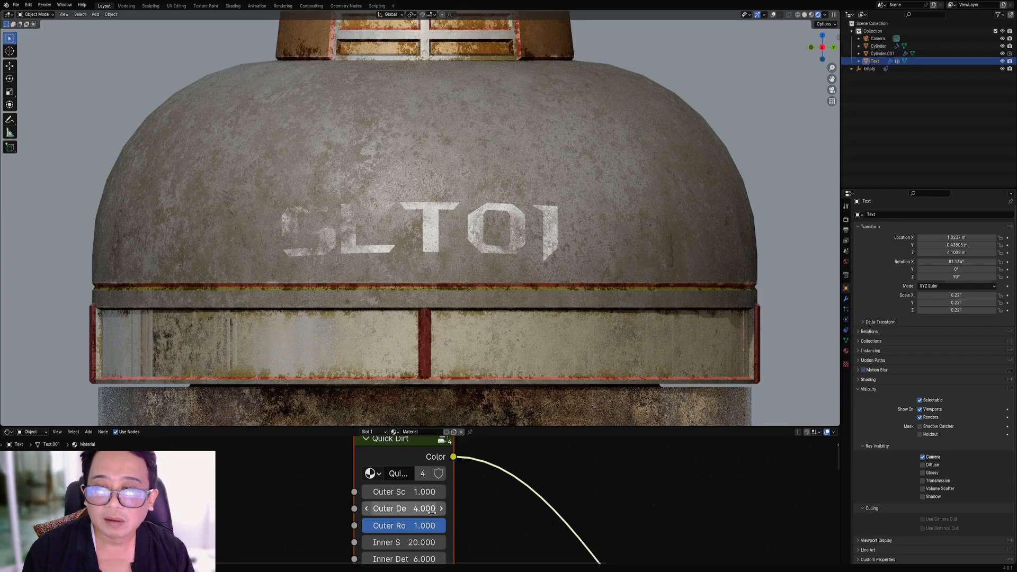
left_click(431, 510)
type("2")
key("Return")
scroll(495, 513, "down", 1)
scroll(473, 517, "down", 1, "shift")
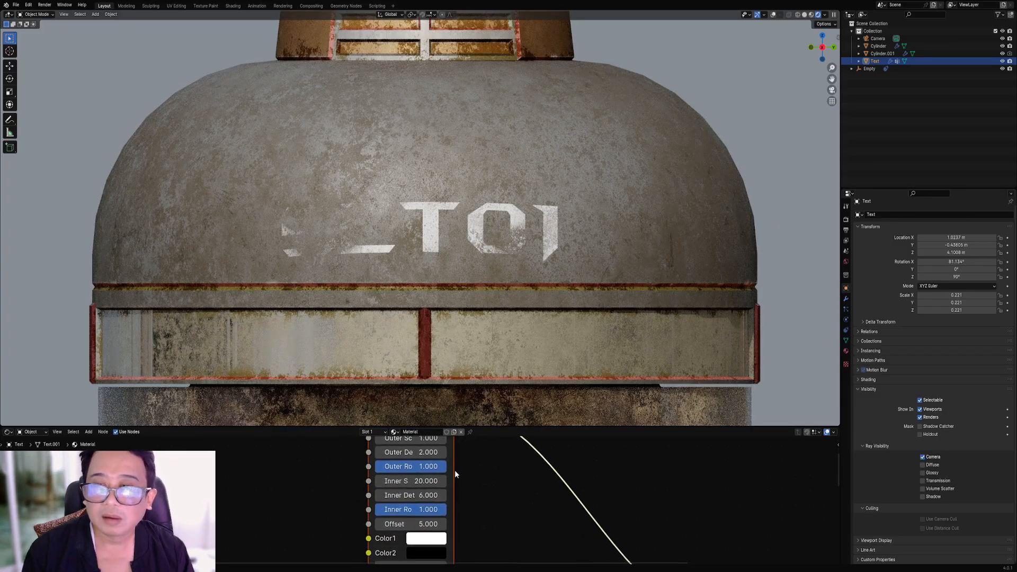
Try an inner detail of 2 on the Quick Dirt node, then return it to 6.
left_click(432, 495)
type("2")
key("Return")
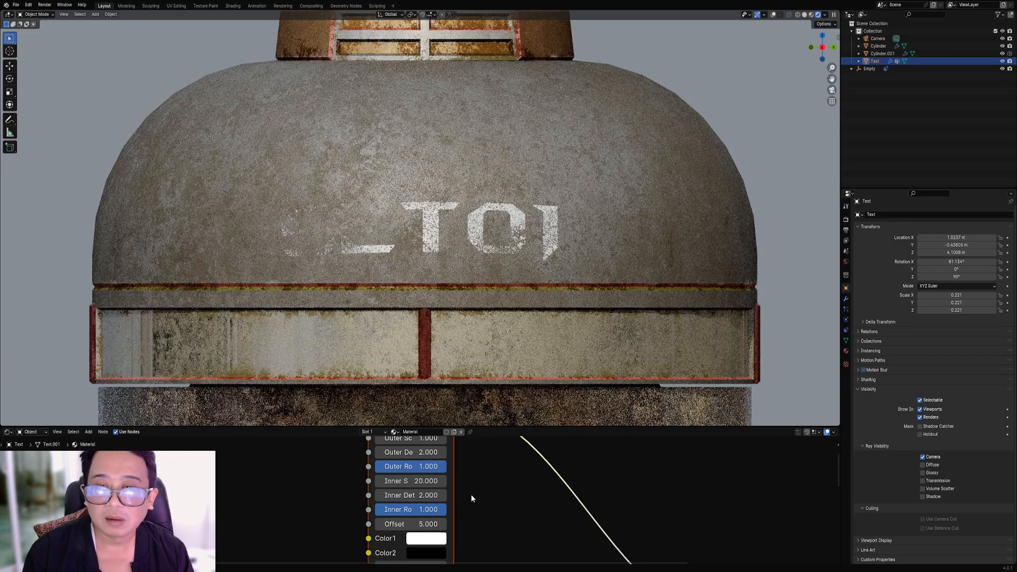
left_click(438, 496)
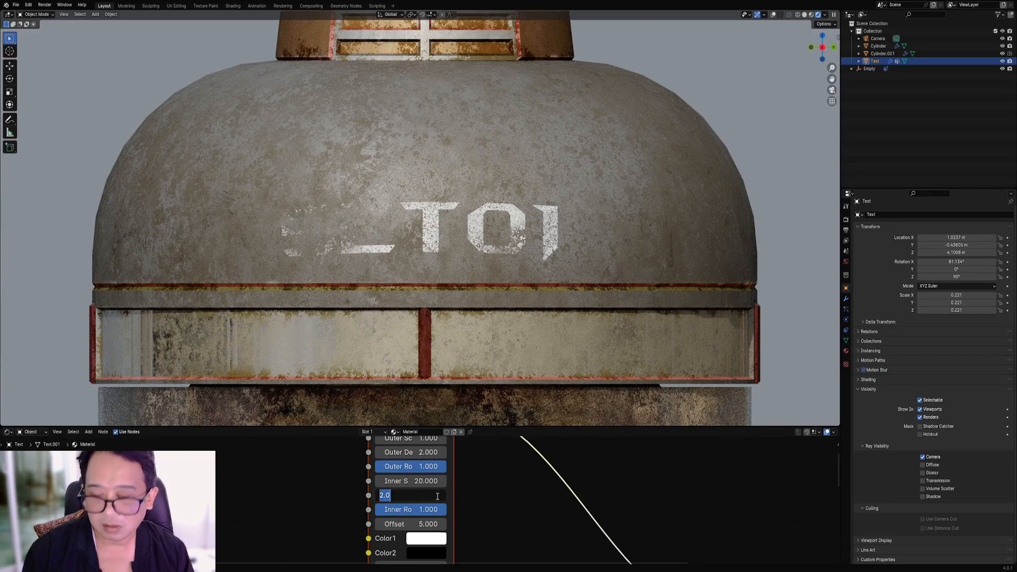
type("6")
key("Return")
Set the Quick Dirt node's inner scale to 5.
left_click(425, 480)
type("5")
key("Return")
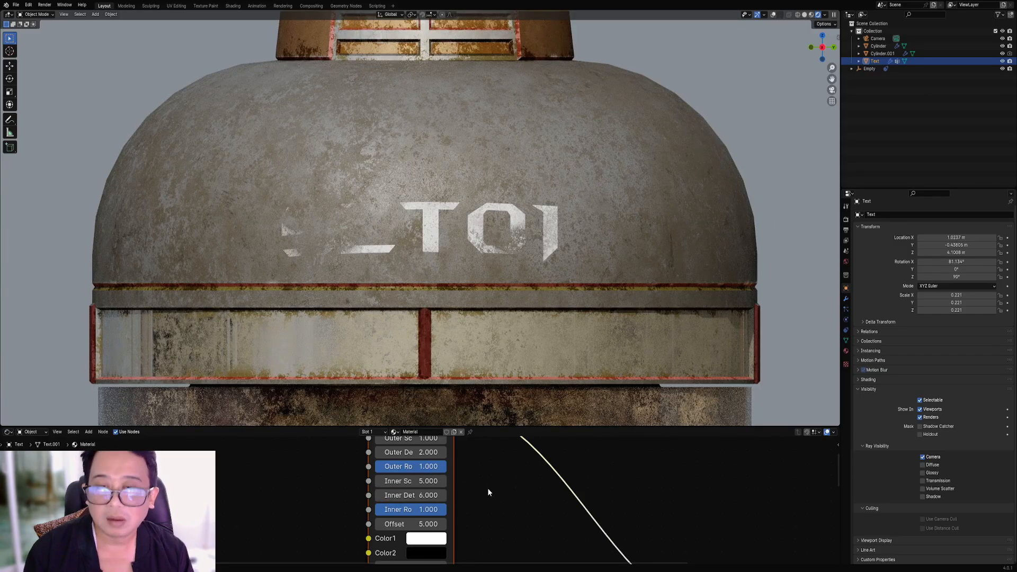
Try several offset values on the Quick Dirt node, from 1 up to 7.000.
left_click(427, 524)
type("1")
key("Return")
left_click(427, 523)
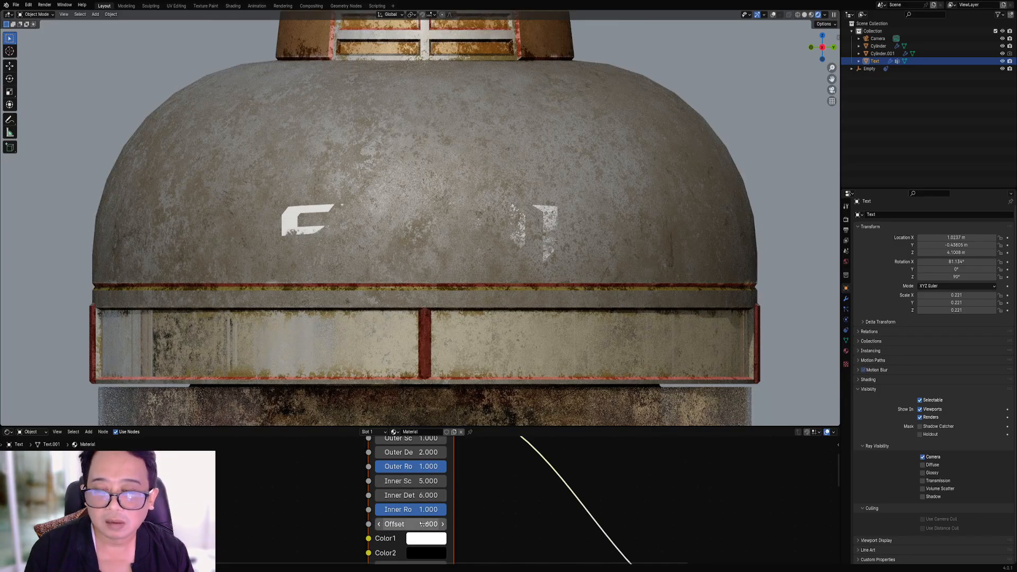
type("1.25")
key("Return")
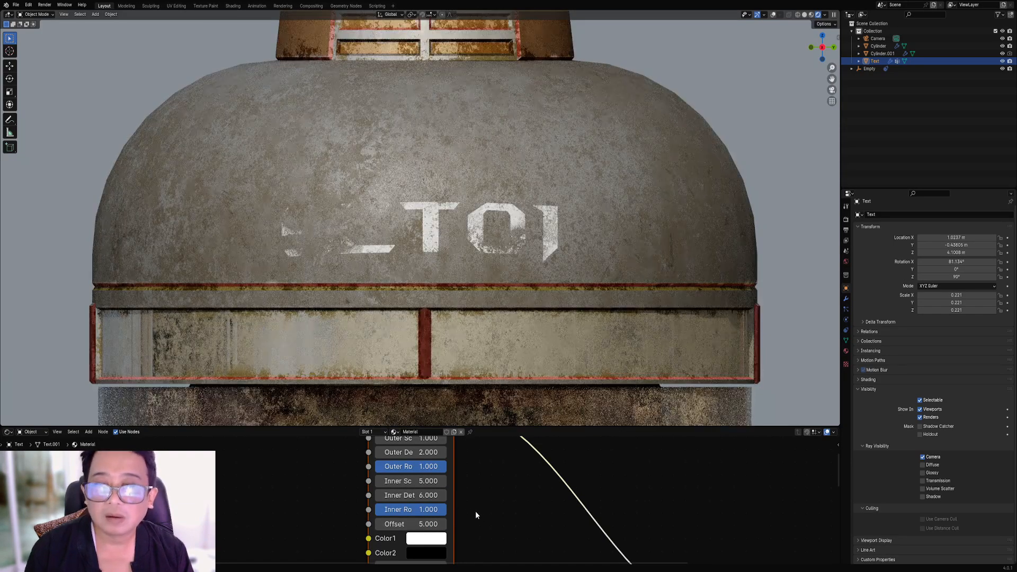
mouse_move(415, 523)
left_mouse_down()
mouse_move(445, 523)
mouse_move(429, 523)
left_mouse_up()
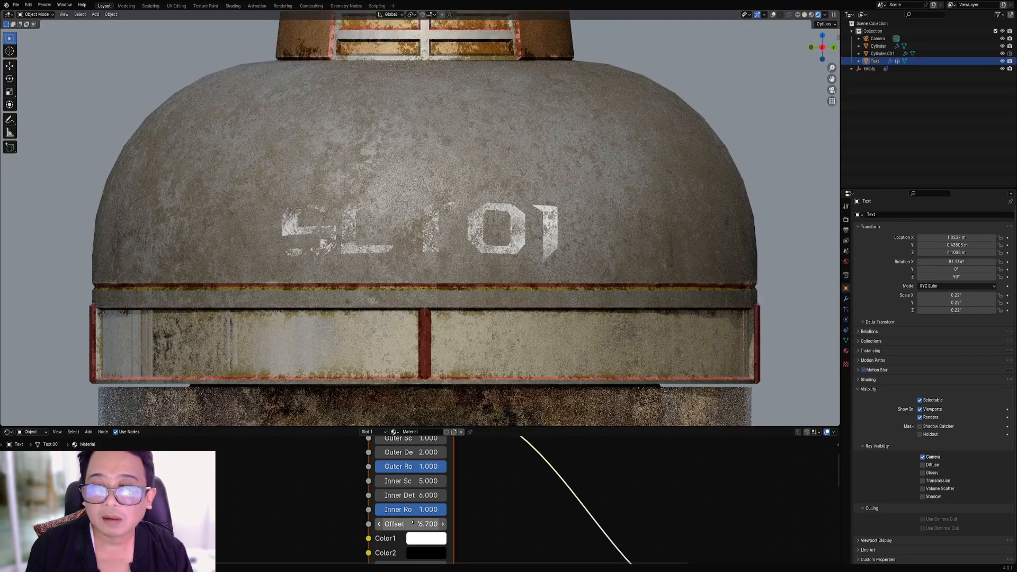
scroll(488, 512, "down", 1)
scroll(469, 497, "up", 1)
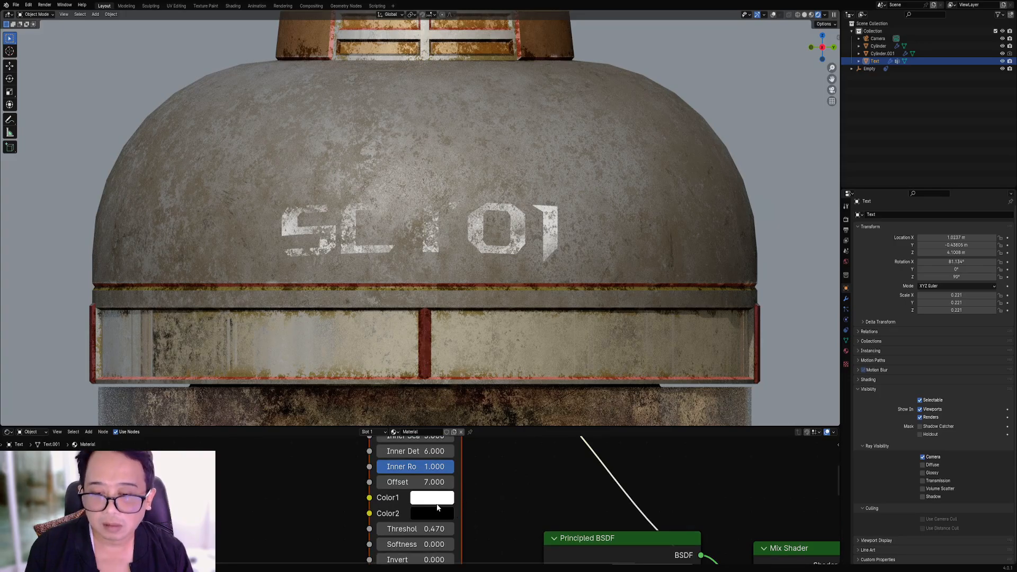
Raise the Quick Dirt threshold to 0.500 and, after comparing with solid display, set its offset to 7.580.
left_click_drag(415, 482, 423, 482)
middle_click_drag(424, 508, 429, 494)
left_click_drag(424, 513, 428, 514)
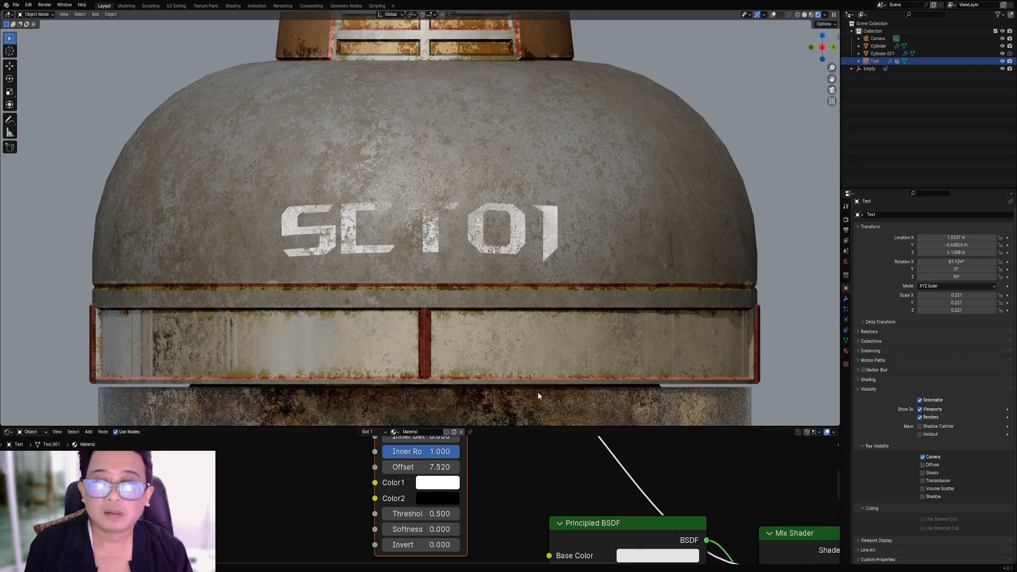
key("z")
left_click(551, 291)
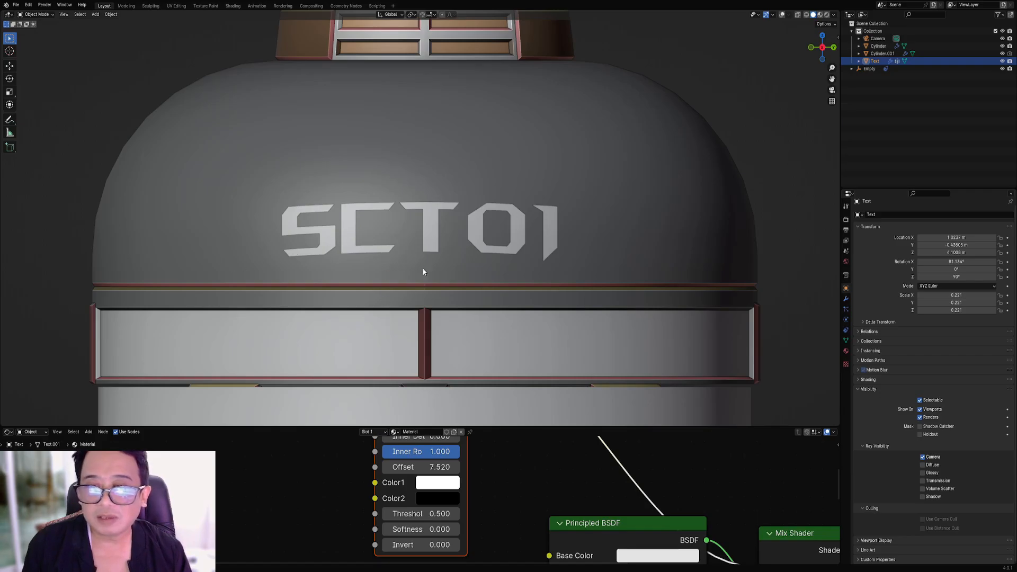
key("z")
left_click(528, 247)
mouse_move(421, 467)
left_mouse_down()
mouse_move(448, 467)
mouse_move(426, 467)
left_mouse_up()
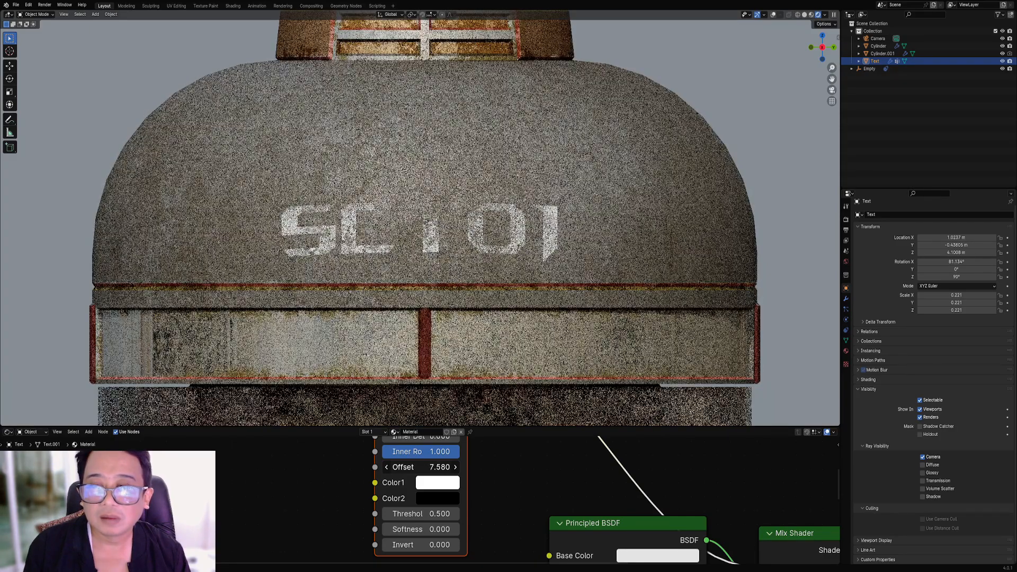
Try an Invert value of 1.000 on the Quick Dirt node, then return it to 0.
scroll(521, 231, "down", 8)
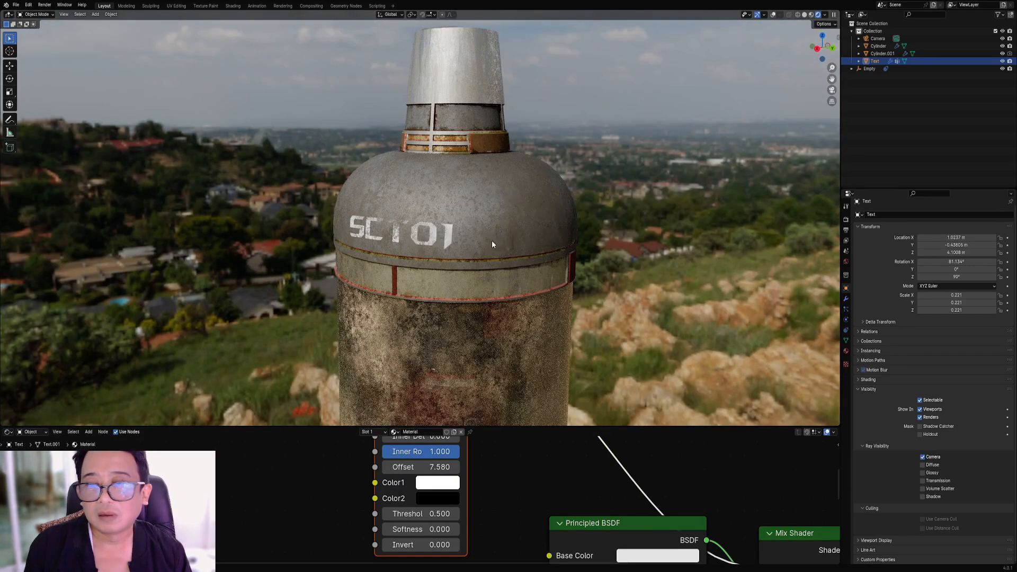
scroll(461, 329, "up", 5)
left_click_drag(418, 529, 459, 545)
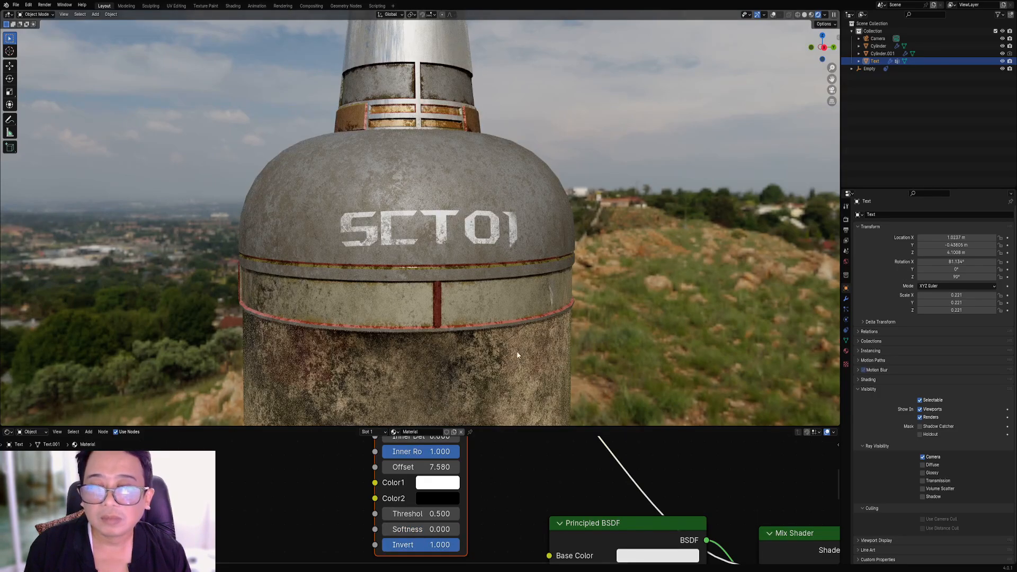
scroll(517, 354, "up", 2)
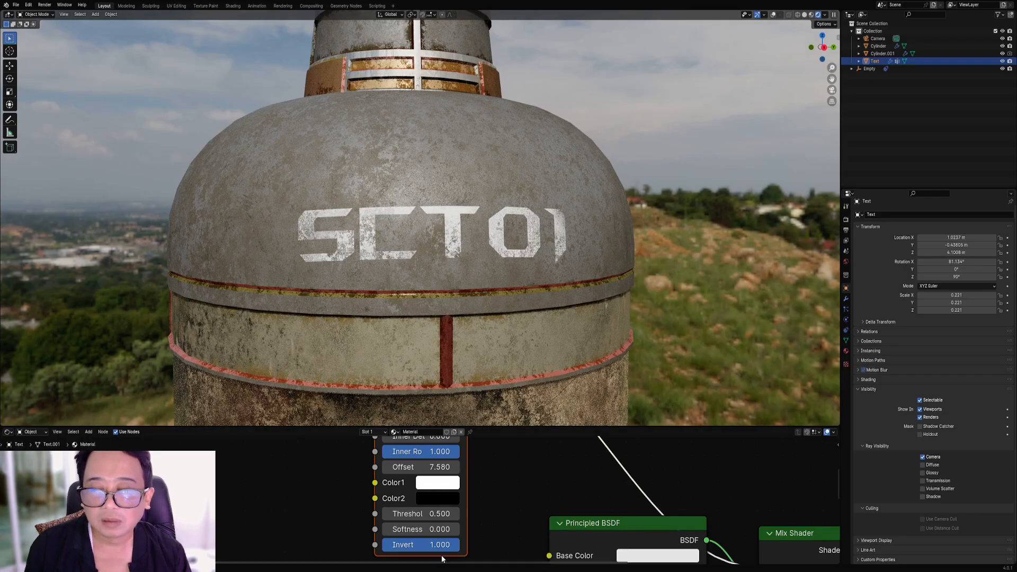
left_click_drag(454, 545, 396, 543)
Set the Quick Dirt offset to 2.920, switch the viewport to solid display and save the file.
left_click_drag(418, 467, 369, 466)
key("z")
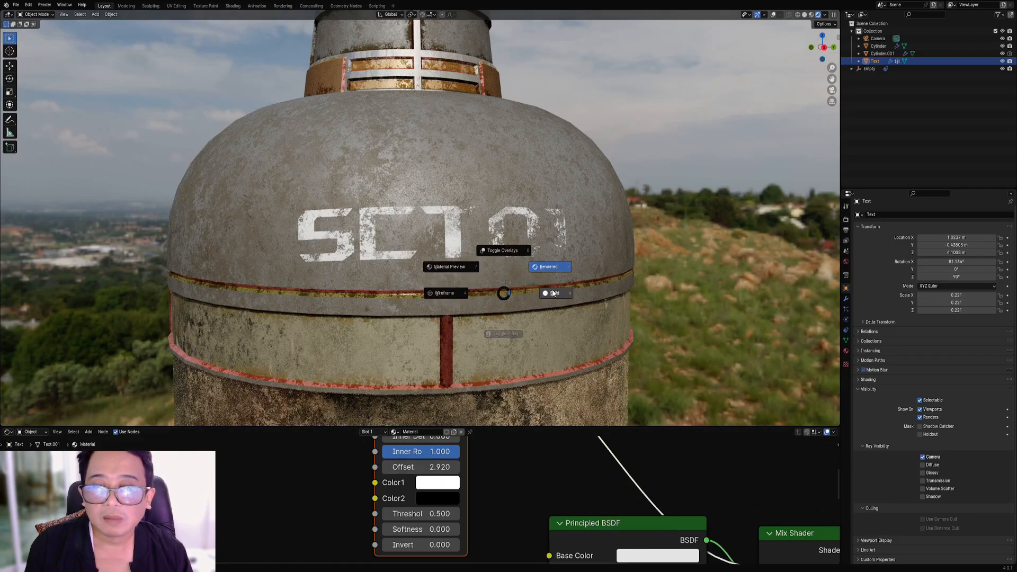
left_click(528, 301)
key("ctrl+s")
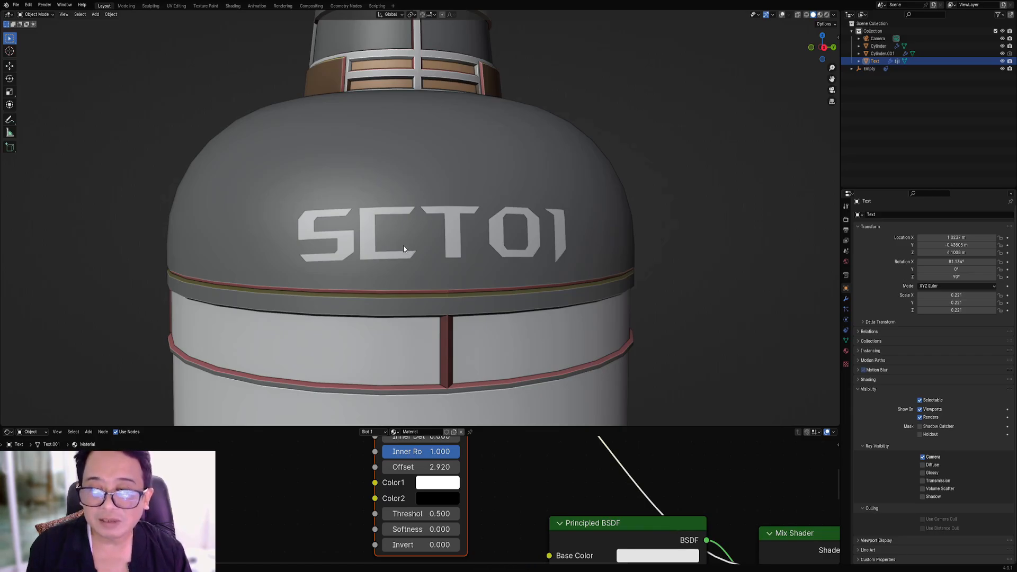
Return to rendered display and try Quick Dirt offsets of 606.020, 2.000 and 3.100 on the lettering.
key("z")
left_click(454, 242)
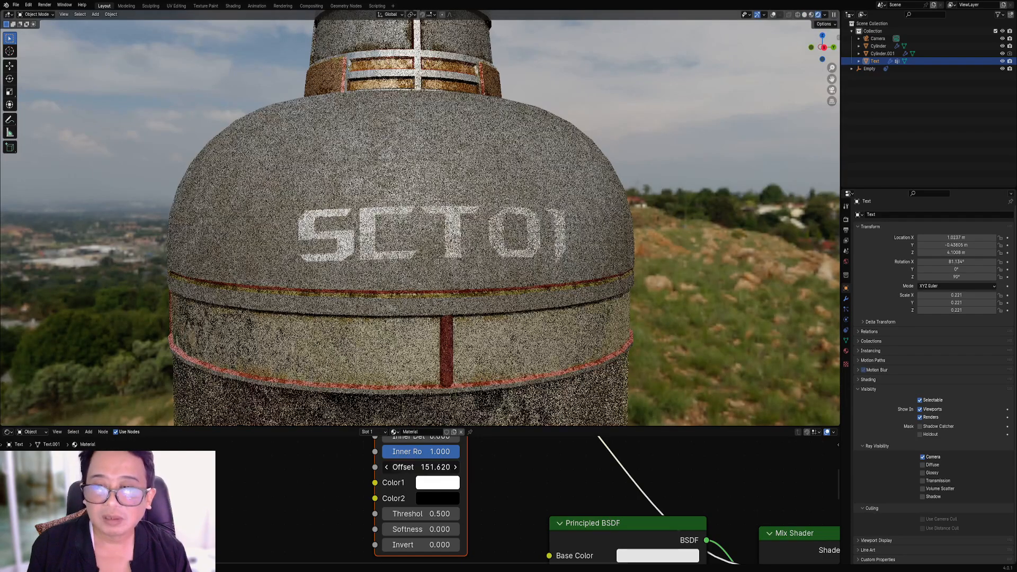
left_click_drag(421, 467, 504, 467)
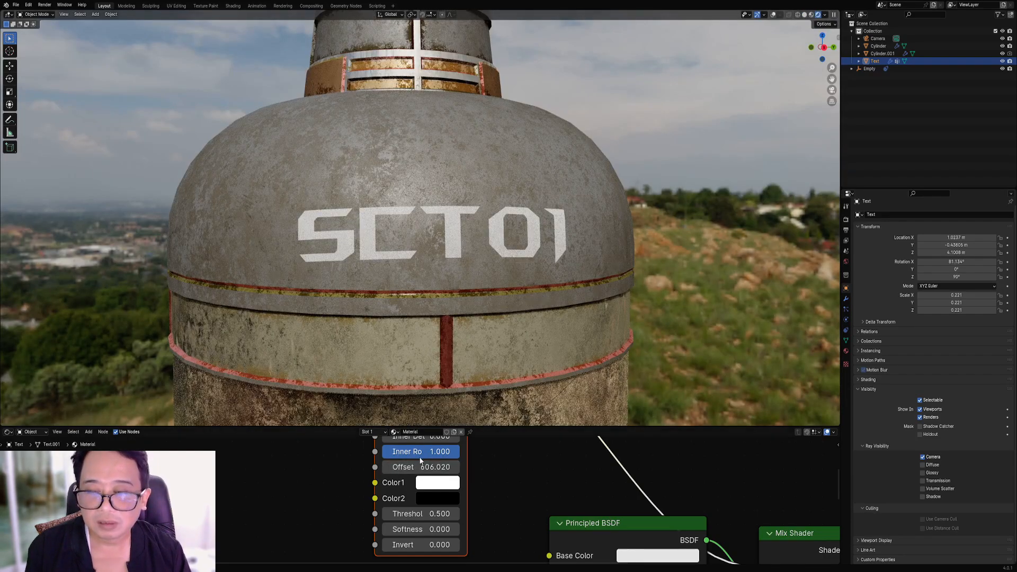
left_click(421, 462)
type("2")
key("Return")
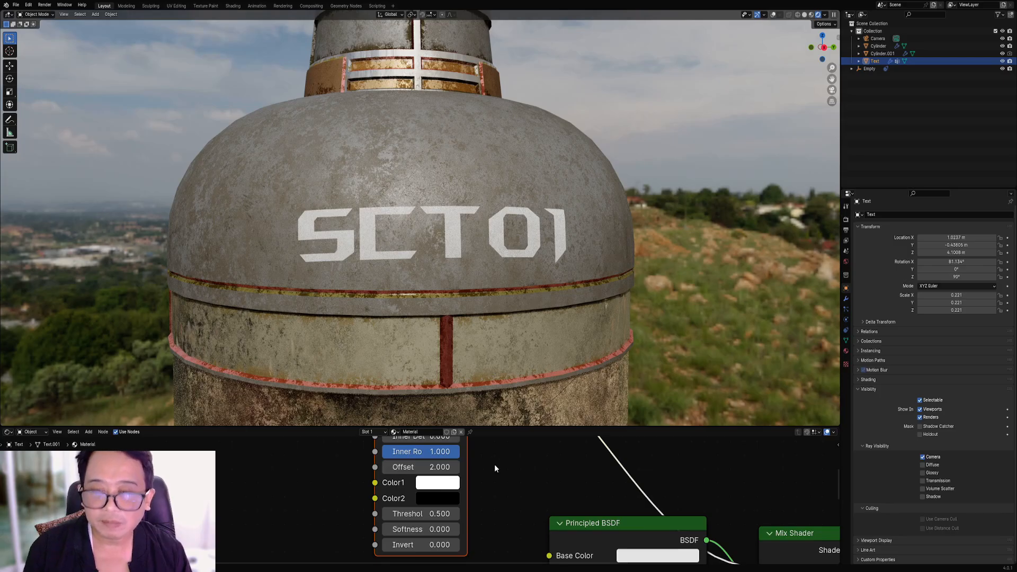
mouse_move(422, 468)
left_mouse_down()
mouse_move(470, 467)
mouse_move(440, 467)
left_mouse_up()
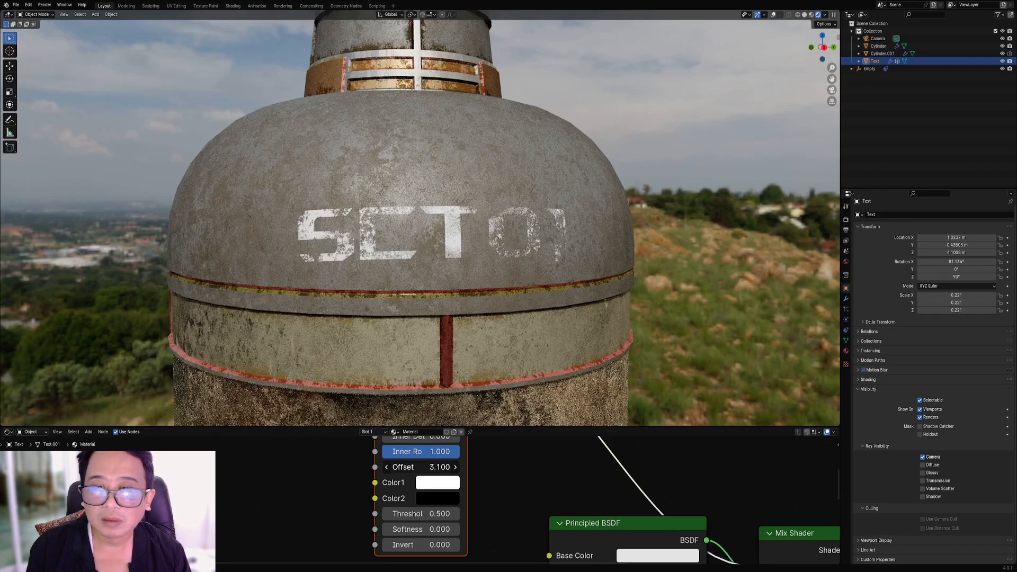
Set the Quick Dirt node's threshold to 0.540 and its offset to -0.520.
scroll(532, 279, "down", 5)
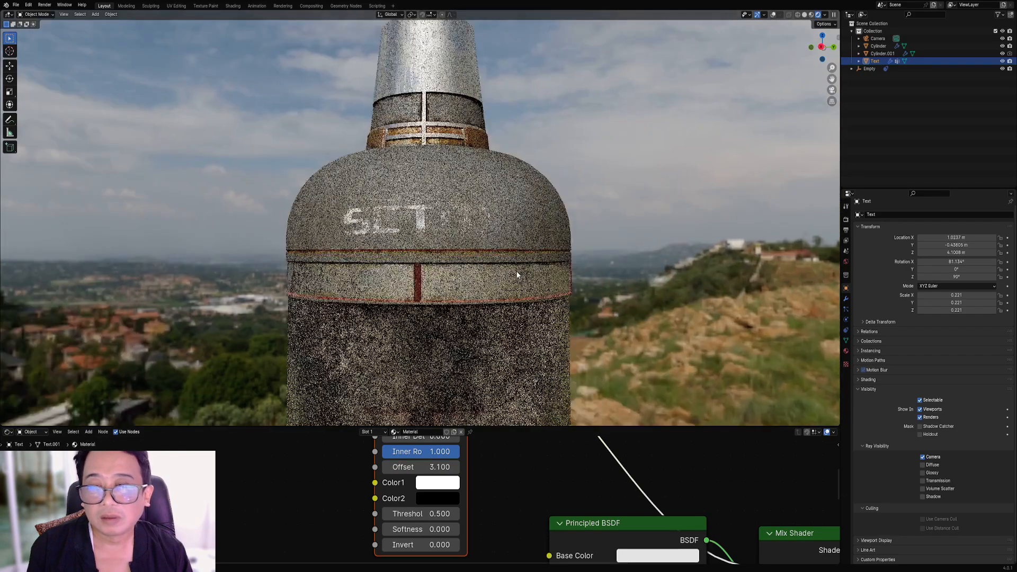
scroll(422, 500, "up", 3)
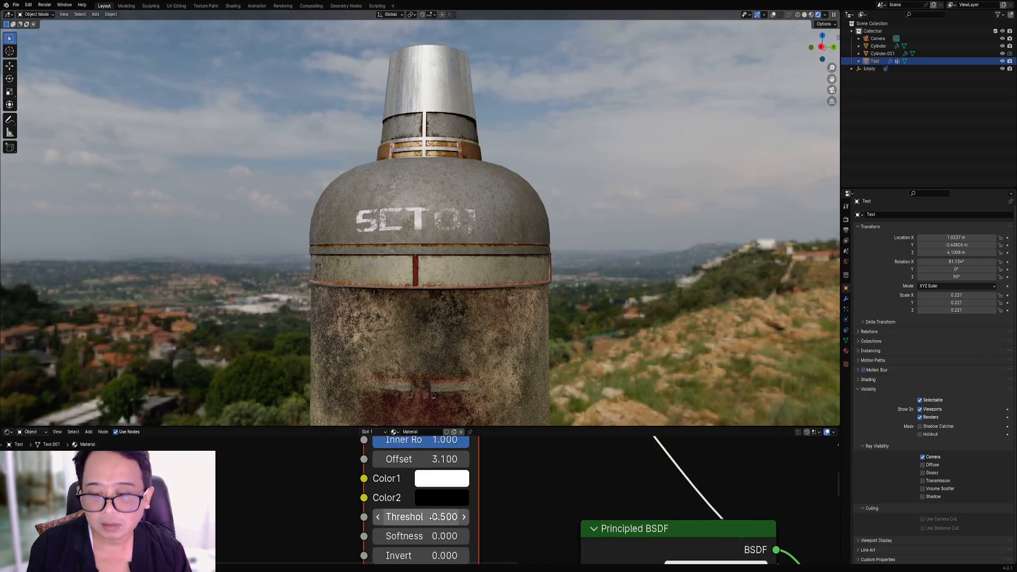
left_click_drag(428, 516, 431, 516)
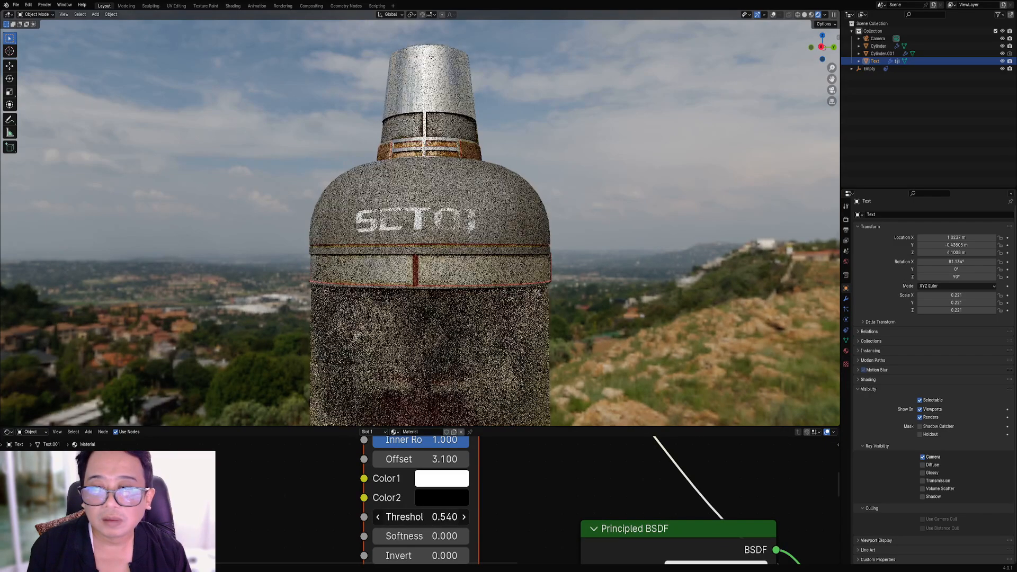
scroll(489, 109, "down", 3)
scroll(504, 223, "up", 5)
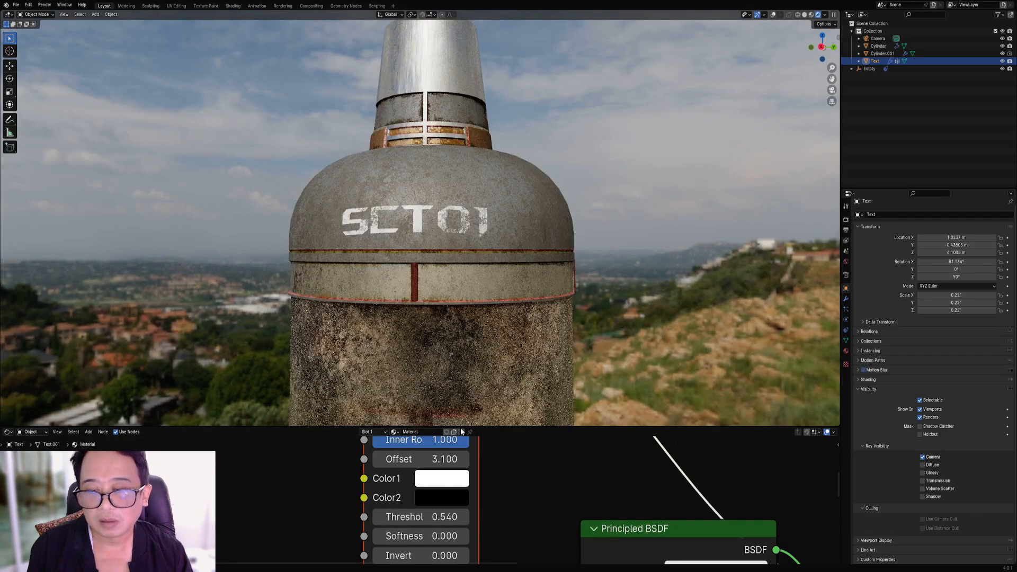
left_click_drag(424, 458, 372, 459)
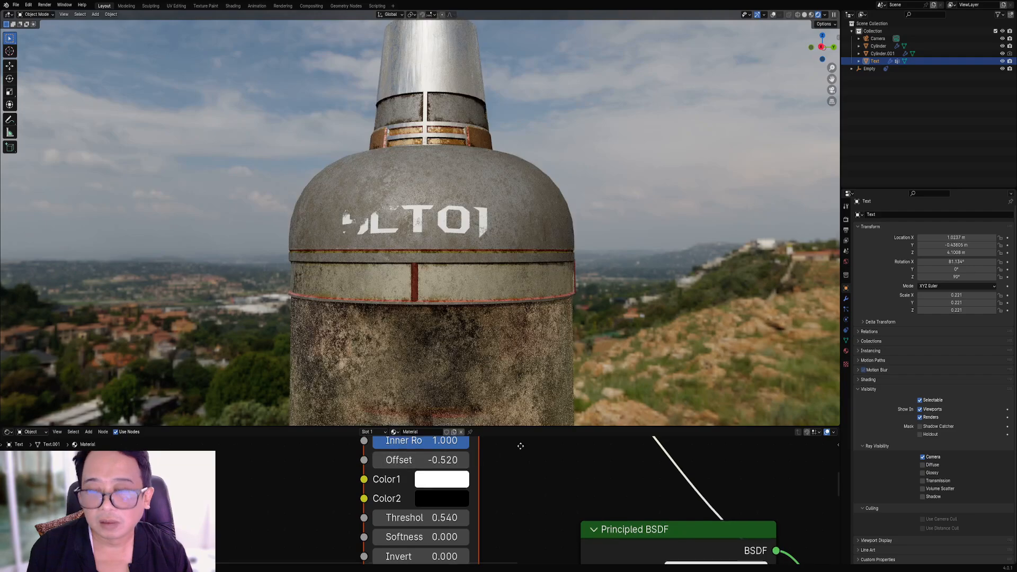
Set the Quick Dirt node's outer detail to 6.
middle_click_drag(512, 443, 509, 538)
middle_click_drag(461, 491, 462, 507)
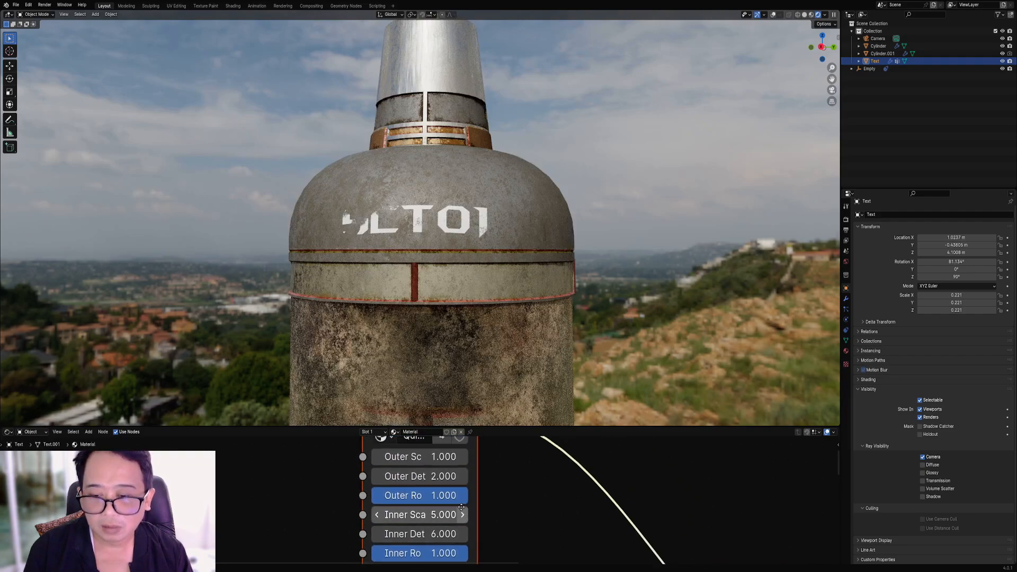
left_click(419, 476)
type("6")
key("Return")
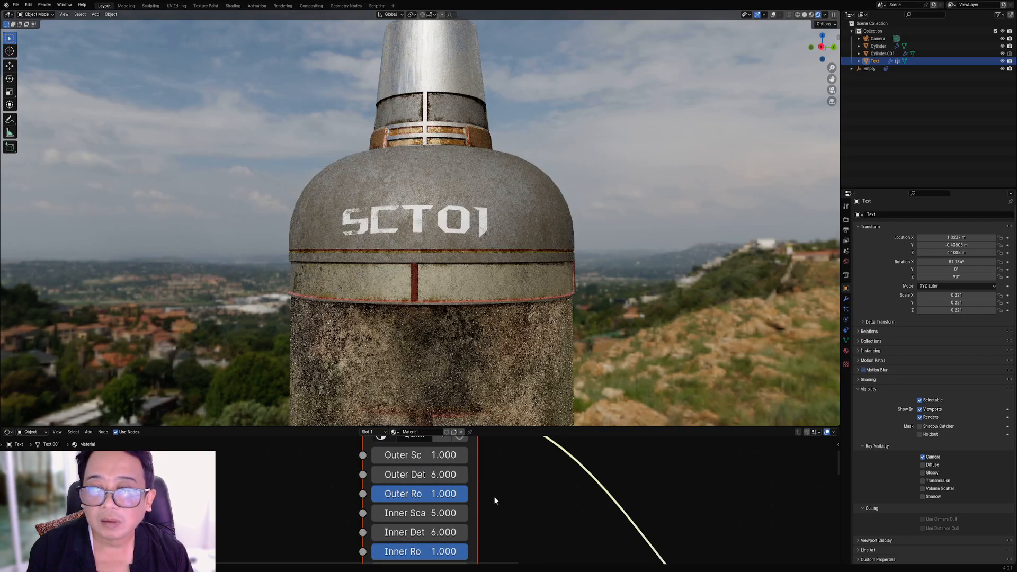
Set the Quick Dirt node's offset to 1.000 and check the lettering from farther away.
middle_click_drag(493, 498, 493, 475)
scroll(442, 541, "down", 1)
middle_click_drag(442, 541, 450, 505)
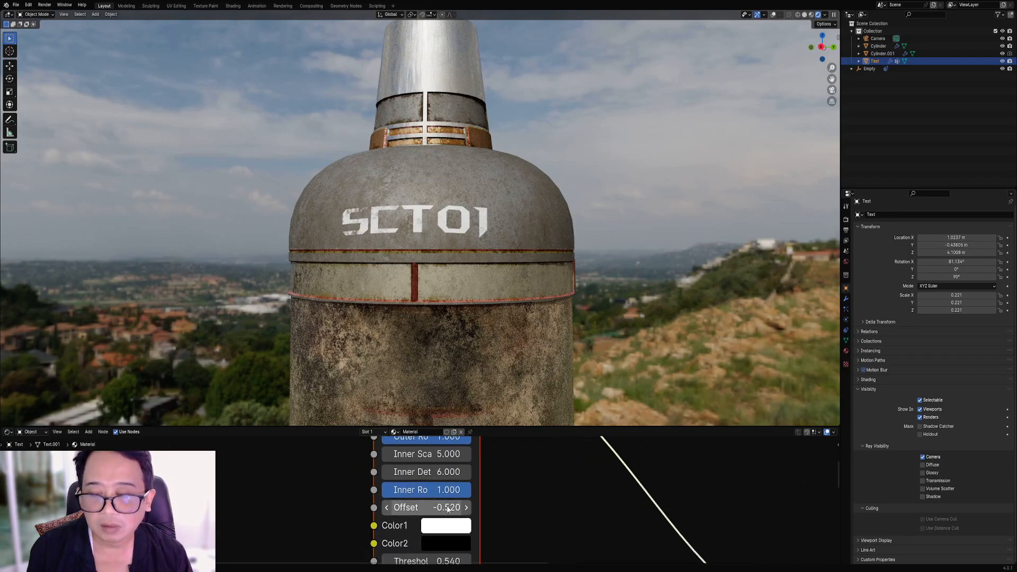
mouse_move(450, 504)
left_mouse_down()
mouse_move(513, 506)
mouse_move(467, 506)
left_mouse_up()
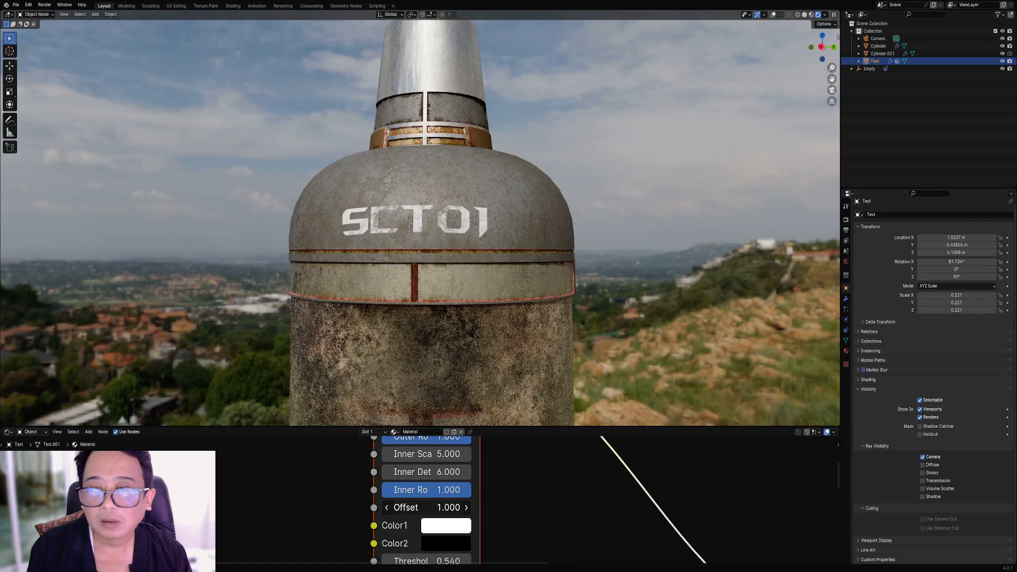
scroll(517, 294, "down", 3)
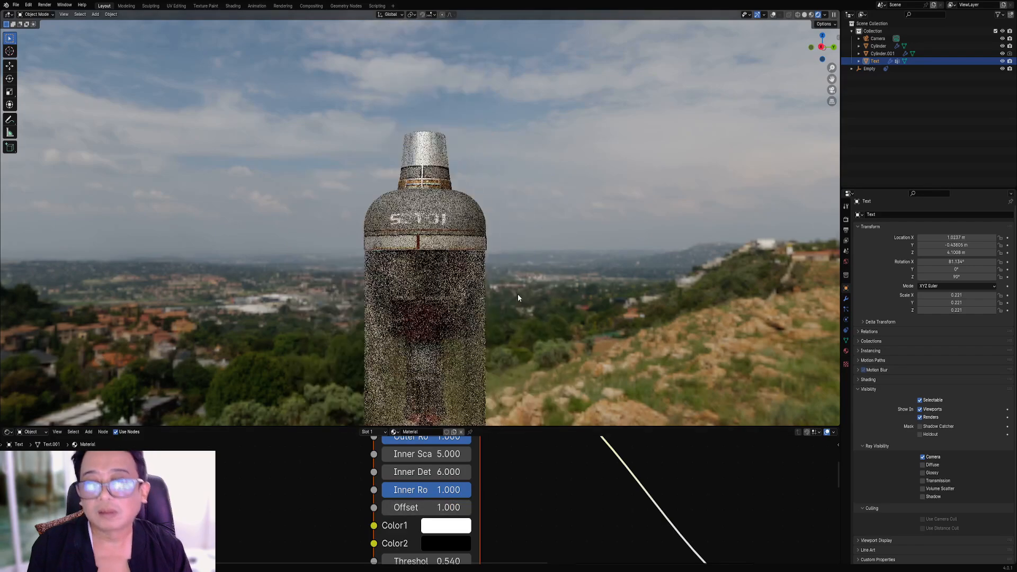
middle_click_drag(526, 271, 489, 252)
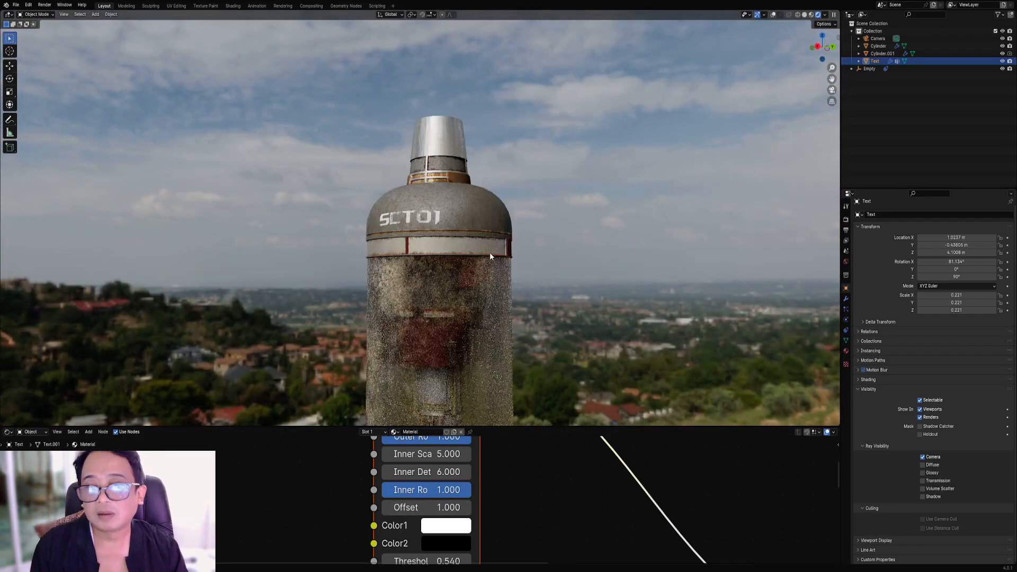
Set the Metallic value of the lettering's Principled BSDF to 1.000.
scroll(510, 530, "down", 7)
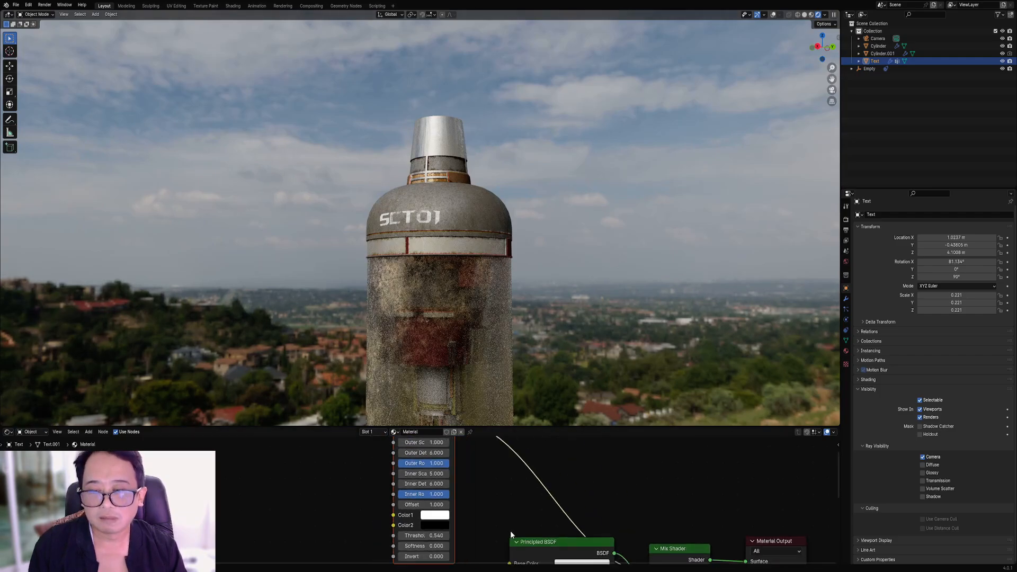
middle_click_drag(569, 534, 441, 463)
left_click_drag(436, 509, 480, 509)
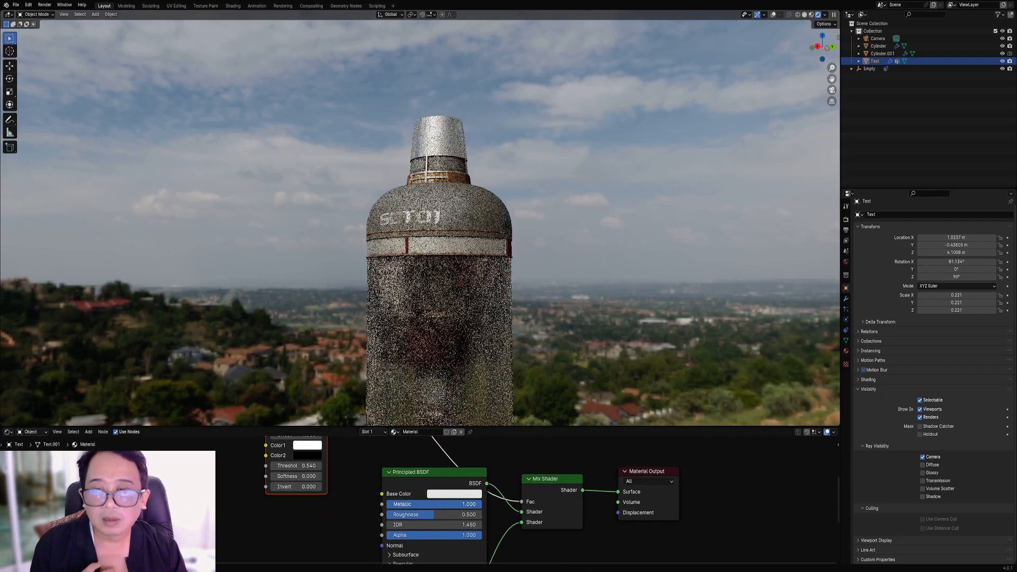
middle_click_drag(491, 418, 491, 311)
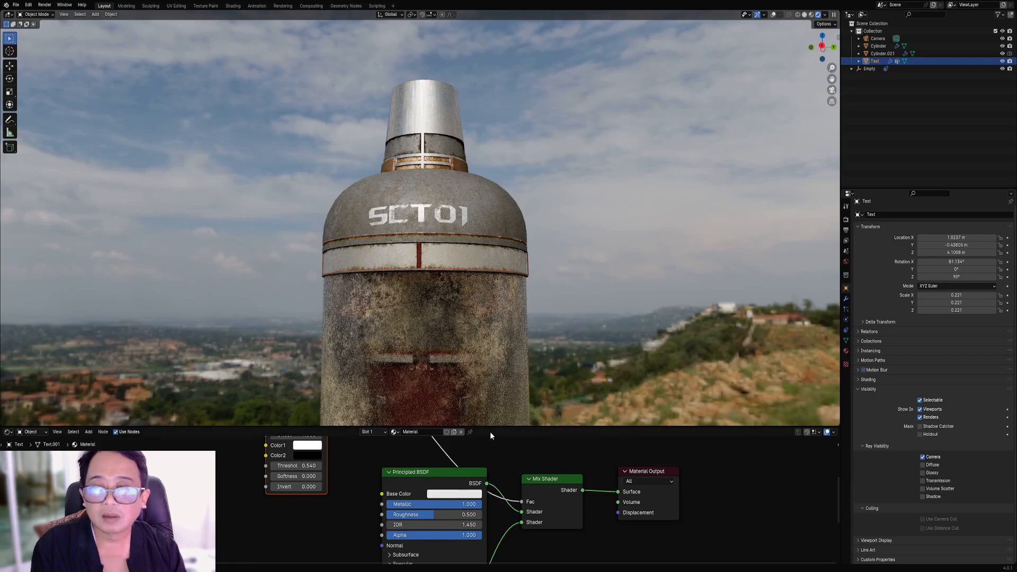
Set the Quick Dirt threshold to 0.520 and view the whole cylinder from other angles.
scroll(333, 478, "up", 1)
mouse_move(295, 465)
left_mouse_down()
mouse_move(306, 465)
mouse_move(289, 465)
left_mouse_up()
scroll(499, 262, "down", 3)
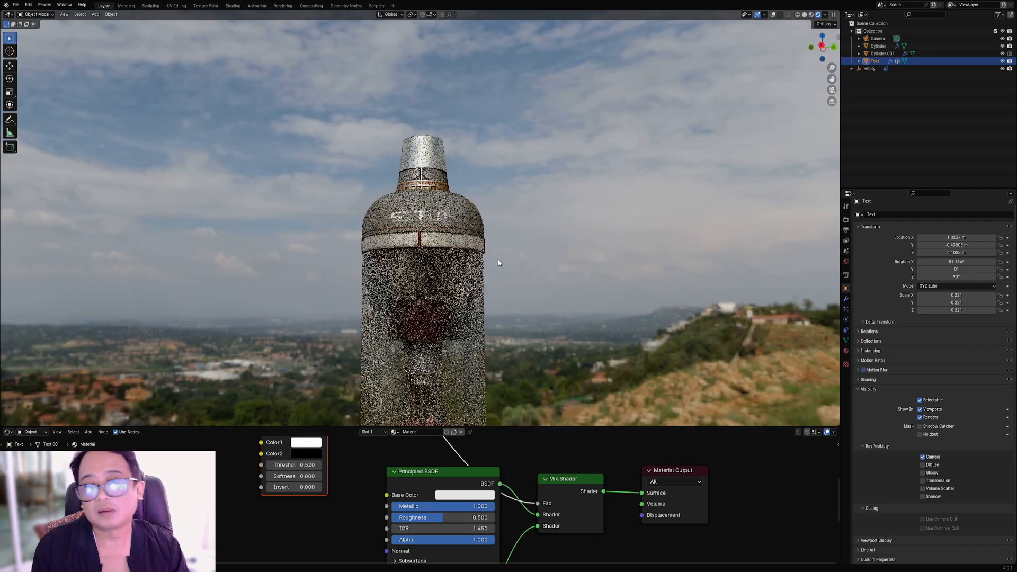
middle_click_drag(502, 275, 476, 162)
mouse_move(488, 183)
middle_mouse_down()
mouse_move(507, 223)
mouse_move(430, 255)
mouse_move(494, 238)
mouse_move(448, 272)
mouse_move(554, 237)
mouse_move(460, 229)
mouse_move(567, 246)
mouse_move(547, 293)
mouse_move(532, 258)
mouse_move(472, 236)
mouse_move(565, 225)
mouse_move(530, 245)
middle_mouse_up()
Switch the viewport to solid display, select the main cylinder object and save the file.
key("z")
left_click(484, 238)
key("ctrl+s")
scroll(483, 249, "up", 5)
scroll(561, 229, "down", 4)
scroll(499, 241, "up", 2)
left_click(447, 218)
key("ctrl+s")
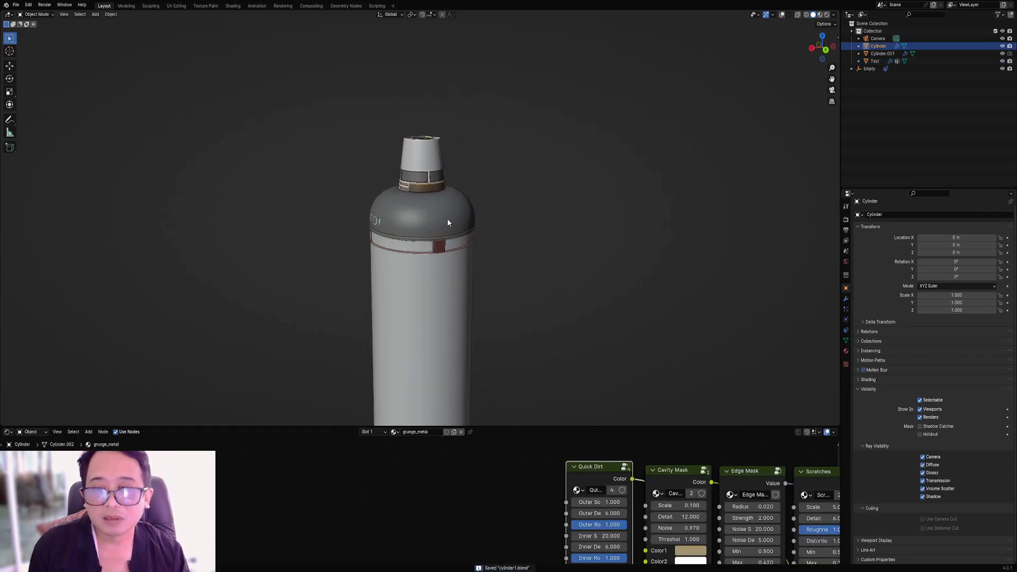
Snap the 3D cursor to the selected cylinder's origin.
key("shift+s")
left_click(441, 259)
scroll(441, 259, "down", 5)
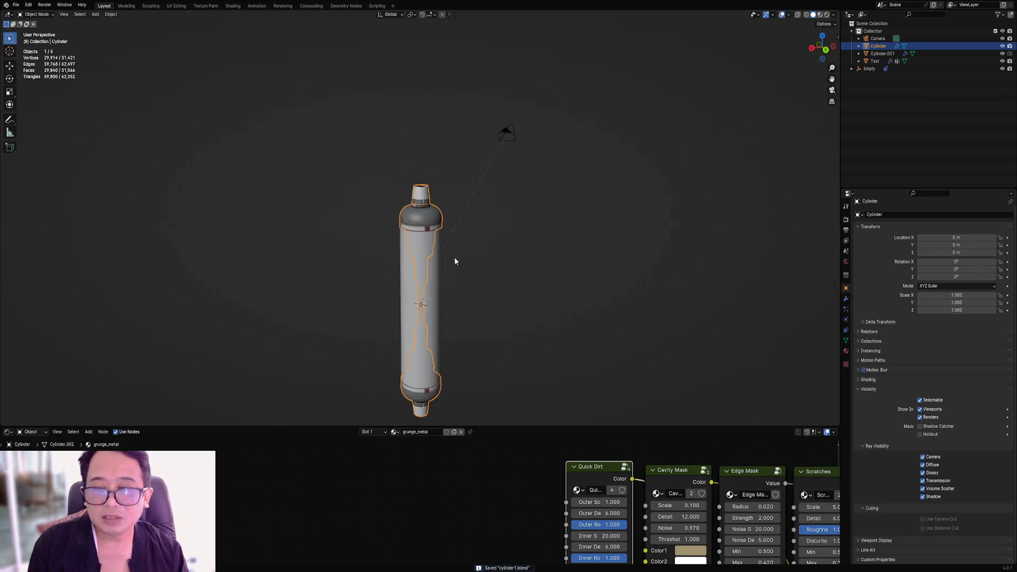
Select the SCT01 lettering, view it from the back and set the pivot point to the 3D Cursor.
scroll(454, 261, "up", 6)
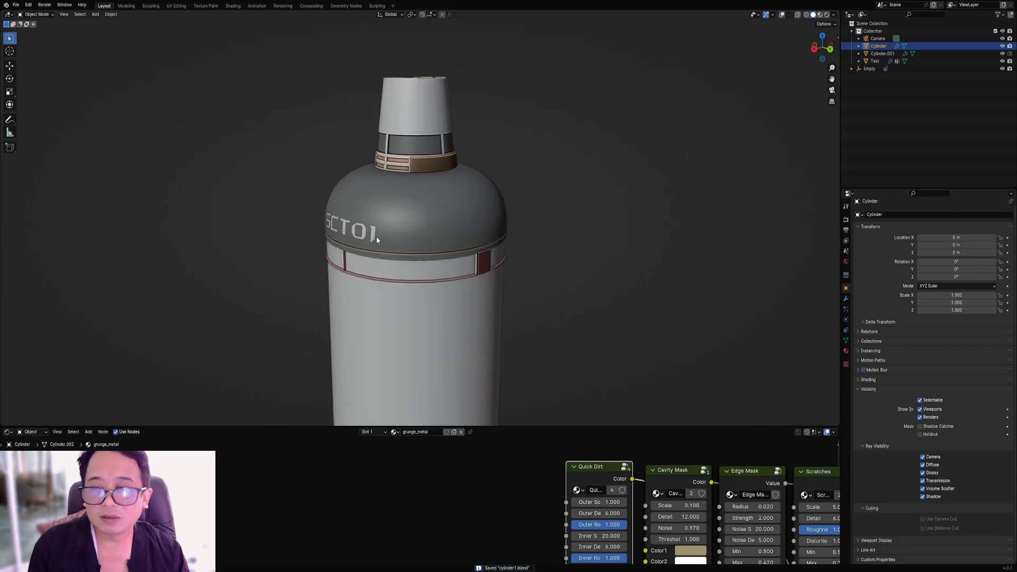
left_click(373, 234)
key("shift+alt+z")
key("ctrl+KP_1")
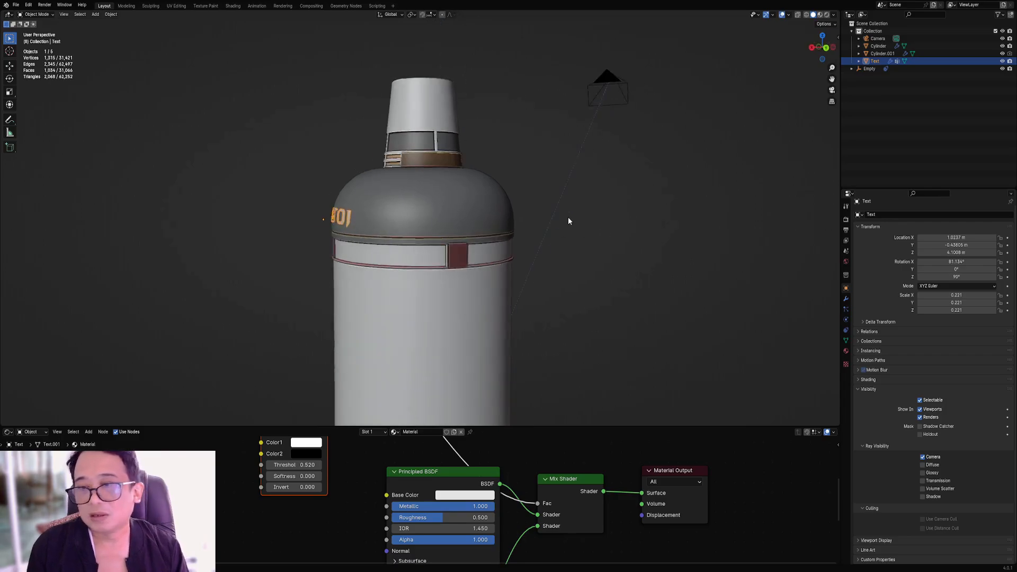
scroll(554, 218, "down", 4)
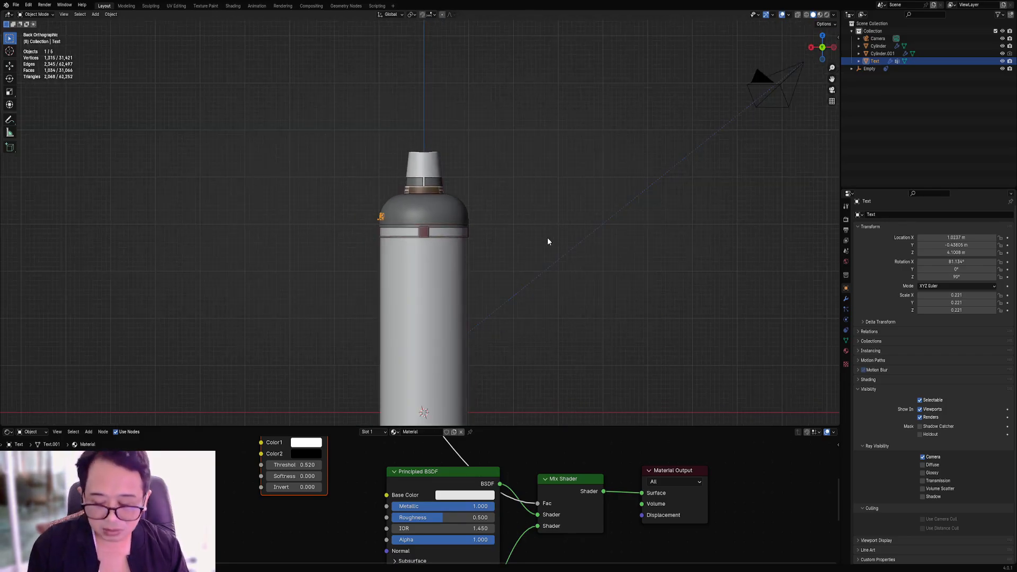
key("period")
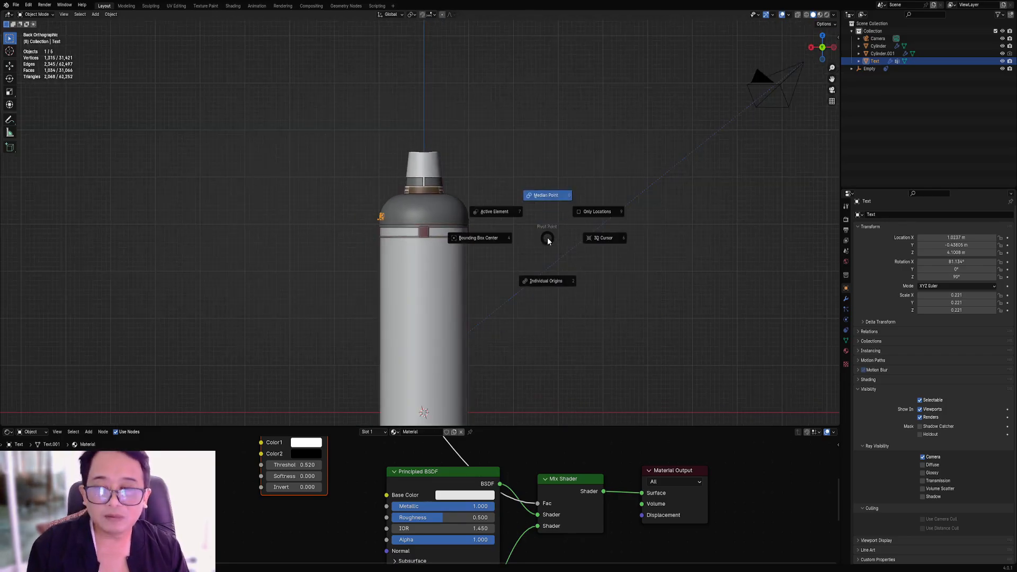
left_click(599, 238)
scroll(498, 243, "down", 6)
scroll(471, 255, "up", 5)
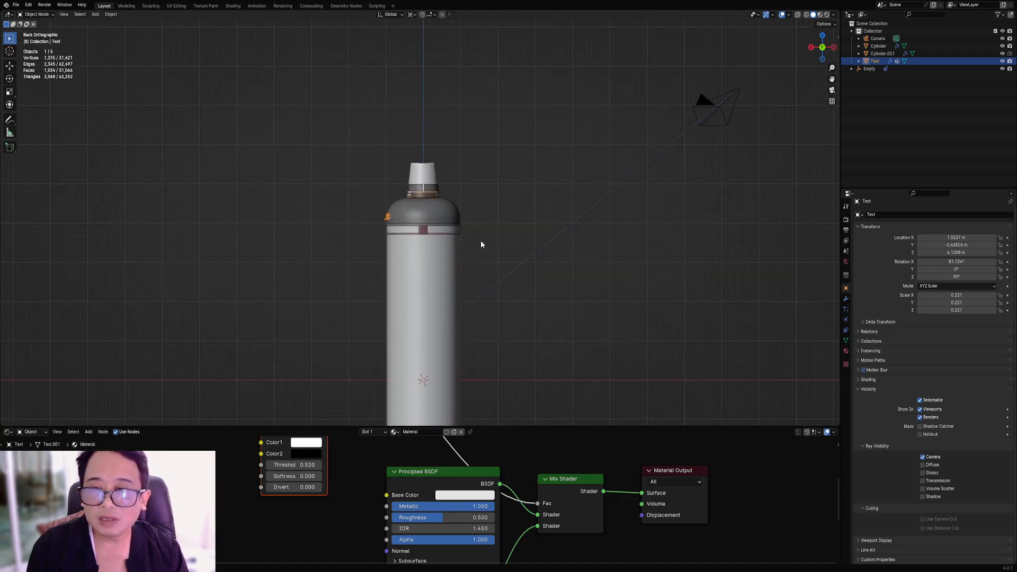
Duplicate the lettering in place and mirror the copy along the global X axis to the dome's opposite side.
key("shift+d")
key("Escape")
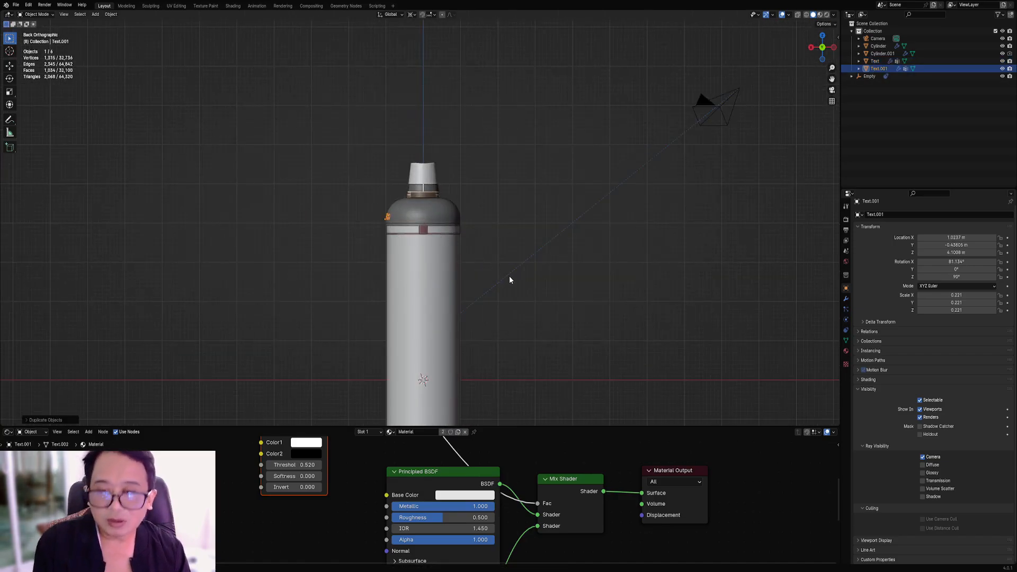
key("ctrl+m")
key("x")
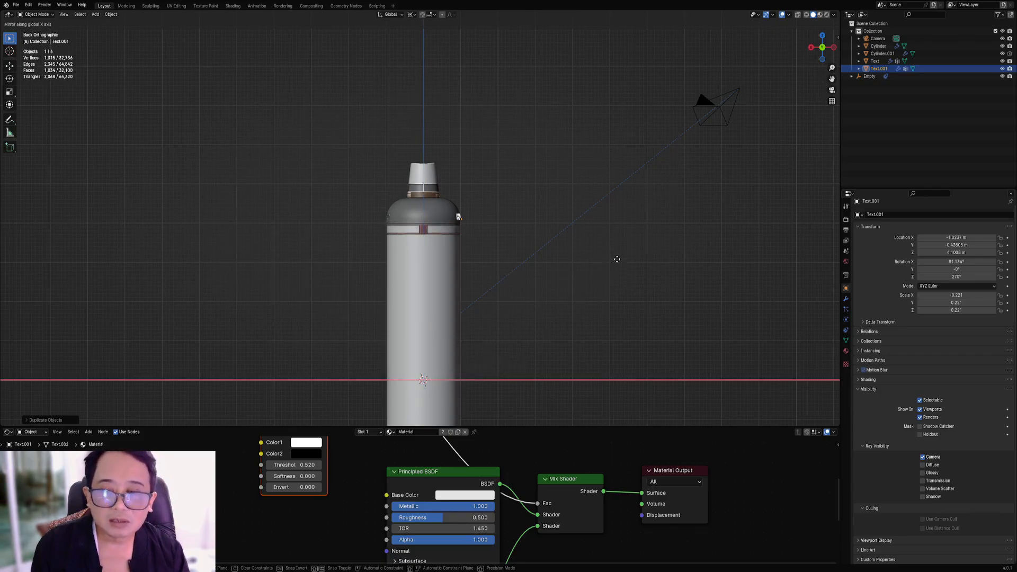
left_click(617, 259)
middle_click_drag(618, 253, 517, 222)
scroll(536, 268, "up", 5)
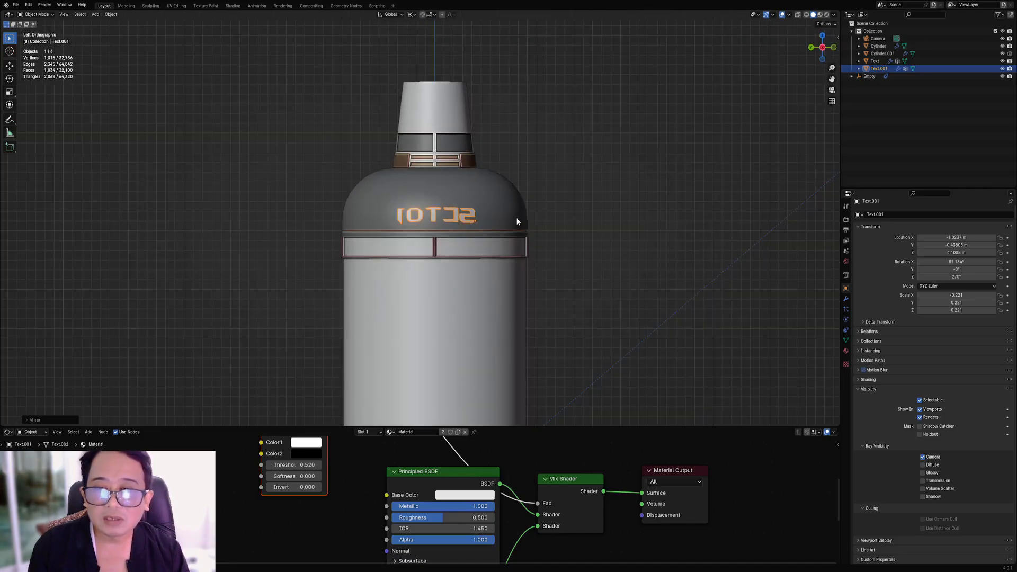
Flip the mirrored lettering copy by scaling it -1 along the global Y axis, and apply its scale.
key("s")
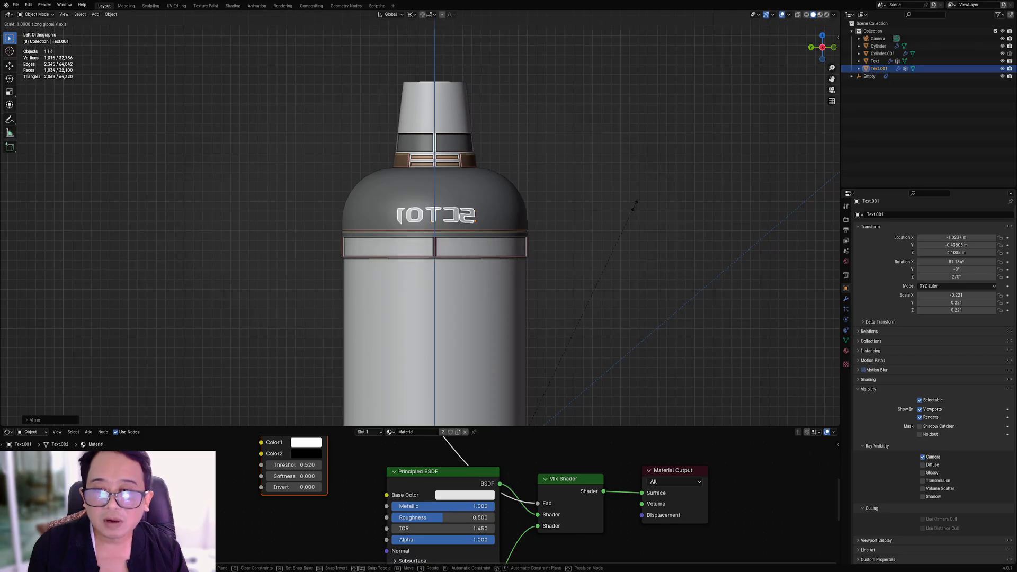
key("y")
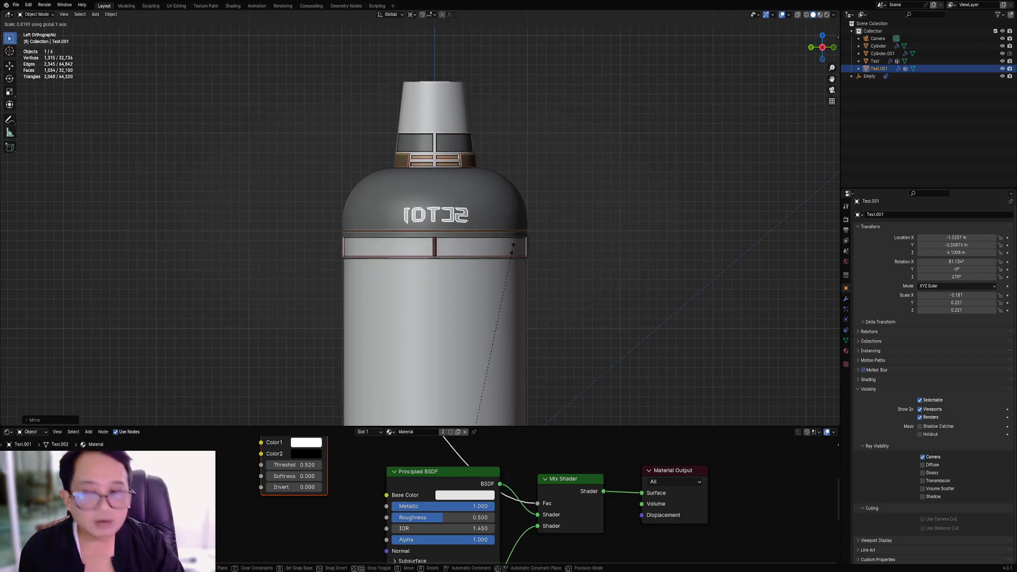
scroll(514, 254, "down", 6)
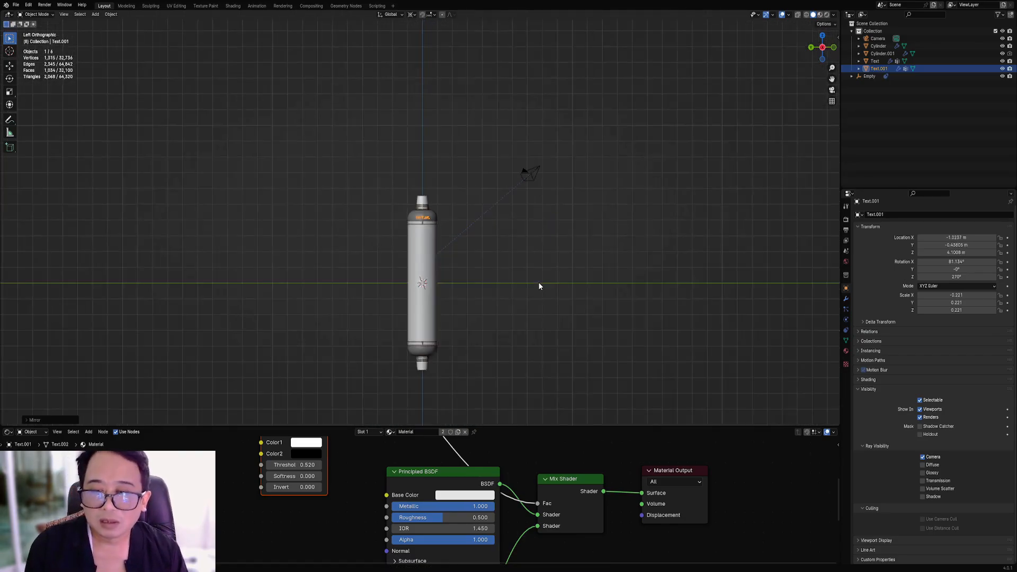
type("-")
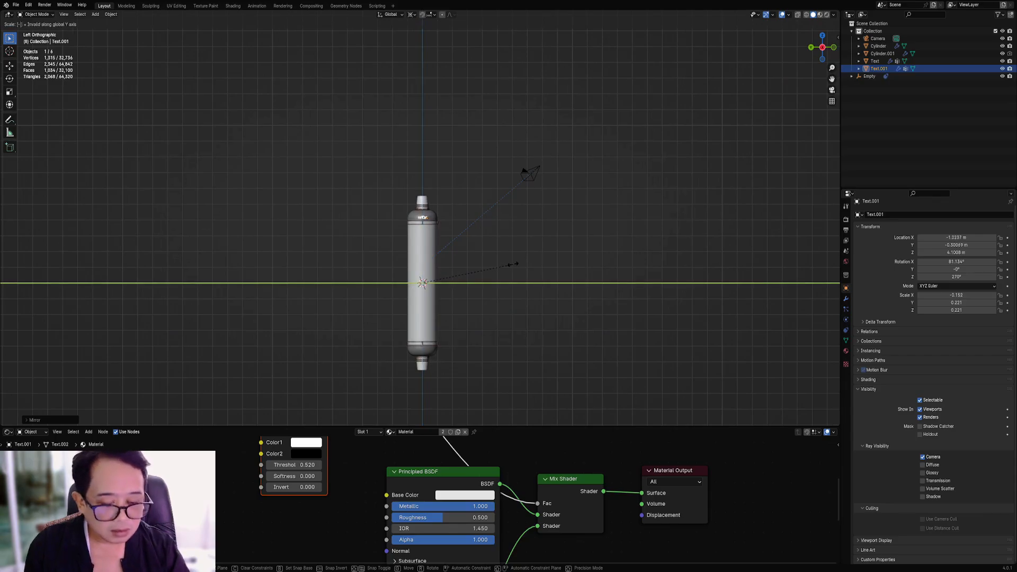
type("1")
key("Return")
scroll(507, 249, "up", 8)
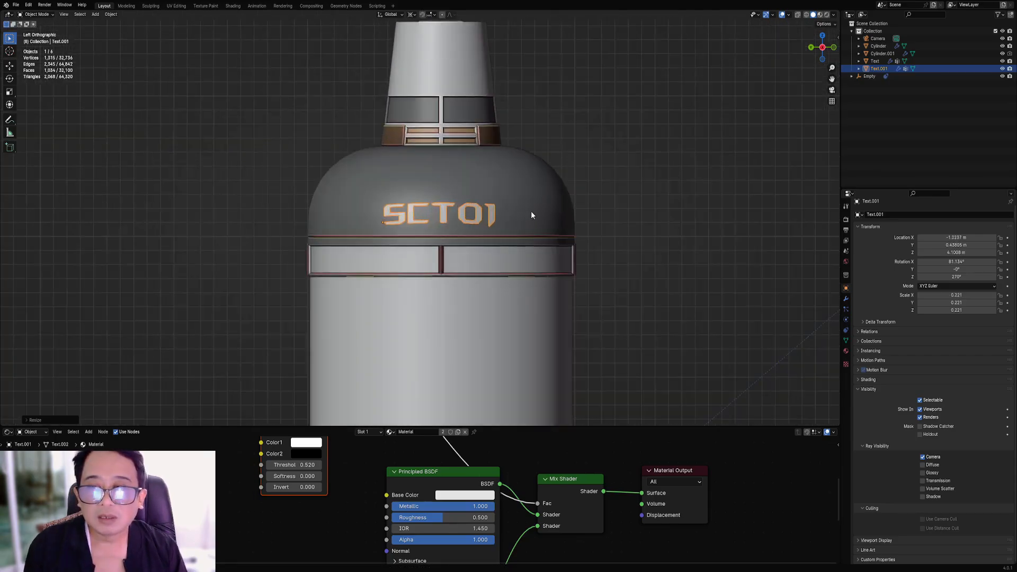
scroll(532, 215, "up", 3)
key("ctrl+a")
left_click(523, 229)
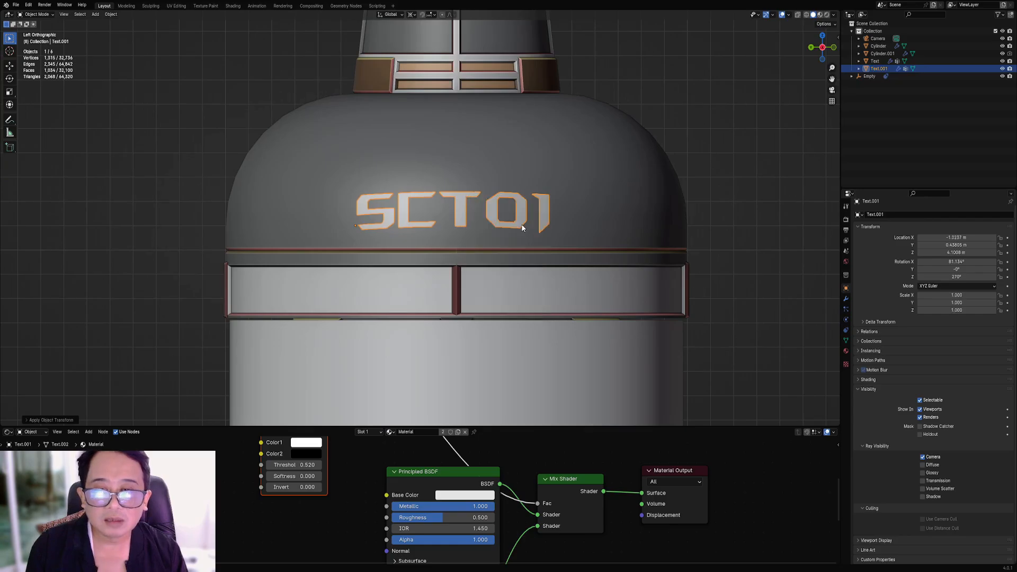
Examine the lettering copy on the dome in rendered display, then return to solid display.
key("z")
left_click(518, 178)
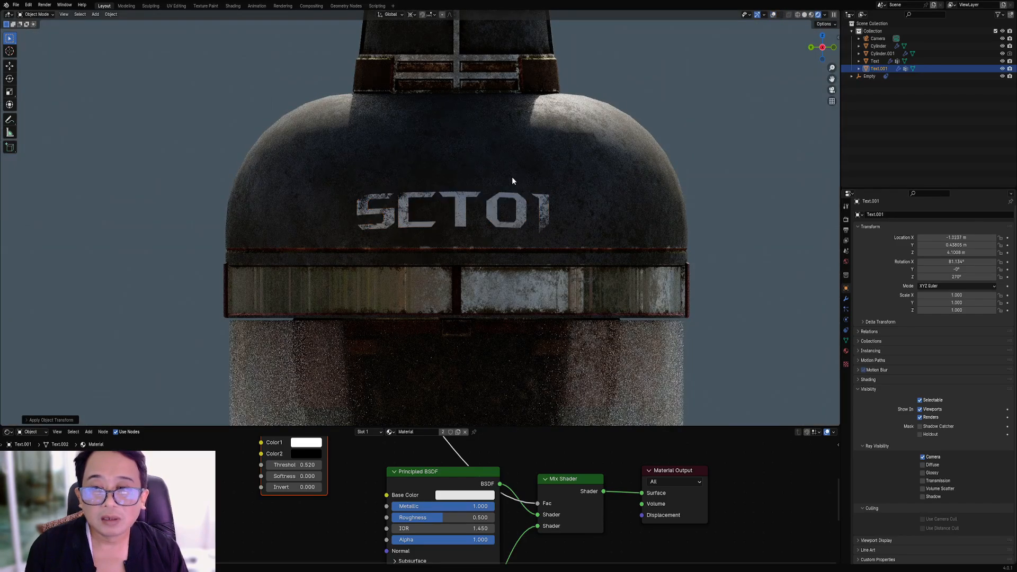
scroll(511, 180, "down", 6)
mouse_move(396, 206)
middle_mouse_down()
mouse_move(492, 226)
mouse_move(439, 234)
mouse_move(576, 231)
mouse_move(510, 245)
mouse_move(339, 248)
mouse_move(513, 241)
middle_mouse_up()
key("z")
left_click(578, 243)
scroll(513, 240, "up", 4)
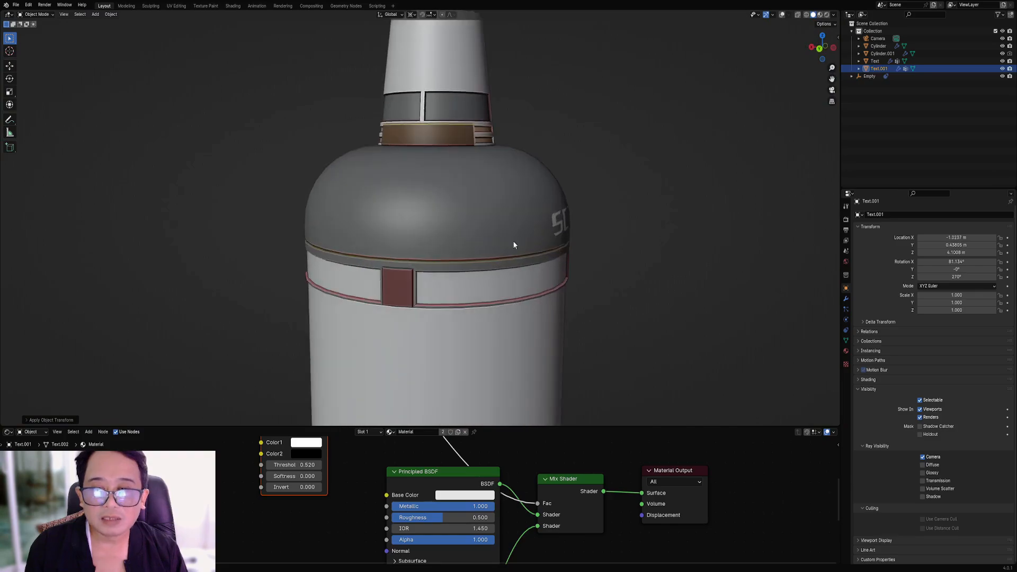
scroll(513, 240, "down", 4)
left_click(503, 239)
key("x")
left_click(505, 238)
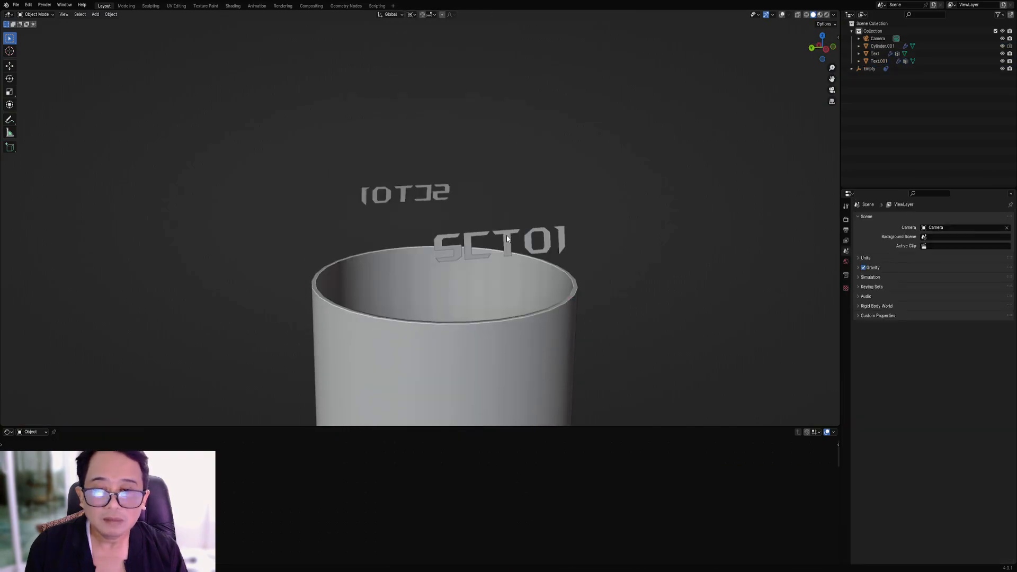
key("ctrl+z")
key("ctrl+z")
Delete the duplicated lettering from the opposite side of the dome.
left_click(507, 230)
key("x")
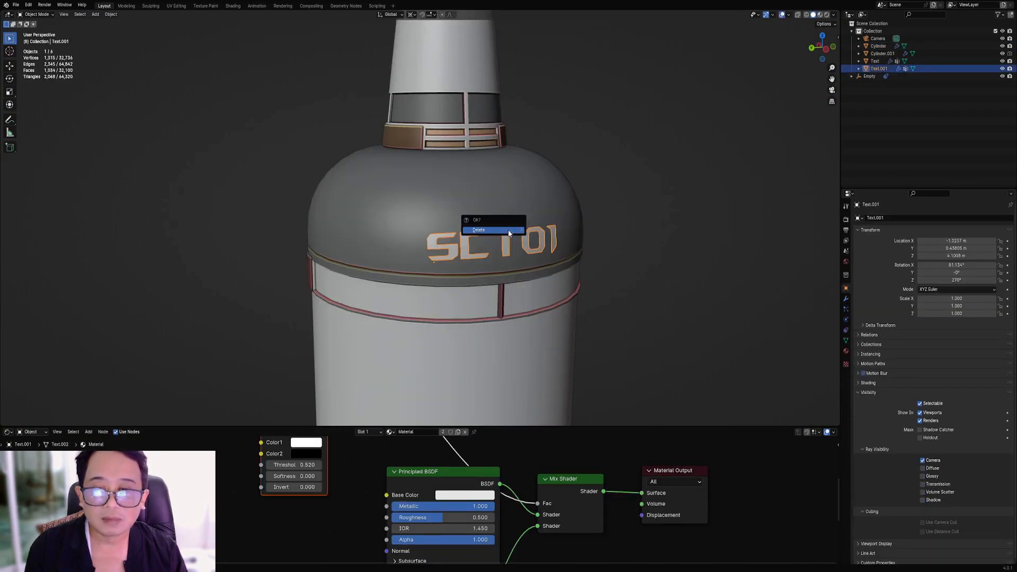
left_click(508, 230)
scroll(508, 230, "down", 6)
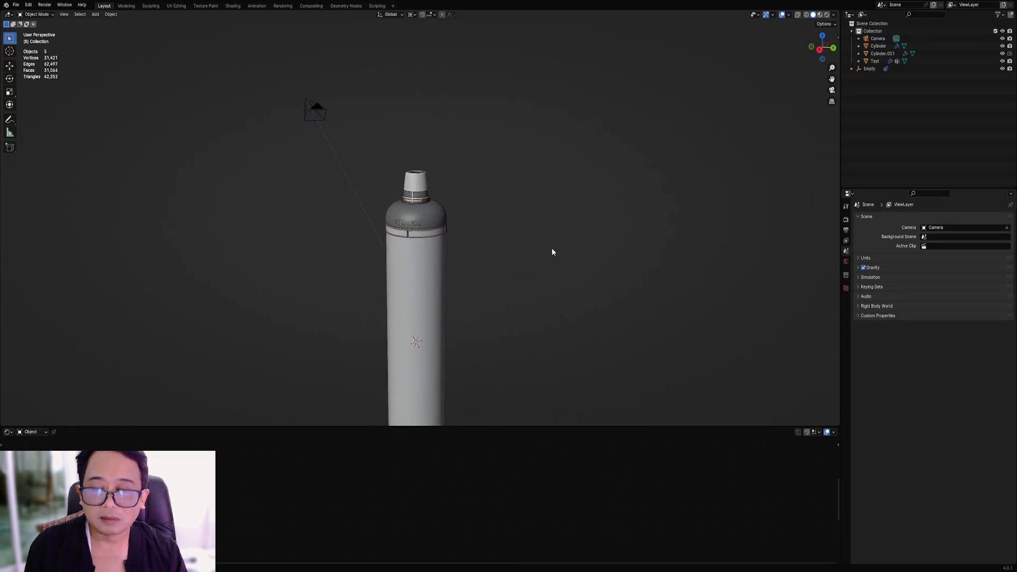
Select the main cylinder object and snap the 3D cursor to it again.
scroll(504, 238, "up", 5)
left_click(472, 217)
key("shift+s")
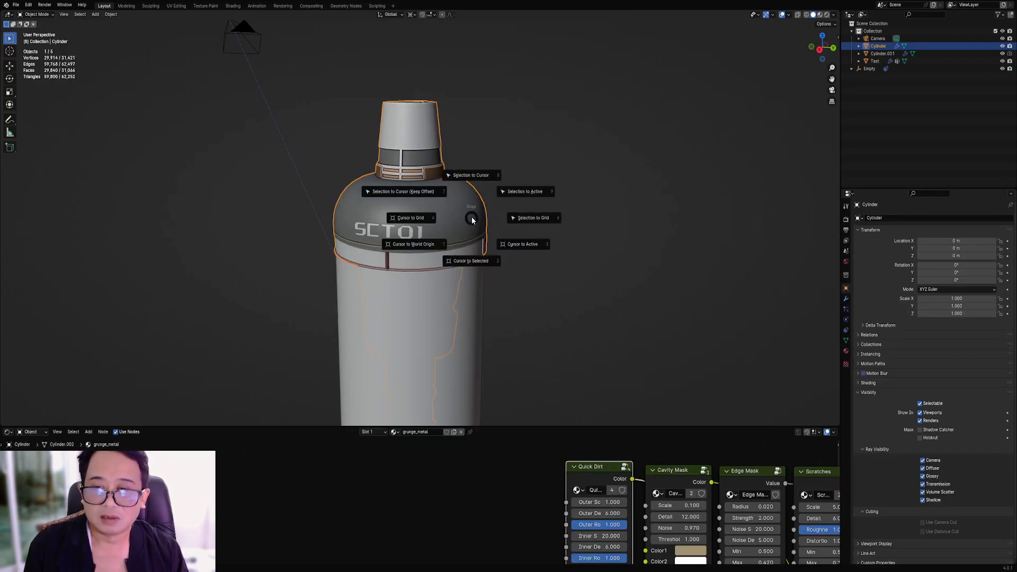
left_click(473, 260)
scroll(485, 253, "down", 5)
scroll(481, 250, "up", 5)
Select the original SCT01 lettering and set its origin to the 3D cursor.
left_click(418, 231)
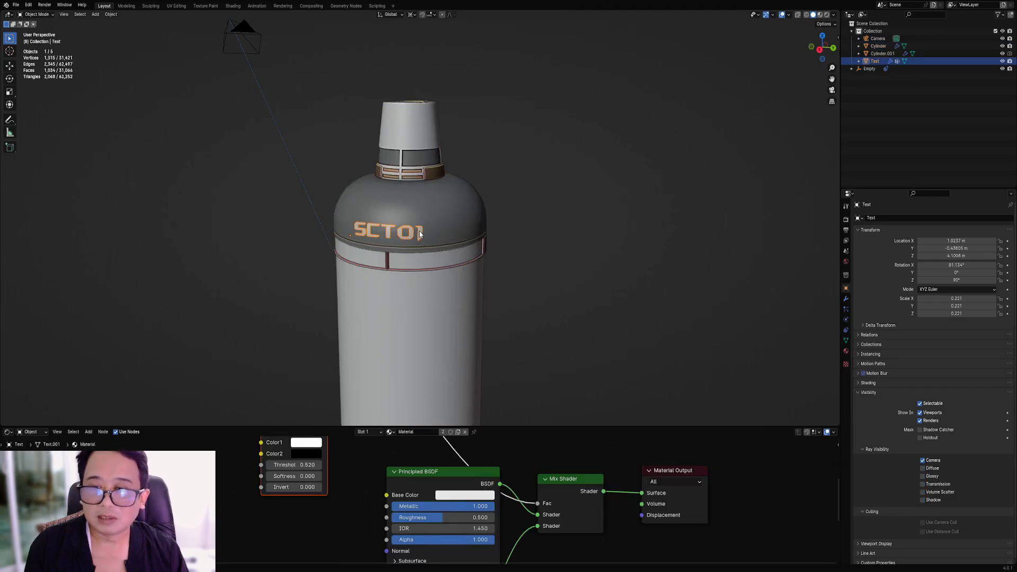
scroll(421, 232, "up", 3)
right_click(462, 204)
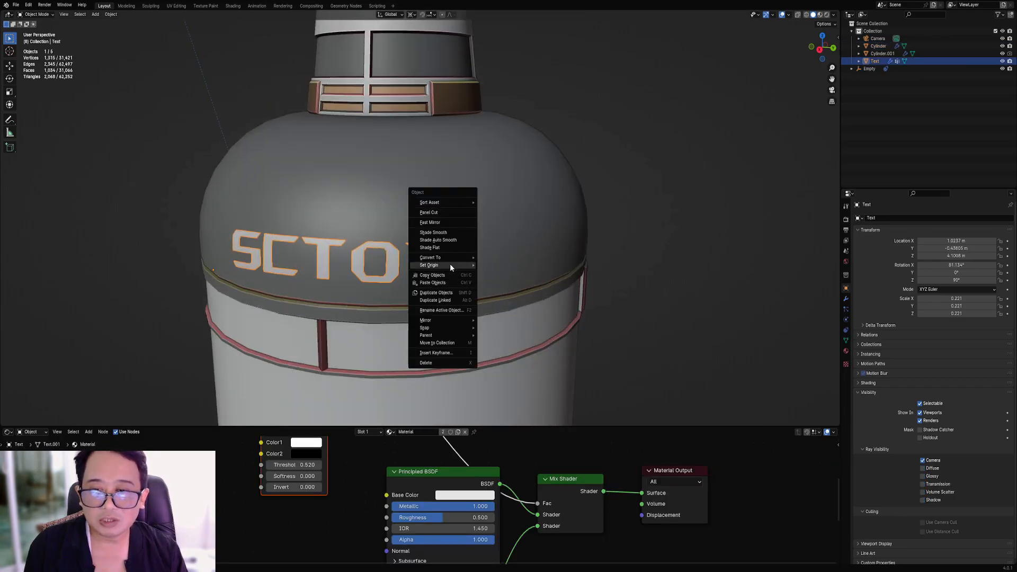
mouse_move(451, 267)
left_click(508, 280)
scroll(507, 279, "down", 5)
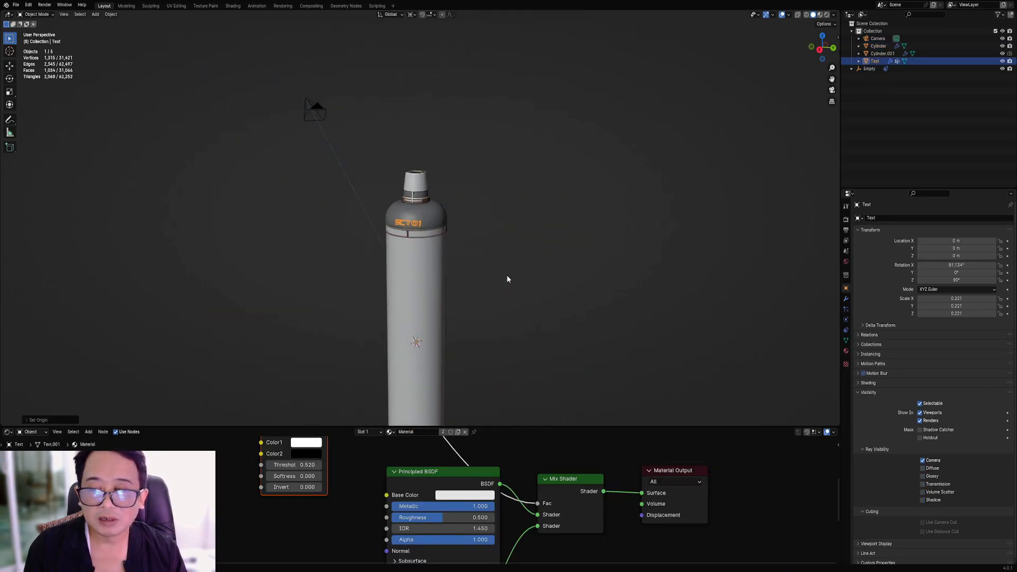
Try a Fast Circle Array on the lettering with Origin as pivot, an array count of 2 and axis Z.
middle_click_drag(507, 279, 504, 257)
scroll(508, 212, "up", 4)
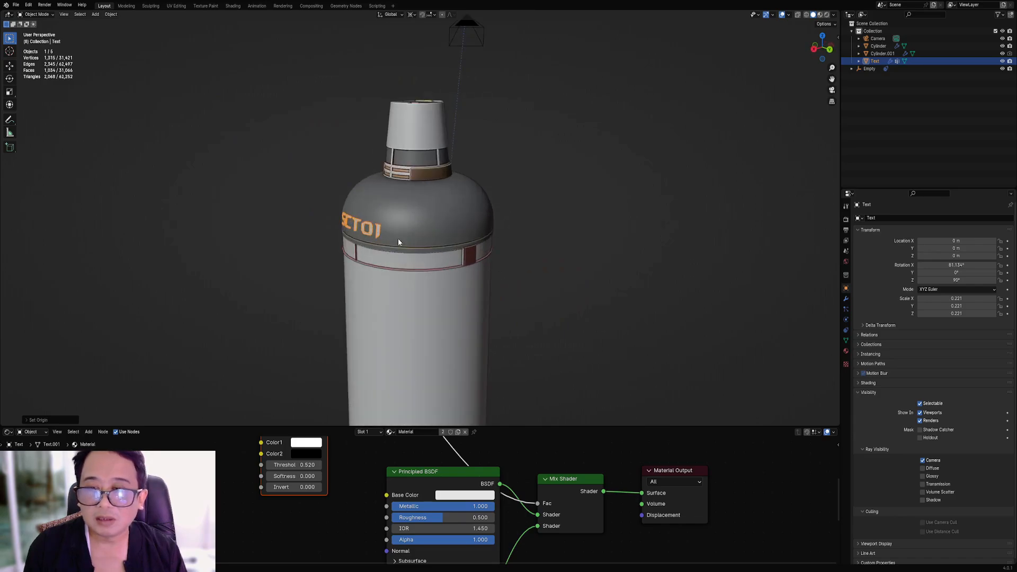
scroll(398, 242, "up", 2)
scroll(498, 180, "down", 3)
key("shift+alt+q")
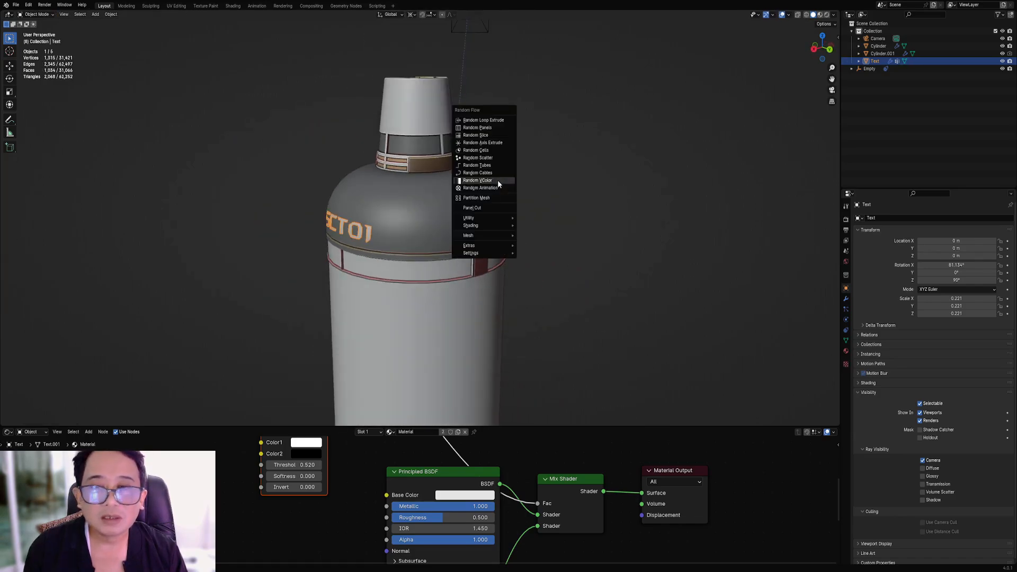
key("shift+alt+w")
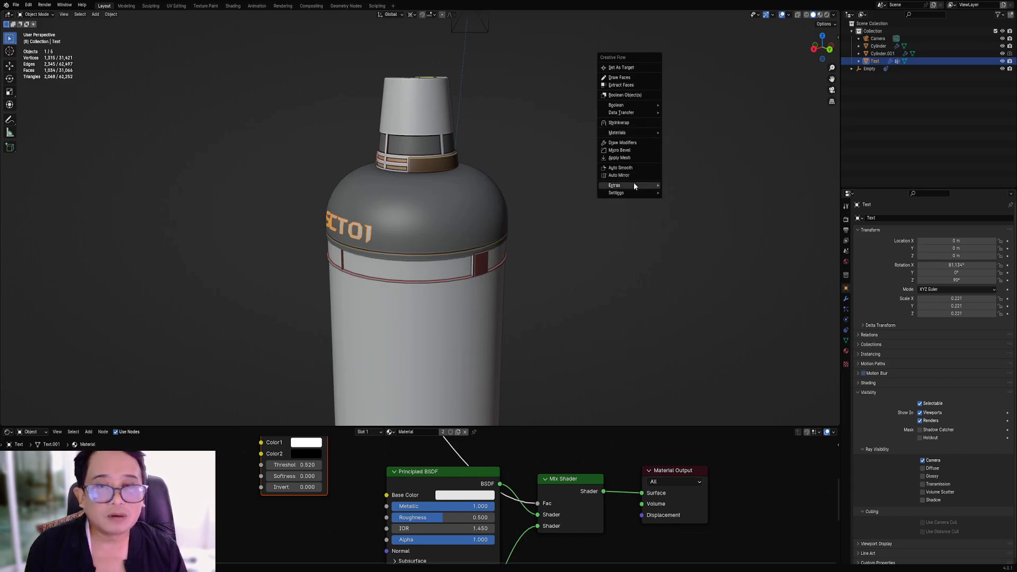
mouse_move(633, 184)
left_click(673, 188)
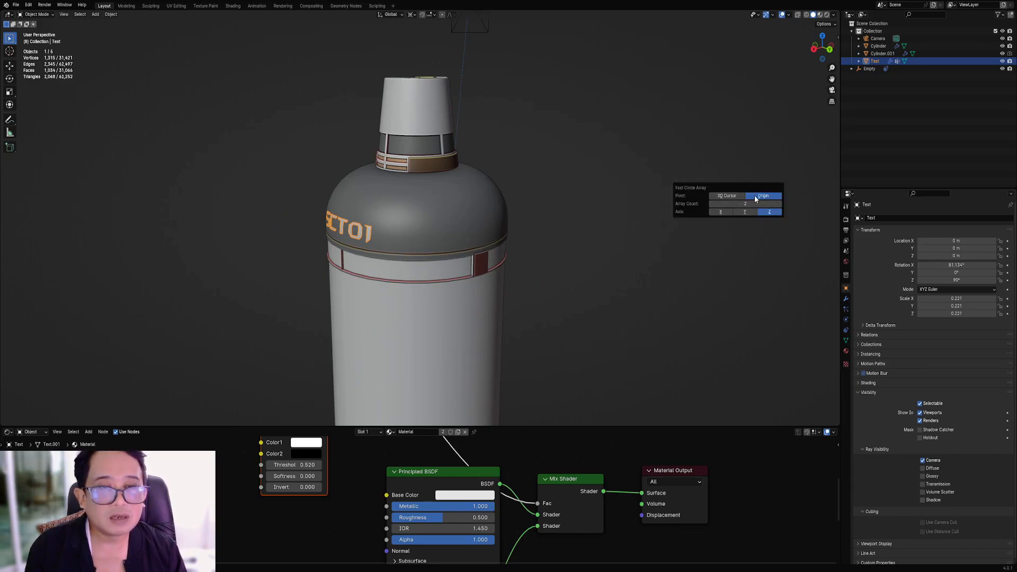
middle_click_drag(428, 243, 554, 257)
scroll(447, 234, "down", 5)
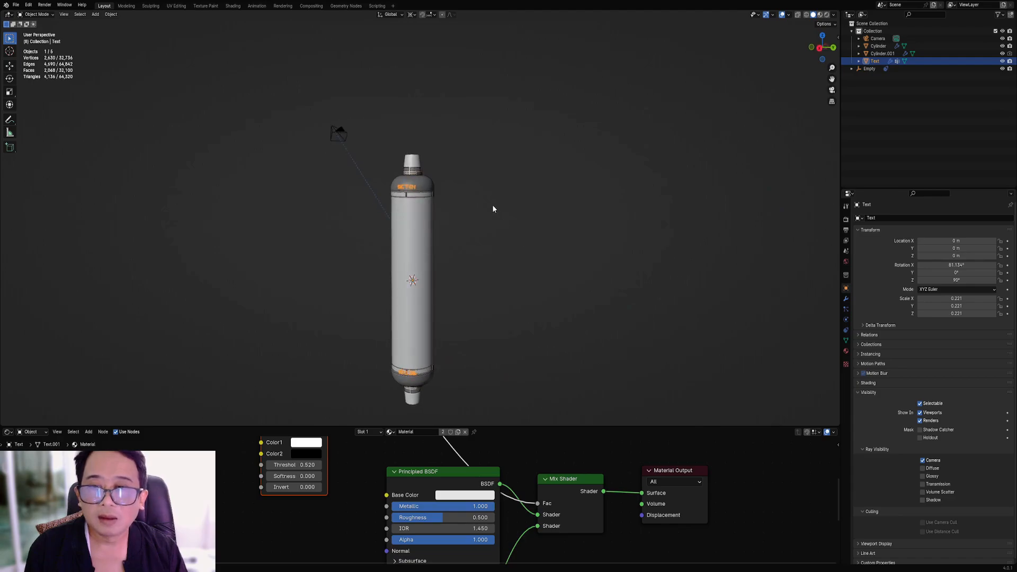
scroll(493, 208, "up", 8)
Apply the lettering's rotation and scale.
key("ctrl+a")
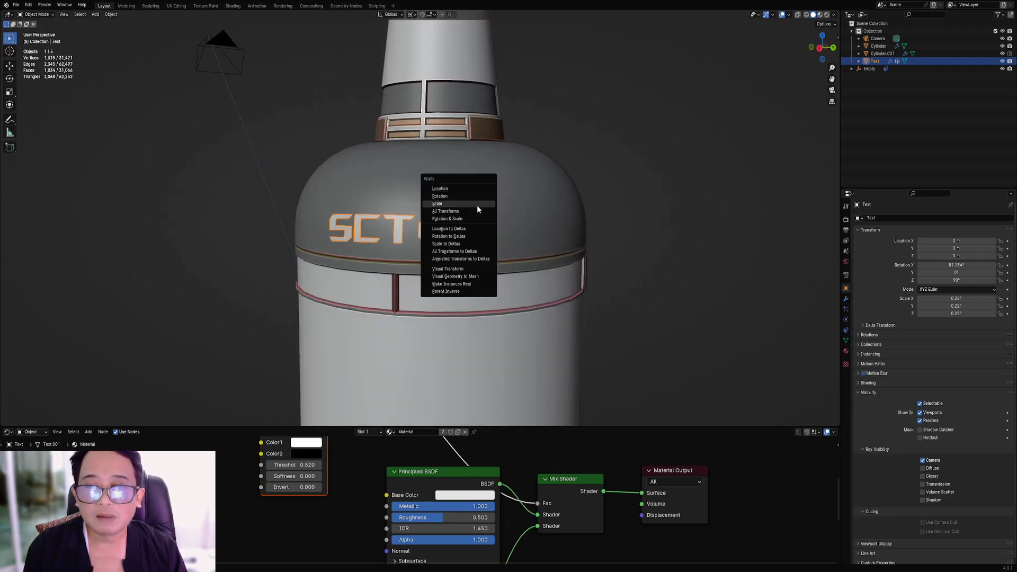
left_click(475, 215)
scroll(475, 215, "down", 4)
middle_click_drag(475, 215, 511, 219)
Add a two-copy Fast Circle Array to the lettering around the cylinder's vertical axis.
key("shift+q")
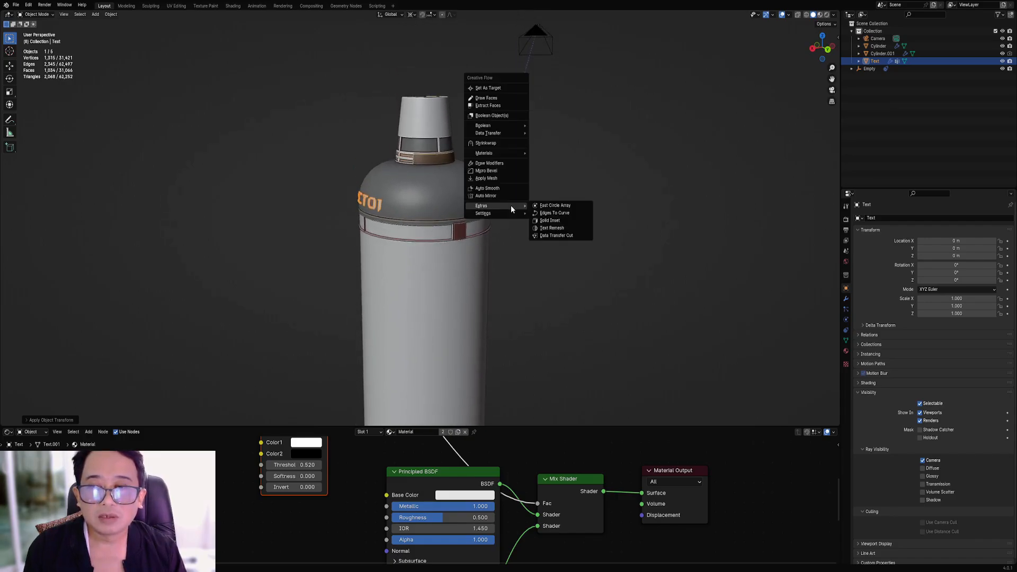
left_click(554, 205)
key("Return")
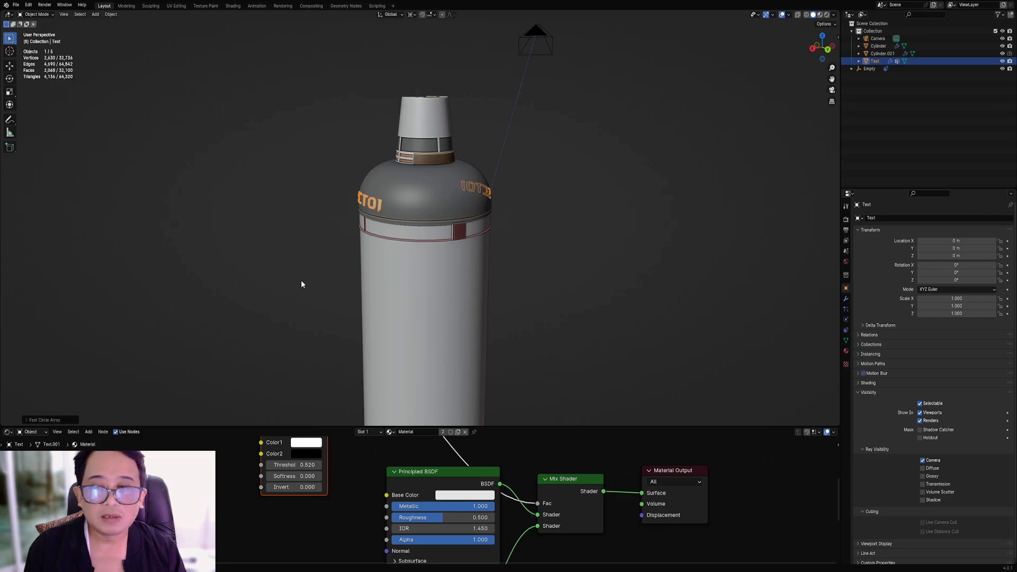
middle_click_drag(302, 283, 458, 248)
scroll(458, 254, "up", 6)
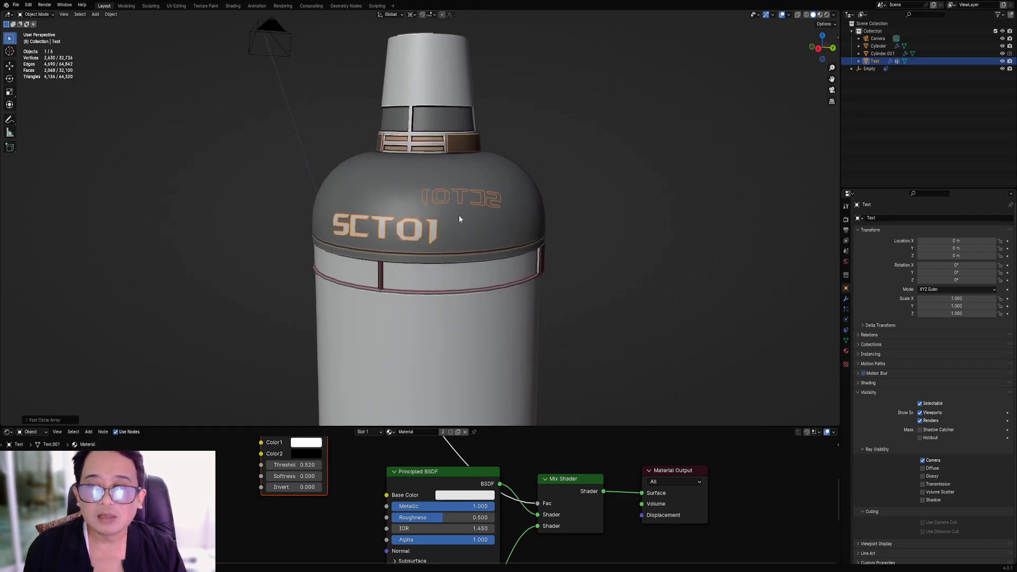
Mirror the SCT01 lettering to the opposite end of the cylinder with Auto Mirror along the Z axis.
key("shift+q")
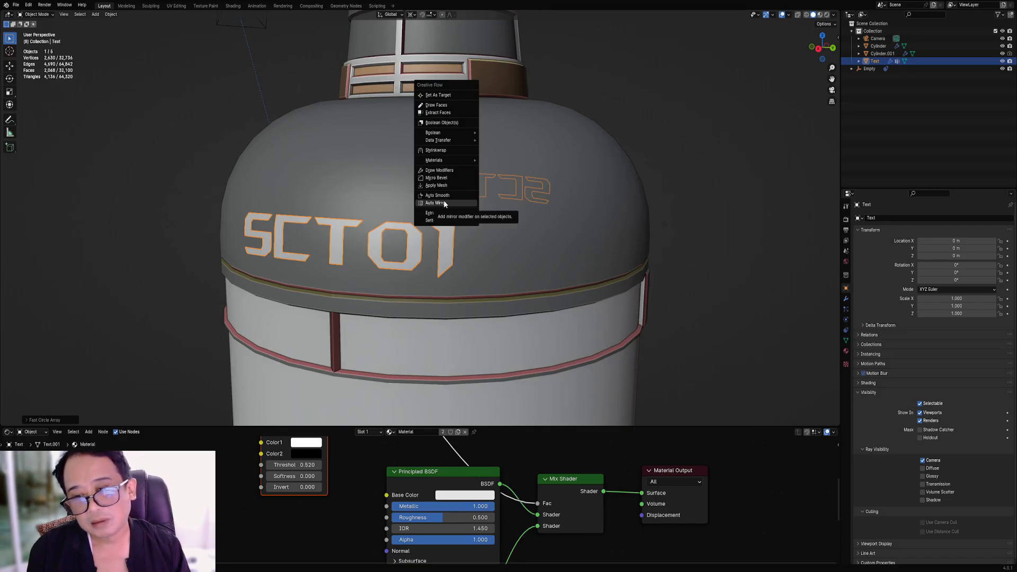
left_click(443, 203)
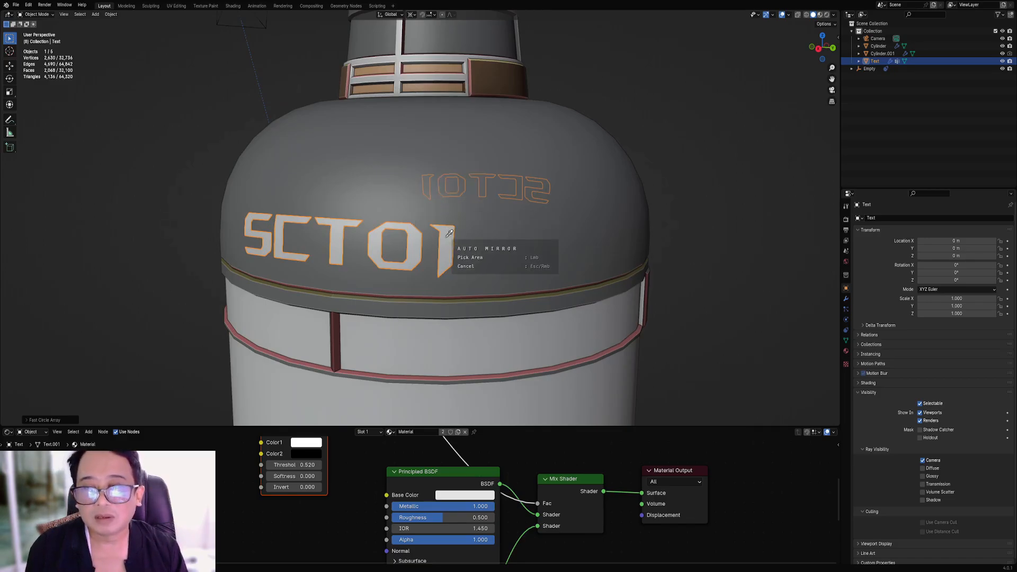
left_click(512, 211)
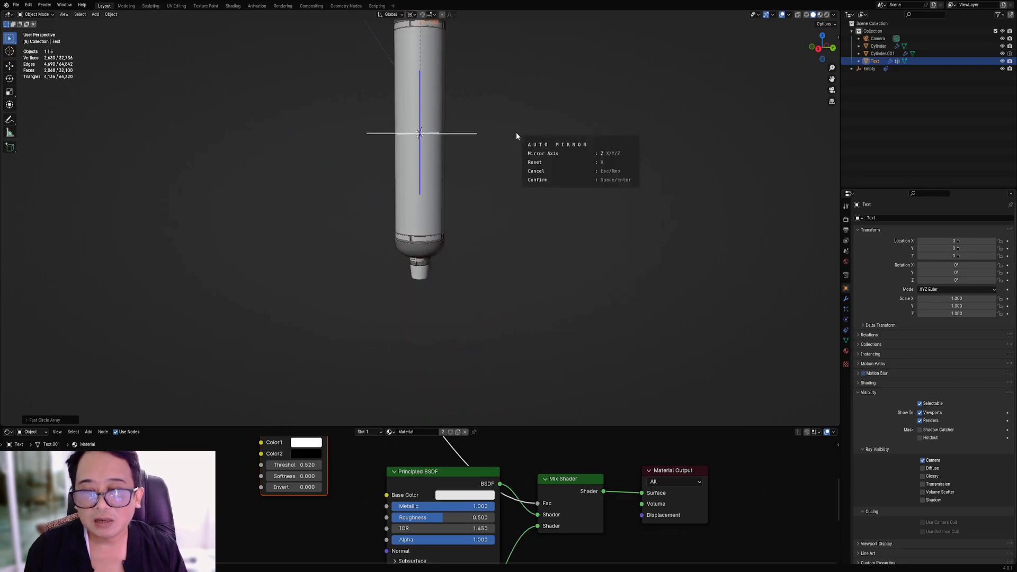
key("Return")
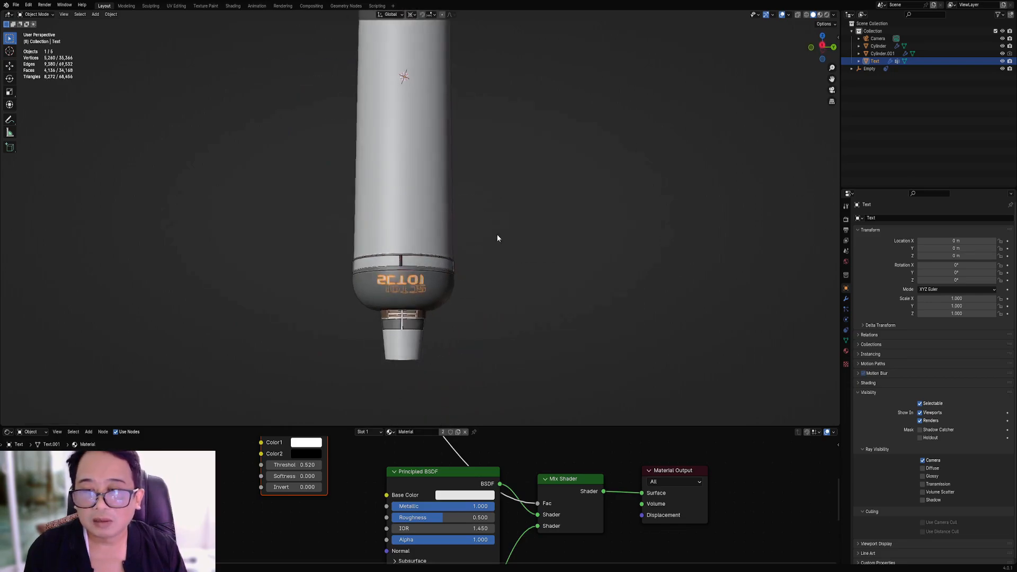
Try rotating the lettering and the glass cylinder by about 180° in the right side view, and undo that rotation.
key("KP_3")
key("alt+a")
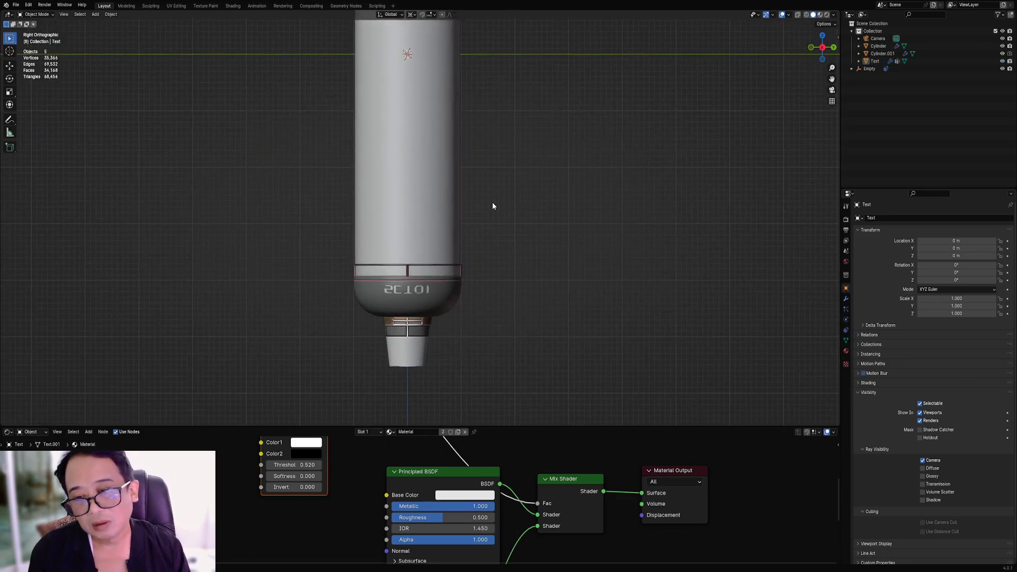
left_click(428, 290)
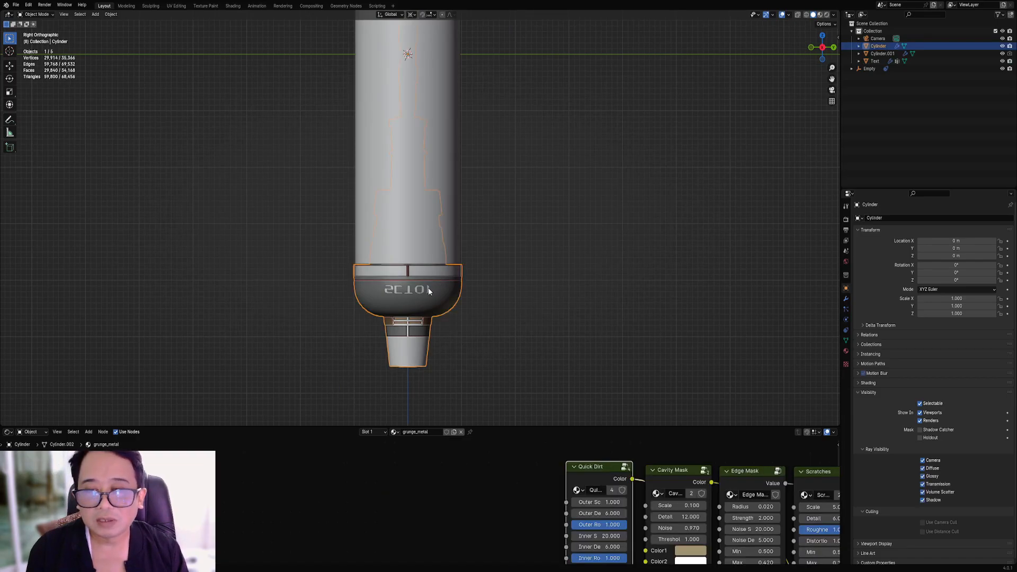
left_click(440, 204, "shift")
key("r")
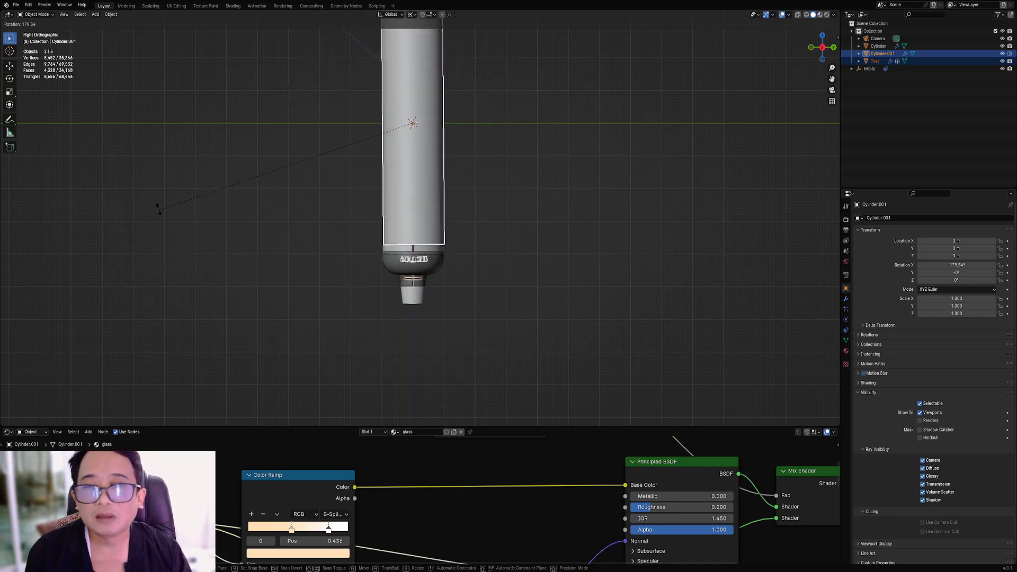
left_click(159, 209)
middle_click_drag(432, 142, 466, 301, "shift")
scroll(474, 289, "up", 7)
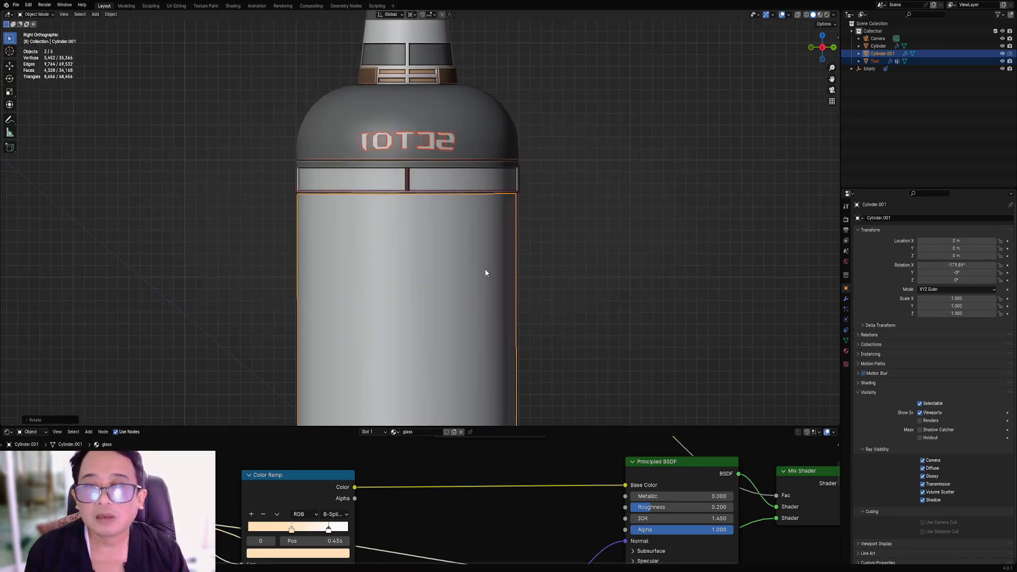
scroll(486, 270, "up", 2)
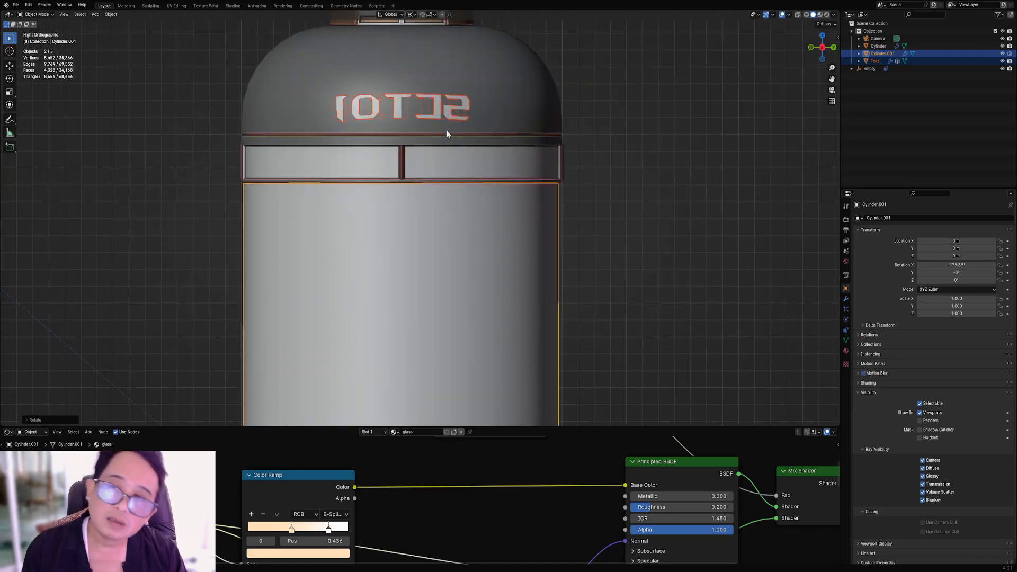
mouse_move(566, 199)
middle_mouse_down()
mouse_move(404, 206)
mouse_move(557, 213)
middle_mouse_up()
scroll(404, 207, "down", 2)
key("ctrl+z")
Compare the orientation of the SCT01 lettering at the lower and upper ends in the right side view.
scroll(552, 206, "down", 7)
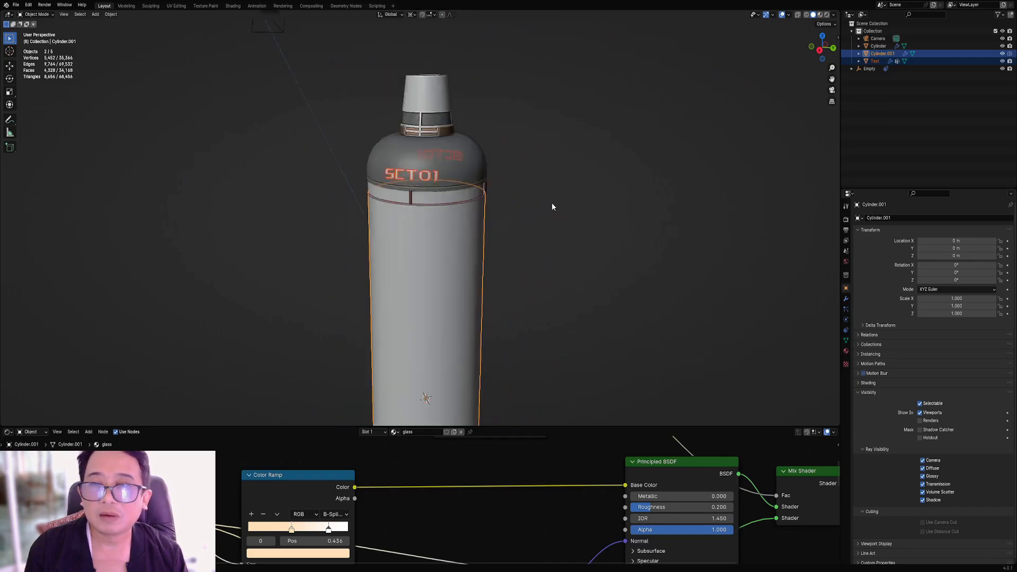
scroll(440, 280, "up", 3)
middle_click_drag(440, 408, 522, 274, "shift")
key("KP_3")
key("alt+a")
key("KP_3")
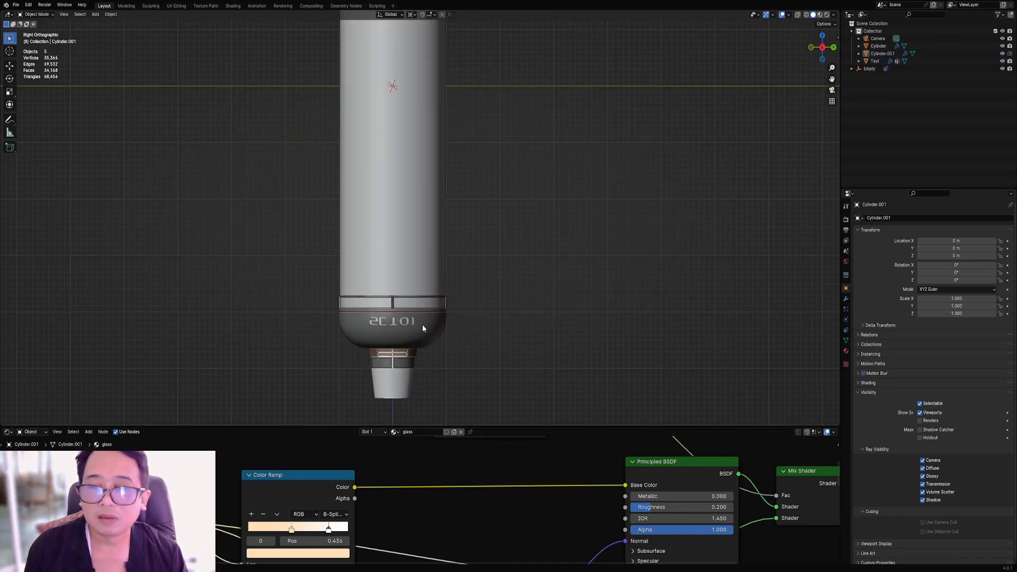
scroll(432, 297, "down", 3)
middle_click_drag(431, 297, 460, 281)
key("KP_3")
scroll(461, 281, "up", 7)
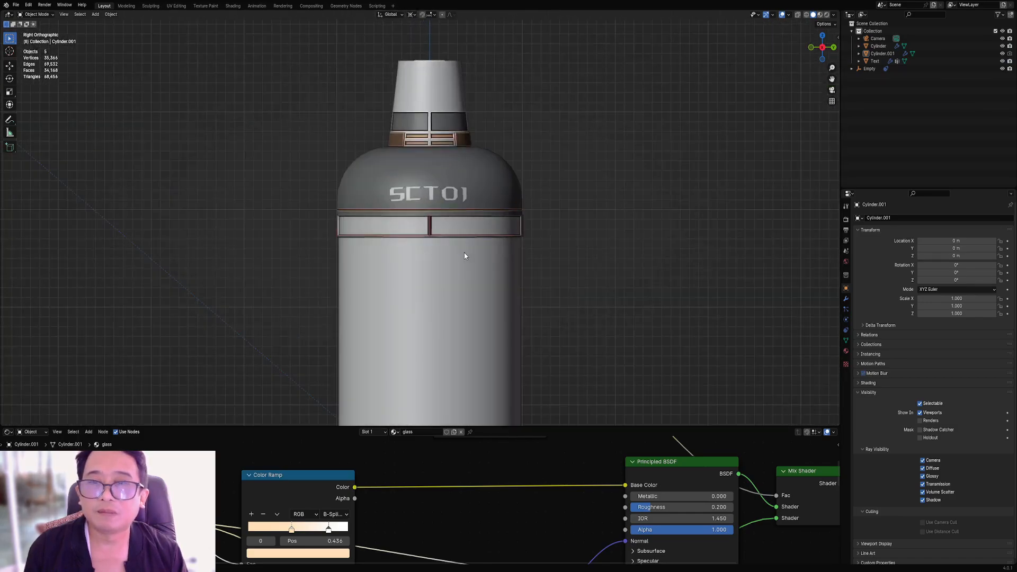
Bake the lettering's mirror and array into real geometry with Apply Mesh.
left_click(466, 194)
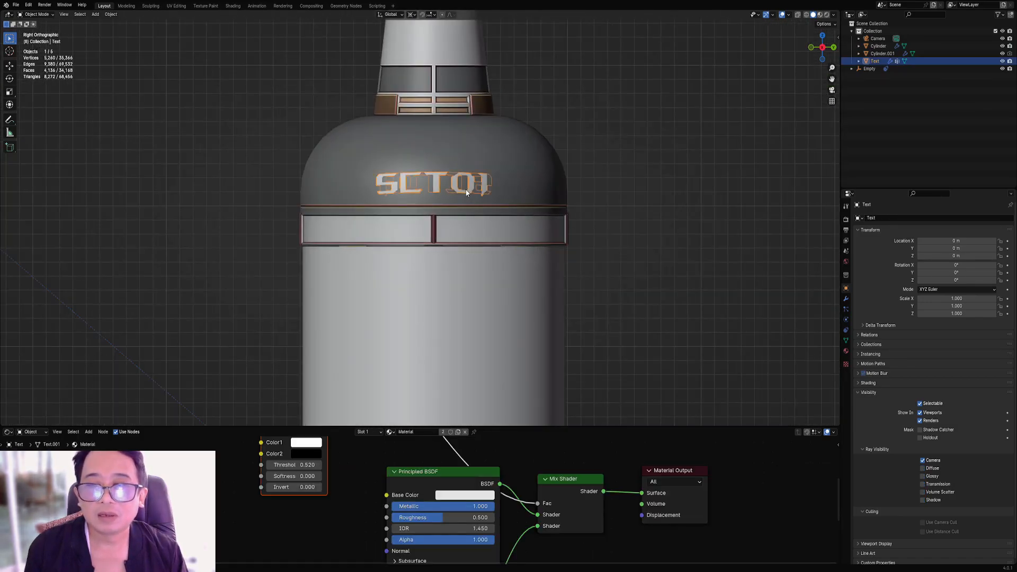
key("shift+q")
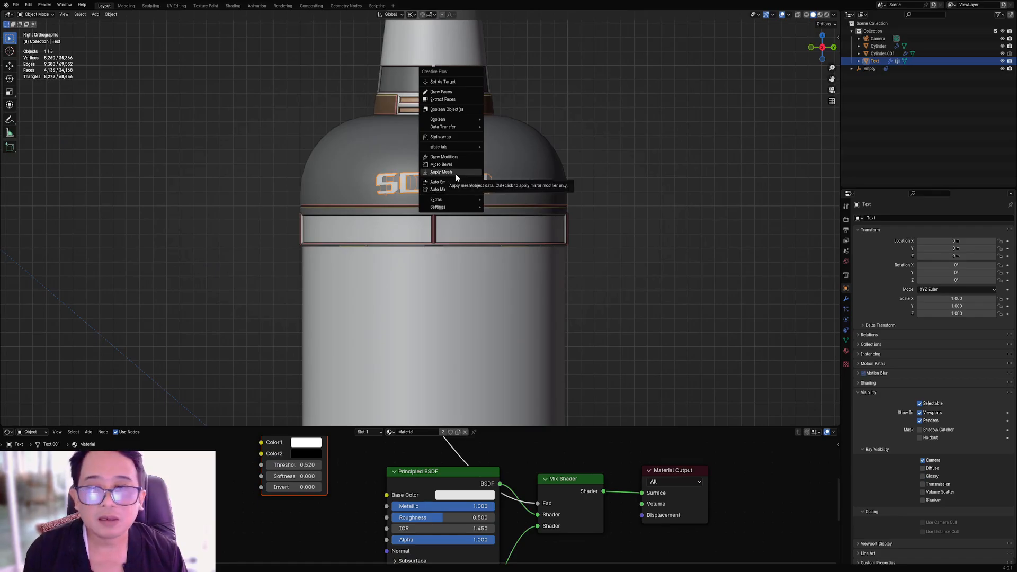
left_click(456, 174)
Enter Edit Mode on the lettering and set the pivot point to Median Point.
scroll(465, 249, "down", 9)
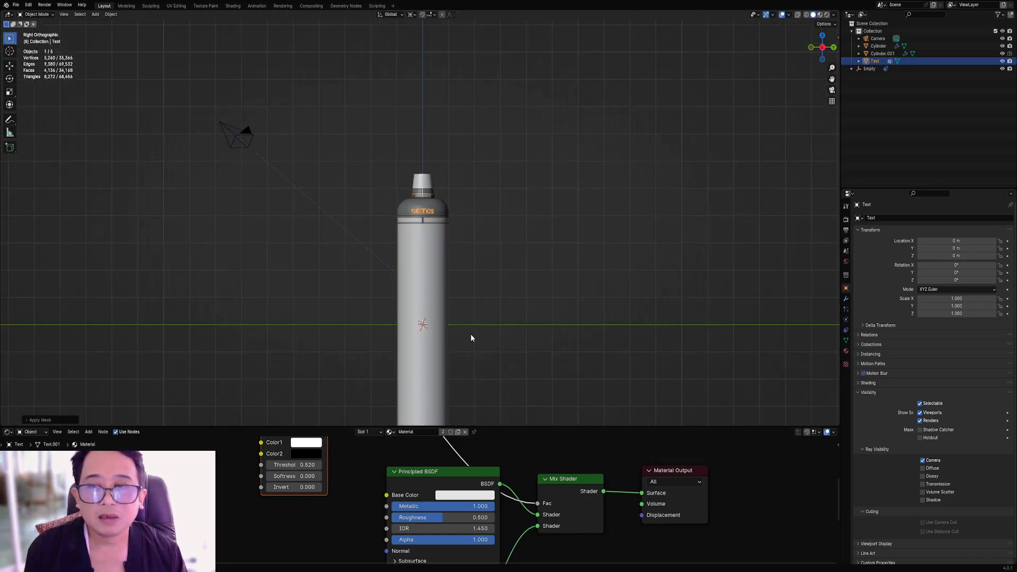
middle_click_drag(469, 371, 462, 105, "shift")
scroll(463, 105, "up", 1)
scroll(466, 116, "up", 8)
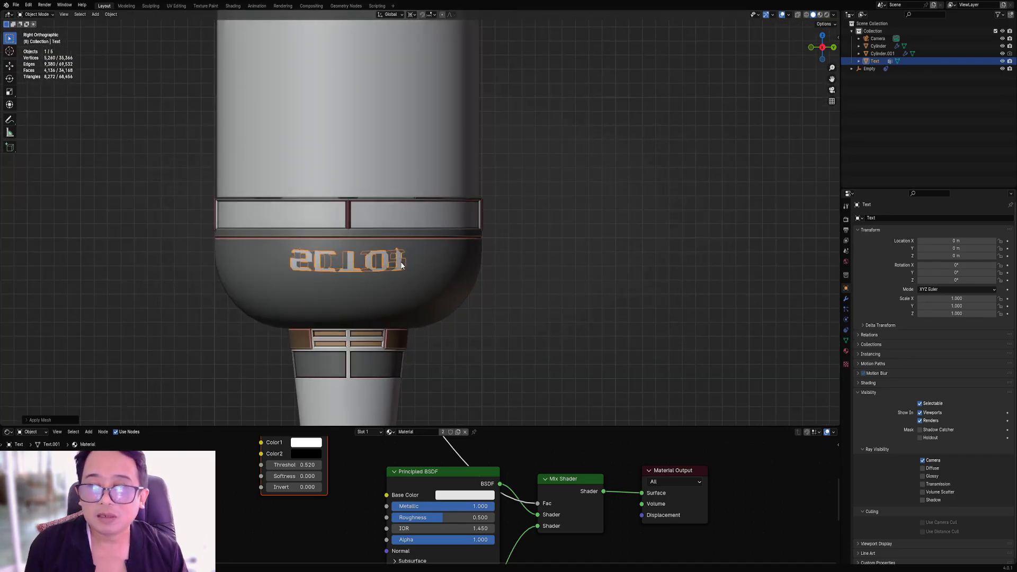
left_click(401, 265)
left_click(401, 265)
key("Tab")
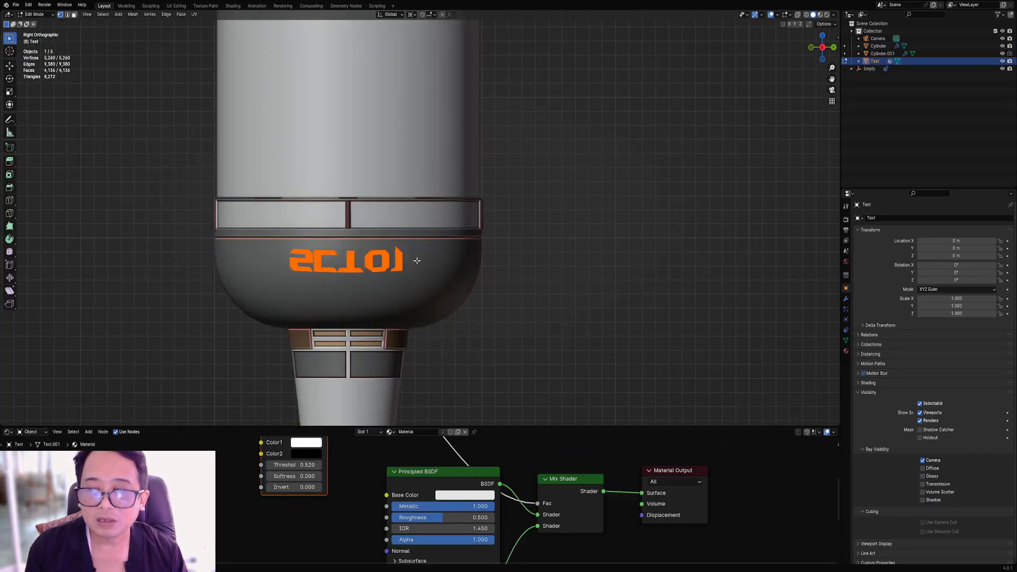
key("period")
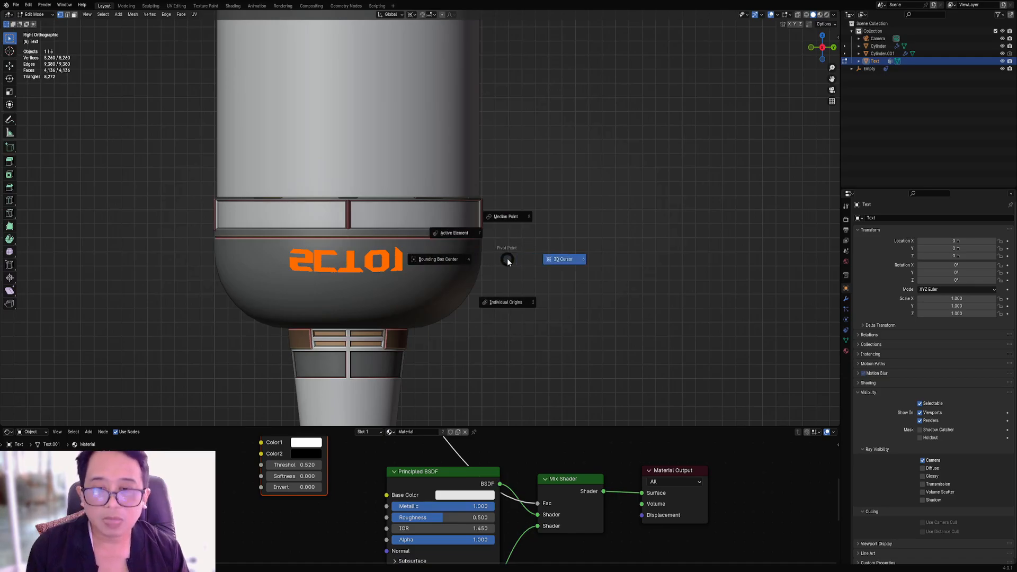
left_click(510, 225)
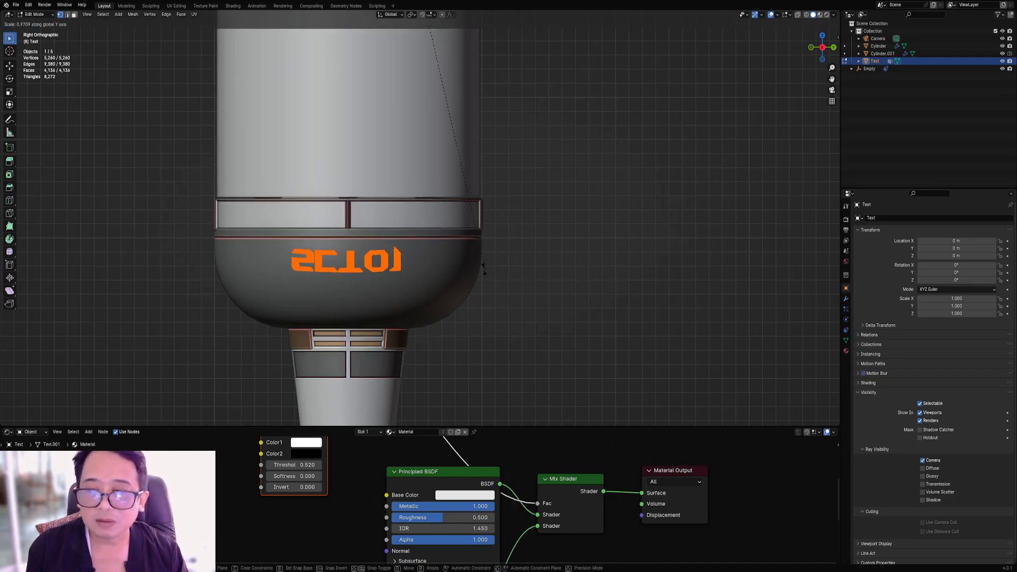
Select all lettering at the cylinder's lower end and flip it by scaling -1 along the global Y axis.
key("alt+a")
key("l")
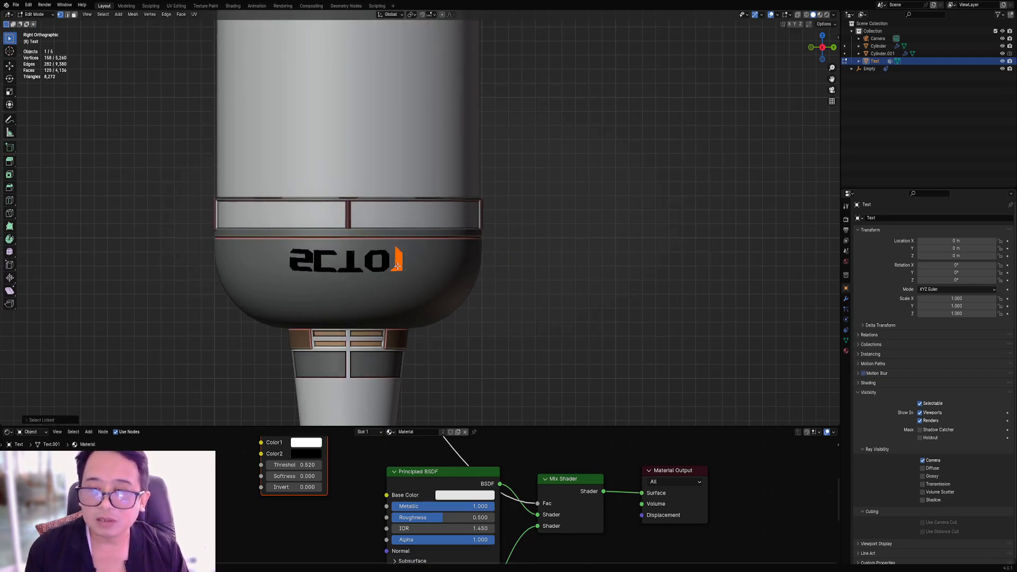
key("shift+z")
left_click_drag(252, 231, 473, 288)
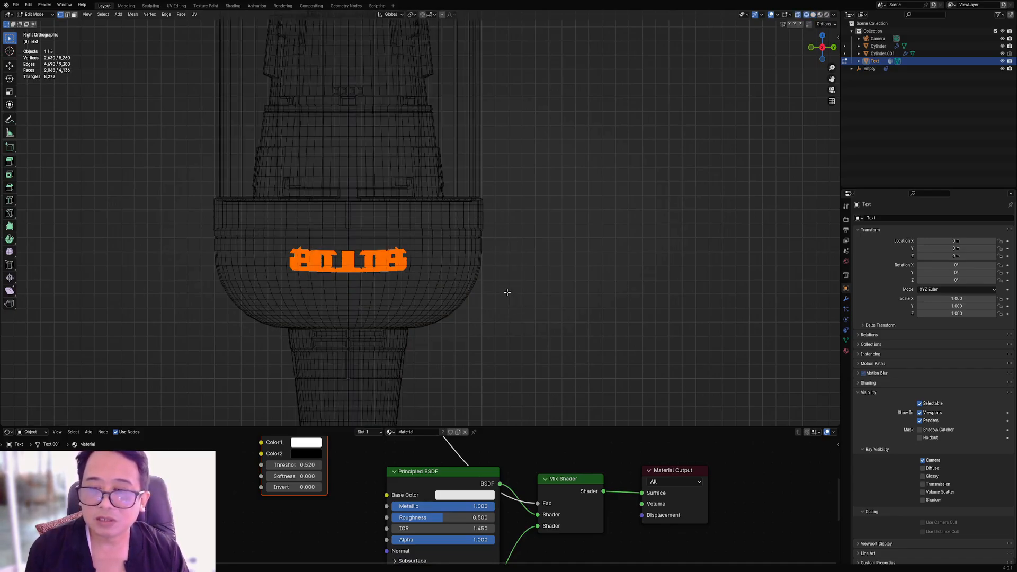
key("shift+z")
key("s")
key("y")
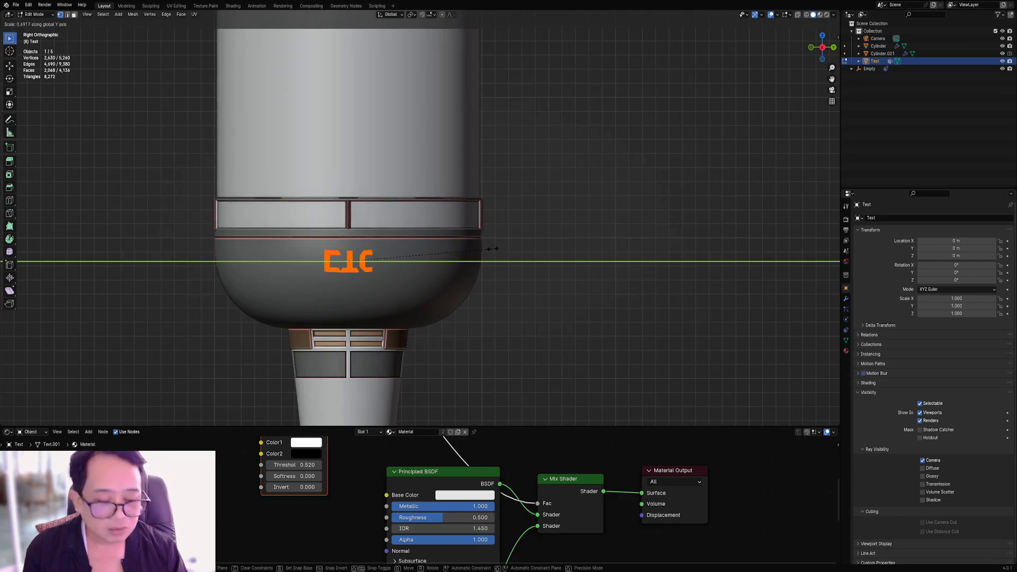
type("-1")
key("Return")
key("Tab")
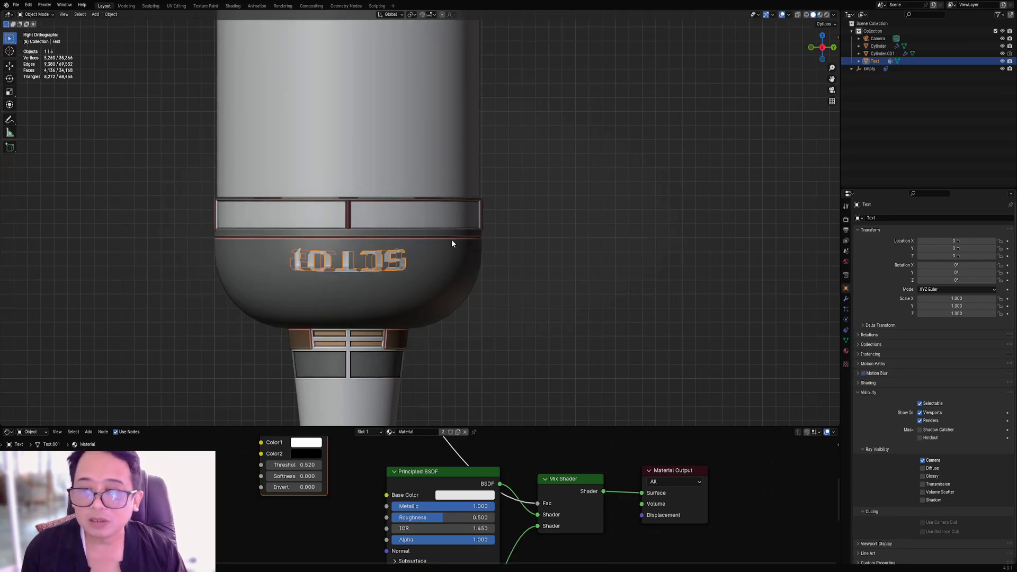
Inspect the flipped lower lettering up close and from both opposite sides of the cylinder.
scroll(451, 240, "down", 3)
middle_click_drag(519, 255, 488, 249)
scroll(488, 248, "up", 6)
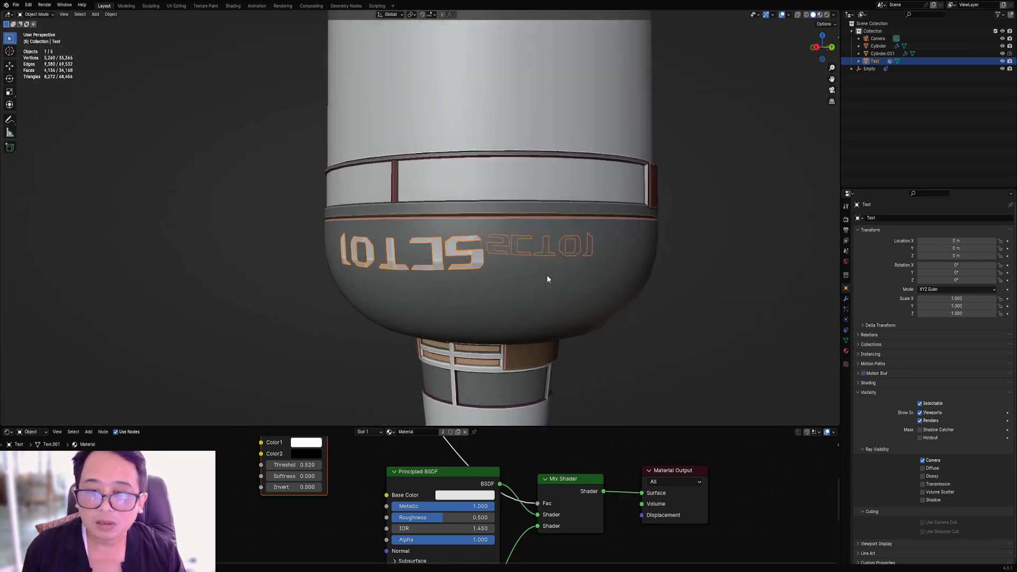
scroll(479, 250, "up", 2)
key("Tab")
key("Tab")
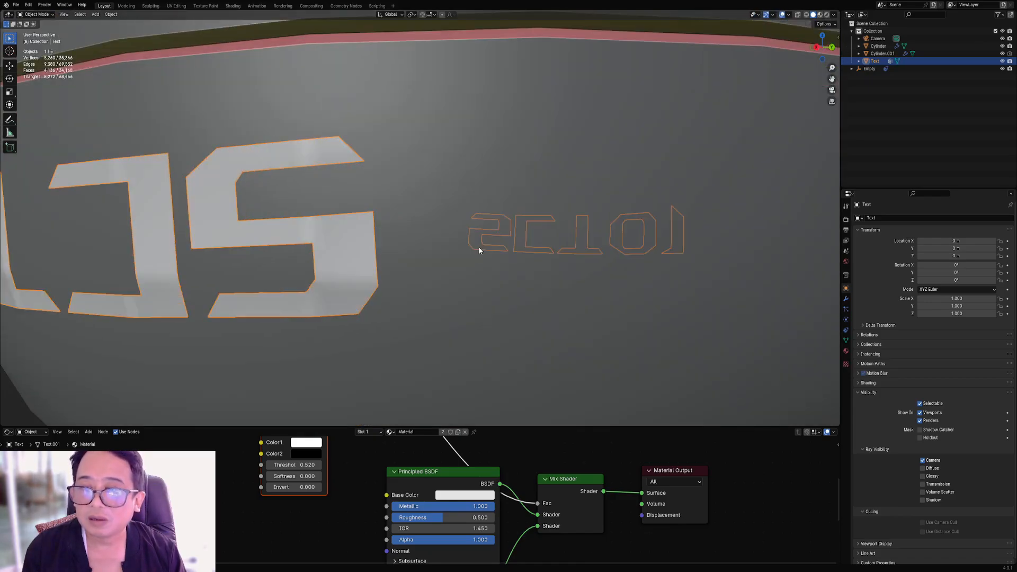
scroll(482, 246, "down", 3)
scroll(481, 247, "down", 4)
mouse_move(598, 249)
middle_mouse_down()
mouse_move(453, 252)
mouse_move(574, 225)
mouse_move(472, 246)
mouse_move(437, 220)
mouse_move(415, 220)
mouse_move(518, 223)
middle_mouse_up()
scroll(453, 252, "down", 3)
scroll(438, 248, "down", 2)
scroll(493, 216, "up", 5)
key("KP_3")
key("ctrl+KP_3")
Check the lower lettering in rendered shading and return to solid shading.
scroll(456, 257, "down", 2)
scroll(437, 219, "up", 1)
key("z")
left_click(469, 193)
scroll(519, 223, "up", 5)
key("z")
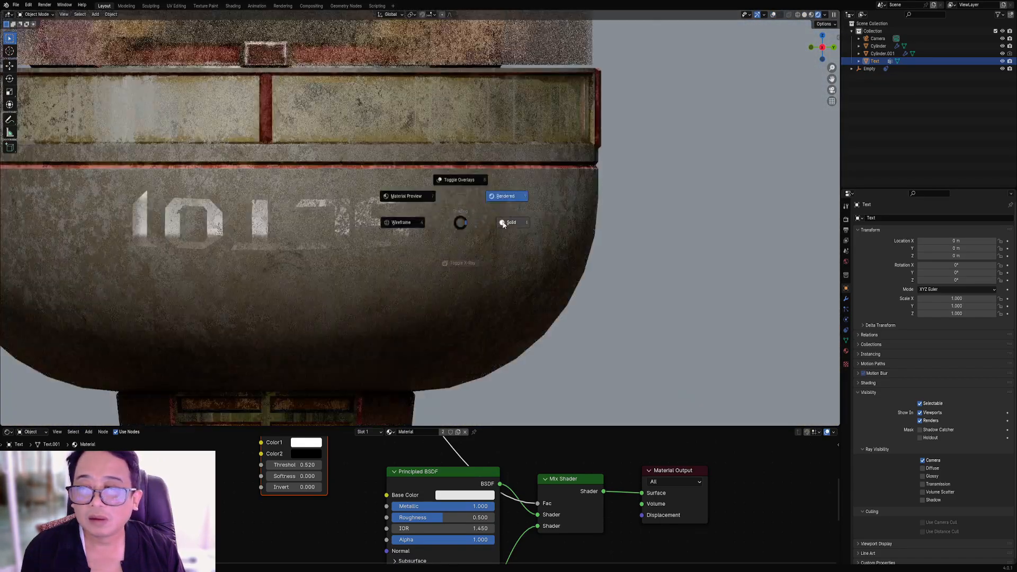
left_click(503, 222)
Reselect the SCT01 lettering in Object Mode and check its modifier stack.
key("Tab")
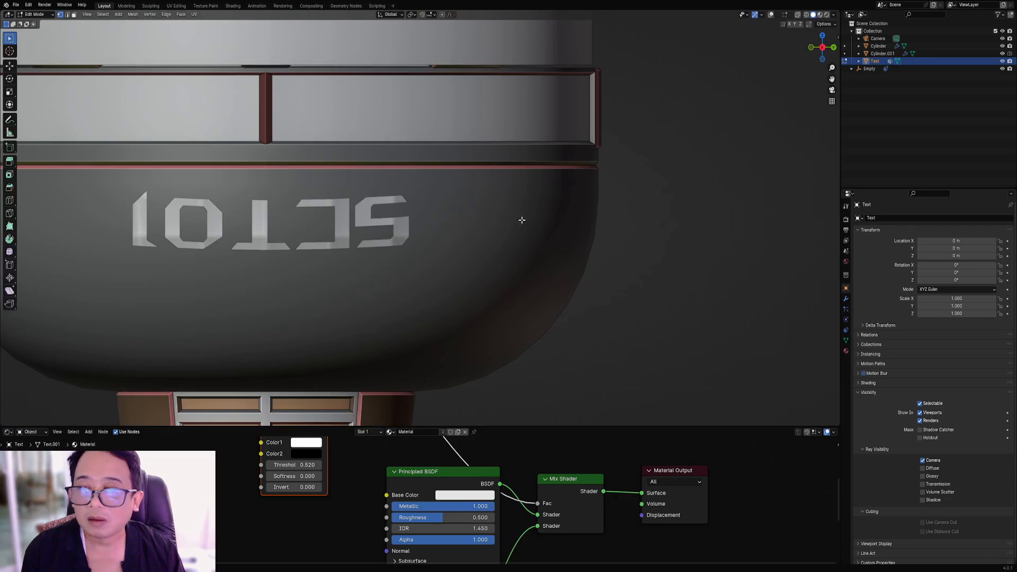
key("ctrl+z")
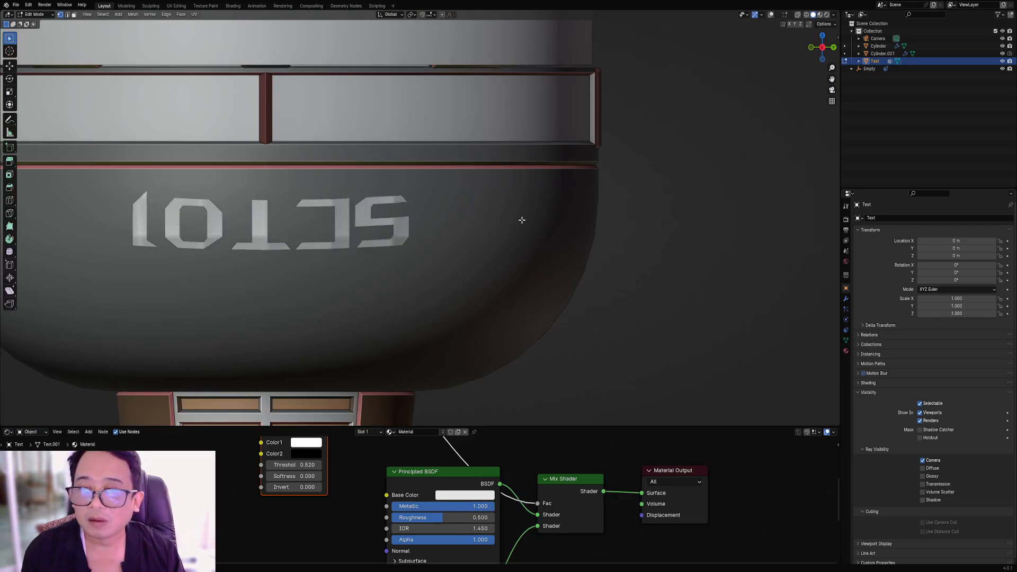
key("Tab")
left_click(402, 234)
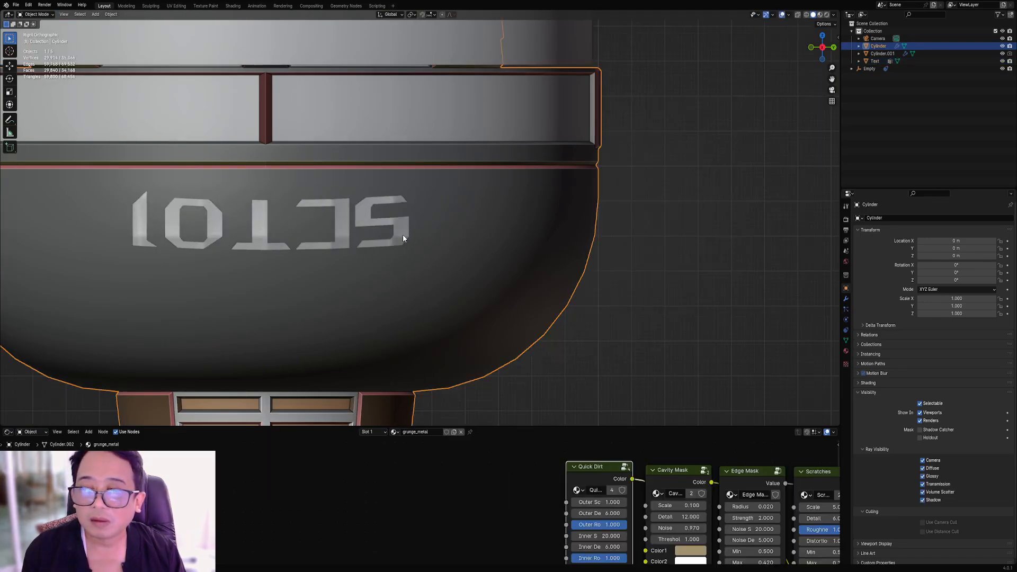
left_click(398, 226)
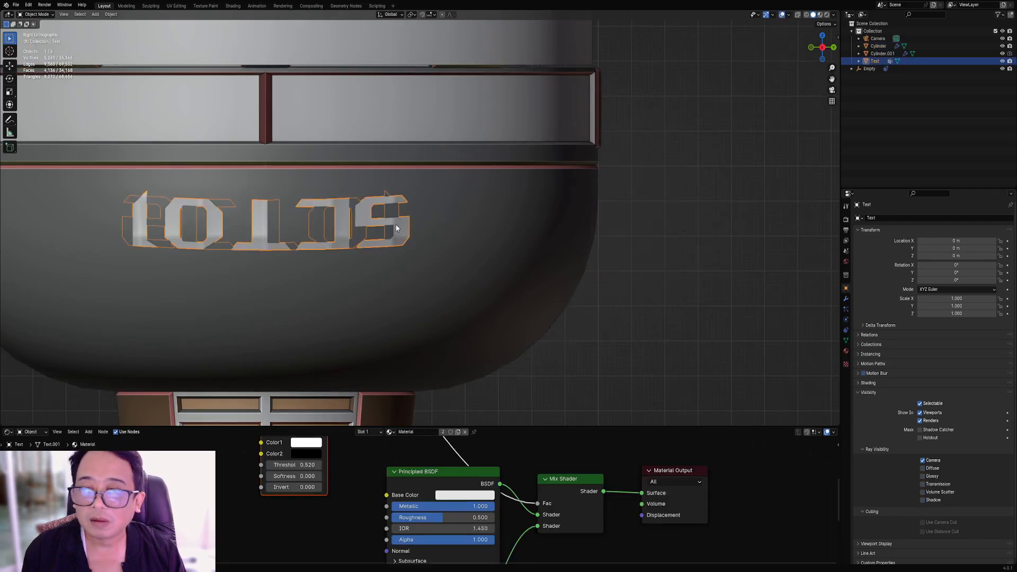
scroll(405, 225, "up", 2)
scroll(413, 224, "down", 3)
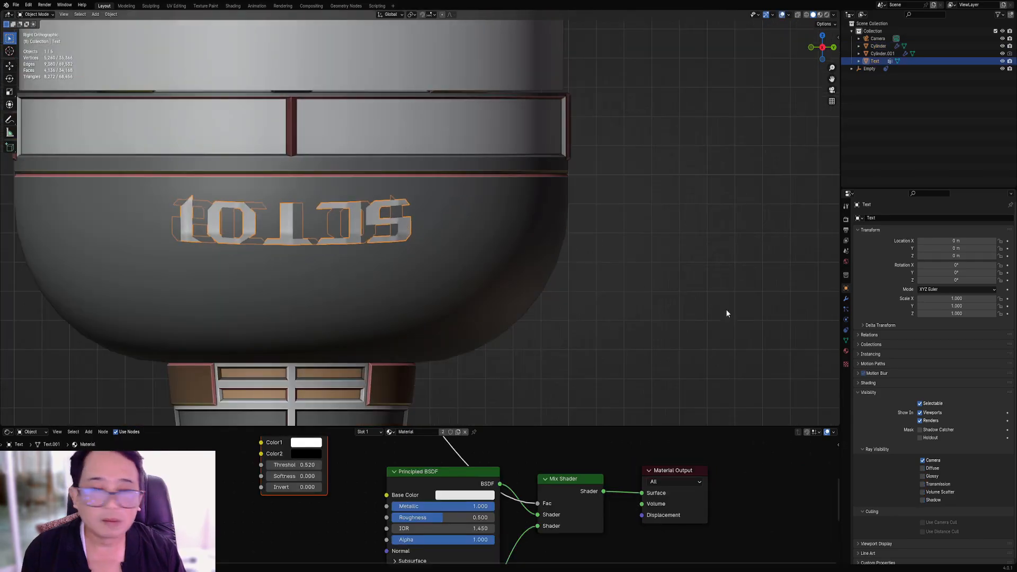
left_click(846, 299)
key("shift+alt+z")
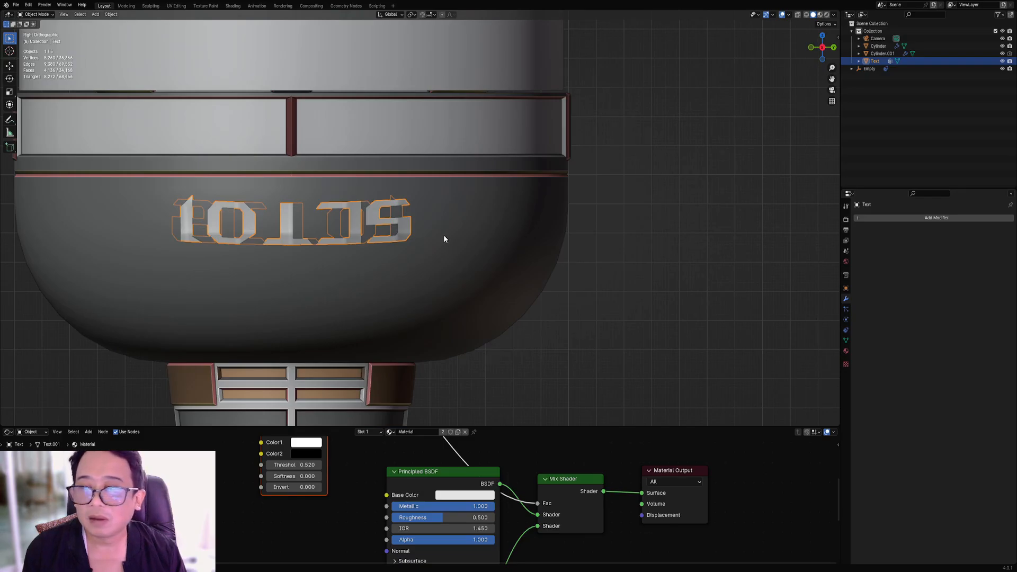
scroll(408, 234, "up", 3)
Shrinkwrap the SCT01 lettering onto the main cylinder, with data transfer and floater mesh enabled.
left_click(468, 229)
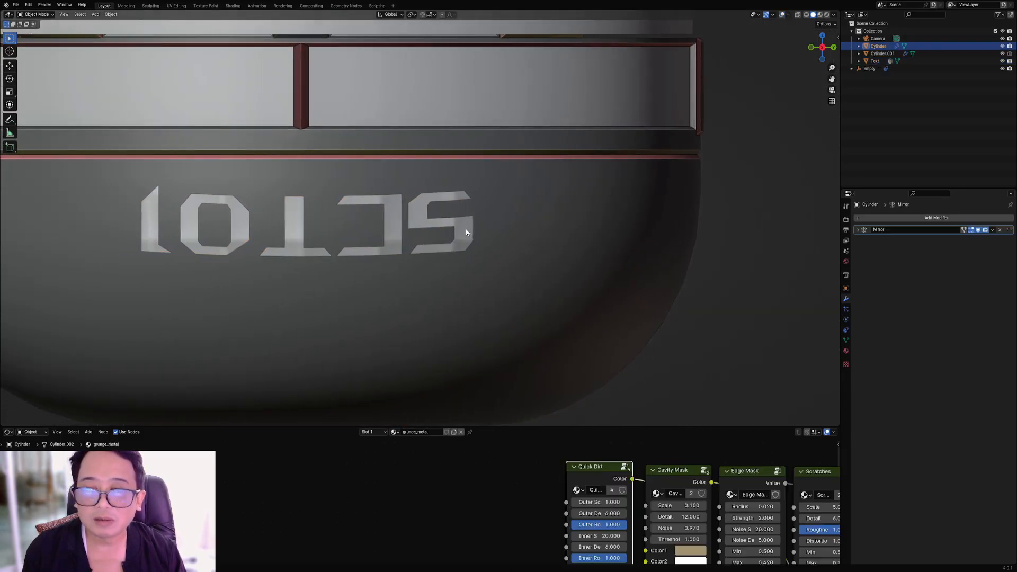
key("shift+alt+z")
left_click(460, 226)
left_click(523, 217, "shift")
key("v")
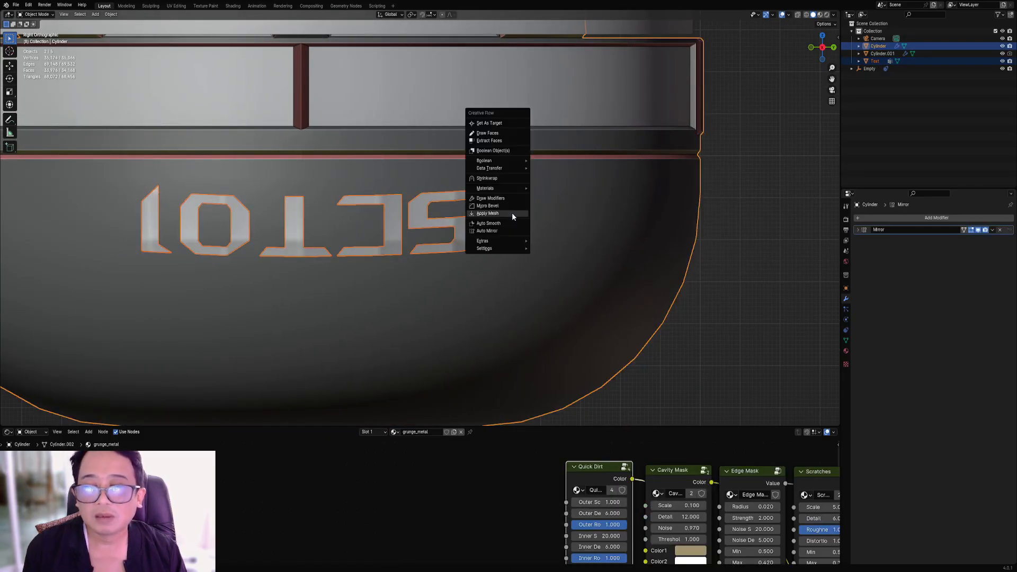
left_click(497, 179)
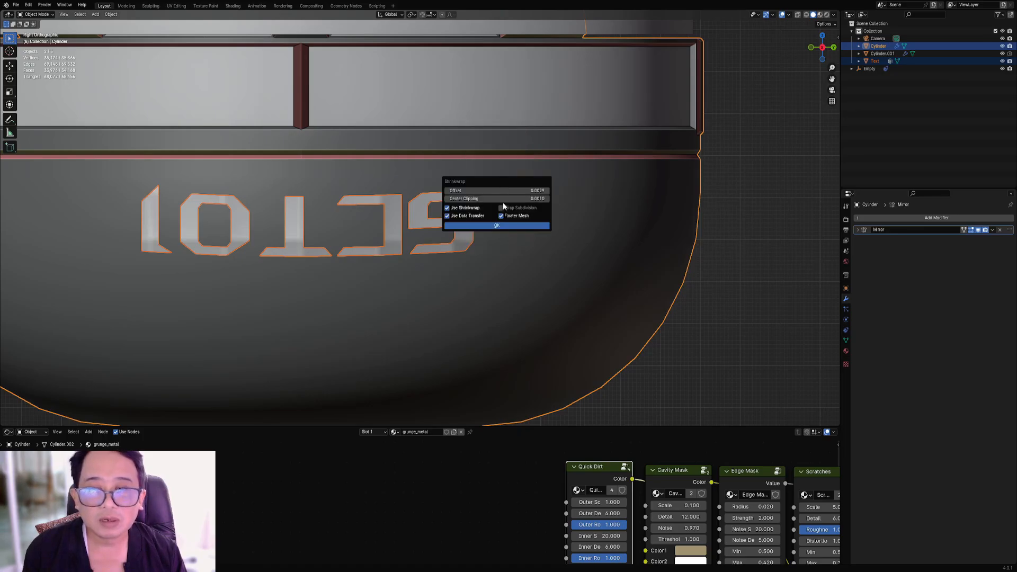
left_click(502, 228)
Recalculate the normals of all the SCT01 lettering faces to point outward in Edit Mode.
scroll(501, 223, "down", 5)
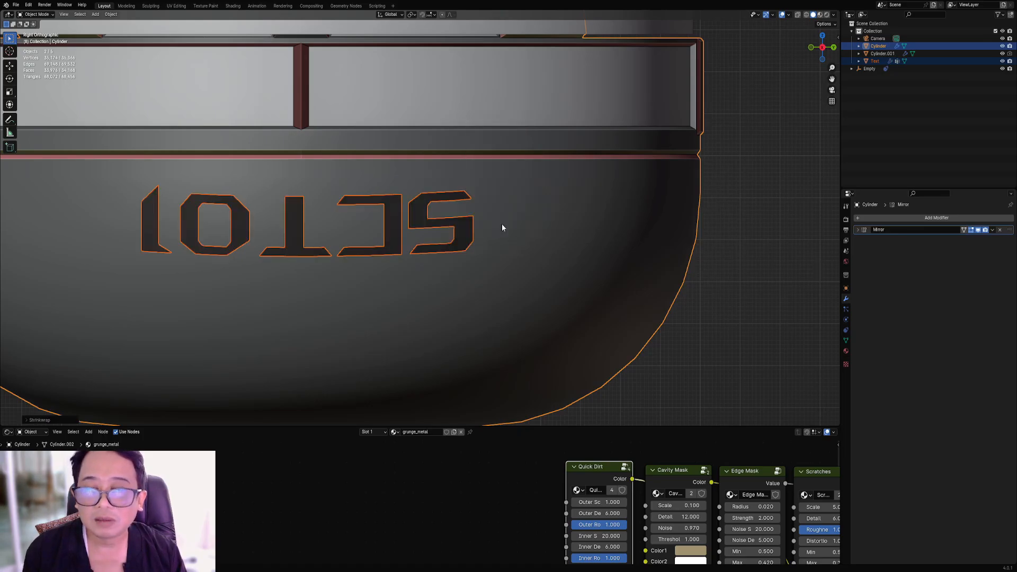
middle_click_drag(501, 224, 501, 207)
key("Tab")
right_click(499, 217)
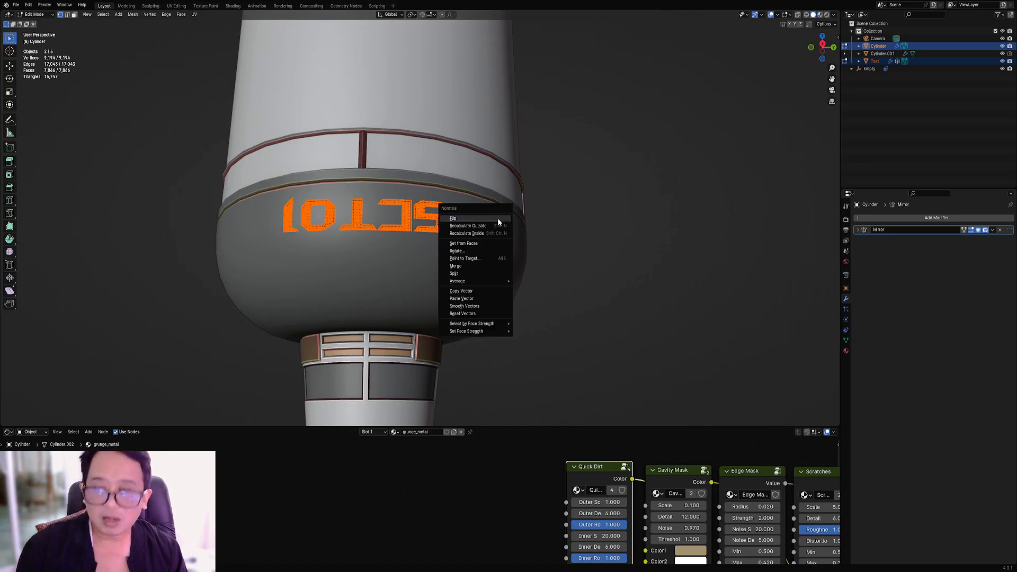
scroll(431, 240, "up", 5)
key("Tab")
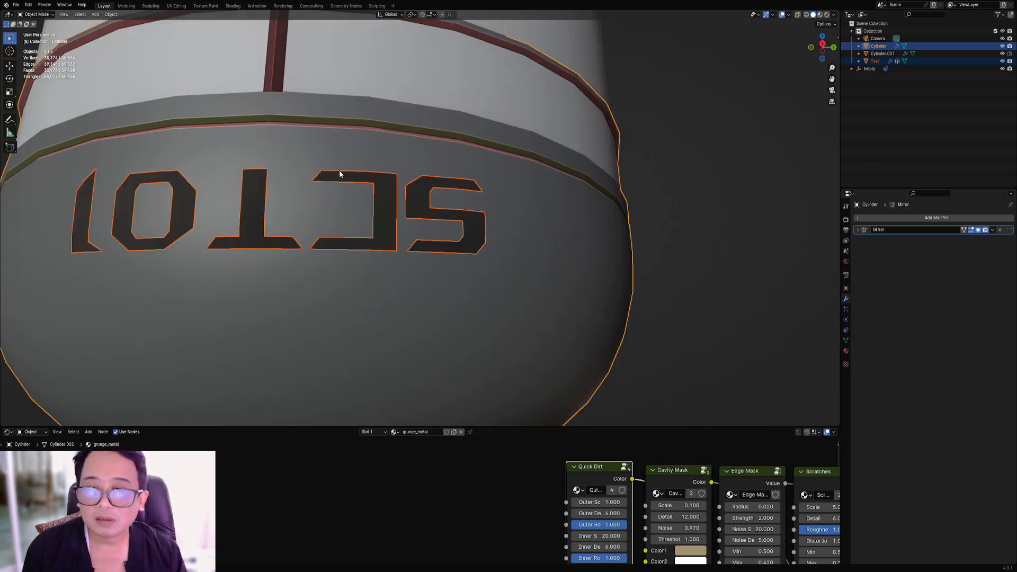
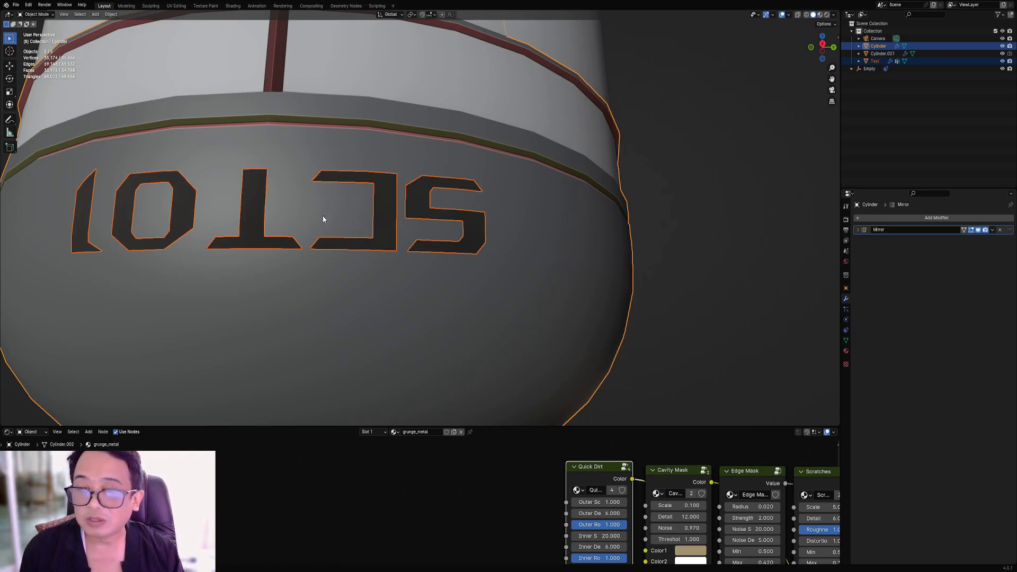
key("Tab")
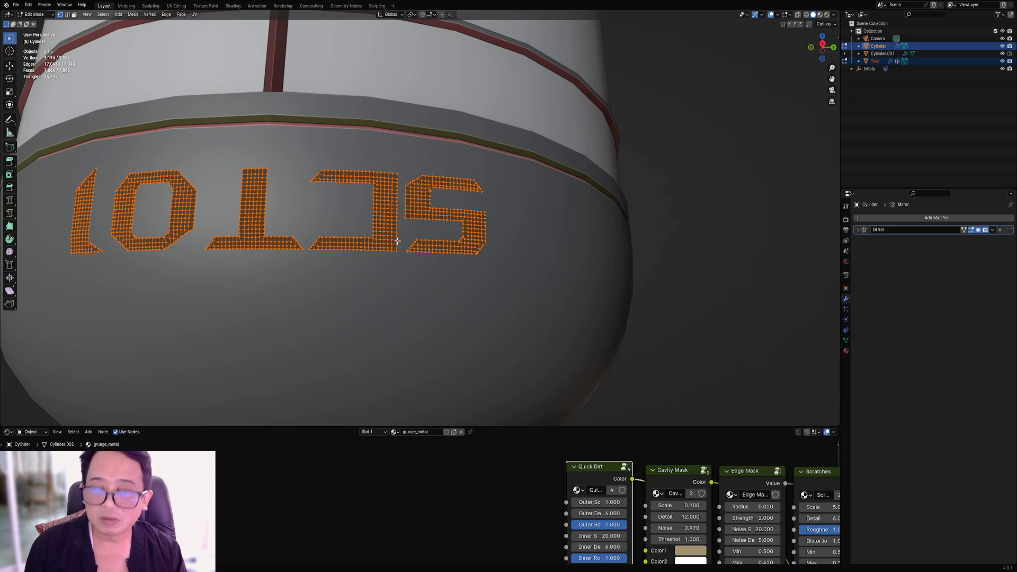
right_click(395, 241)
left_click(398, 245)
key("Tab")
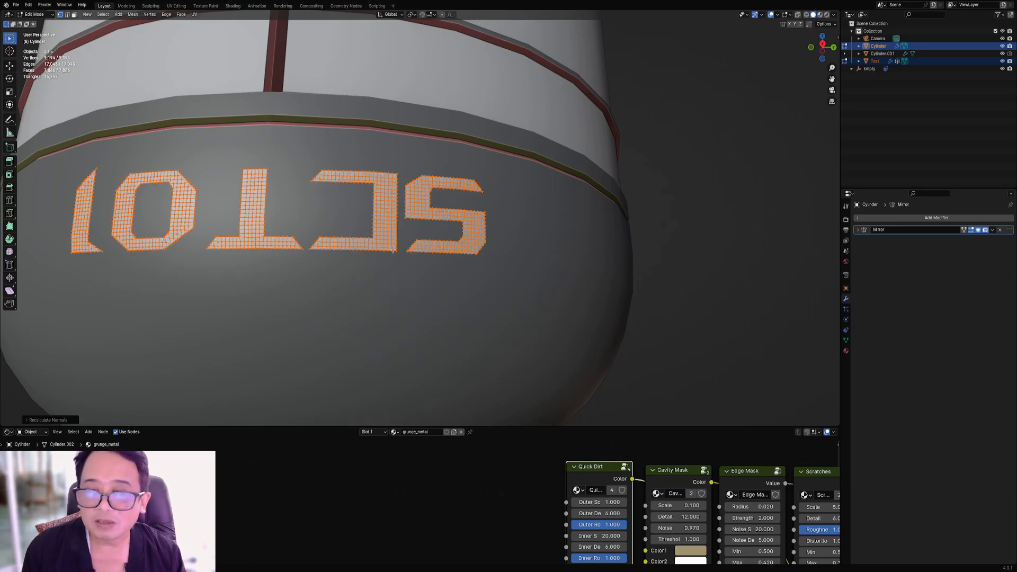
Deselect everything, inspect both ends of the cylinder in rendered shading from several angles, and return to solid shading.
scroll(541, 217, "down", 10)
middle_click_drag(542, 216, 440, 214)
key("alt+a")
middle_click_drag(402, 178, 473, 171)
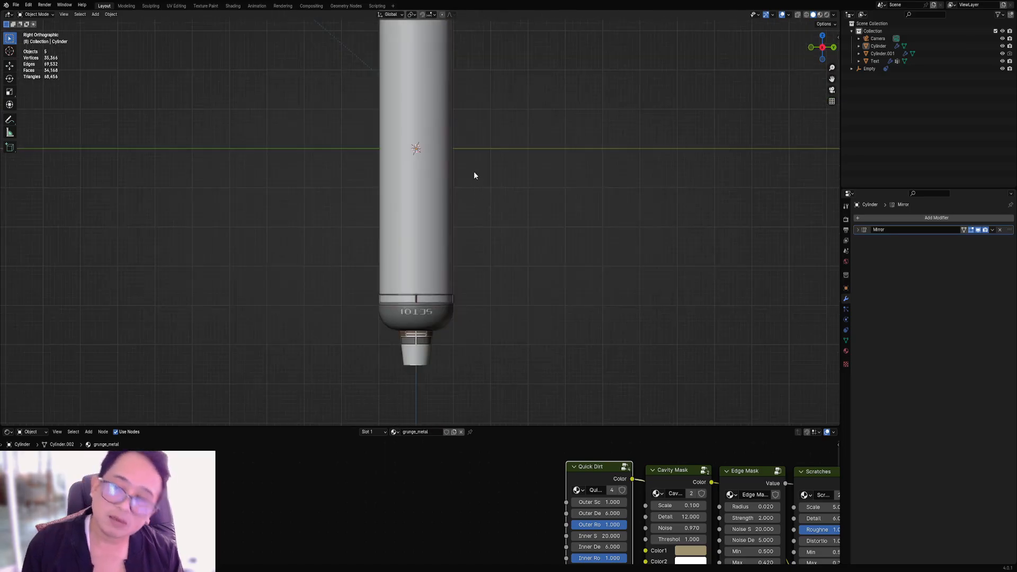
scroll(469, 235, "up", 2)
key("z")
left_click(513, 203)
scroll(513, 204, "down", 5)
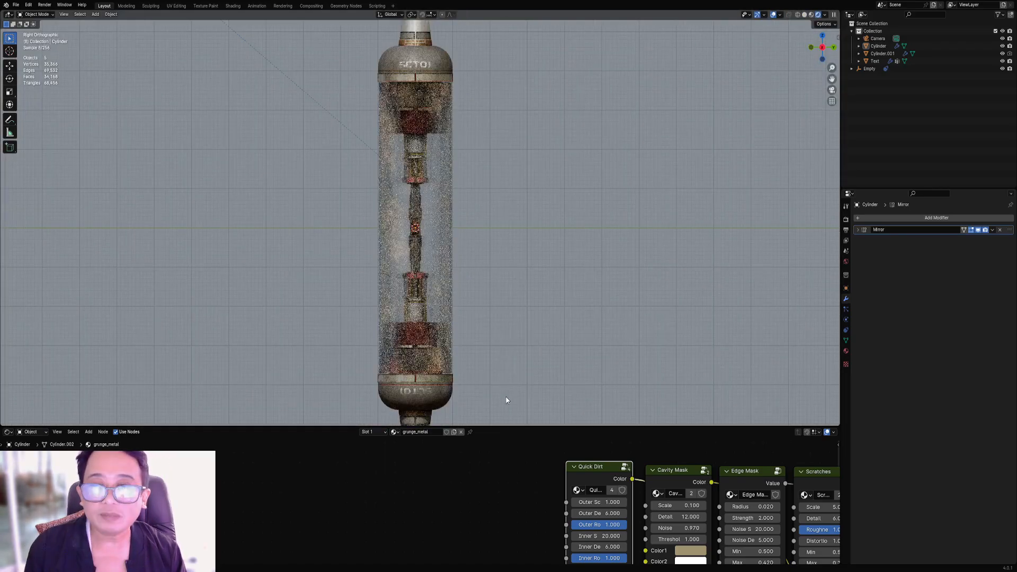
middle_click_drag(503, 399, 501, 367)
middle_click_drag(501, 311, 481, 245)
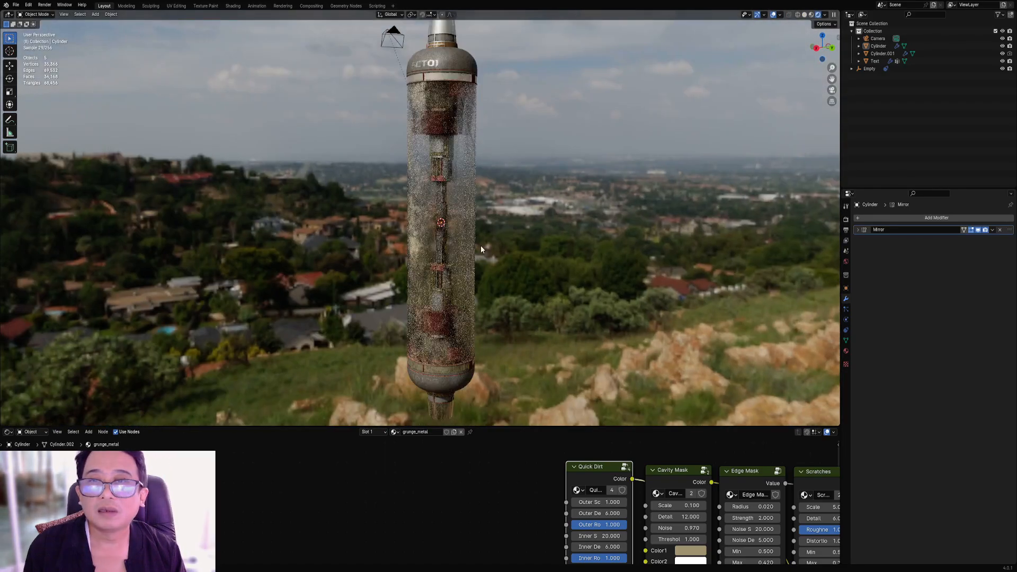
mouse_move(525, 201)
middle_mouse_down()
mouse_move(416, 200)
mouse_move(525, 189)
mouse_move(547, 236)
mouse_move(548, 228)
mouse_move(485, 268)
middle_mouse_up()
key("z")
left_click(545, 185)
Select the SCT01 lettering, frame it on the upper dome in the right orthographic view, and save the file.
scroll(476, 263, "up", 6)
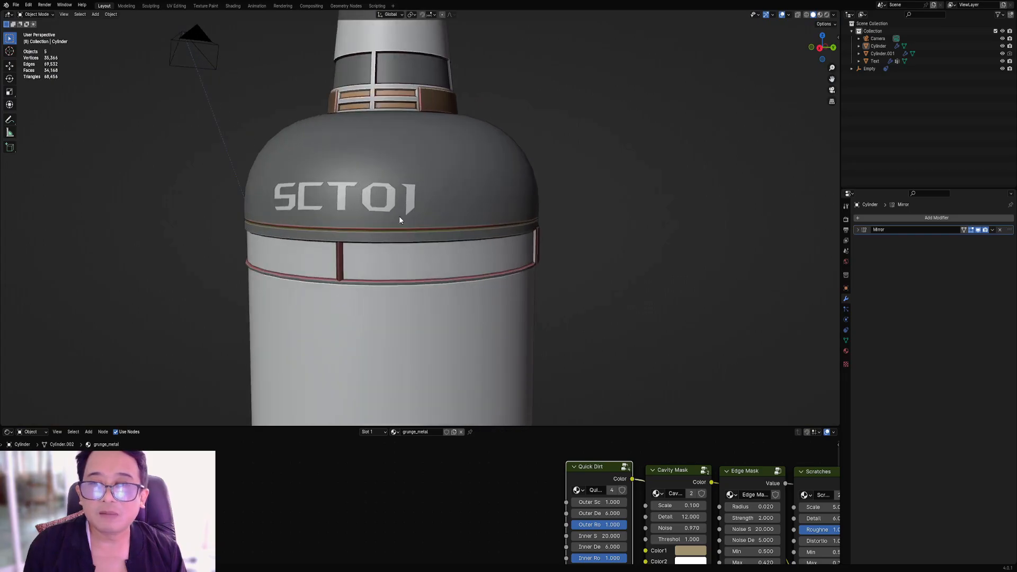
key("ctrl+s")
left_click(390, 206)
key("KP_3")
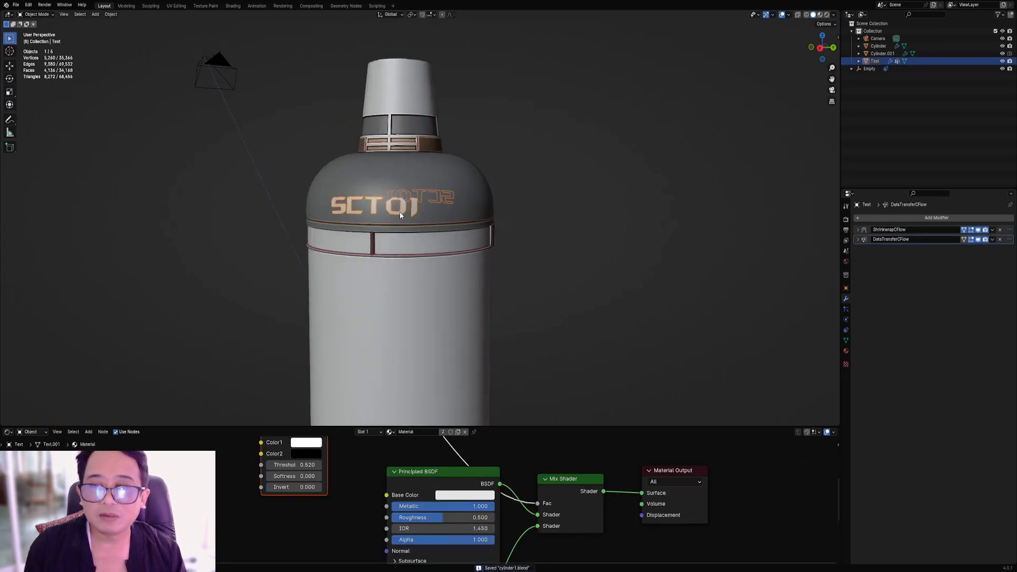
scroll(412, 215, "up", 4)
middle_click_drag(273, 206, 408, 227, "shift")
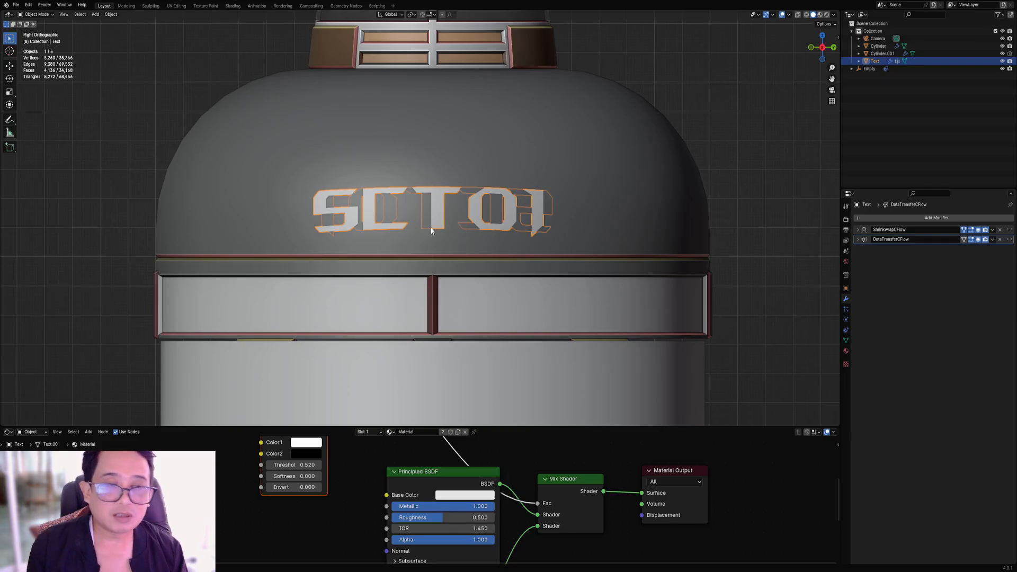
key("ctrl+s")
Preview the upper-dome lettering in rendered shading and switch back to solid shading.
key("z")
left_click(471, 204)
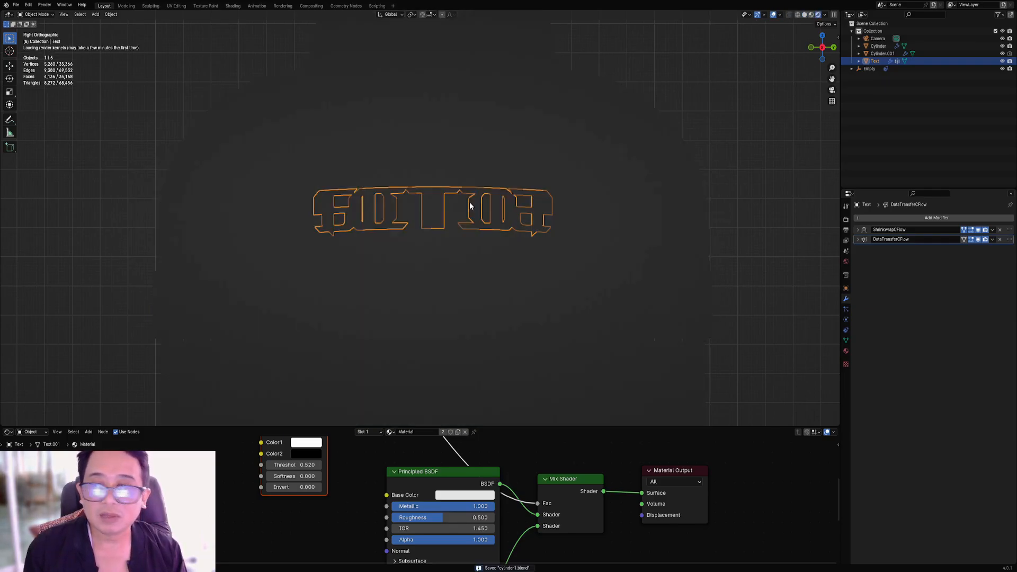
key("z")
left_click(512, 205)
Place the 3D cursor in the empty space beside the cylinder's upper part and add a mesh plane there.
scroll(513, 204, "down", 8)
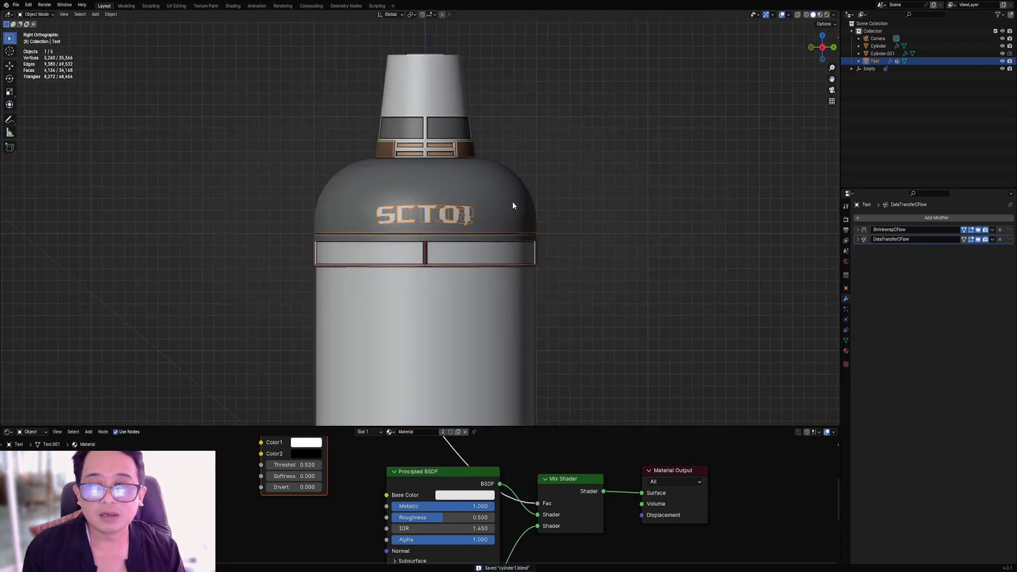
key("shift+a")
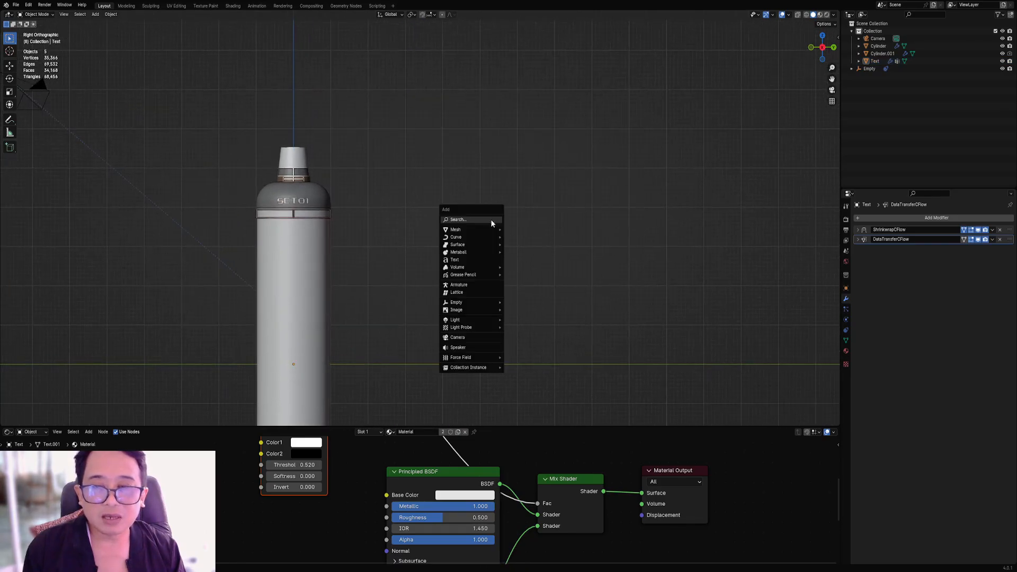
mouse_move(490, 228)
left_click(529, 240)
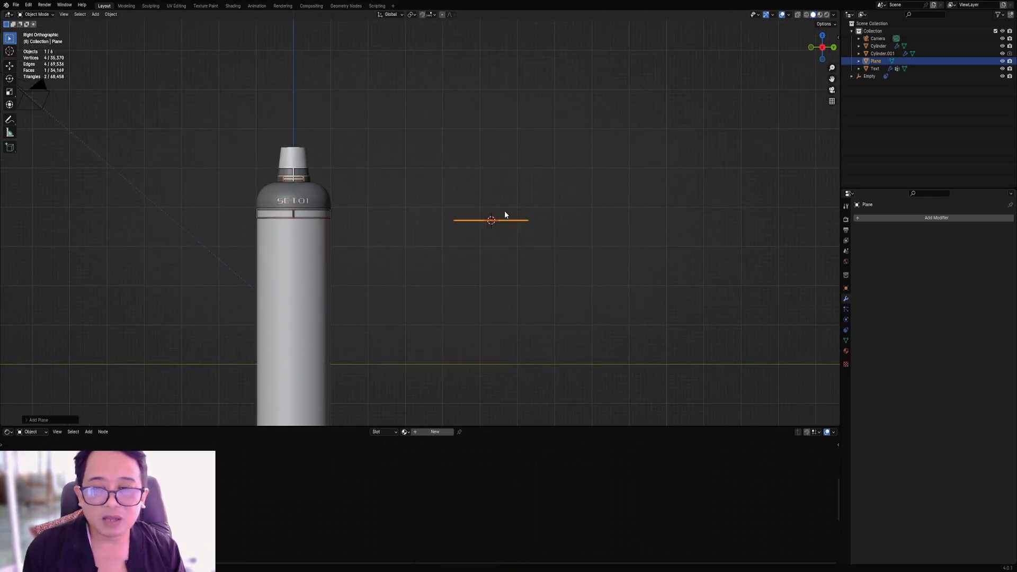
Cut a large circle into the plane from the top view with Draw Cuts.
middle_click_drag(504, 211, 505, 262)
key("Tab")
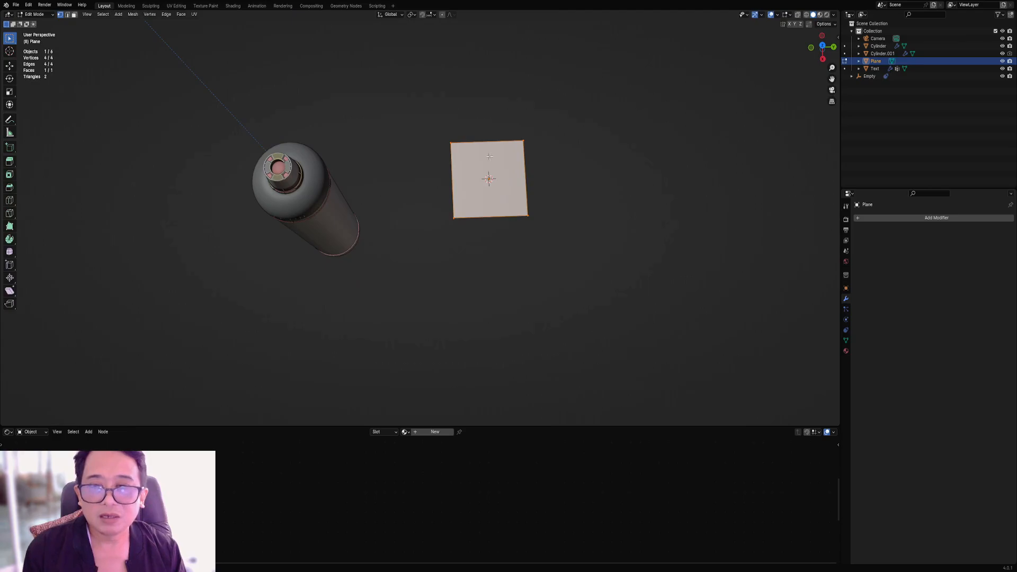
middle_click_drag(490, 157, 556, 168, "alt")
scroll(556, 168, "up", 6)
key("q")
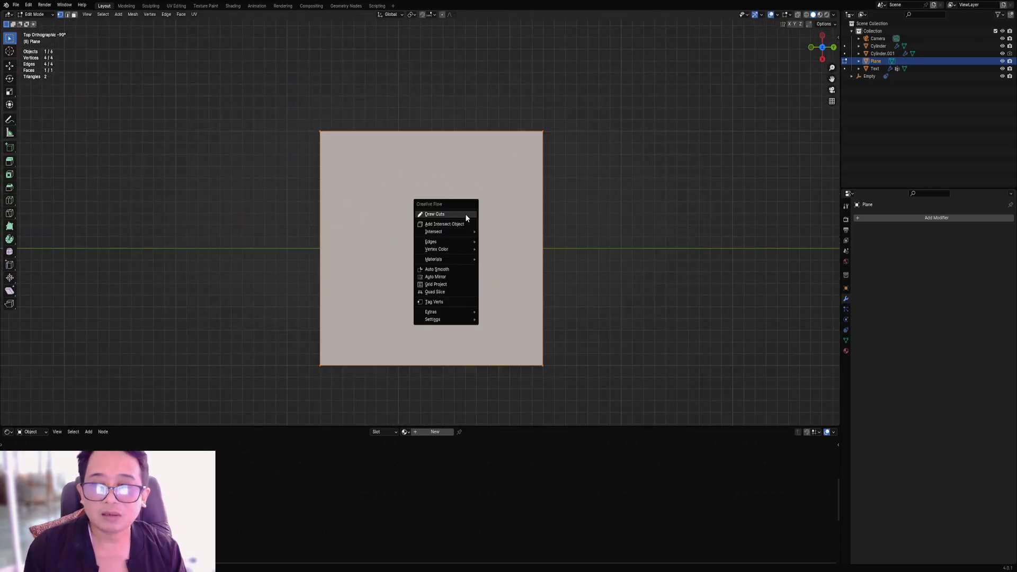
left_click(464, 213)
left_click_drag(412, 235, 493, 256)
Cut two smaller circles side by side inside the large circle with Draw Cuts.
key("q")
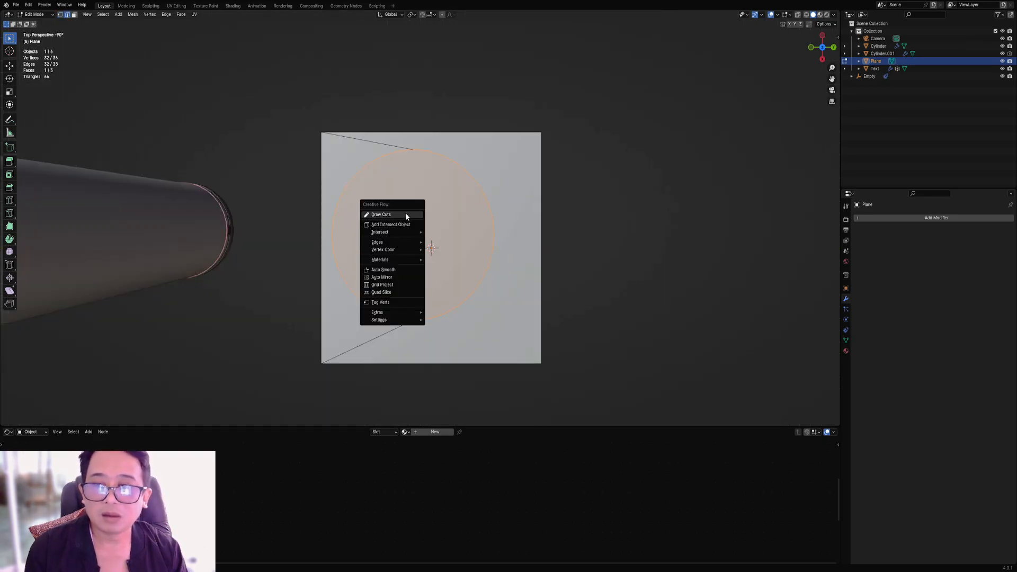
left_click(405, 212)
left_click_drag(373, 213, 395, 217)
key("q")
left_click(430, 219)
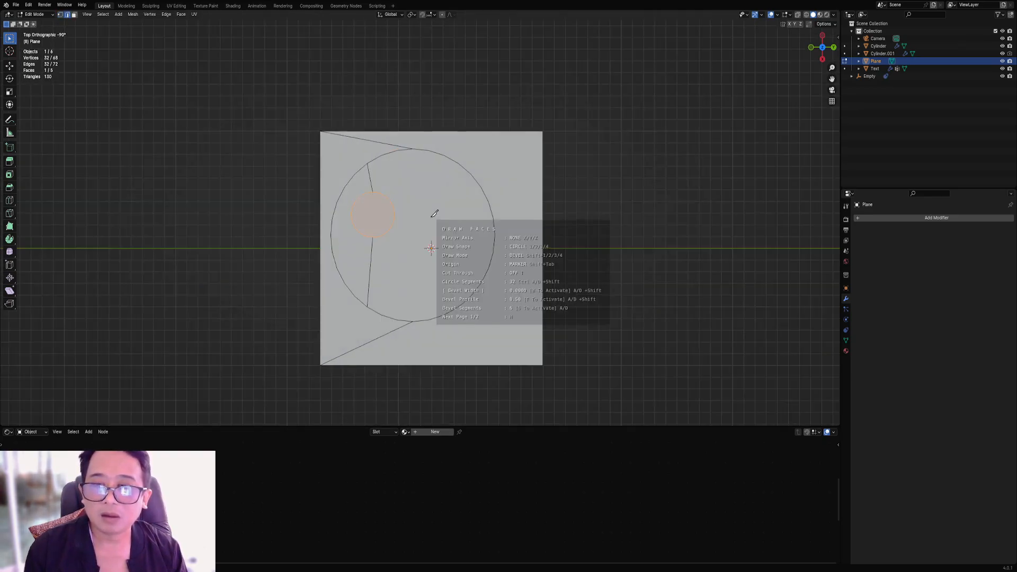
key("Escape")
key("q")
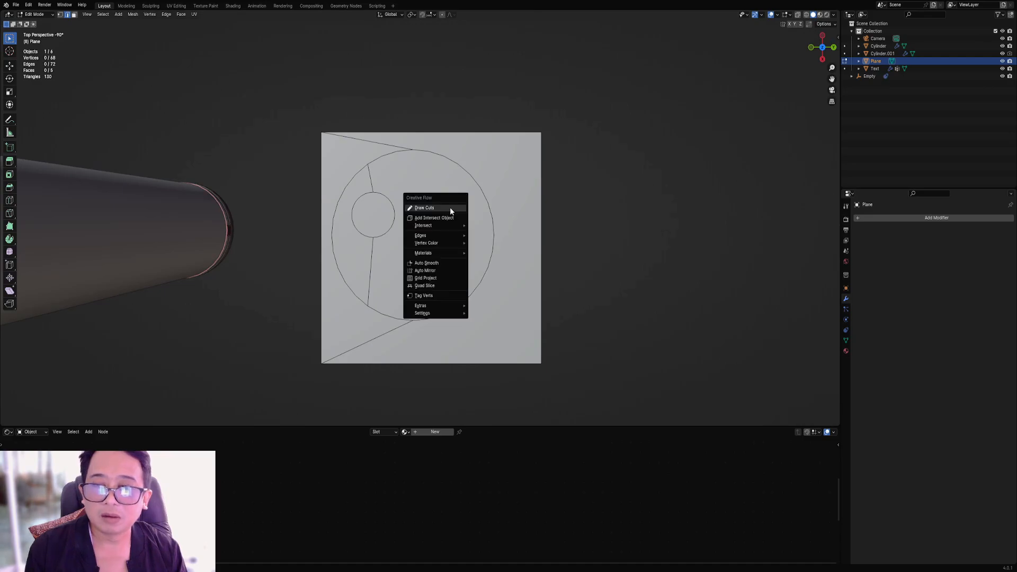
left_click(450, 208)
left_click_drag(442, 212, 465, 215)
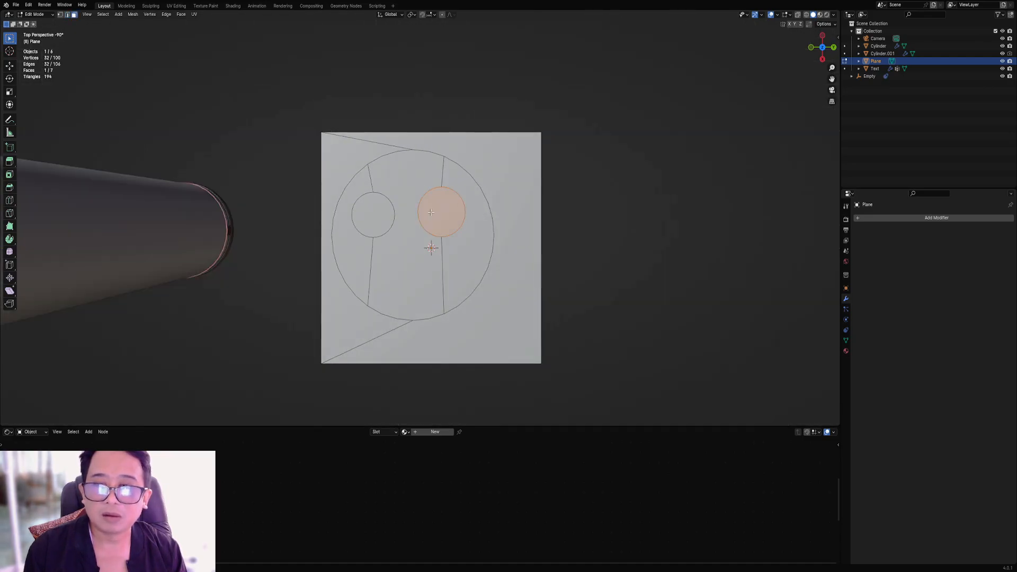
Delete the faces of the two small circles and the faces surrounding the large circle.
left_click(373, 215, "shift")
left_click(489, 175, "shift")
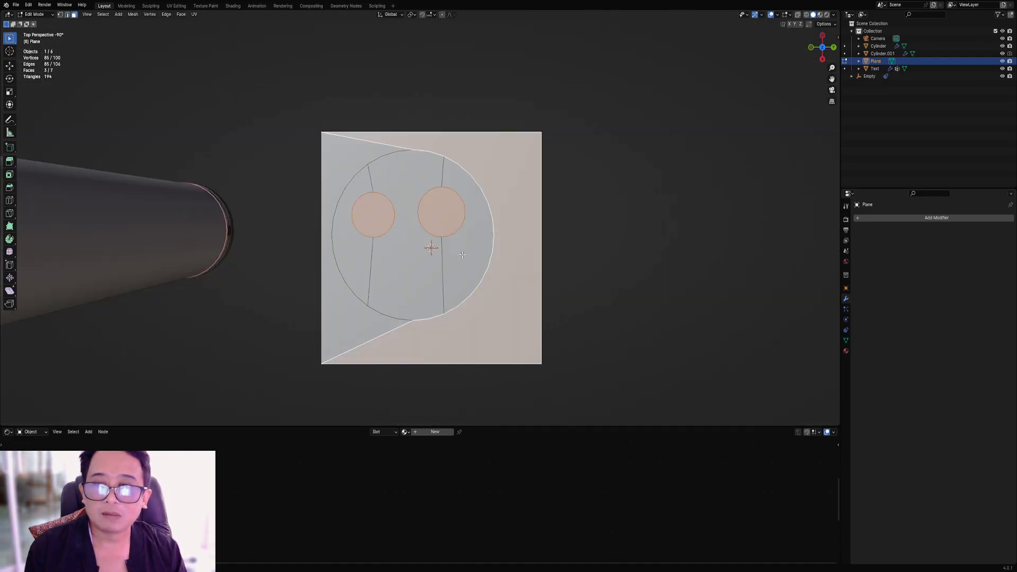
key("x")
left_click(360, 317)
key("Tab")
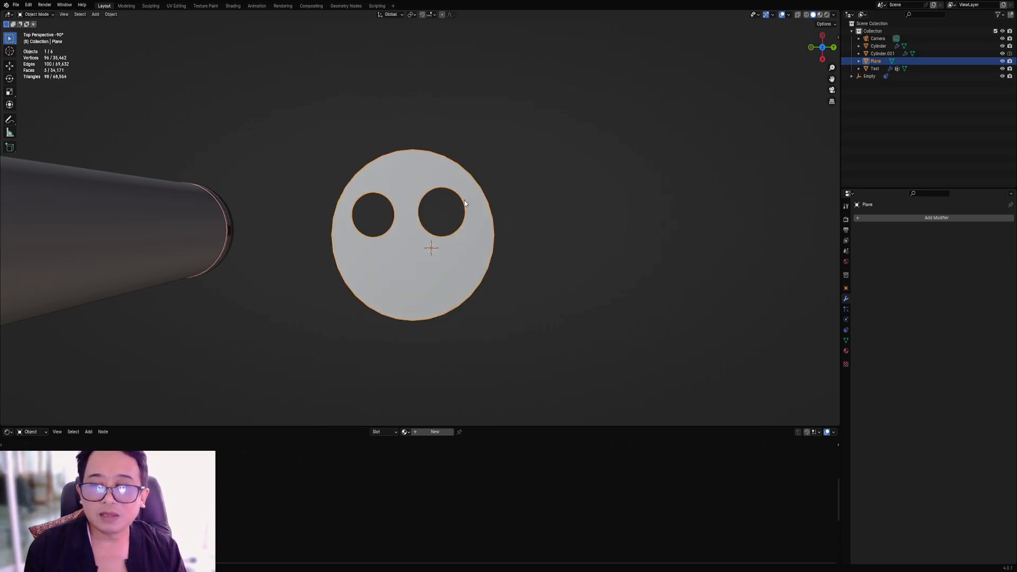
Inspect the perforated disc's topology in wireframe shading.
scroll(462, 195, "up", 3)
key("shift+z")
right_click(456, 179)
mouse_move(456, 244)
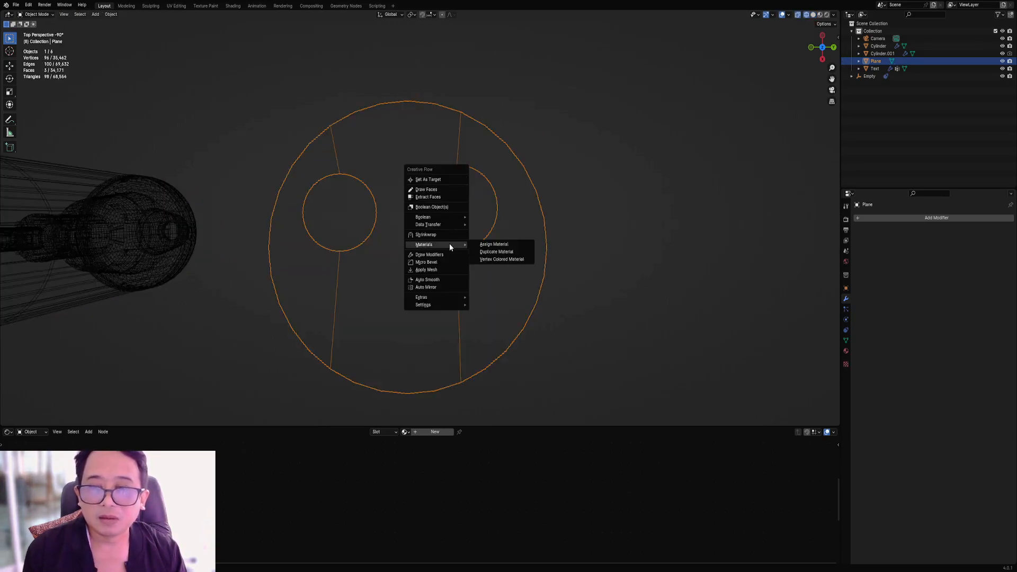
left_click(596, 222)
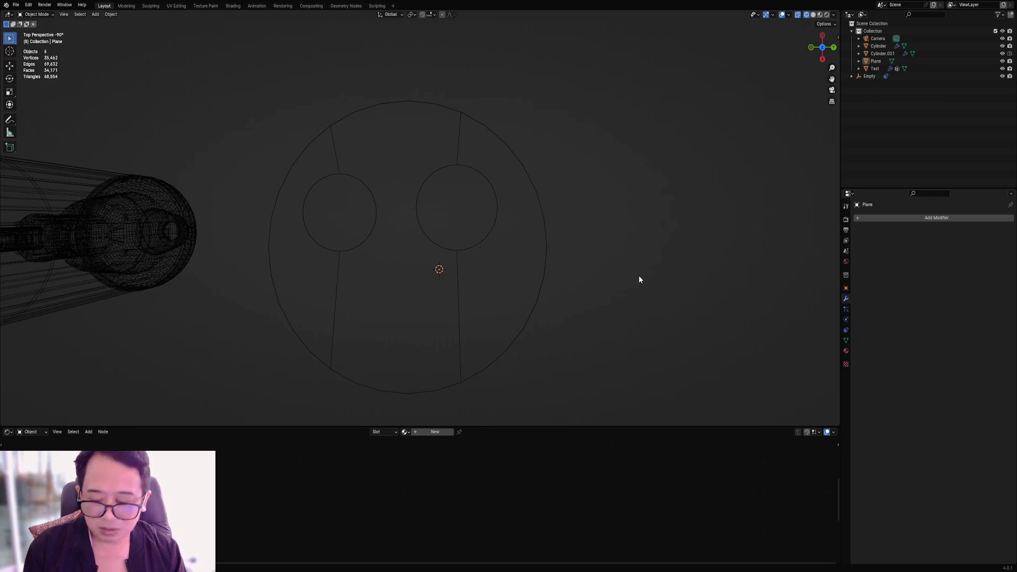
Turn on the Screencast Keys display in the viewport.
key("n")
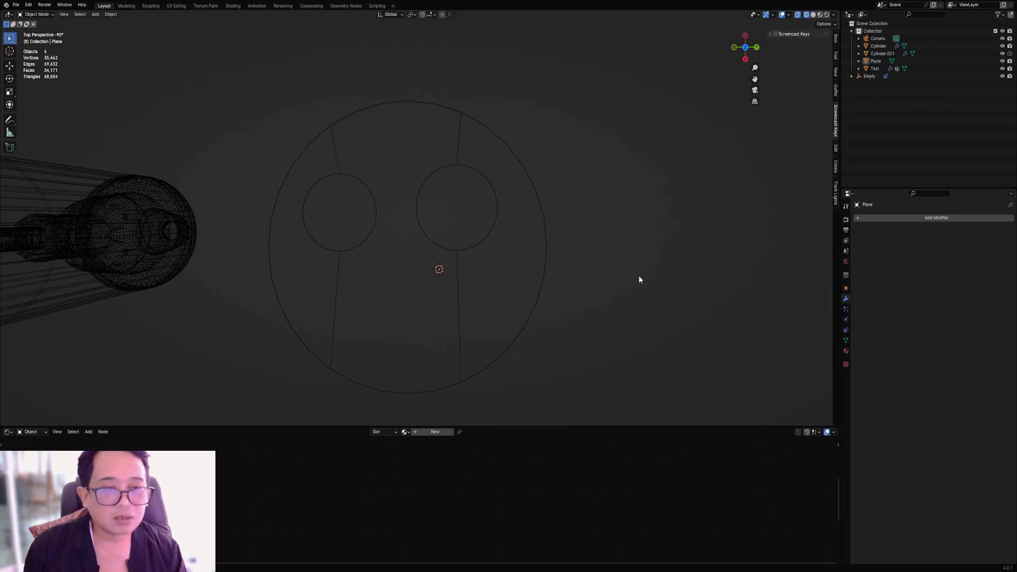
left_click(775, 34)
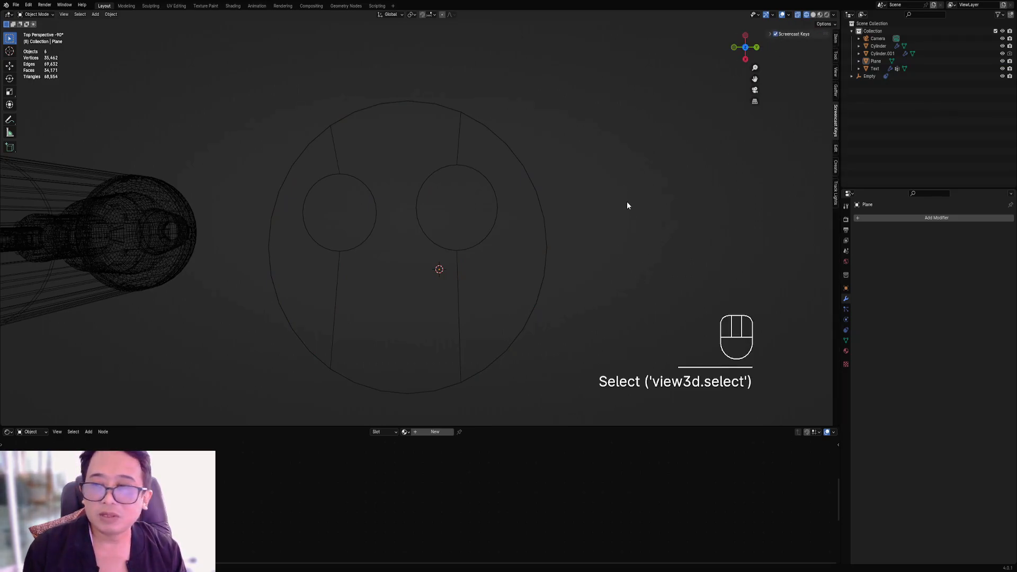
key("n")
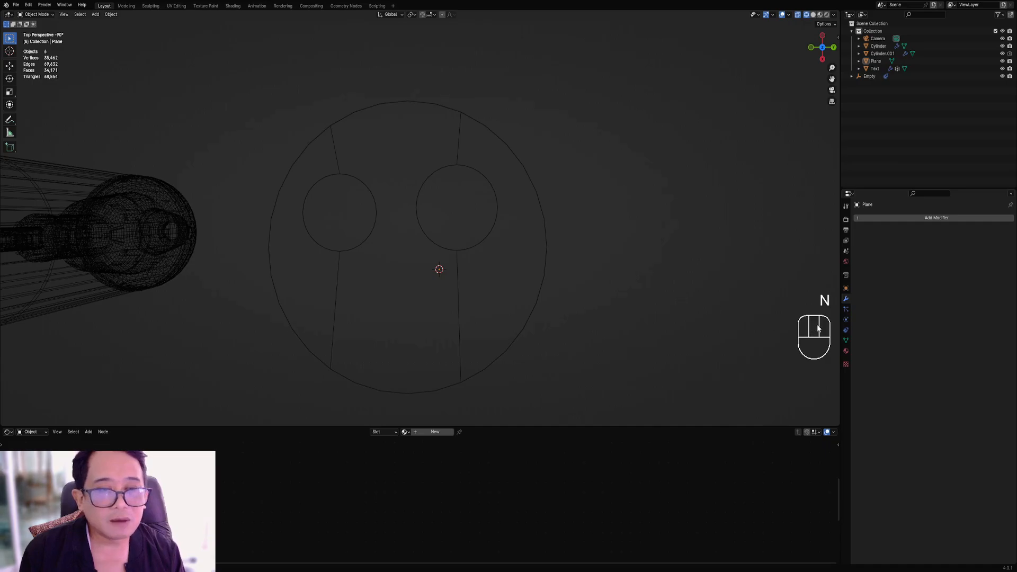
Save the file and apply Text Remesh to the perforated disc with a merge distance of 0.0001.
right_click(395, 306)
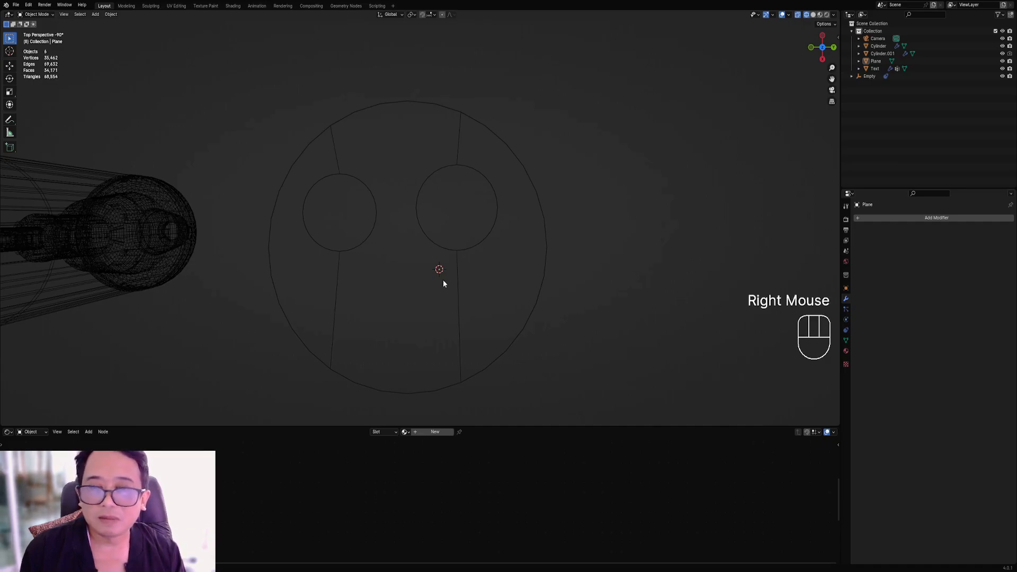
right_click(458, 252)
key("ctrl+shift+x")
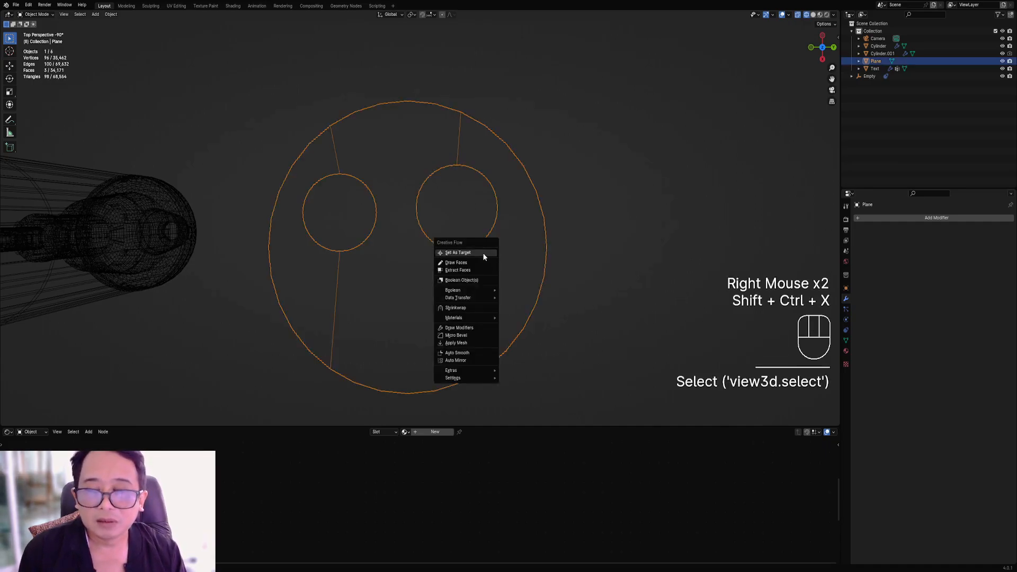
key("ctrl+s")
key("ctrl+shift+x")
mouse_move(433, 323)
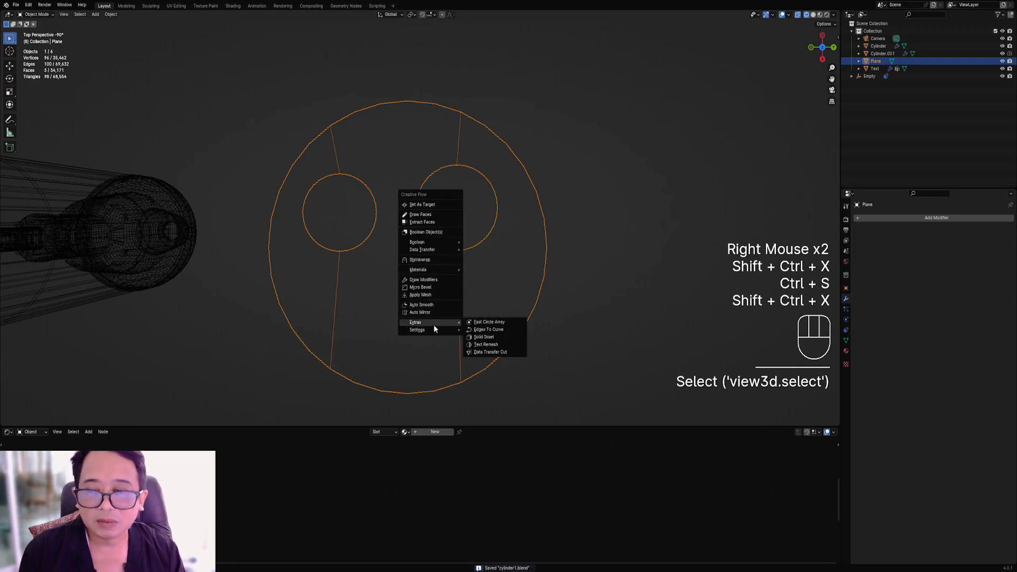
left_click(487, 345)
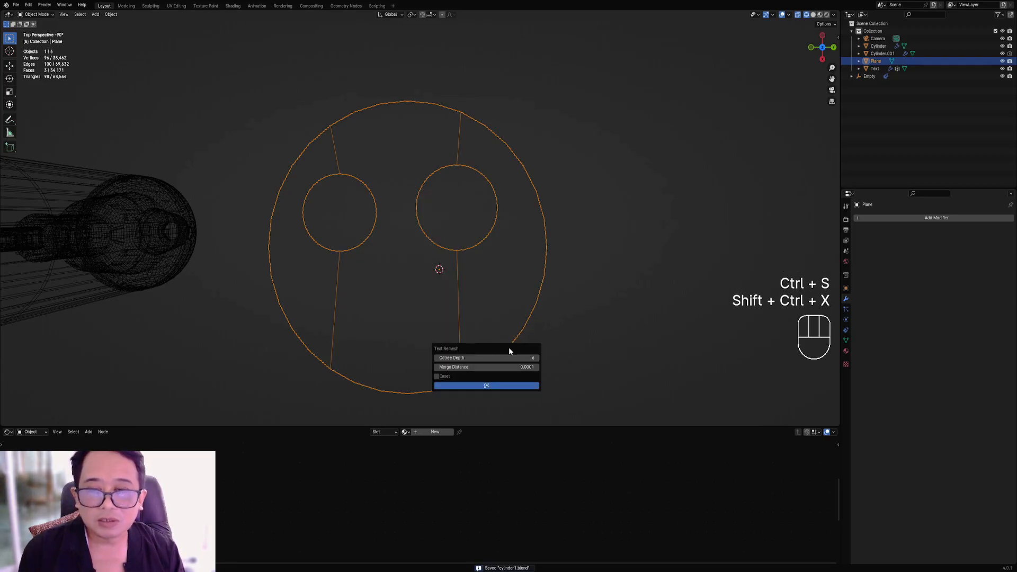
left_click(486, 386)
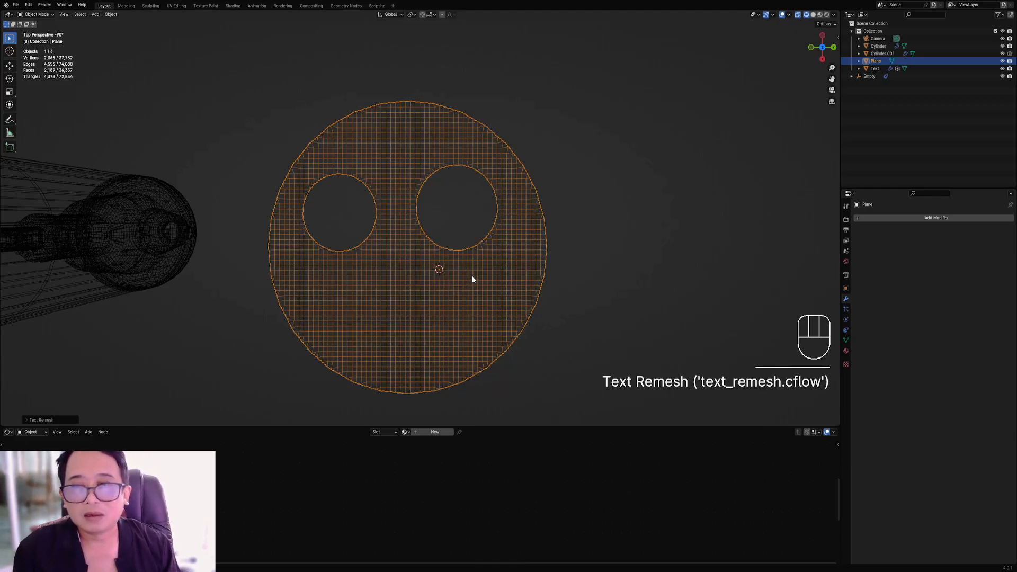
Delete the remeshed disc from the scene.
scroll(412, 311, "down", 2)
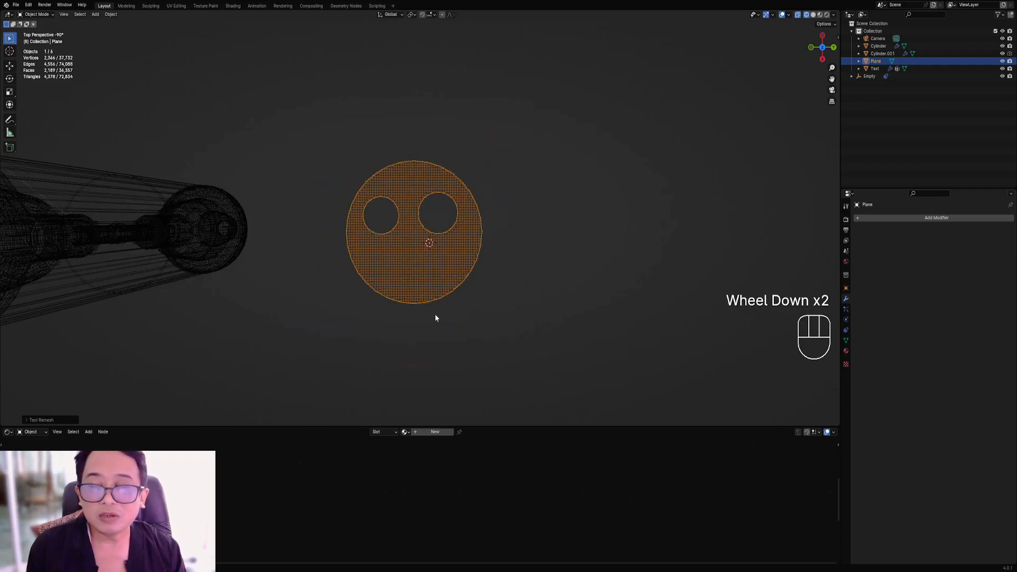
right_click(435, 297)
key("x")
Save the file and examine the glass cylinder model in rendered shading.
scroll(435, 298, "down", 1)
scroll(245, 264, "down", 1, "shift")
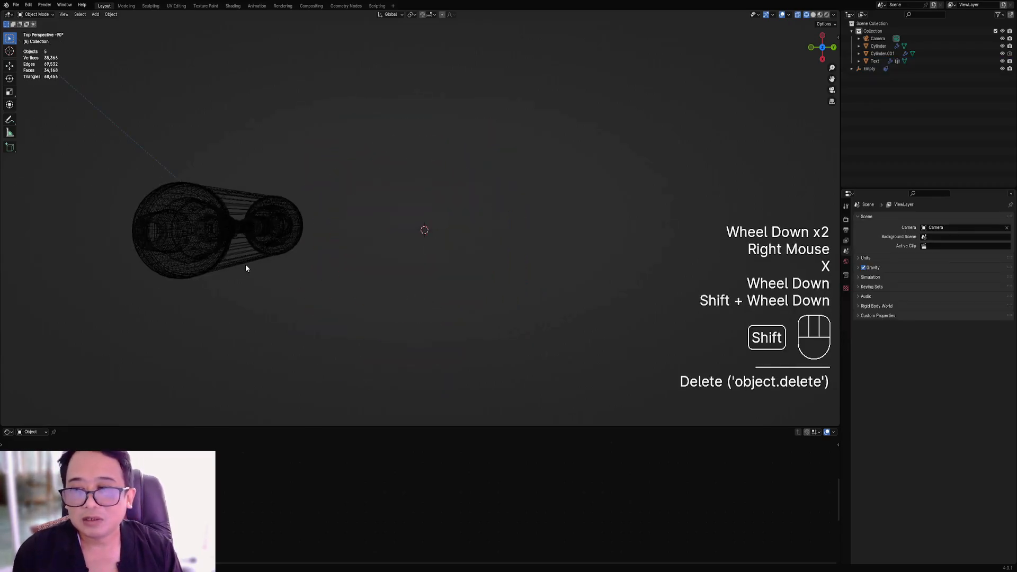
scroll(427, 295, "up", 2)
mouse_move(246, 264)
middle_mouse_down("shift")
mouse_move(427, 295)
mouse_move(404, 245)
mouse_move(429, 239)
mouse_move(448, 207)
mouse_move(433, 265)
mouse_move(442, 242)
middle_mouse_up("shift")
key("z")
left_click(446, 243)
key("ctrl+s")
scroll(431, 252, "down", 1)
scroll(429, 239, "down", 1)
key("z")
left_click(489, 173)
scroll(478, 213, "down", 2)
scroll(439, 268, "up", 1)
scroll(443, 242, "up", 1)
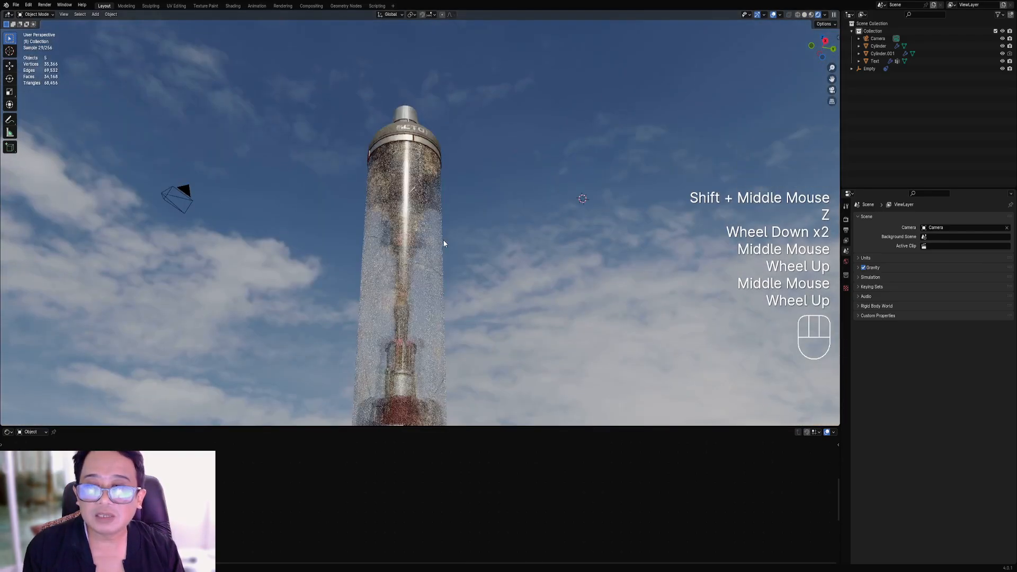
Save the file in solid shading and hide the outer glass cylinder.
key("z")
left_click(460, 200)
middle_click_drag(461, 204, 446, 270, "ctrl")
key("ctrl+s")
right_click(415, 239)
key("h")
scroll(424, 249, "up", 2)
scroll(447, 270, "up", 1)
key("Tab")
key("shift+alt+z")
scroll(435, 248, "up", 1)
key("Tab")
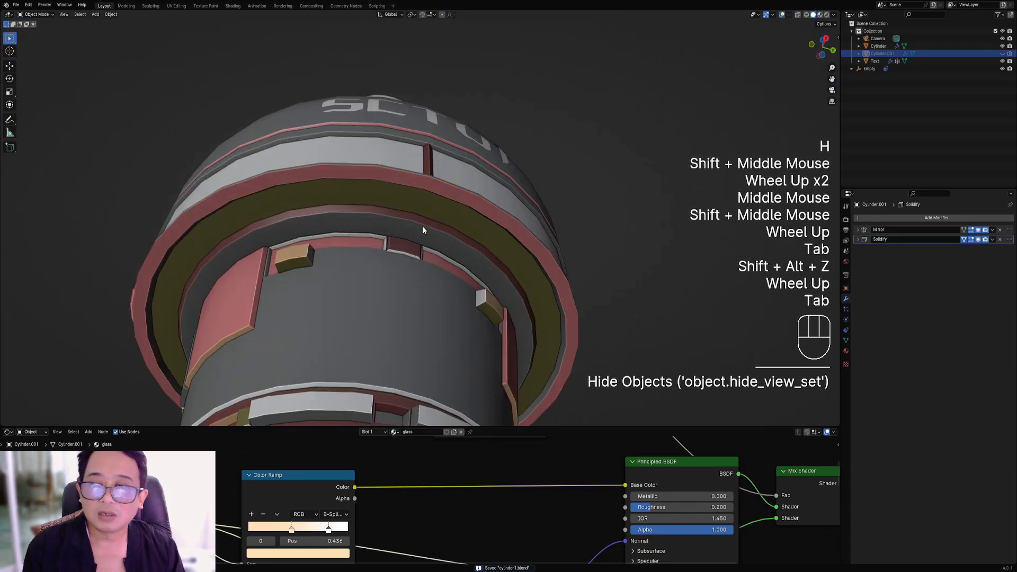
Select the three olive face loops on the underside of the dome's rim in the inner cylinder mesh.
right_click(422, 225)
key("Tab")
key("shift+alt+z")
key("3")
key("alt+a")
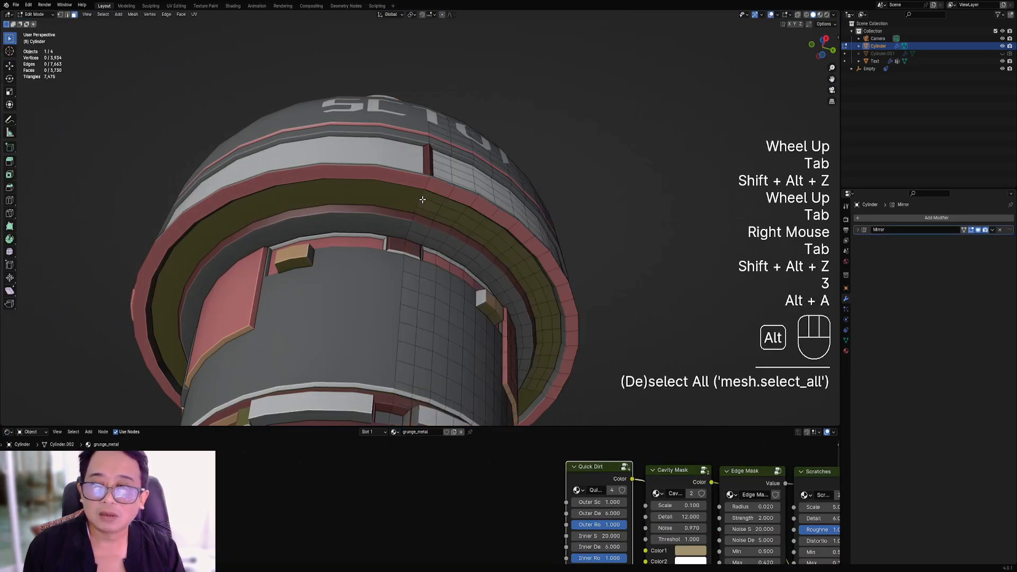
right_click(419, 203, "alt+shift")
right_click(422, 198, "alt+shift")
key("3")
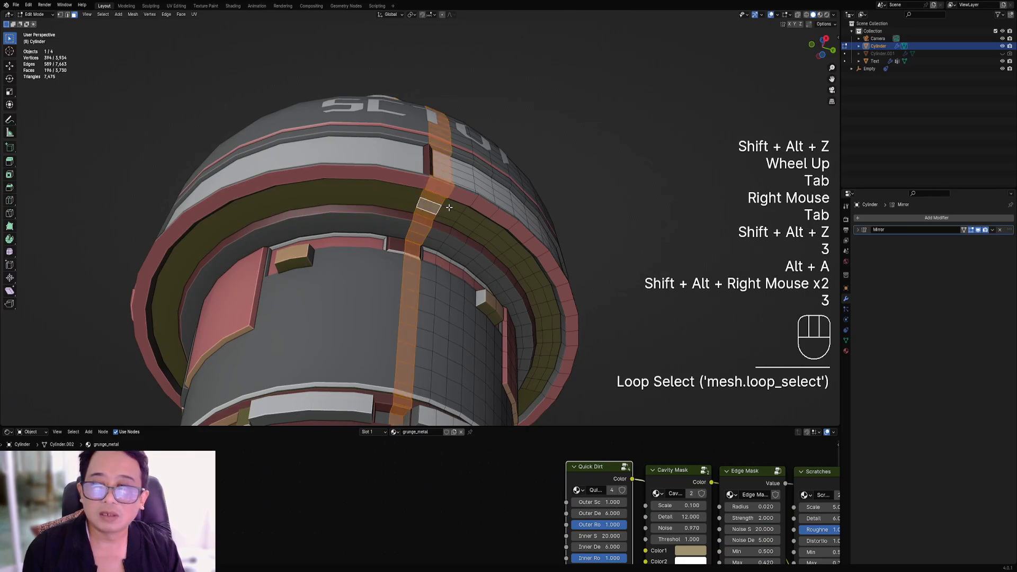
key("alt+a")
right_click(438, 210, "alt+shift")
right_click(438, 212, "alt+shift")
right_click(437, 214, "alt+shift")
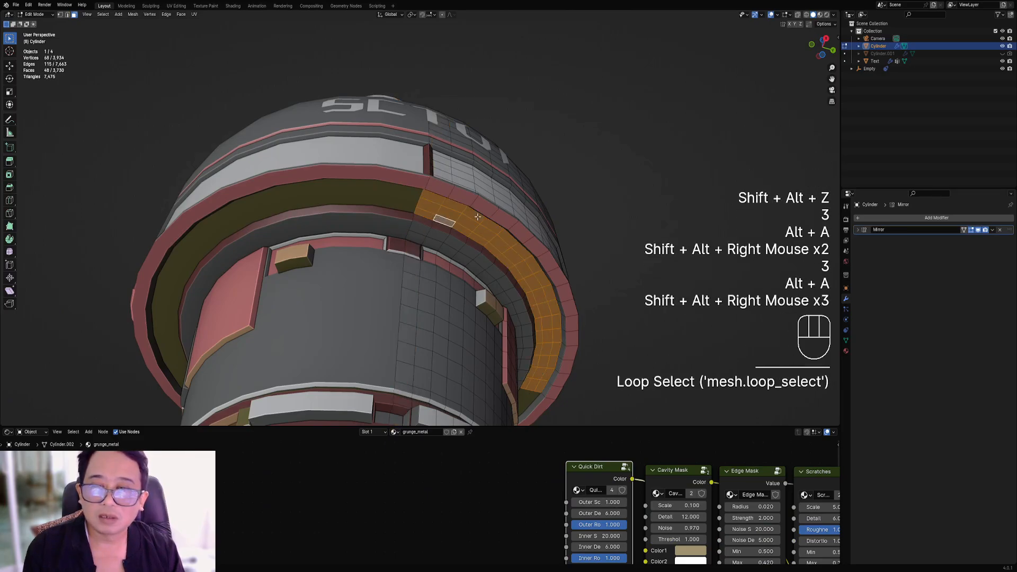
Assign a new Vertex Colored Material to the selected rim faces with Use Vertex Color enabled.
scroll(524, 265, "down", 2)
key("shift+ctrl+x")
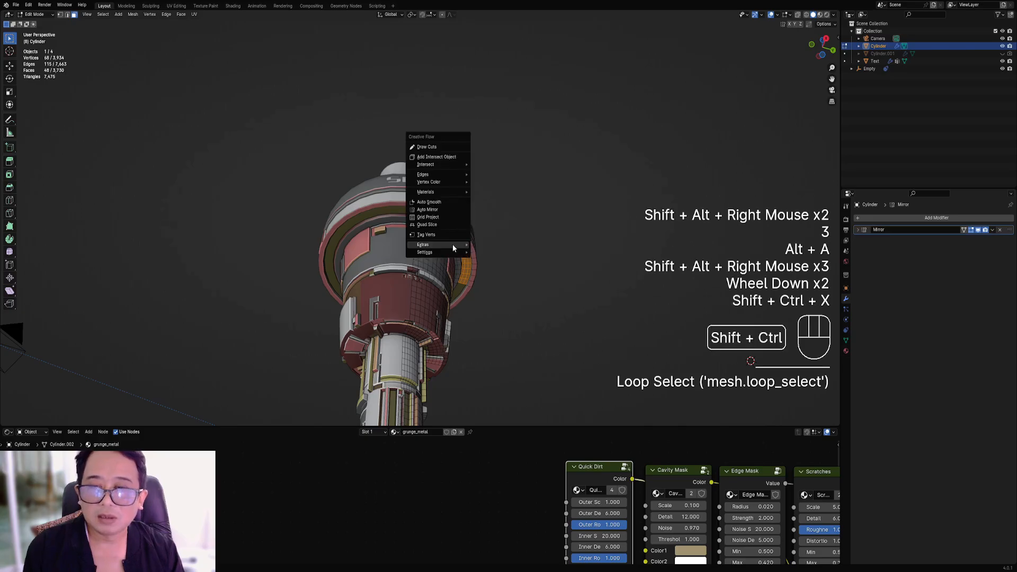
mouse_move(440, 191)
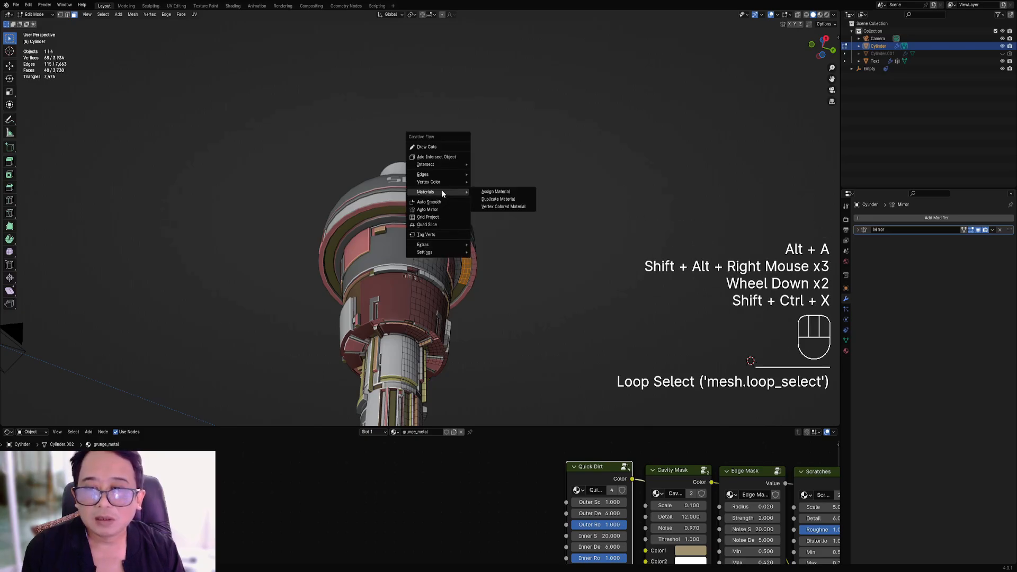
left_click(506, 207)
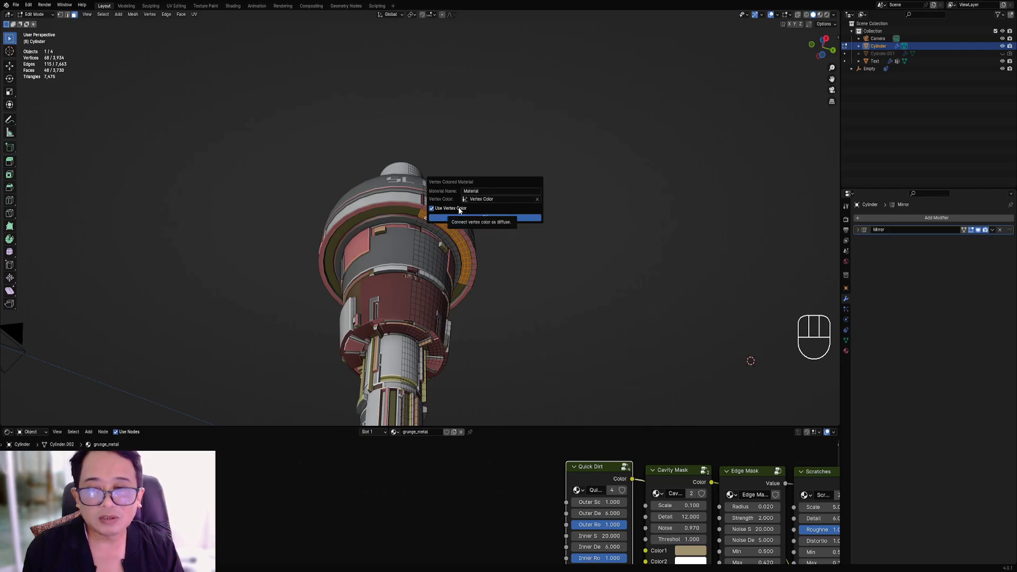
left_click(478, 217)
Rename the new material to "light" and frame its nodes in the shader editor.
scroll(513, 463, "down", 3)
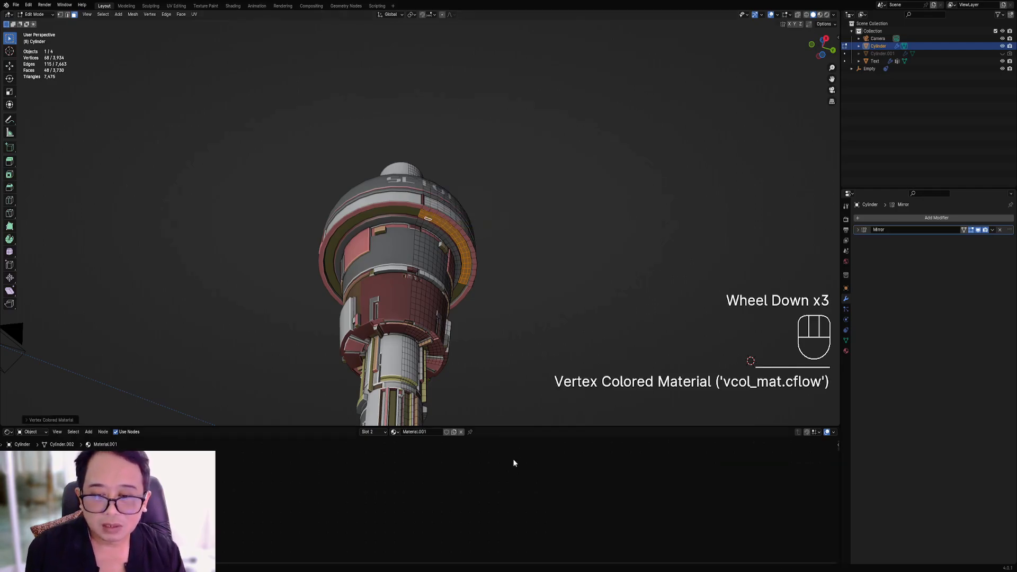
left_click(424, 431)
type("lp")
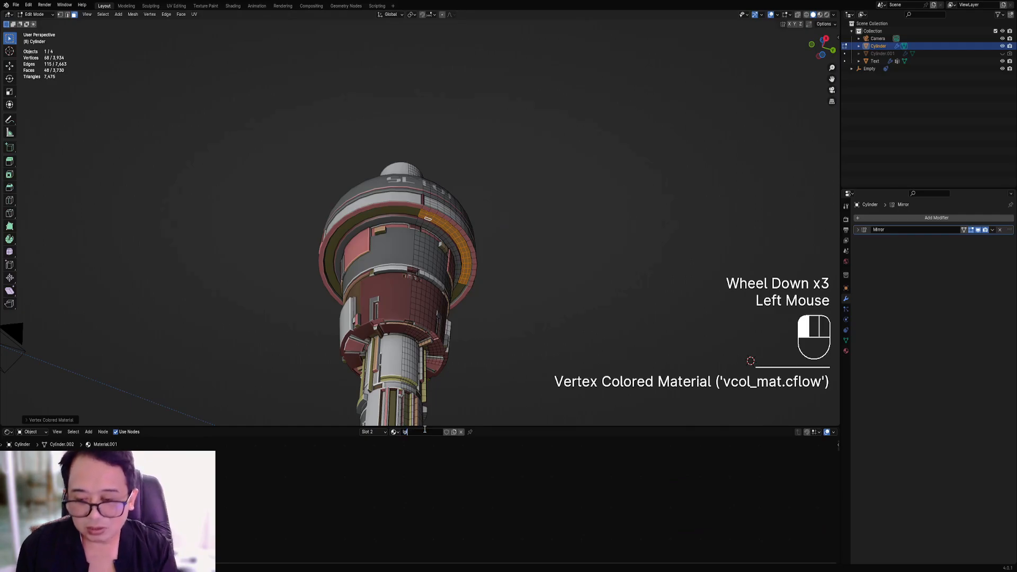
key("BackSpace")
key("BackSpace")
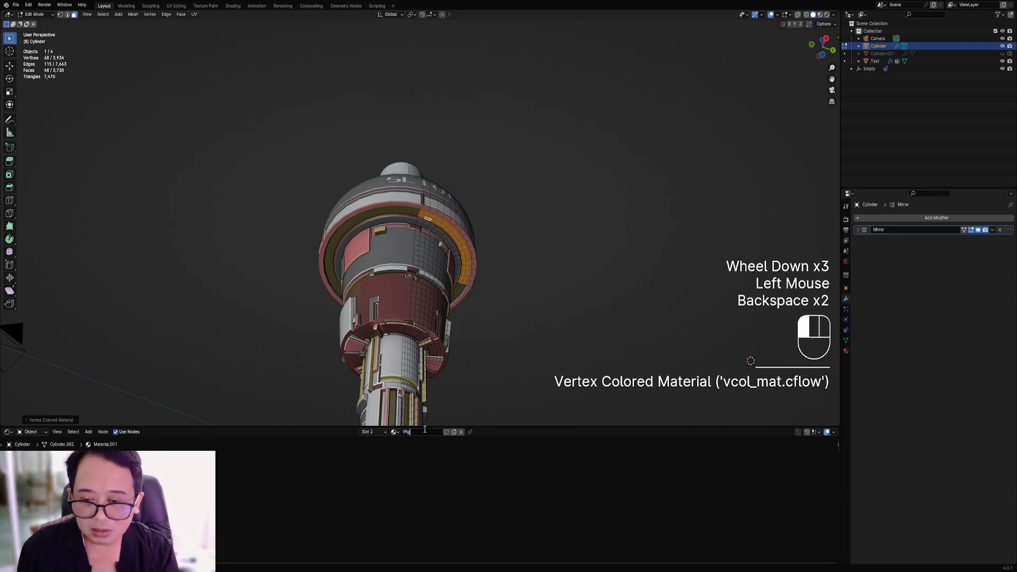
key("BackSpace")
key("BackSpace")
type("light")
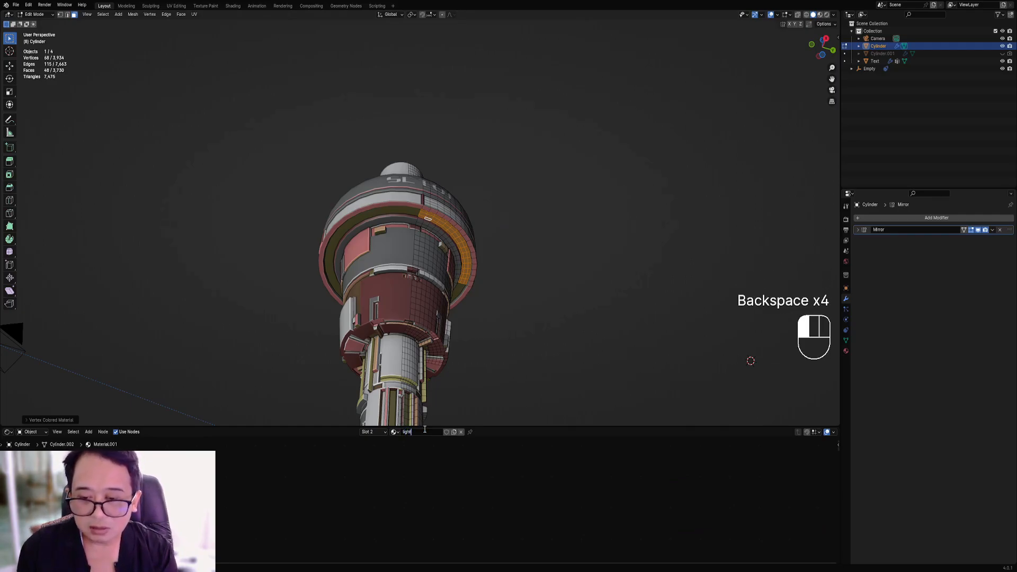
key("Return")
key("Tab")
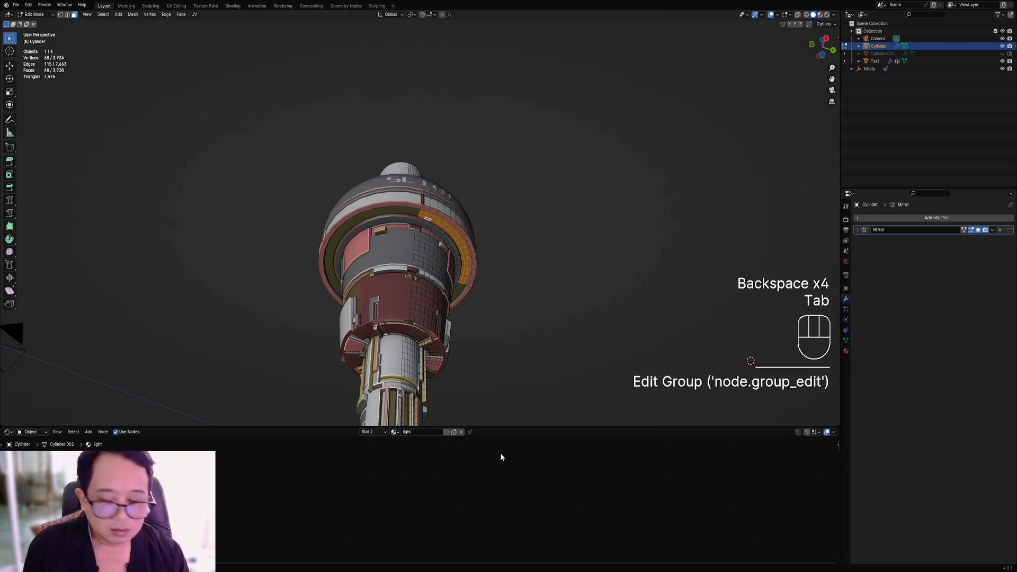
key("KP_Decimal")
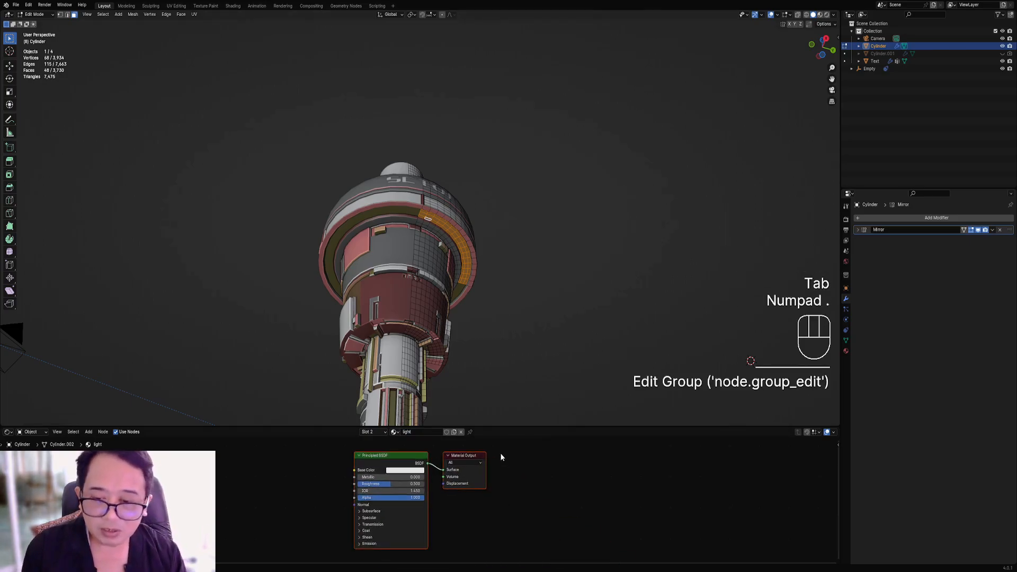
key("Home")
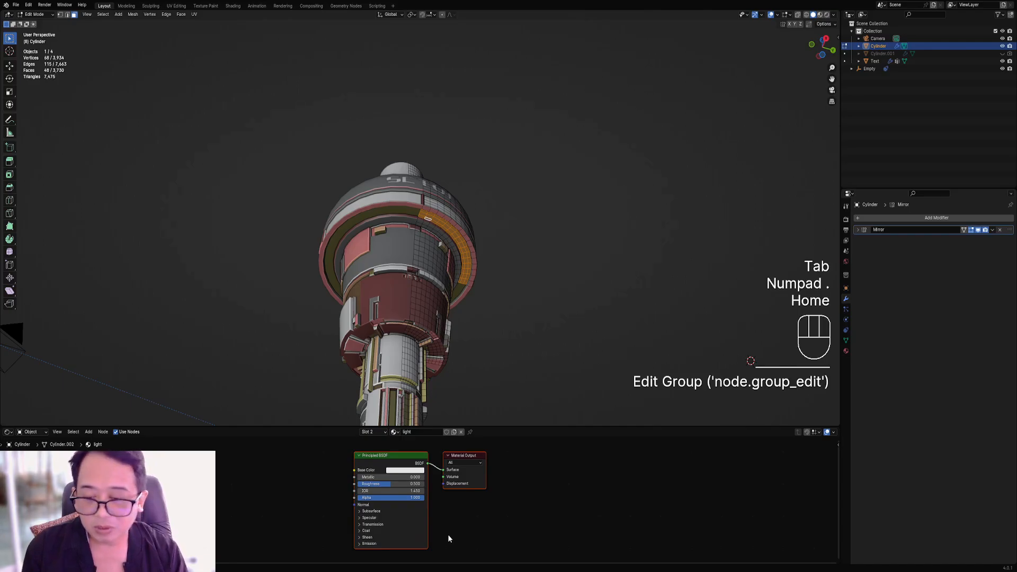
Set the light material's emission strength to 50 and its emission color to a fully saturated orange with hue 0.029.
scroll(479, 489, "down", 4)
middle_click_drag(478, 488, 554, 471)
scroll(481, 477, "down", 2)
key("Home")
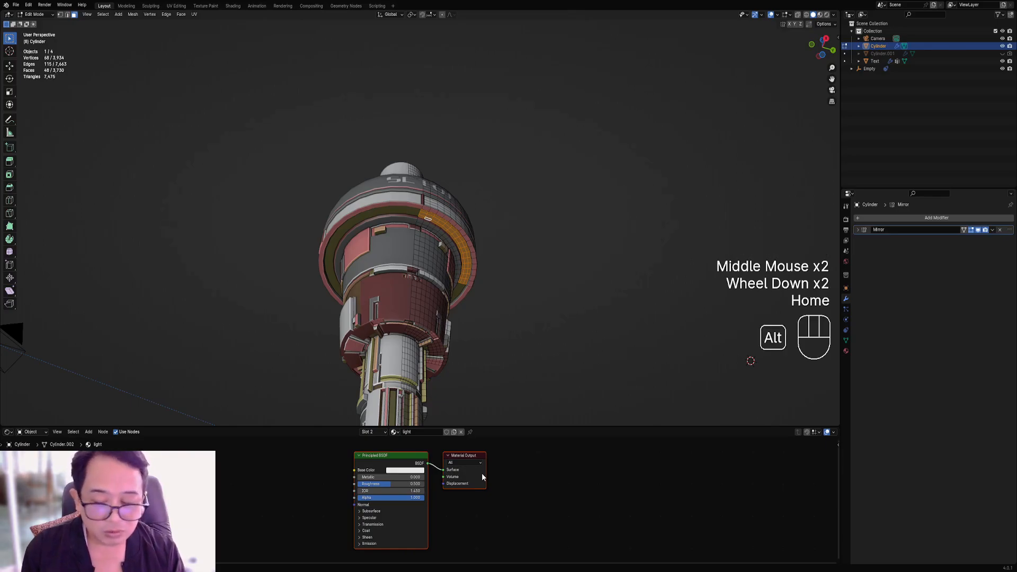
key("alt+a")
key("KP_Decimal")
scroll(418, 490, "up", 1)
scroll(419, 489, "up", 1)
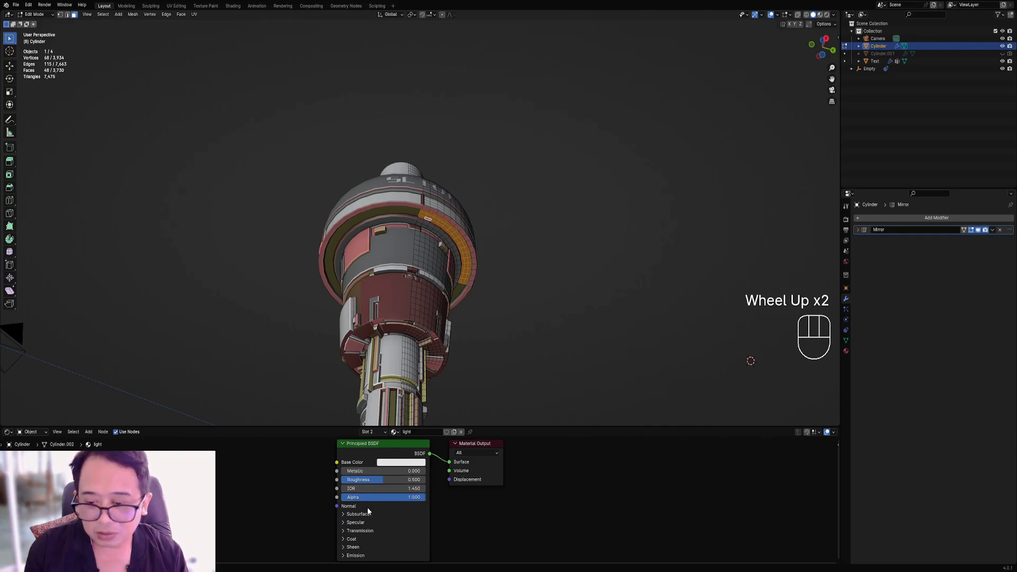
middle_click_drag(373, 542, 388, 498)
left_click(382, 512)
double_click(431, 528)
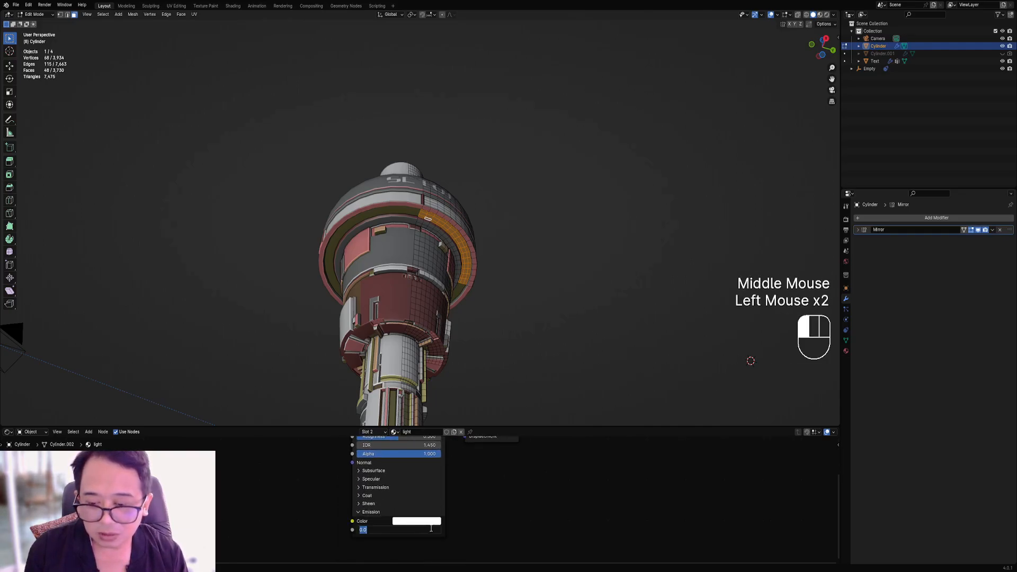
type("50")
key("Return")
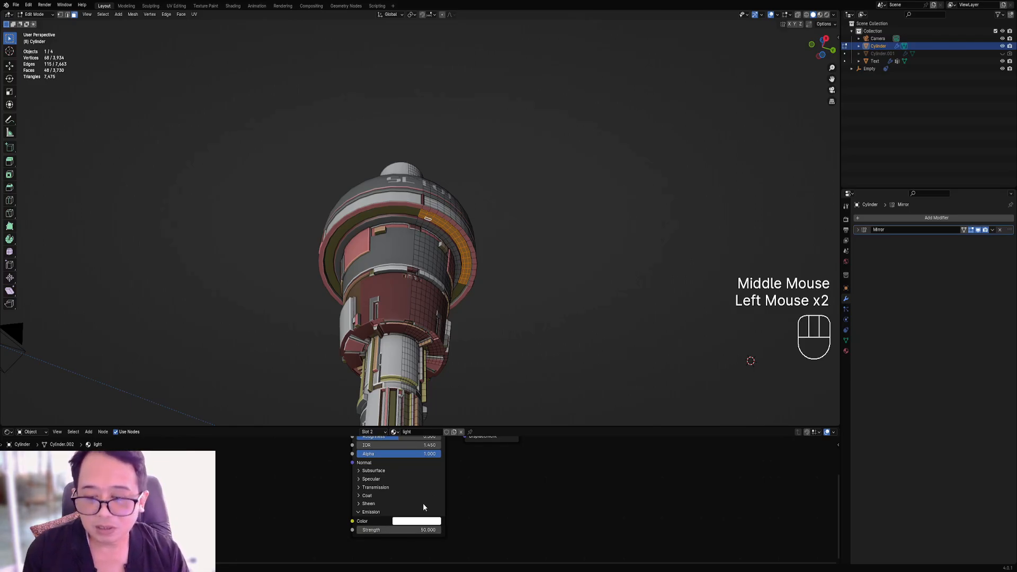
left_click(422, 521)
left_click_drag(424, 449, 414, 459)
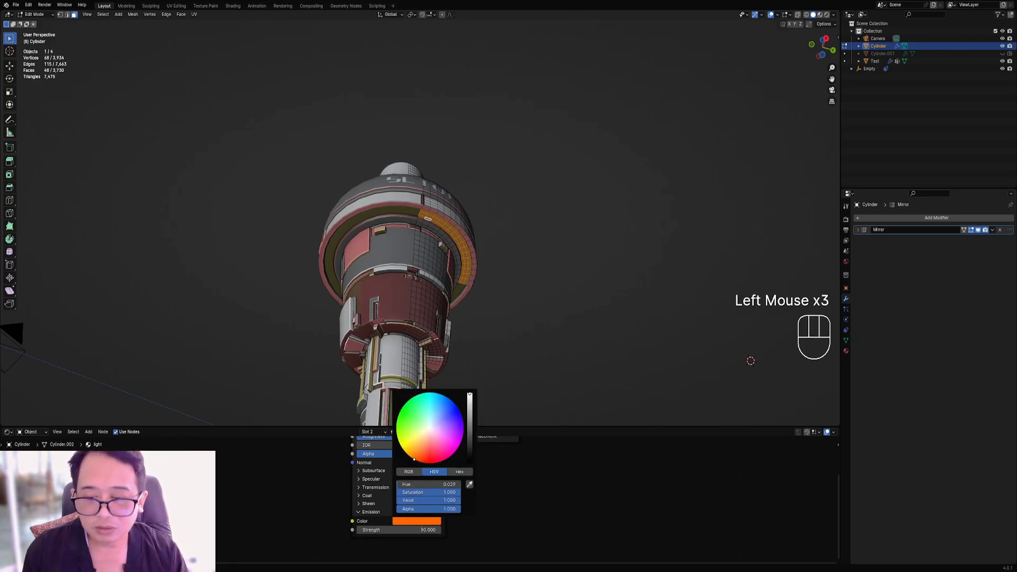
Leave edit mode, unhide the outer glass cylinder, clear the selection and save the file.
key("Tab")
scroll(475, 255, "down", 2)
key("alt+h")
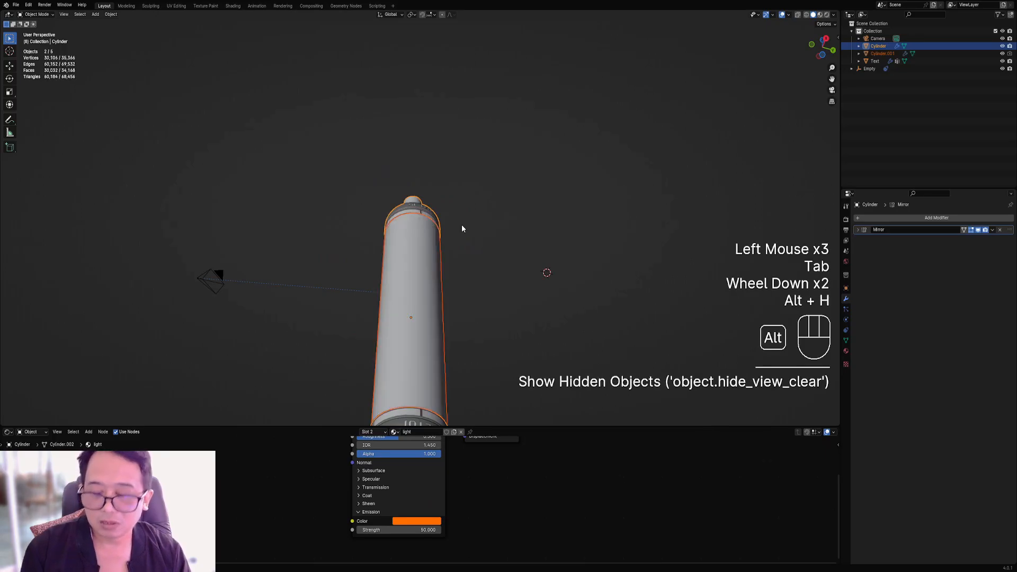
key("alt+a")
key("ctrl+s")
Examine the glowing rim through the glass in rendered shading from above and below.
key("z")
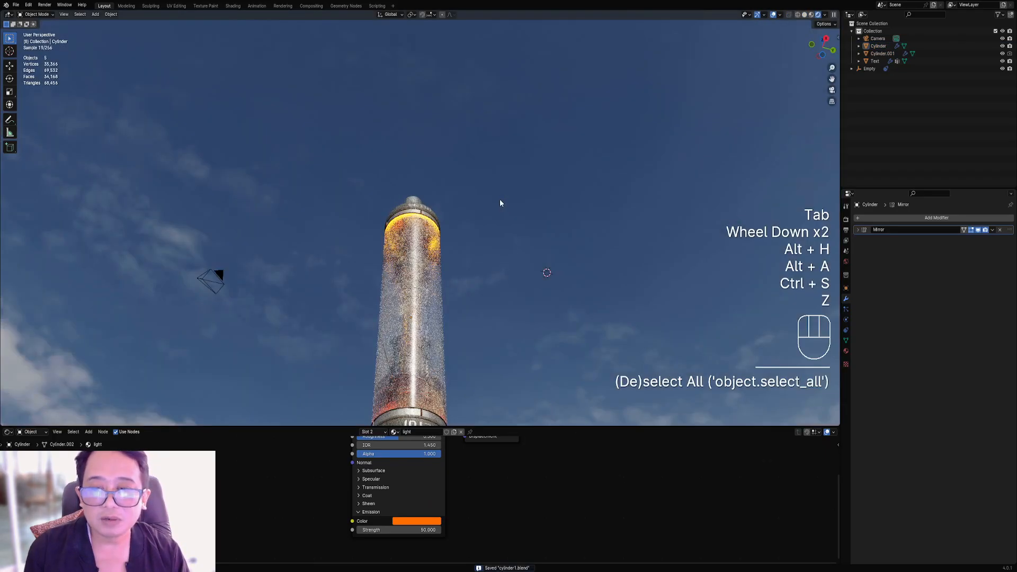
mouse_move(500, 199)
middle_mouse_down()
mouse_move(503, 264)
mouse_move(487, 213)
middle_mouse_up()
scroll(503, 265, "down", 1, "shift")
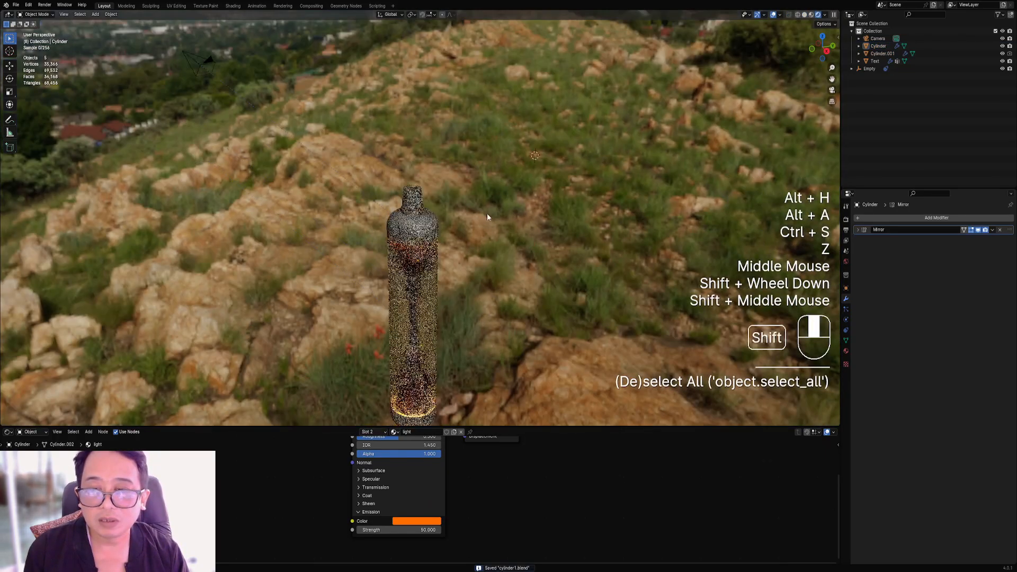
middle_click_drag(488, 288, 488, 234)
scroll(488, 233, "up", 1)
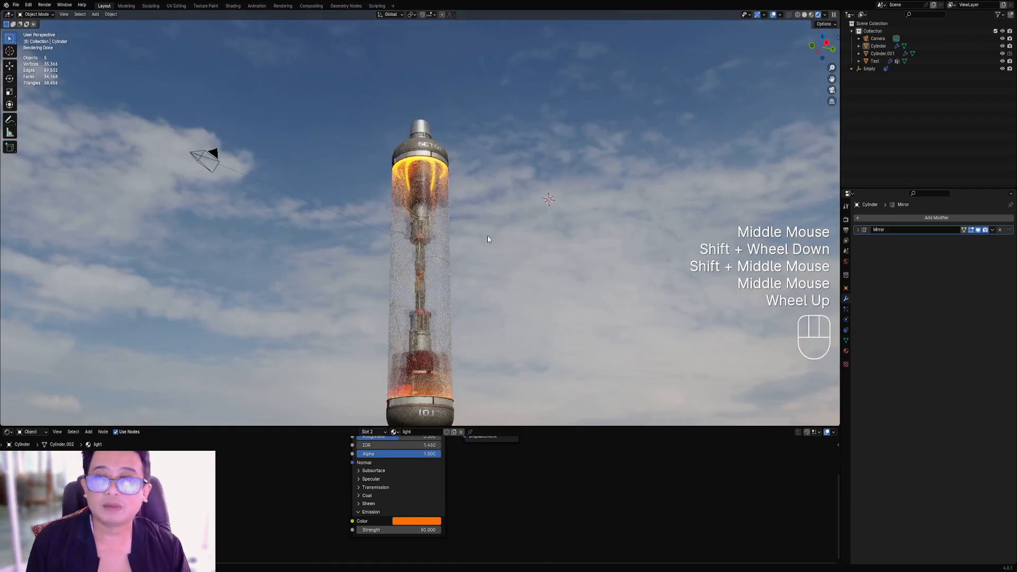
Save the file in solid shading and return the viewport to rendered shading.
key("z")
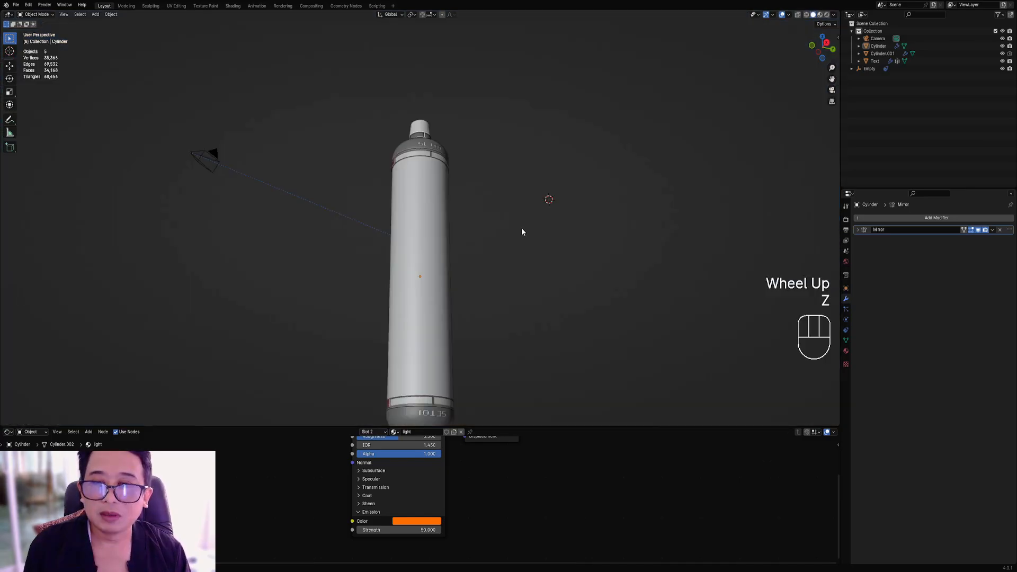
key("ctrl+s")
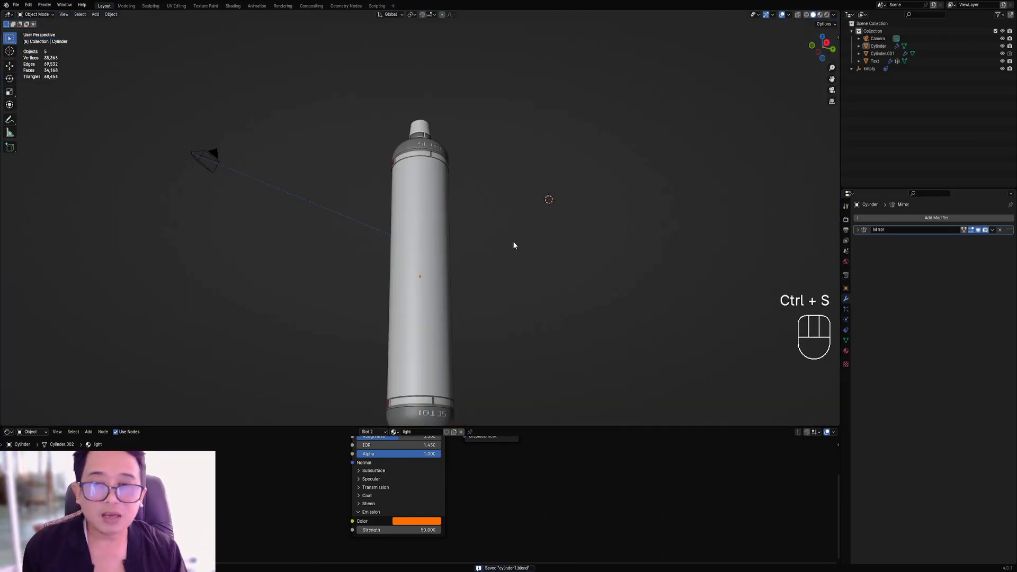
key("z")
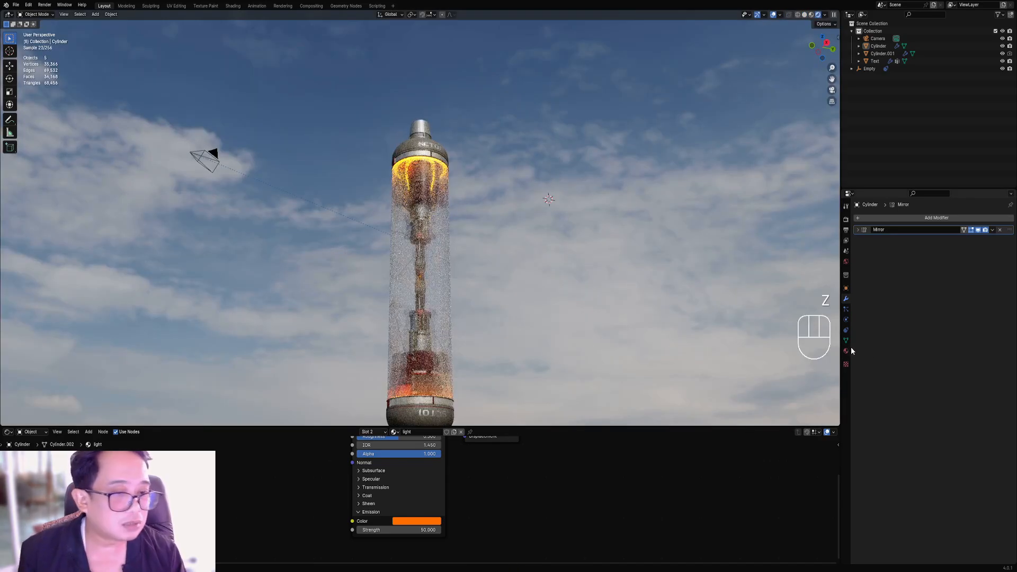
Try the dikhololo_night and quarry_03 HDRIs as the world environment around the cylinder.
left_click(845, 261)
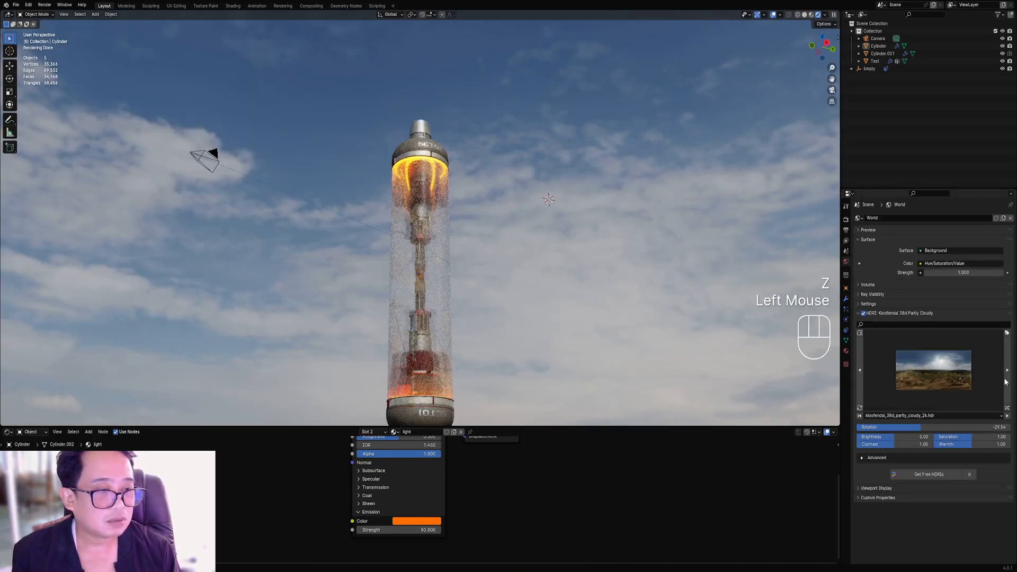
left_click(1006, 410)
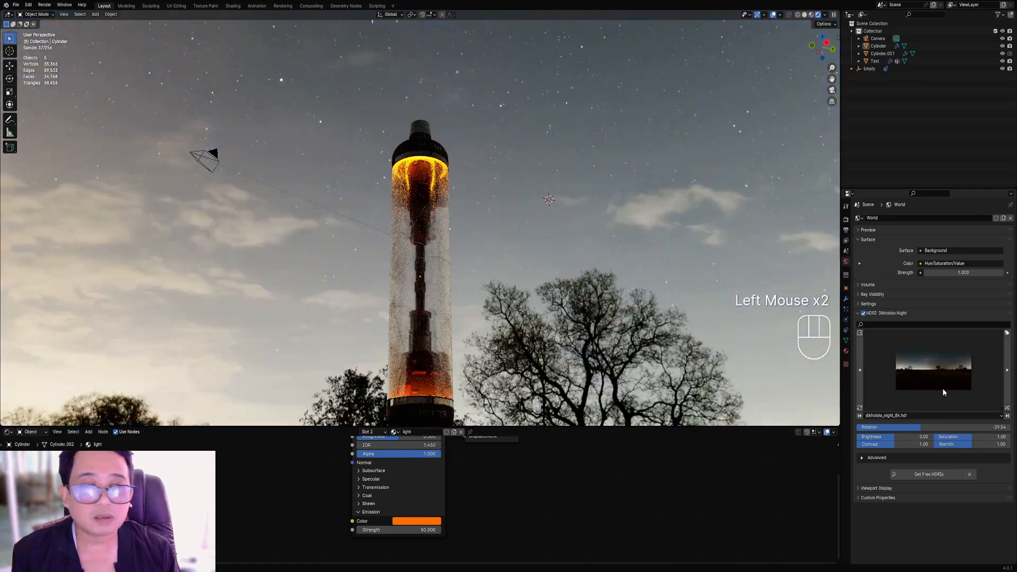
left_click(942, 392)
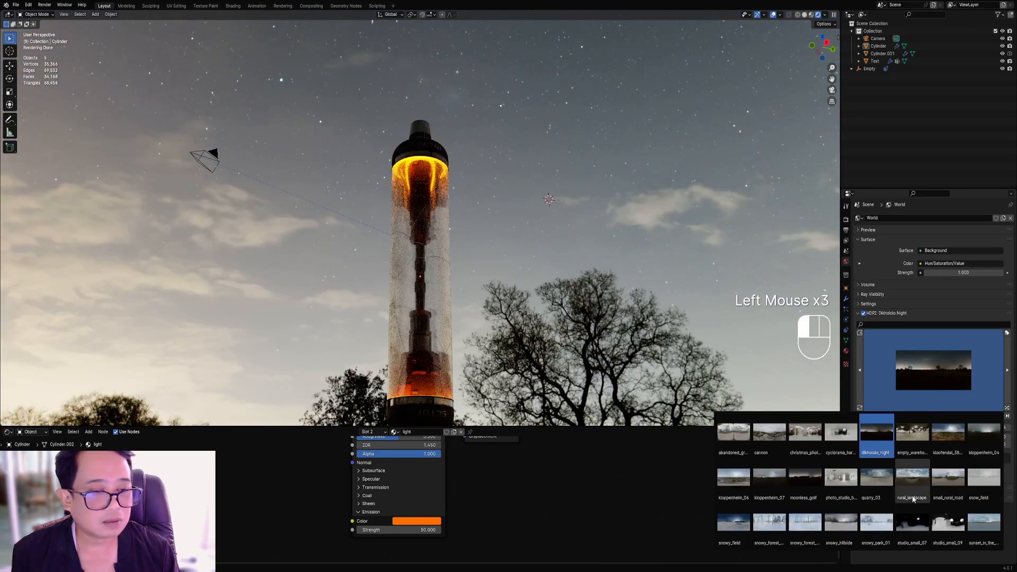
left_click(893, 490)
middle_click_drag(450, 227, 455, 339)
Try the kloofendal_38d_partly_cloudy and cannon HDRIs as the world environment.
left_click(921, 380)
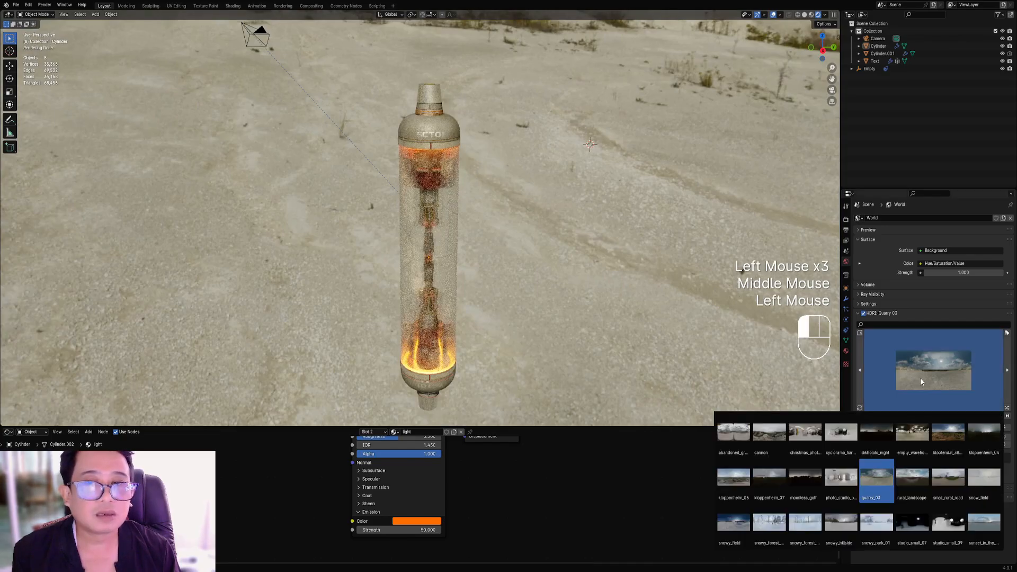
left_click(940, 416)
scroll(609, 222, "up", 3)
middle_click_drag(616, 370, 469, 283)
scroll(469, 283, "down", 3)
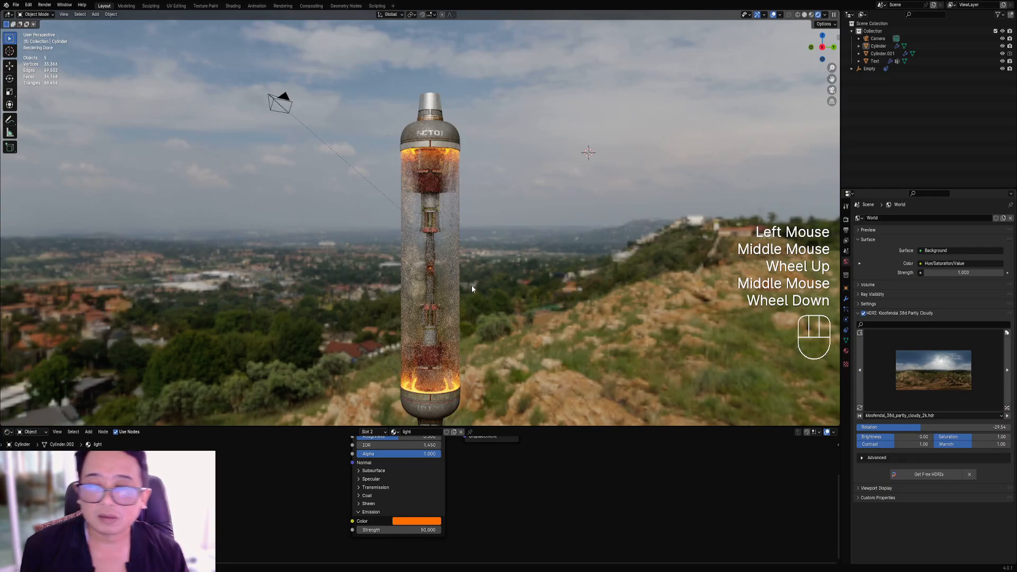
left_click(933, 376)
left_click(769, 431)
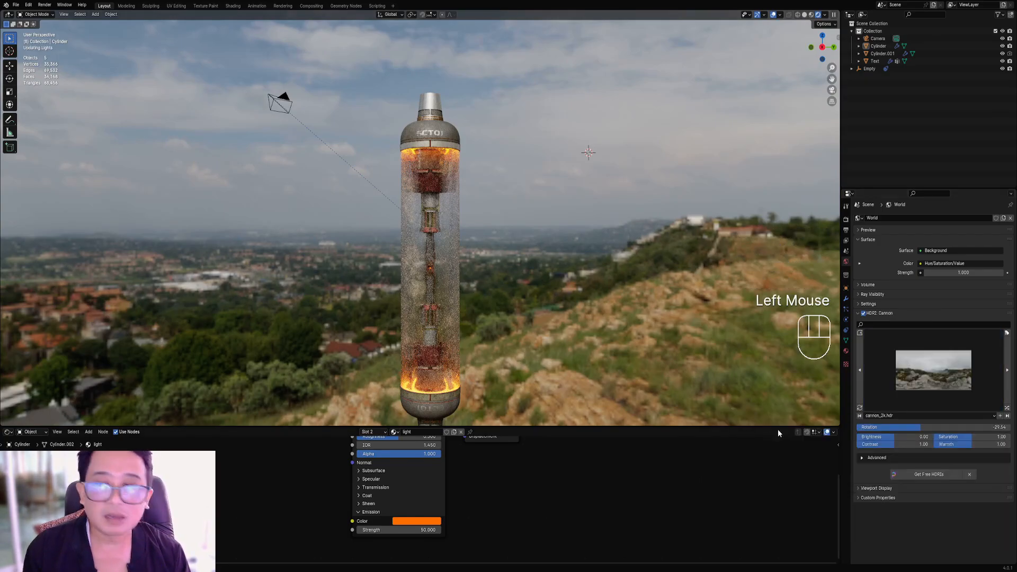
Set the world environment to the abandoned_greenhouse HDRI and view the cylinder in a maximized viewport.
left_click(908, 382)
left_click(733, 431)
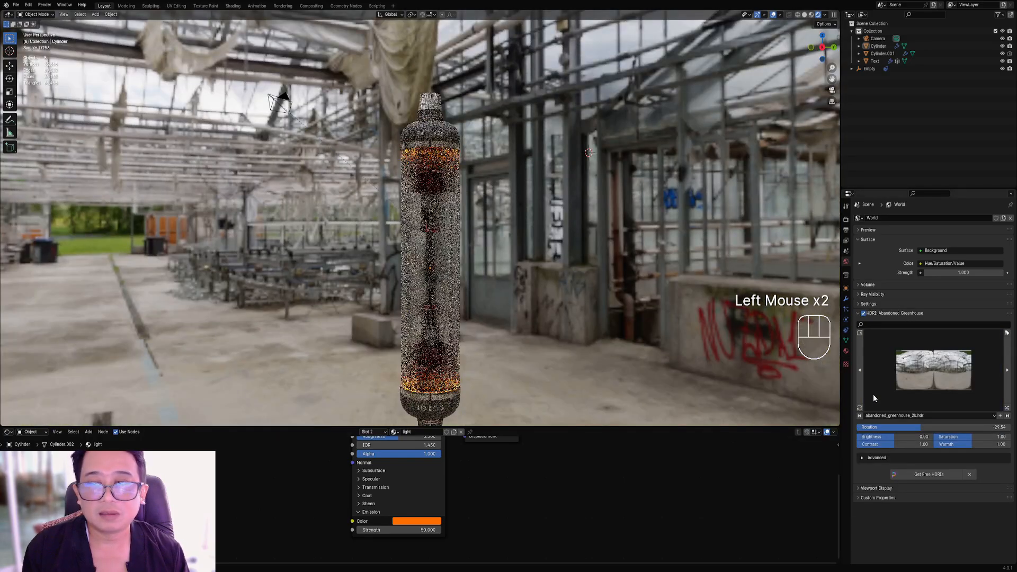
left_click(936, 373)
middle_click_drag(634, 322, 547, 301)
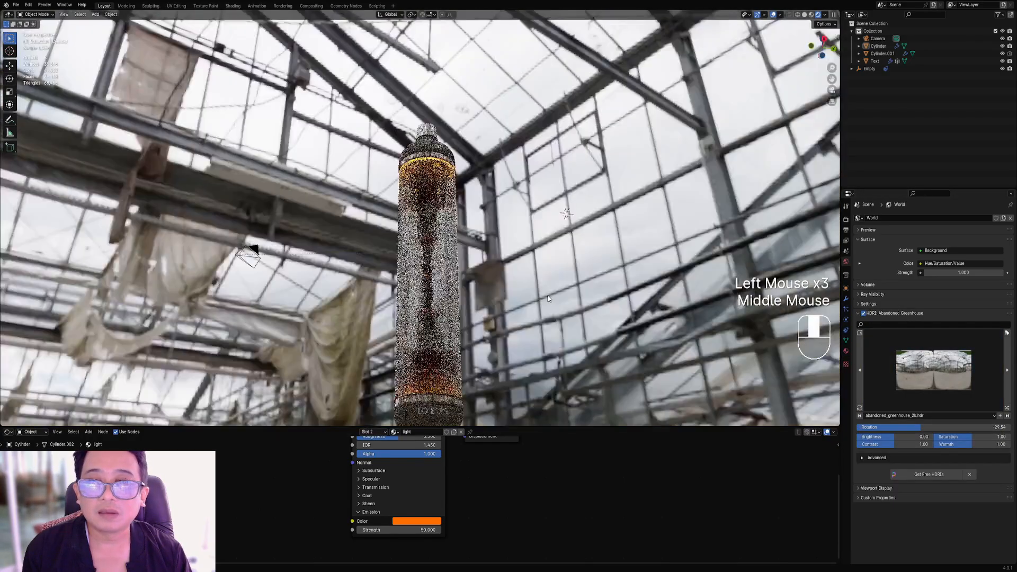
scroll(547, 300, "up", 2)
key("ctrl+space")
middle_click_drag(546, 303, 594, 319)
scroll(594, 318, "down", 2)
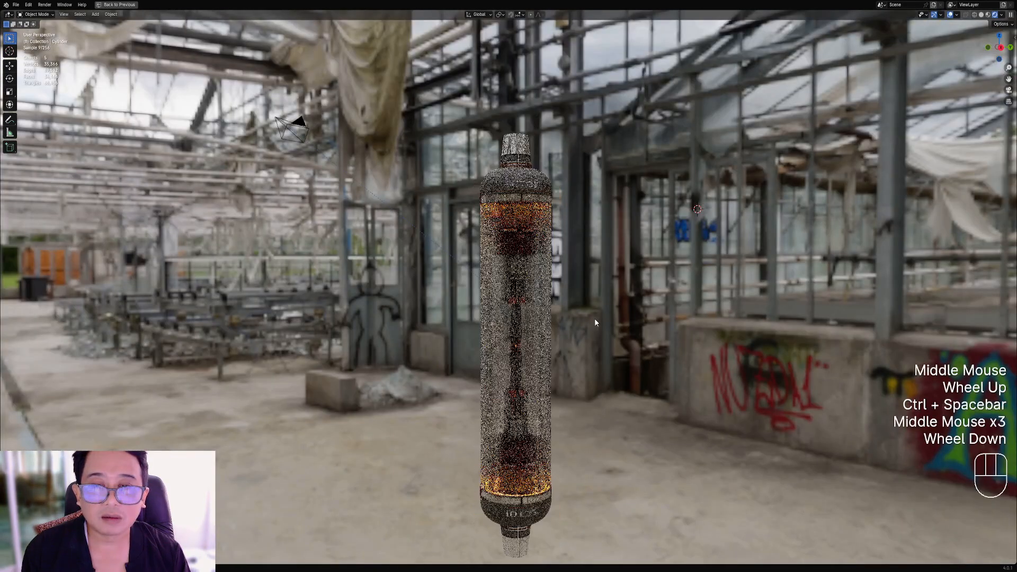
Hide the outer glass cylinder in solid shading and save the file with the inner cylinder mesh in edit mode.
key("z")
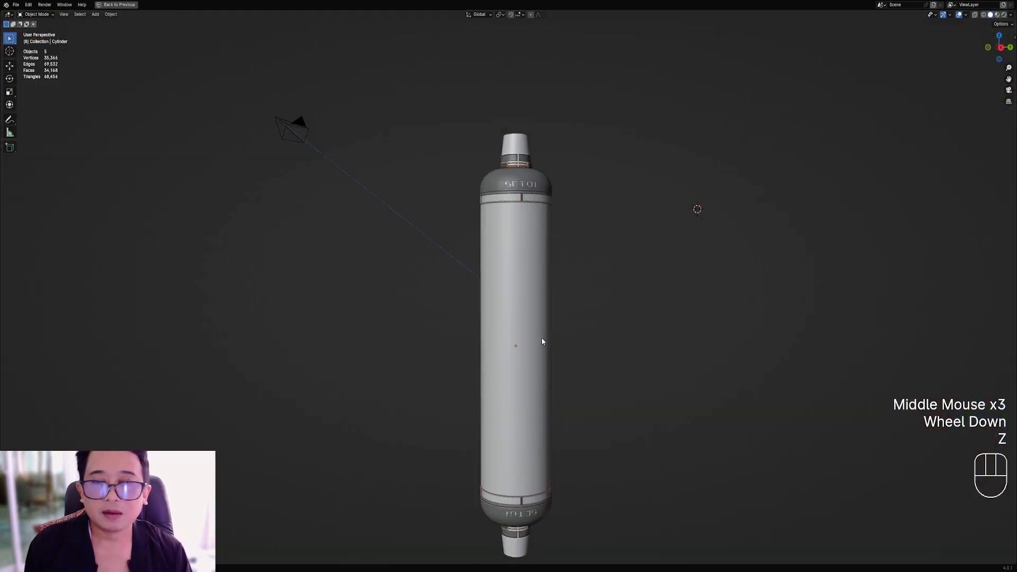
right_click(535, 341)
key("h")
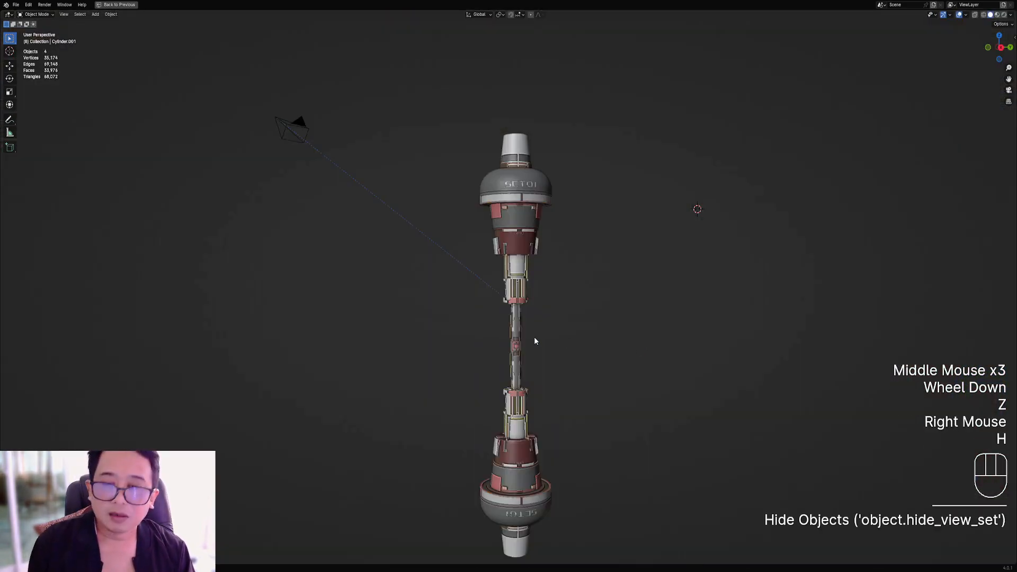
right_click(534, 336)
key("Tab")
scroll(558, 312, "up", 2)
middle_click_drag(558, 312, 586, 340, "alt")
scroll(529, 288, "up", 2)
key("ctrl+s")
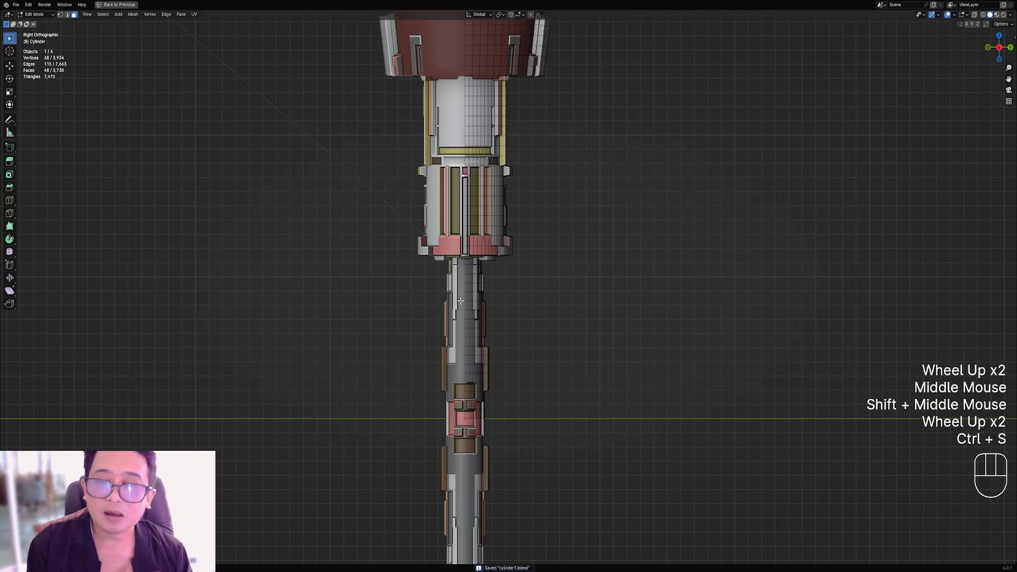
Select an olive recessed panel face on the lower drum and every face sharing its vertex color with Creative Flow.
middle_click_drag(482, 208, 537, 207)
scroll(532, 206, "up", 2)
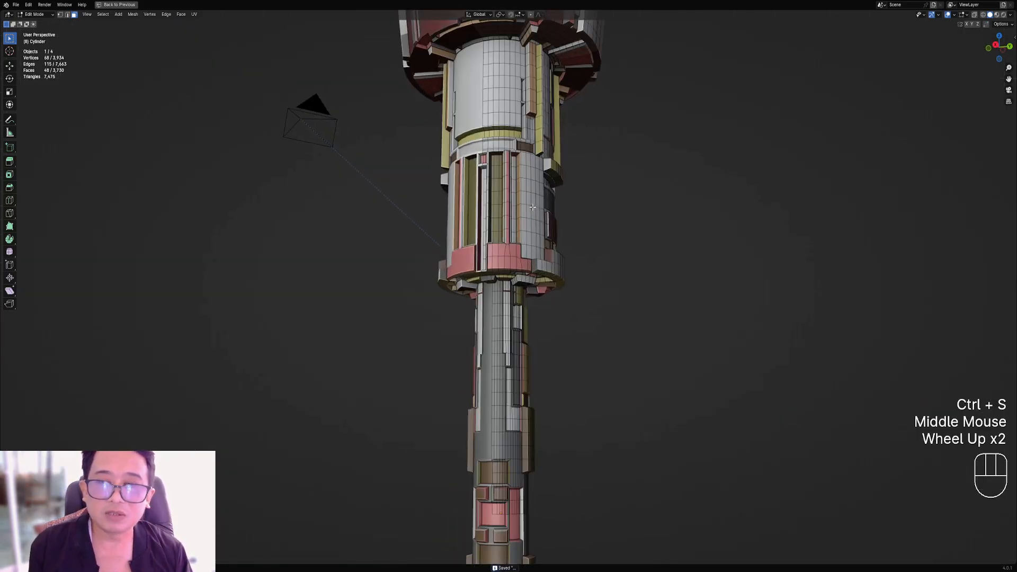
middle_click(497, 182, "alt")
scroll(521, 270, "up", 2)
key("3")
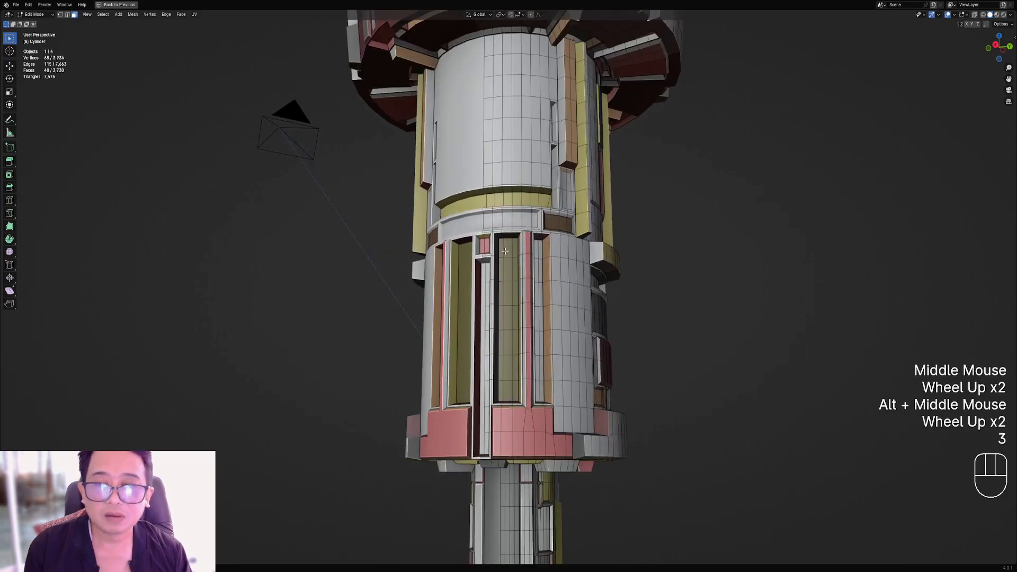
right_click(507, 248)
key("ctrl+shift+x")
mouse_move(560, 230)
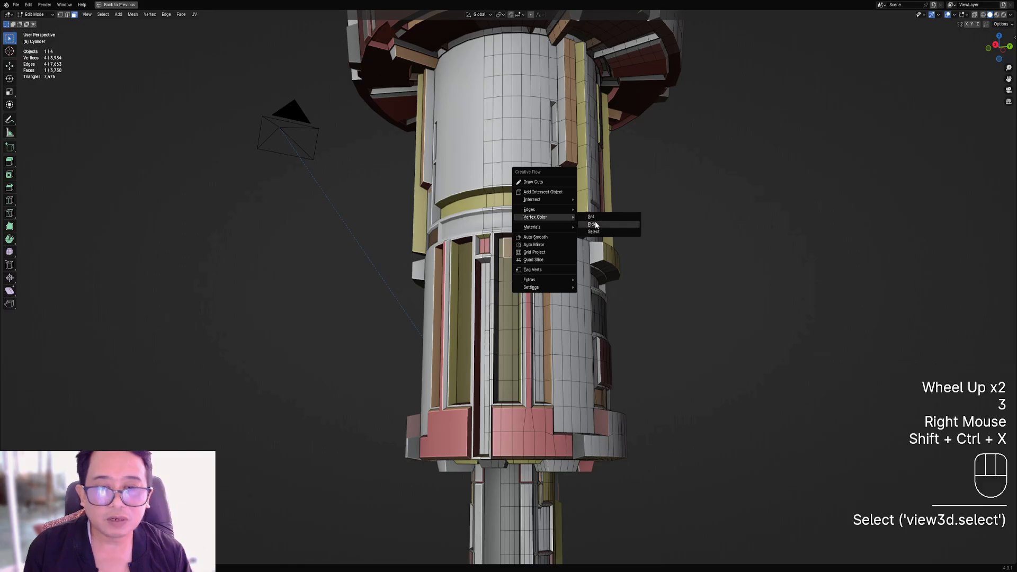
left_click(594, 232)
Check the vertex color selection in wireframe, return to solid shading and deselect all faces.
scroll(596, 227, "down", 1)
key("shift+z")
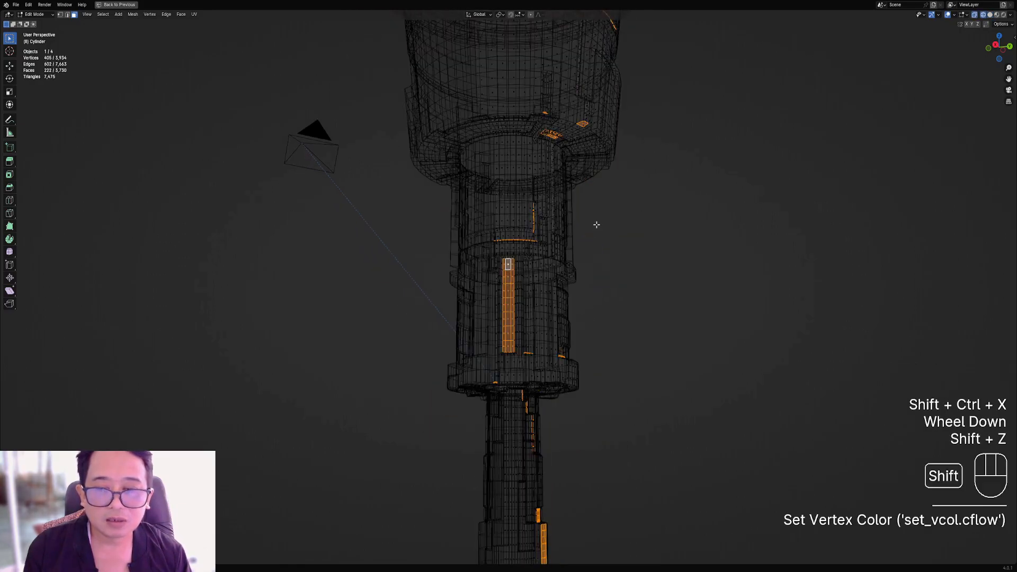
scroll(595, 222, "down", 2)
key("shift+z")
middle_click_drag(585, 274, 567, 245, "shift")
scroll(567, 246, "up", 2)
key("alt+a")
Select the whole olive recessed panel from one of its faces using Linked Flat Faces with a sharpness of 18.4°.
scroll(459, 184, "up", 2)
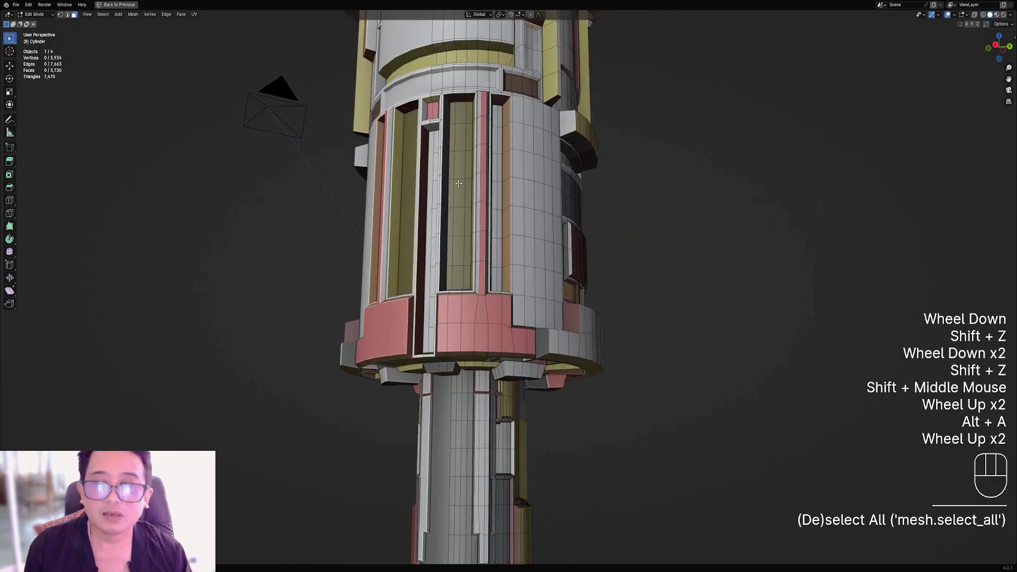
right_click(457, 166)
key("q")
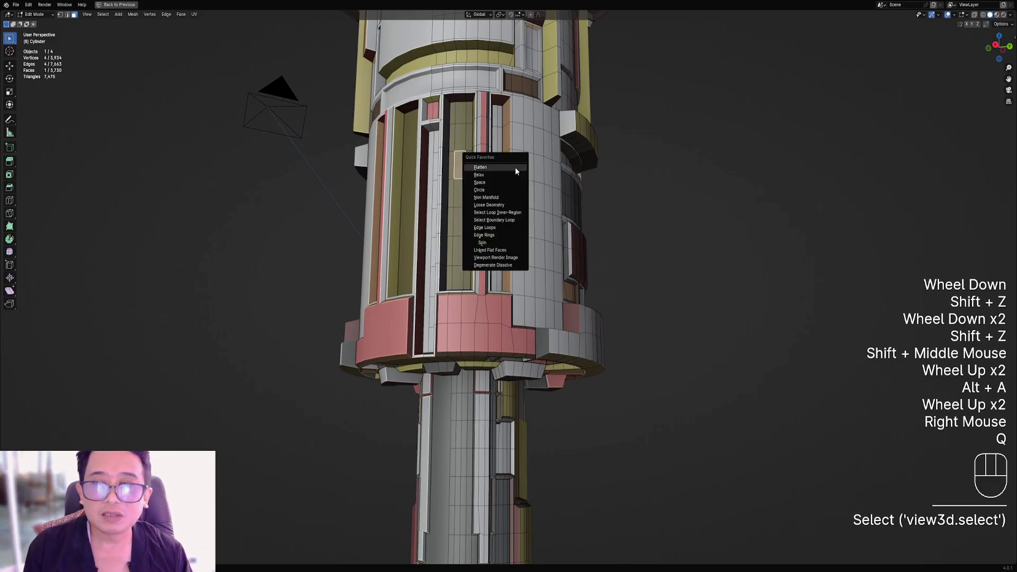
left_click(499, 250)
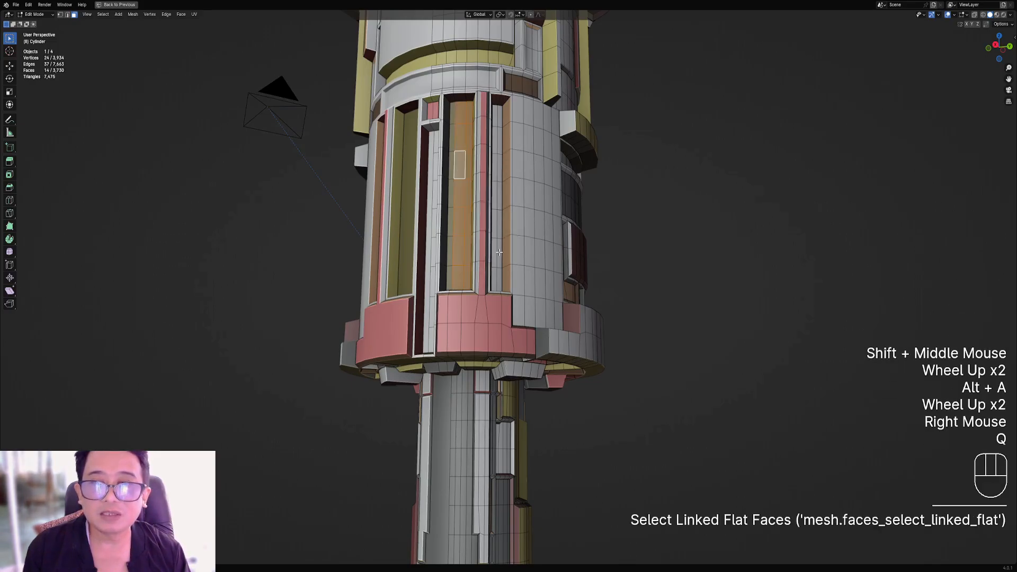
scroll(522, 278, "up", 1)
middle_click_drag(499, 252, 467, 171, "shift")
scroll(521, 278, "up", 1)
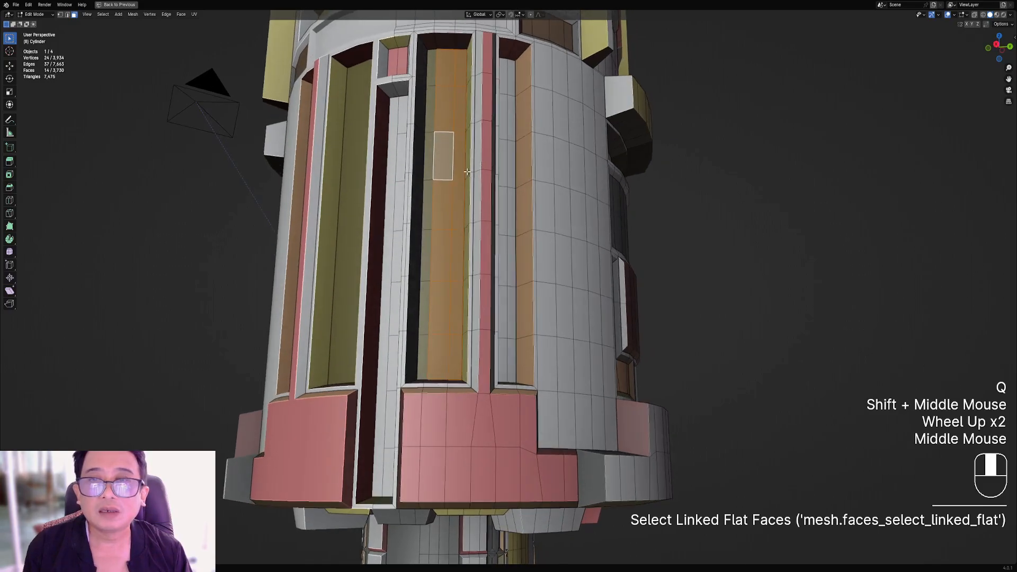
key("F9")
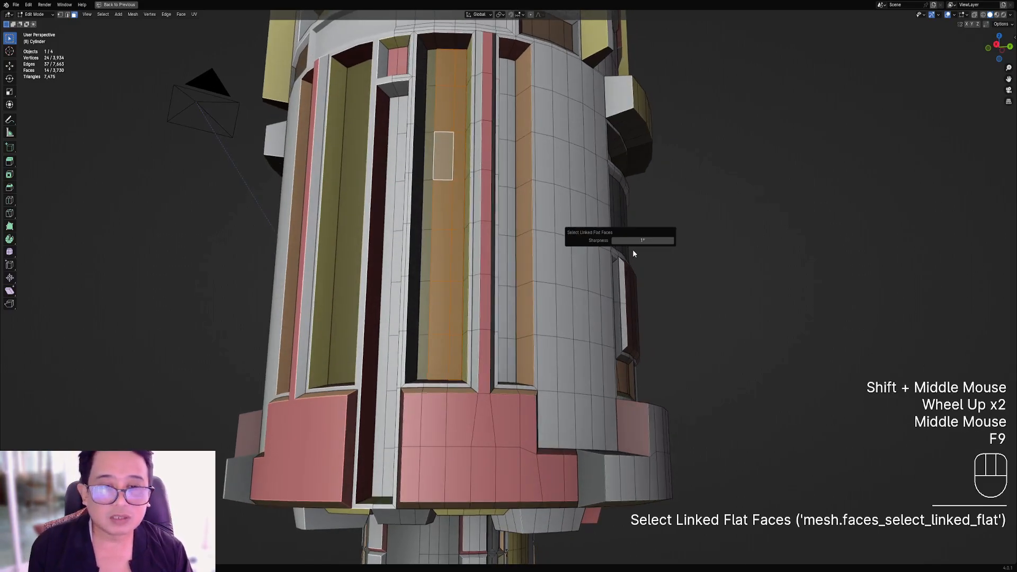
left_click_drag(595, 243, 622, 244)
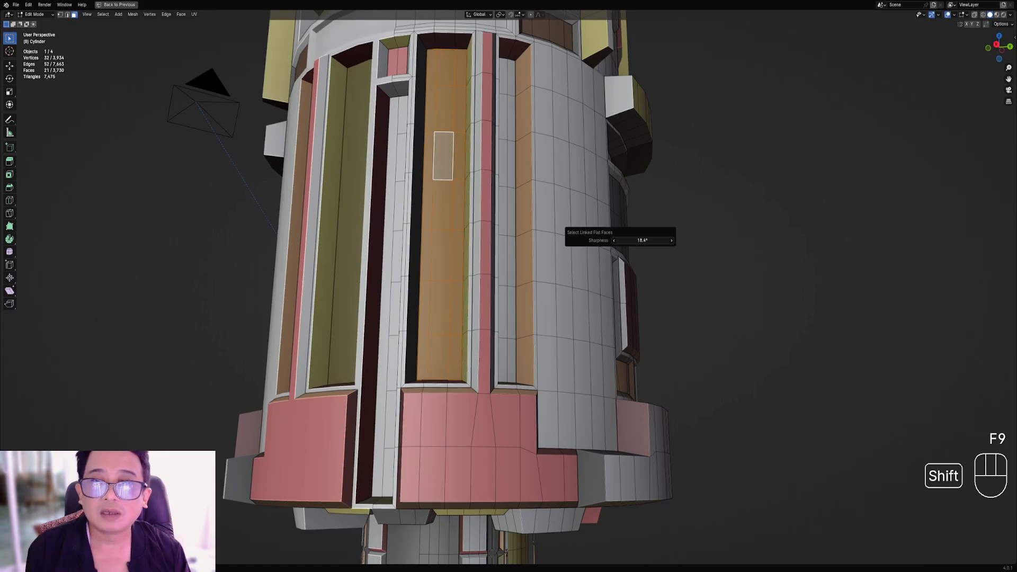
Assign the light material to the selected recessed panel faces on the lower drum with Creative Flow.
scroll(520, 223, "down", 3)
key("shift+ctrl+x")
mouse_move(519, 221)
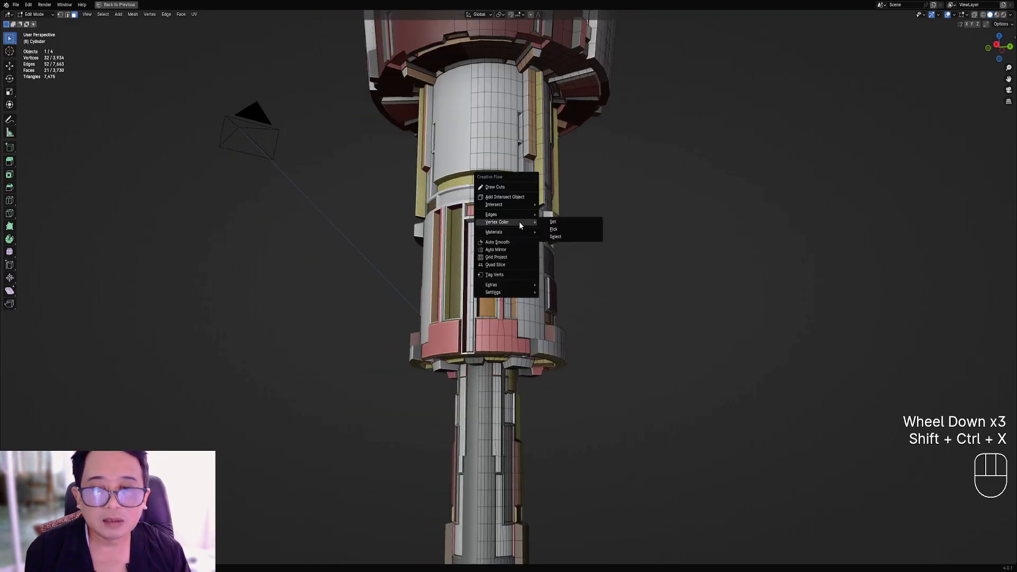
left_click(602, 241)
left_click(602, 247)
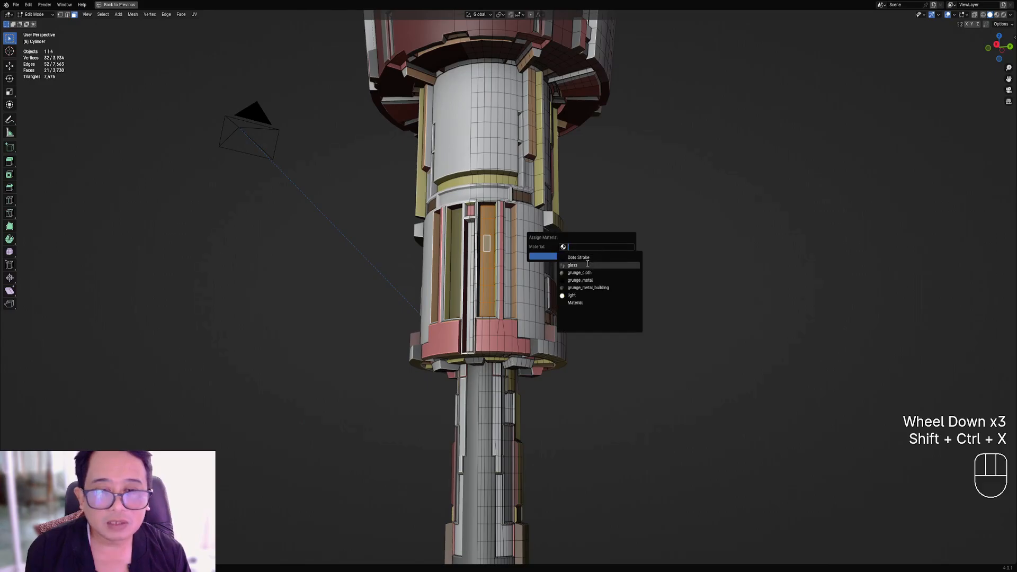
left_click(573, 295)
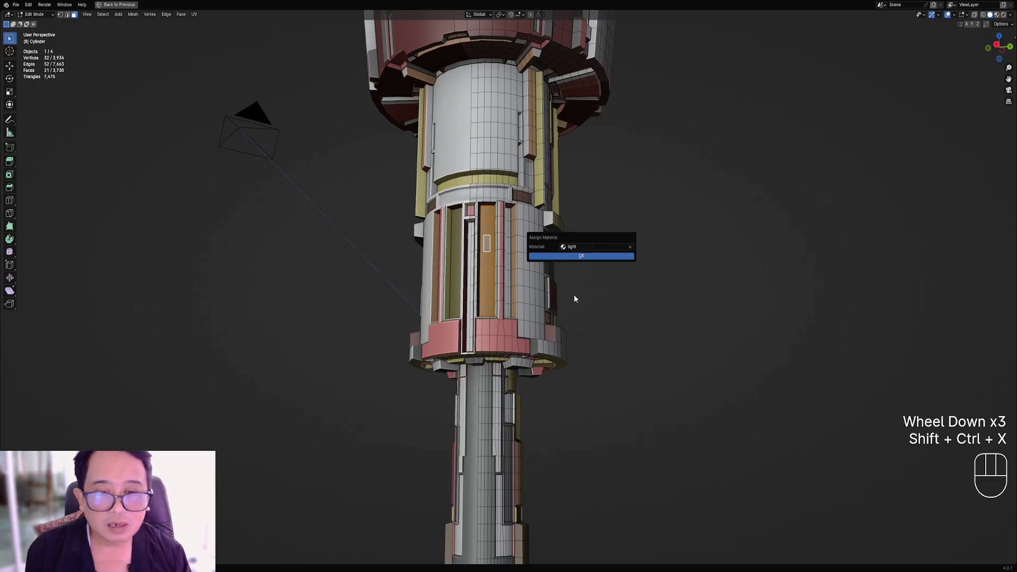
left_click(577, 256)
Leave mesh editing, reveal the hidden glass cylinder and inspect the lit panels in rendered shading without overlays.
key("Tab")
key("alt+h")
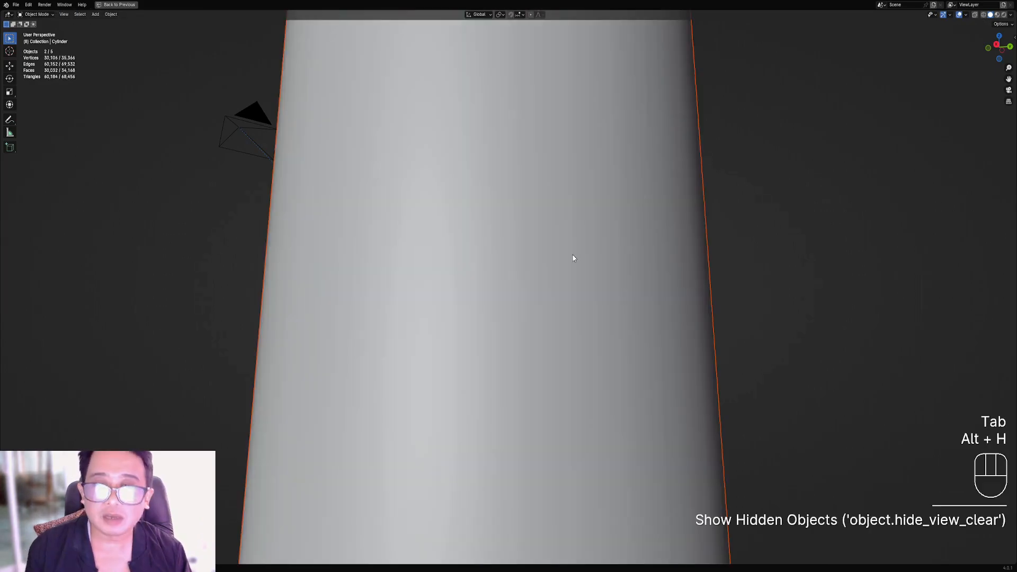
key("z")
scroll(609, 235, "down", 3)
scroll(609, 231, "down", 3)
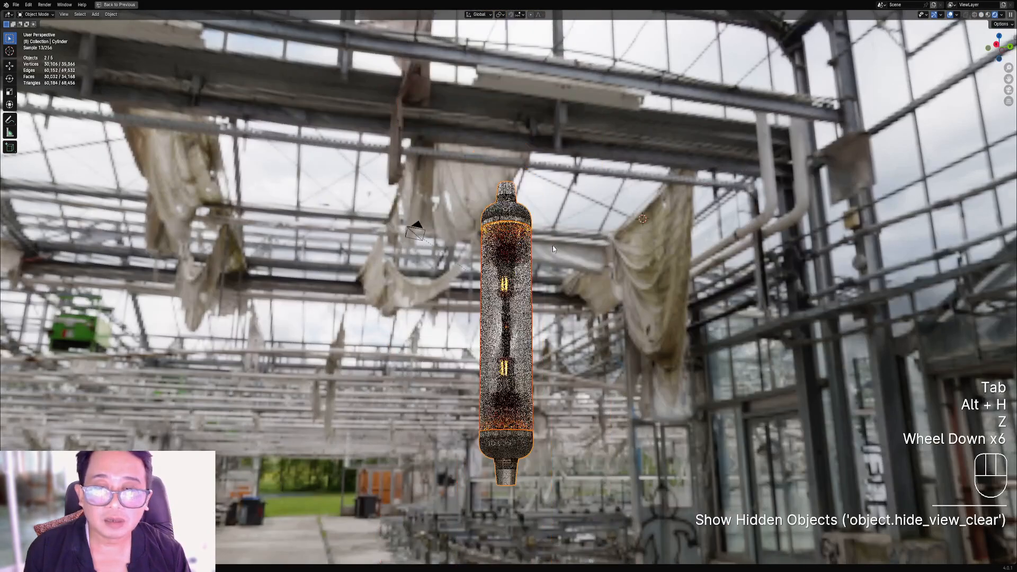
mouse_move(552, 246)
middle_mouse_down()
mouse_move(601, 320)
mouse_move(616, 301)
mouse_move(521, 307)
mouse_move(553, 326)
middle_mouse_up()
scroll(599, 303, "up", 1)
key("shift+alt+z")
Return to solid shading, hide the outer glass cylinder and open the inner cylinder's mesh for editing with overlays on.
key("z")
right_click(521, 306)
key("h")
scroll(530, 317, "up", 2)
scroll(525, 281, "up", 2)
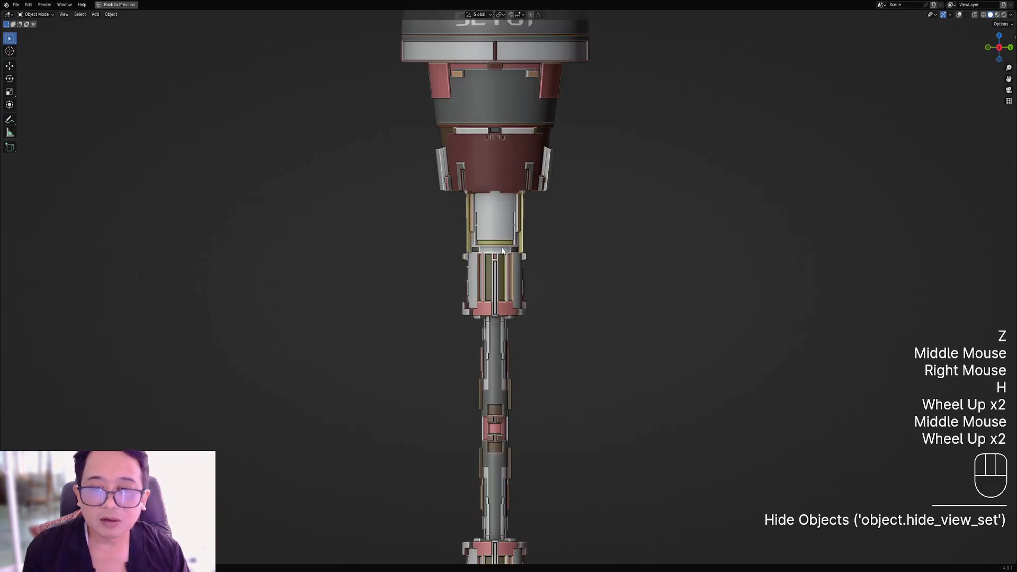
right_click(505, 250)
key("Tab")
scroll(506, 249, "up", 2)
key("shift+alt+z")
middle_click_drag(506, 249, 479, 233, "shift")
scroll(510, 245, "up", 2)
Select the row of faces on the olive band above the lower drum and assign it the light material.
key("3")
right_click(479, 233)
right_click(547, 234, "ctrl")
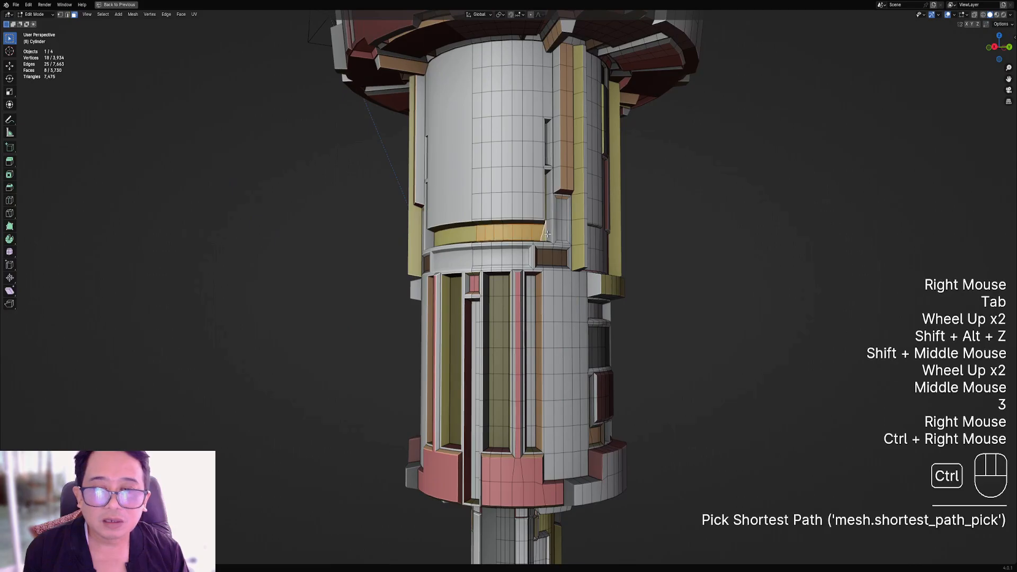
middle_click_drag(547, 234, 525, 252, "shift")
key("shift+ctrl+x")
left_click(585, 246)
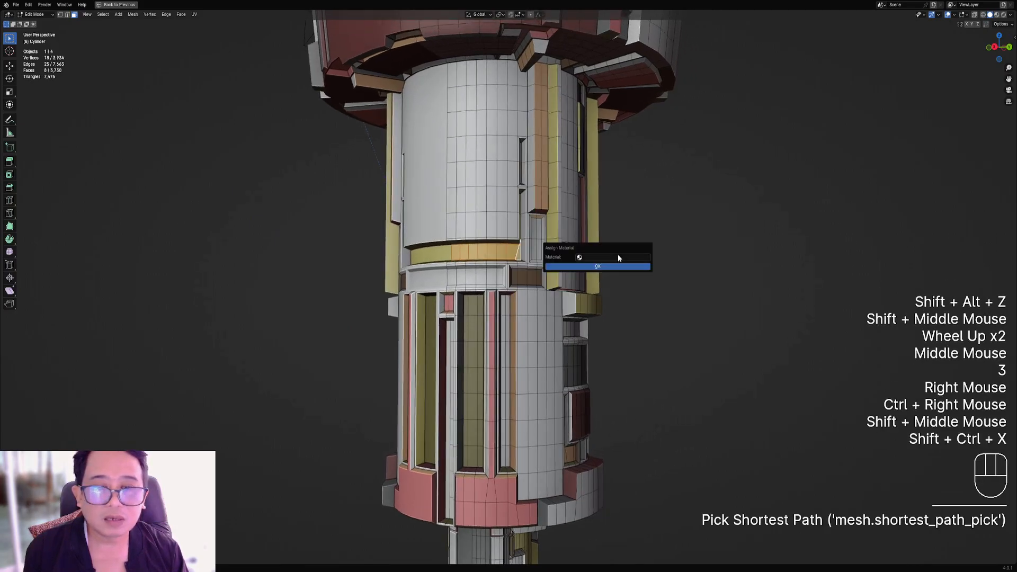
left_click(615, 256)
left_click(604, 306)
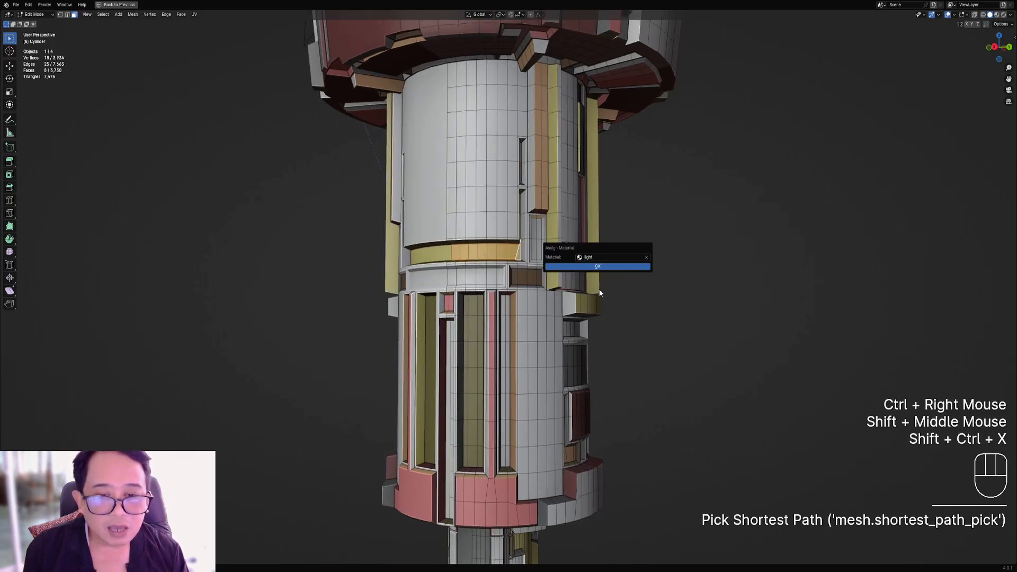
left_click(595, 268)
Leave mesh editing, reveal the glass cylinder and inspect the lit band and panels in rendered shading.
key("Tab")
scroll(593, 267, "down", 2)
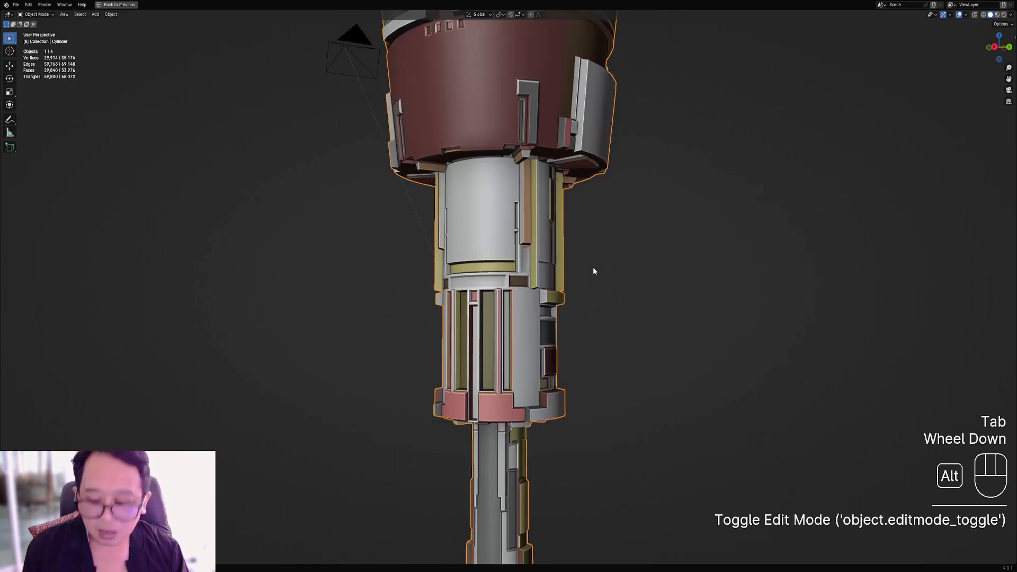
key("alt+h")
scroll(593, 268, "down", 2)
key("z")
left_click(654, 230)
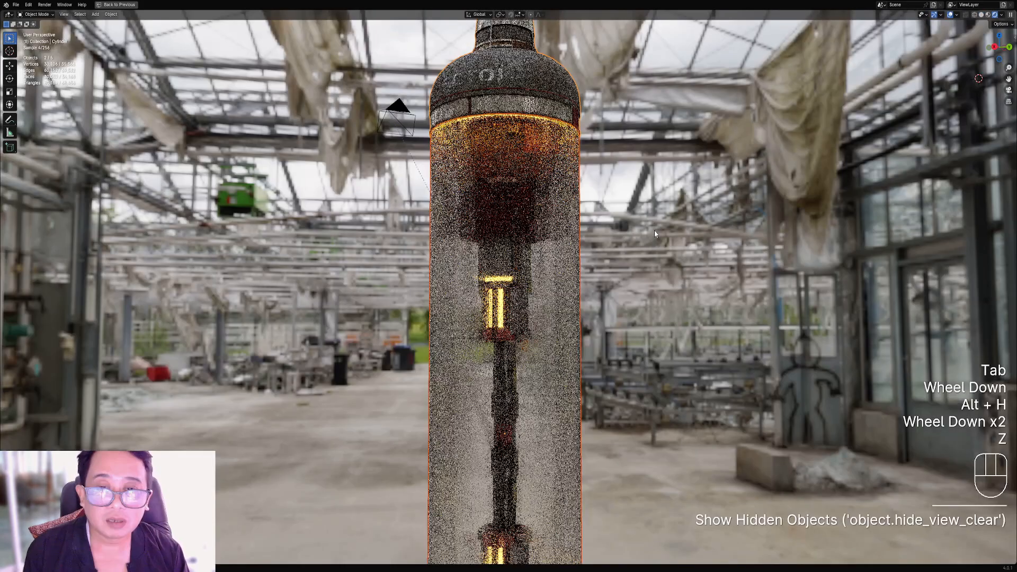
scroll(519, 267, "down", 2)
middle_click_drag(519, 269, 577, 254)
scroll(577, 254, "down", 1)
Switch back to solid shading, hide the glass cylinder again and reopen the inner cylinder's mesh for editing.
key("z")
left_click(619, 252)
scroll(516, 276, "up", 1)
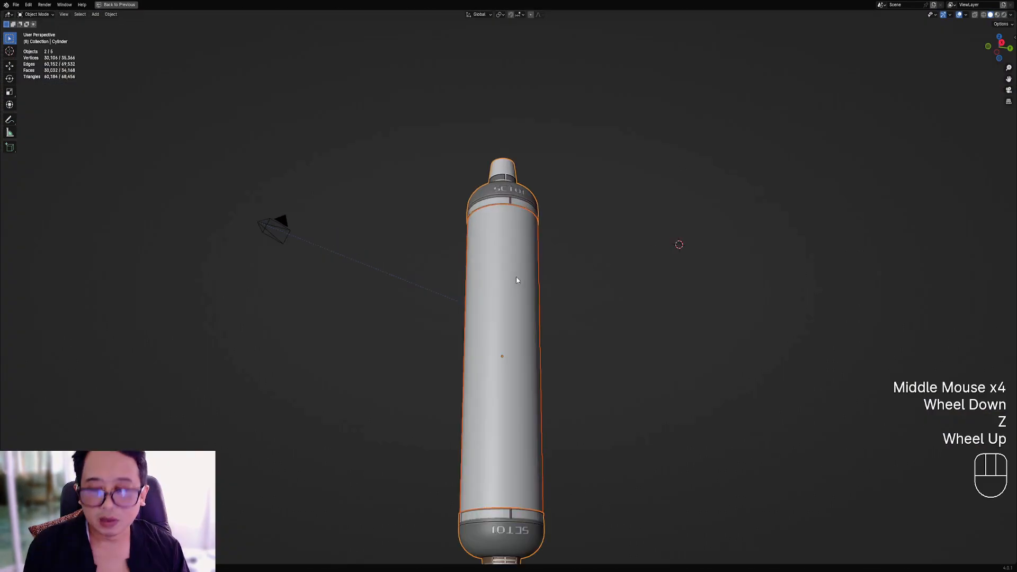
right_click(516, 275)
key("h")
scroll(516, 275, "up", 4)
right_click(516, 275)
key("Tab")
scroll(508, 281, "up", 2)
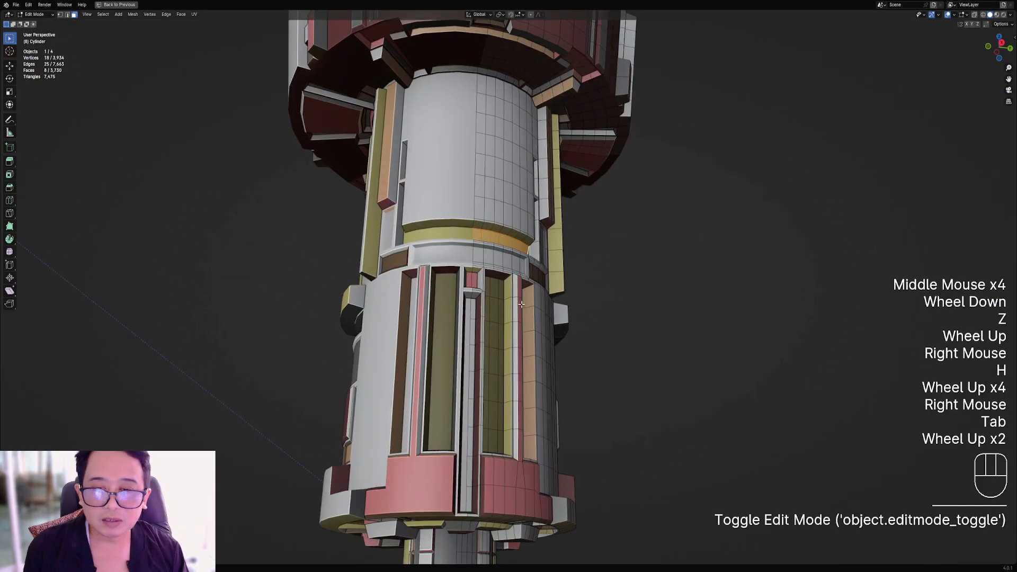
Select all faces of the recessed olive panel on the lower drum and assign them the grunge_metal material.
middle_click_drag(498, 286, 484, 293)
right_click(484, 292)
right_click(485, 444, "ctrl+shift")
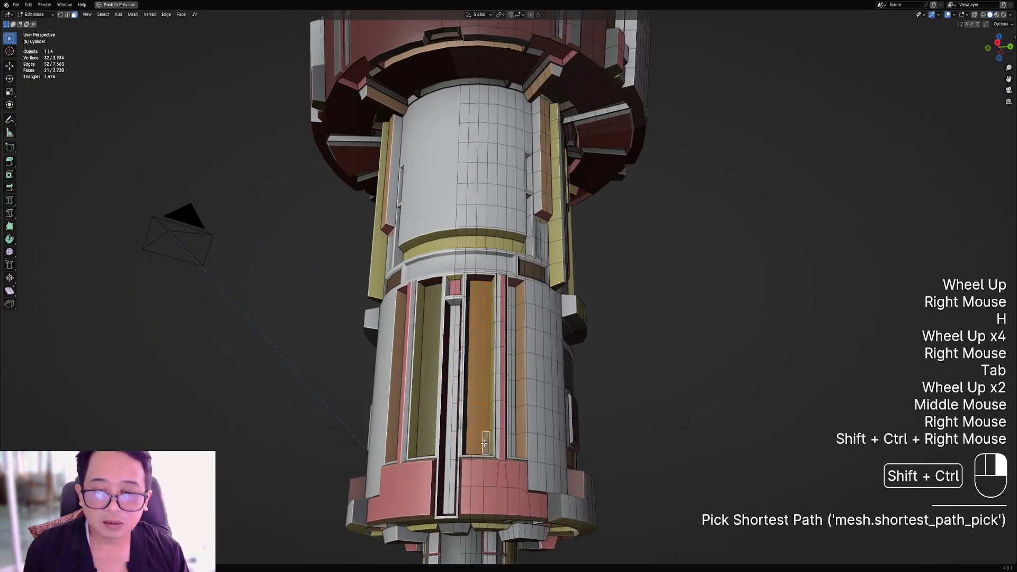
key("ctrl+shift+x")
mouse_move(518, 332)
left_click(583, 339)
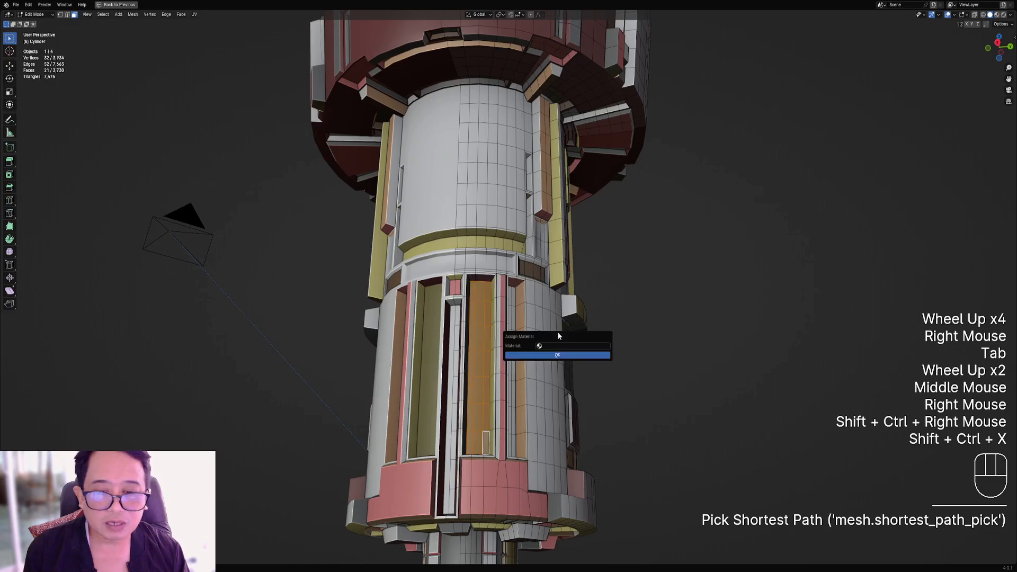
left_click(574, 345)
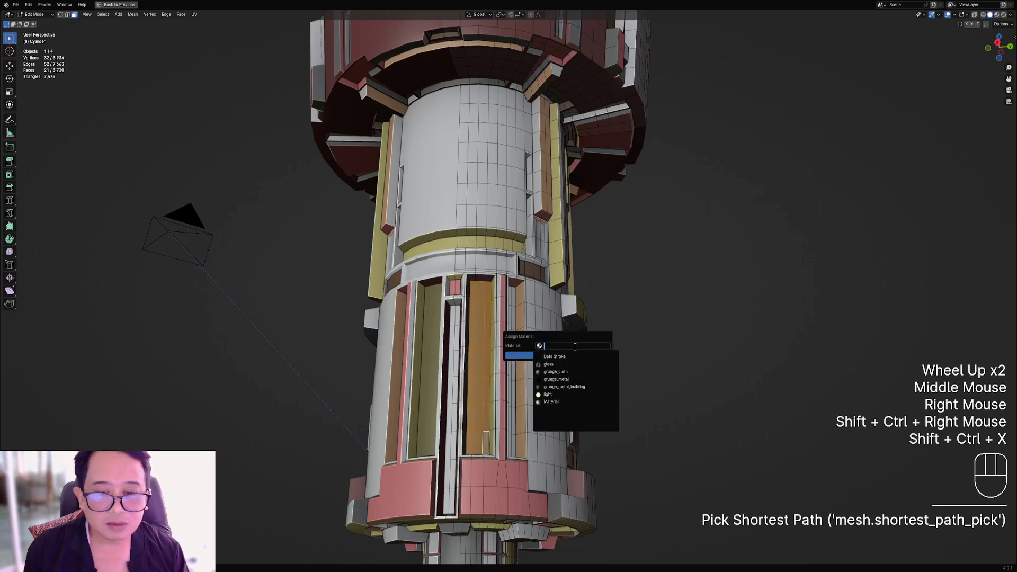
left_click(564, 379)
left_click(558, 356)
Check the inner assembly's materials in rendered shading without overlays, then save the file in solid shading.
key("Tab")
scroll(561, 328, "down", 2)
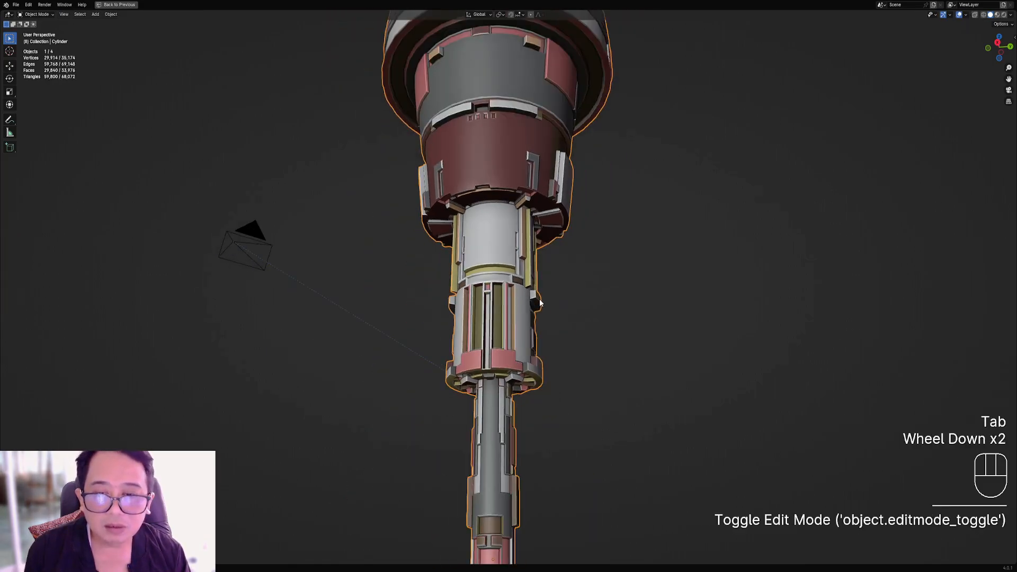
key("z")
left_click(578, 272)
scroll(578, 273, "down", 4)
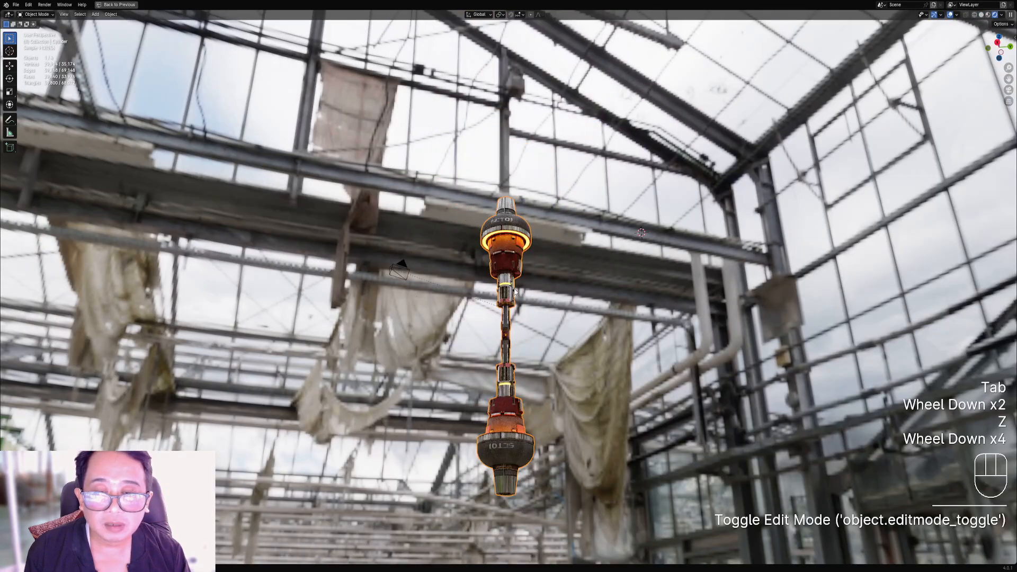
middle_click_drag(578, 273, 536, 321)
key("shift+alt+z")
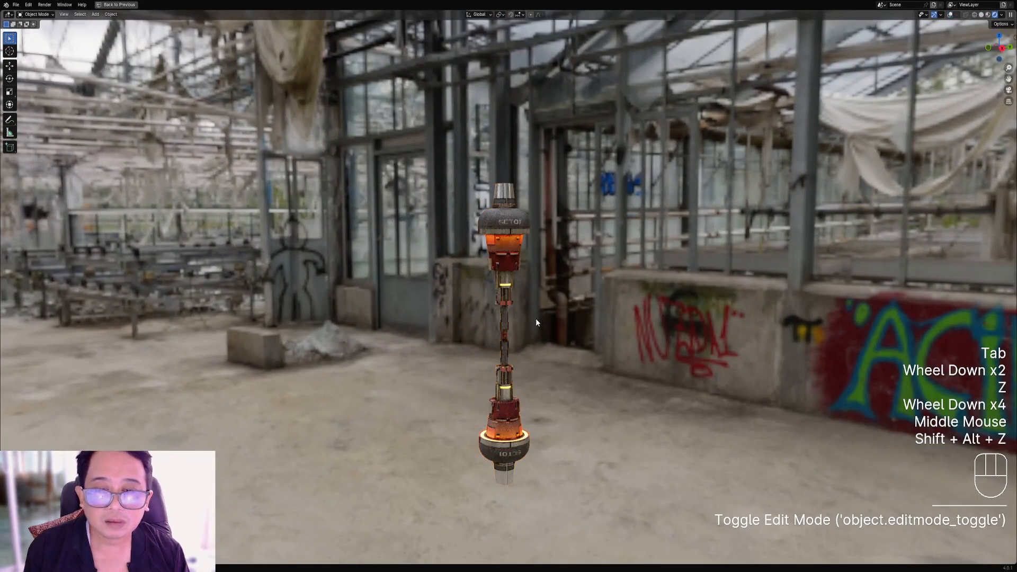
key("z")
key("ctrl+s")
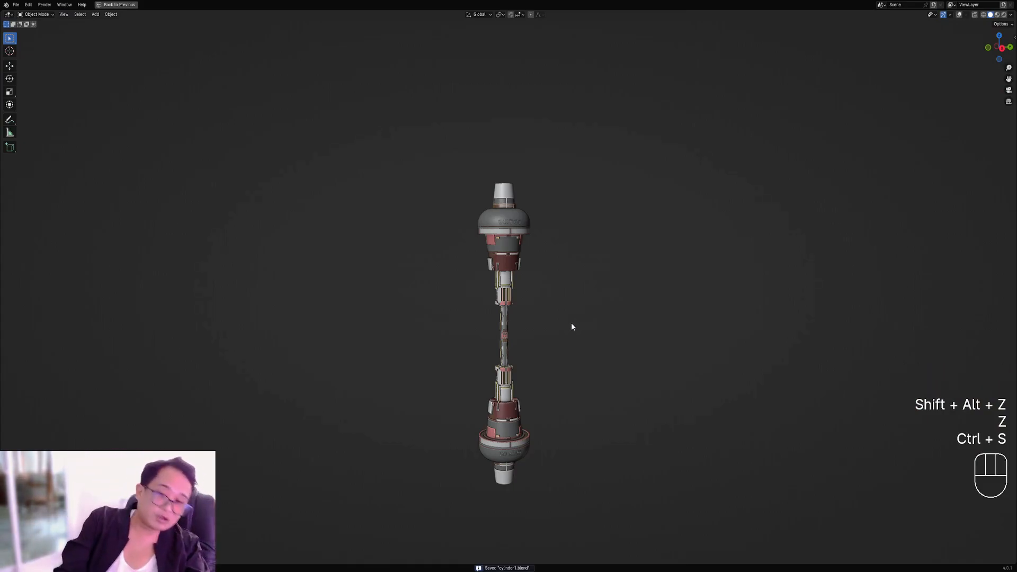
Open the inner cylinder's mesh for editing with overlays on and select all of its geometry.
scroll(532, 317, "up", 6)
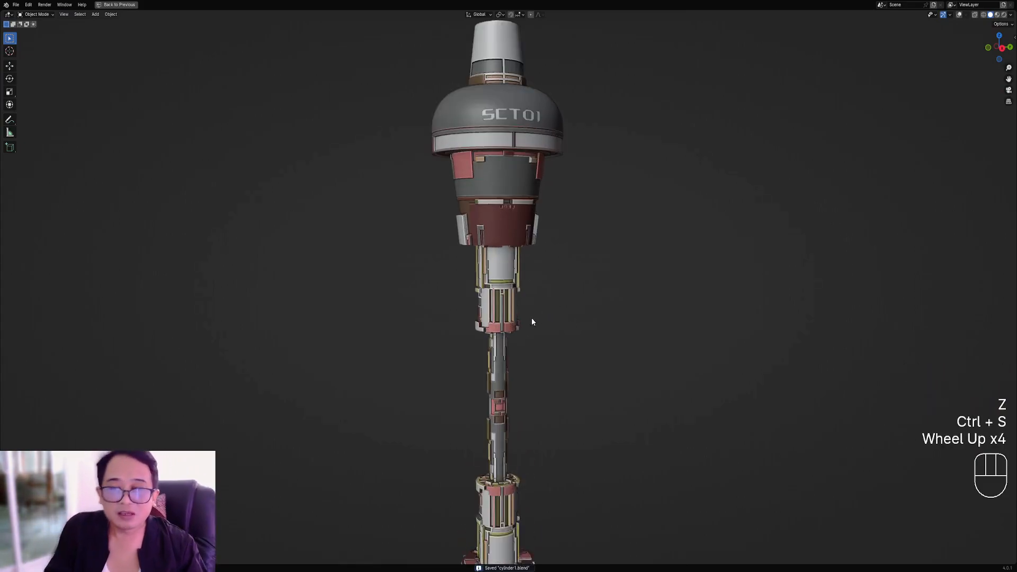
right_click(489, 257)
key("Tab")
middle_click_drag(489, 258, 593, 279)
key("shift+alt+z")
key("a")
scroll(551, 274, "down", 1)
scroll(593, 279, "up", 4)
middle_click_drag(567, 190, 508, 170, "alt")
scroll(548, 232, "up", 1)
In edge mode, select only the edge loop beneath the domed cap's rim and apply Select Boundary Loop.
key("2")
key("alt+a")
right_click(502, 163, "alt+shift")
key("shift+q")
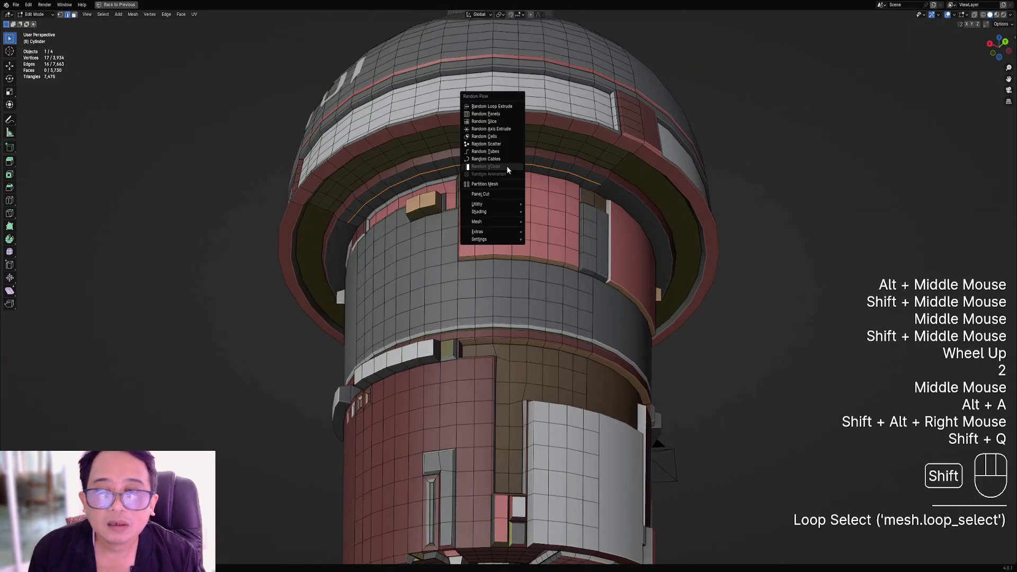
key("q")
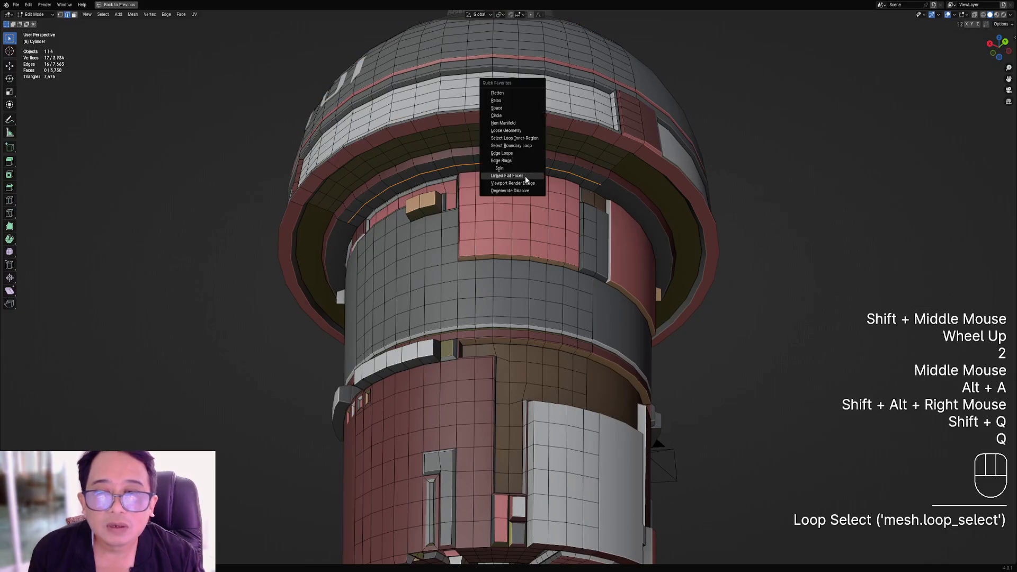
left_click(522, 146)
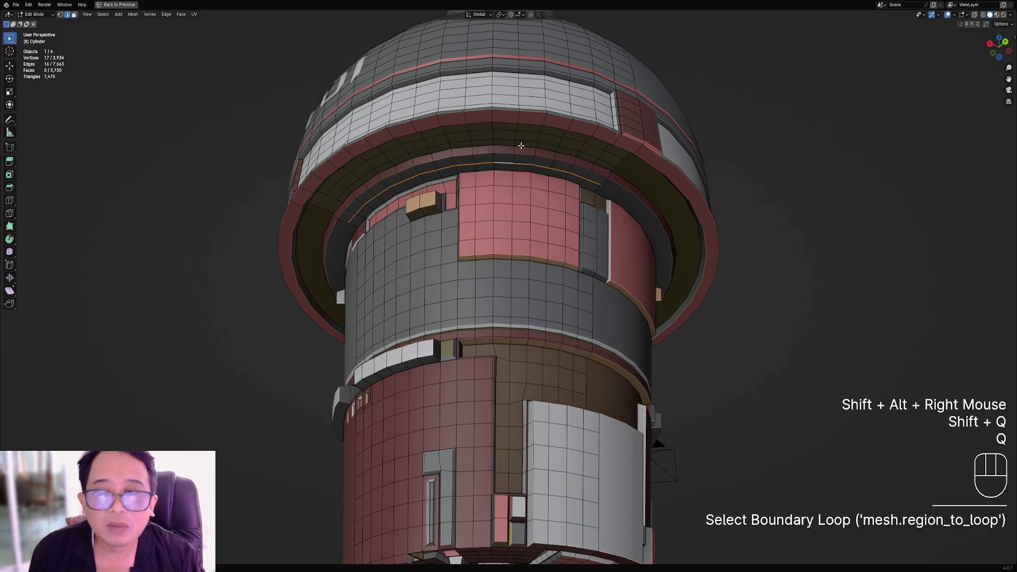
Select the region bounded by the edge loop with Select Loop Inner-Region and enable Select Bigger.
key("q")
left_click(524, 158)
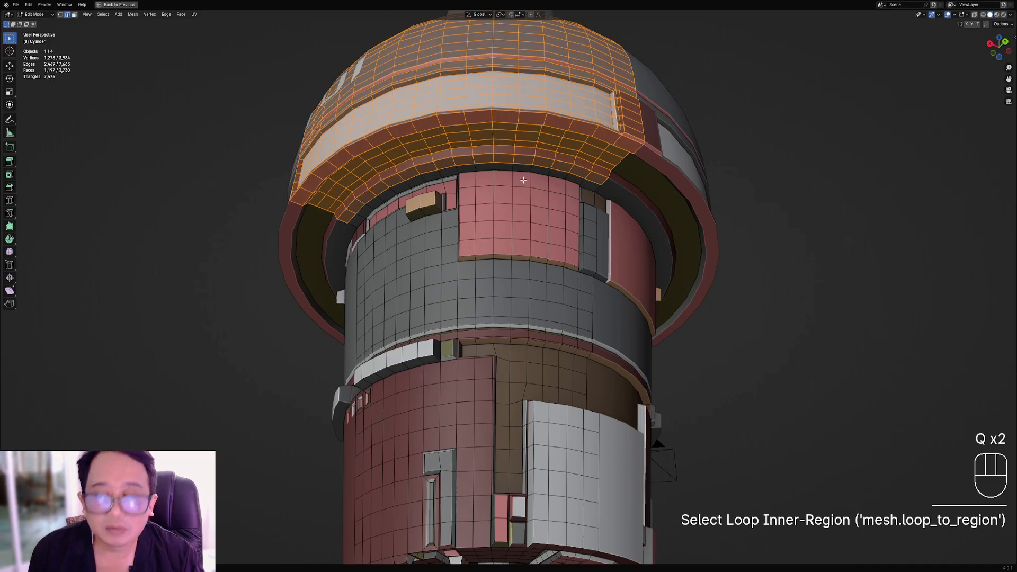
key("F9")
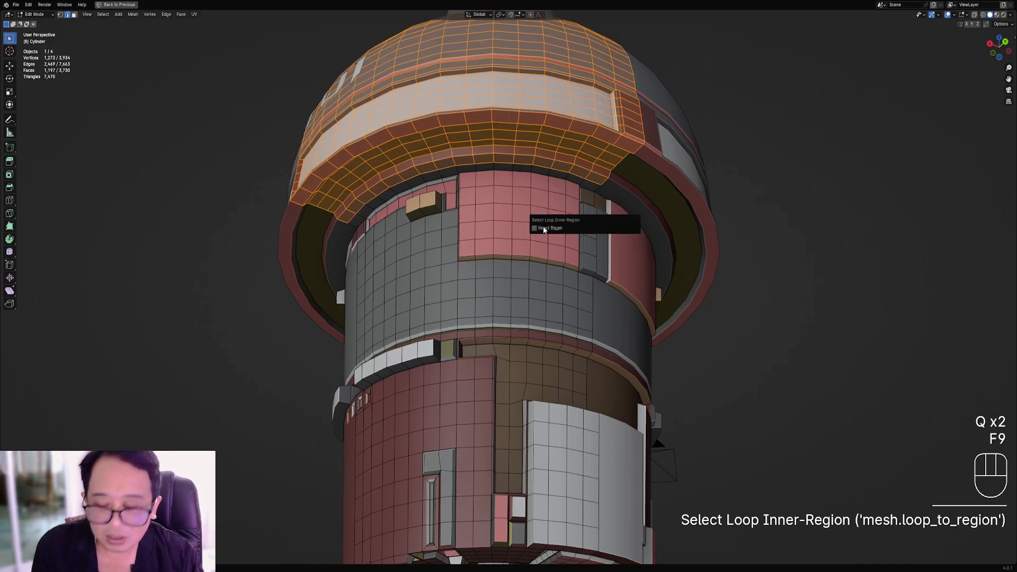
left_click(543, 231)
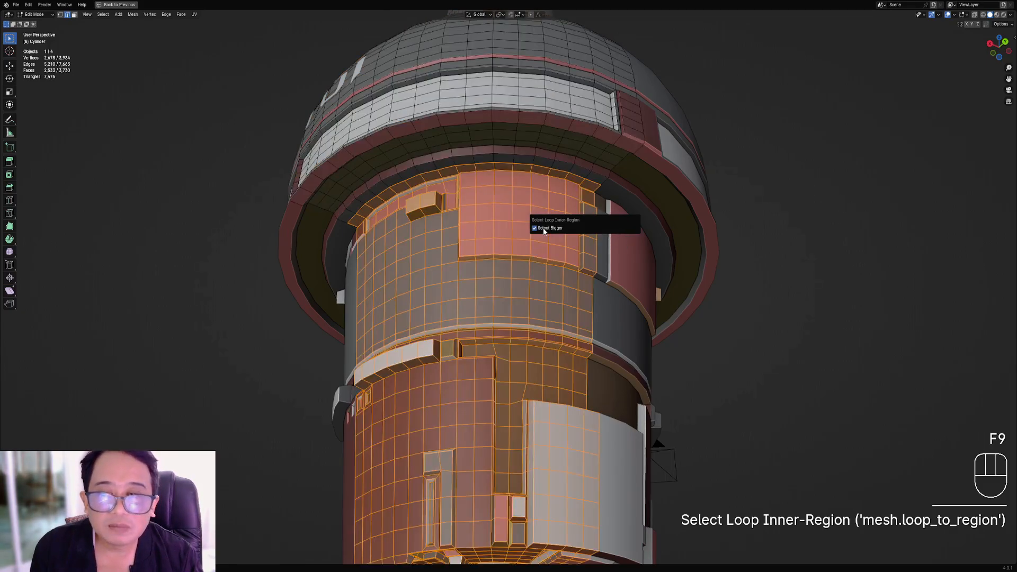
Leave mesh editing on the inner cylinder and save the file.
scroll(543, 231, "down", 3)
middle_click_drag(543, 231, 583, 285)
key("Tab")
key("ctrl+s")
scroll(547, 278, "down", 1, "shift")
scroll(582, 285, "up", 2)
scroll(568, 252, "up", 1, "shift")
Add Random Cells to the inner cylinder with an offset of 0.004 and Clear Adjacent Faces enabled.
key("shift+q")
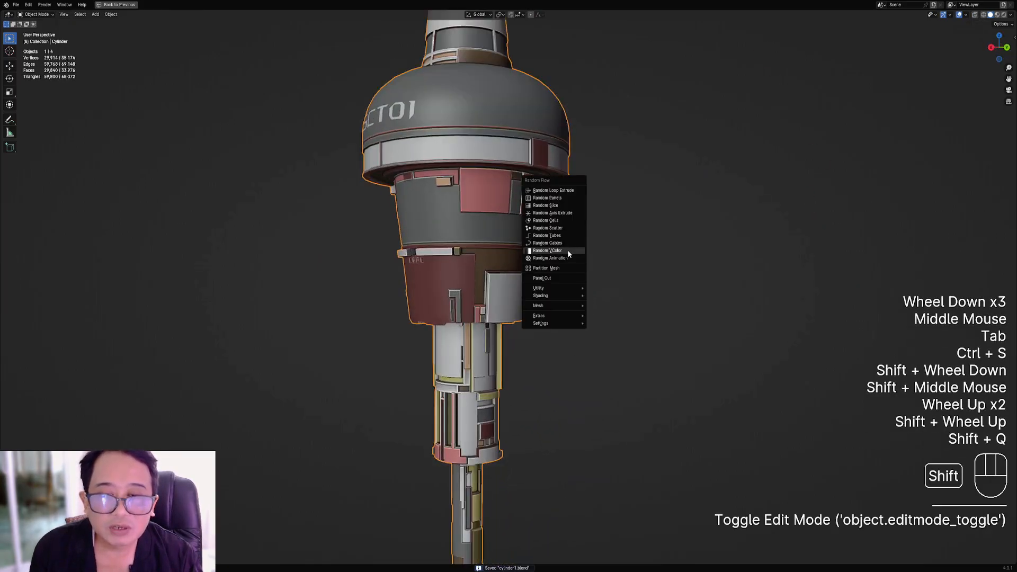
left_click(560, 223)
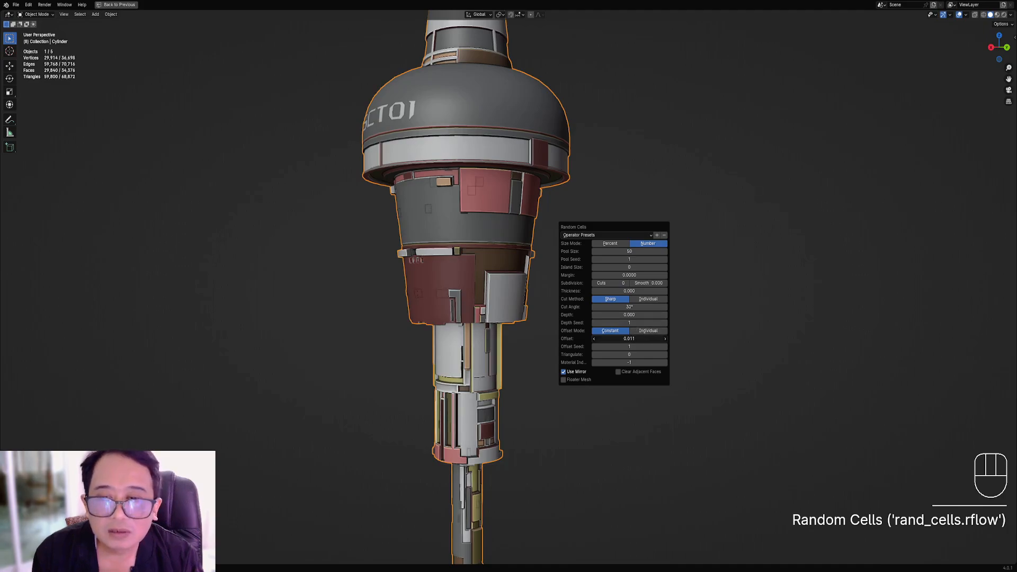
left_click_drag(629, 338, 635, 338)
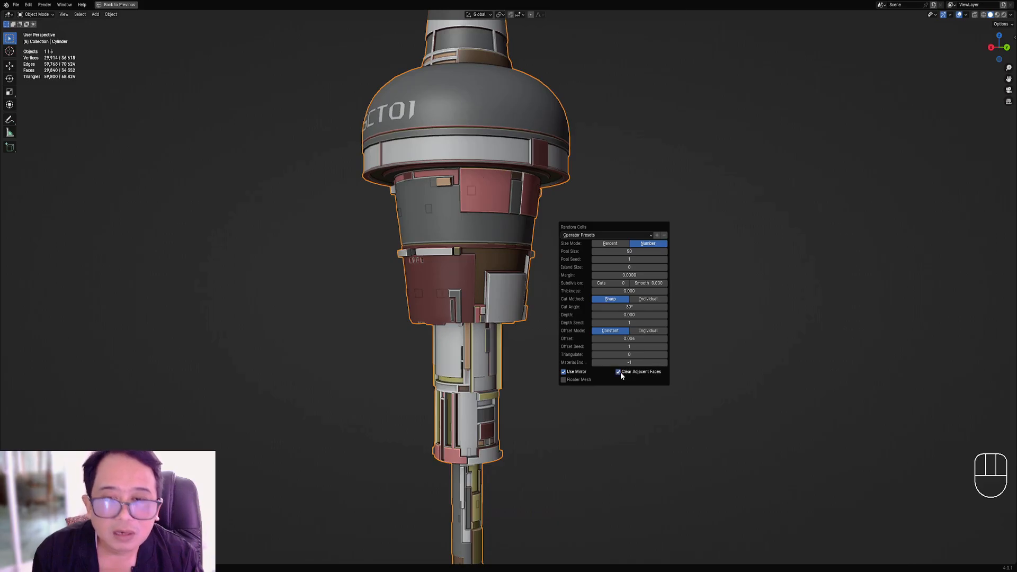
Set the Random Cells subdivision to 2 cuts.
middle_click_drag(447, 316, 487, 281)
scroll(487, 282, "up", 2)
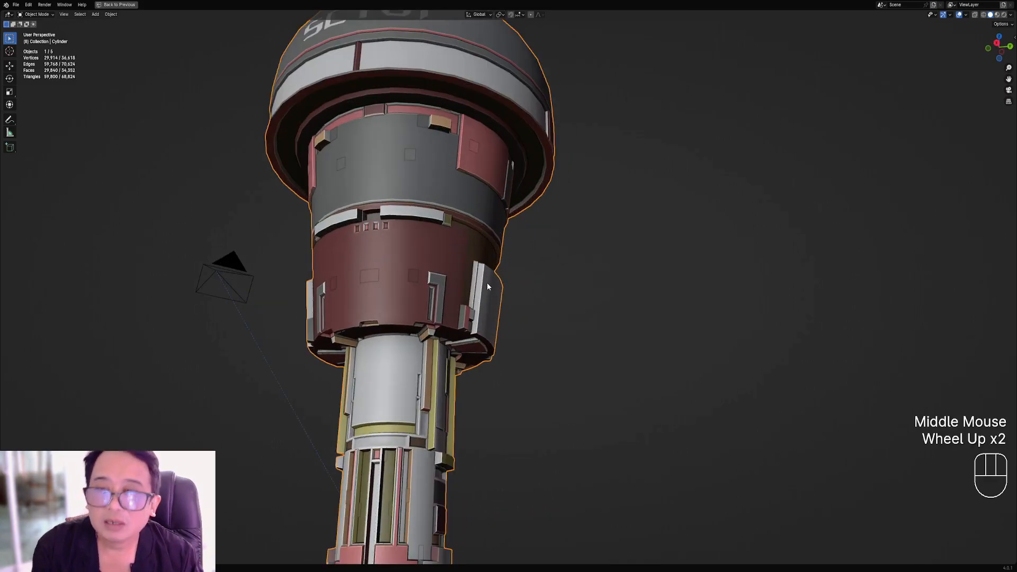
key("F9")
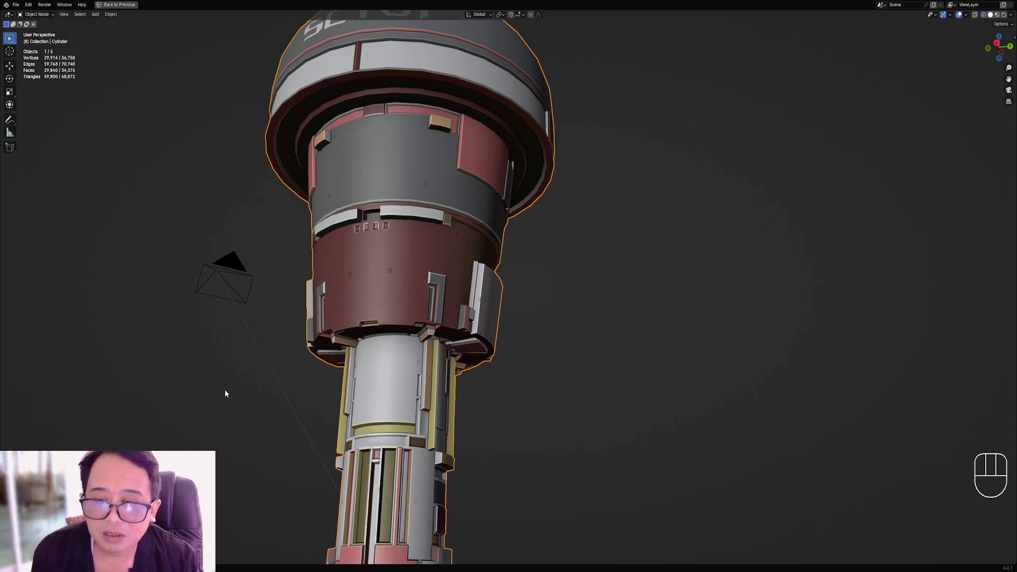
Lower the Random Cells pool size and check the cells on the red and grey drums.
scroll(430, 305, "down", 2)
scroll(563, 281, "up", 2)
middle_click_drag(537, 335, 533, 302, "shift")
scroll(533, 305, "up", 1)
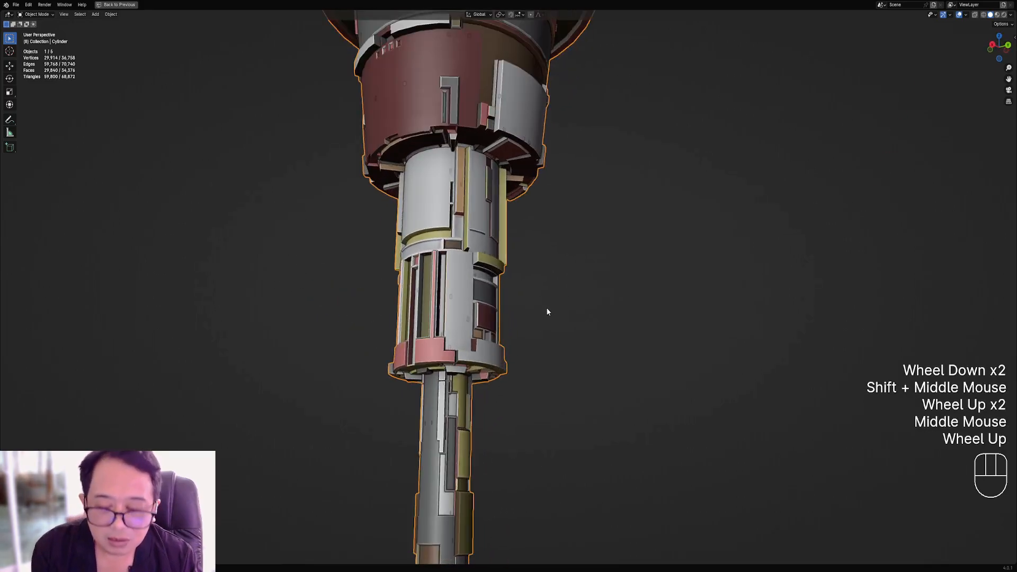
key("F9")
left_click(622, 337)
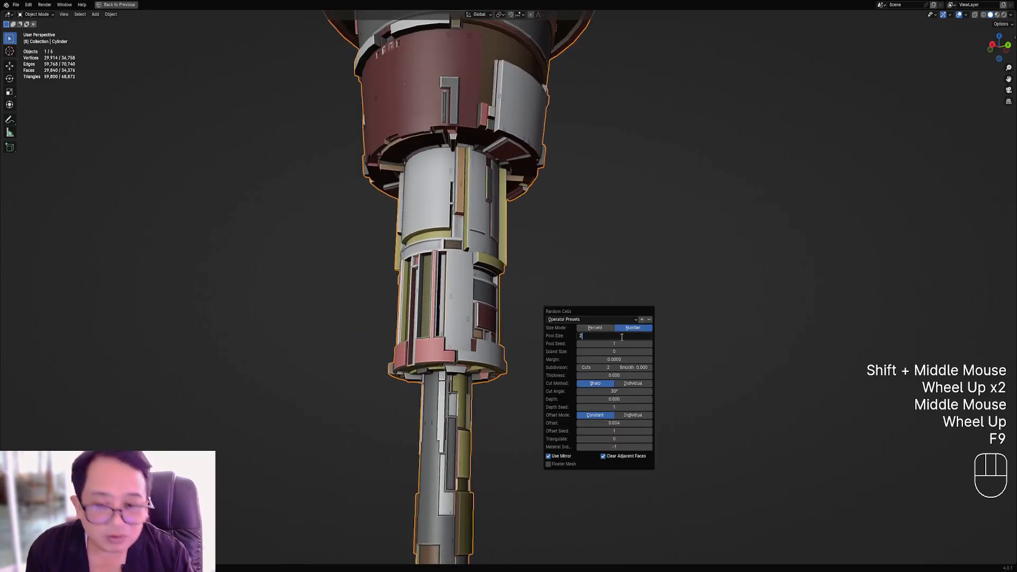
middle_click_drag(527, 182, 538, 345, "shift")
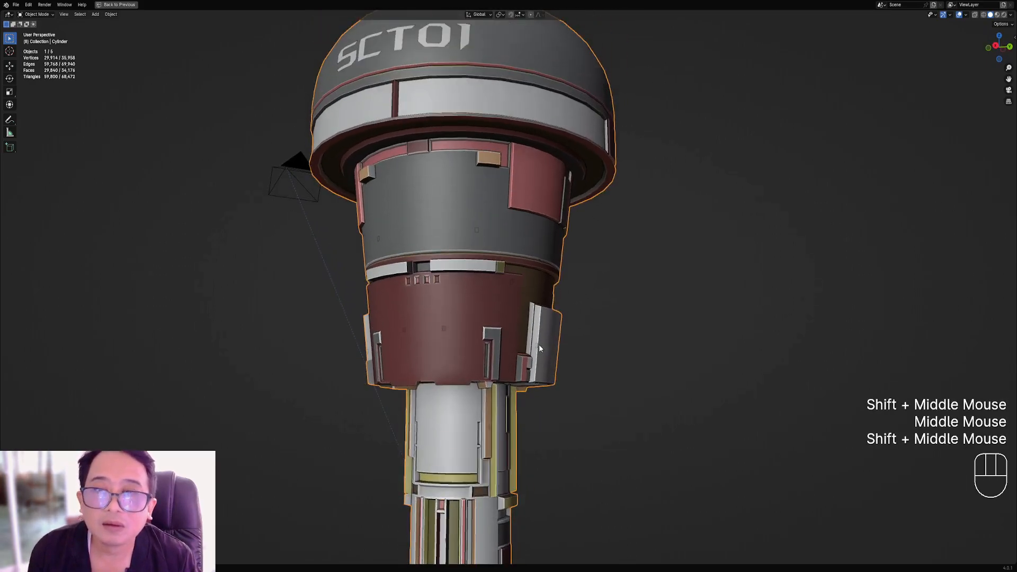
Select the Random Cells object on the drums and save the file.
scroll(529, 300, "up", 2)
right_click(517, 281)
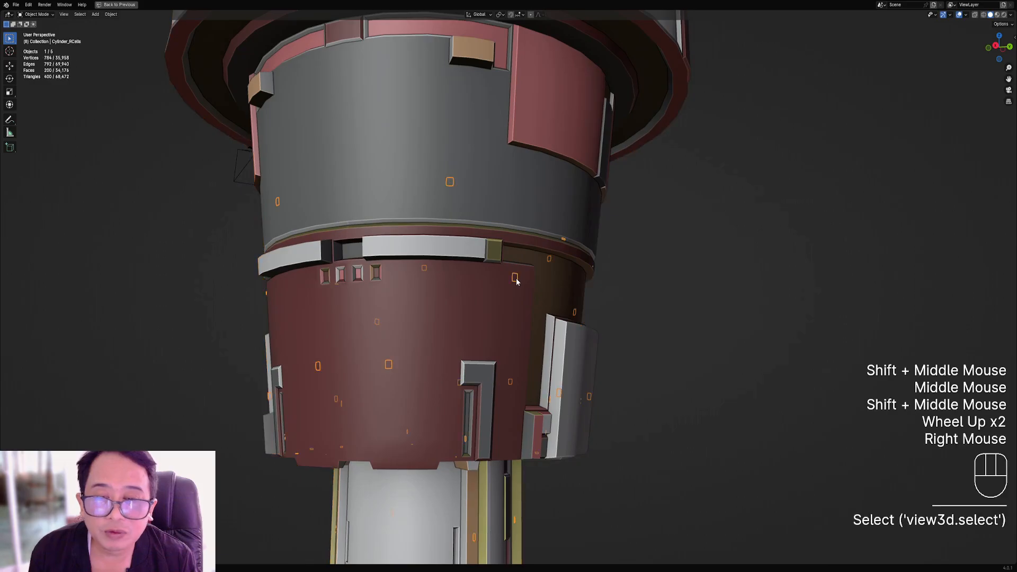
scroll(517, 281, "down", 2)
middle_click_drag(517, 281, 568, 310)
key("ctrl+s")
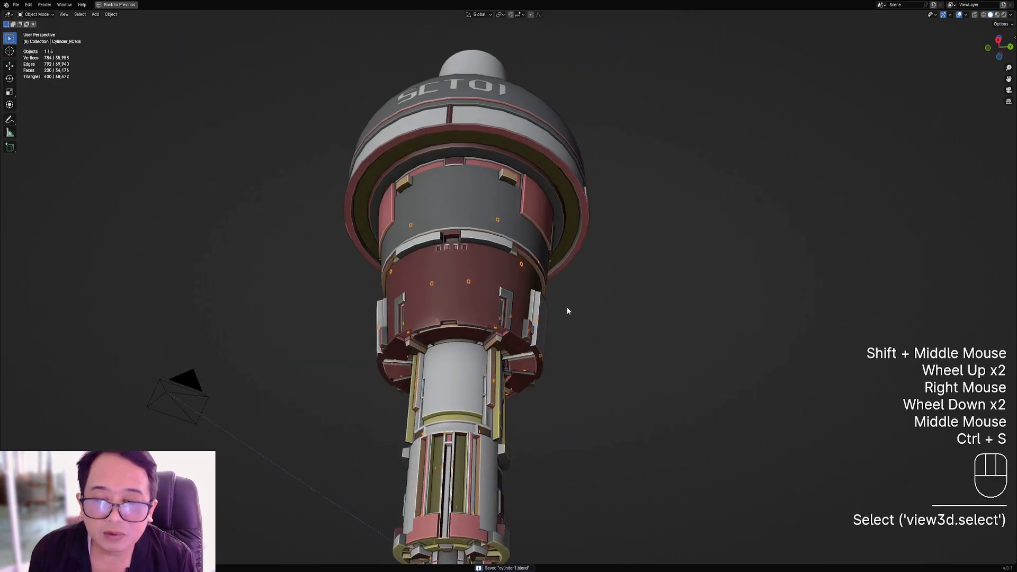
Assign the light material to all the Random Cells panels.
key("Tab")
key("a")
key("Tab")
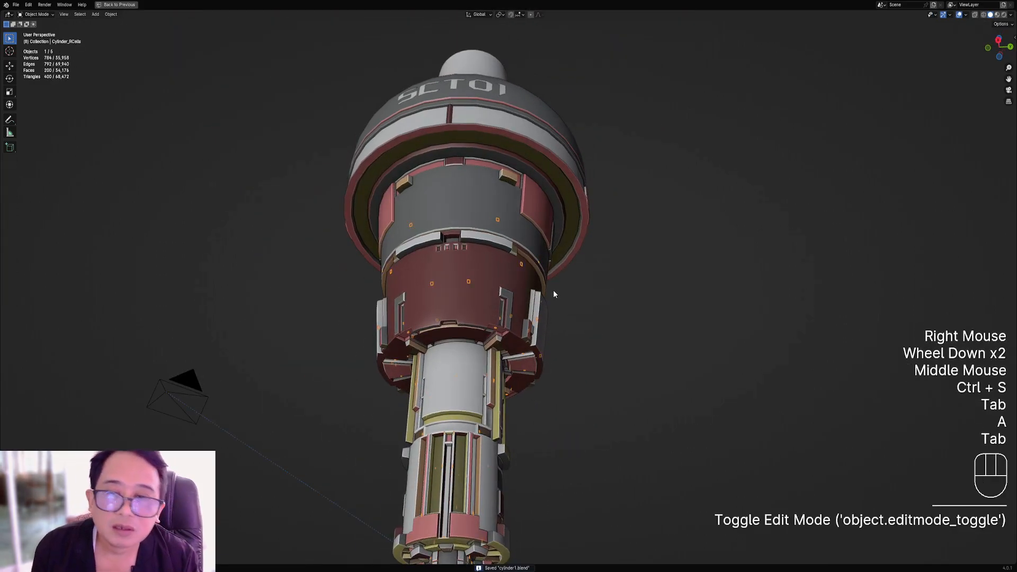
key("shift+ctrl+x")
mouse_move(554, 270)
left_click(588, 274)
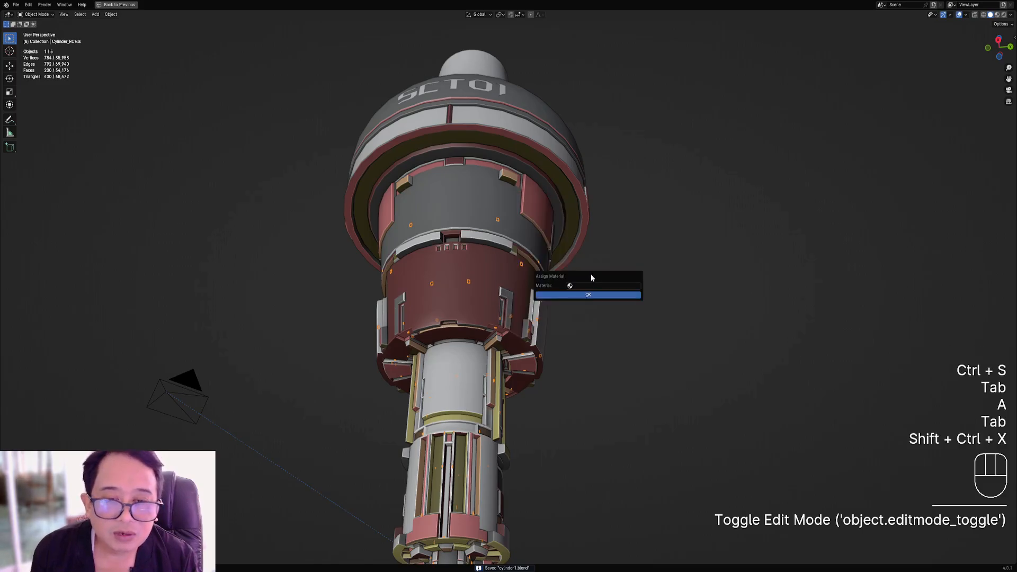
left_click(598, 287)
left_click(594, 333)
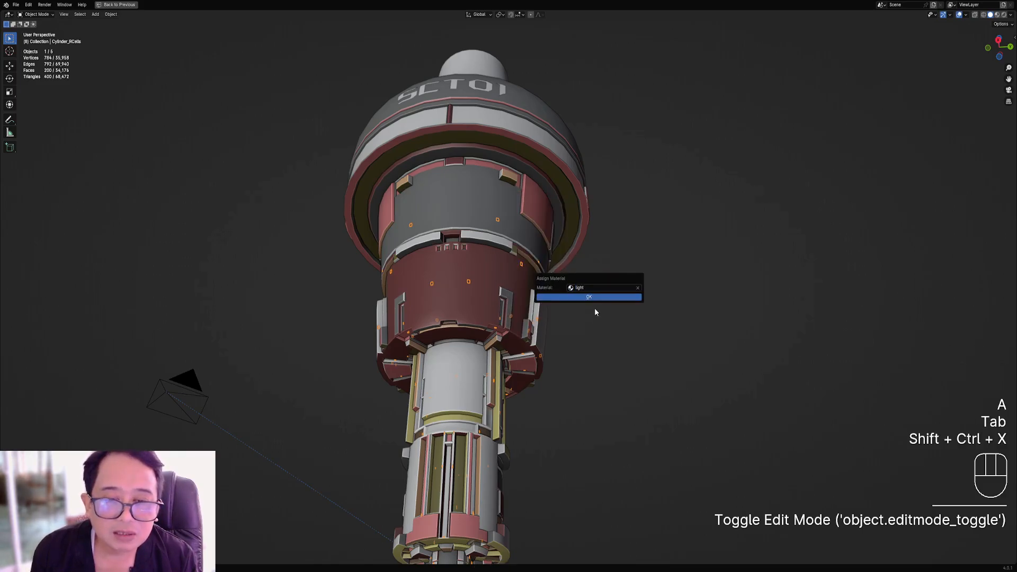
left_click(594, 298)
Preview the light cells in rendered shading with overlays hidden, and leave mesh editing.
key("Tab")
scroll(594, 301, "down", 2)
key("z")
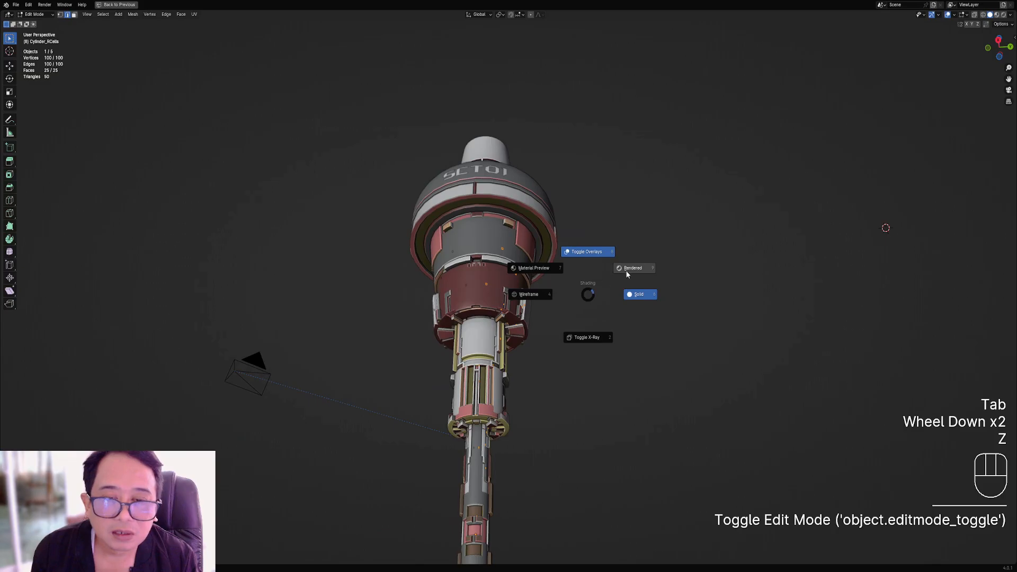
left_click(610, 272)
middle_click_drag(611, 271, 606, 303)
key("shift+alt+z")
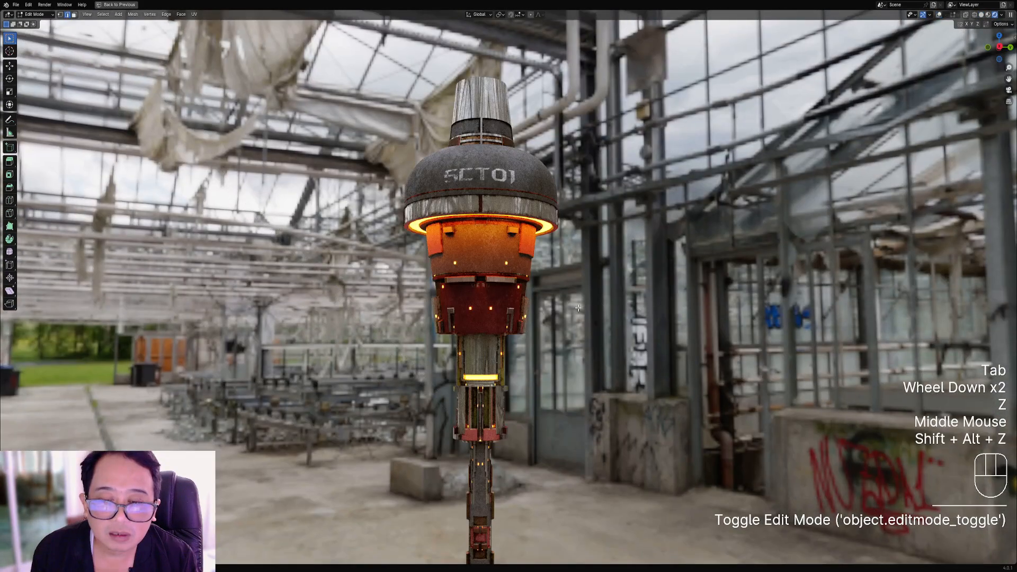
scroll(577, 308, "down", 2)
key("Tab")
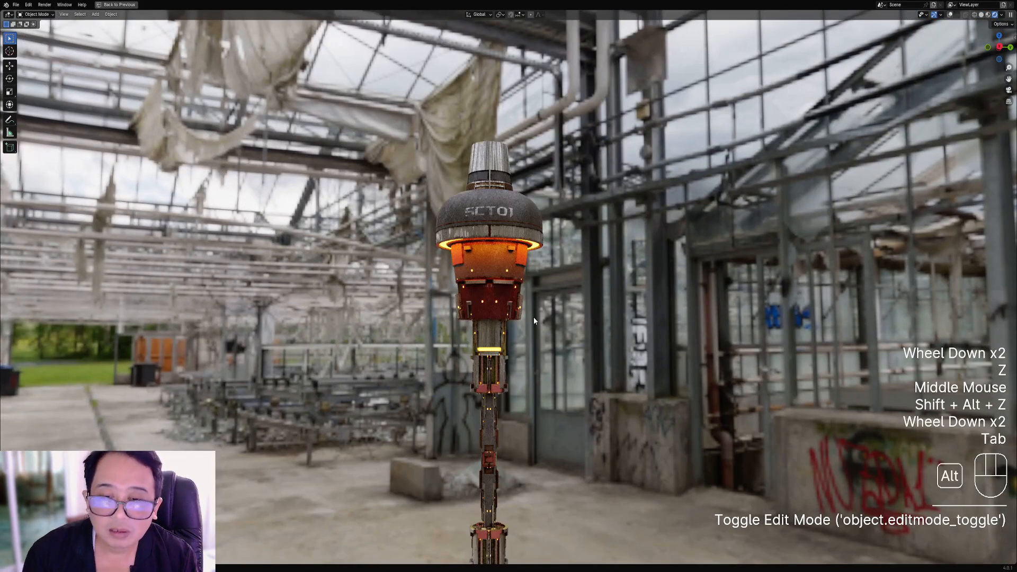
Unhide the outer glass tube, deselect everything, and examine the lit core through it.
key("alt+h")
key("alt+a")
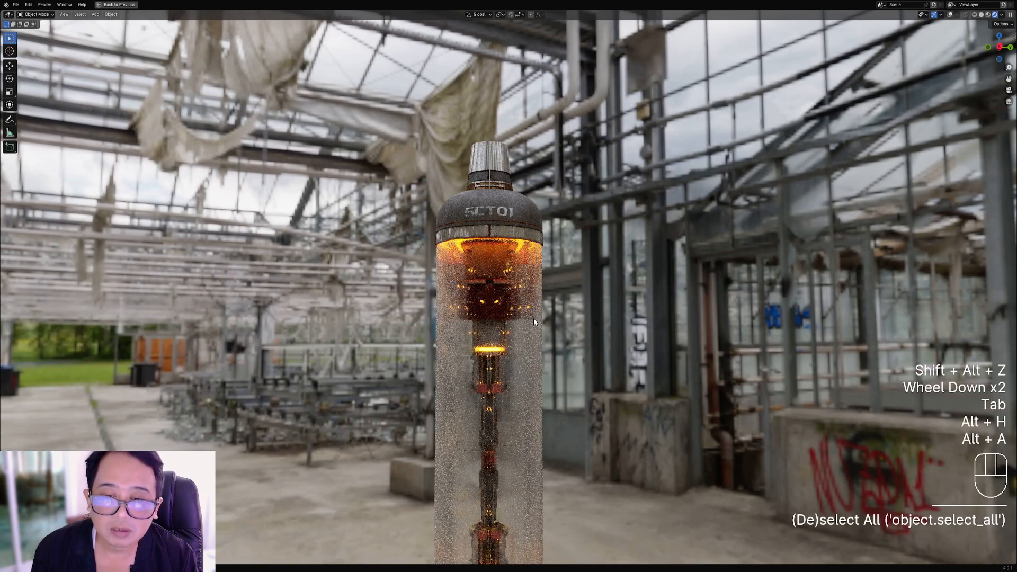
scroll(534, 322, "down", 1)
middle_click_drag(554, 361, 545, 349)
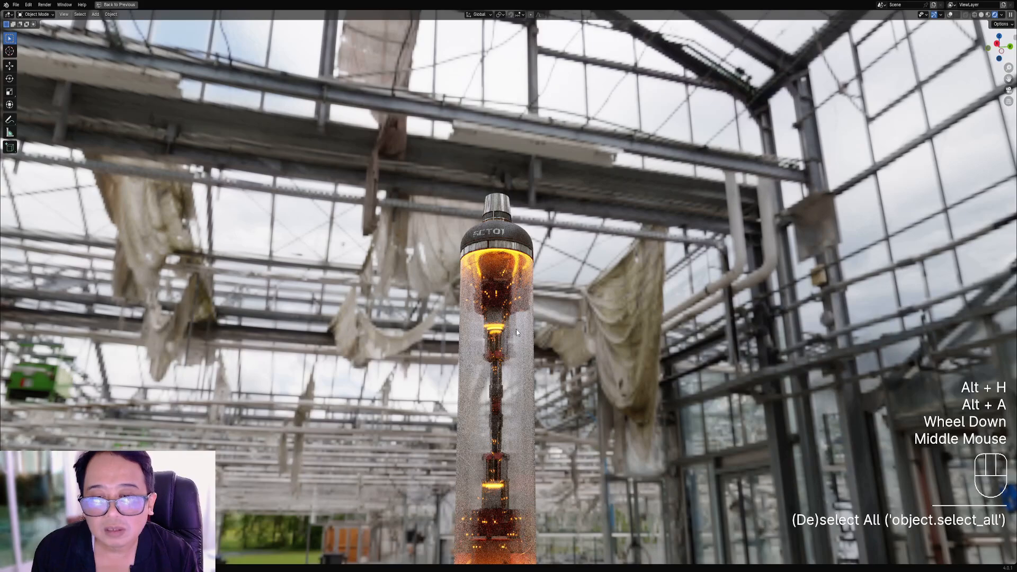
Return to solid shading, save the file and hide the outer glass tube again.
key("z")
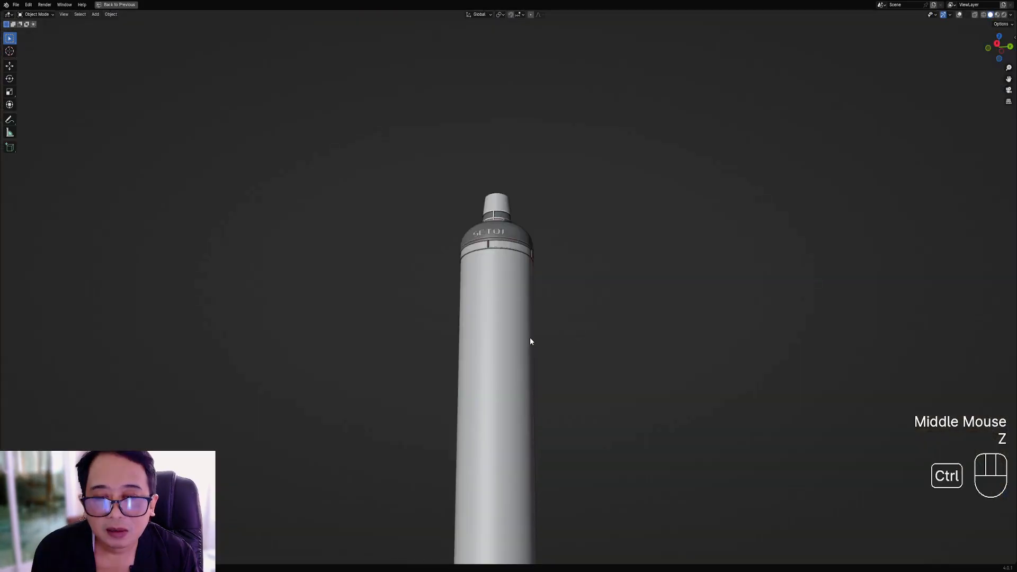
key("ctrl+s")
right_click(523, 338)
key("h")
scroll(522, 338, "up", 4)
Check the light cells on the exposed drums in rendered shading, and return to solid shading.
key("z")
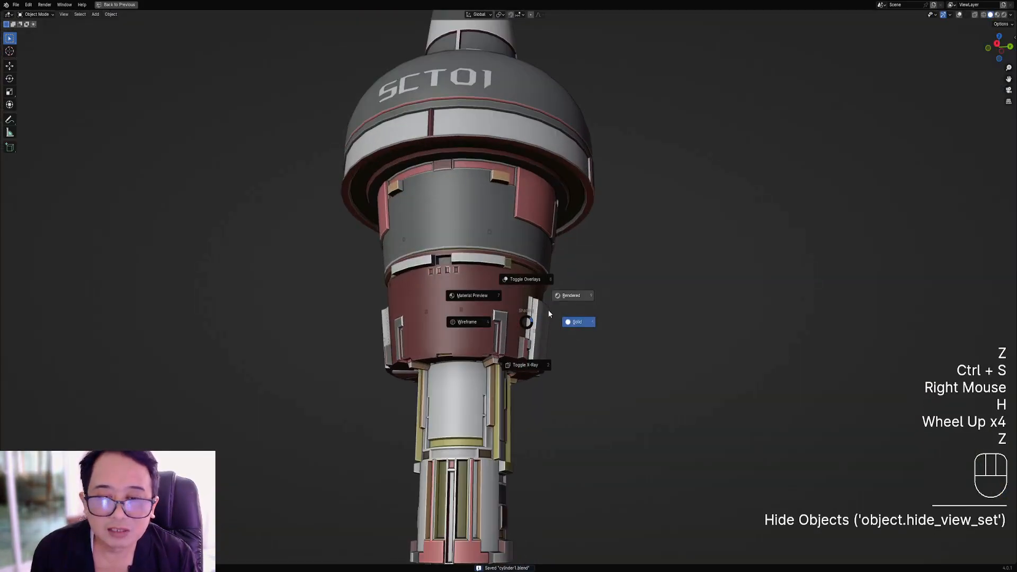
left_click(573, 294)
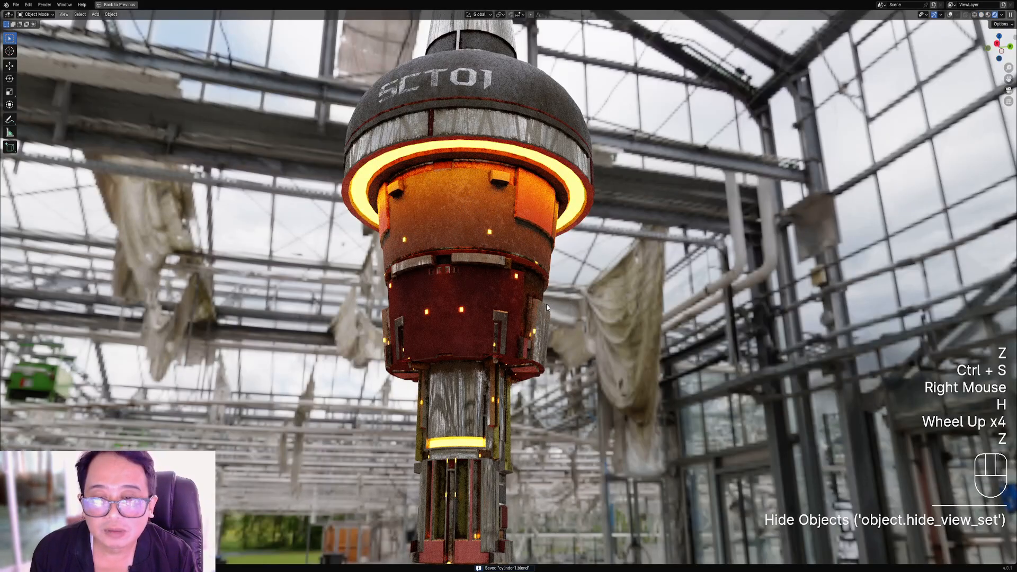
key("z")
left_click(589, 331)
Edit the Random Cells mesh with overlays shown and delete the stray cell in the narrow slot near the red drum's lower edge.
middle_click_drag(589, 332, 564, 295, "shift")
scroll(564, 294, "up", 2)
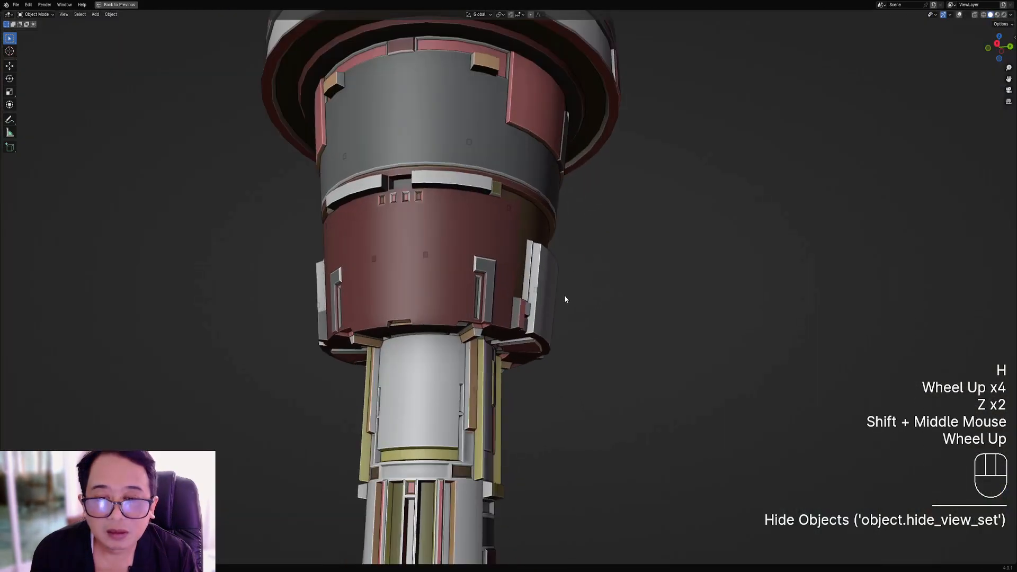
right_click(550, 295)
key("Tab")
key("shift+alt+z")
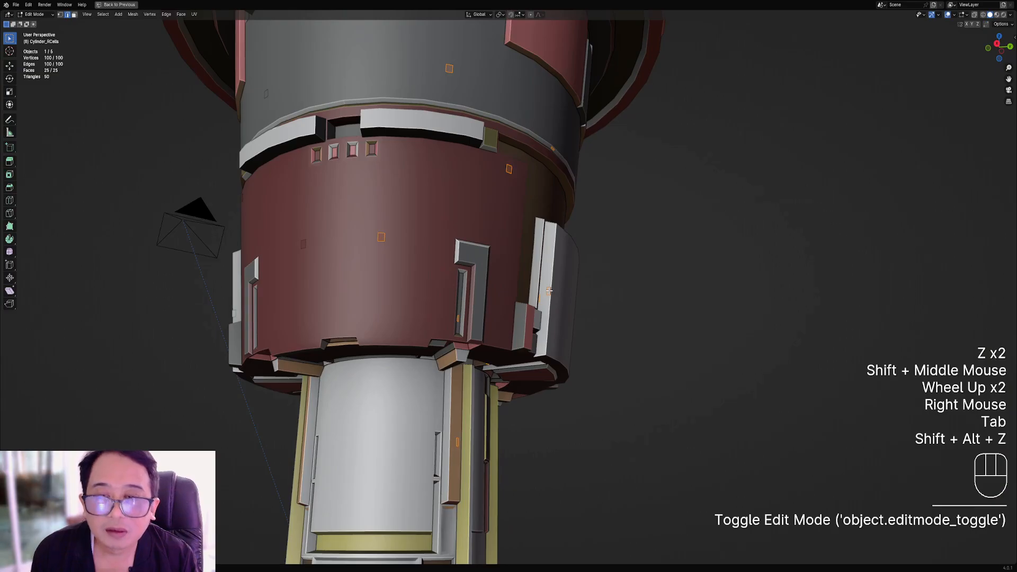
key("alt+a")
middle_click_drag(537, 307, 542, 313)
key("c")
left_click_drag(543, 314, 547, 322)
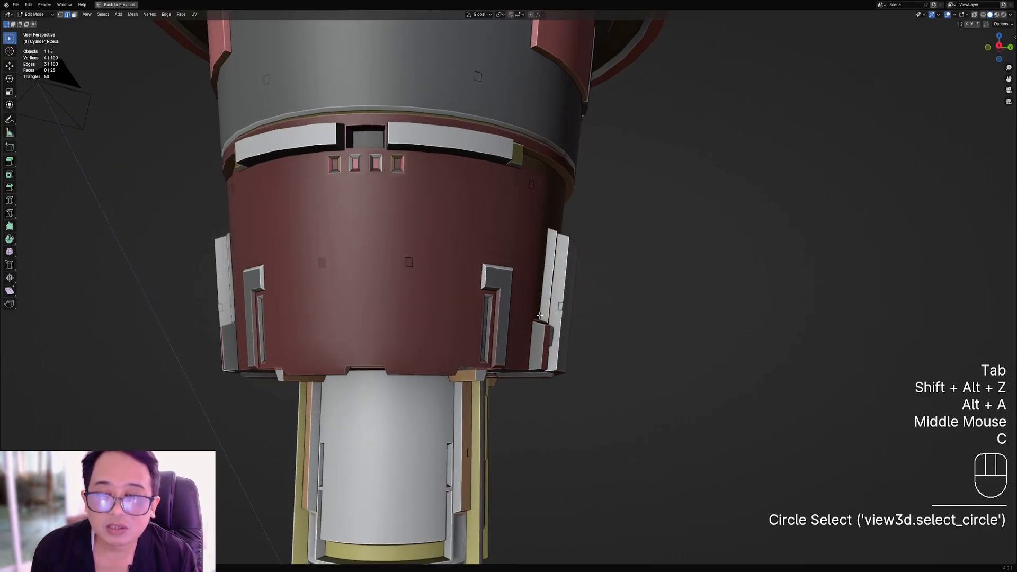
key("x")
key("c")
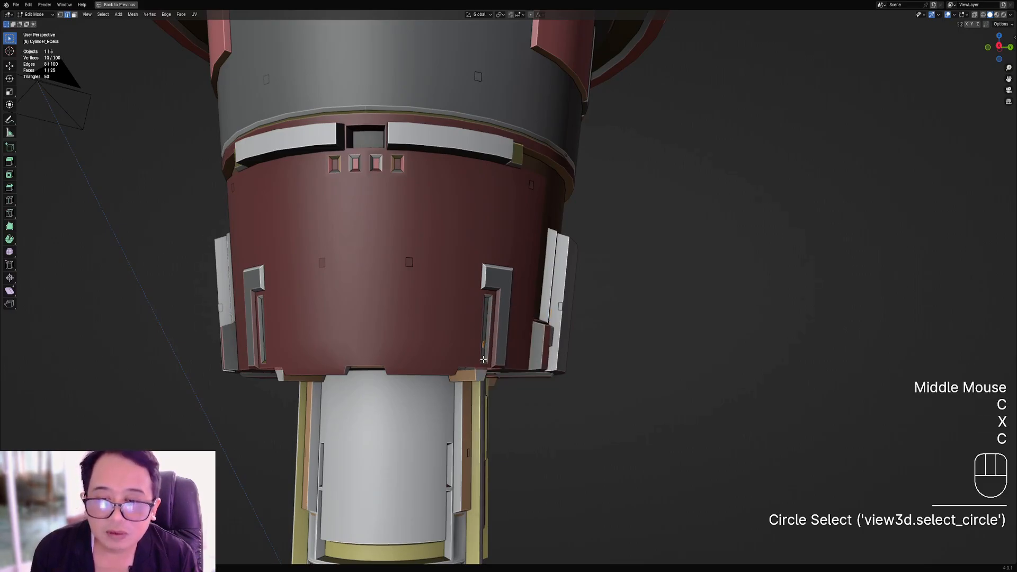
key("x")
left_click(483, 358)
Switch to rendered shading and delete the stray light cell on the rim between the grey and red drums.
scroll(503, 318, "down", 2)
middle_click_drag(543, 252, 531, 249)
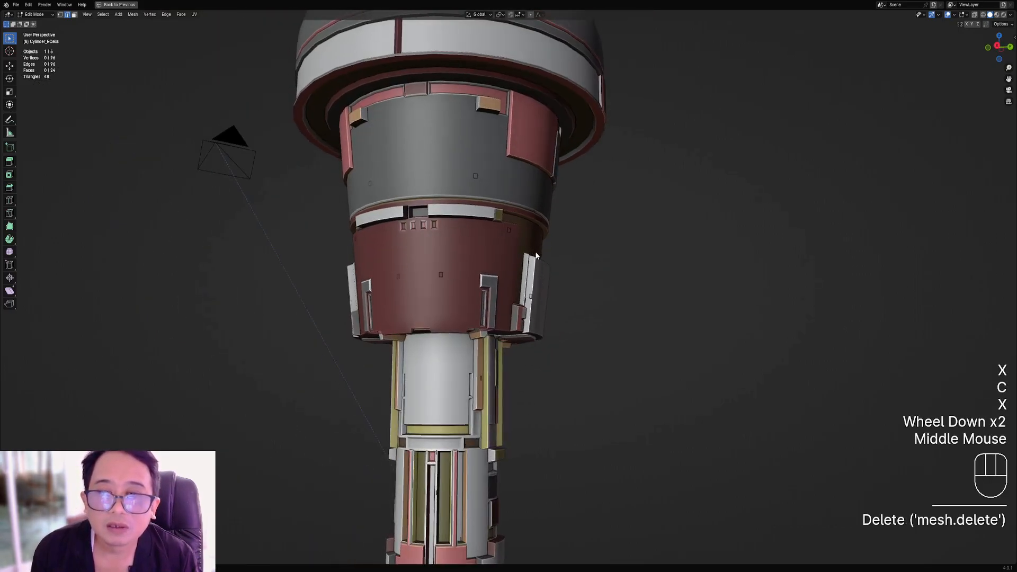
key("z")
left_click(530, 209)
scroll(577, 225, "down", 3)
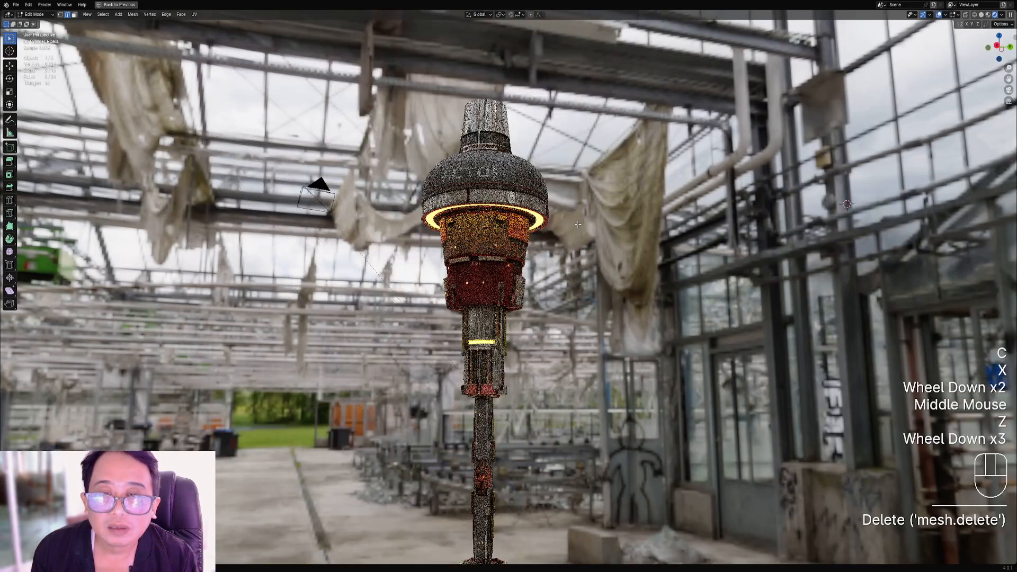
middle_click_drag(578, 225, 536, 213)
scroll(536, 213, "up", 3)
key("c")
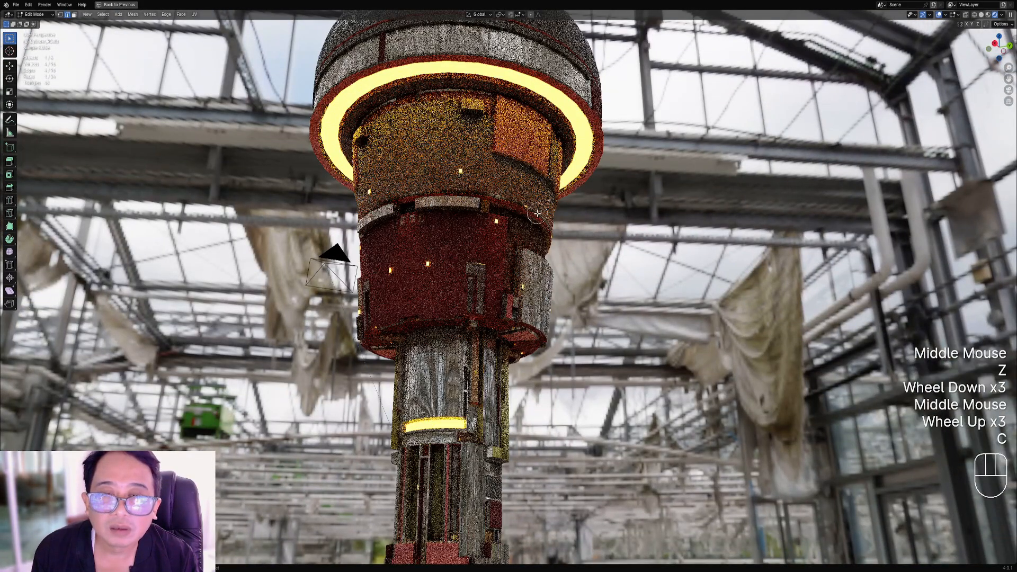
key("x")
left_click(528, 228)
Inspect the drums from below and delete further unwanted light cells around them.
mouse_move(504, 250)
middle_mouse_down()
mouse_move(525, 281)
mouse_move(496, 258)
middle_mouse_up()
scroll(509, 254, "down", 1)
scroll(521, 269, "up", 1)
scroll(525, 281, "up", 1)
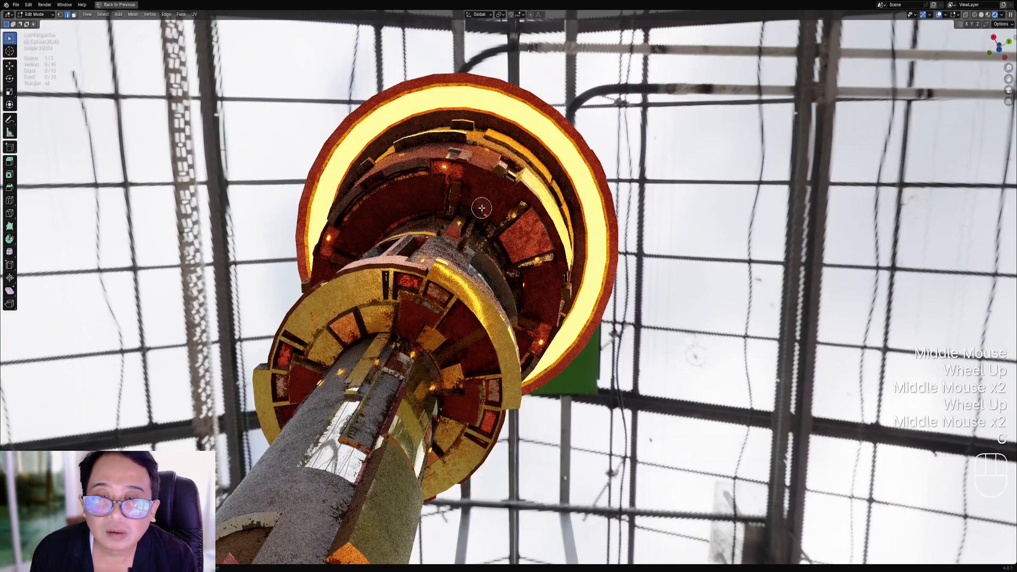
key("c")
key("x")
scroll(493, 217, "down", 2)
middle_click_drag(492, 217, 550, 334)
key("c")
key("x")
left_click(530, 252)
scroll(549, 334, "down", 2)
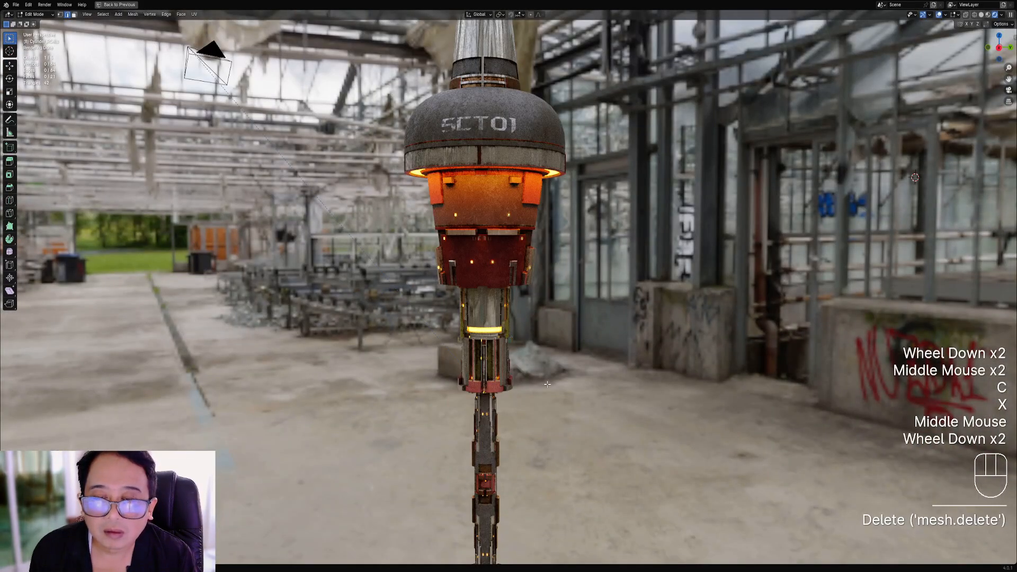
Try to delete the light cells at the junction of the lower collar and the narrow shaft.
scroll(544, 319, "up", 2)
mouse_move(547, 383)
middle_mouse_down("shift")
mouse_move(544, 319)
mouse_move(524, 350)
mouse_move(486, 366)
middle_mouse_up("shift")
key("c")
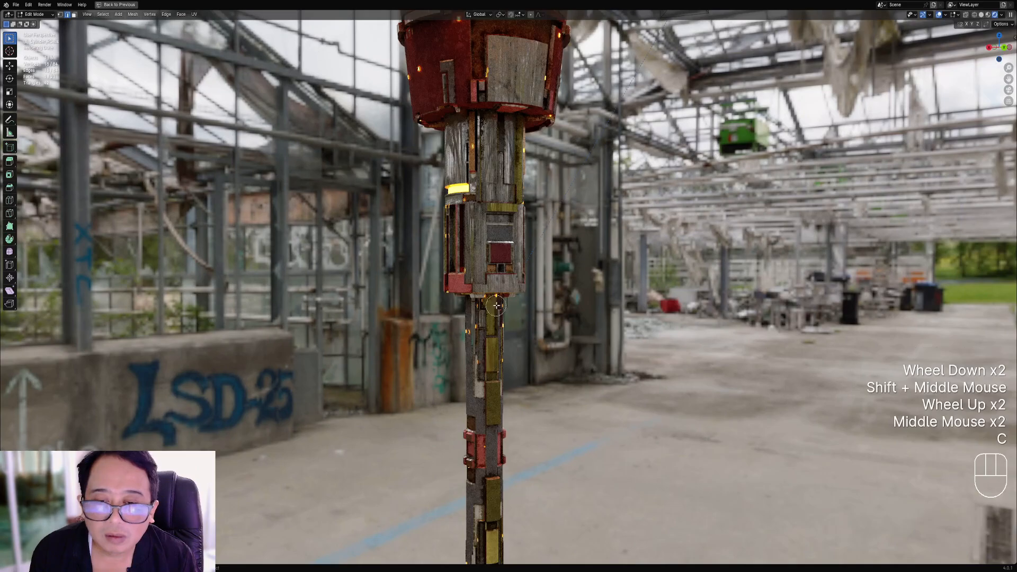
left_click(494, 296)
key("x")
left_click(484, 296)
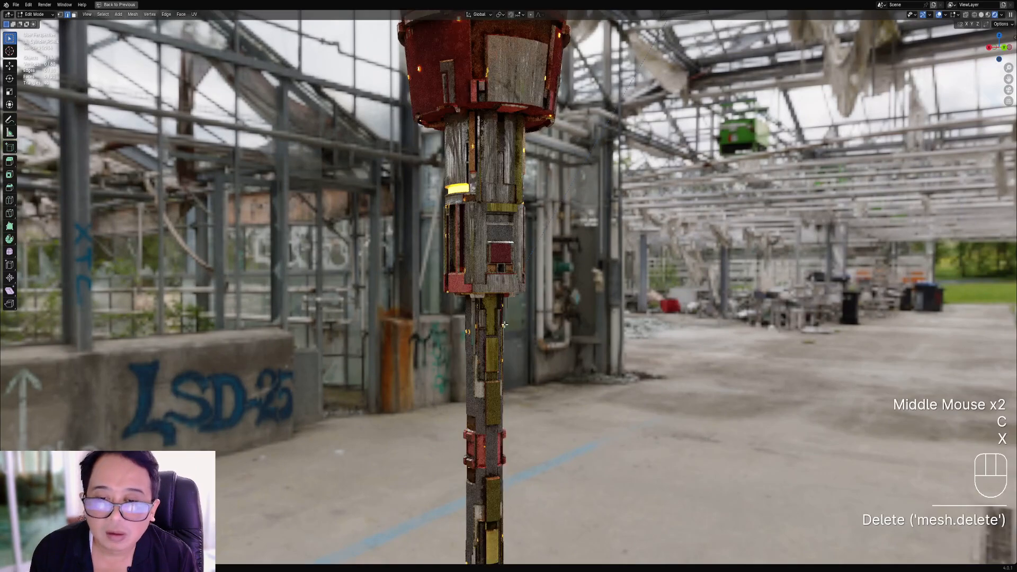
mouse_move(484, 296)
middle_mouse_down()
mouse_move(524, 334)
mouse_move(511, 319)
mouse_move(467, 321)
middle_mouse_up()
scroll(514, 323, "up", 1)
key("ctrl+z")
Try to delete a larger selection of light cells on the narrow shaft below the lower collar.
key("c")
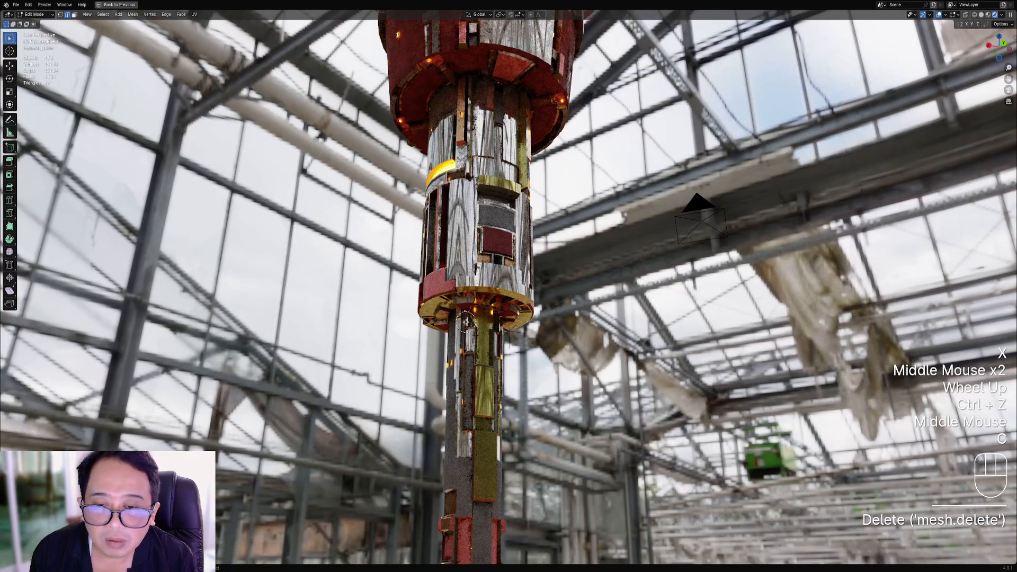
left_click(466, 321)
key("x")
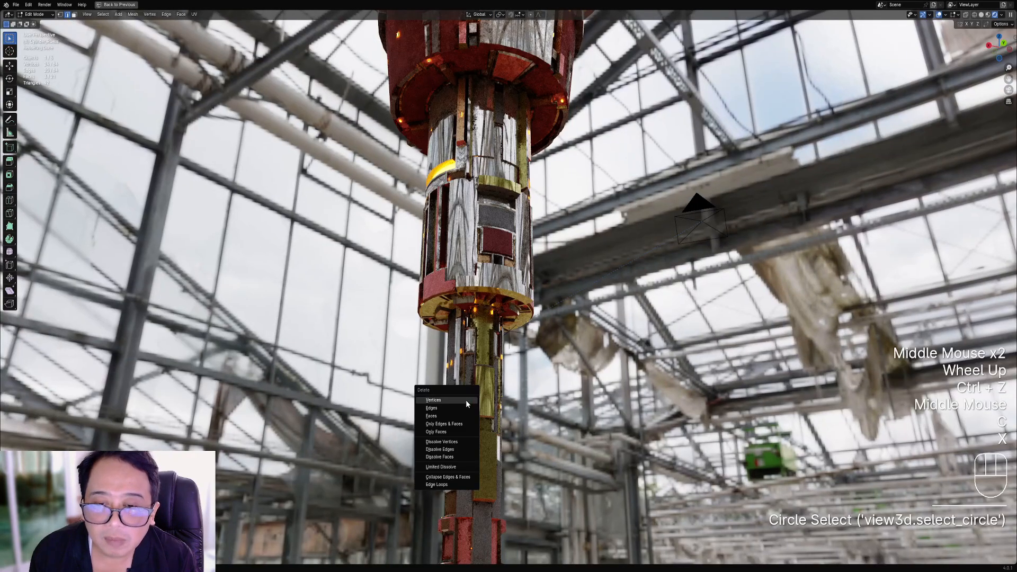
left_click(466, 400)
key("ctrl+z")
Add more cells along the narrow shaft below the lower collar to the selection and delete them.
scroll(467, 350, "up", 1)
middle_click_drag(467, 339, 469, 307)
scroll(469, 302, "up", 1)
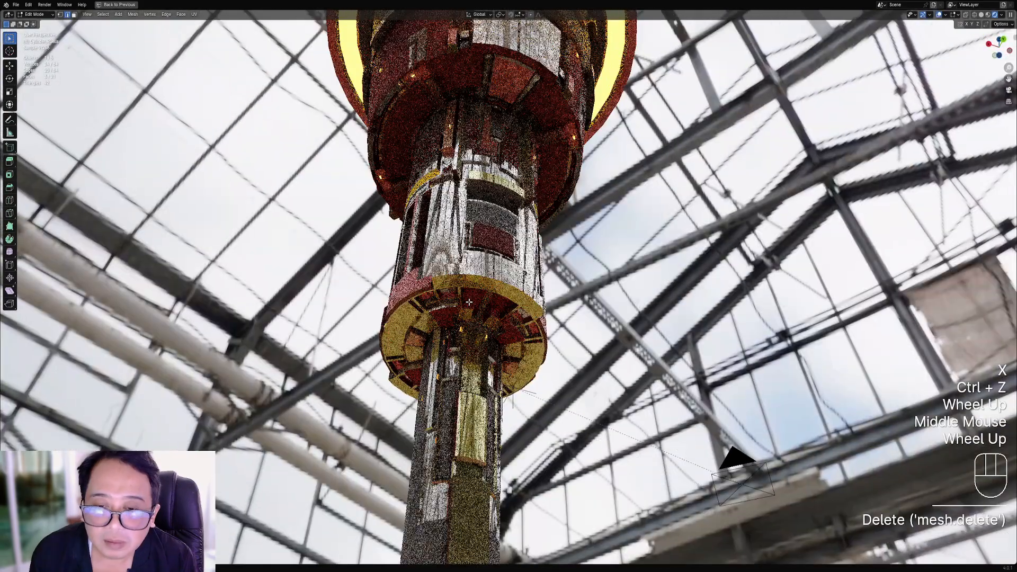
key("shift+z")
key("shift+z")
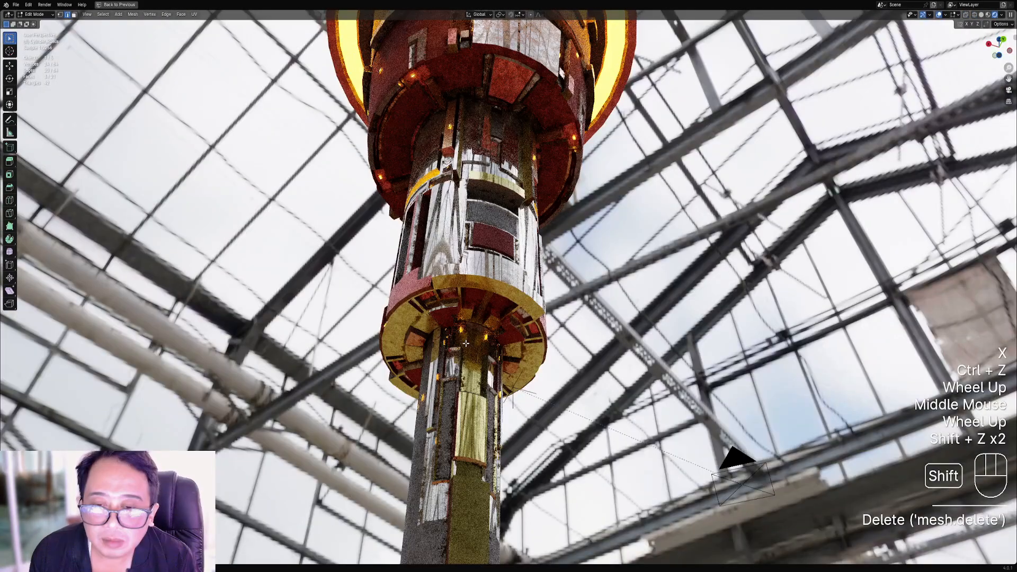
middle_click_drag(465, 344, 482, 299, "shift")
scroll(482, 299, "up", 1)
key("c")
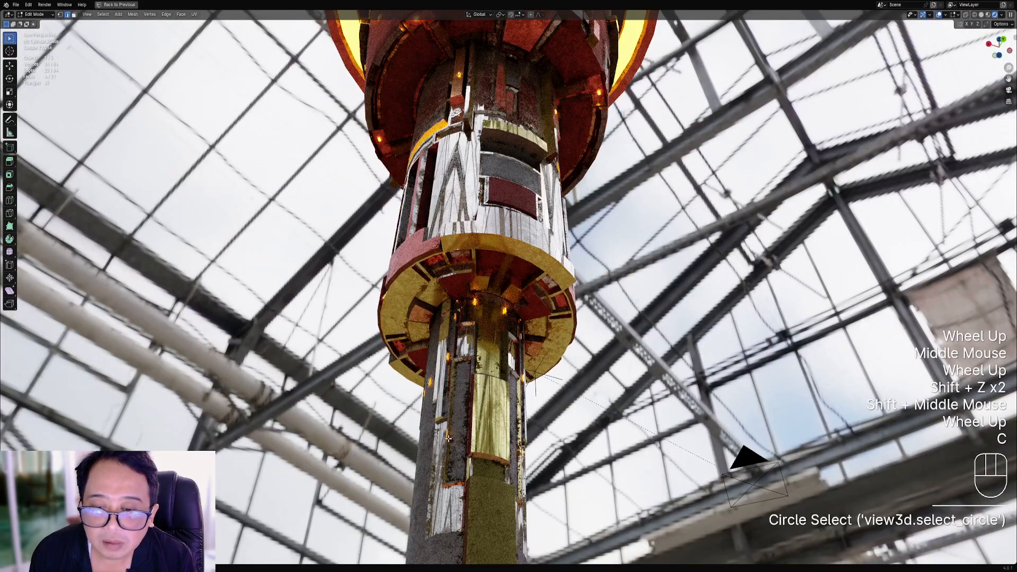
key("x")
left_click(448, 435)
Delete the light cell at the lower end of the central slot between the two red blocks.
scroll(454, 382, "down", 1)
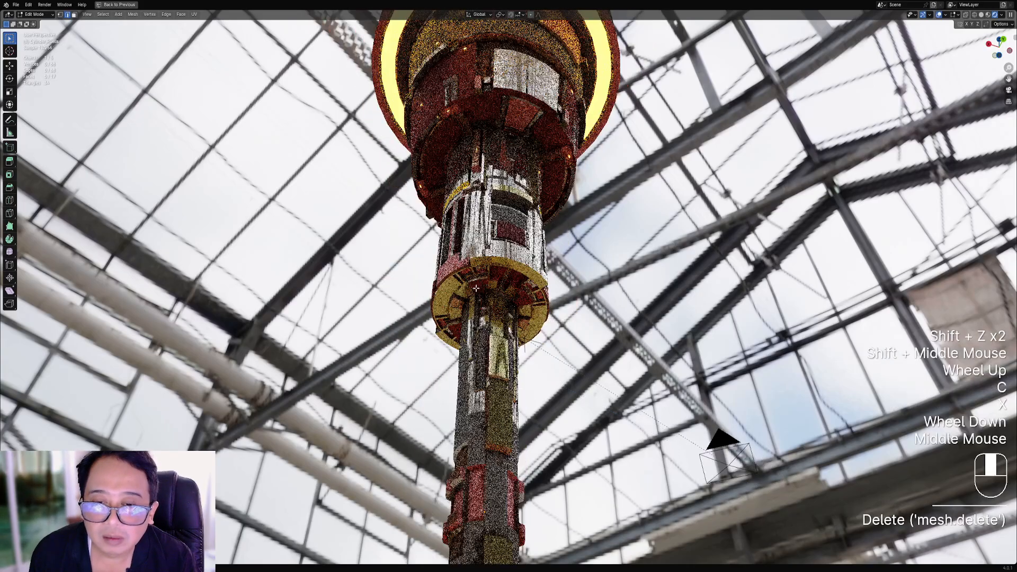
middle_click_drag(455, 381, 538, 331)
scroll(538, 331, "down", 2)
scroll(538, 331, "up", 2)
scroll(538, 331, "up", 1)
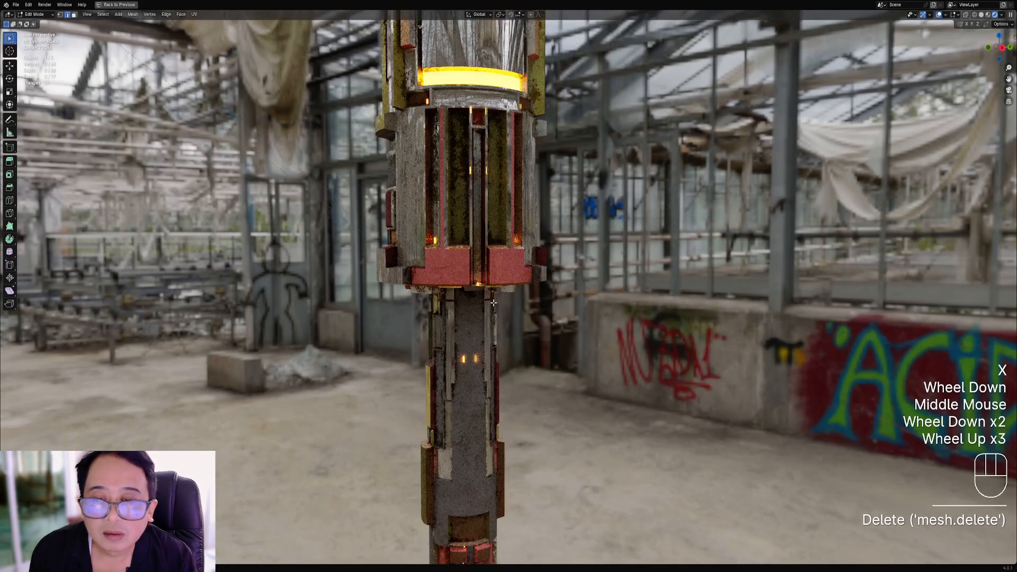
key("c")
key("x")
left_click(454, 147)
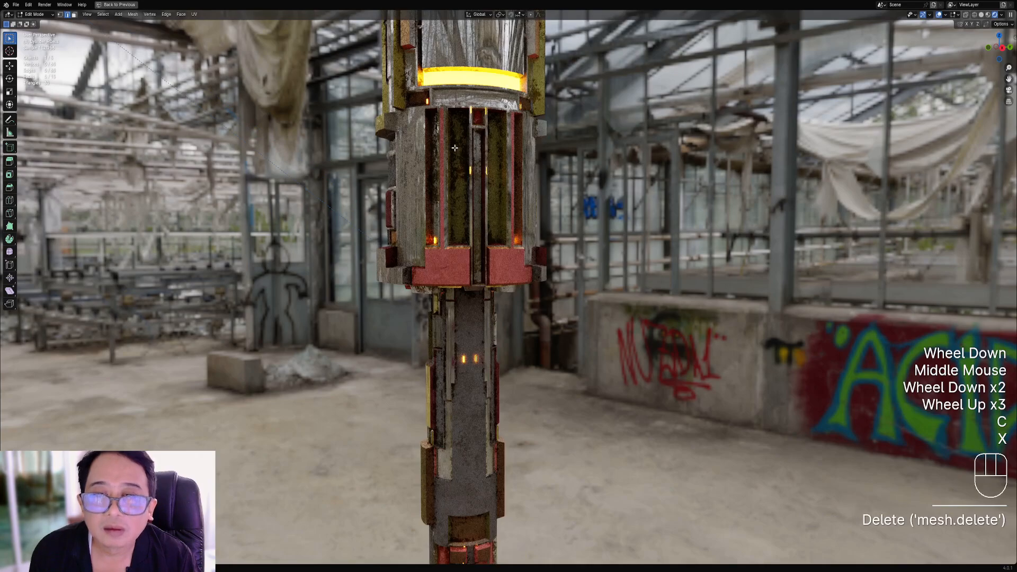
Clear the selection and delete the pair of light cells flanking the upper part of the central slot.
key("c")
left_click(434, 108)
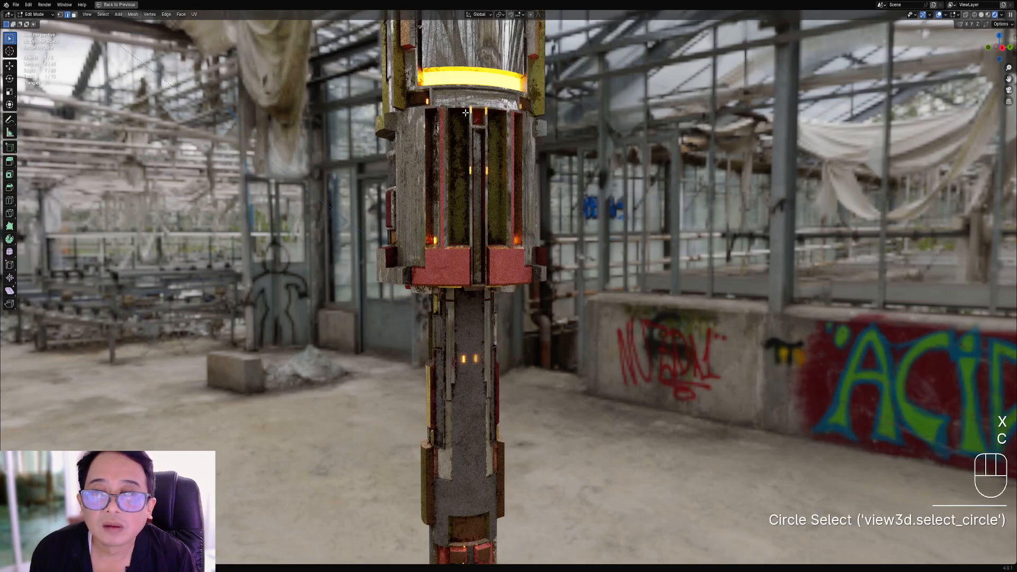
key("alt+a")
key("c")
left_click(487, 119)
key("x")
left_click(483, 120)
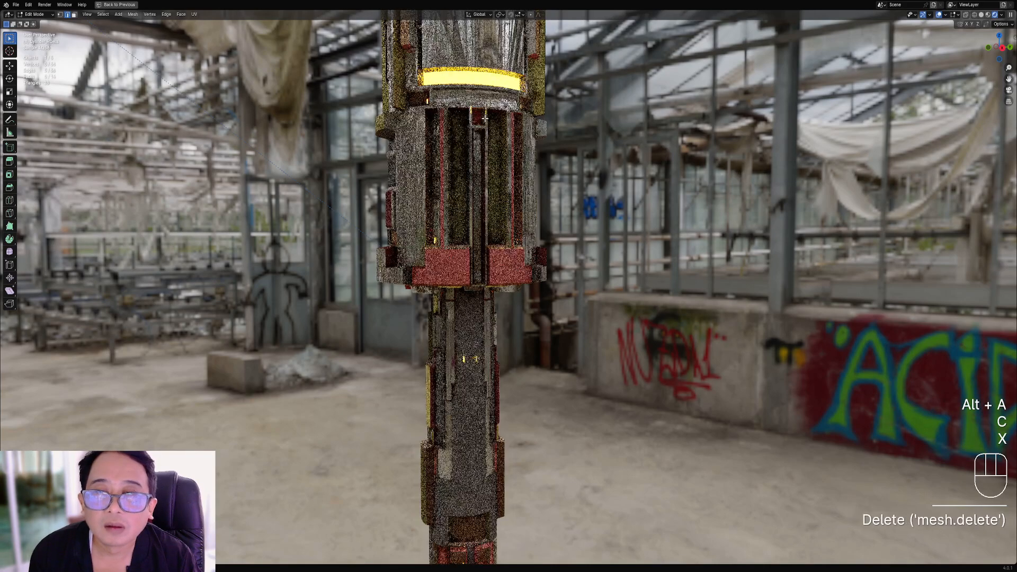
left_click(471, 109)
key("x")
left_click(470, 109)
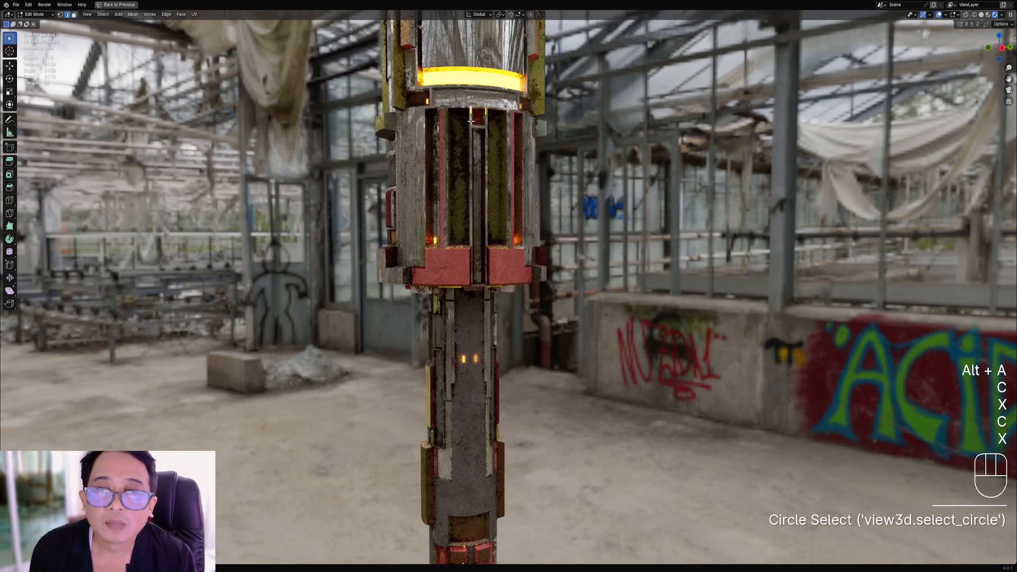
Delete the light cell at the upper end of the central slot and leave mesh editing.
left_click(473, 111)
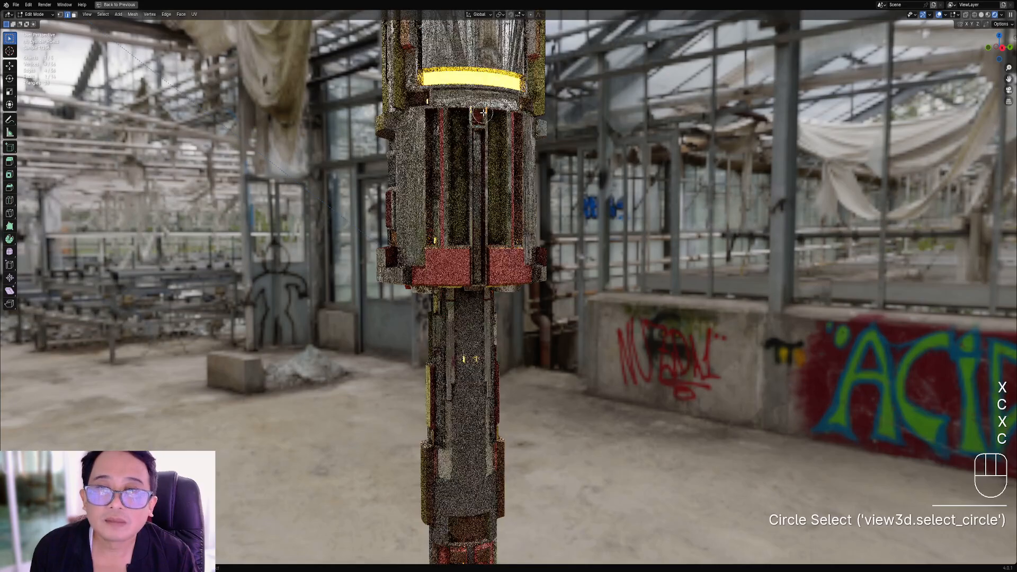
key("x")
left_click(473, 112)
scroll(531, 189, "down", 3)
key("Tab")
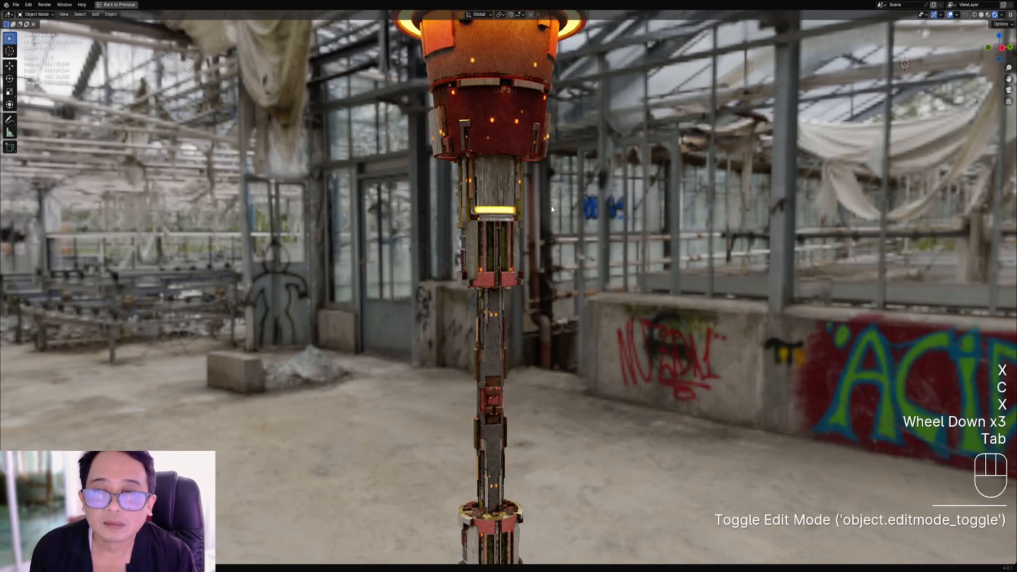
Examine the remaining light cells along the collars and shaft without the viewport overlays.
scroll(551, 206, "down", 1)
scroll(581, 221, "up", 2)
middle_click_drag(550, 205, 526, 193)
key("Tab")
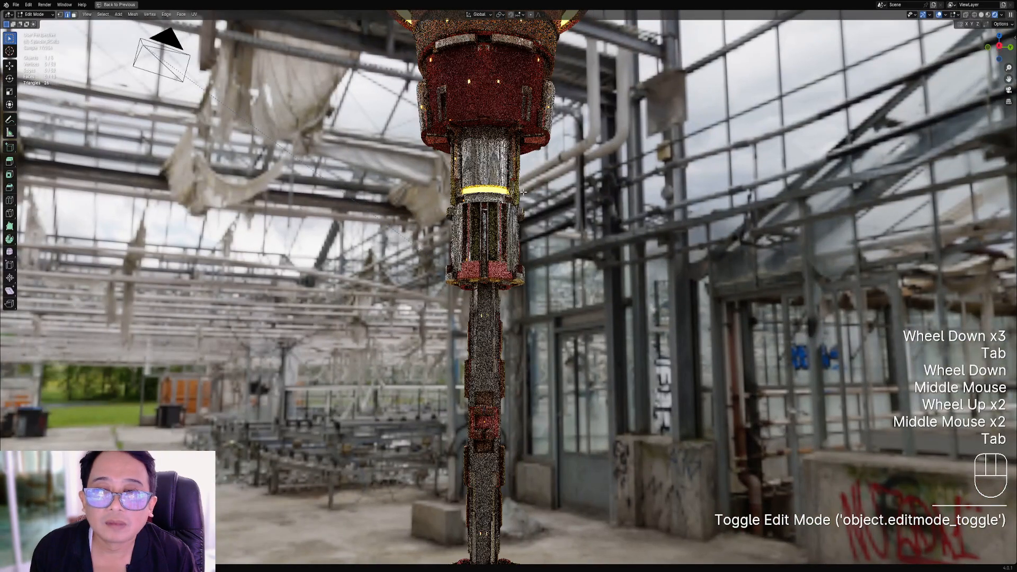
key("Tab")
key("shift+alt+z")
scroll(524, 197, "down", 3)
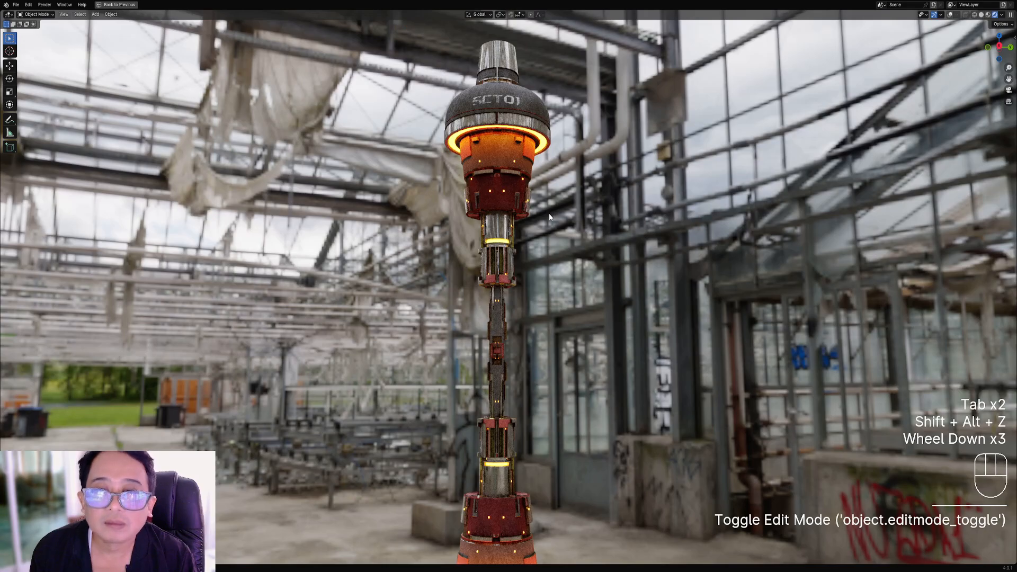
Clear the mesh selection and delete the light cells on the orange tapered section below the glowing ring.
middle_click_drag(548, 213, 554, 254, "shift")
scroll(555, 254, "up", 2)
key("Tab")
key("shift+alt+z")
key("alt+a")
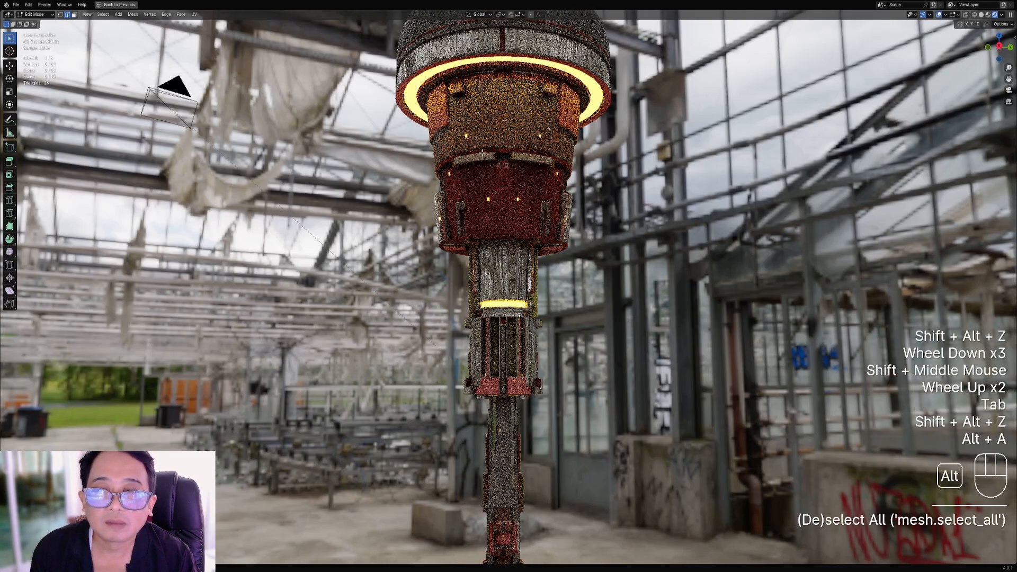
middle_click_drag(497, 153, 521, 161)
key("v")
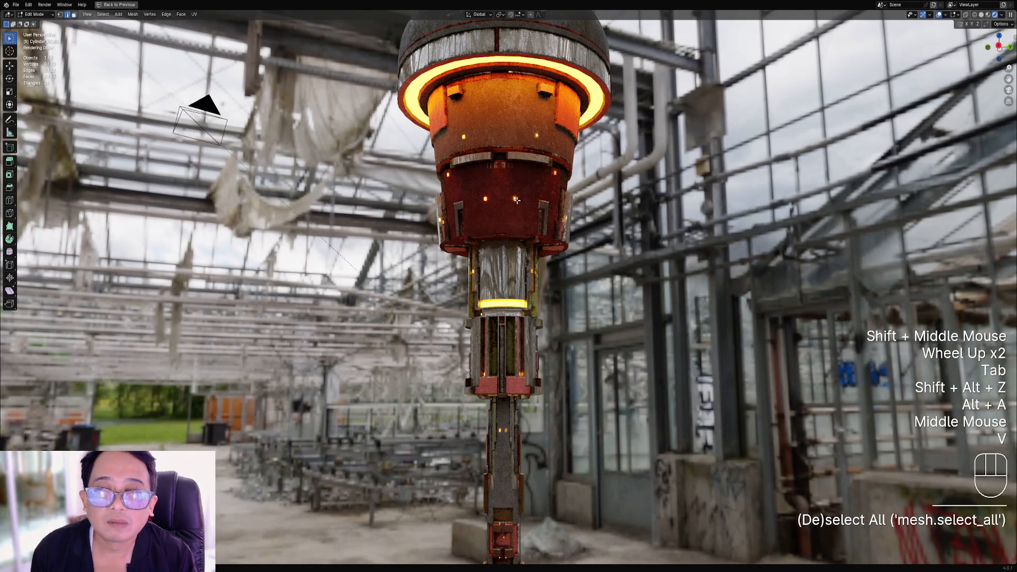
key("c")
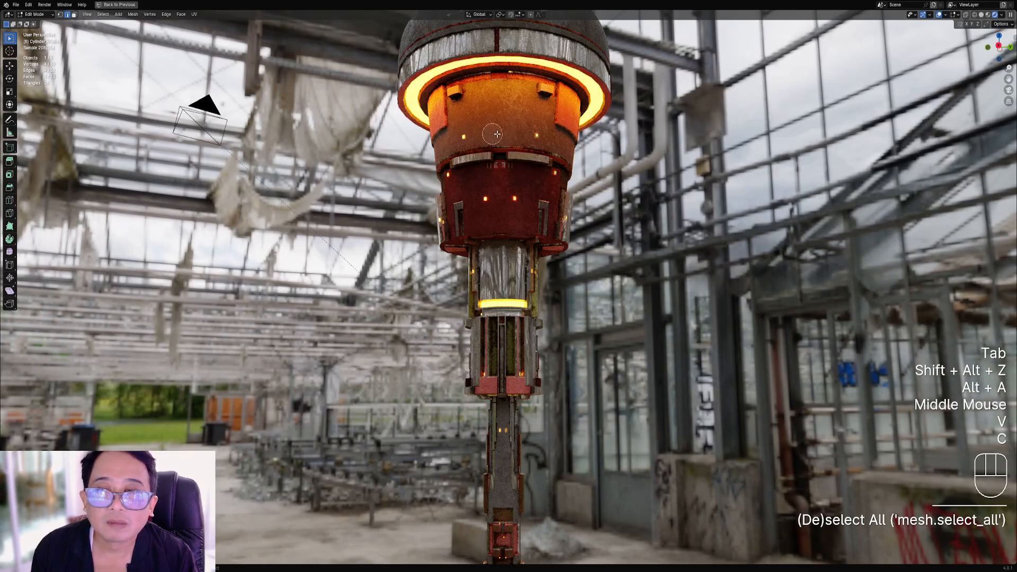
left_click(548, 134)
key("x")
left_click(551, 143)
key("Tab")
scroll(582, 170, "down", 2)
middle_click_drag(583, 169, 475, 198)
scroll(587, 265, "up", 4)
scroll(474, 198, "up", 1)
key("c")
right_click(435, 158)
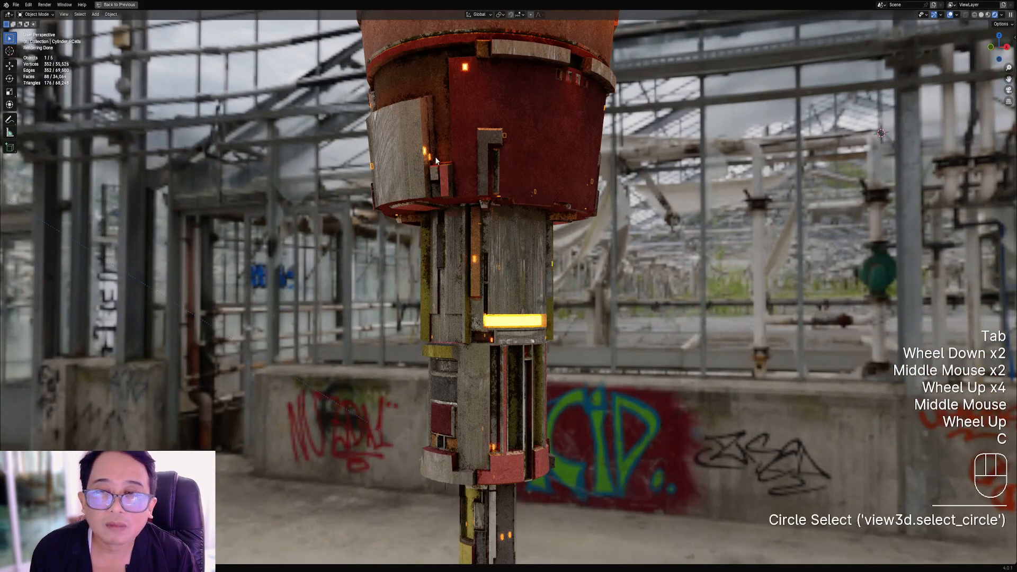
key("x")
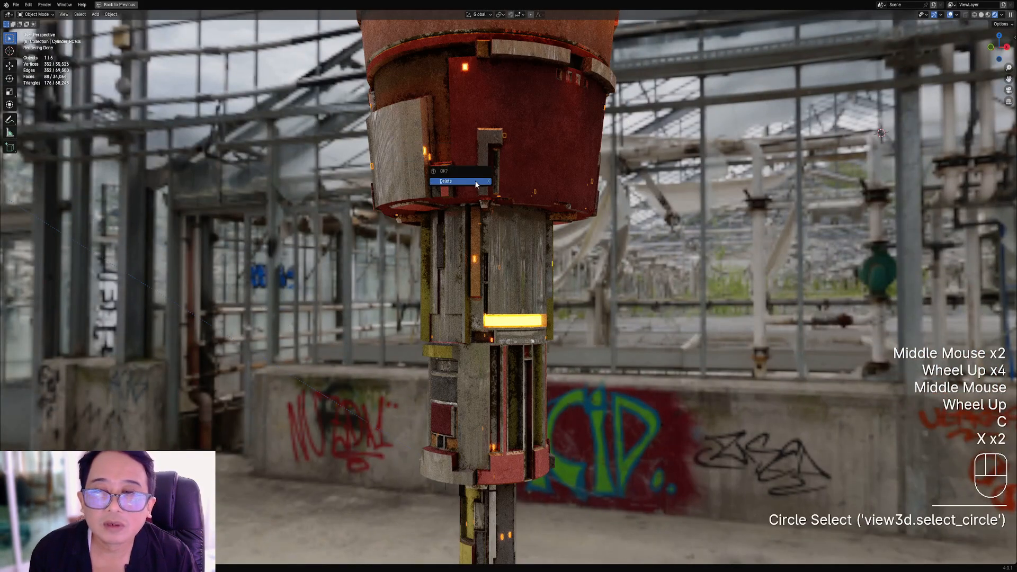
Try to delete the pair of light cells beside the grey panel's edge on the dark red collar.
key("Tab")
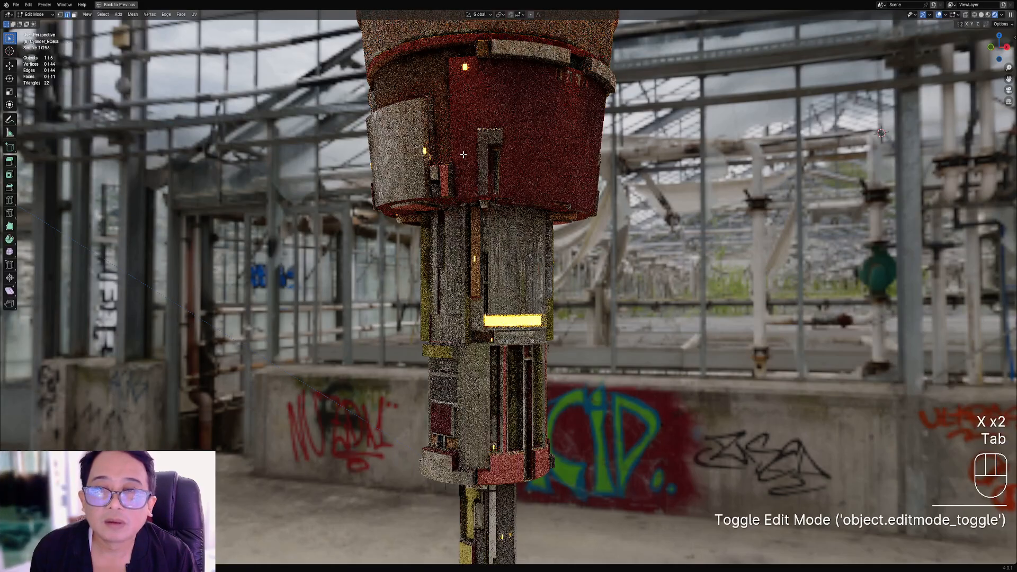
key("shift+alt+z")
key("a")
key("alt+a")
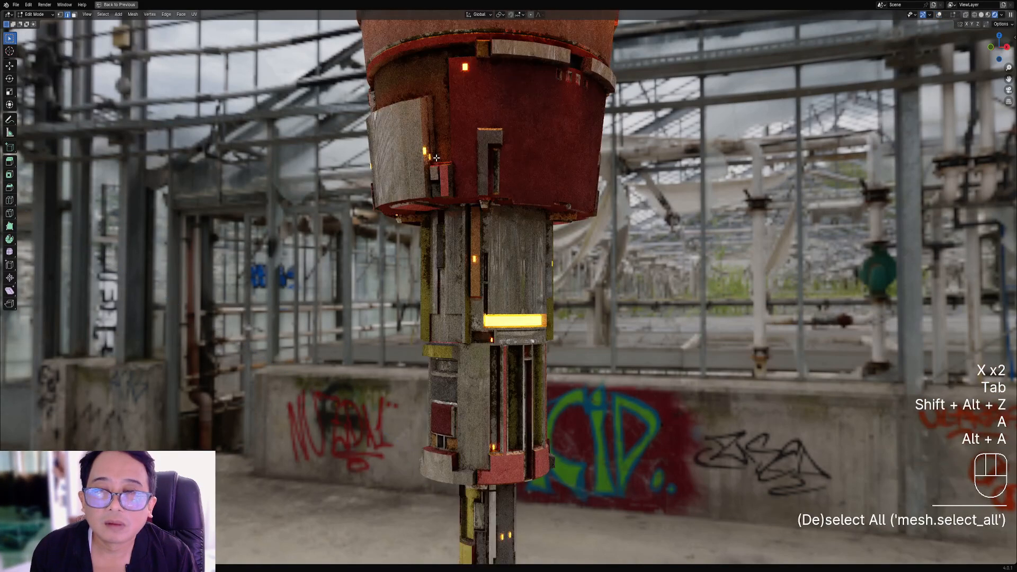
key("c")
key("x")
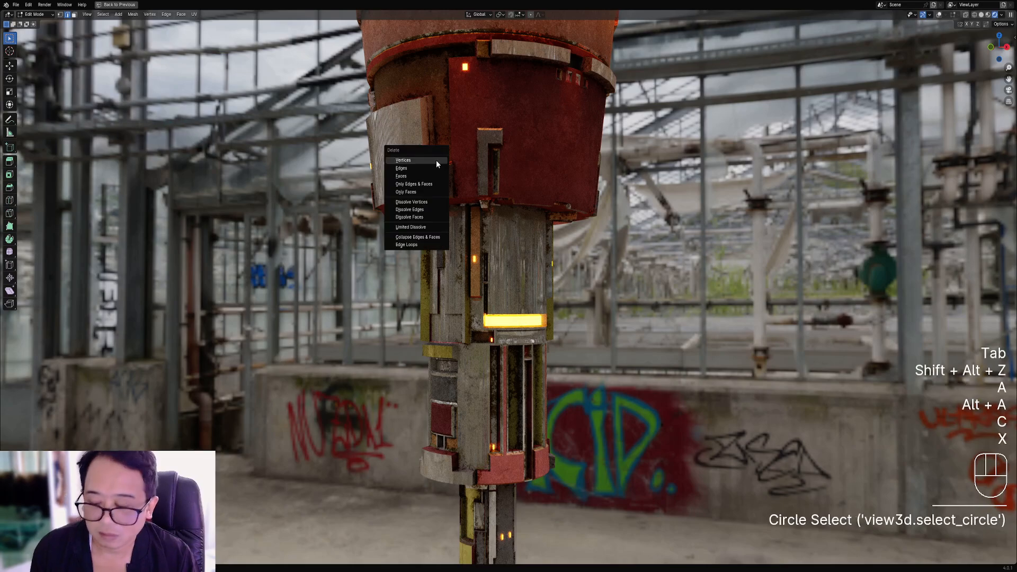
key("c")
key("x")
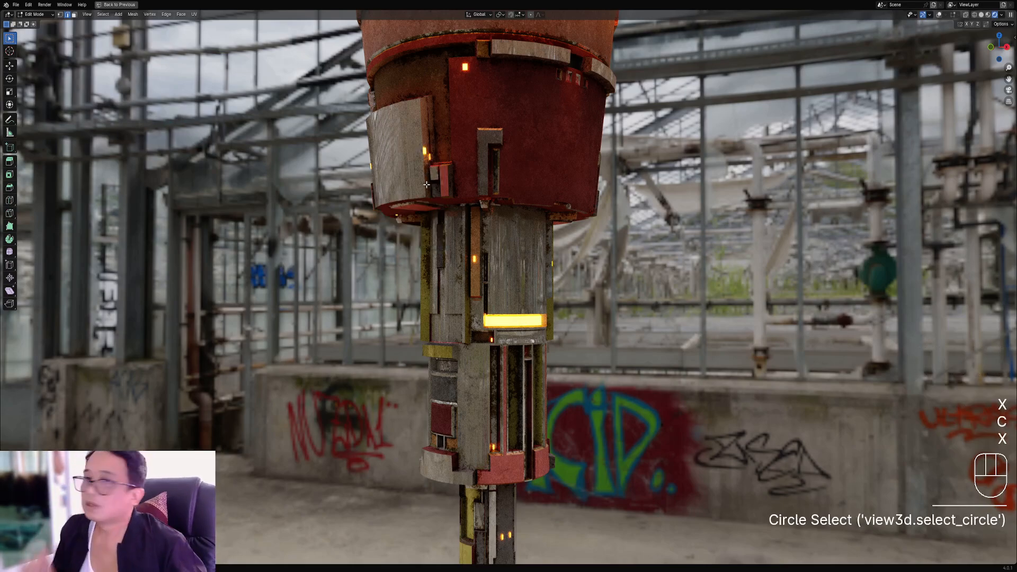
Leave mesh editing and switch the viewport to solid shading for a close view of the grey panel's edge.
key("Tab")
key("Tab")
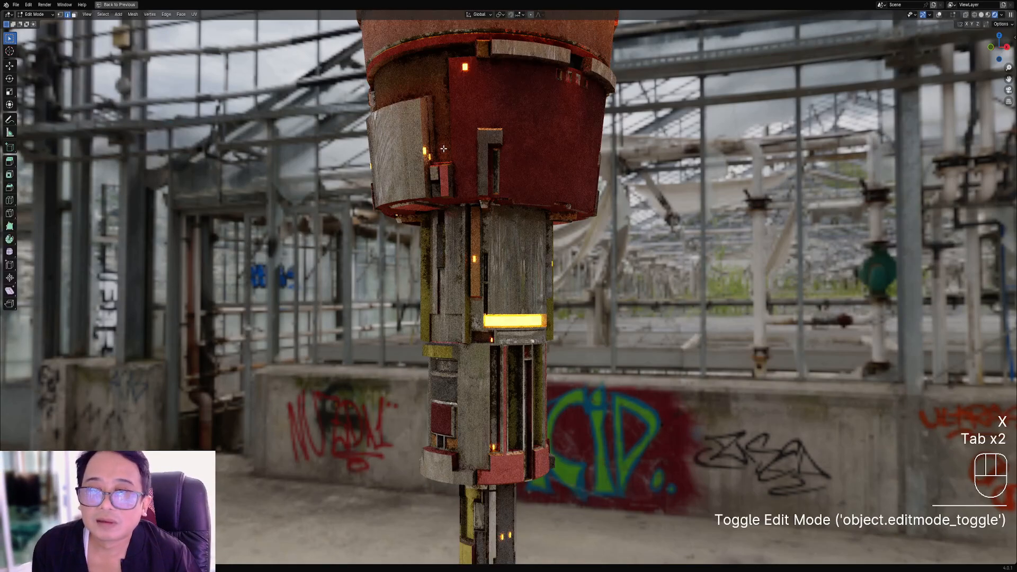
key("shift+alt+z")
key("shift+alt+z")
middle_click_drag(443, 149, 397, 159, "shift")
scroll(396, 159, "up", 3)
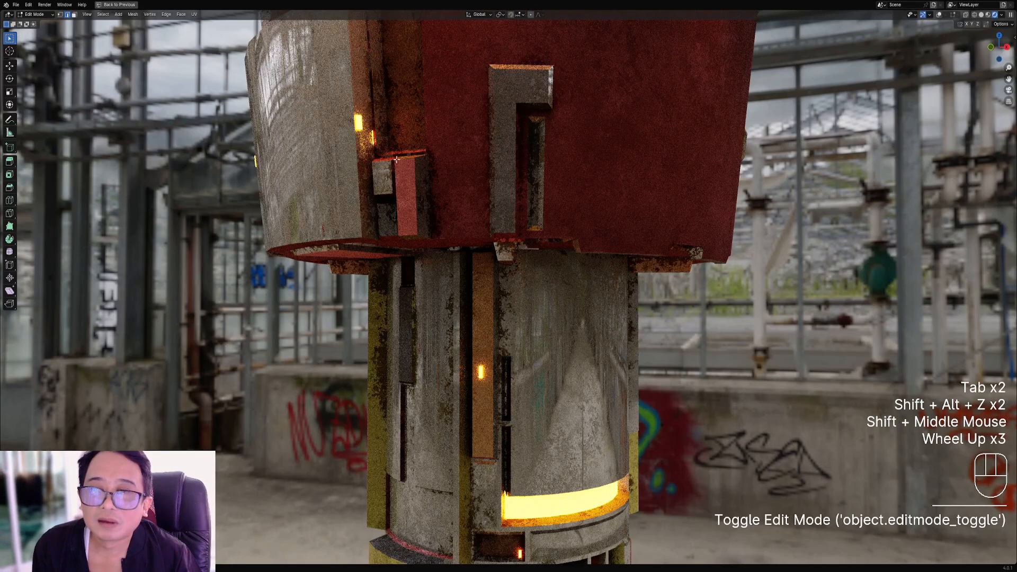
key("Tab")
right_click(357, 124)
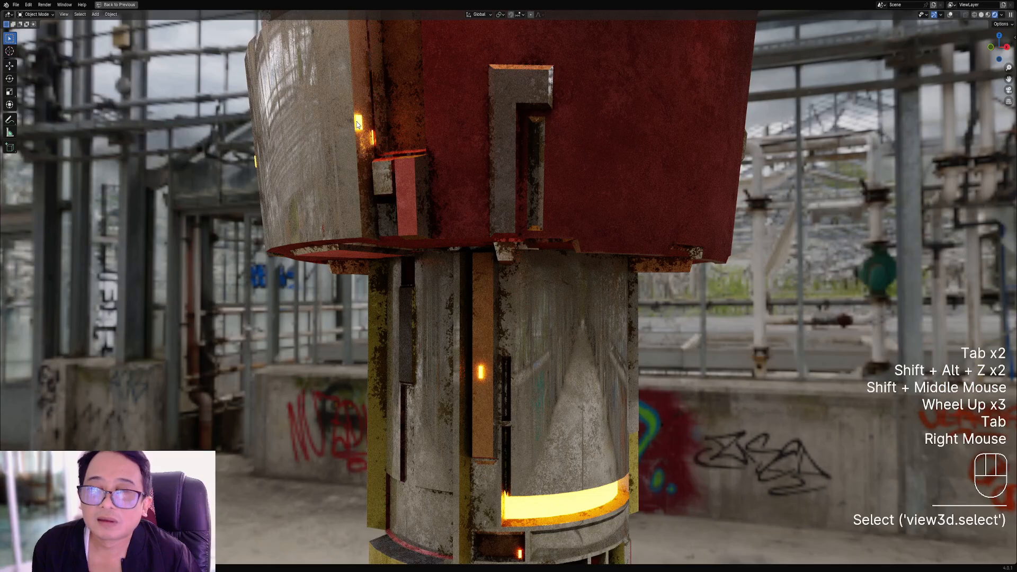
key("z")
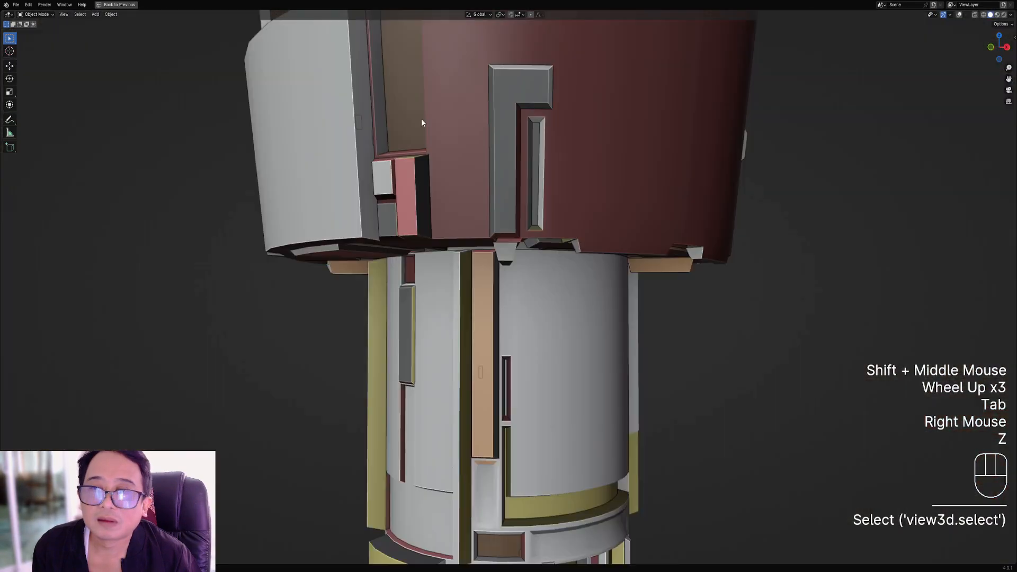
Show the viewport overlays and select the Random Cells light object around the dark red collar.
key("Tab")
key("shift+alt+z")
key("shift+alt+z")
key("shift+alt+z")
middle_click_drag(421, 119, 411, 174)
scroll(516, 154, "down", 2)
key("Tab")
key("Tab")
key("Tab")
right_click(355, 207)
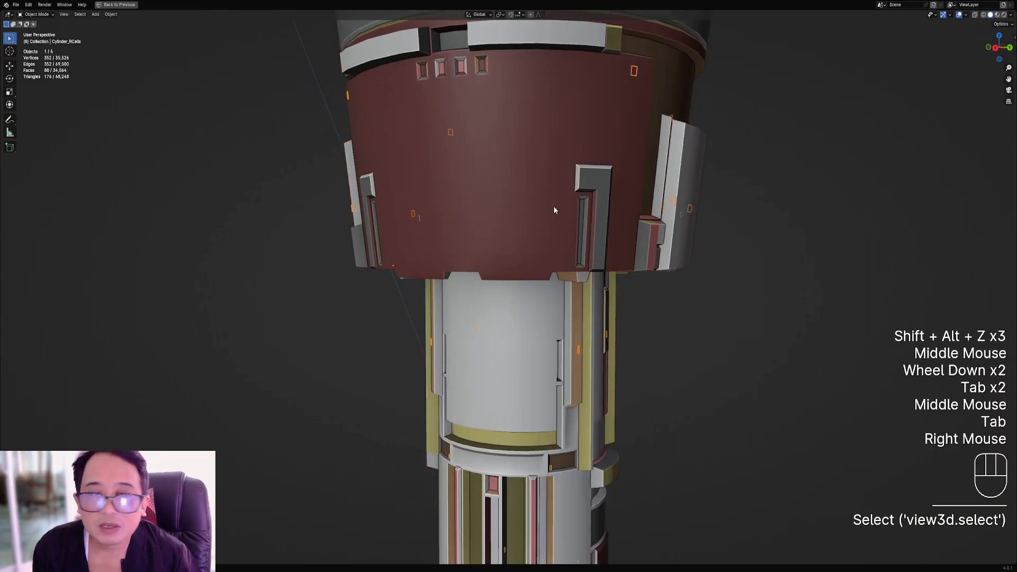
In face mode, delete the narrow light cell in the groove beside the grey panel on the dark red collar.
key("Tab")
middle_click_drag(554, 206, 521, 228, "shift")
scroll(521, 228, "up", 1)
key("c")
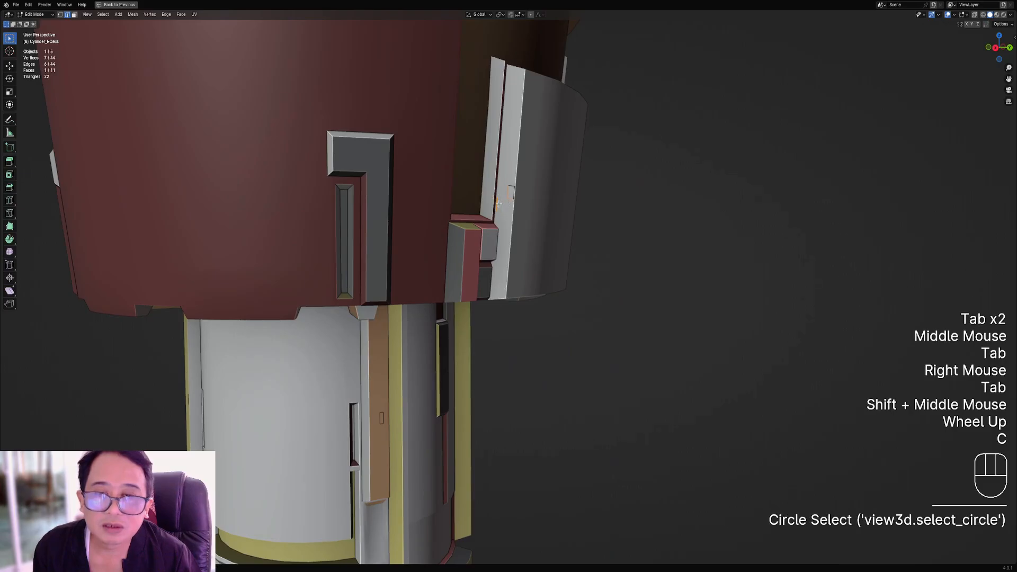
key("alt+a")
key("c")
left_click(495, 205)
key("x")
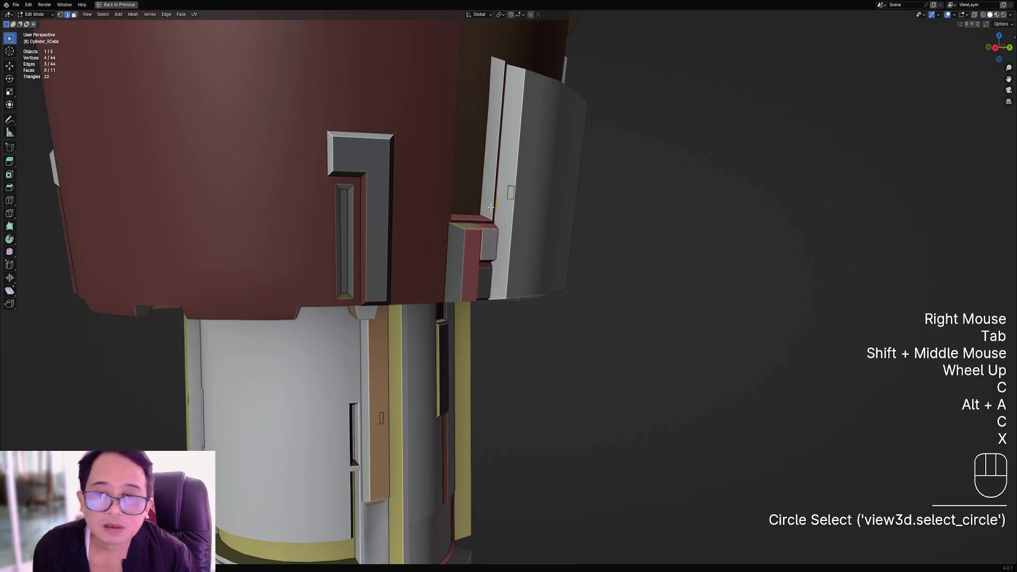
middle_click(491, 207)
scroll(491, 207, "up", 1)
key("3")
key("c")
left_click(538, 218)
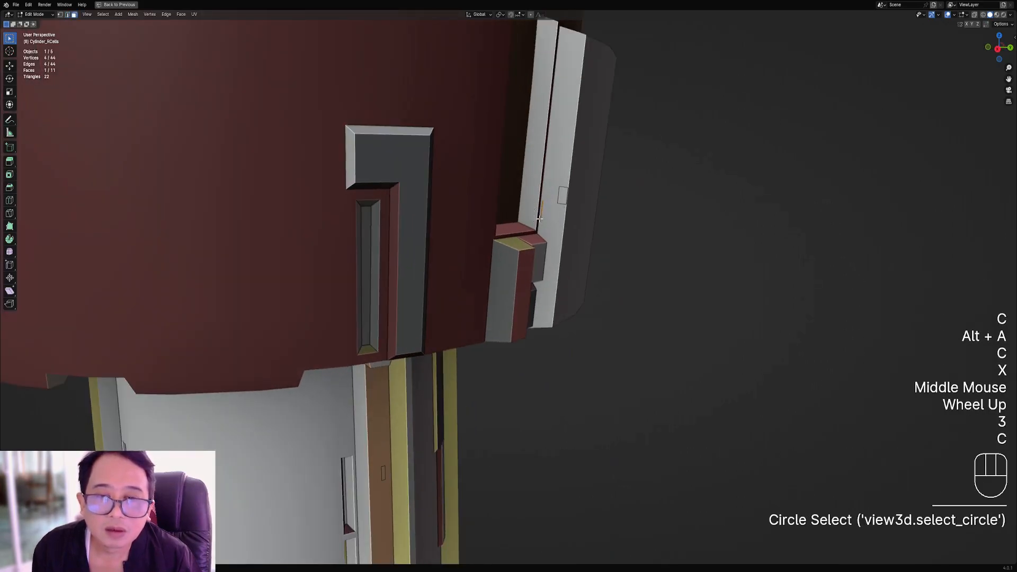
key("x")
left_click(538, 218)
Delete the neighbouring light cell on the grey panel's front edge.
key("Tab")
scroll(539, 218, "down", 2)
key("z")
key("Tab")
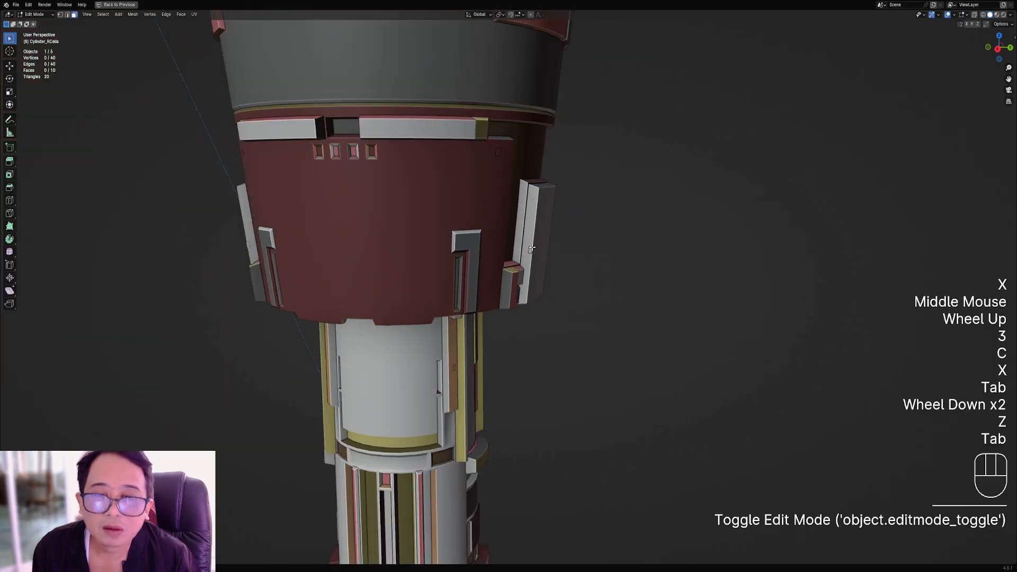
key("c")
left_click(530, 249)
key("x")
left_click(530, 249)
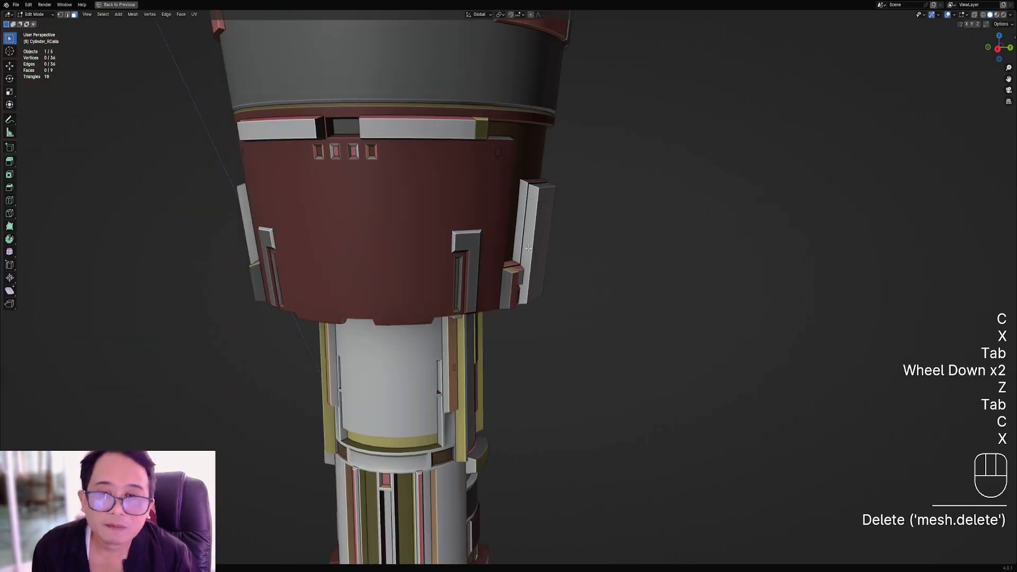
Leave mesh editing, return the viewport to rendered shading and hide the overlays.
key("Tab")
scroll(530, 248, "down", 2)
key("z")
left_click(574, 218)
key("shift+alt+z")
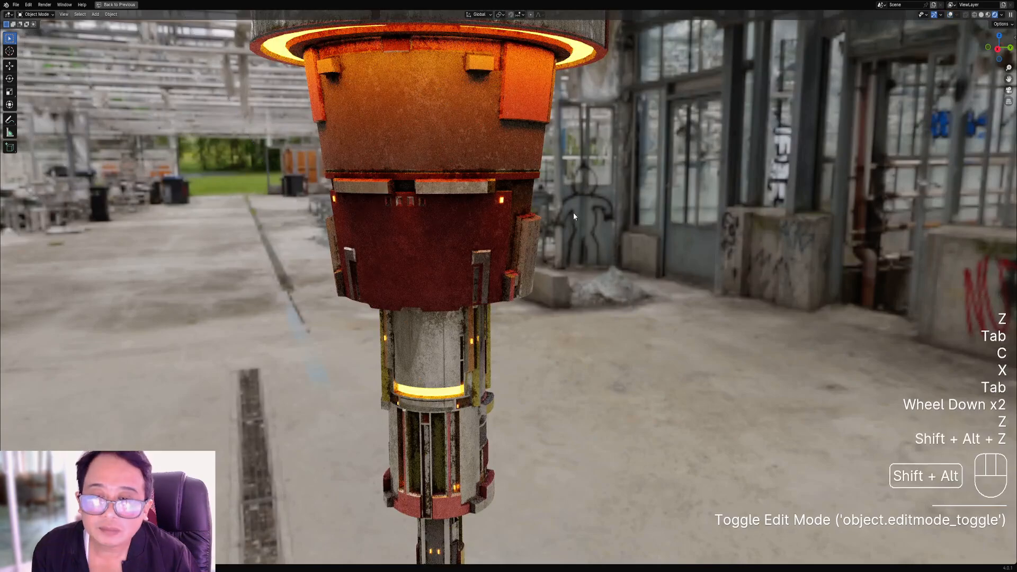
scroll(566, 228, "down", 3)
middle_click_drag(562, 237, 549, 303)
scroll(536, 281, "down", 1)
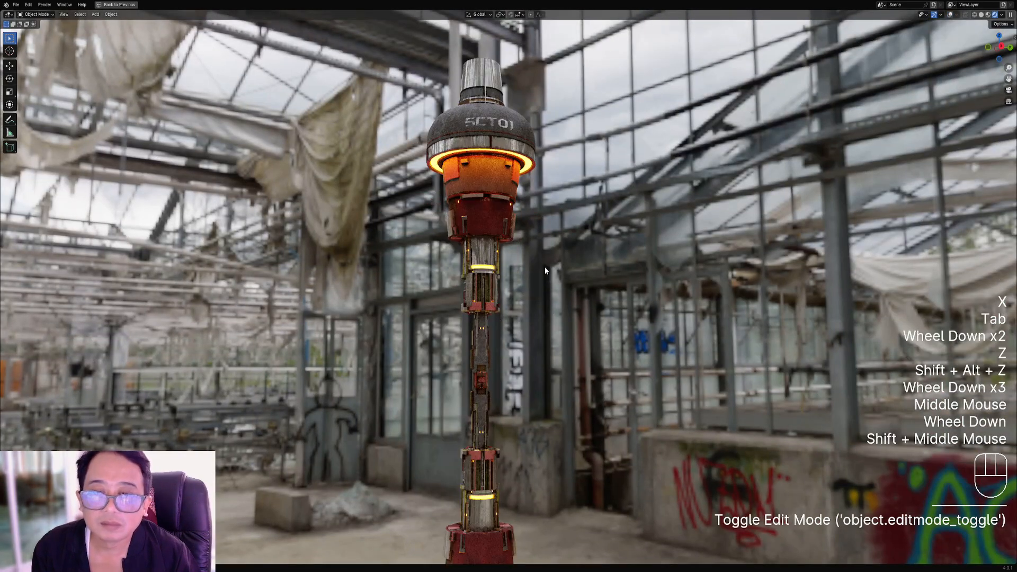
Reveal all hidden objects, including the outer glass tube, and clear the selection.
key("alt+h")
key("alt+a")
mouse_move(542, 266)
middle_mouse_down()
mouse_move(568, 307)
mouse_move(563, 239)
middle_mouse_up()
scroll(568, 307, "down", 1)
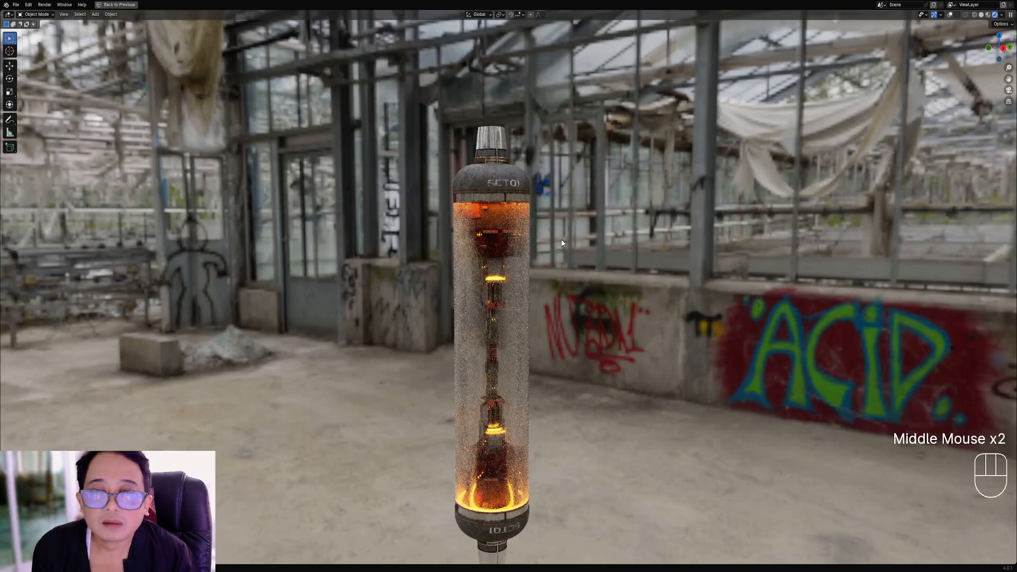
Switch the viewport to solid shading and save the file.
key("z")
key("ctrl+s")
scroll(558, 279, "down", 2)
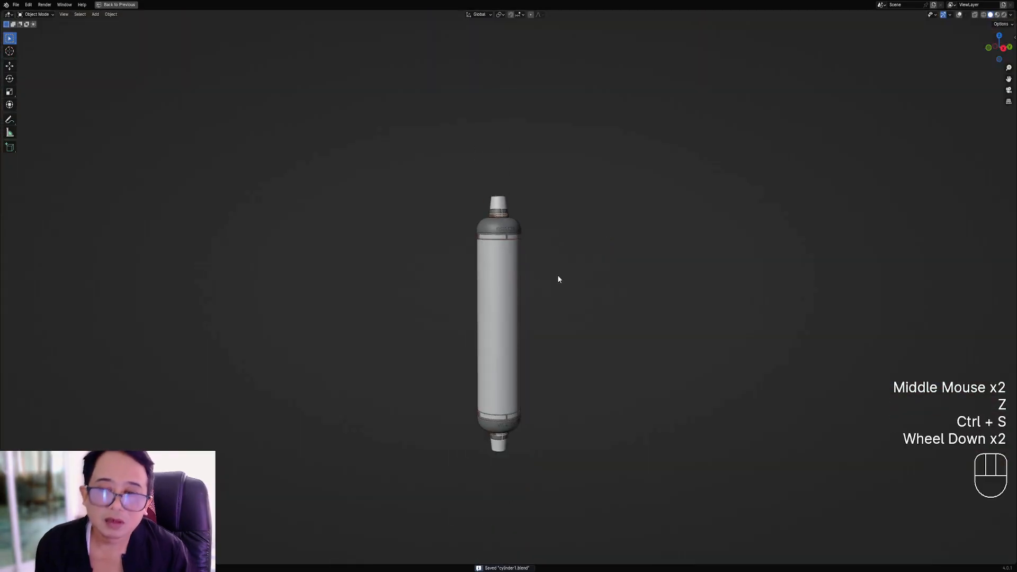
middle_click_drag(558, 279, 548, 266)
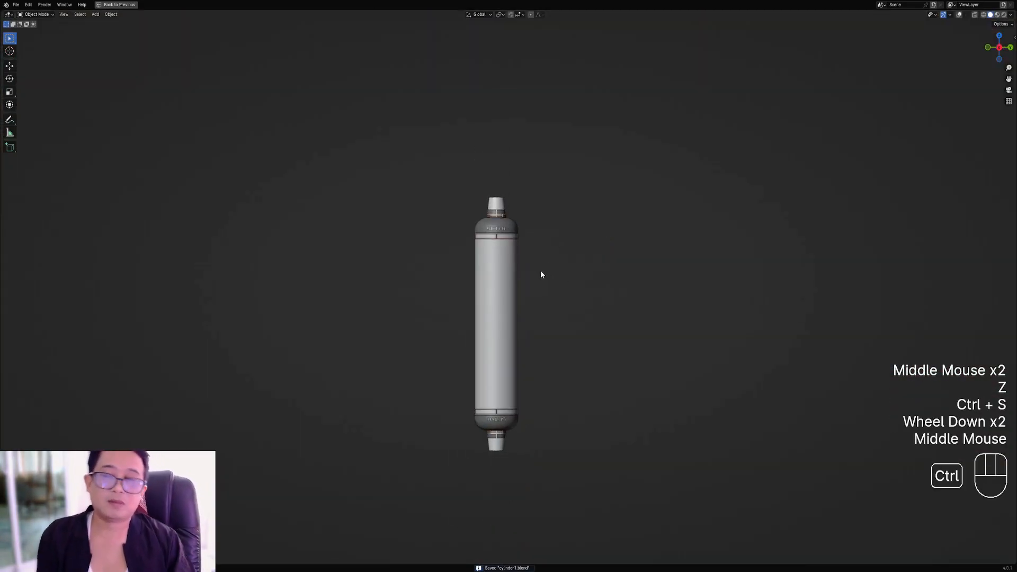
key("ctrl+s")
scroll(541, 274, "up", 1)
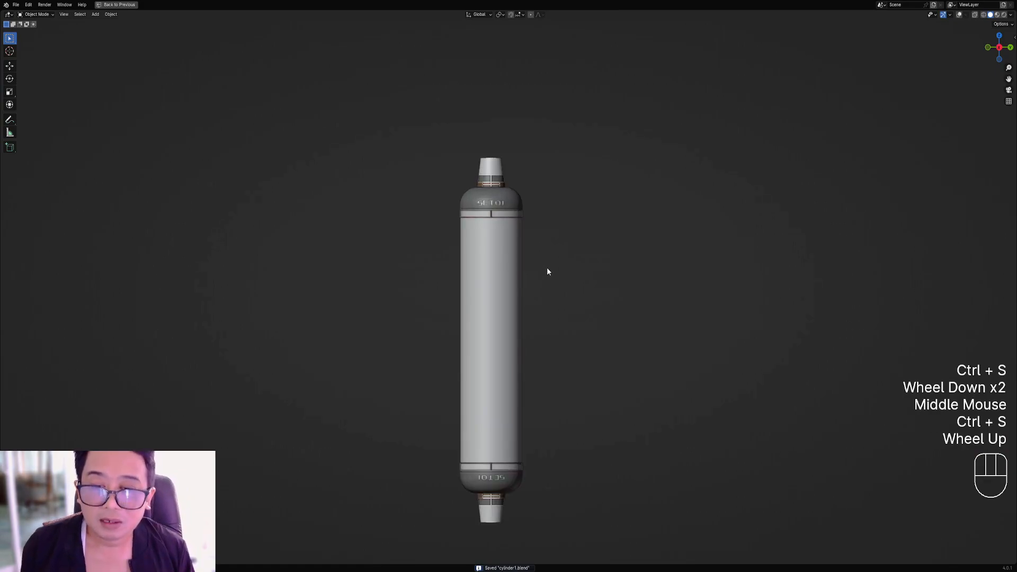
Show the overlays, select the outer tube and snap the 3D cursor to it.
right_click(521, 289)
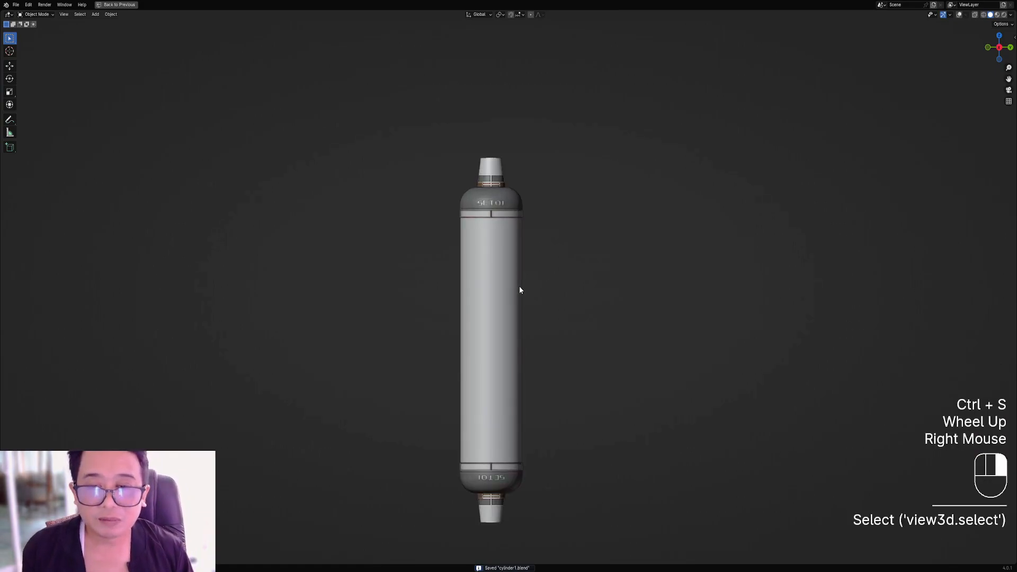
key("shift+alt+z")
key("shift+s")
left_click(597, 321)
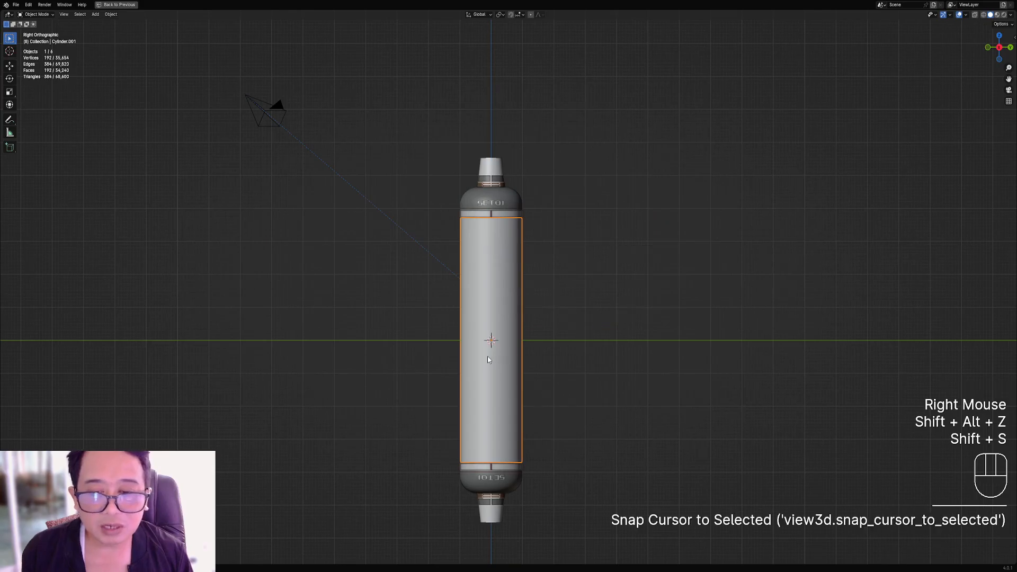
Add a plain axes empty at the 3D cursor and scale it up so its arms extend beyond the tube.
scroll(487, 356, "up", 2)
key("shift+a")
middle_click_drag(495, 392, 497, 390, "shift")
scroll(497, 388, "up", 1, "shift")
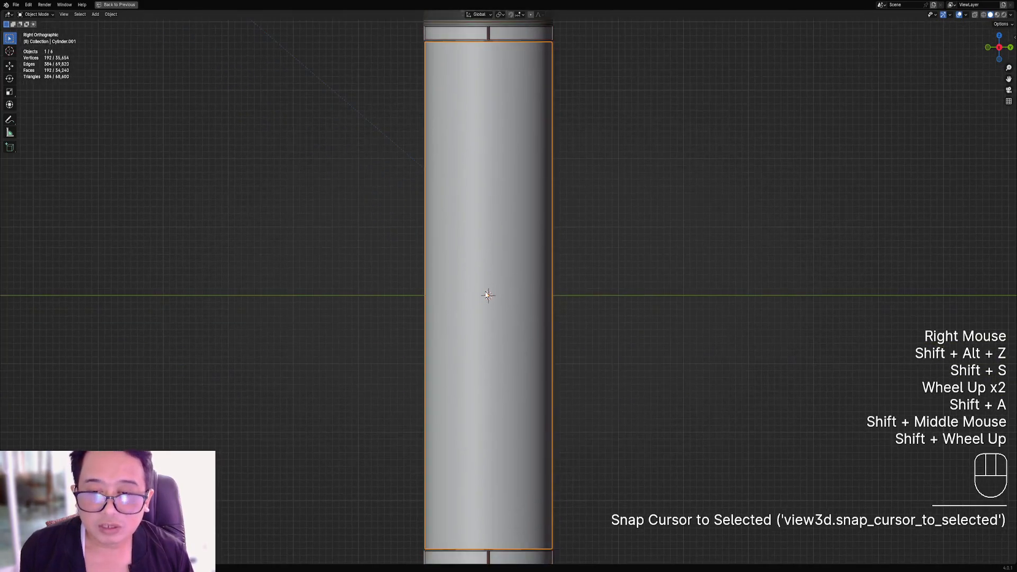
key("shift+a")
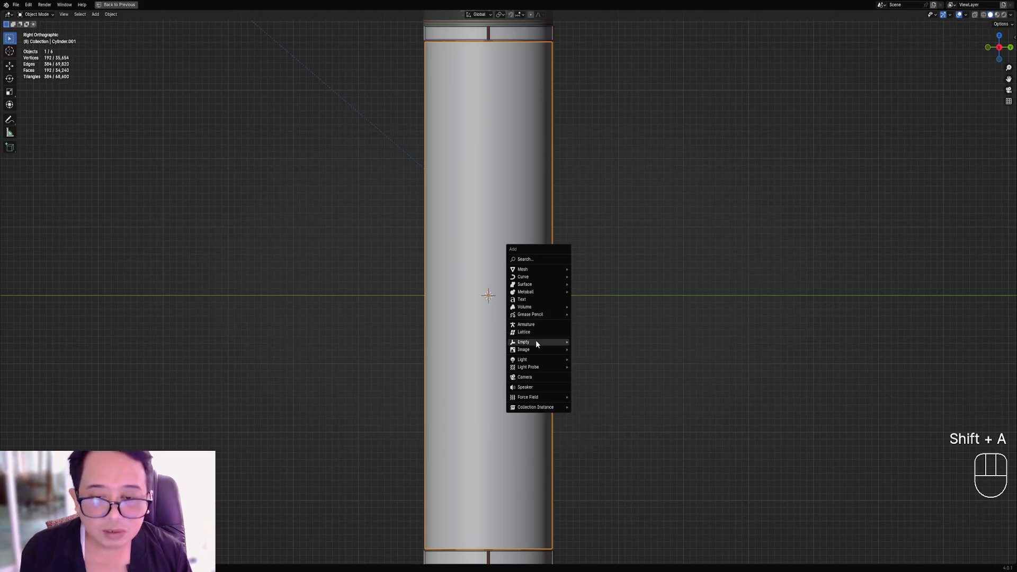
mouse_move(535, 342)
left_click(598, 340)
scroll(548, 286, "down", 4)
key("s")
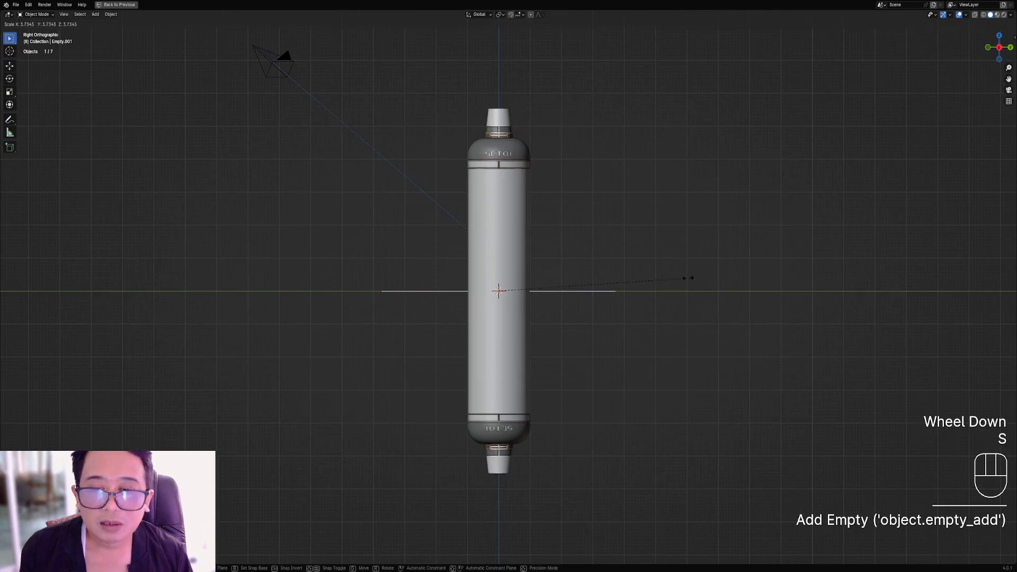
left_click(562, 243)
scroll(561, 243, "down", 1)
middle_click_drag(561, 242, 582, 281)
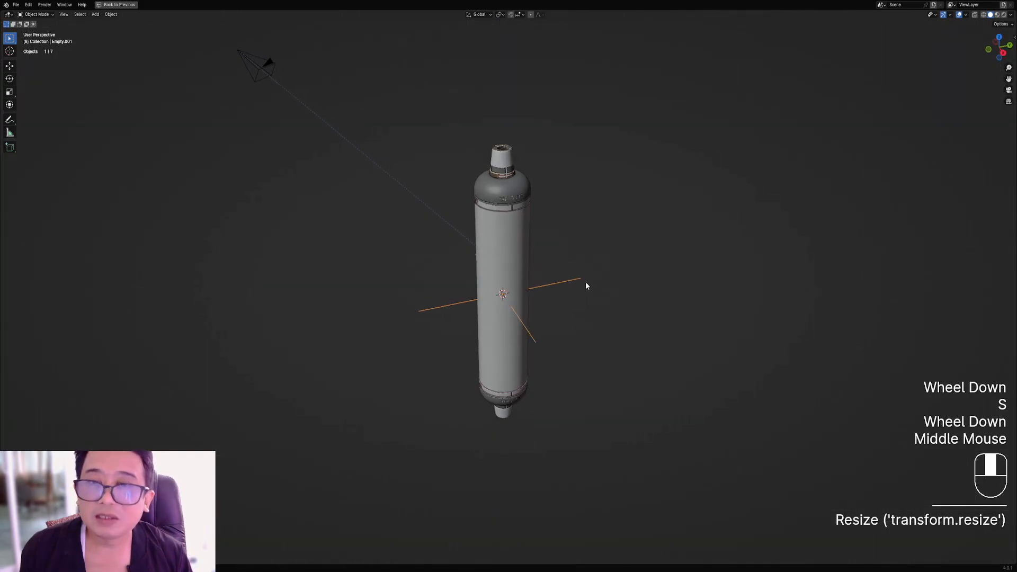
Select the outer tube and extend the selection to all mesh objects of the model by type.
right_click(519, 260)
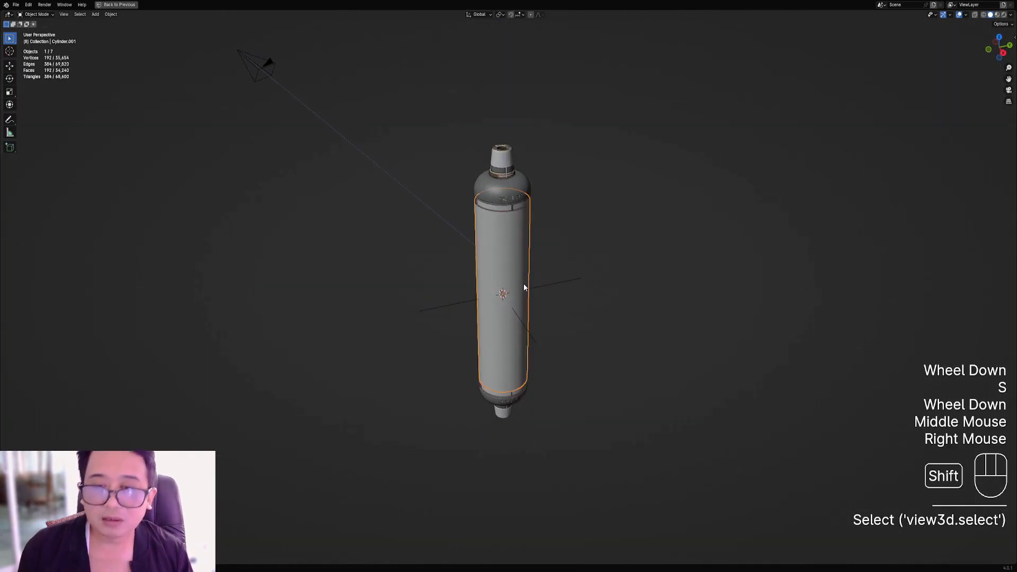
key("shift+g")
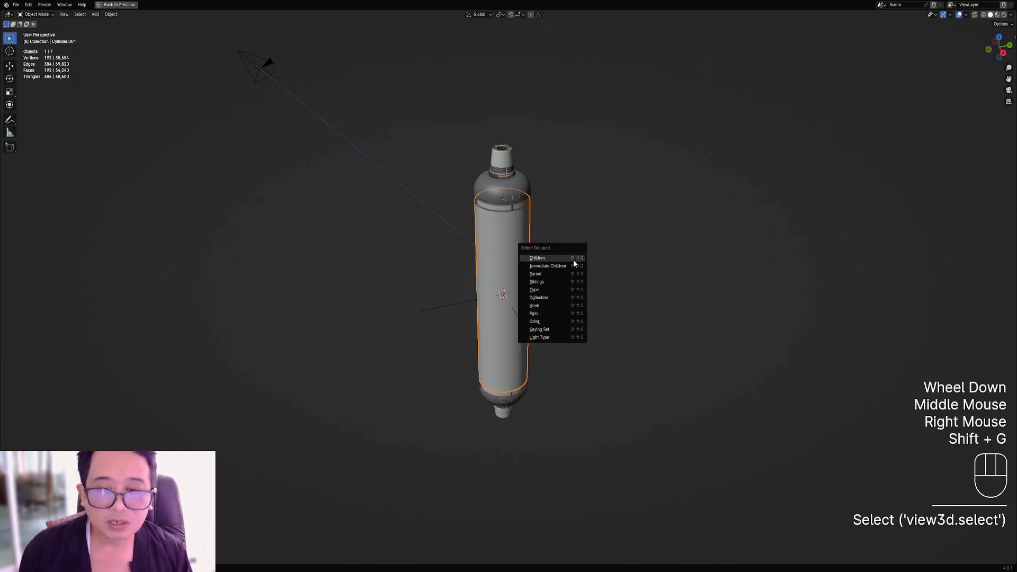
left_click(547, 293)
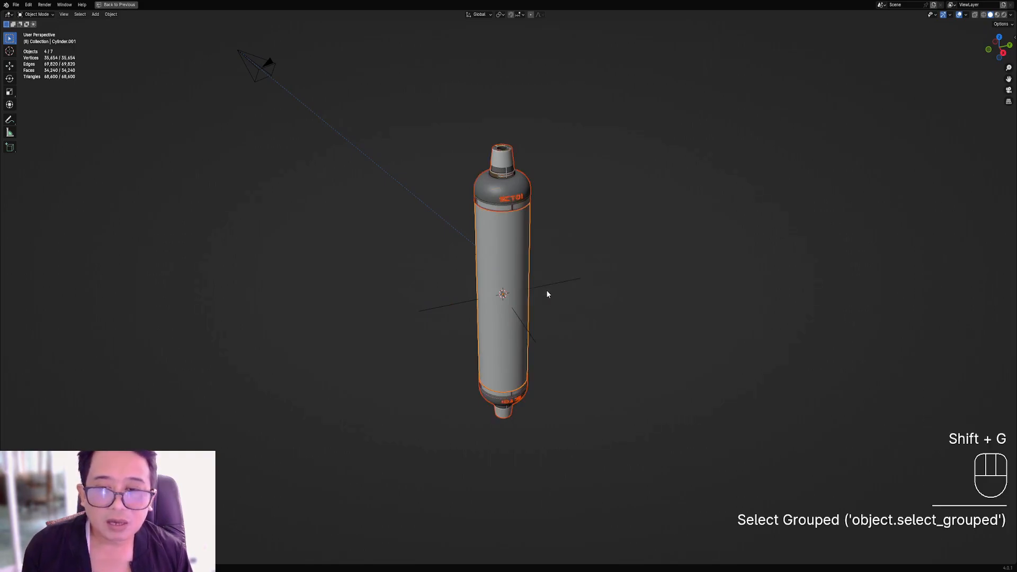
key("g")
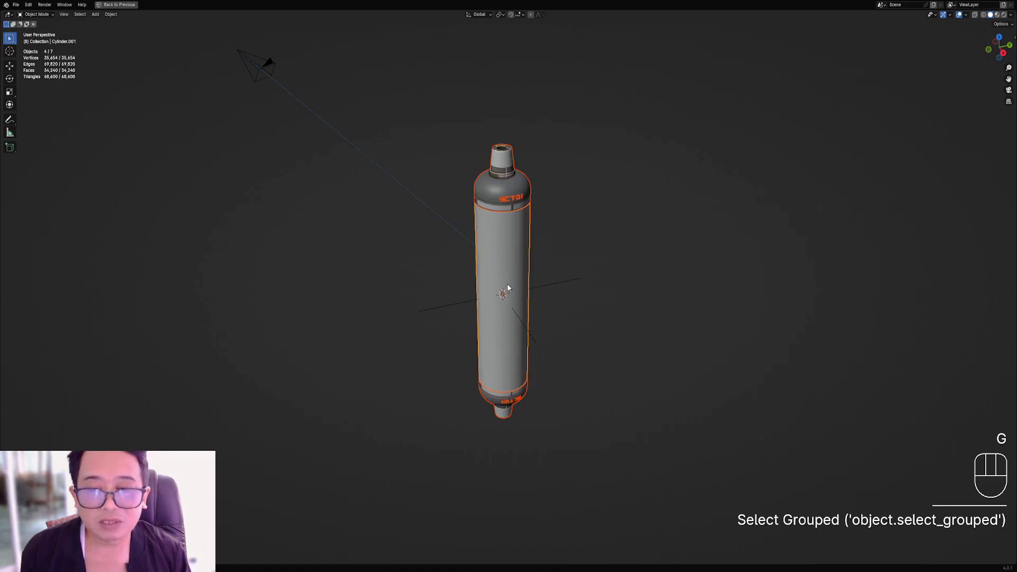
key("shift")
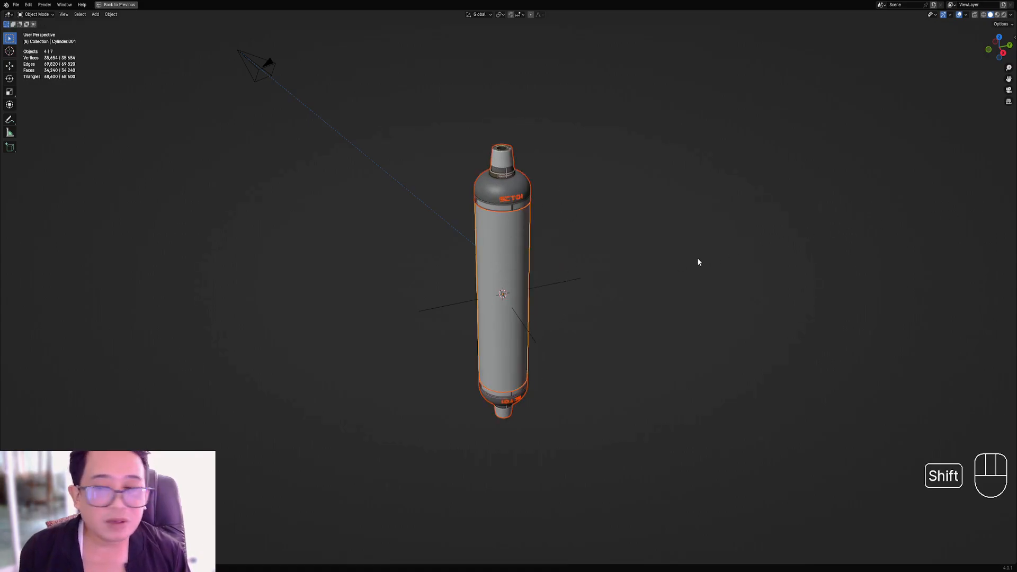
Add the central empty to the selection as the active object and parent all the cylinder's meshes to it with the Object option.
middle_click_drag(663, 281, 603, 325)
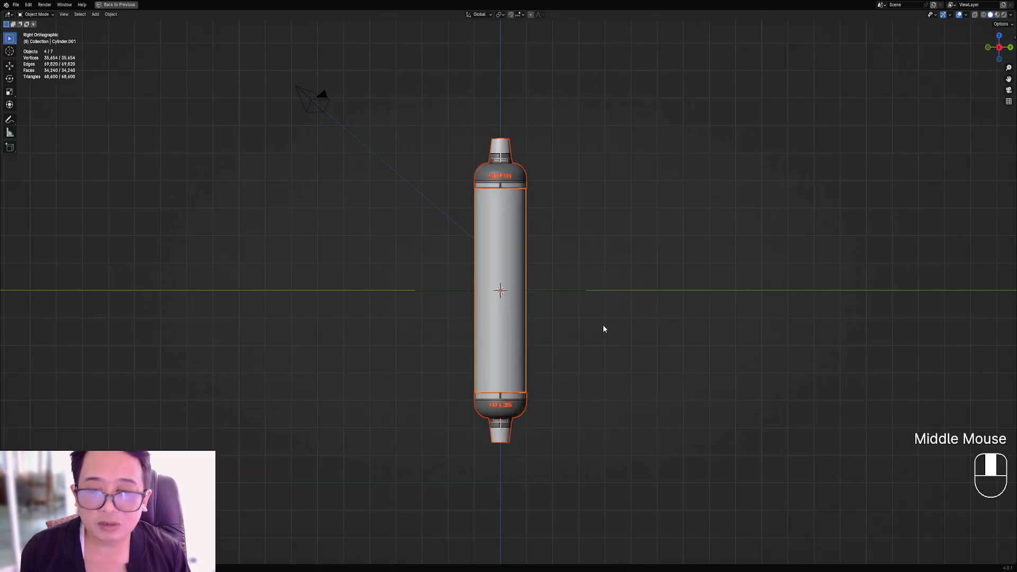
key("b")
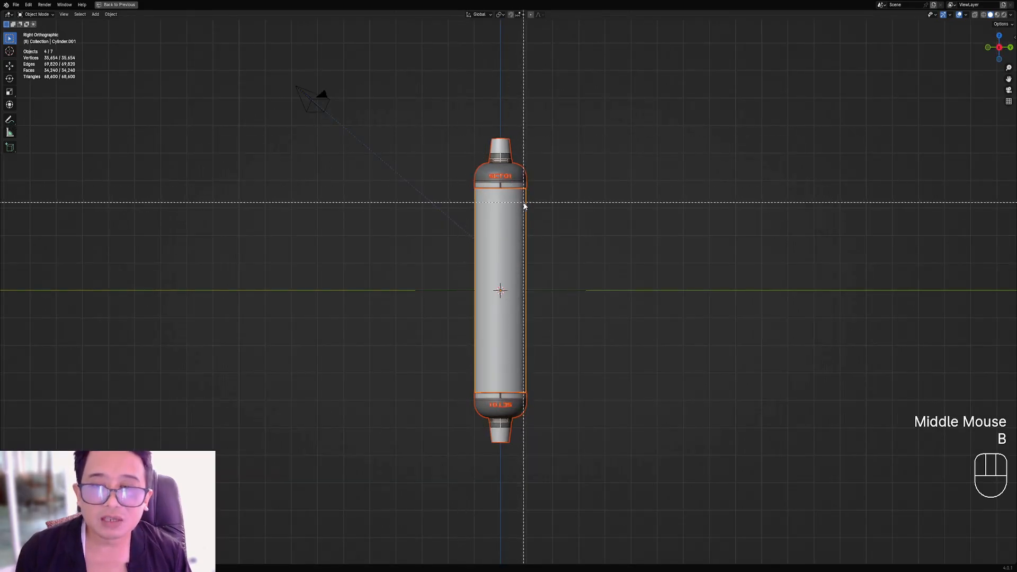
middle_click_drag(531, 206, 507, 228)
key("shift")
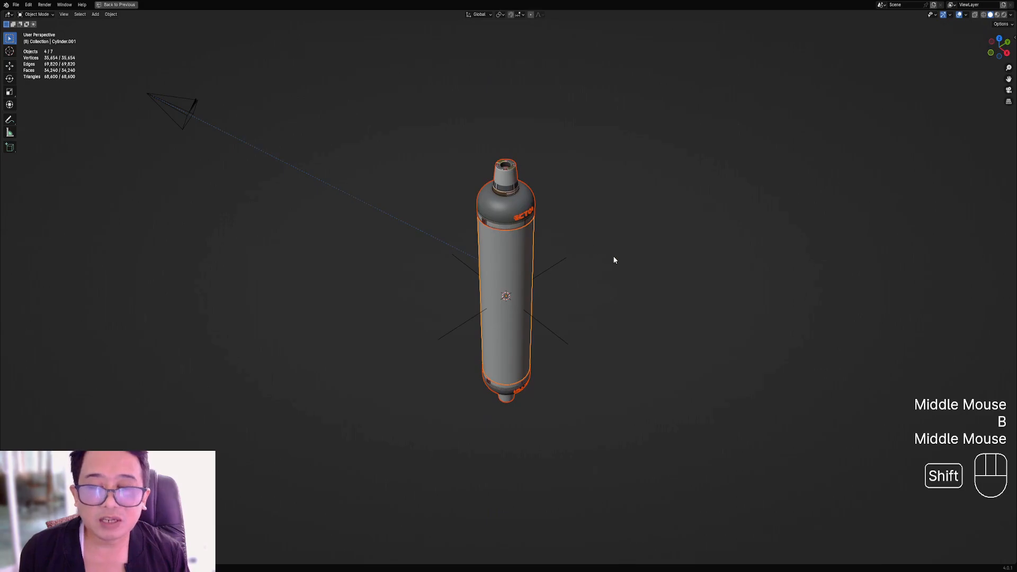
right_click(563, 265, "shift")
key("ctrl+p")
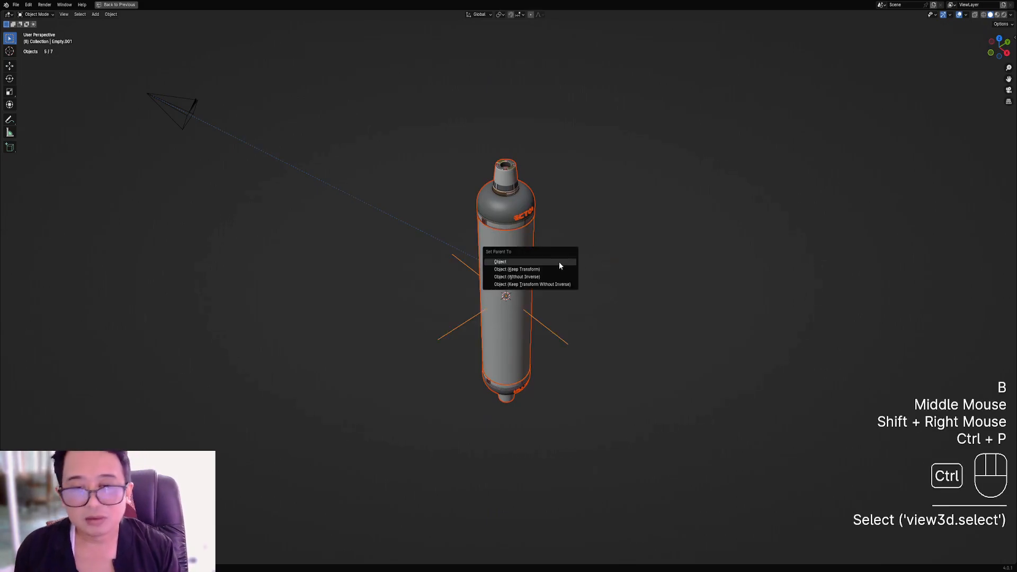
left_click(559, 266)
Select only the empty and try rotating it in the front view to check that the whole model follows.
right_click(539, 317)
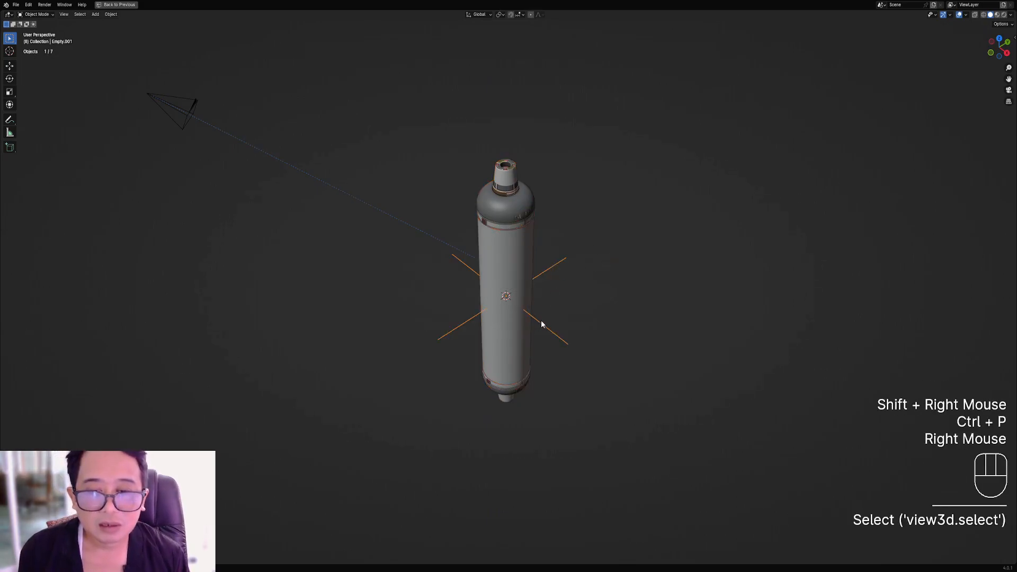
middle_click_drag(542, 320, 621, 303)
key("r")
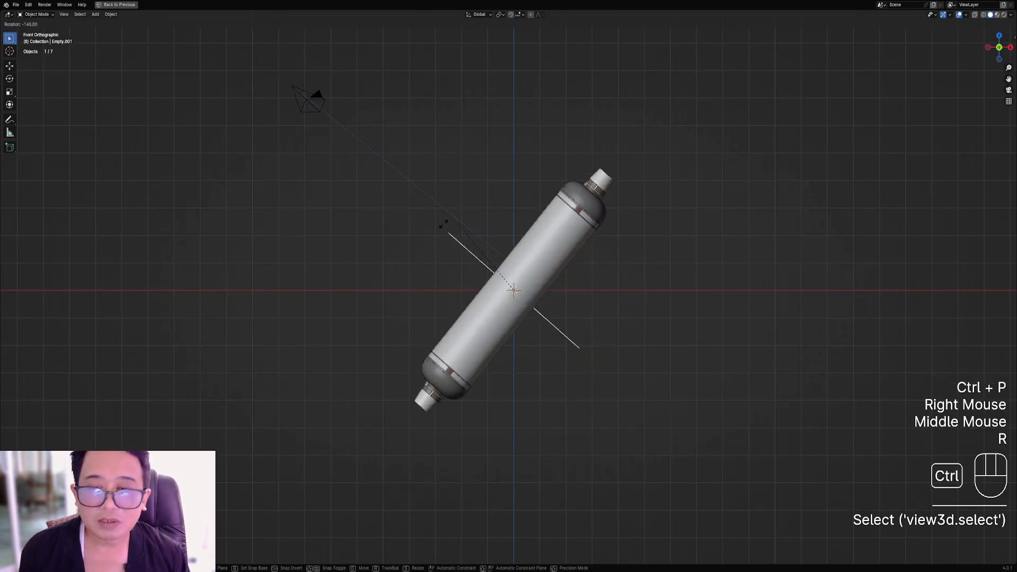
key("r")
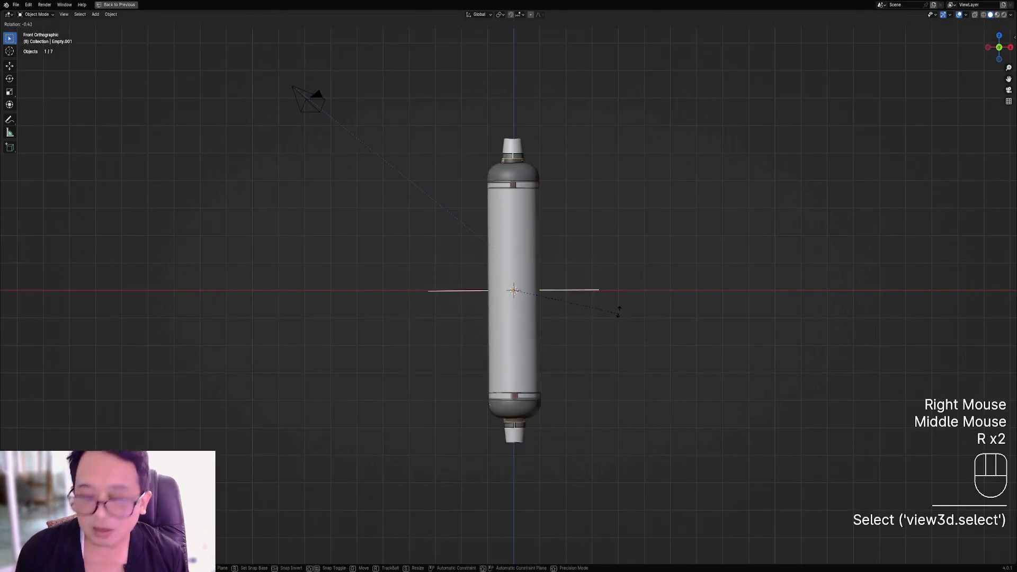
key("ctrl")
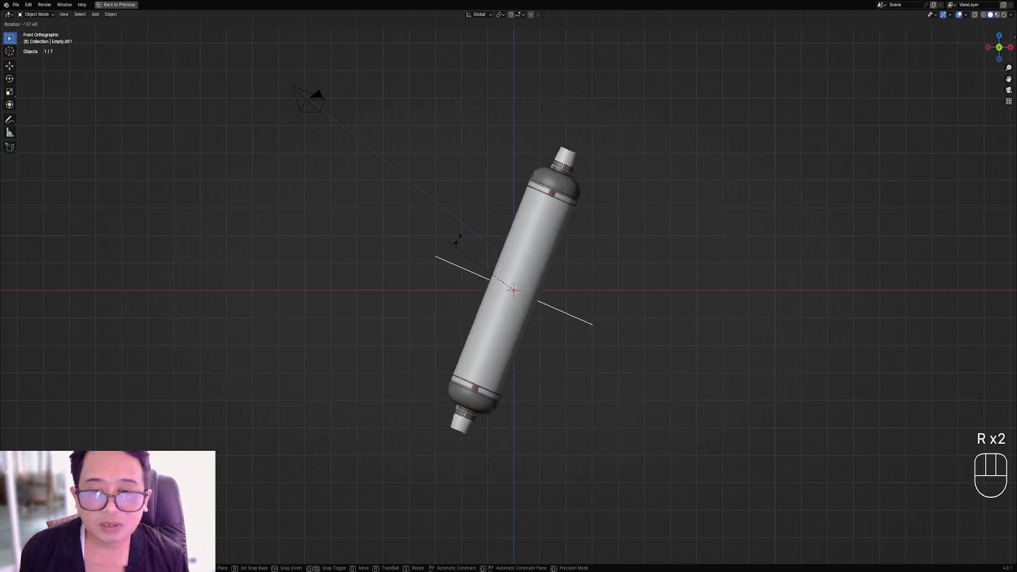
right_click(592, 247)
Add a plane mesh at the 3D cursor and scale it up into a large floor around the cylinder.
middle_click_drag(593, 247, 532, 265)
scroll(532, 265, "down", 2)
key("shift+a")
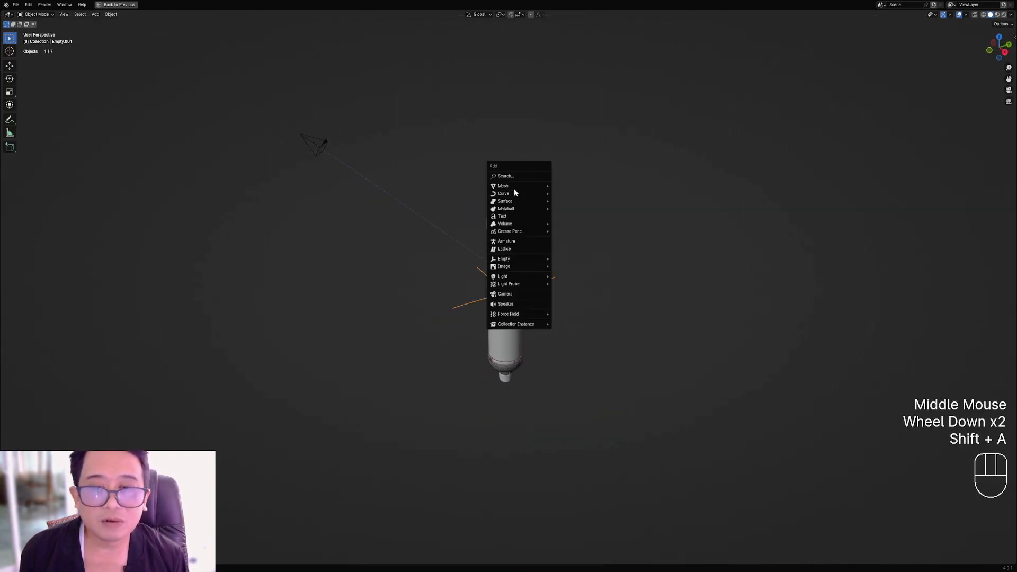
mouse_move(514, 186)
left_click(568, 196)
key("s")
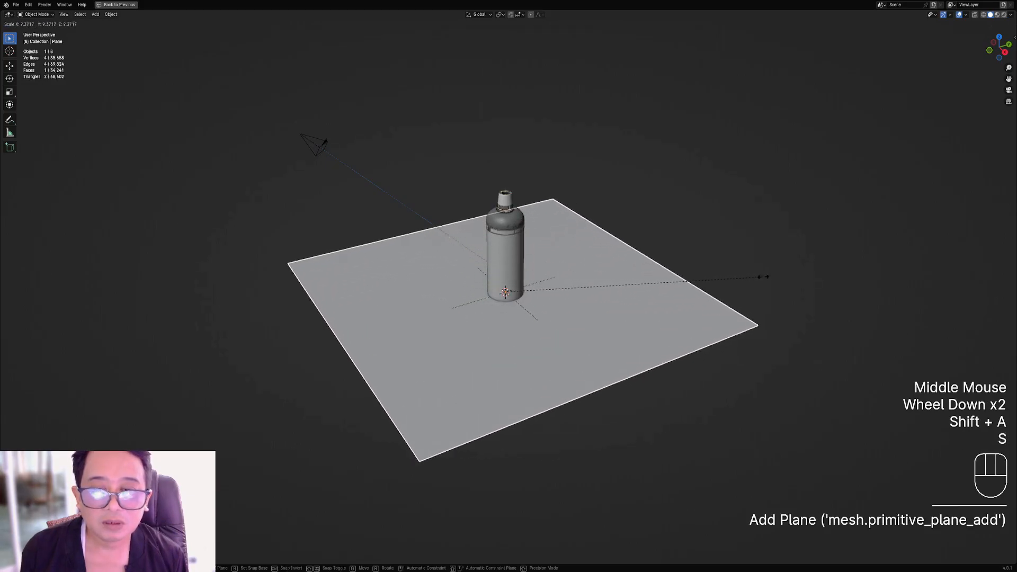
key("s")
left_click(758, 280)
Leave the maximized viewport, give the plane a new material named floor and frame its nodes in the shader editor.
key("ctrl+space")
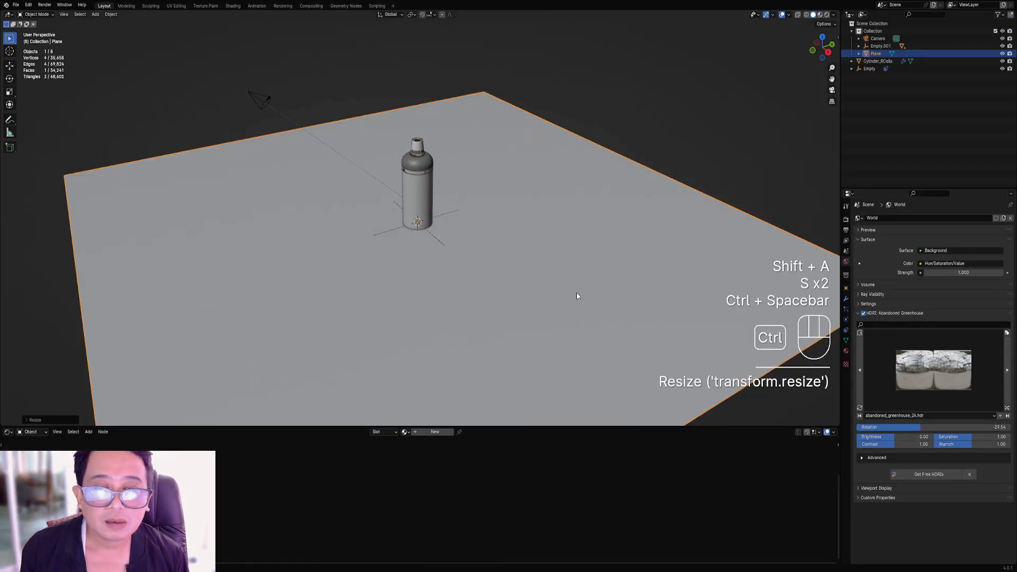
left_click(435, 431)
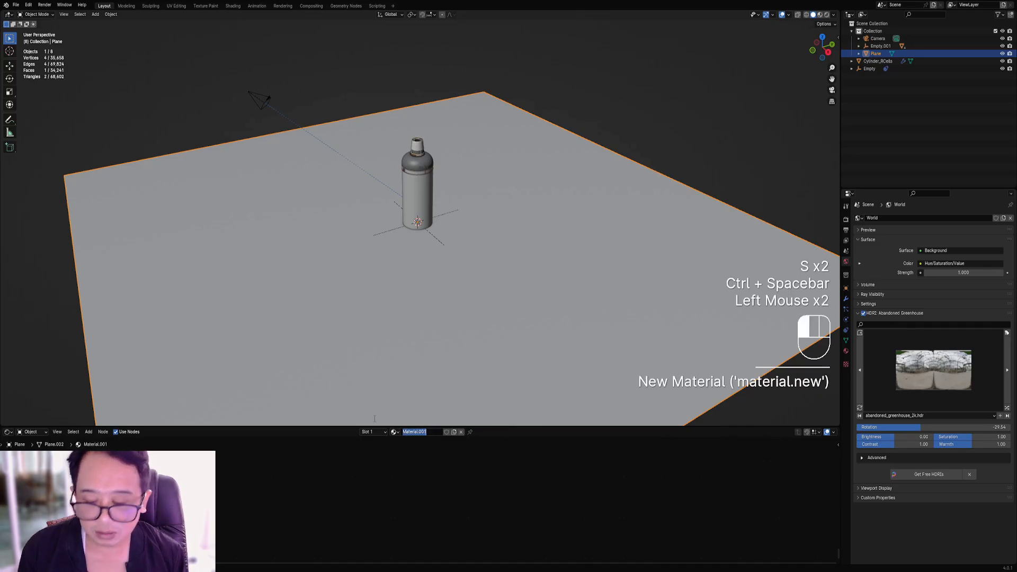
type("FLOOR")
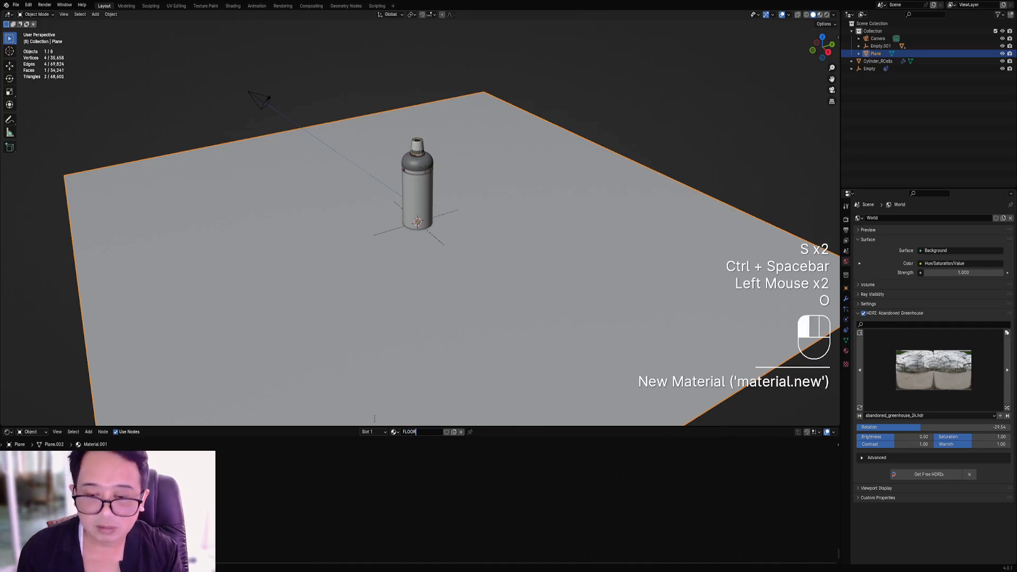
key("BackSpace")
key("BackSpace")
key("BackSpace")
type("or")
key("Return")
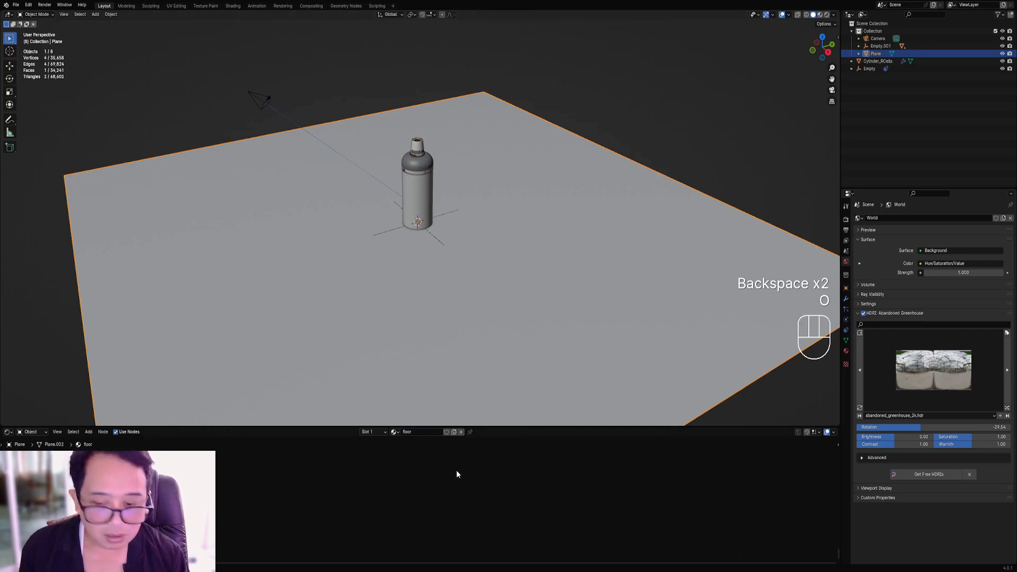
key("alt+a")
key("KP_Decimal")
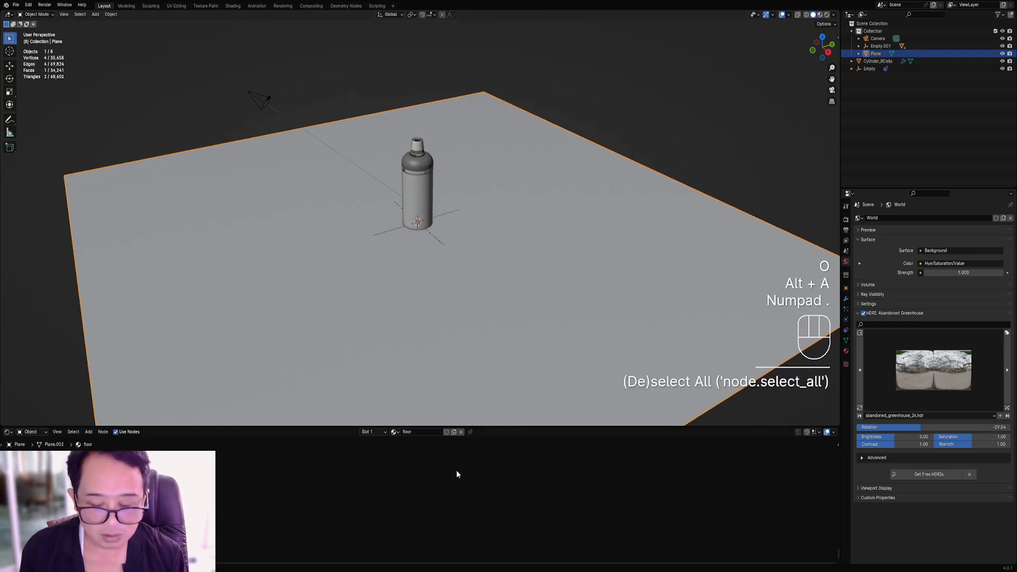
key("Home")
scroll(446, 491, "up", 3)
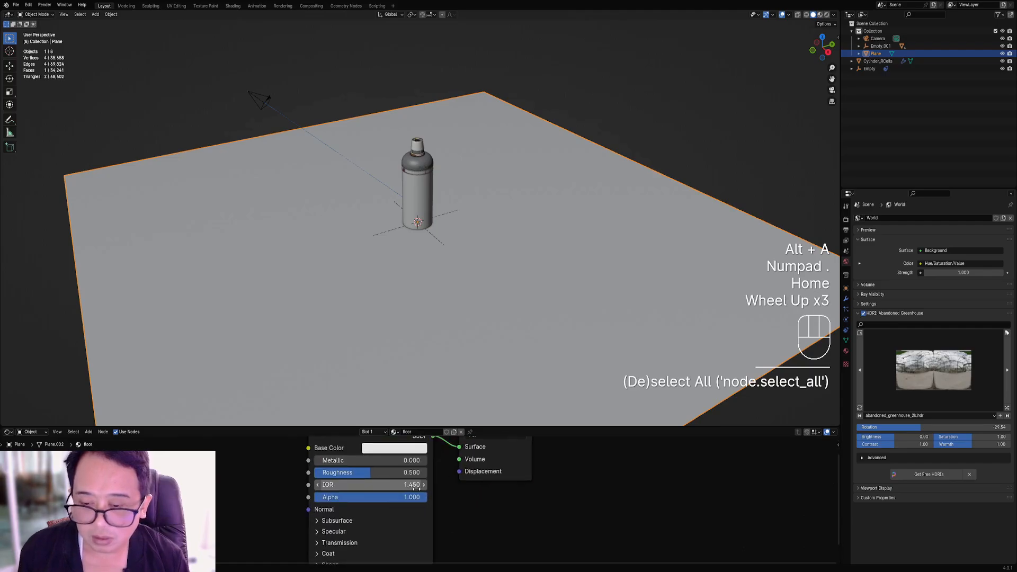
scroll(417, 489, "down", 2)
middle_click_drag(354, 506, 361, 508)
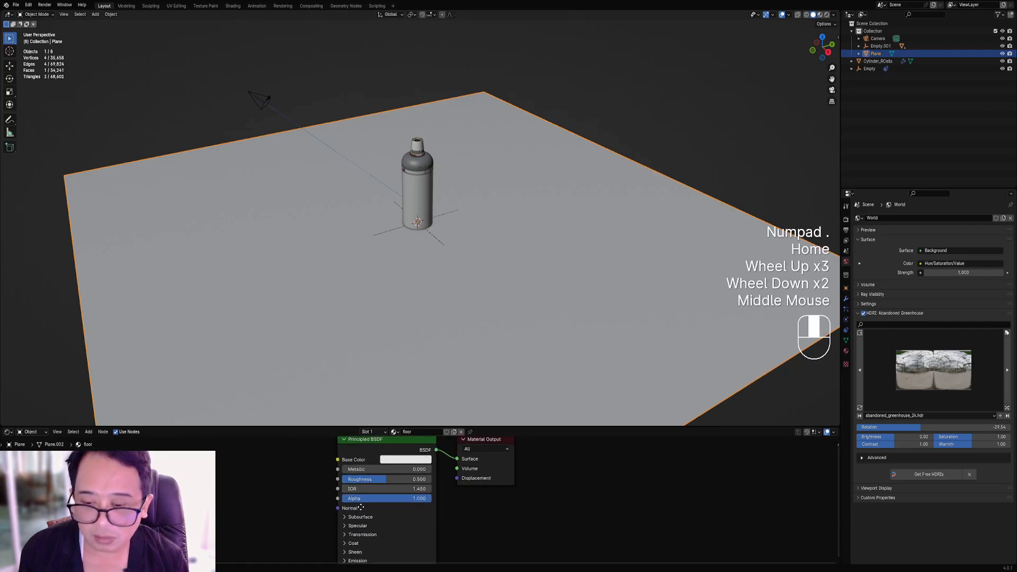
Select the central empty and rotate it 90 degrees in the wireframe front view so the cylinder lies horizontally.
right_click(441, 218)
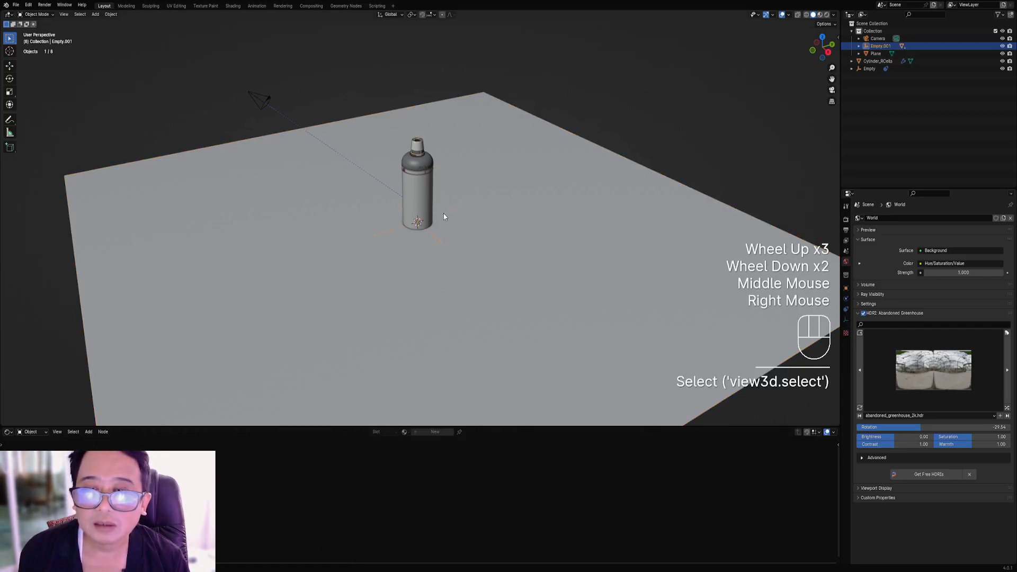
middle_click_drag(440, 216, 484, 236)
key("shift+z")
key("r")
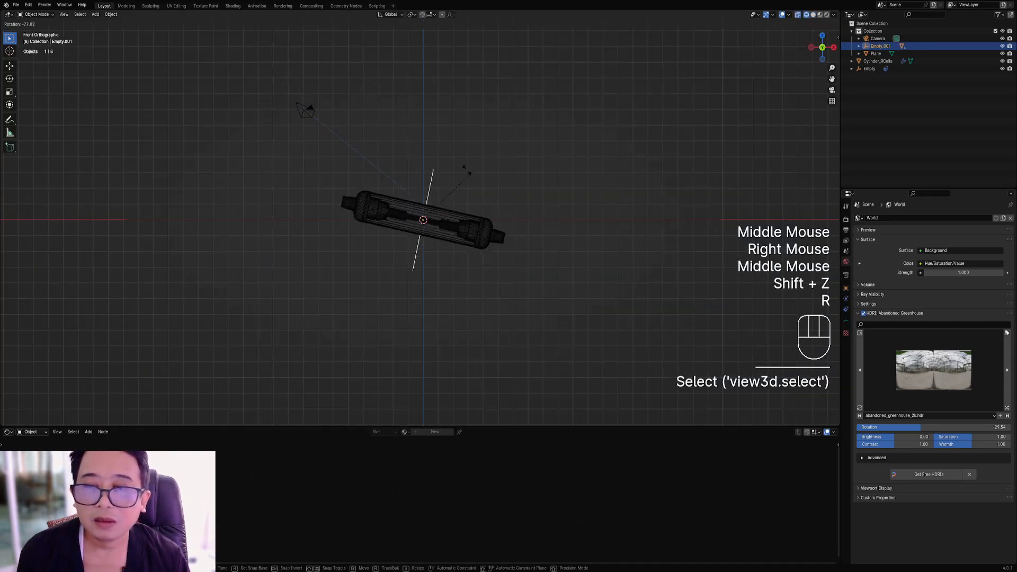
left_click(454, 174, "ctrl")
Raise the empty about 0.96 m along the Z axis so the cylinder rests on the floor plane.
scroll(461, 241, "up", 2)
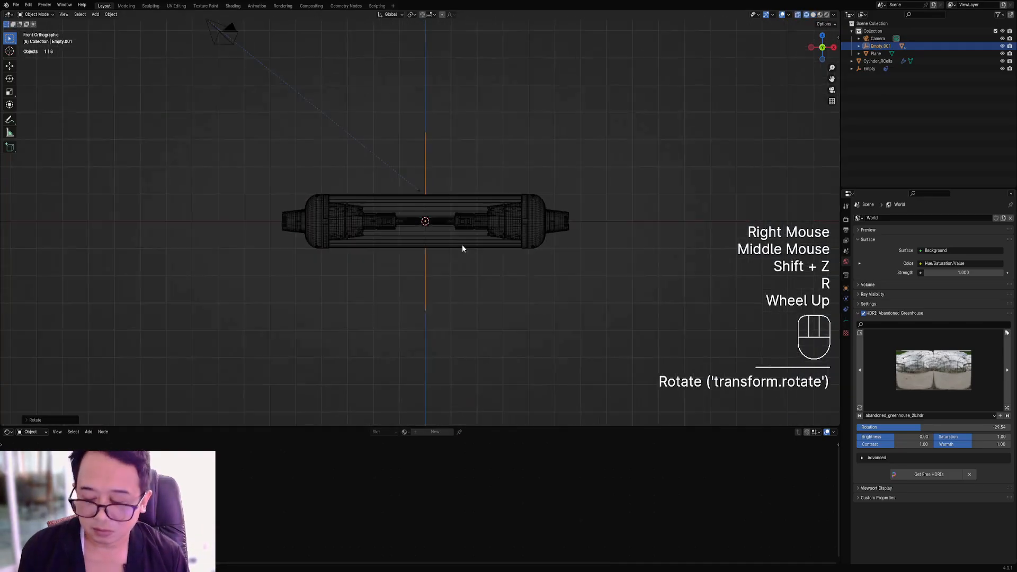
key("g")
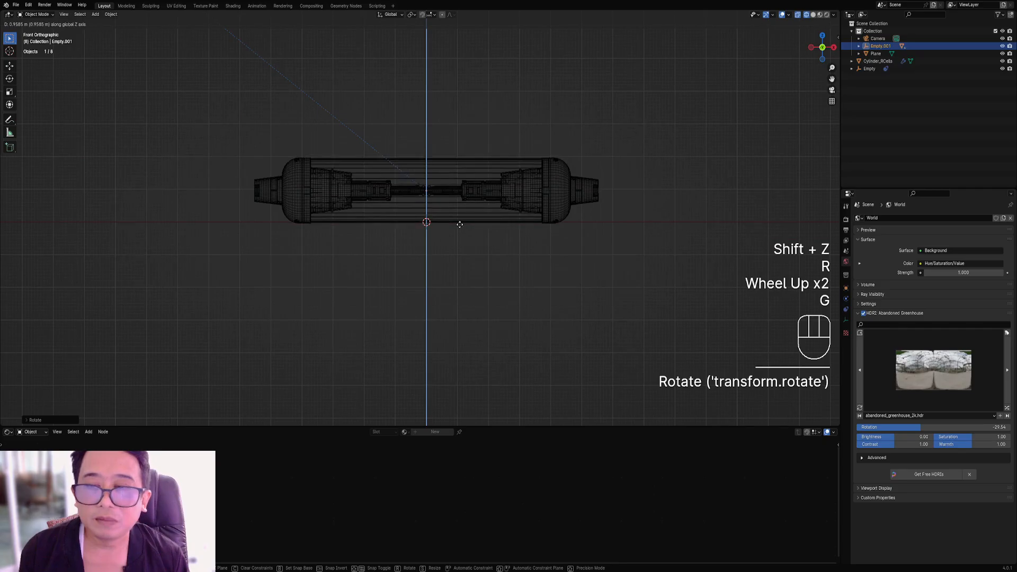
left_click(459, 222)
middle_click_drag(549, 171, 529, 191)
scroll(538, 200, "down", 2)
scroll(529, 192, "up", 1)
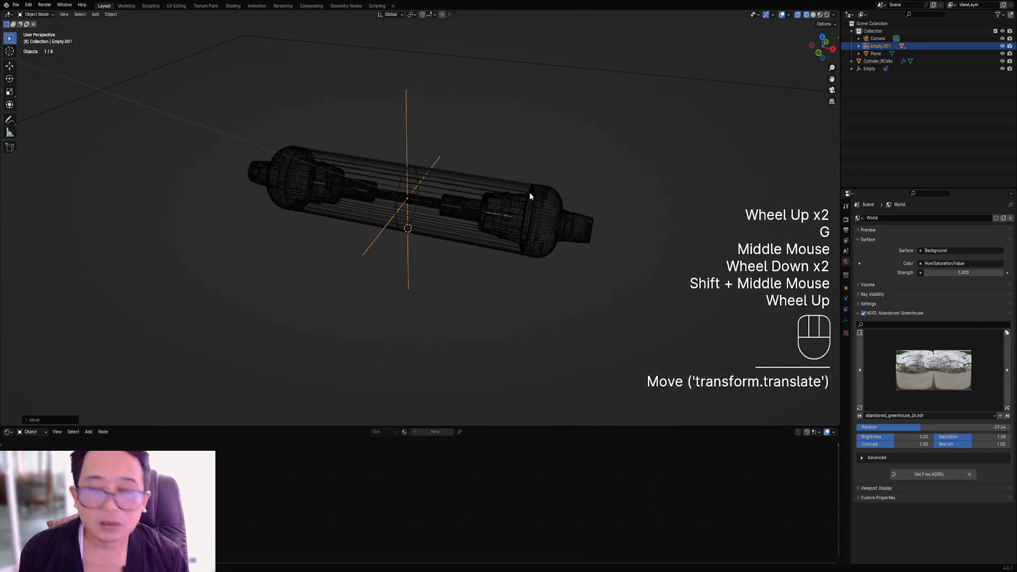
Show the scene through the camera in rendered shading with overlays hidden, and save the file.
key("KP_0")
key("z")
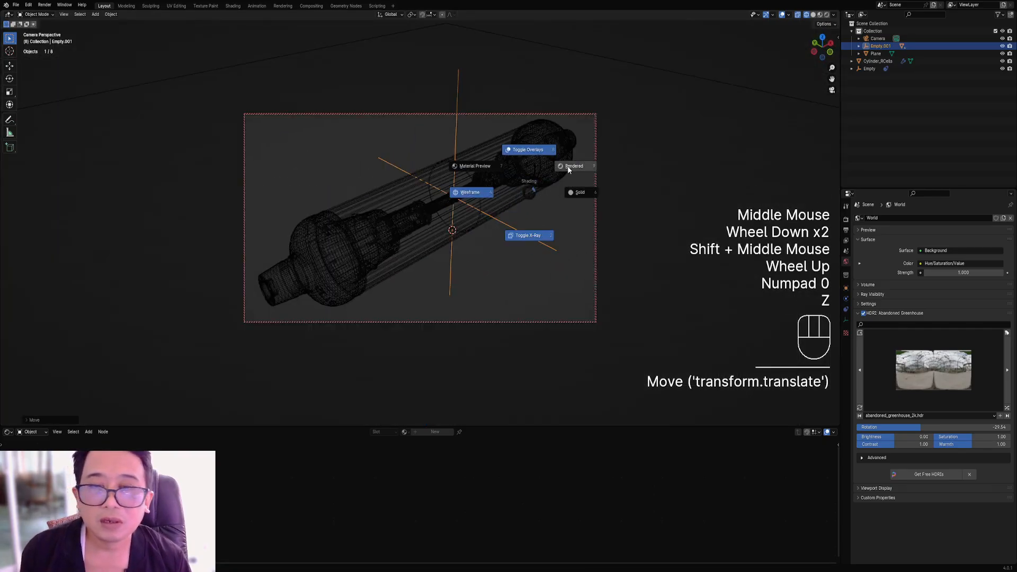
left_click(567, 167)
key("shift+alt+z")
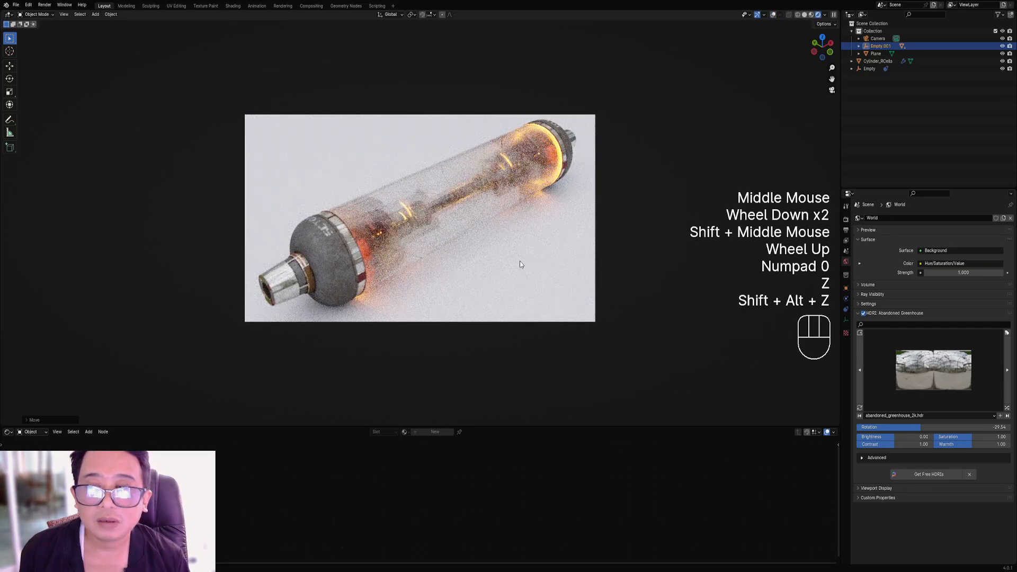
key("ctrl+s")
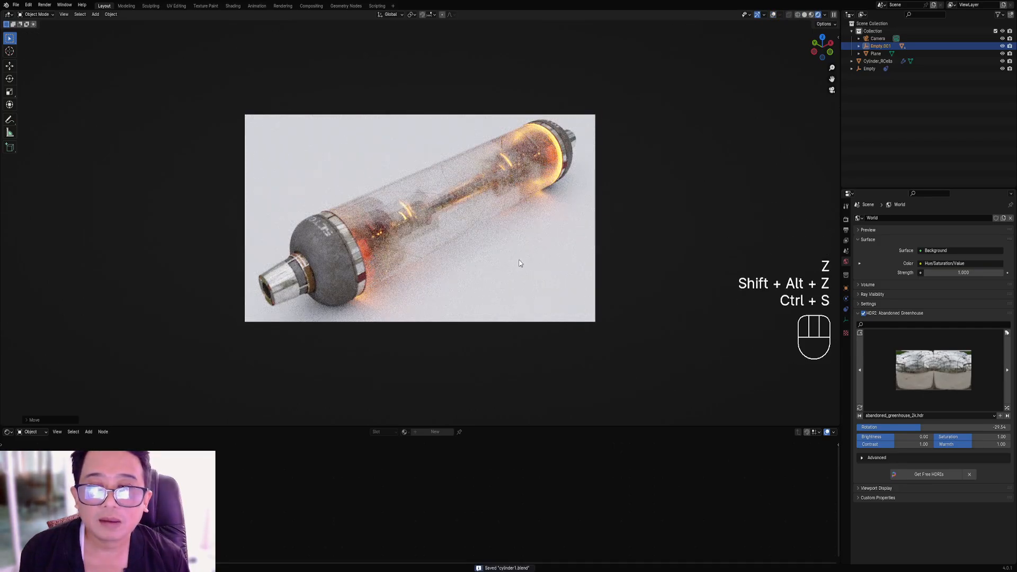
Select the floor plane in solid shading, save, darken its material's base color to dark grey in rendered shading, and return to solid.
key("z")
left_click(567, 230)
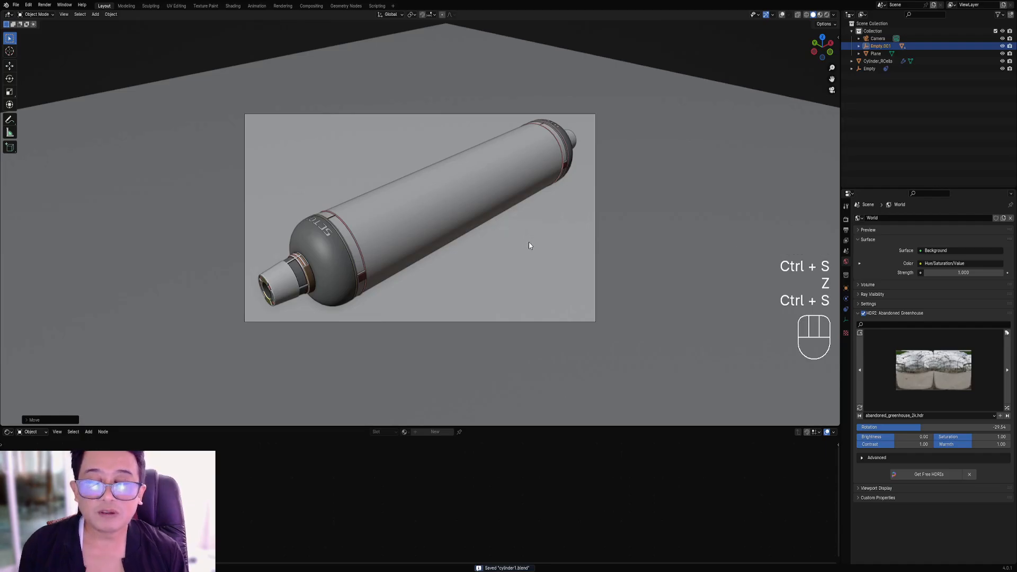
right_click(529, 245)
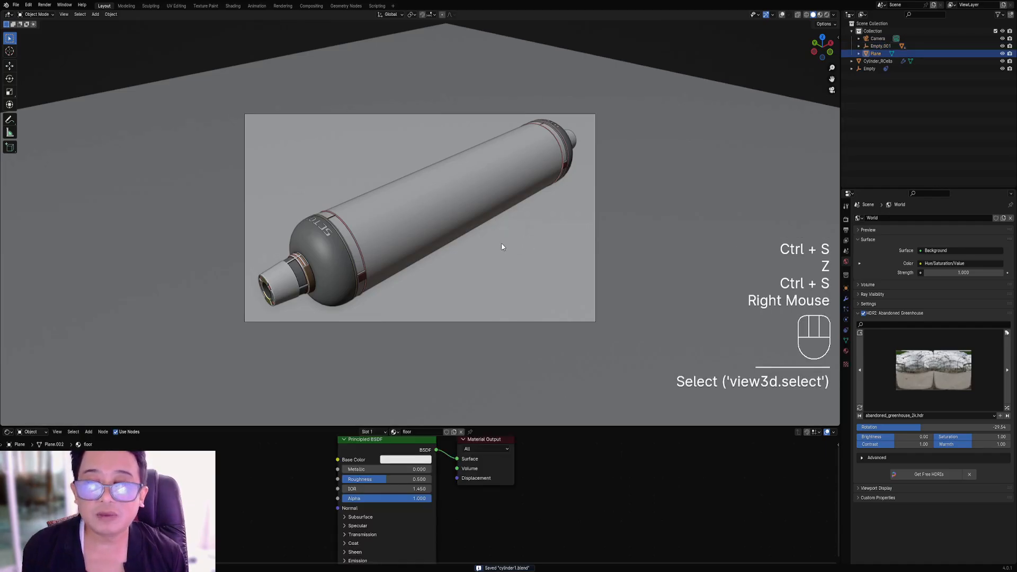
key("ctrl+s")
key("z")
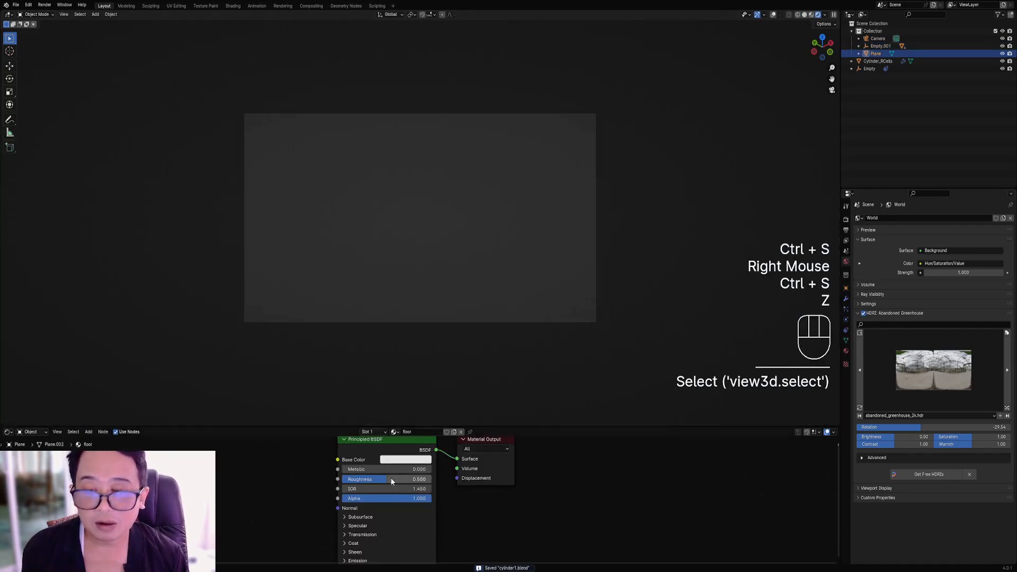
left_click(403, 459)
left_click_drag(419, 437, 386, 437)
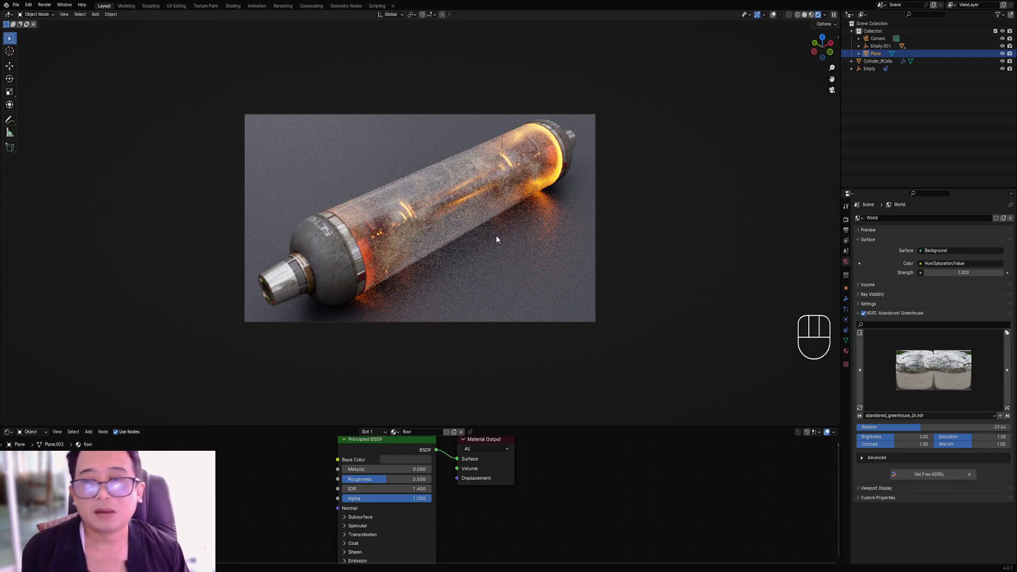
key("z")
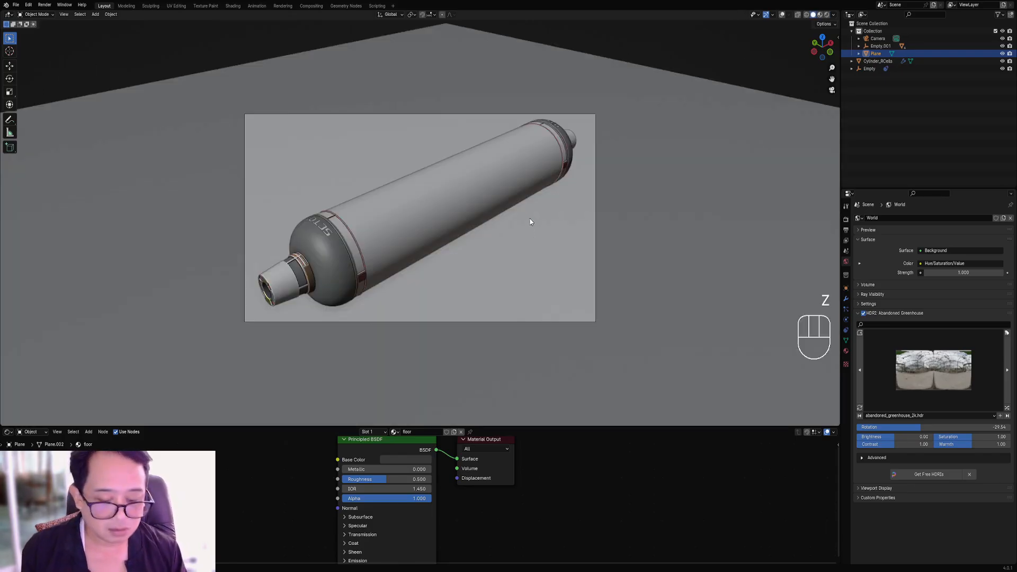
Fit the camera frame, select the glass cylinder, save the file, and show rendered shading with overlays hidden.
key("Home")
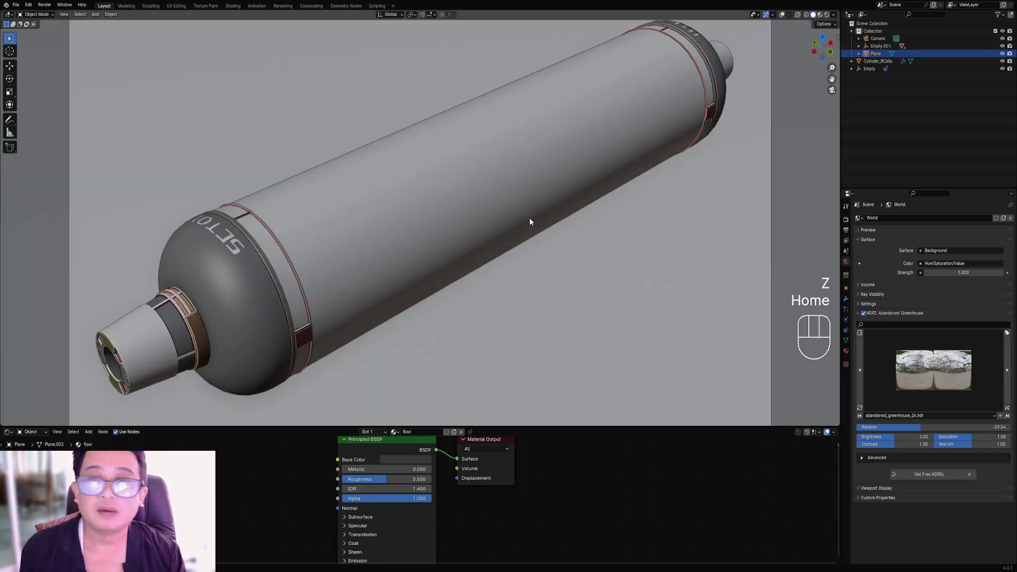
right_click(501, 209)
key("shift+alt+z")
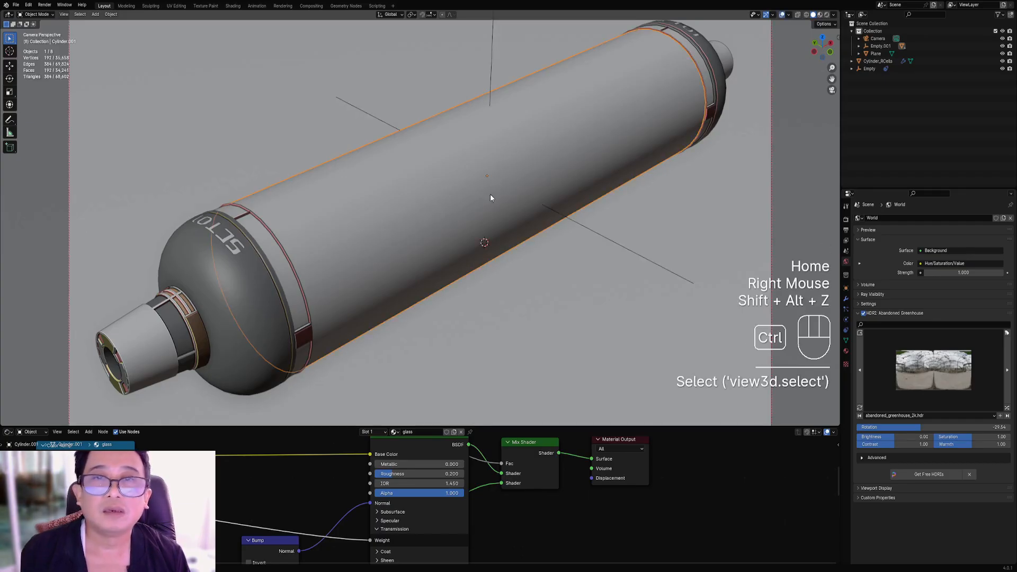
key("ctrl+s")
key("z")
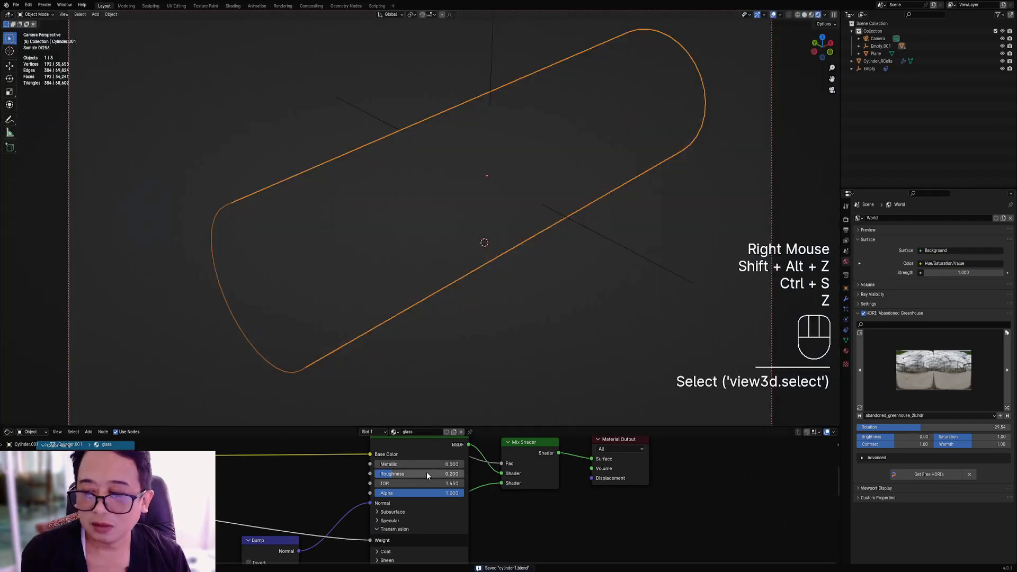
scroll(427, 474, "down", 2)
scroll(475, 329, "down", 1)
key("shift+alt+z")
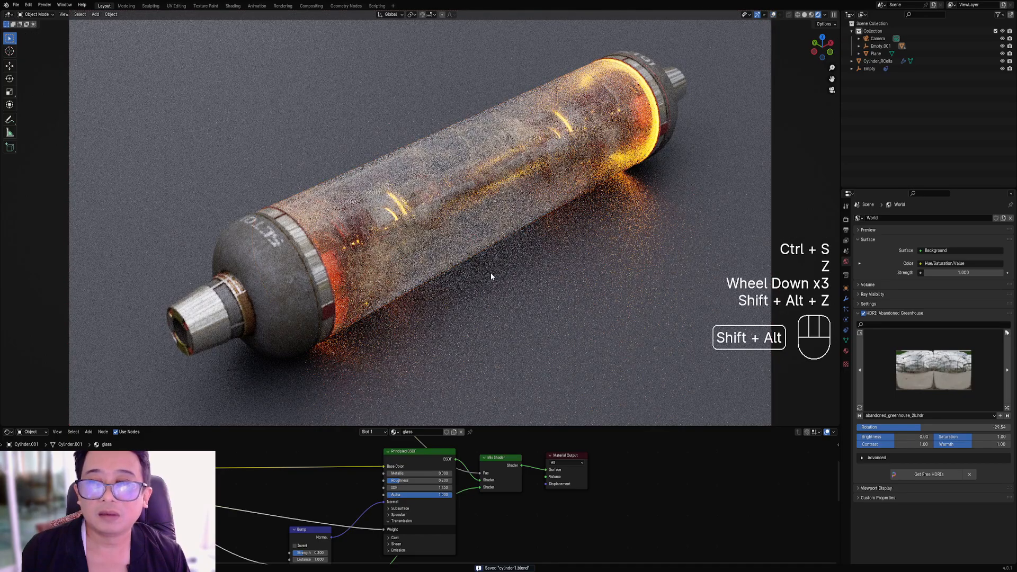
Turn off Lock Camera to View, shrink the camera frame in the viewport, and turn the lock back on.
key("n")
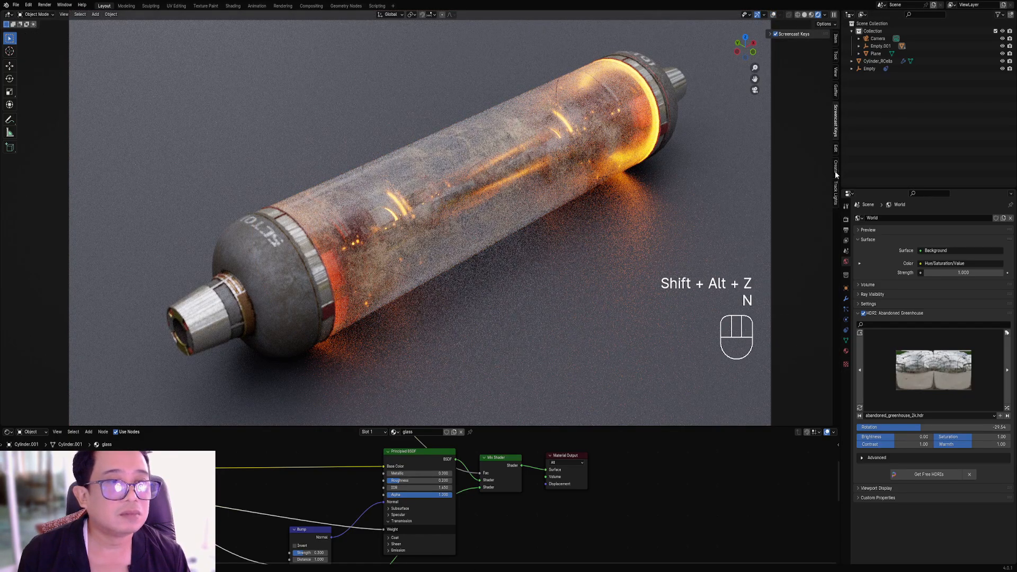
left_click(835, 200)
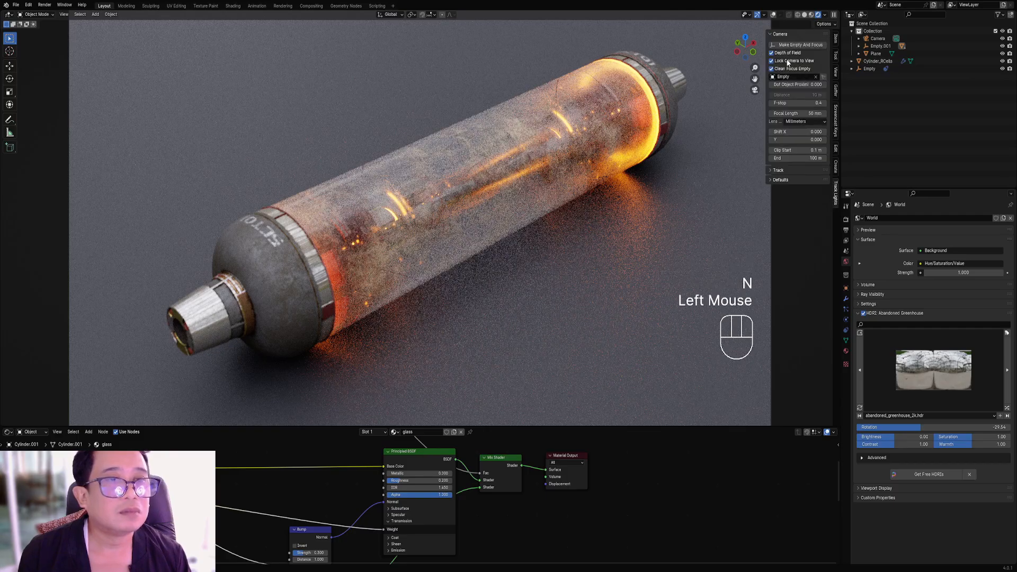
left_click(788, 63)
scroll(701, 120, "down", 2)
scroll(608, 149, "up", 1)
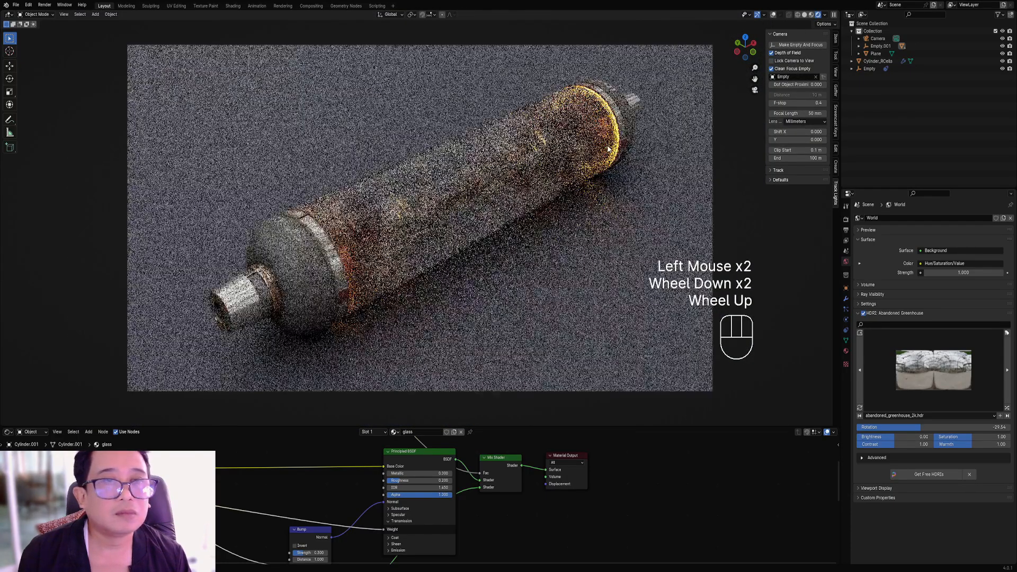
left_click(771, 60)
left_click(447, 205)
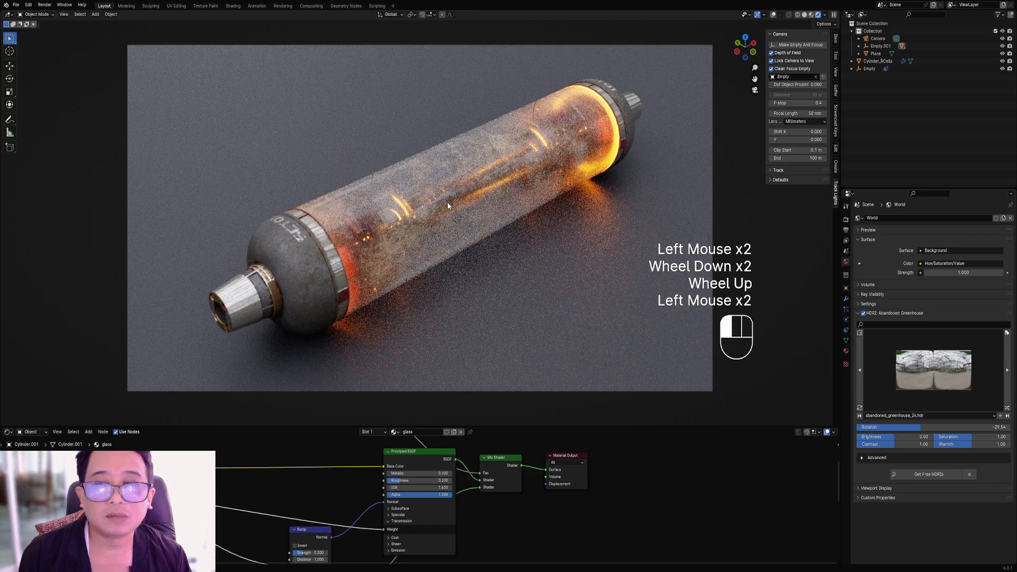
Run Make Empty And Focus, set the camera's focal length to 80 mm, and reframe the cylinder to fill the shot.
left_click(800, 44)
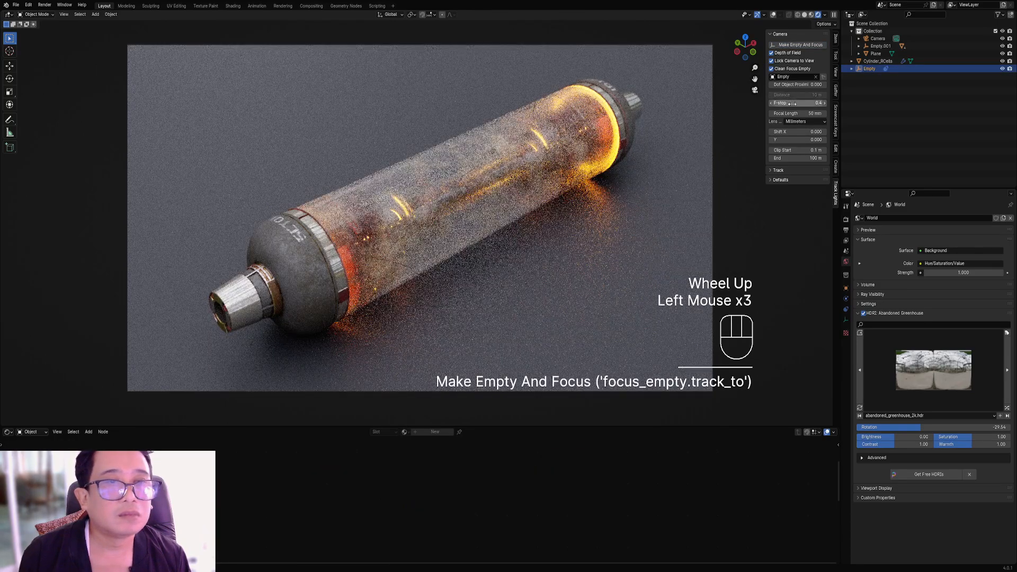
left_click(793, 114)
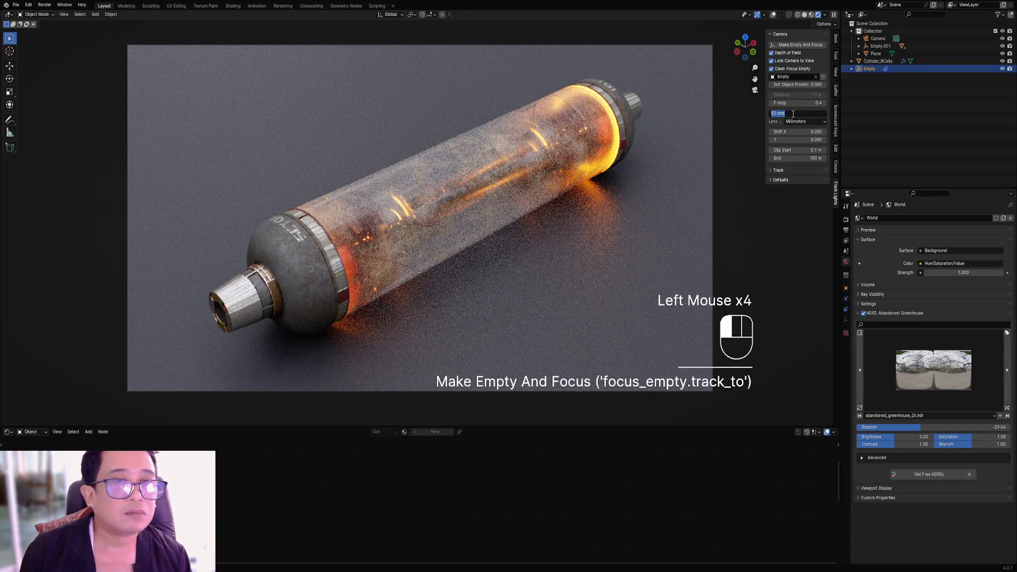
type("80")
key("Return")
scroll(570, 166, "down", 2)
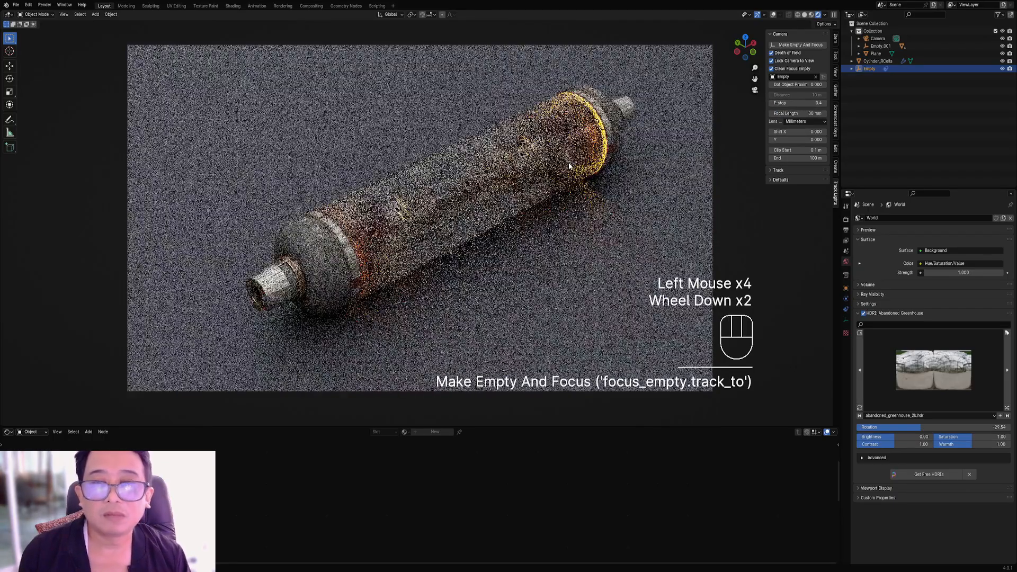
scroll(570, 166, "up", 1)
middle_click_drag(568, 162, 614, 156, "shift")
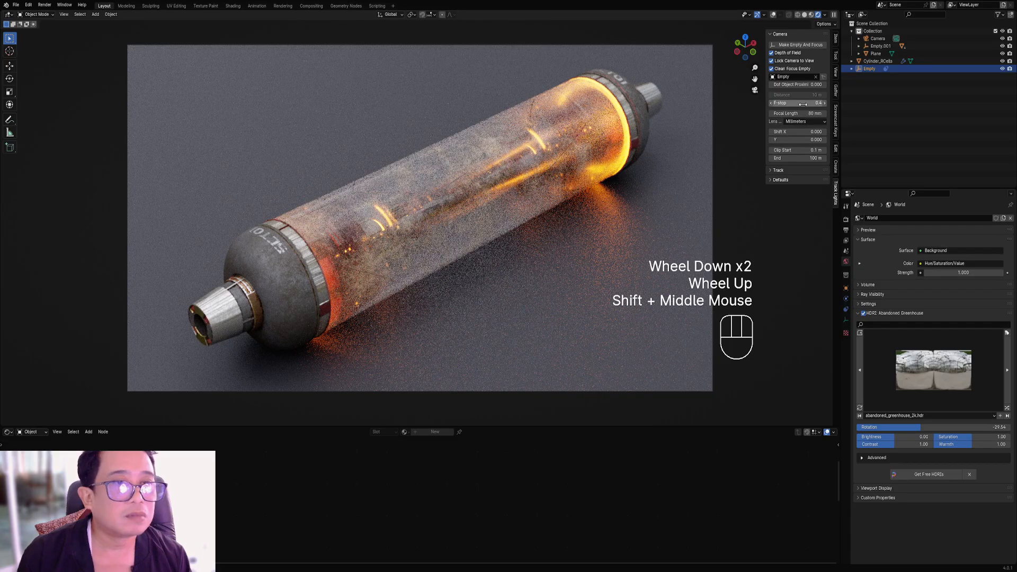
Move the glass material's Layer Weight color ramp stops to white at 0.231 and black near the middle, and save in solid shading.
right_click(507, 167)
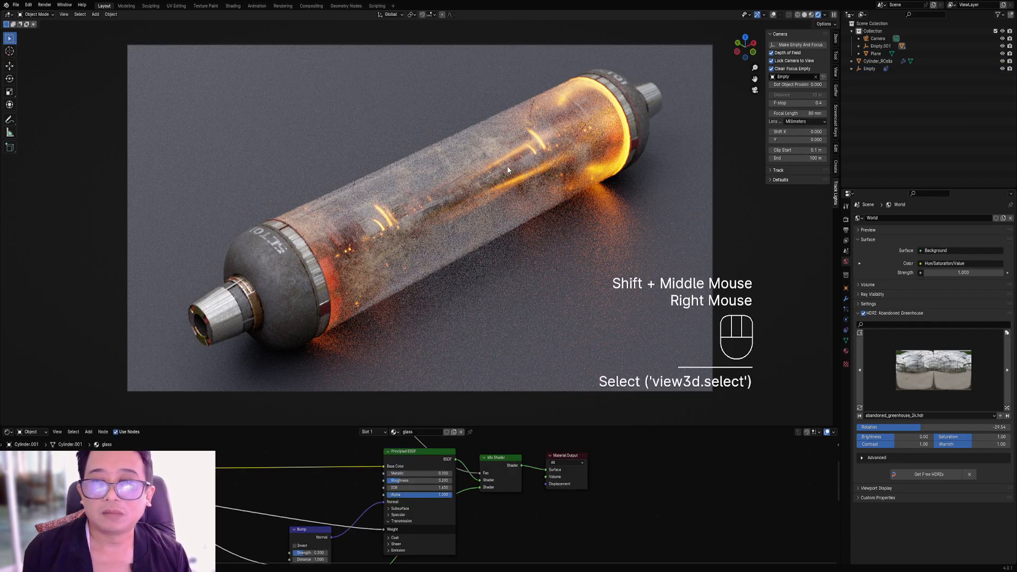
key("ctrl+s")
scroll(428, 464, "down", 1)
middle_click_drag(428, 463, 392, 483)
scroll(392, 483, "up", 3)
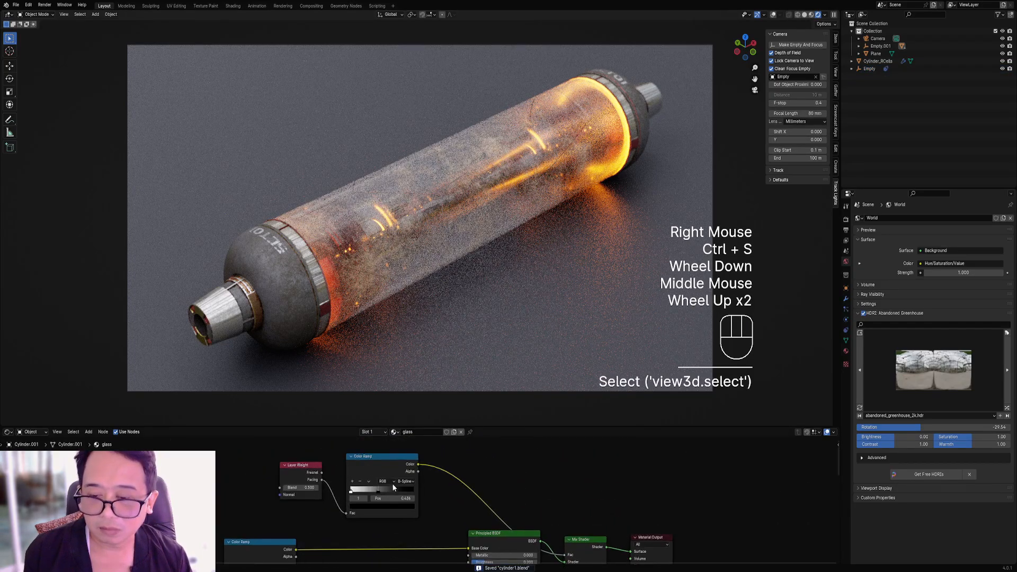
left_click_drag(379, 491, 411, 479)
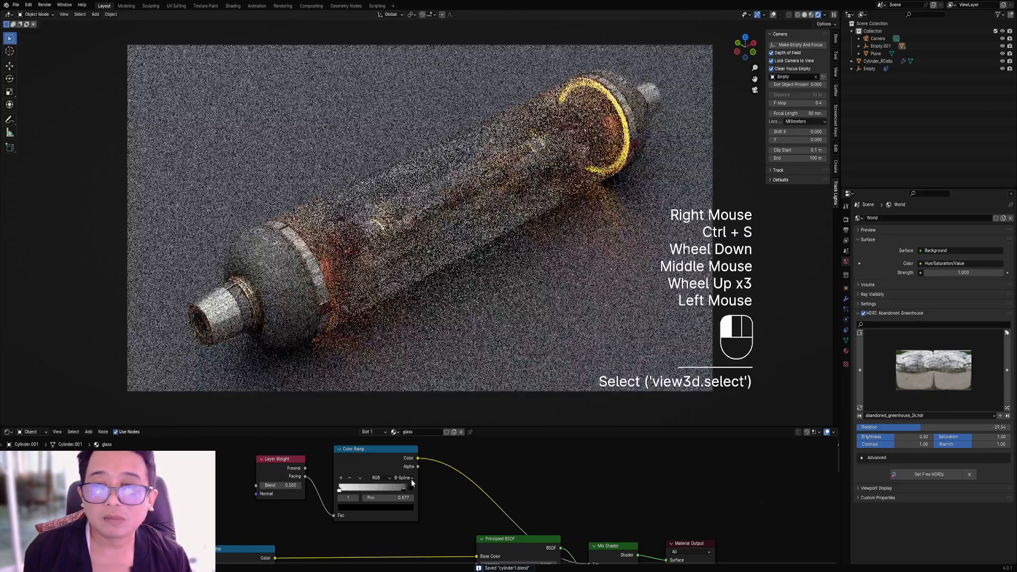
mouse_move(338, 489)
left_mouse_down()
mouse_move(380, 491)
mouse_move(357, 491)
left_mouse_up()
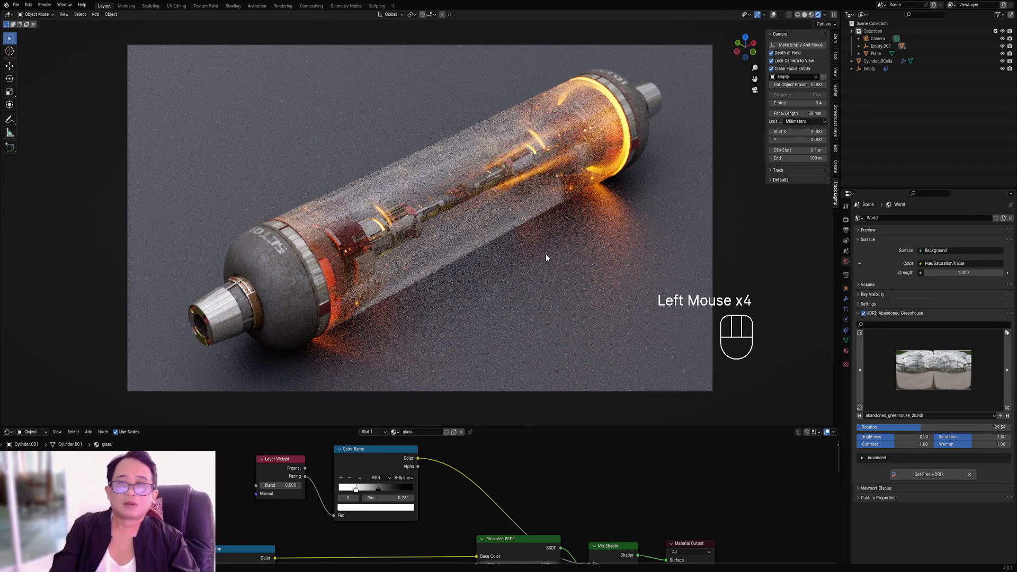
key("z")
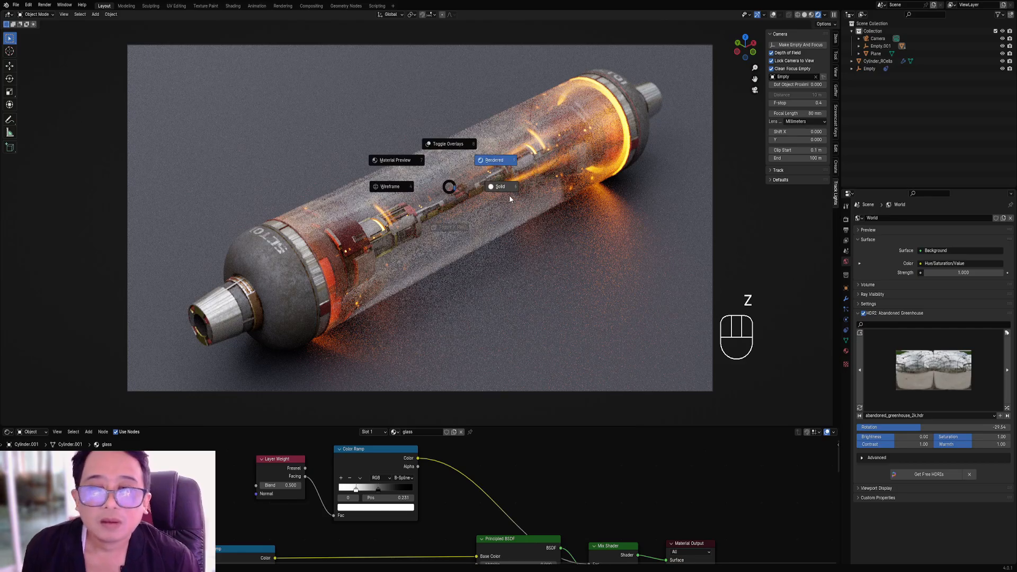
key("ctrl+s")
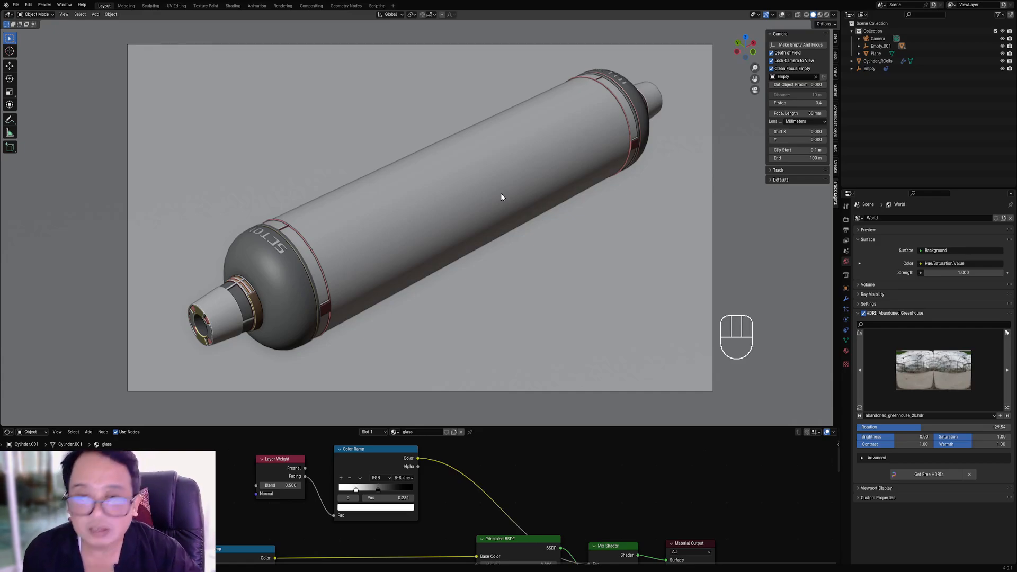
Change the world HDRI to kloofendal_38d_partly_cloudy_2k.hdr with rotation -142.15 in rendered shading, and save in solid shading.
key("z")
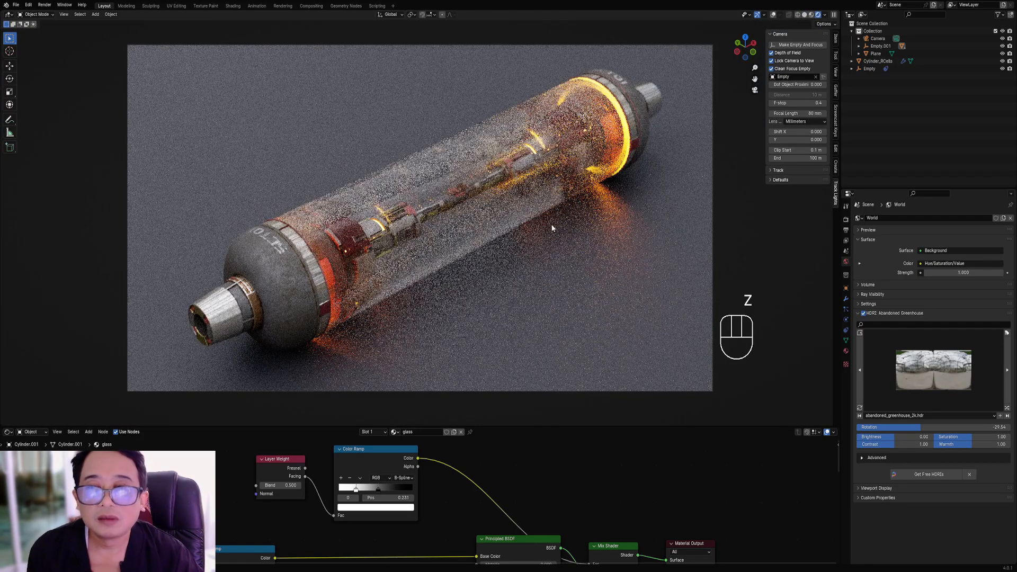
left_click(951, 370)
left_click(947, 431)
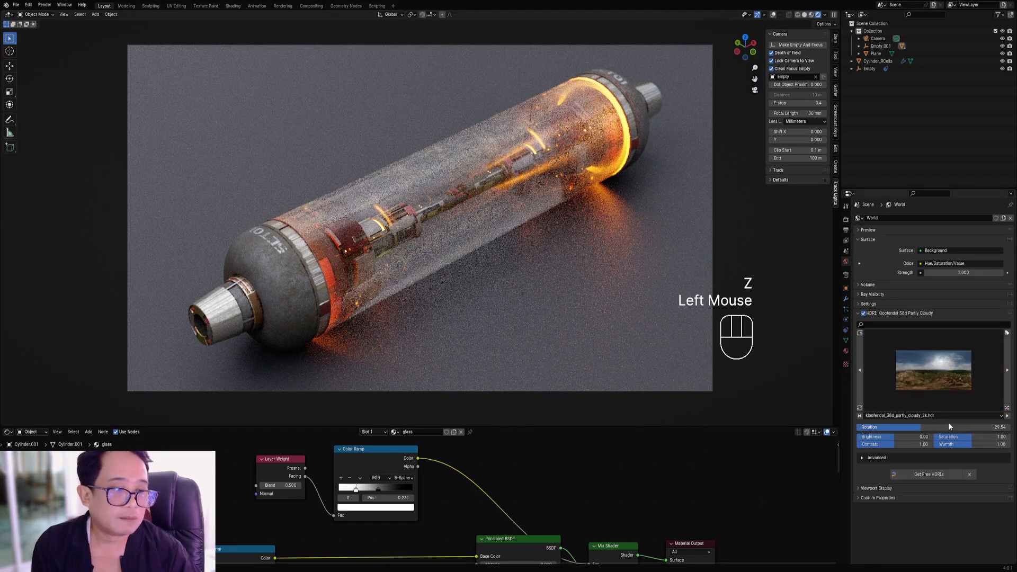
left_click_drag(932, 428, 872, 428)
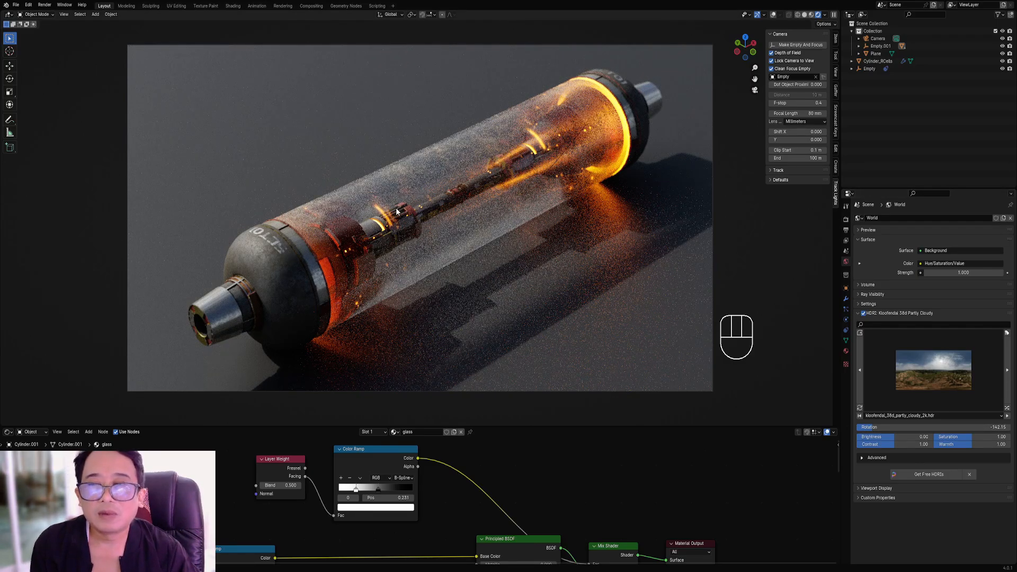
key("z")
left_click(451, 208)
key("ctrl+s")
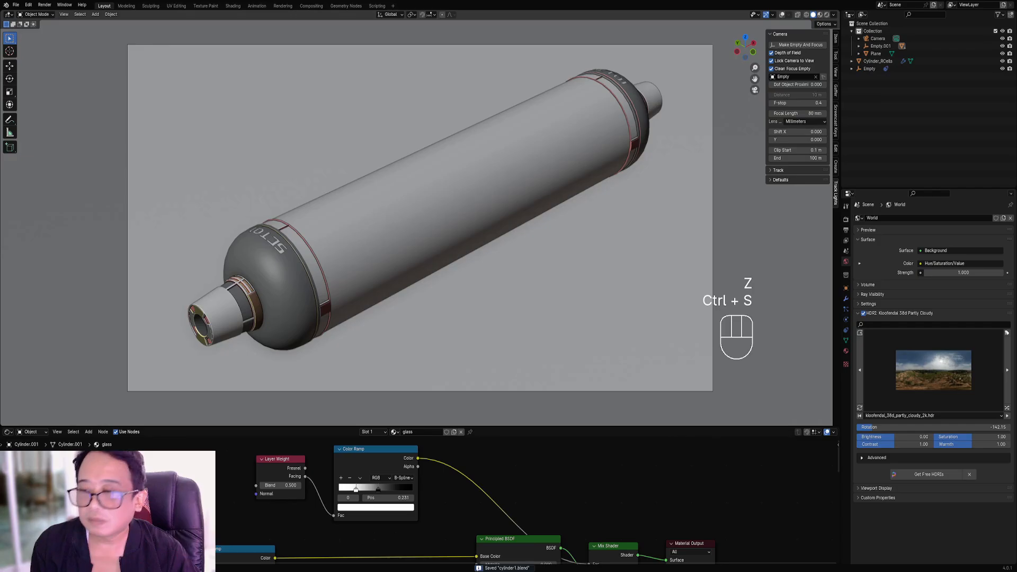
Show the scene's compositing node tree in the lower editor, look over all its nodes enlarged, and save the file.
left_click(8, 431)
key("a")
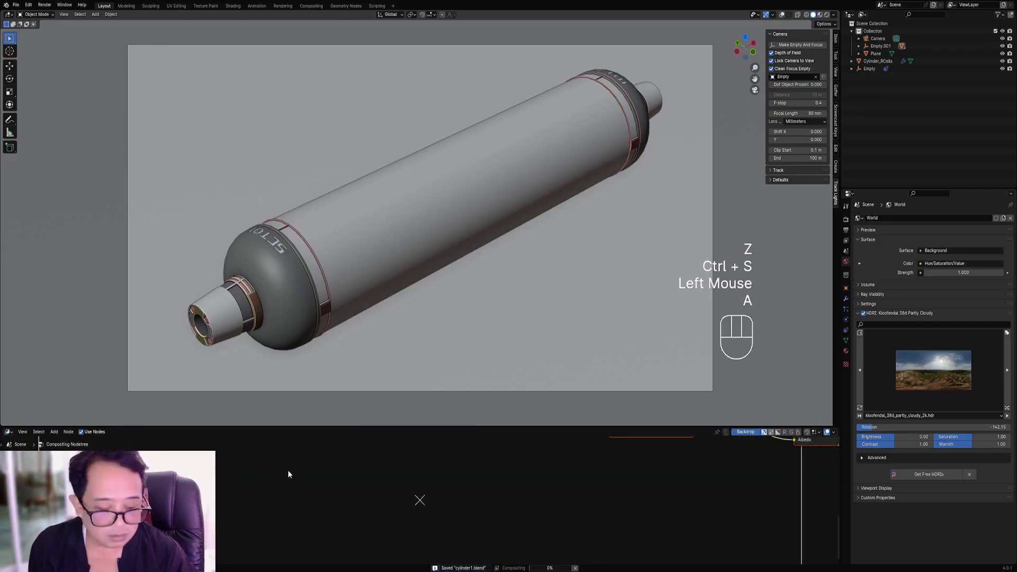
key("KP_Decimal")
key("ctrl+space")
scroll(501, 395, "up", 5)
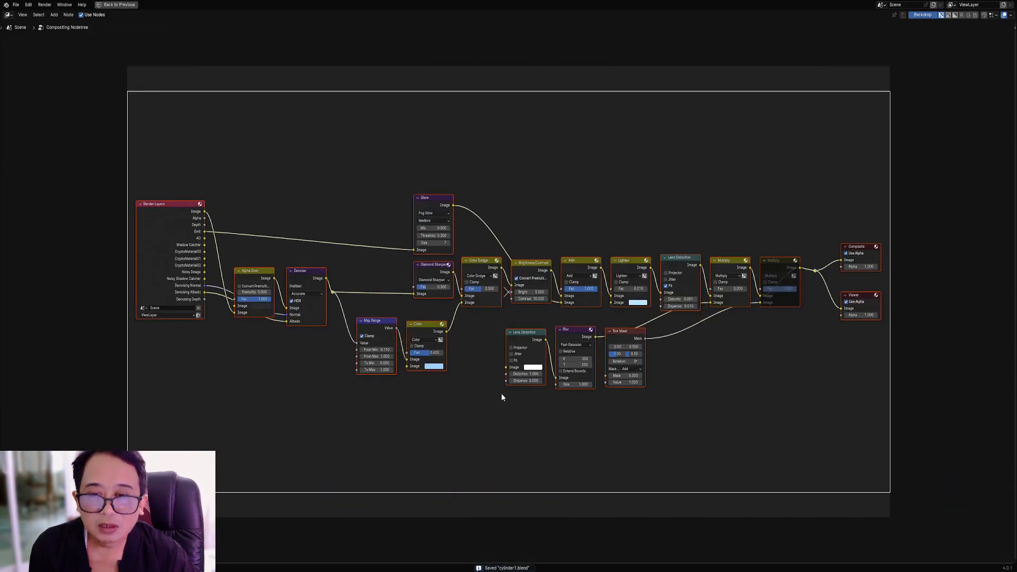
scroll(450, 317, "down", 1)
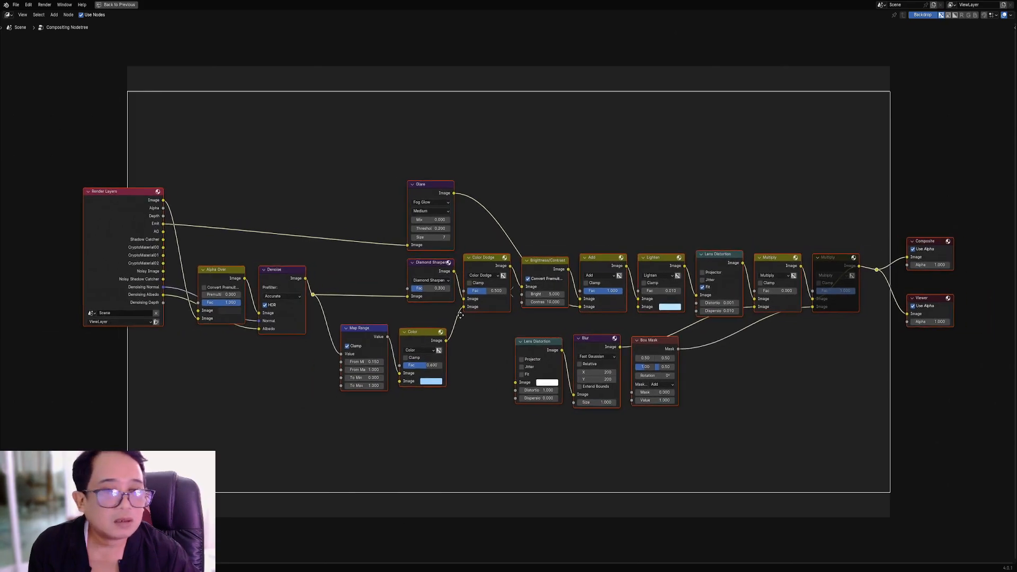
middle_click_drag(449, 316, 473, 315)
key("ctrl+s")
key("ctrl+space")
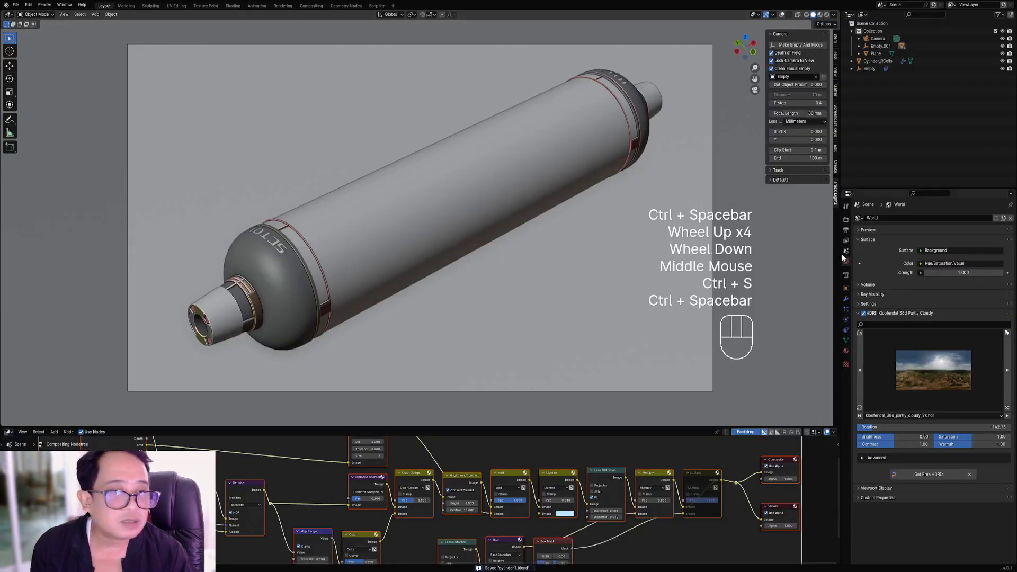
Set the Cycles render max samples to 512 and save the file.
left_click(846, 231)
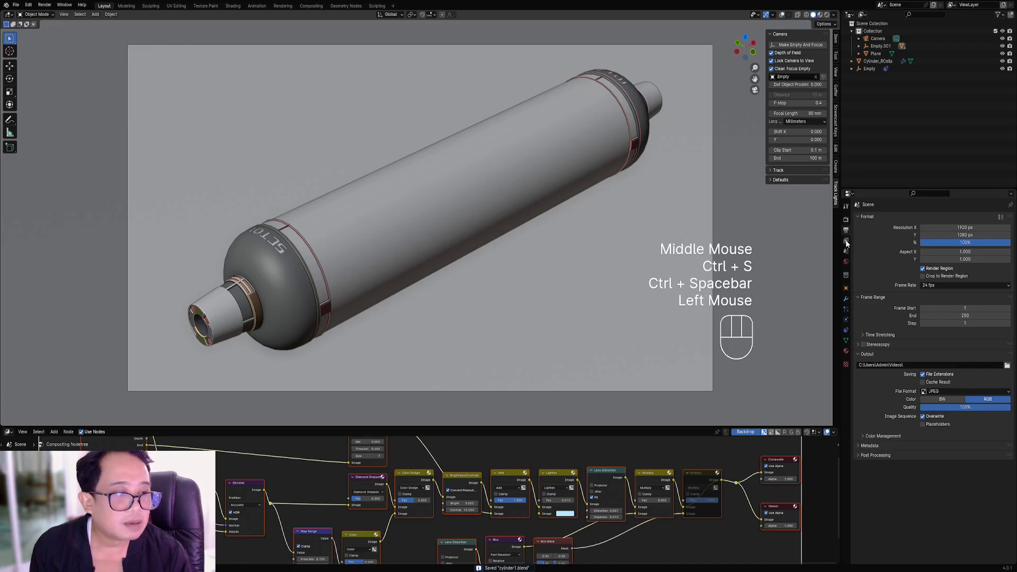
left_click(845, 240)
left_click(845, 221)
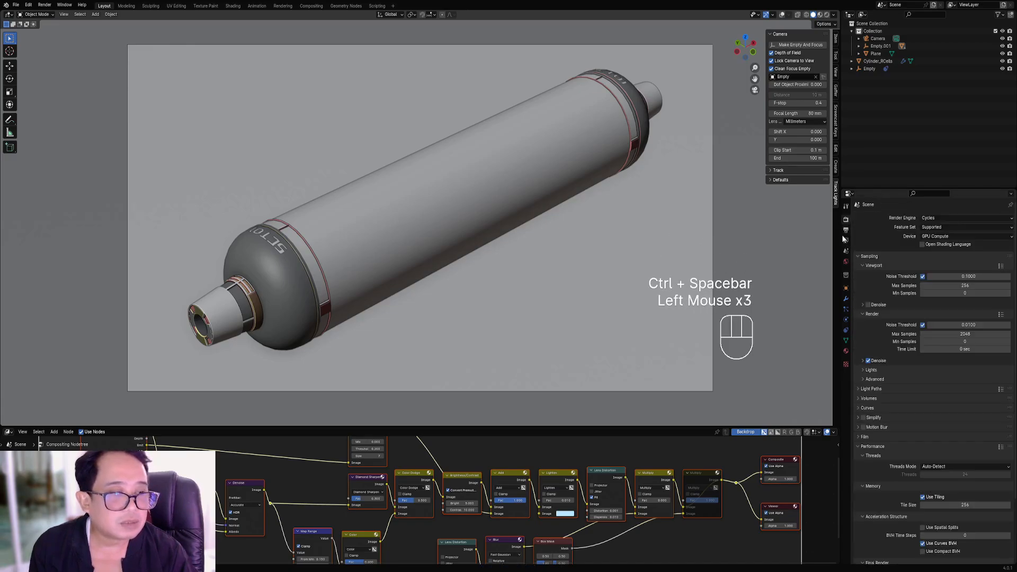
left_click(952, 334)
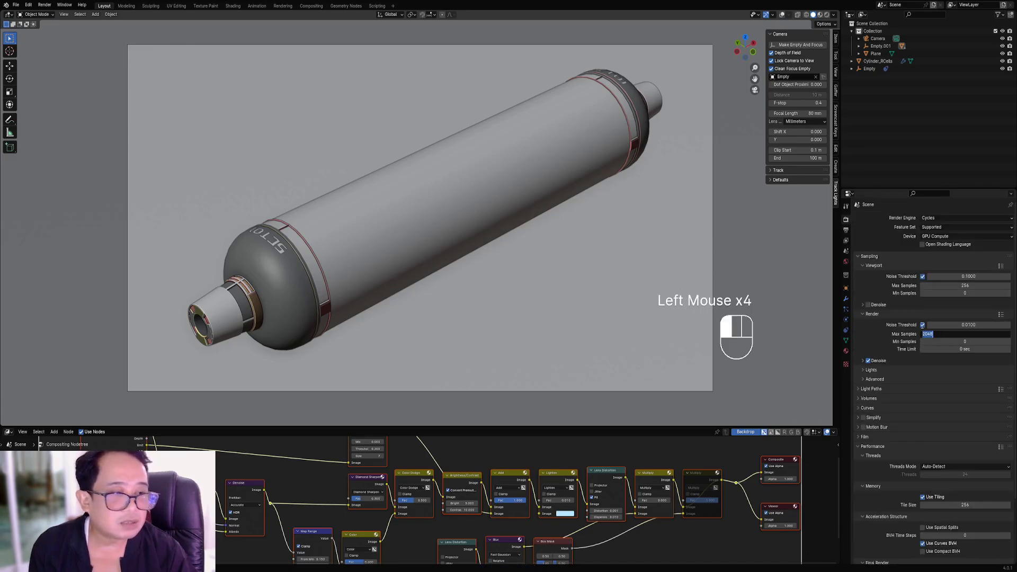
type("512")
key("Return")
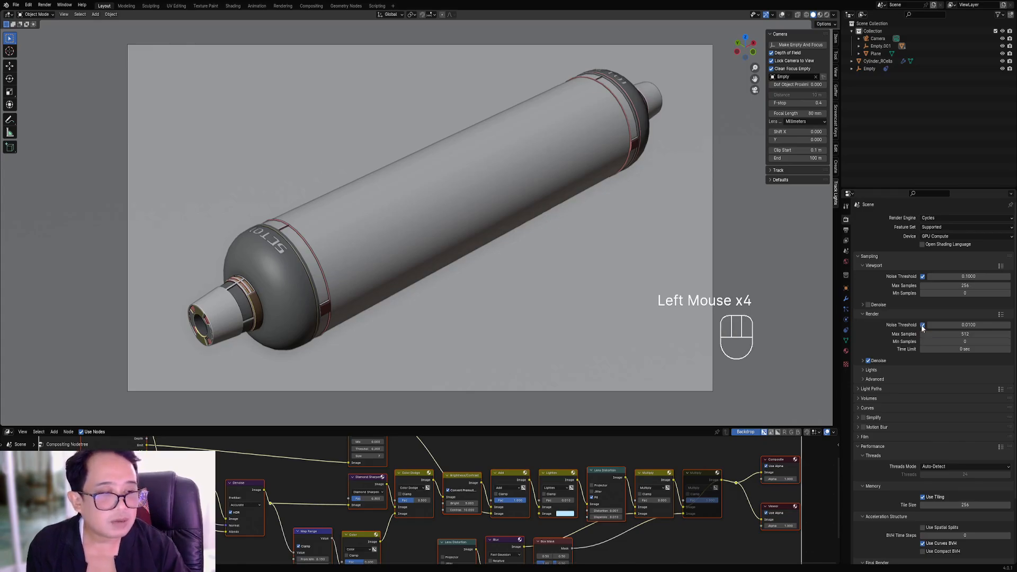
key("ctrl+s")
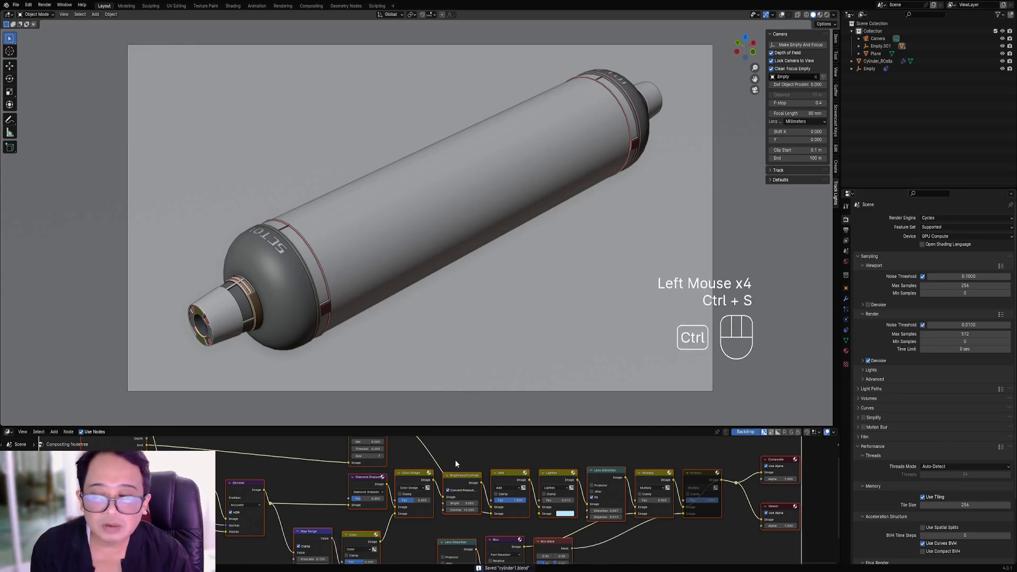
Maximize the compositor, move the nodes down to clear the backdrop, and render the image.
key("ctrl+space")
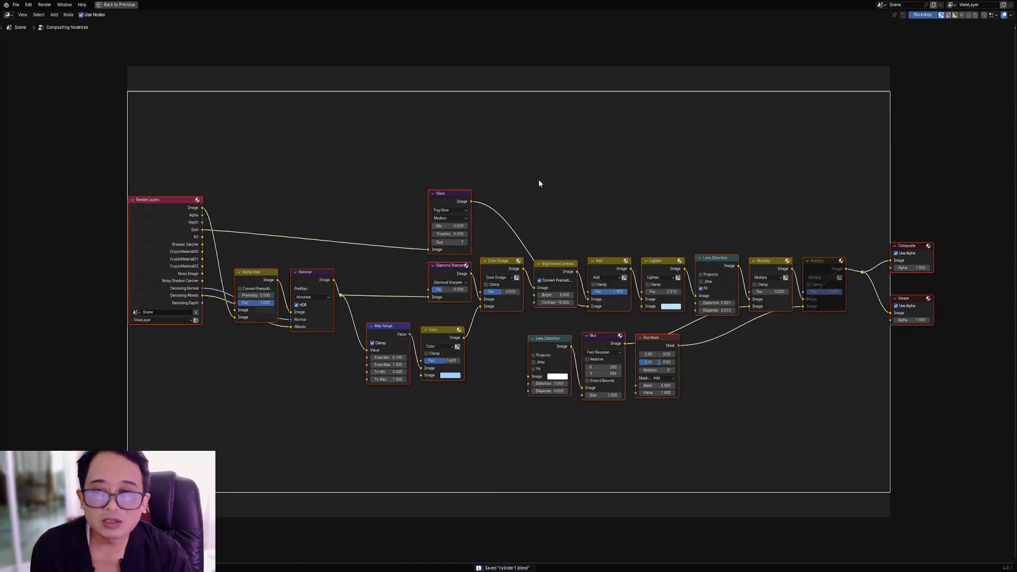
middle_click_drag(540, 182, 551, 332)
key("F12")
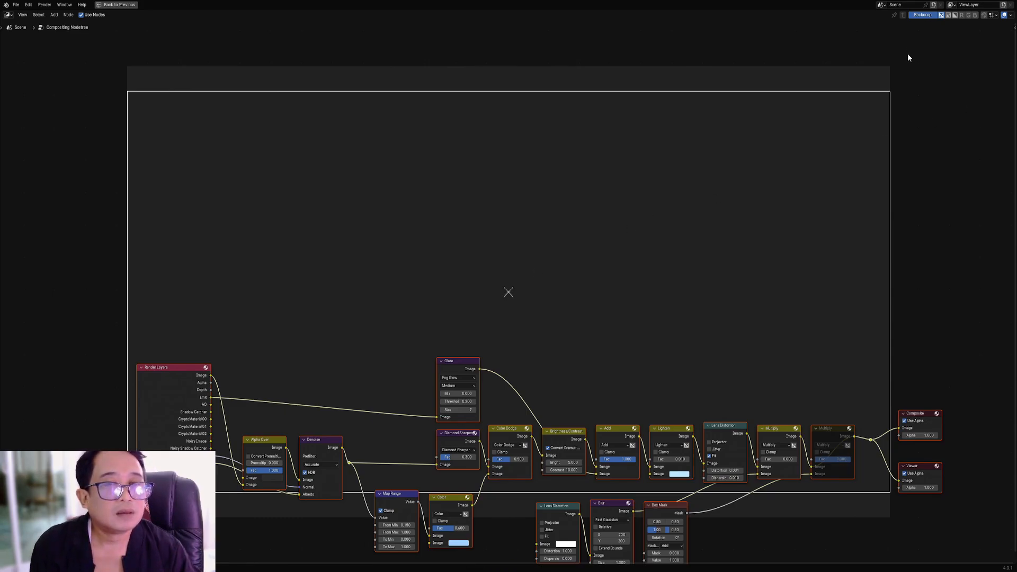
Enable the Cylinder.001 object under Empty.001 for rendering, save the file, and render the image.
key("ctrl+space")
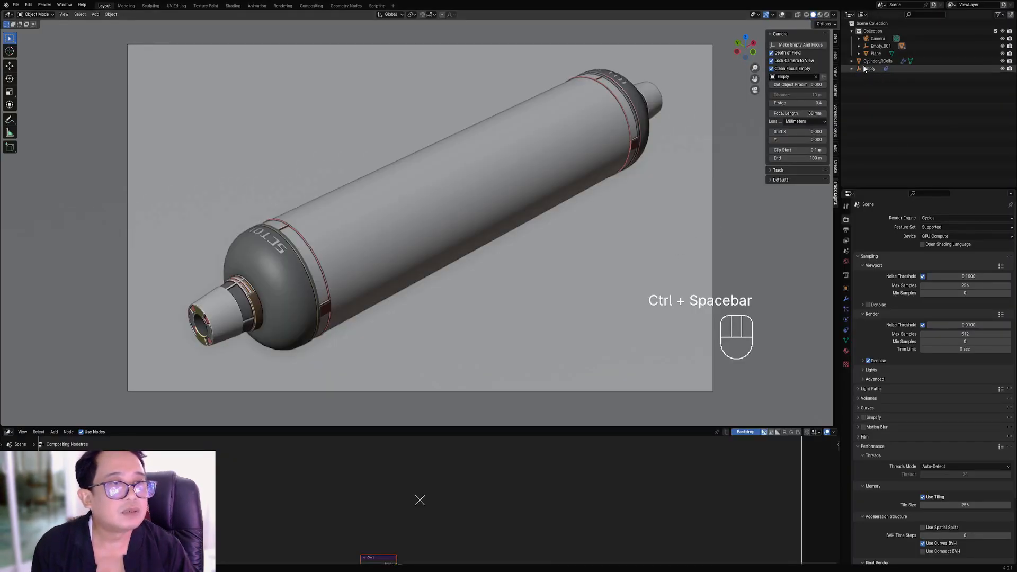
left_click(858, 46)
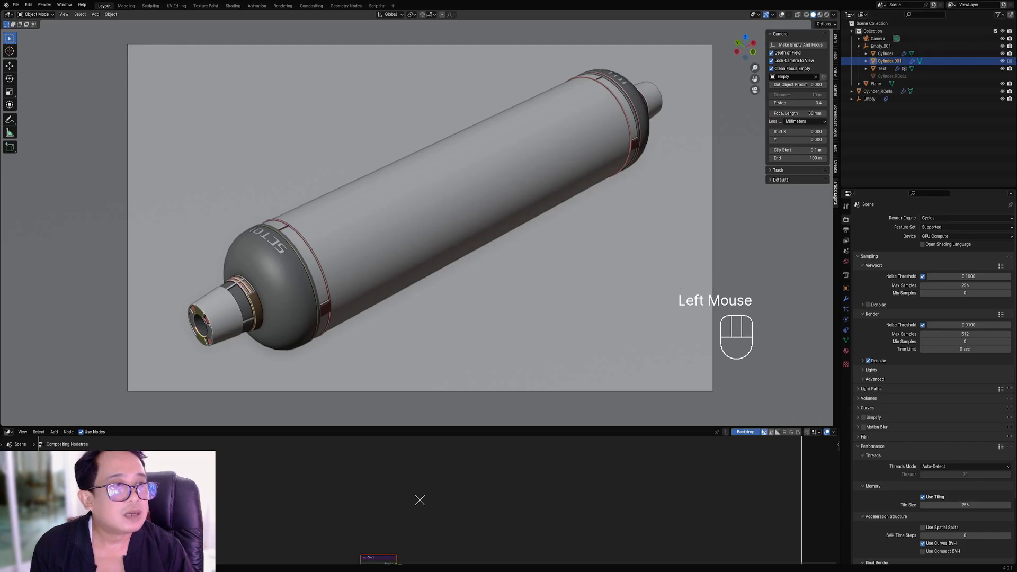
left_click(1009, 62)
key("ctrl+s")
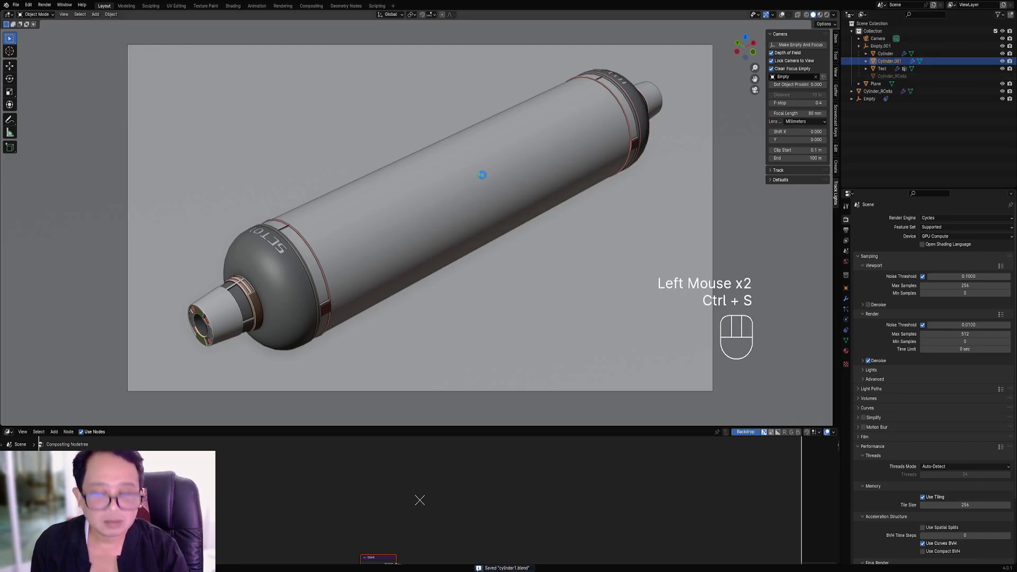
key("F12")
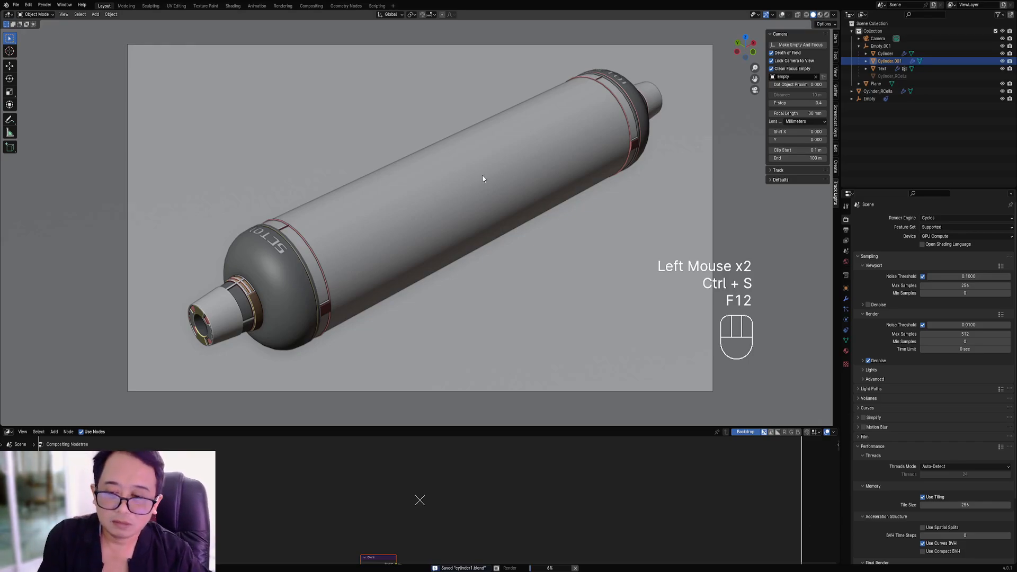
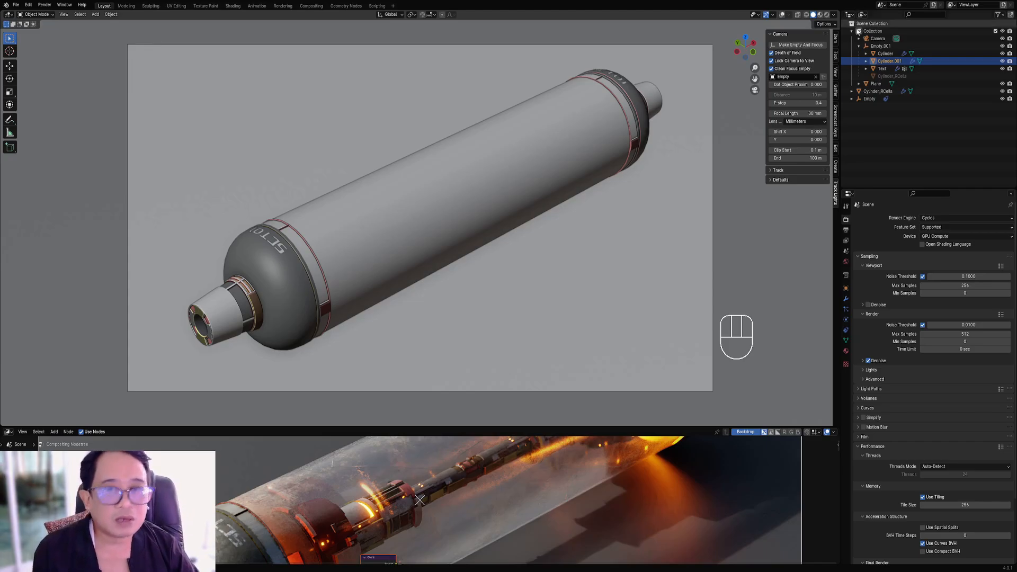
Examine the finished render in the maximized compositor, keeping the nodes clear of the cylinder in the backdrop.
key("ctrl+space")
middle_click_drag(537, 402, 522, 477)
middle_click_drag(512, 437, 480, 311)
scroll(481, 311, "down", 1)
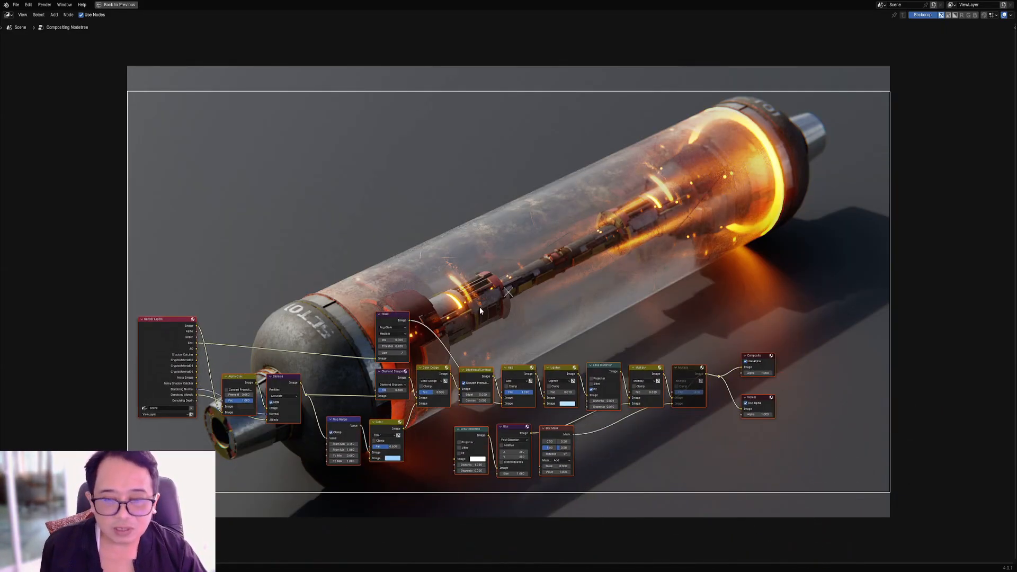
middle_click_drag(602, 373, 607, 434)
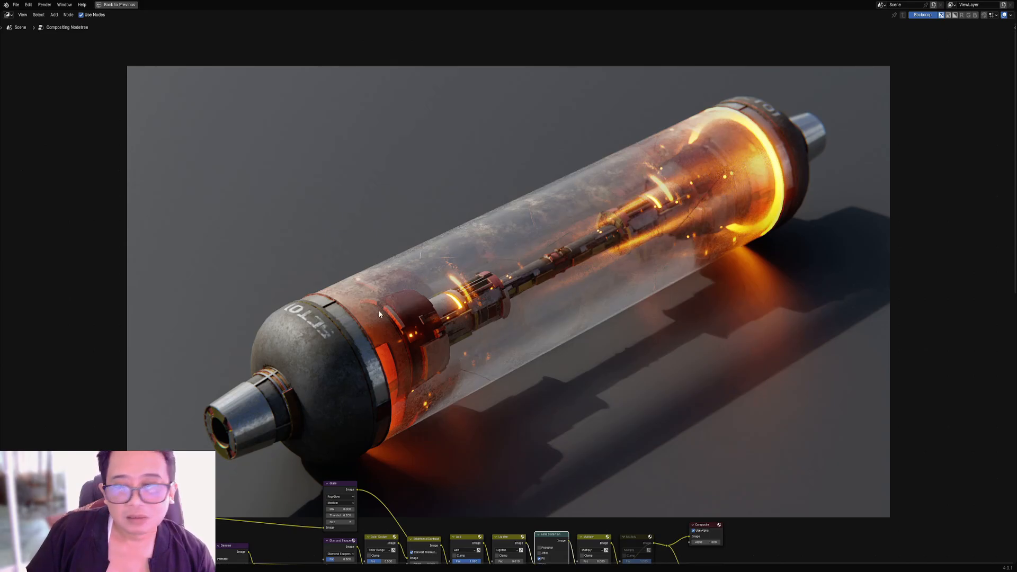
middle_click_drag(535, 415, 599, 318)
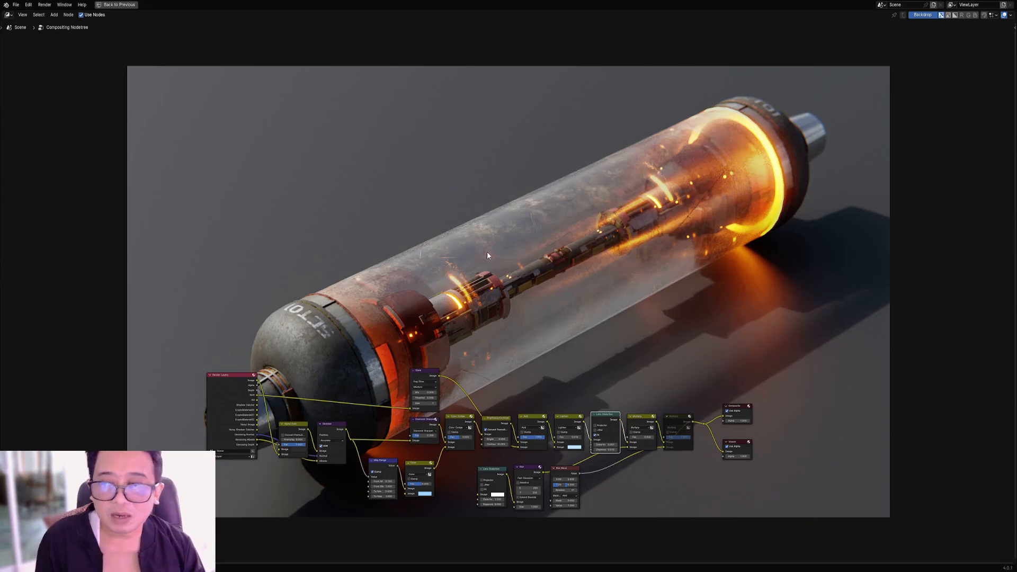
scroll(524, 249, "down", 1)
middle_click_drag(540, 247, 539, 294)
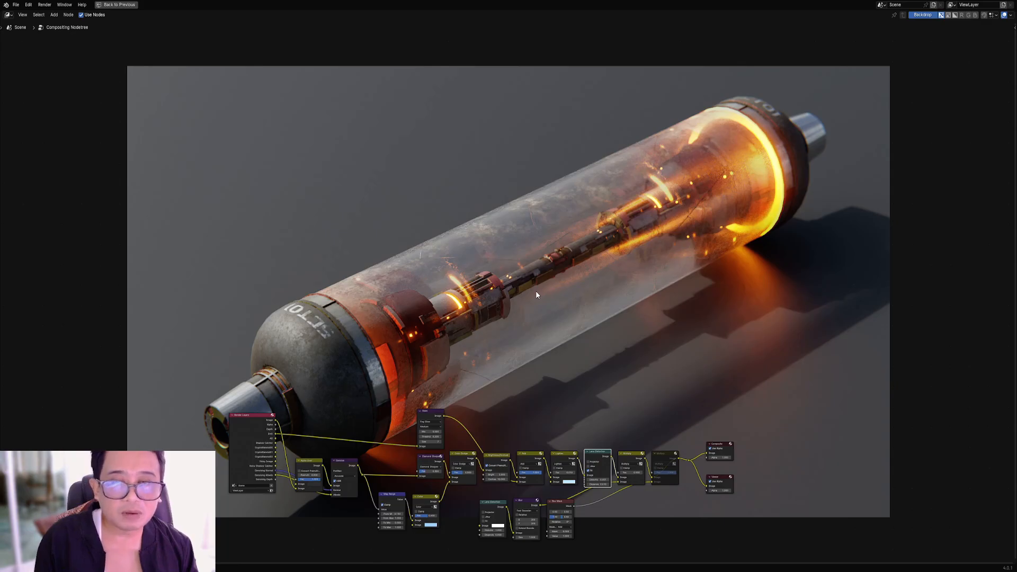
middle_click_drag(536, 292, 498, 356)
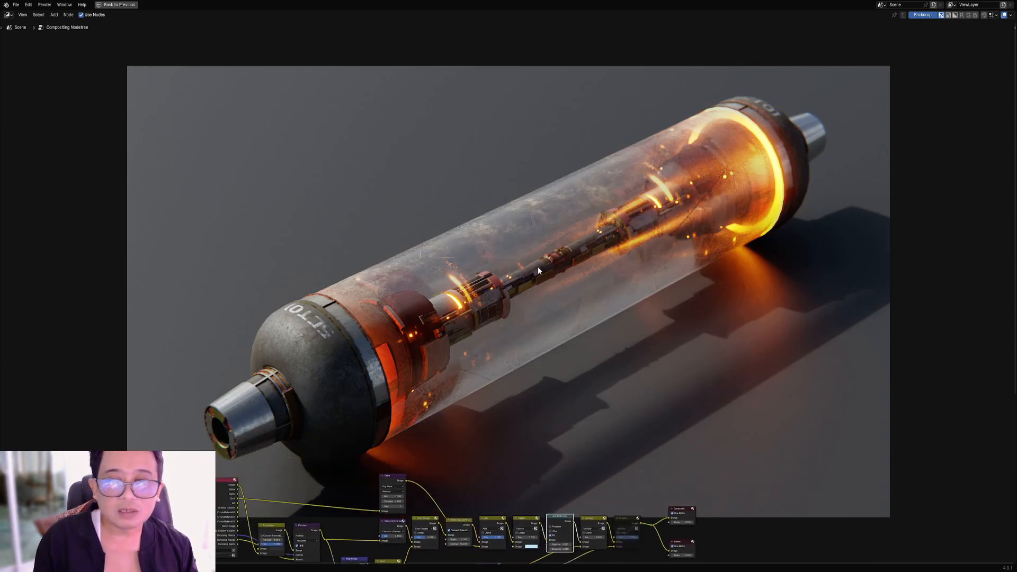
Save the file, then leave the camera view in the restored layout, hide the ground plane and show the viewport overlays.
key("ctrl+space")
key("ctrl+s")
key("z")
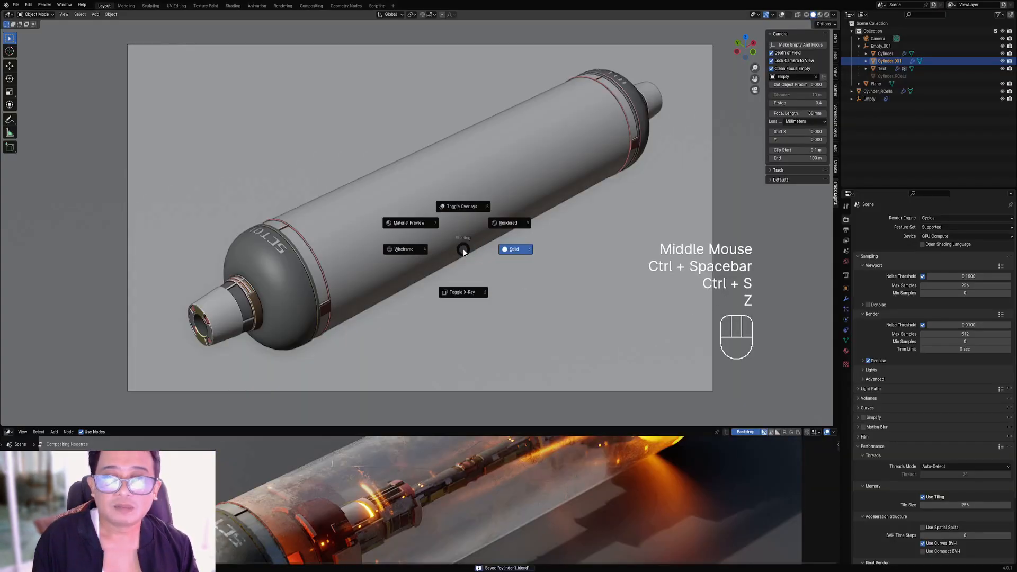
key("KP_0")
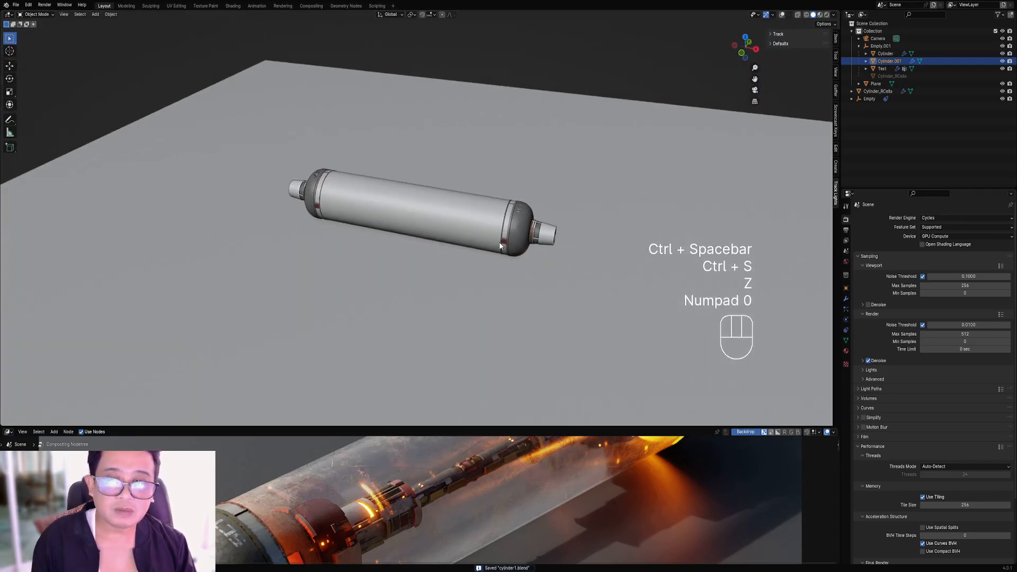
right_click(578, 196)
key("h")
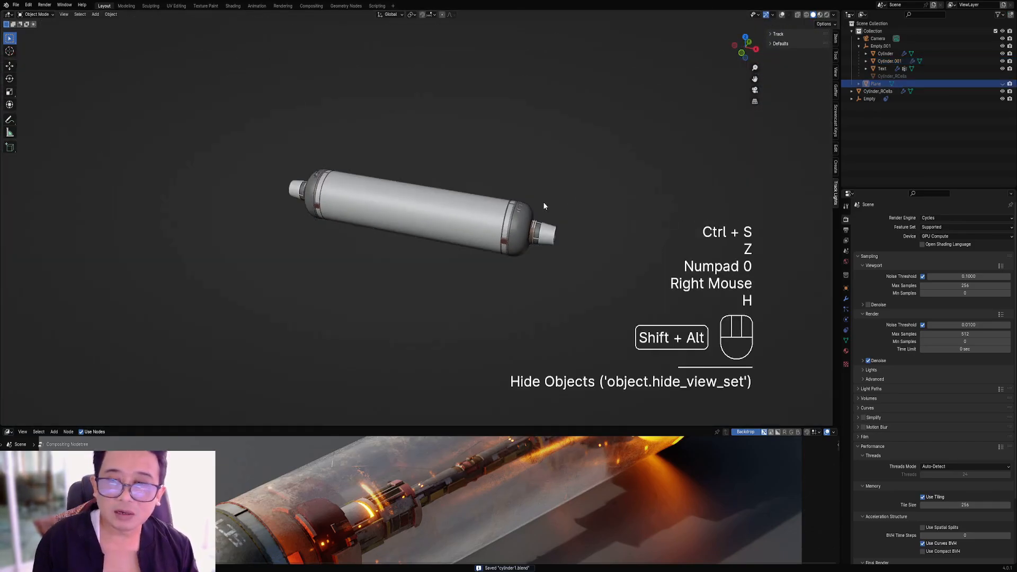
key("shift+alt+z")
Duplicate Empty.001 together with its immediate children and place the cylinder copy beside the original along the Y axis.
right_click(414, 154)
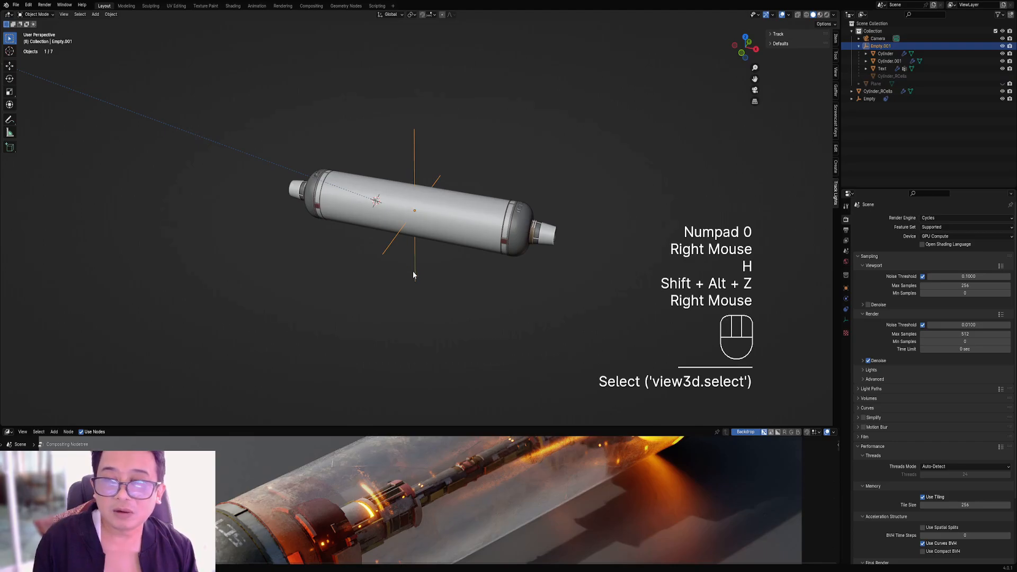
key("shift+g")
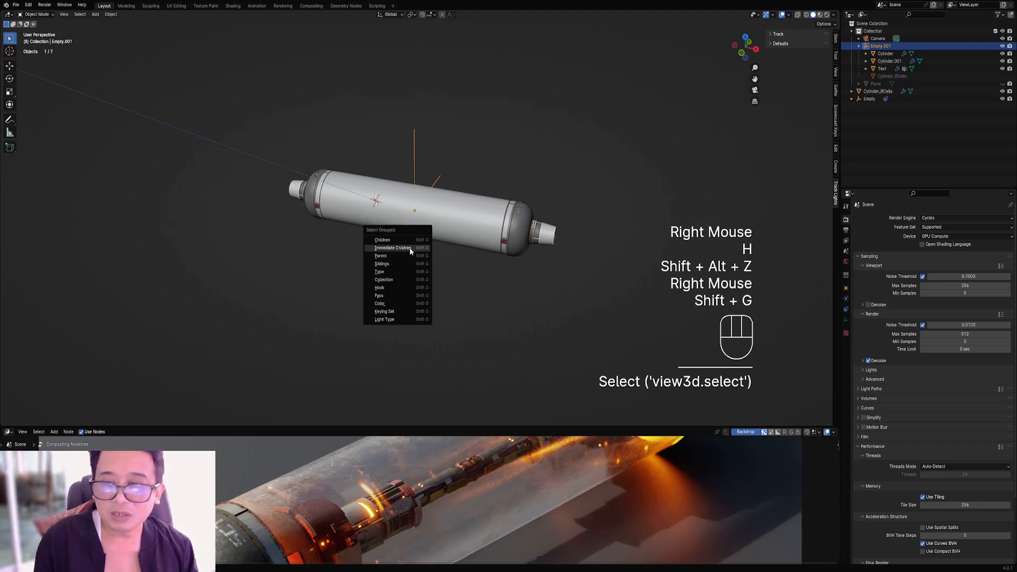
left_click(410, 248)
middle_click_drag(432, 221, 437, 176)
key("shift+z")
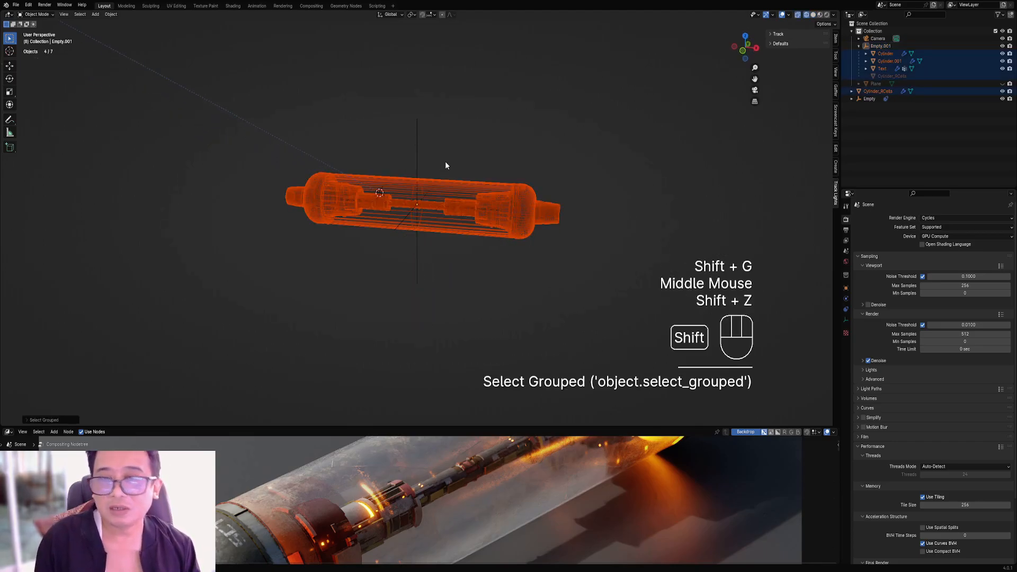
key("shift+z")
right_click(411, 130, "shift")
right_click(412, 134, "shift")
middle_click_drag(414, 137, 447, 202)
key("shift+d")
key("y")
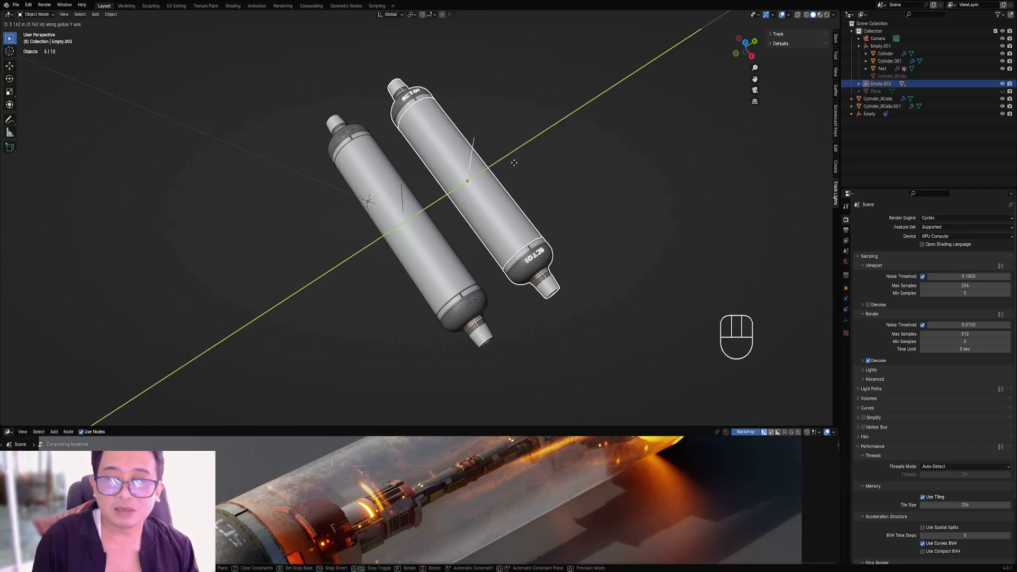
left_click(527, 156)
middle_click_drag(526, 156, 455, 119)
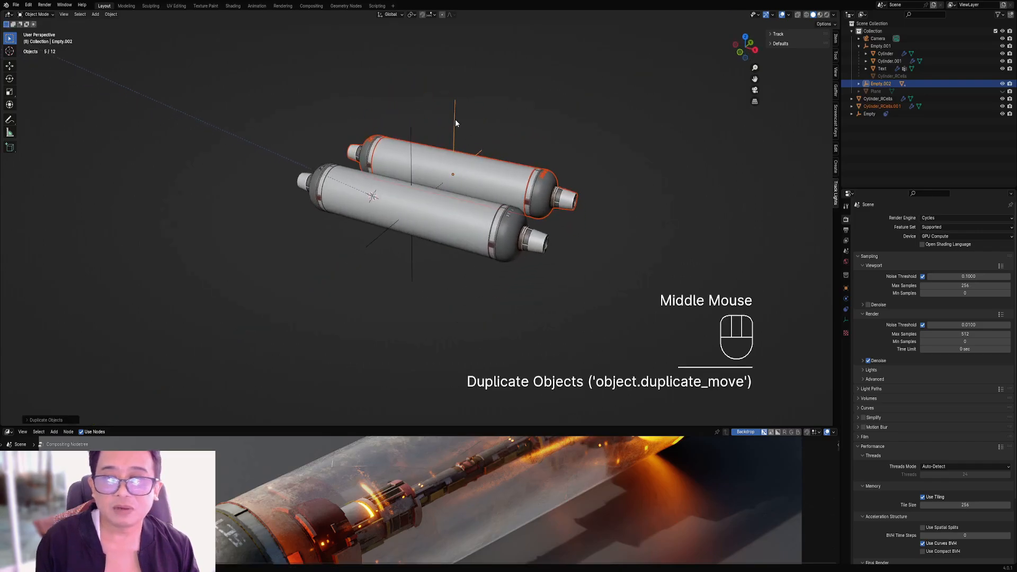
Rotate the duplicate's parent empty about 13 degrees around Z and reposition the copy beside the original in top view.
right_click(485, 123)
key("r")
key("z")
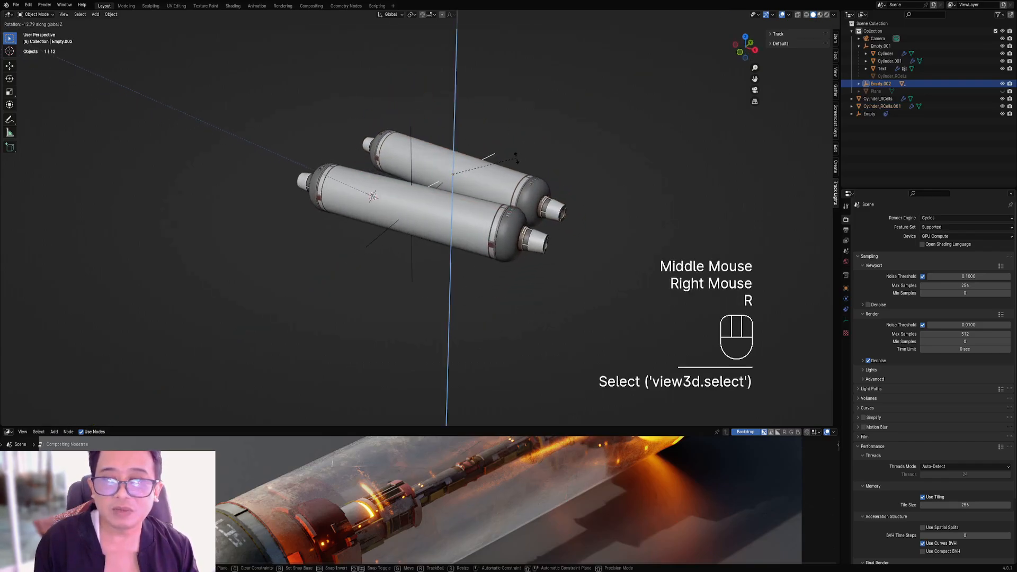
left_click(478, 176)
middle_click_drag(478, 176, 579, 242, "alt")
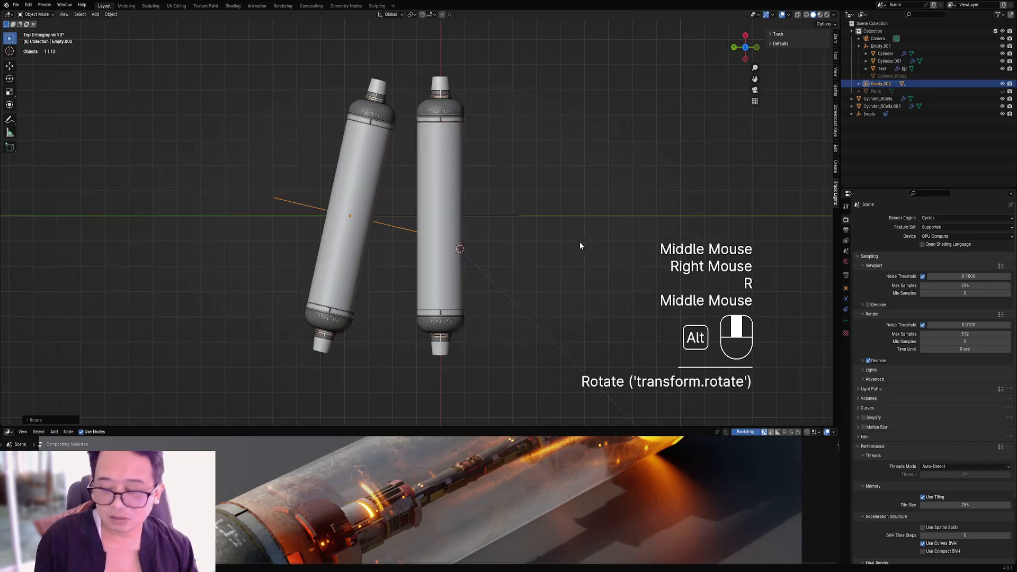
key("g")
left_click(485, 201)
Reframe the camera around both cylinders, with the ground plane unhidden and the viewport in rendered shading.
key("KP_0")
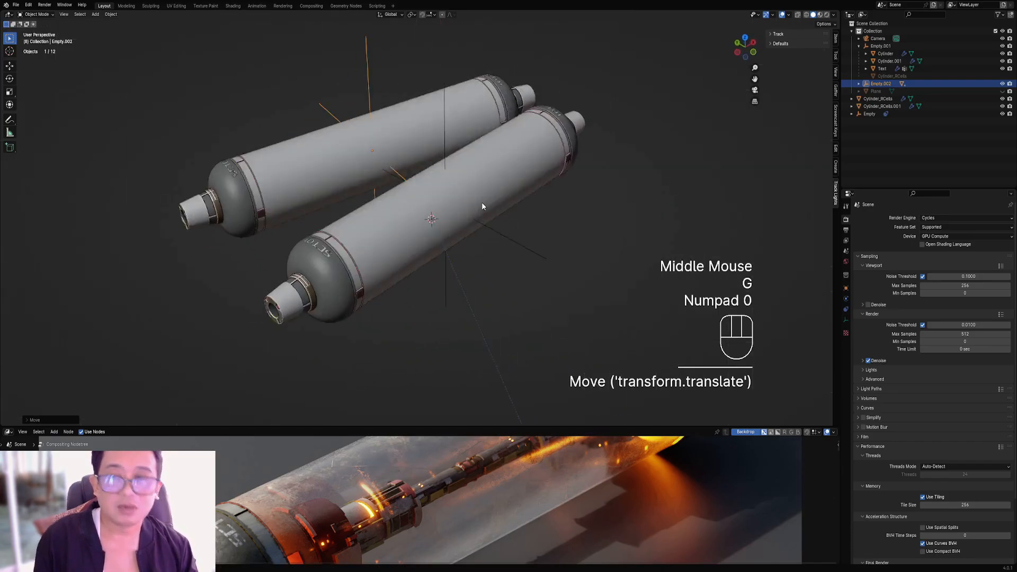
scroll(481, 202, "down", 2)
middle_click_drag(481, 201, 532, 225, "shift")
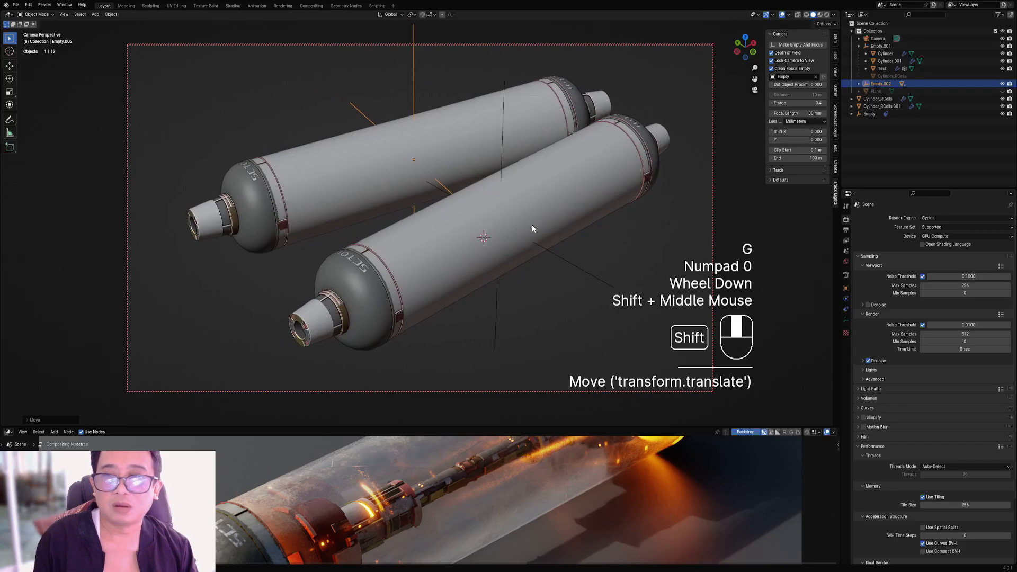
key("alt+h")
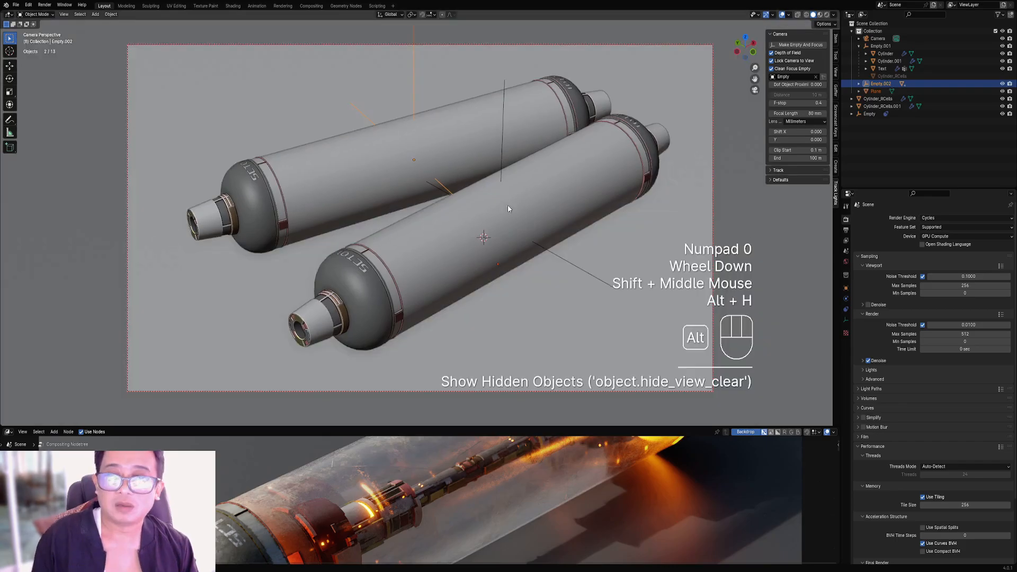
key("alt+a")
key("z")
left_click(546, 176)
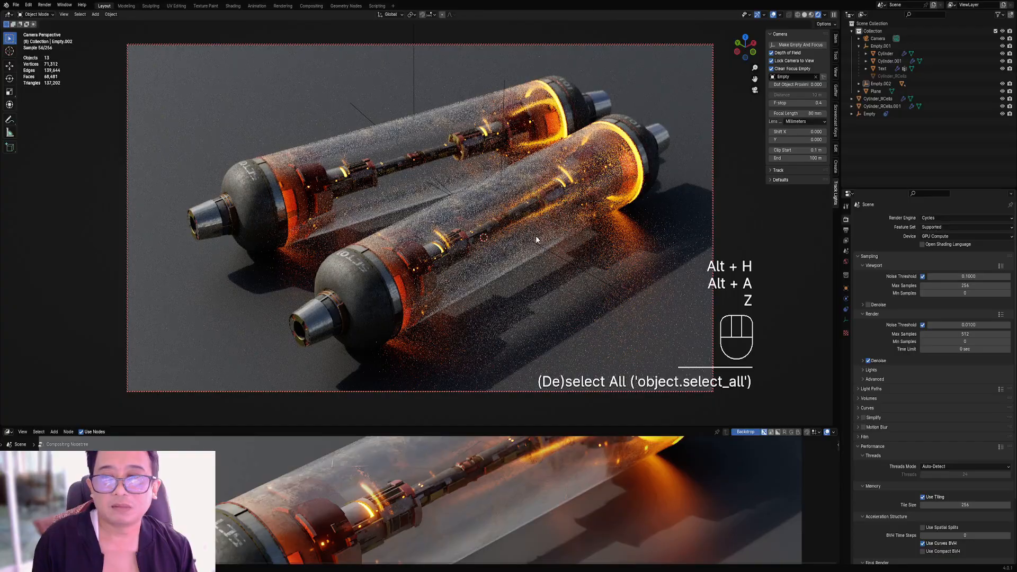
Shift the camera framing, make a new focus empty at a point between the two cylinders, and set the f-stop to 0.2.
middle_click_drag(535, 235, 466, 187, "shift")
left_click(465, 186)
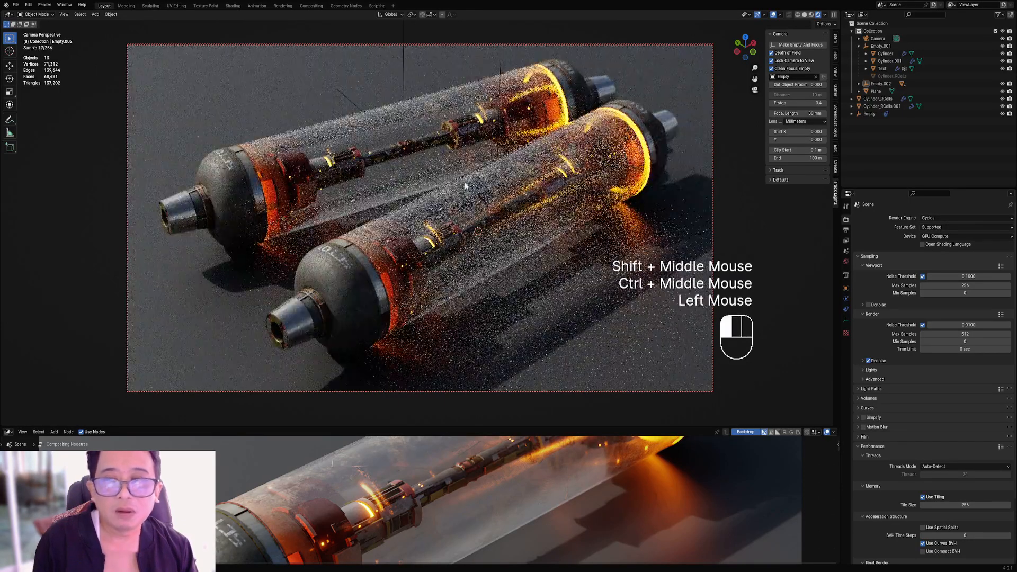
left_click(801, 45)
left_click(801, 45)
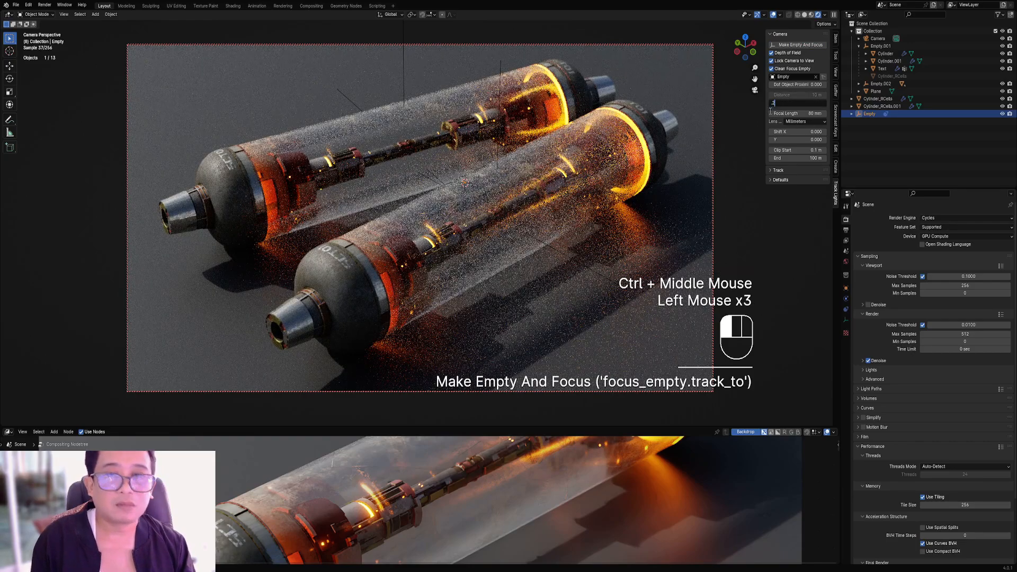
scroll(794, 102, "down", 2, "ctrl")
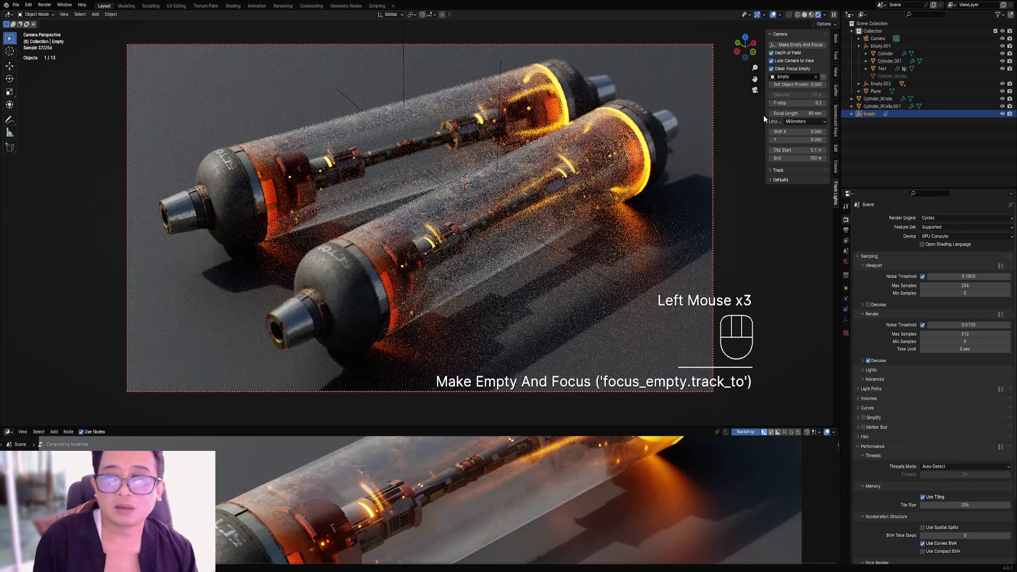
Return to solid shading, copy the viewport max samples of 256 to the render max samples, save, and render the image.
key("z")
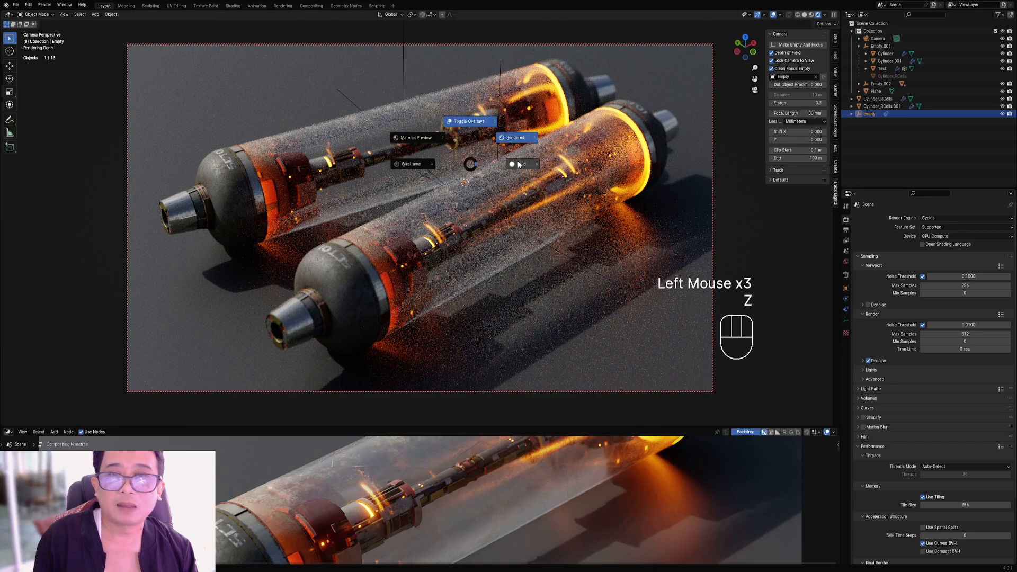
key("ctrl+c")
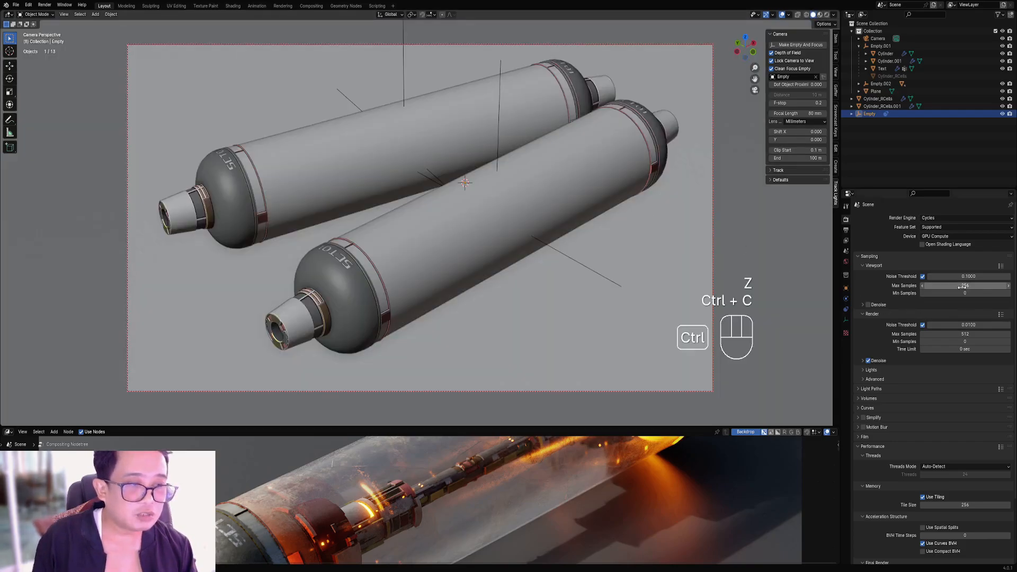
key("ctrl+v")
key("ctrl+s")
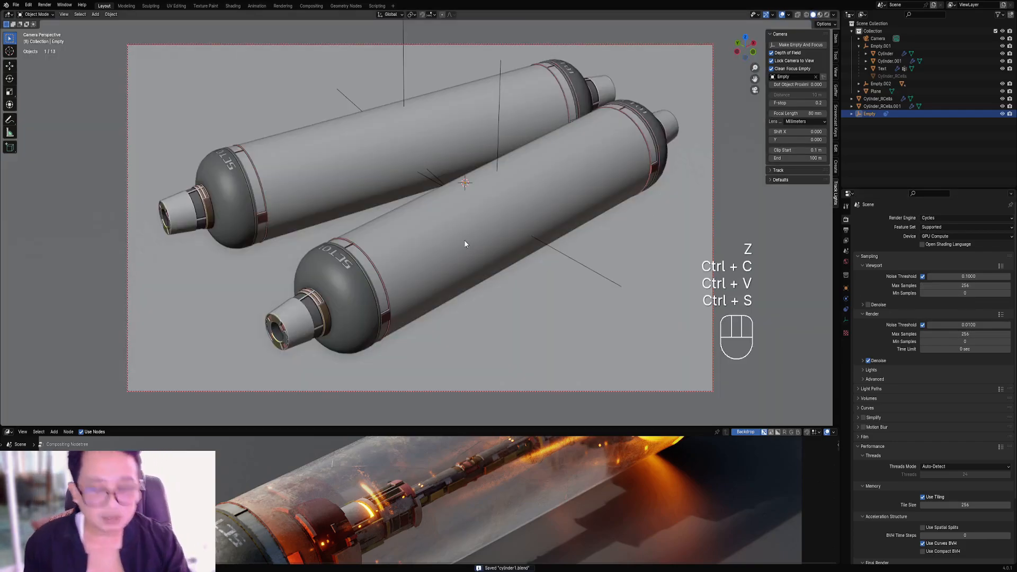
key("F12")
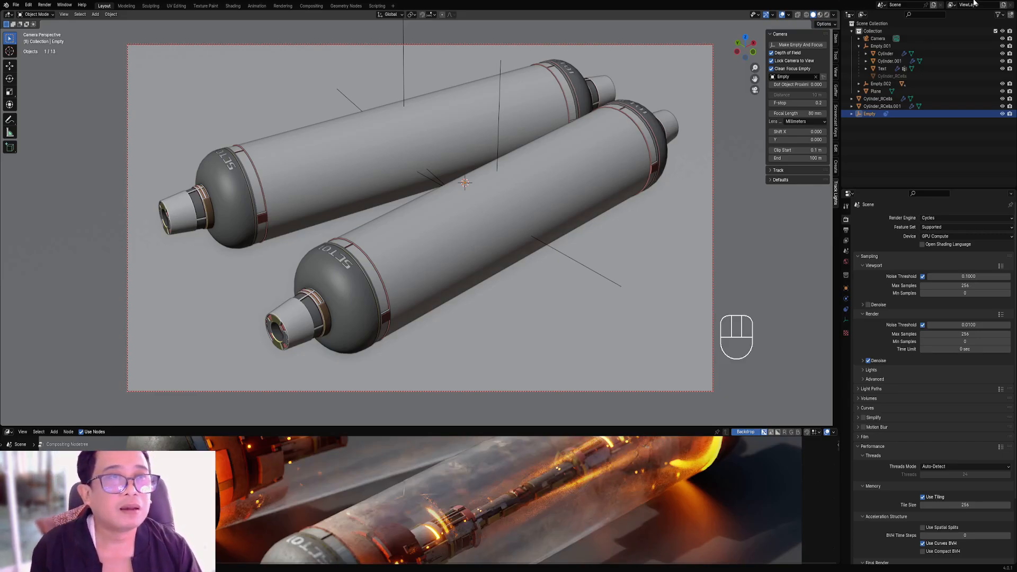
Review the two-cylinder render in the maximized compositor with the nodes moved aside, and save the file in the restored layout.
key("ctrl+space")
scroll(534, 303, "down", 2)
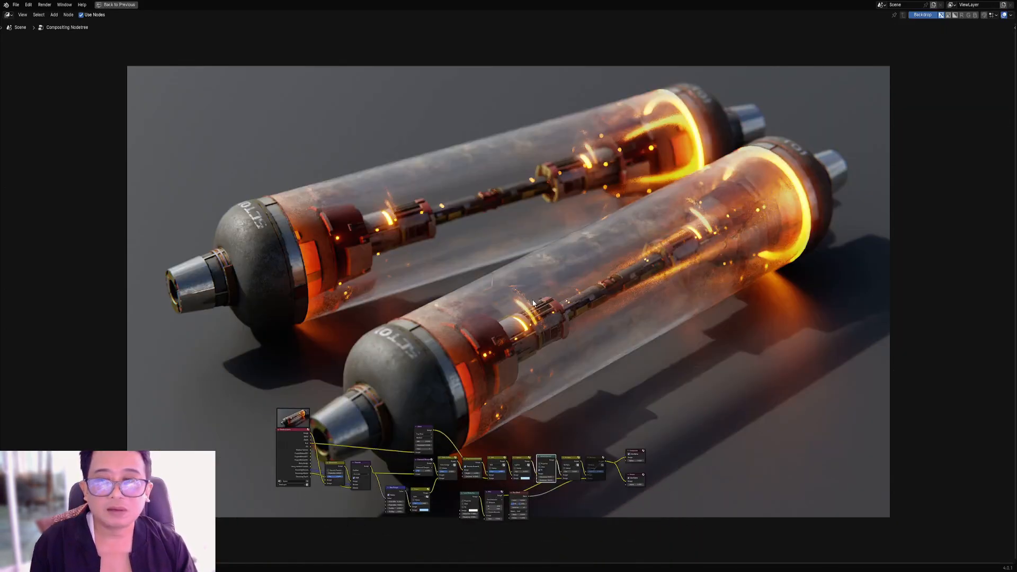
middle_click_drag(533, 303, 506, 306)
key("ctrl+s")
middle_click_drag(538, 393, 564, 466)
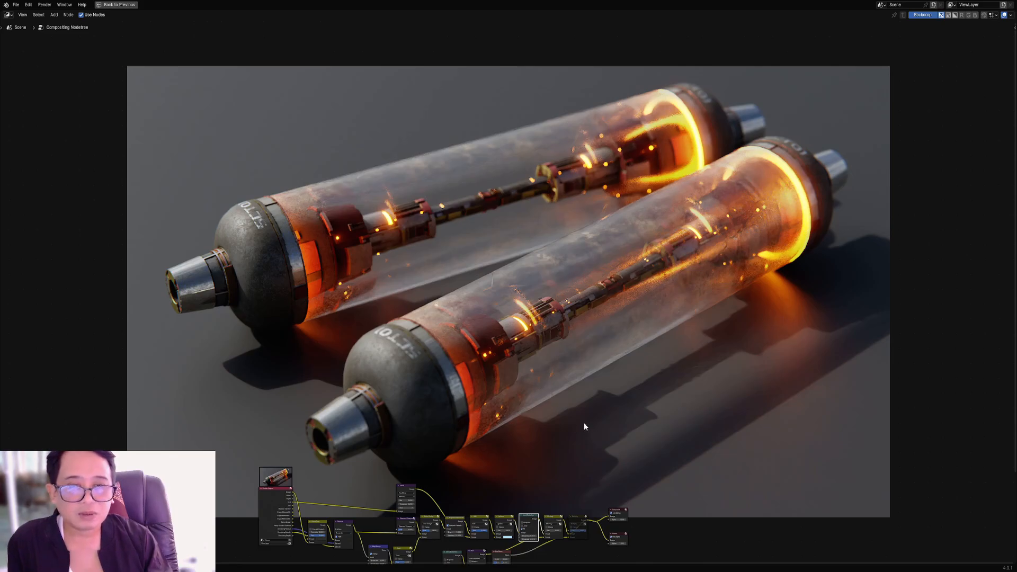
middle_click_drag(582, 418, 605, 385)
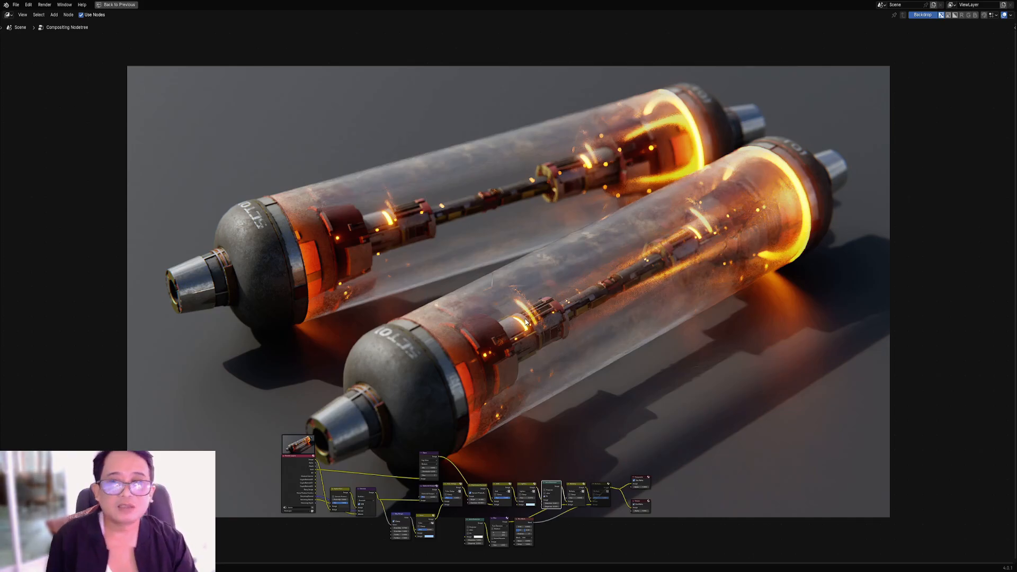
key("ctrl+s")
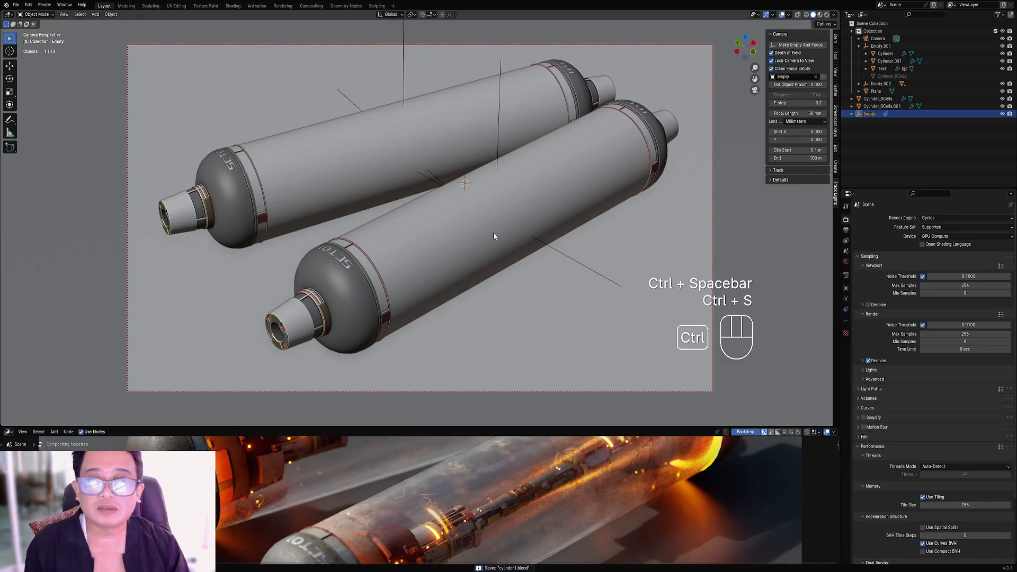
Isolate the front cylinder's glass tube to inspect its open end and wall thickness, compare with the maximized render, and show its modifiers.
key("KP_0")
right_click(468, 204)
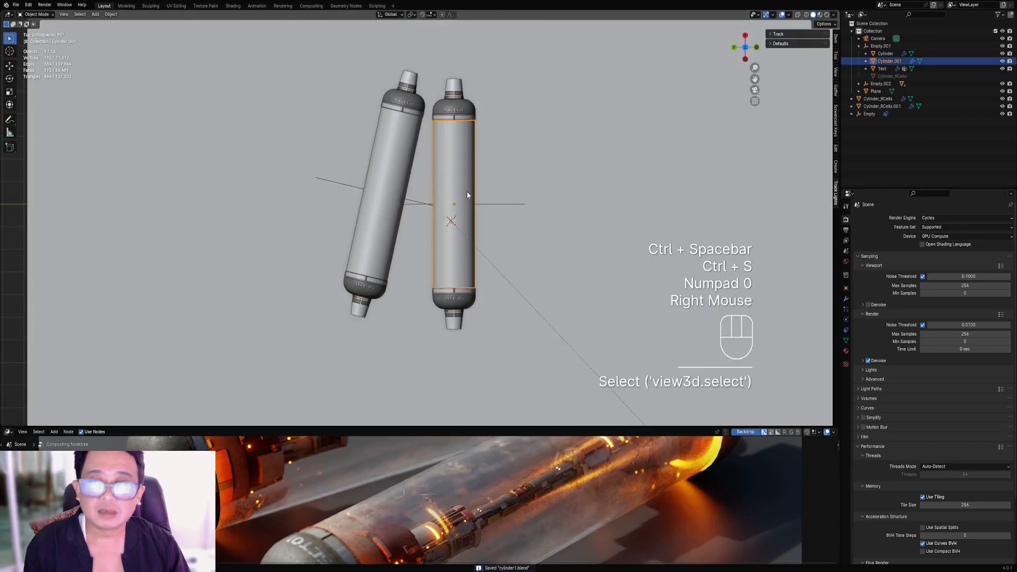
key("shift+h")
middle_click_drag(466, 191, 526, 167)
scroll(526, 167, "up", 2)
scroll(526, 167, "up", 2)
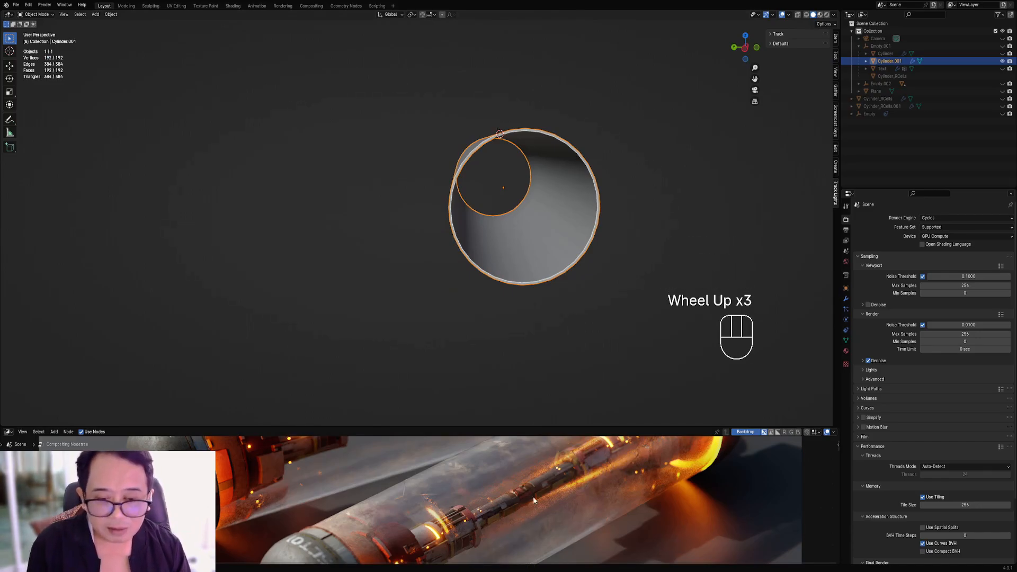
key("ctrl+space")
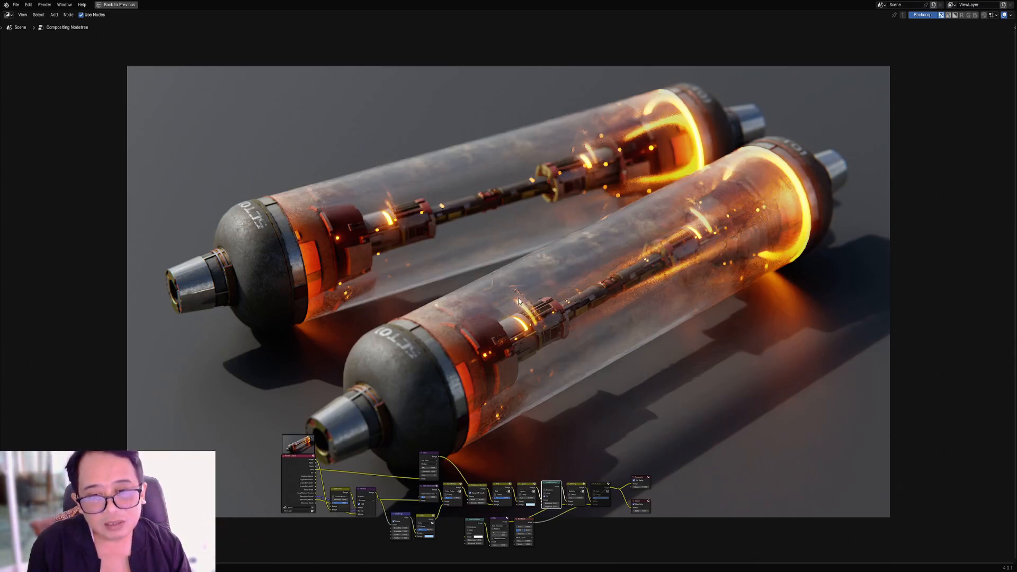
key("ctrl+space")
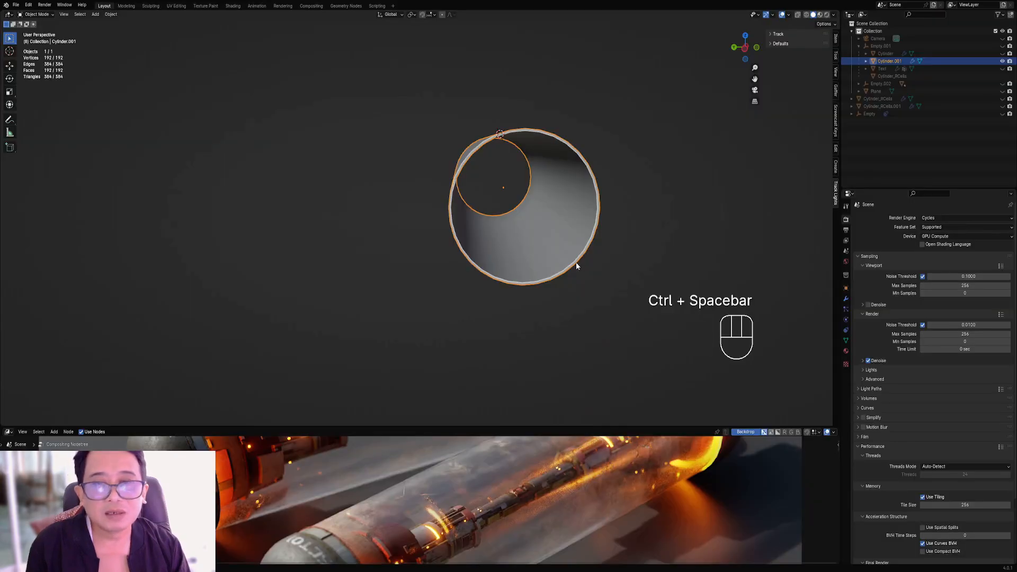
middle_click_drag(674, 261, 525, 223, "shift")
scroll(525, 223, "up", 2)
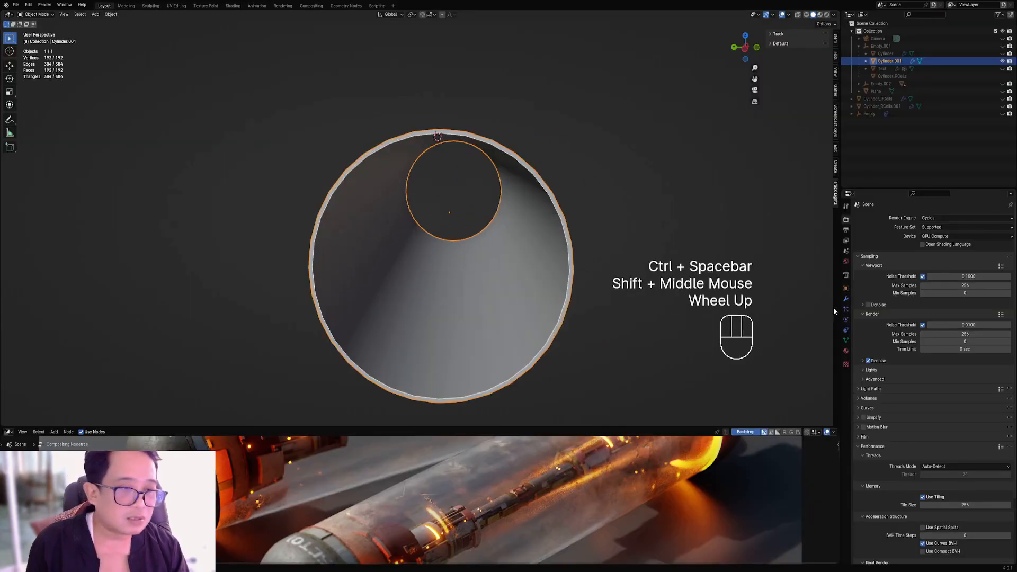
left_click(845, 298)
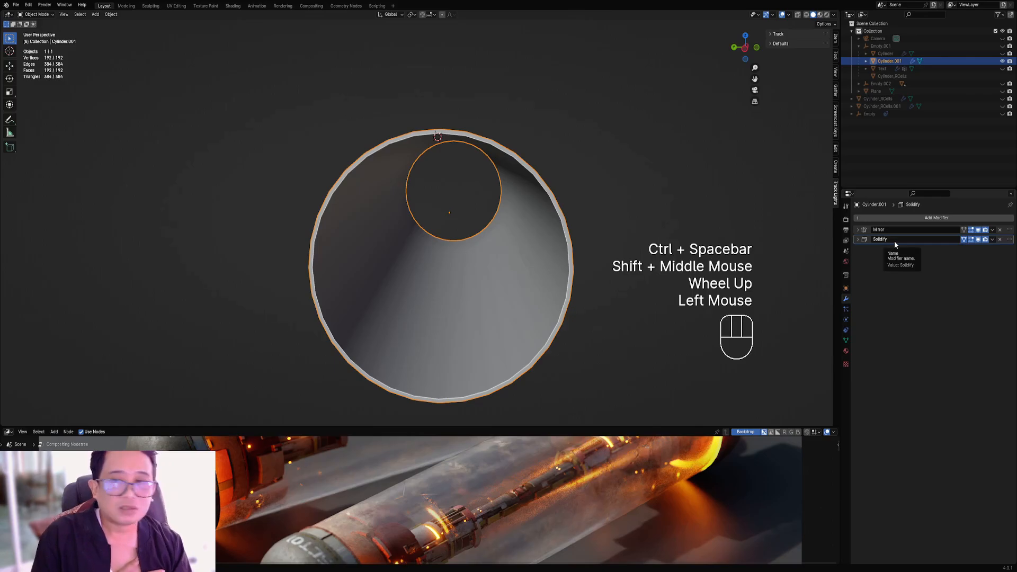
Unhide all objects, deselect everything with both cylinders back in view, and save the file.
key("alt+h")
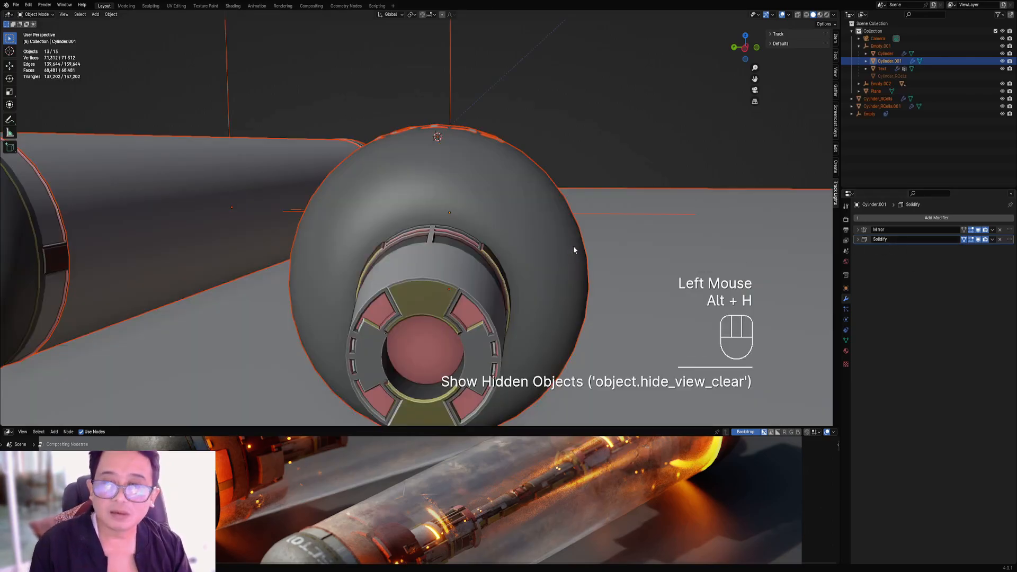
scroll(504, 250, "down", 3)
middle_click_drag(573, 246, 520, 241)
key("alt+a")
key("ctrl+s")
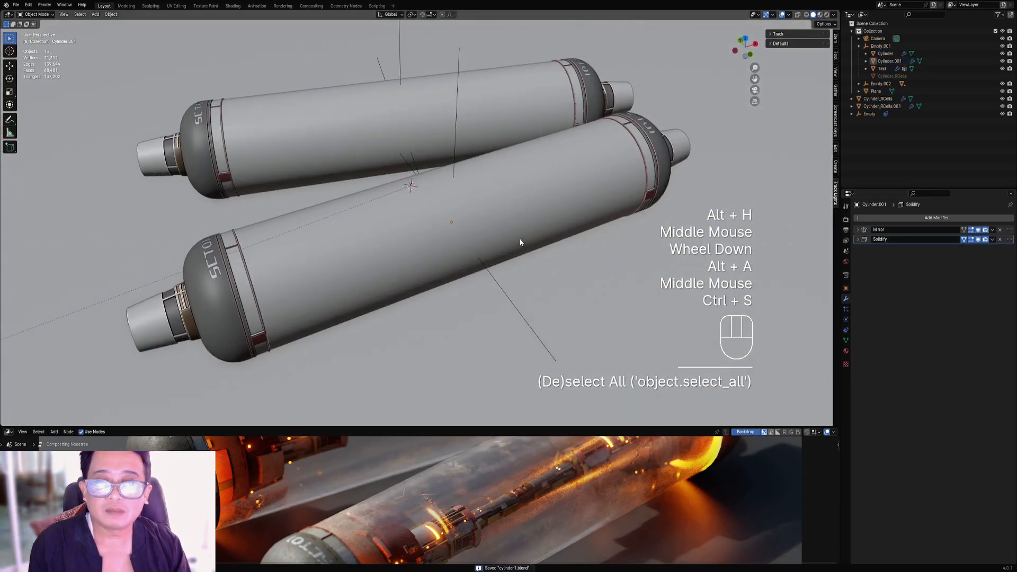
Examine the final two-cylinder render in the maximized compositor with the nodes shifted below the image, saving the file again in between.
key("ctrl+space")
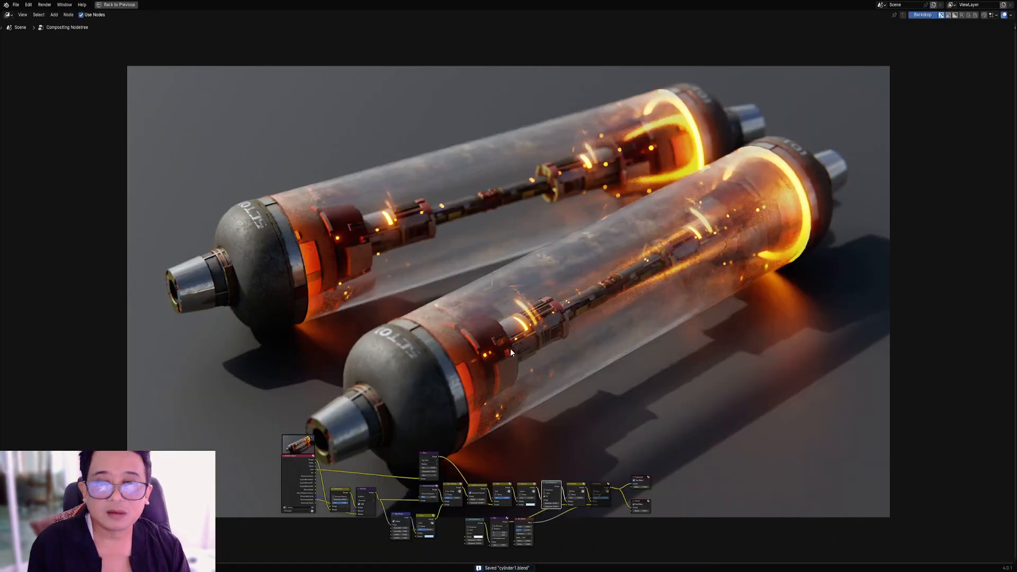
middle_click_drag(601, 273, 580, 342)
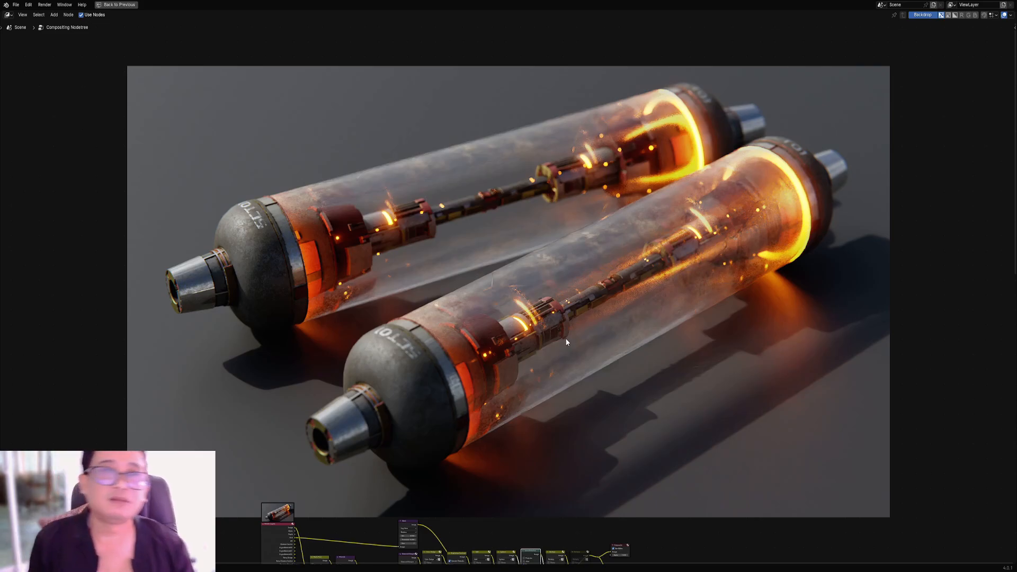
key("ctrl+space")
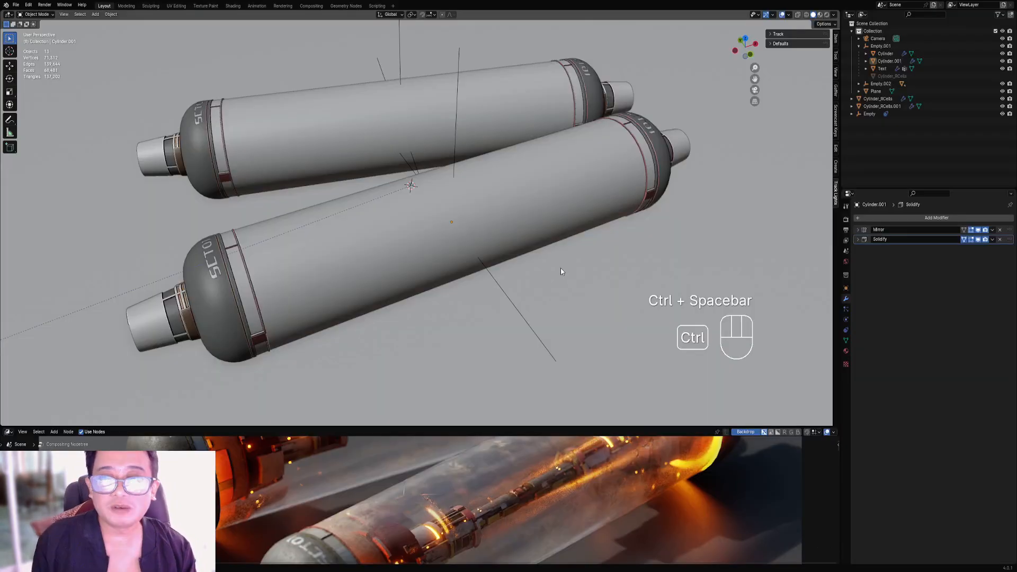
key("ctrl+s")
key("ctrl+space")
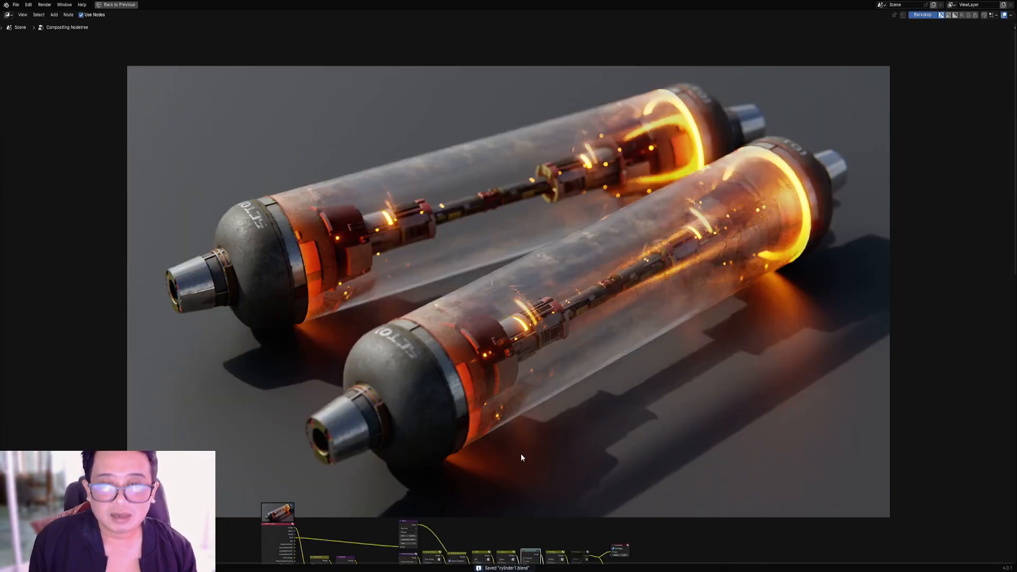
middle_click_drag(553, 321, 564, 314)
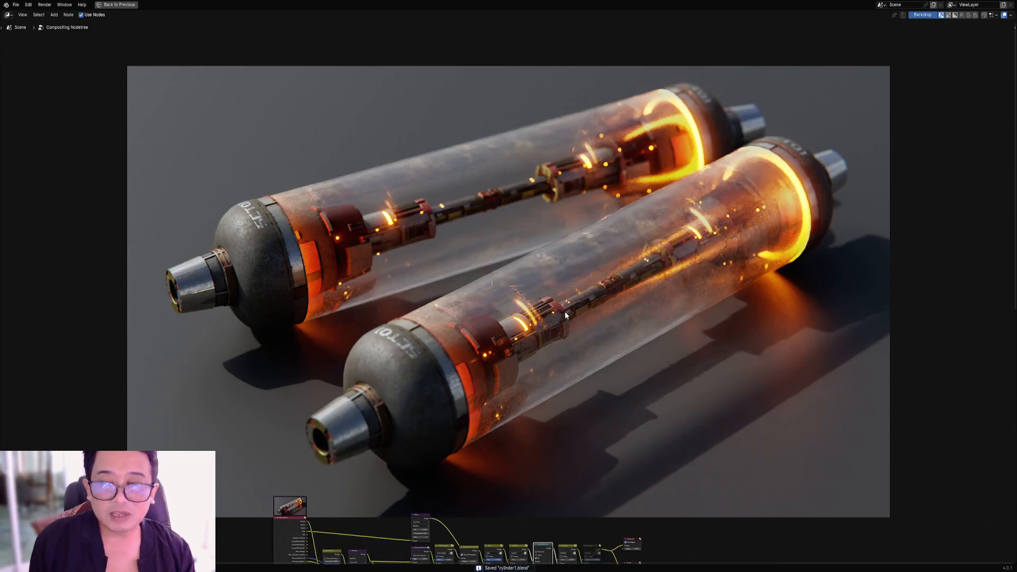